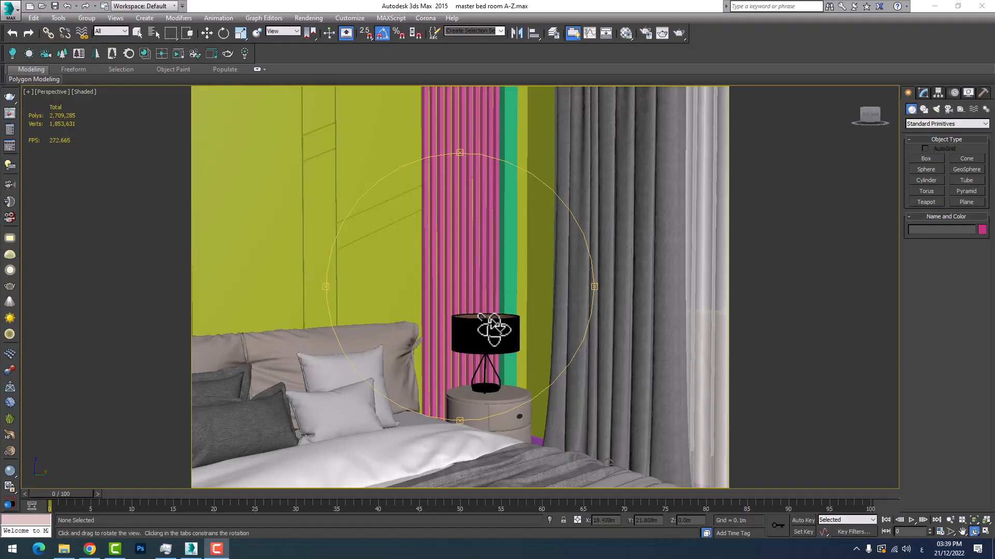
Examine the stepped ceiling trims and the slatted wall and ceiling strips at the window corner of the bedroom
{"action": "left_click_drag", "start_coordinate": [492, 333], "coordinate": [459, 301]}
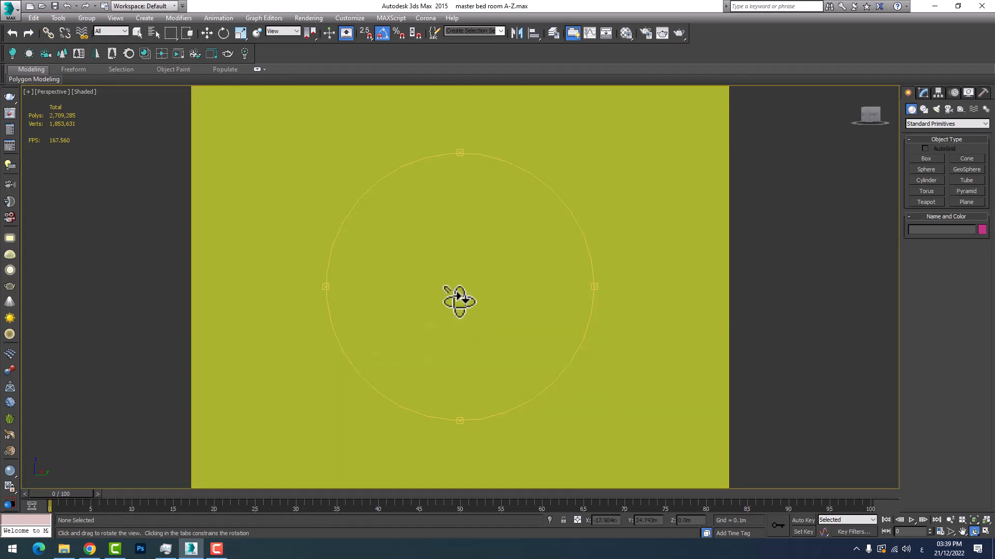
{"action": "scroll", "coordinate": [346, 248], "scroll_direction": "down", "scroll_amount": 3}
{"action": "middle_click_drag", "start_coordinate": [359, 258], "coordinate": [435, 369]}
{"action": "left_click_drag", "start_coordinate": [435, 368], "coordinate": [456, 317]}
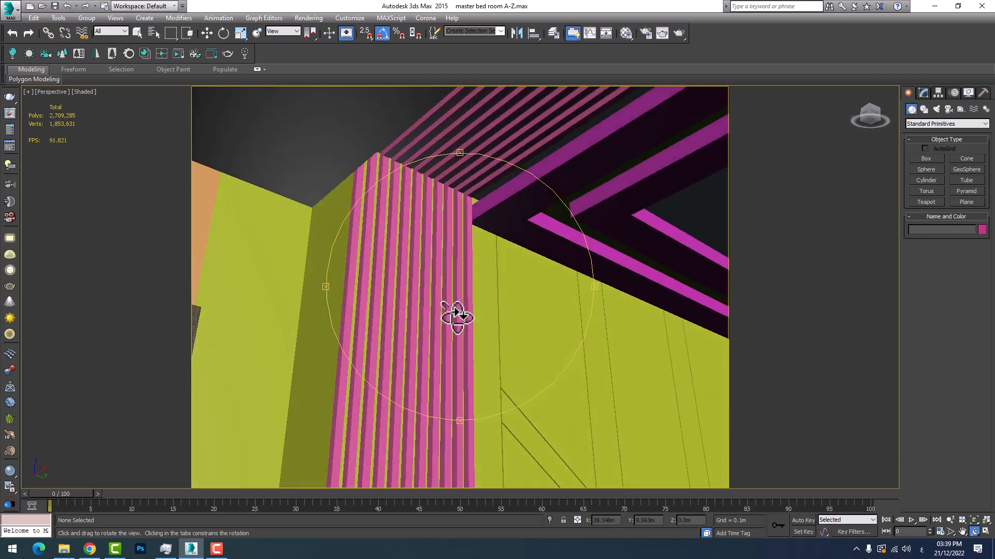
{"action": "middle_click_drag", "start_coordinate": [456, 317], "coordinate": [477, 306]}
{"action": "left_click_drag", "start_coordinate": [477, 306], "coordinate": [481, 267]}
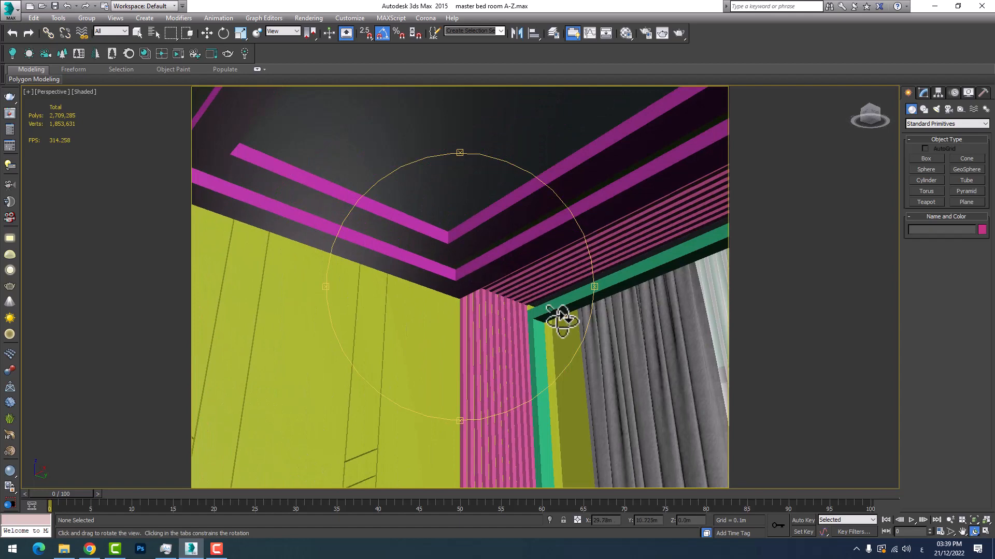
{"action": "left_click_drag", "start_coordinate": [562, 320], "coordinate": [515, 311]}
{"action": "middle_click_drag", "start_coordinate": [514, 311], "coordinate": [481, 336]}
{"action": "right_click", "coordinate": [489, 268]}
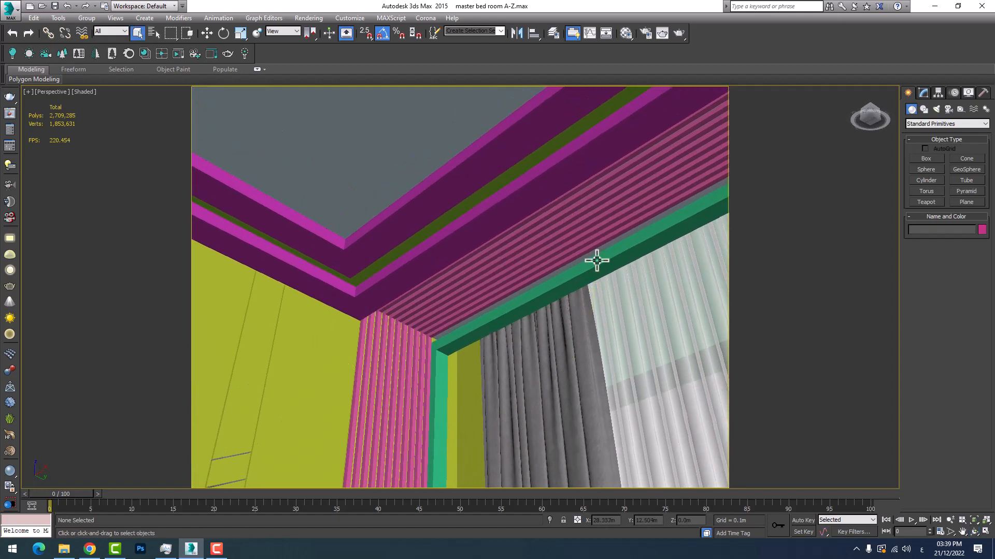
{"action": "middle_click_drag", "start_coordinate": [594, 262], "coordinate": [492, 281]}
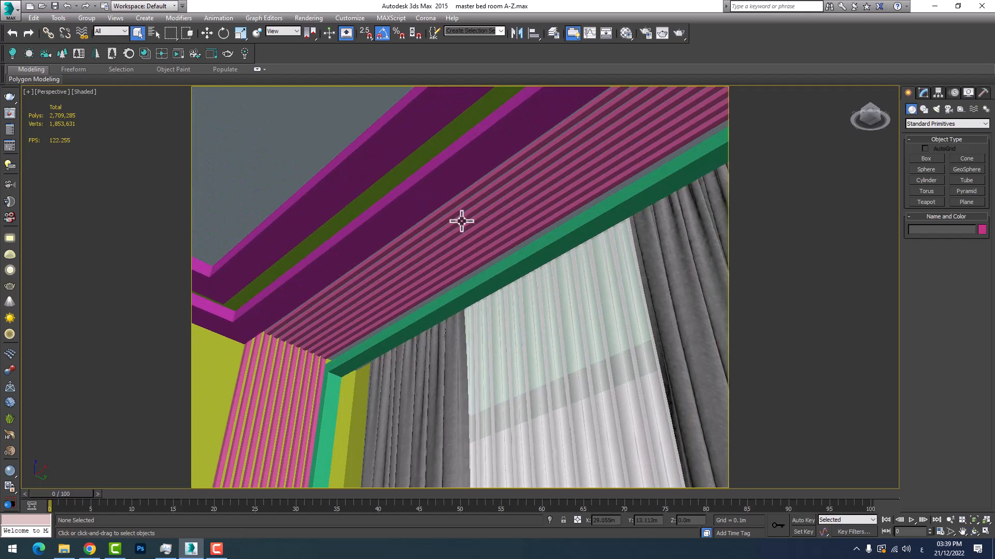
{"action": "middle_click_drag", "start_coordinate": [401, 241], "coordinate": [450, 248]}
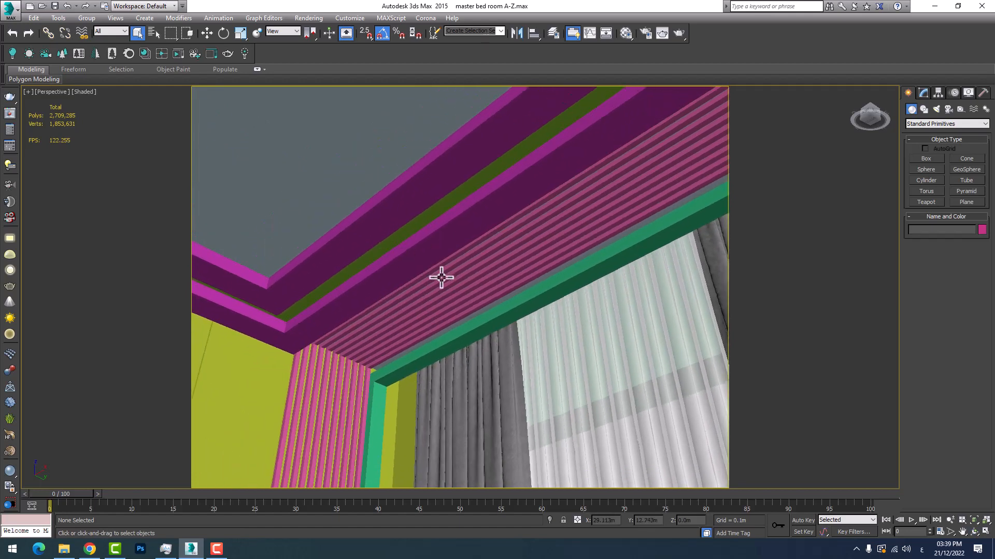
{"action": "middle_click_drag", "start_coordinate": [388, 251], "coordinate": [424, 215]}
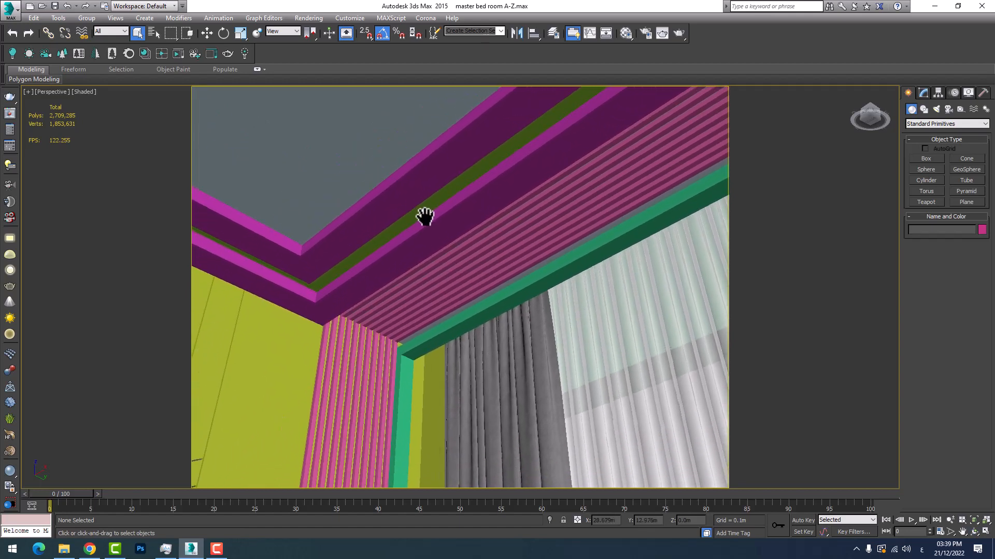
{"action": "middle_click_drag", "start_coordinate": [391, 300], "coordinate": [656, 306]}
Examine the bedroom's window wall, including its green frame, dark side curtains and sheer curtain
{"action": "left_click", "coordinate": [974, 532]}
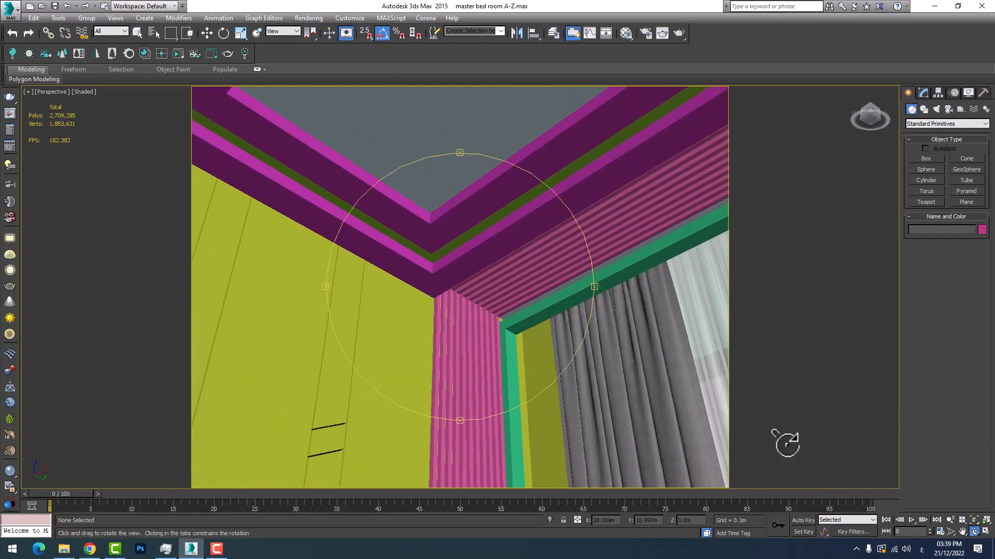
{"action": "left_click_drag", "start_coordinate": [782, 444], "coordinate": [479, 337]}
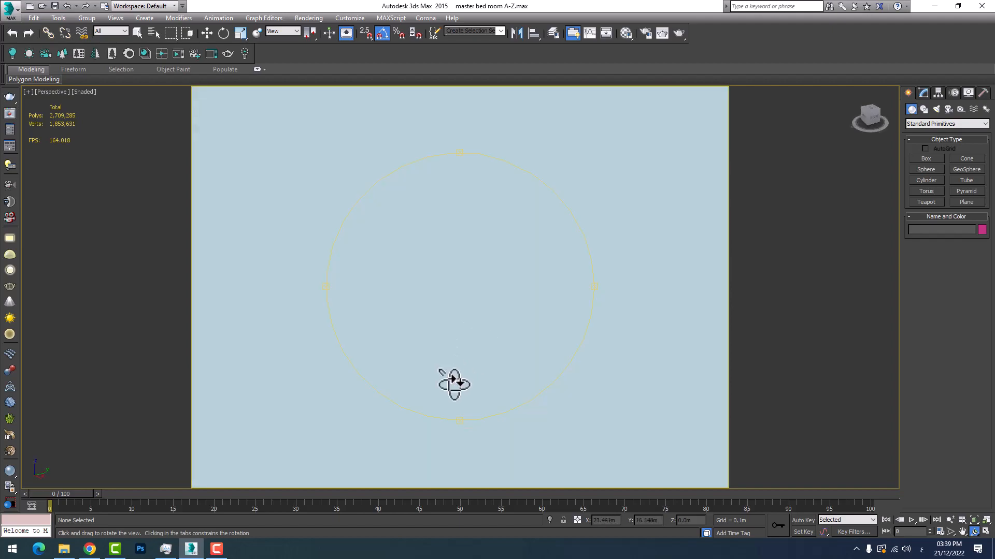
{"action": "scroll", "coordinate": [454, 389], "scroll_direction": "up", "scroll_amount": 2}
{"action": "left_click_drag", "start_coordinate": [466, 401], "coordinate": [491, 304]}
{"action": "middle_click_drag", "start_coordinate": [491, 305], "coordinate": [426, 397]}
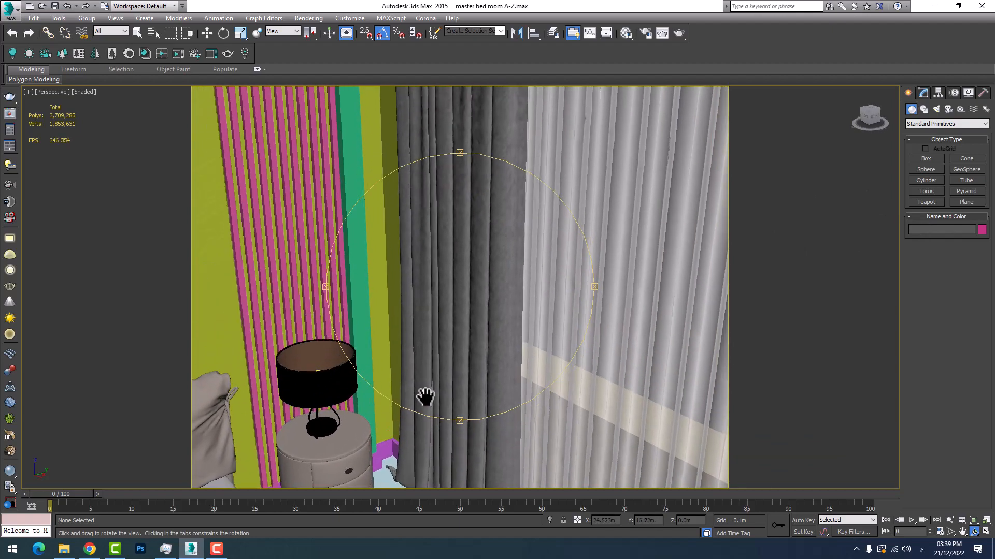
{"action": "left_click_drag", "start_coordinate": [474, 342], "coordinate": [490, 307]}
{"action": "middle_click_drag", "start_coordinate": [490, 308], "coordinate": [472, 435]}
{"action": "middle_click_drag", "start_coordinate": [470, 322], "coordinate": [506, 375]}
{"action": "mouse_move", "coordinate": [521, 314]}
{"action": "left_mouse_down"}
{"action": "mouse_move", "coordinate": [420, 316]}
{"action": "mouse_move", "coordinate": [533, 315]}
{"action": "left_mouse_up"}
{"action": "right_click", "coordinate": [528, 316]}
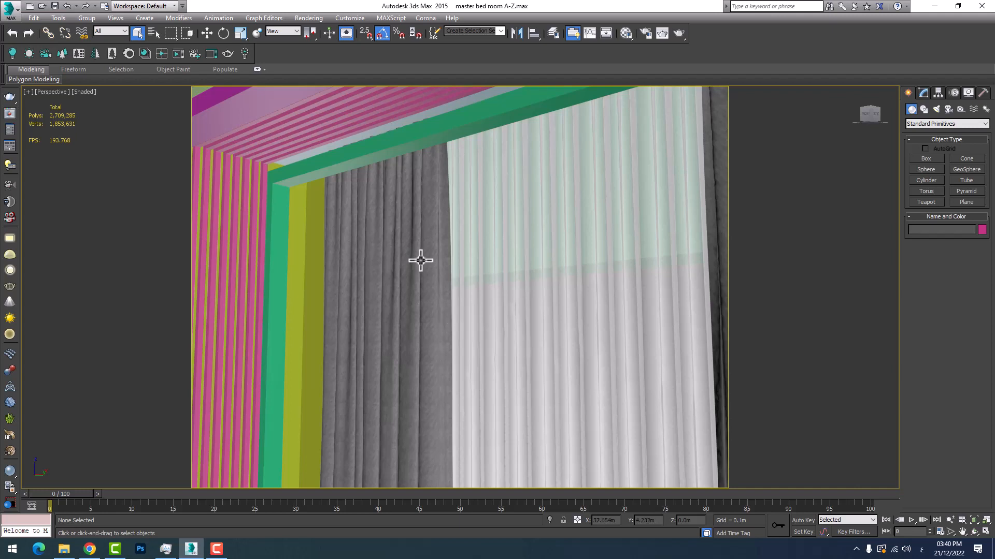
Hide the sheer curtain and the dark side curtains in front of the window opening
{"action": "middle_click_drag", "start_coordinate": [535, 333], "coordinate": [495, 355]}
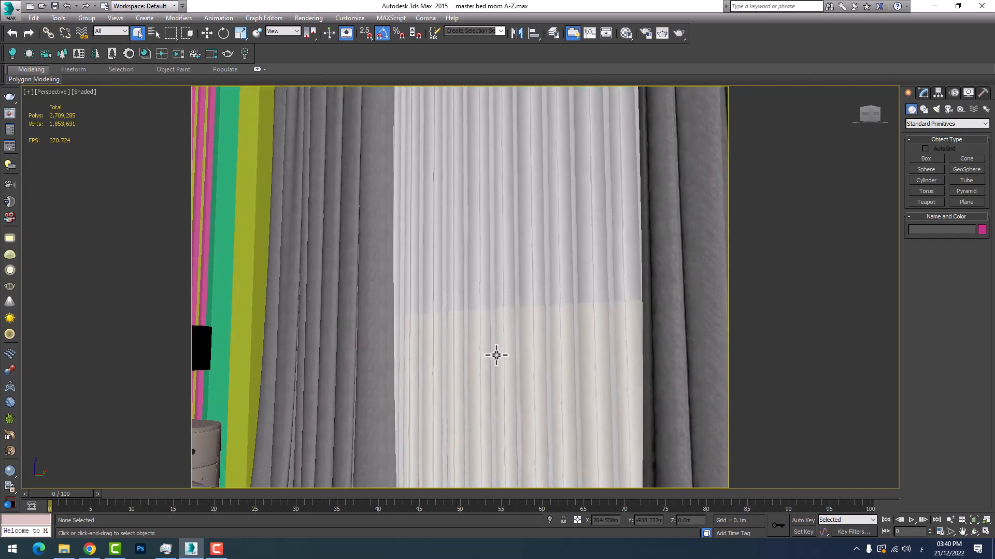
{"action": "left_click", "coordinate": [495, 355]}
{"action": "right_click", "coordinate": [469, 346]}
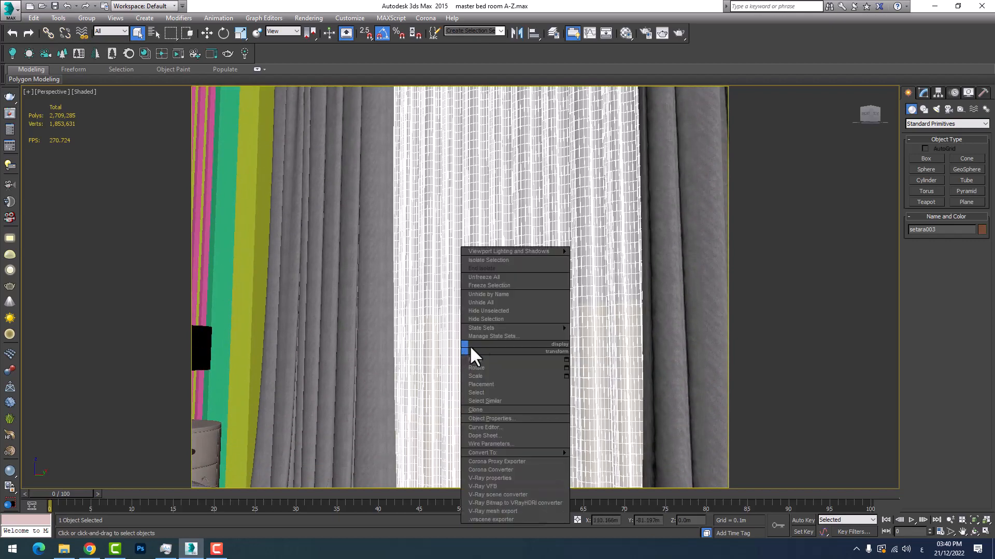
{"action": "left_click", "coordinate": [504, 318]}
{"action": "middle_click_drag", "start_coordinate": [495, 348], "coordinate": [495, 435]}
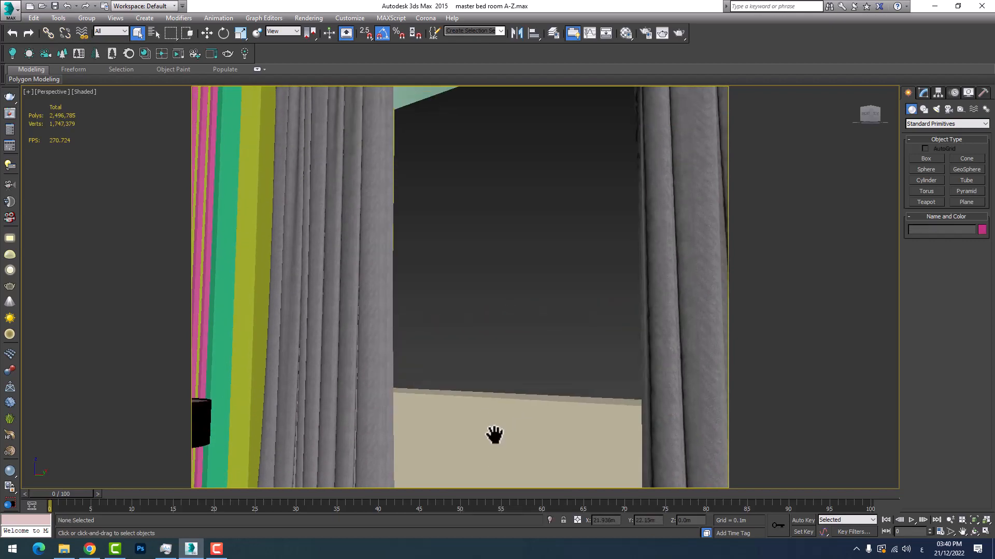
{"action": "left_click", "coordinate": [387, 287]}
{"action": "right_click", "coordinate": [393, 279]}
{"action": "left_click", "coordinate": [415, 259]}
Select the beige box that forms the low wall beneath the window opening
{"action": "middle_click_drag", "start_coordinate": [583, 374], "coordinate": [504, 369]}
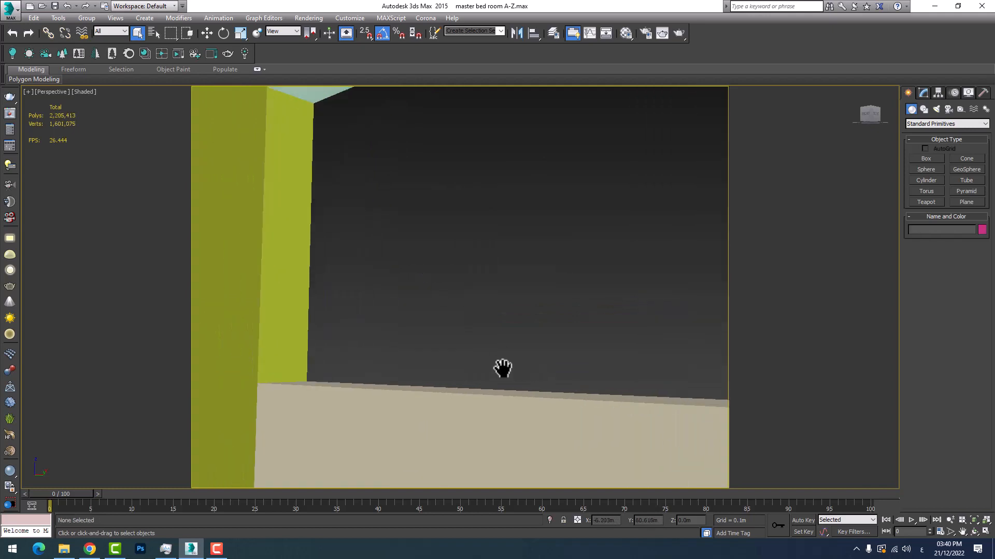
{"action": "scroll", "coordinate": [456, 367], "scroll_direction": "down", "scroll_amount": 3}
{"action": "scroll", "coordinate": [366, 354], "scroll_direction": "down", "scroll_amount": 1}
{"action": "scroll", "coordinate": [347, 352], "scroll_direction": "down", "scroll_amount": 3}
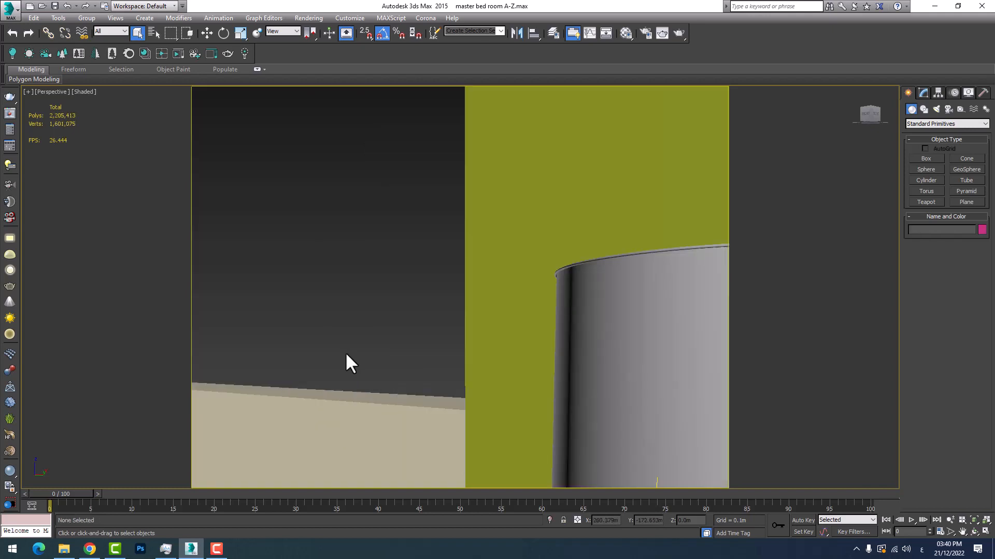
{"action": "middle_click_drag", "start_coordinate": [554, 330], "coordinate": [432, 339]}
{"action": "left_click", "coordinate": [490, 361]}
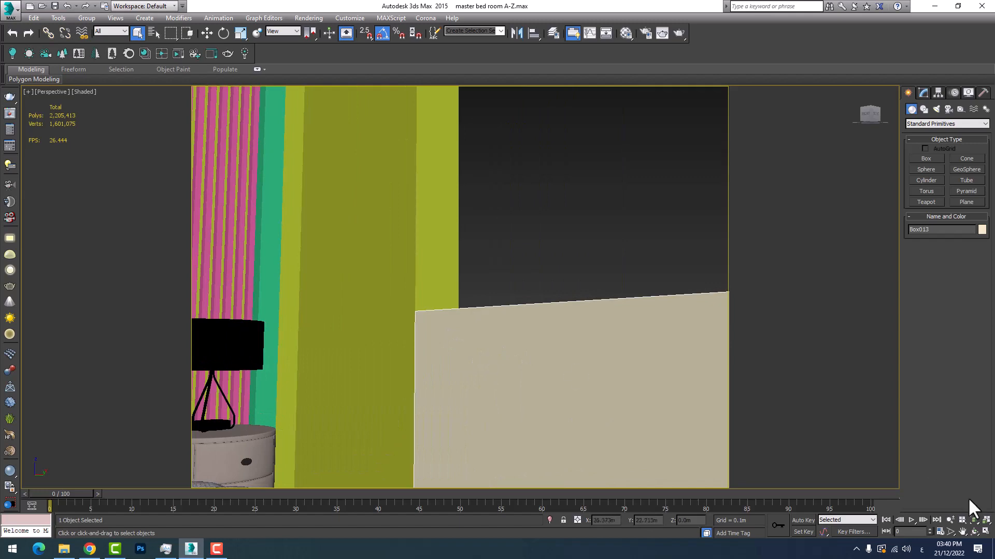
Examine the bare window opening from the front, including the beige low wall below it and the surrounding walls
{"action": "left_click", "coordinate": [974, 532]}
{"action": "left_click_drag", "start_coordinate": [489, 315], "coordinate": [389, 303]}
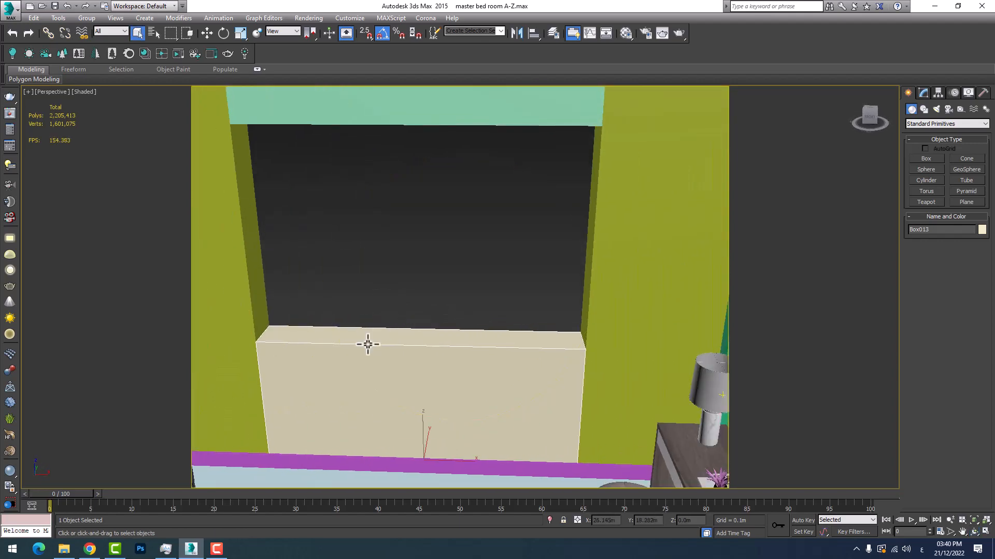
{"action": "middle_click_drag", "start_coordinate": [346, 339], "coordinate": [395, 324]}
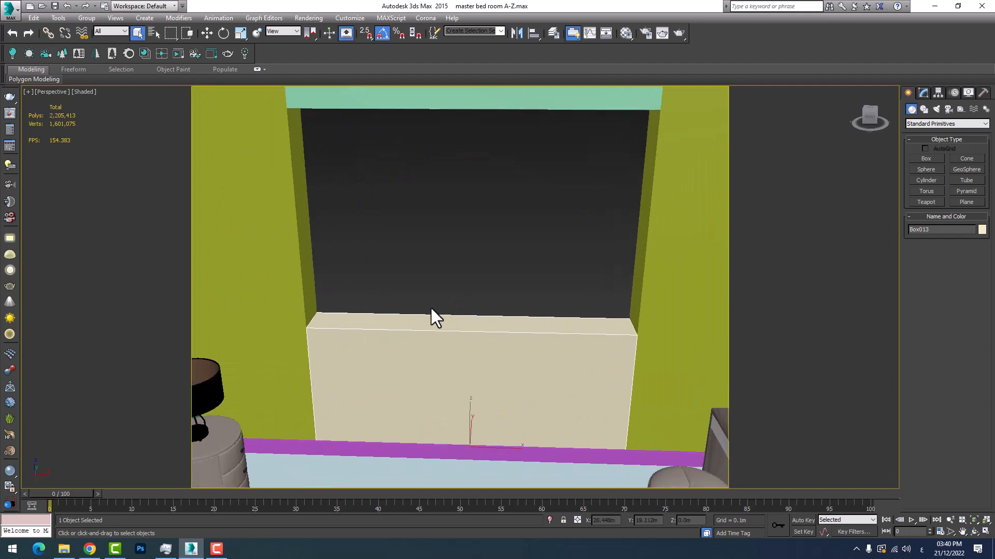
{"action": "middle_click_drag", "start_coordinate": [453, 295], "coordinate": [436, 312]}
{"action": "scroll", "coordinate": [440, 310], "scroll_direction": "up", "scroll_amount": 3}
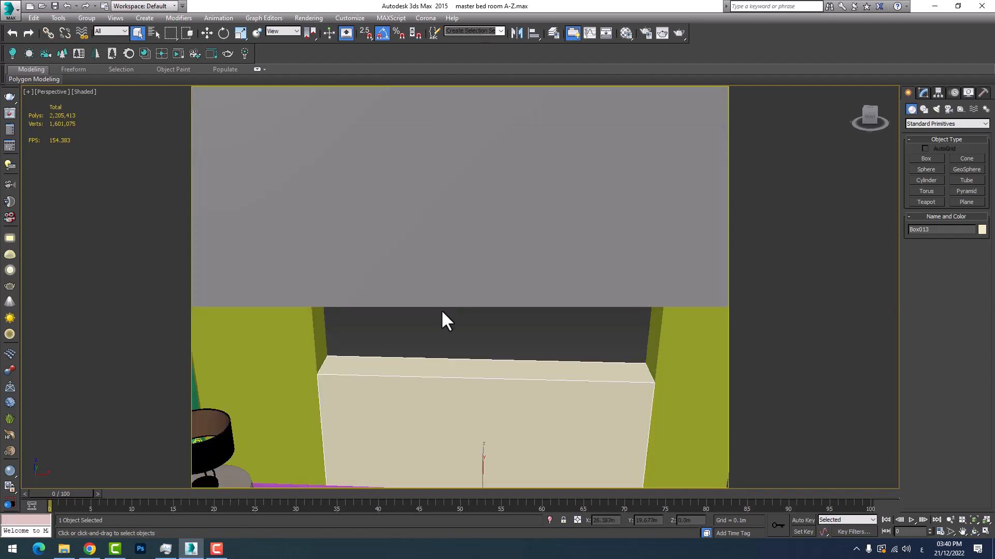
{"action": "scroll", "coordinate": [469, 355], "scroll_direction": "down", "scroll_amount": 1}
{"action": "middle_click_drag", "start_coordinate": [497, 367], "coordinate": [473, 330]}
{"action": "scroll", "coordinate": [471, 330], "scroll_direction": "down", "scroll_amount": 1}
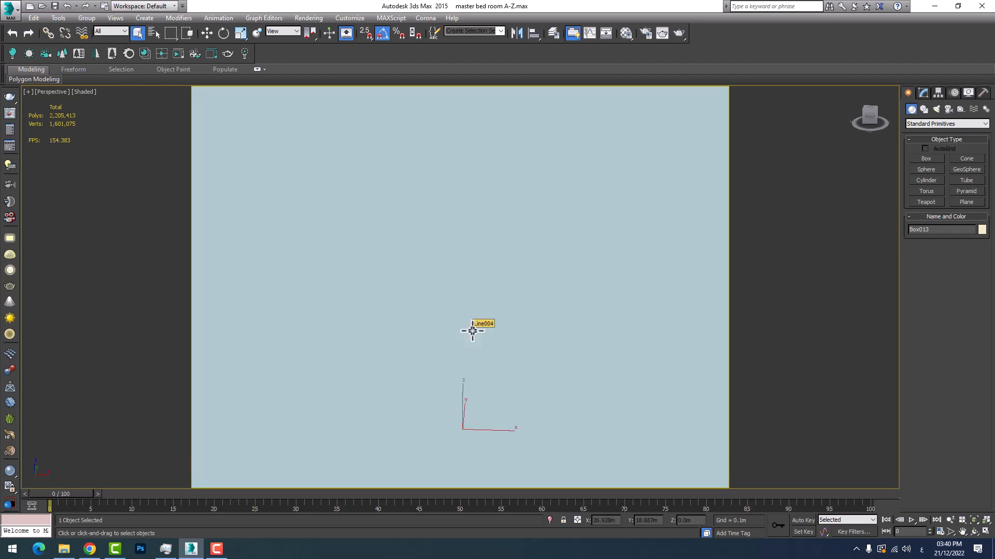
{"action": "scroll", "coordinate": [462, 355], "scroll_direction": "up", "scroll_amount": 3}
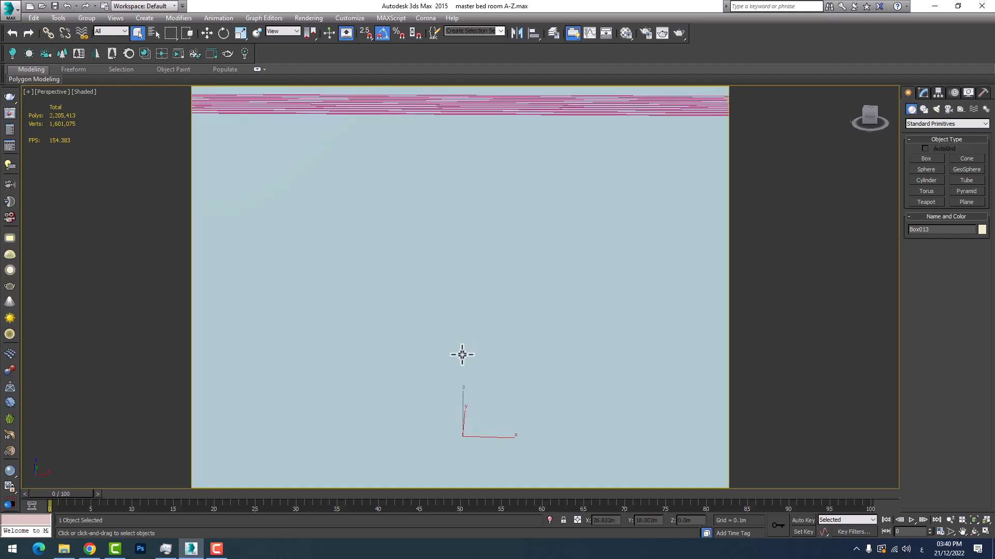
{"action": "scroll", "coordinate": [462, 356], "scroll_direction": "up", "scroll_amount": 1}
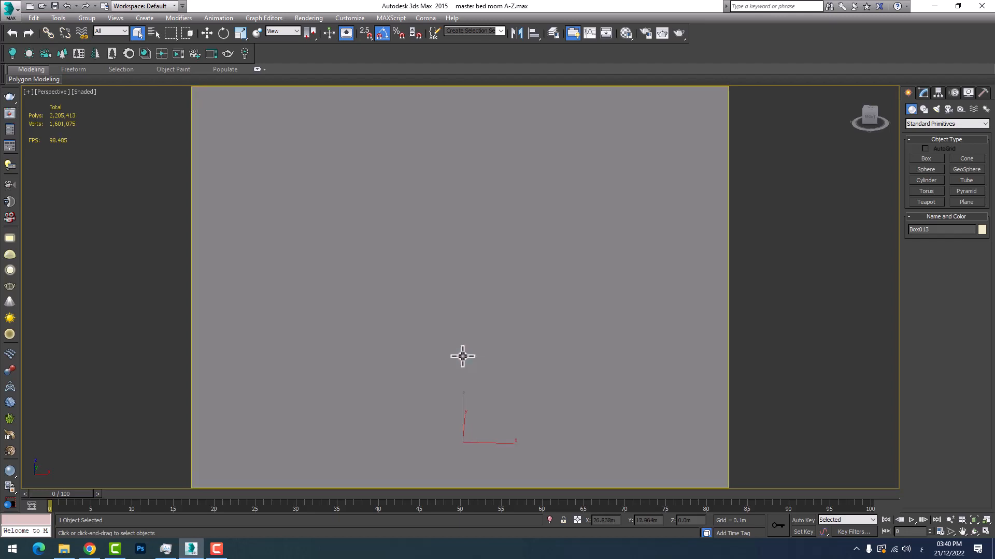
{"action": "scroll", "coordinate": [463, 356], "scroll_direction": "down", "scroll_amount": 2}
{"action": "scroll", "coordinate": [464, 356], "scroll_direction": "up", "scroll_amount": 3}
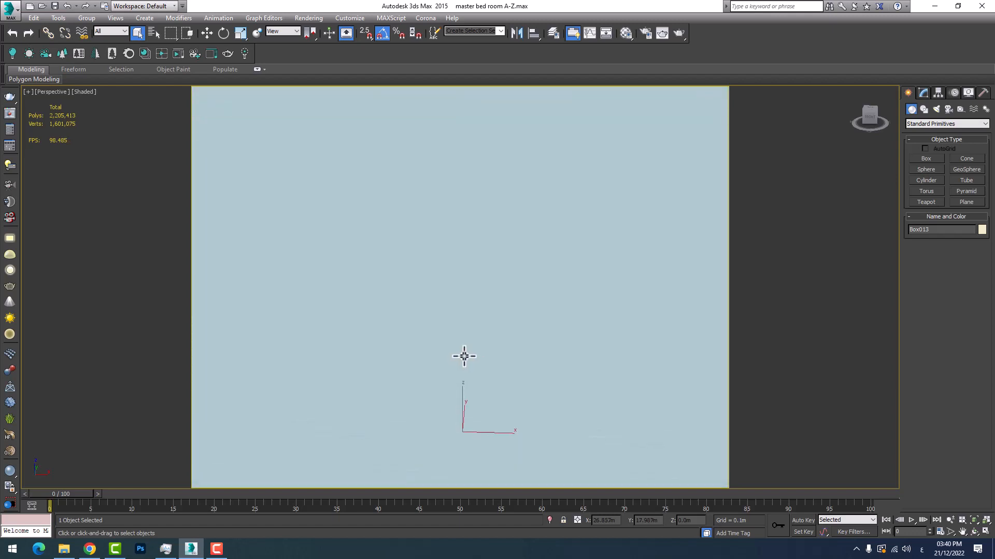
{"action": "scroll", "coordinate": [464, 357], "scroll_direction": "up", "scroll_amount": 3}
{"action": "scroll", "coordinate": [868, 427], "scroll_direction": "up", "scroll_amount": 2}
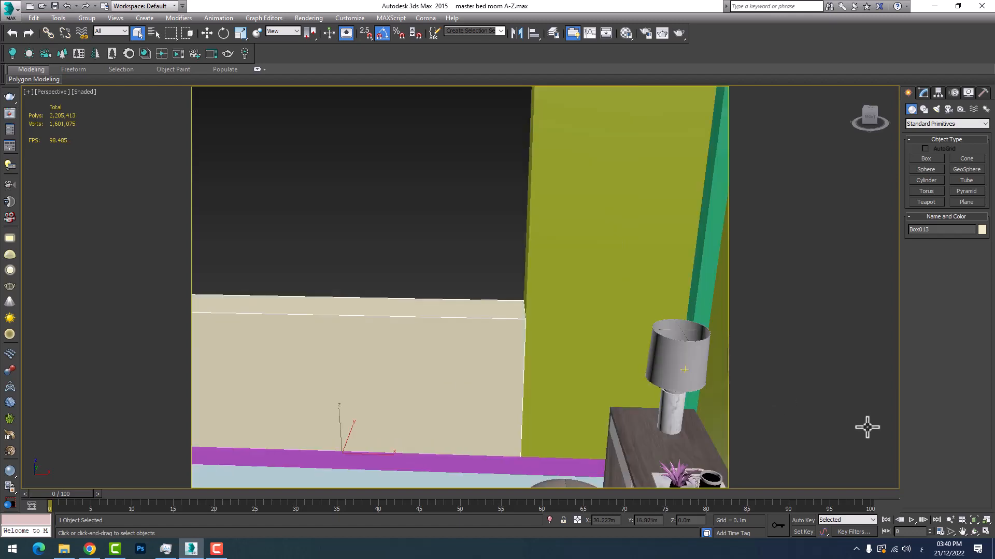
{"action": "scroll", "coordinate": [557, 384], "scroll_direction": "down", "scroll_amount": 2}
{"action": "middle_click_drag", "start_coordinate": [466, 357], "coordinate": [631, 362]}
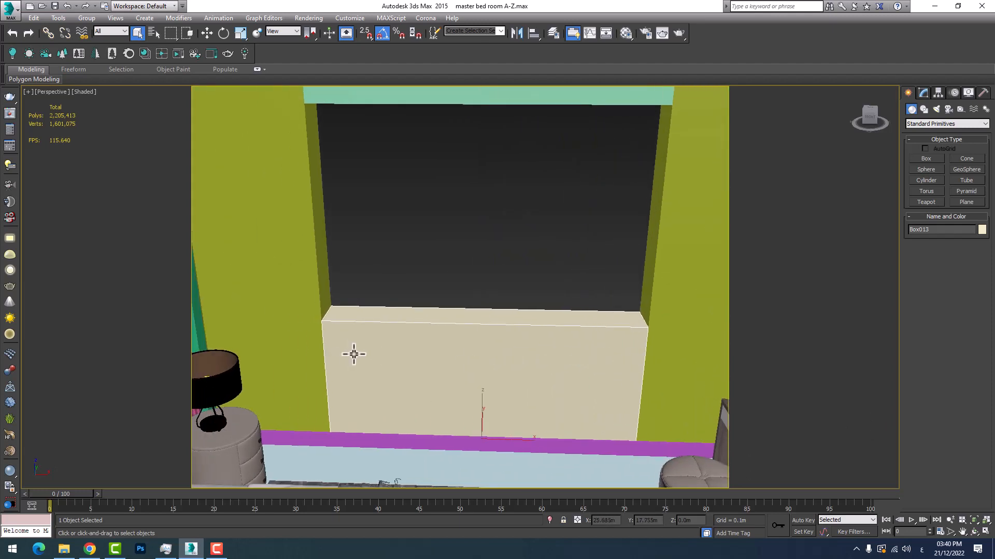
{"action": "middle_click_drag", "start_coordinate": [435, 360], "coordinate": [467, 372]}
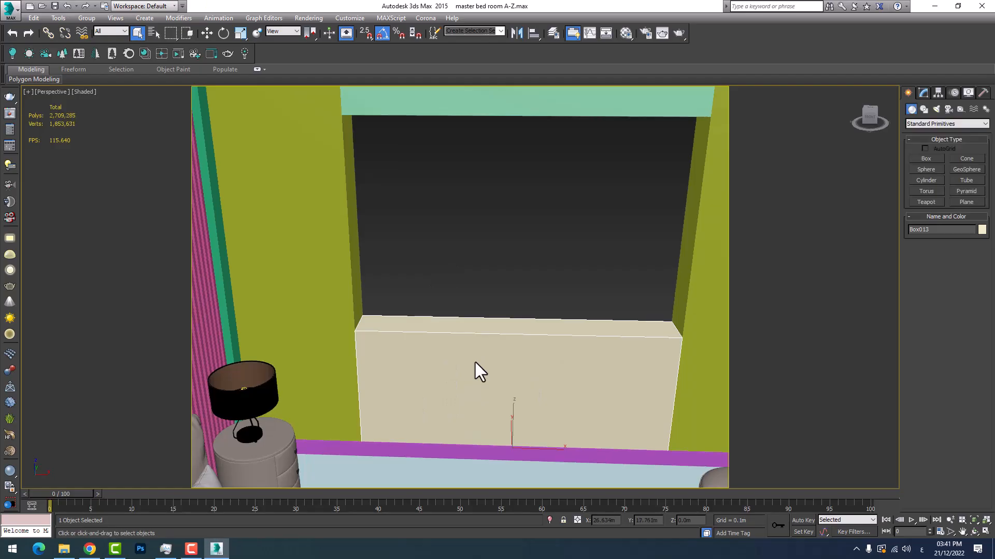
Unhide all objects in the scene to restore the curtains in front of the window
{"action": "middle_click_drag", "start_coordinate": [475, 362], "coordinate": [384, 360]}
{"action": "right_click", "coordinate": [455, 279]}
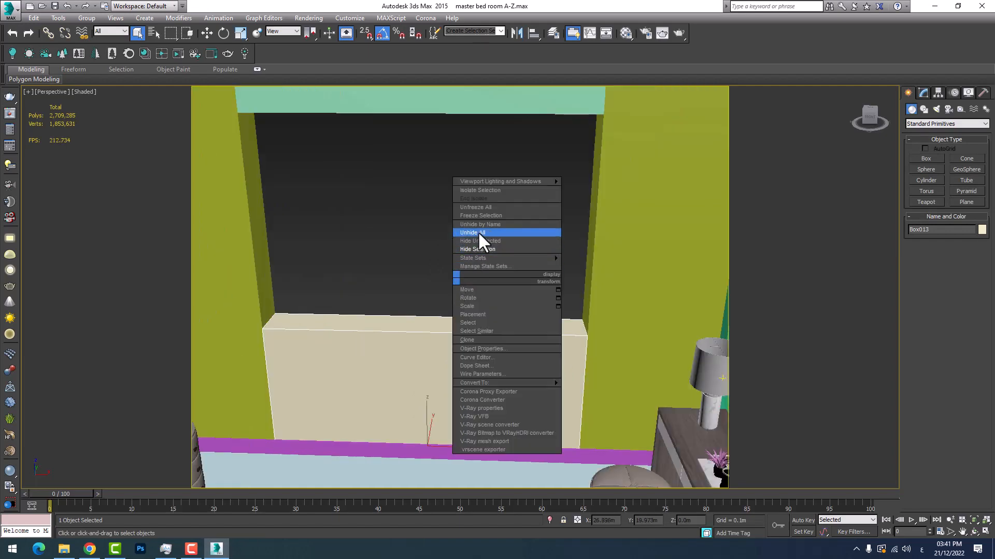
{"action": "left_click", "coordinate": [481, 229]}
{"action": "middle_click_drag", "start_coordinate": [432, 237], "coordinate": [456, 272]}
{"action": "scroll", "coordinate": [455, 272], "scroll_direction": "down", "scroll_amount": 3}
{"action": "scroll", "coordinate": [455, 272], "scroll_direction": "down", "scroll_amount": 8}
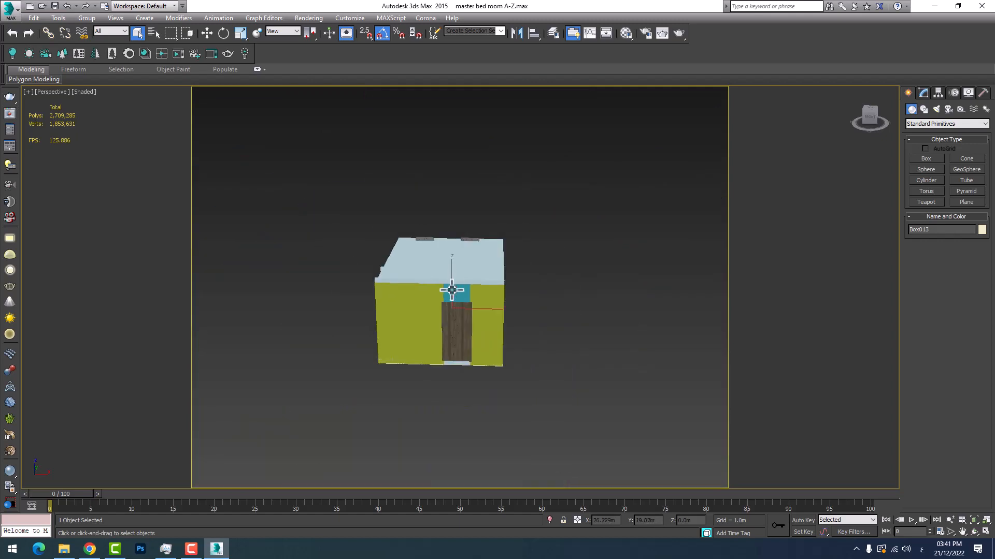
{"action": "scroll", "coordinate": [373, 293], "scroll_direction": "up", "scroll_amount": 10}
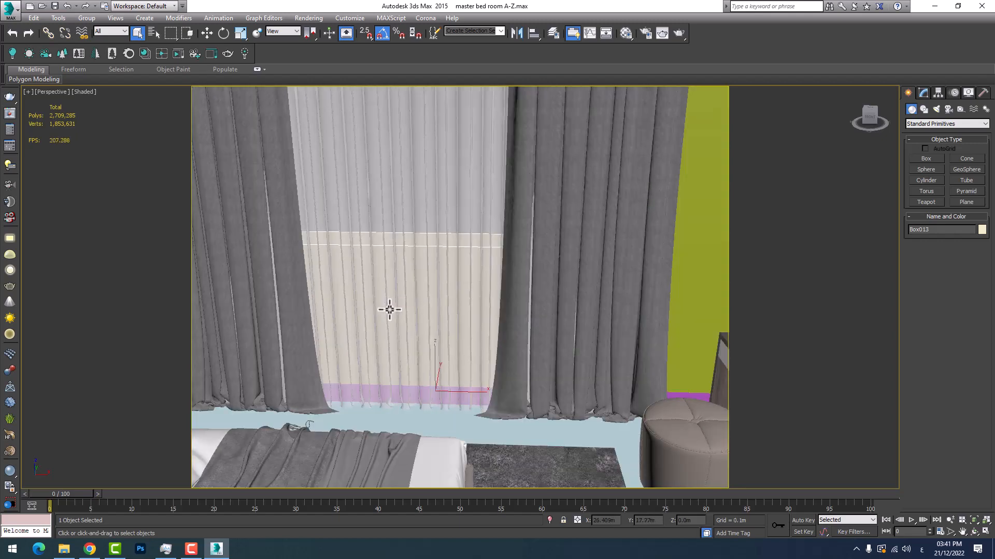
{"action": "middle_click_drag", "start_coordinate": [409, 293], "coordinate": [491, 311]}
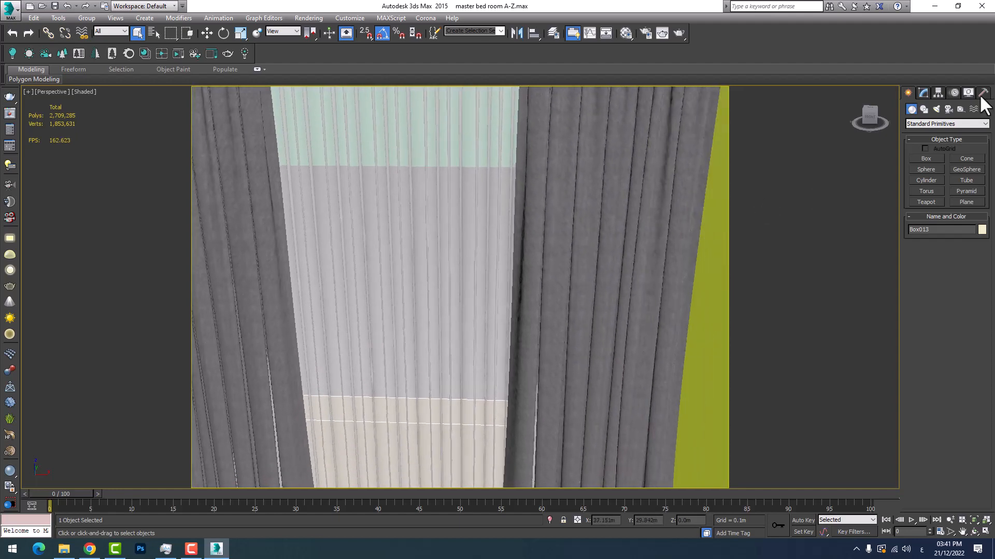
Switch light creation from Photometric to the VRay light types
{"action": "left_click", "coordinate": [936, 108]}
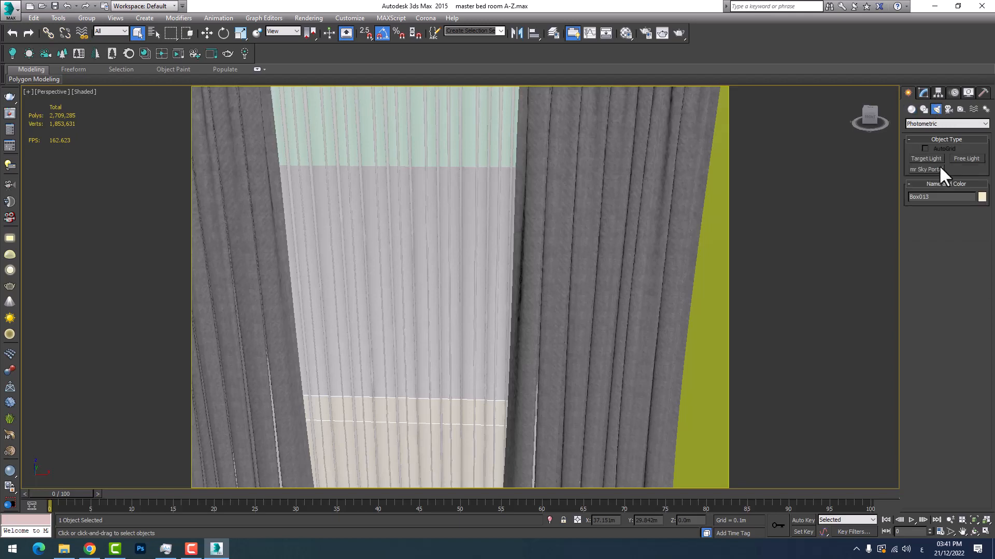
{"action": "left_click", "coordinate": [910, 123]}
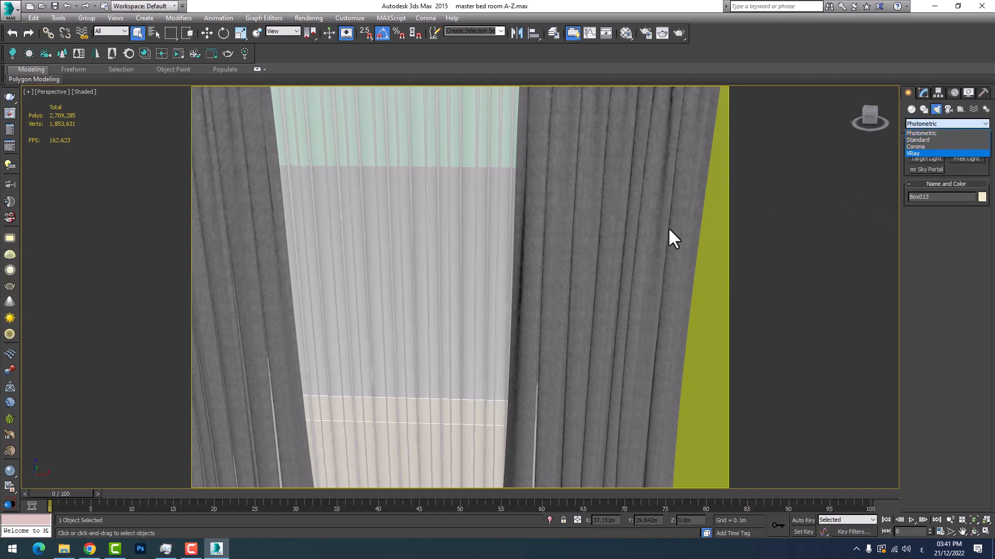
{"action": "left_click", "coordinate": [734, 334]}
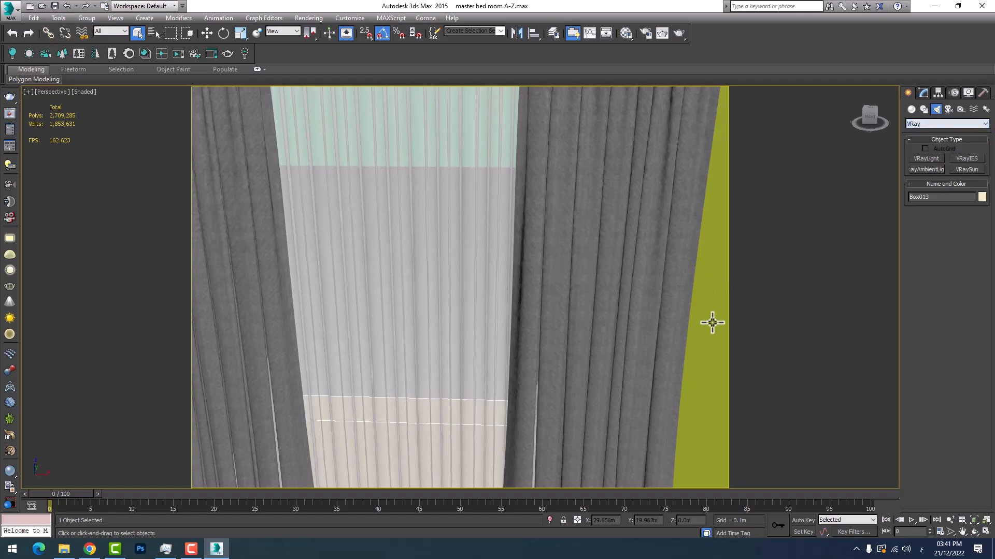
{"action": "middle_click_drag", "start_coordinate": [535, 347], "coordinate": [542, 317]}
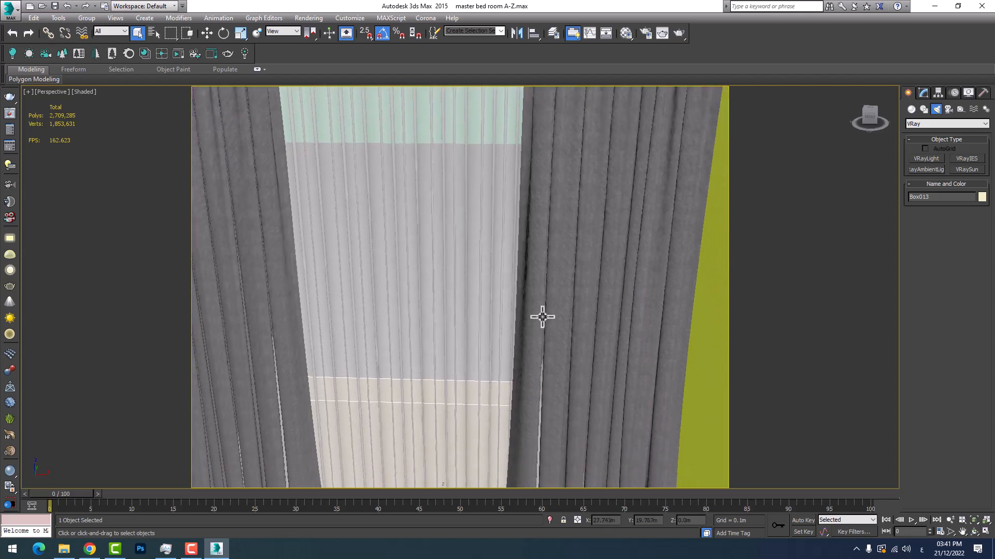
Review the CoronaLight settings and its shape options, then return light creation to the VRay types
{"action": "left_click", "coordinate": [928, 123]}
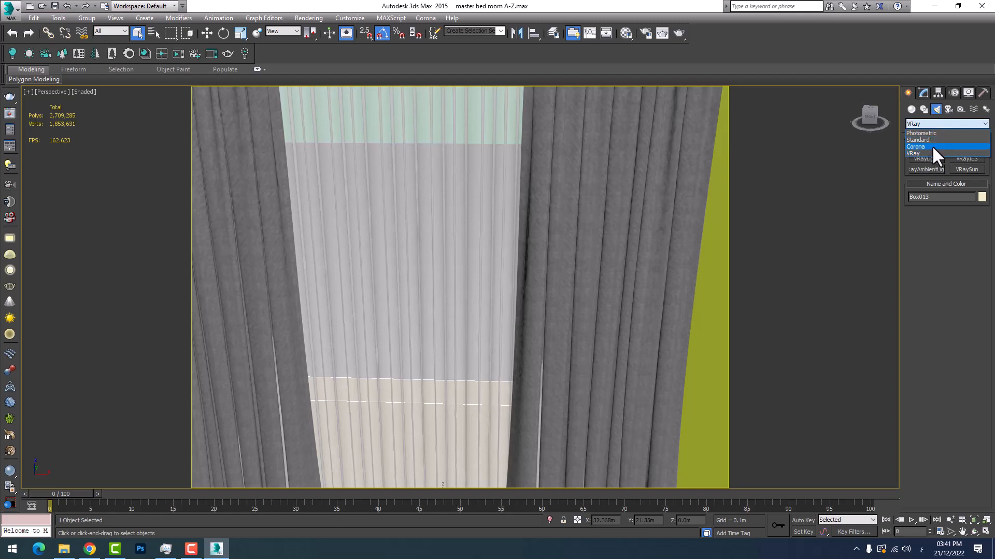
{"action": "left_click", "coordinate": [931, 146]}
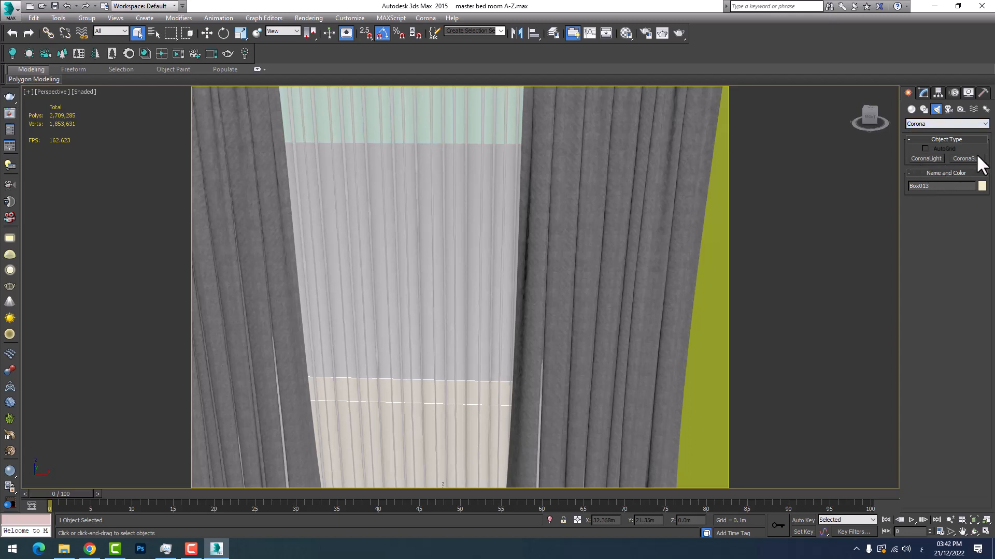
{"action": "left_click", "coordinate": [924, 158]}
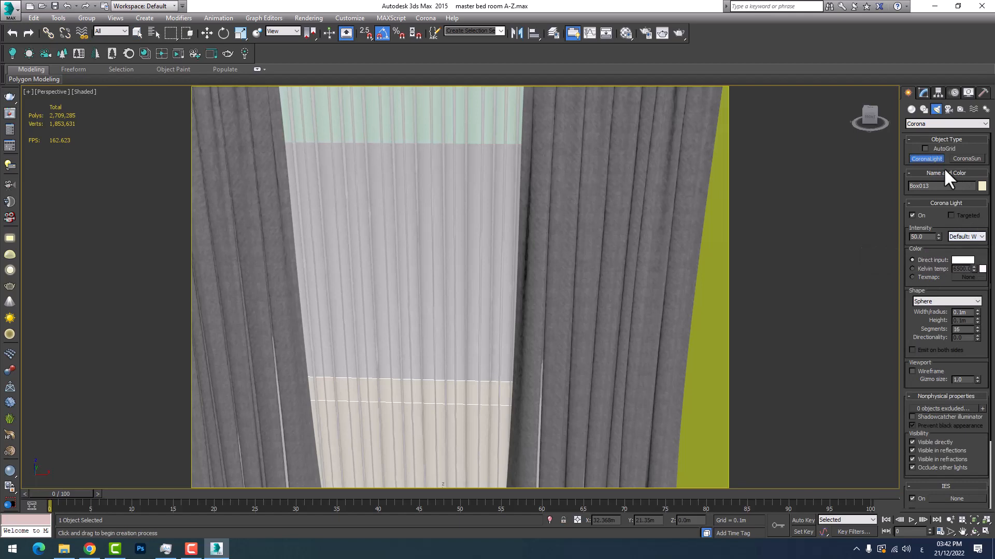
{"action": "left_click", "coordinate": [925, 125]}
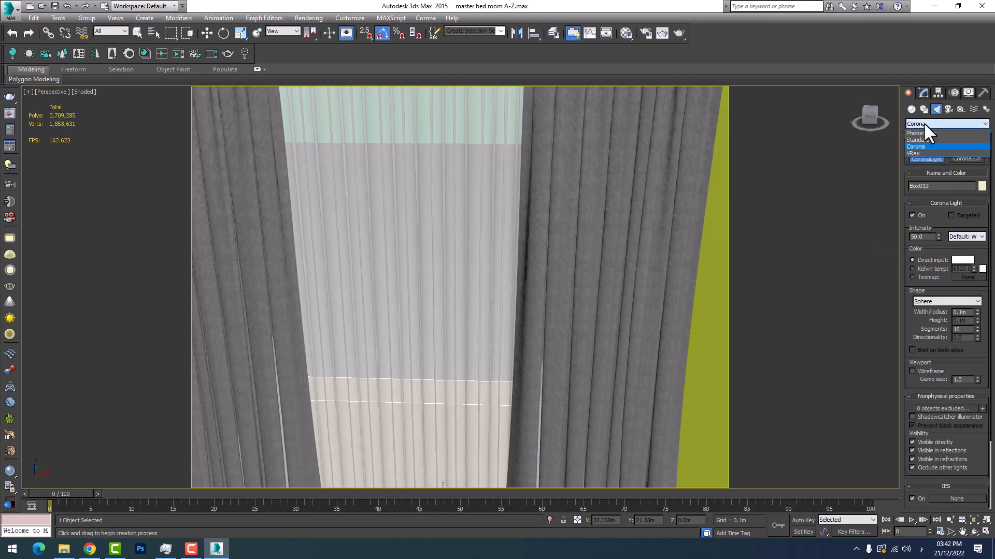
{"action": "left_click", "coordinate": [940, 297]}
{"action": "left_click", "coordinate": [937, 300]}
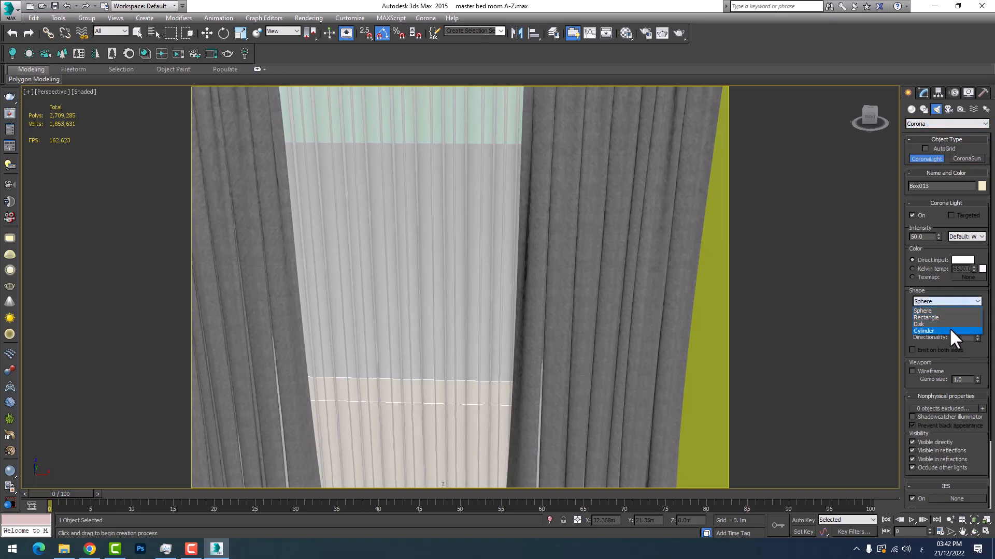
{"action": "left_click", "coordinate": [925, 126]}
{"action": "left_click", "coordinate": [917, 124]}
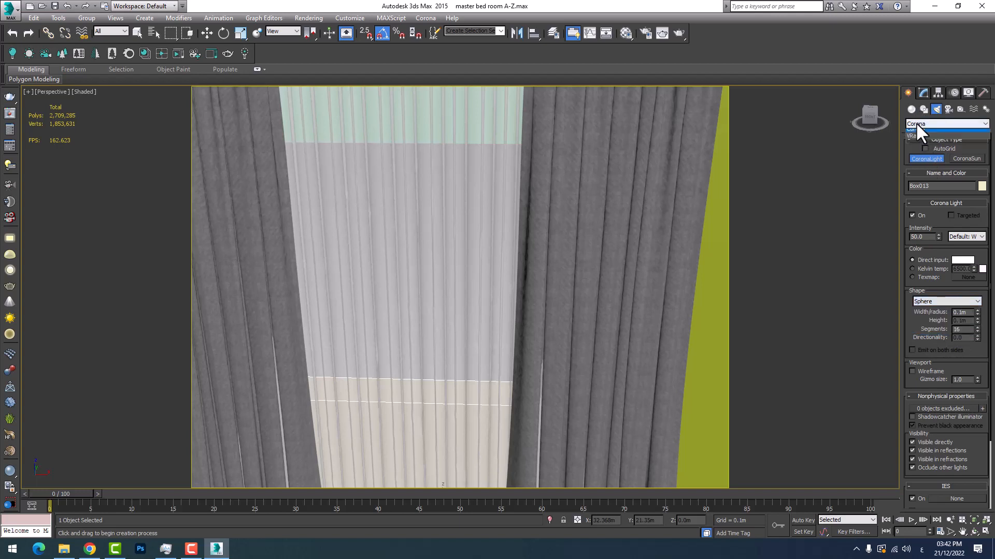
{"action": "left_click", "coordinate": [915, 154]}
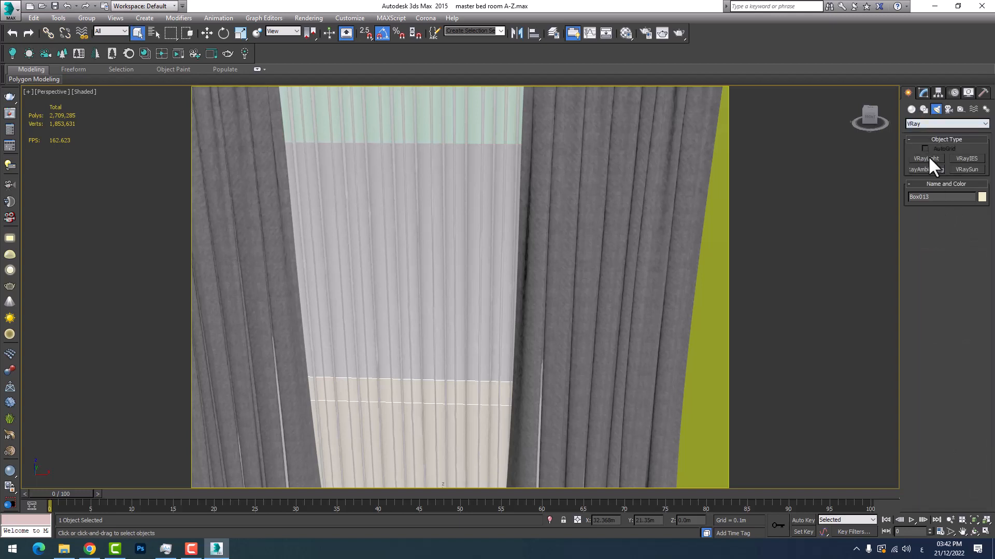
Review the type options of the VRayLight, leaving its type at Plane
{"action": "left_click", "coordinate": [928, 158]}
{"action": "left_click", "coordinate": [963, 227]}
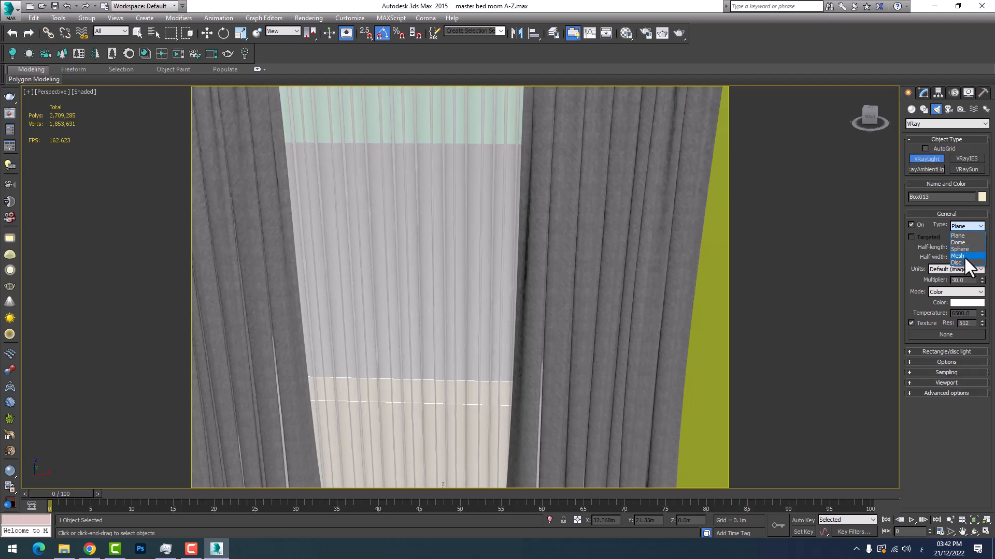
{"action": "left_click", "coordinate": [912, 260]}
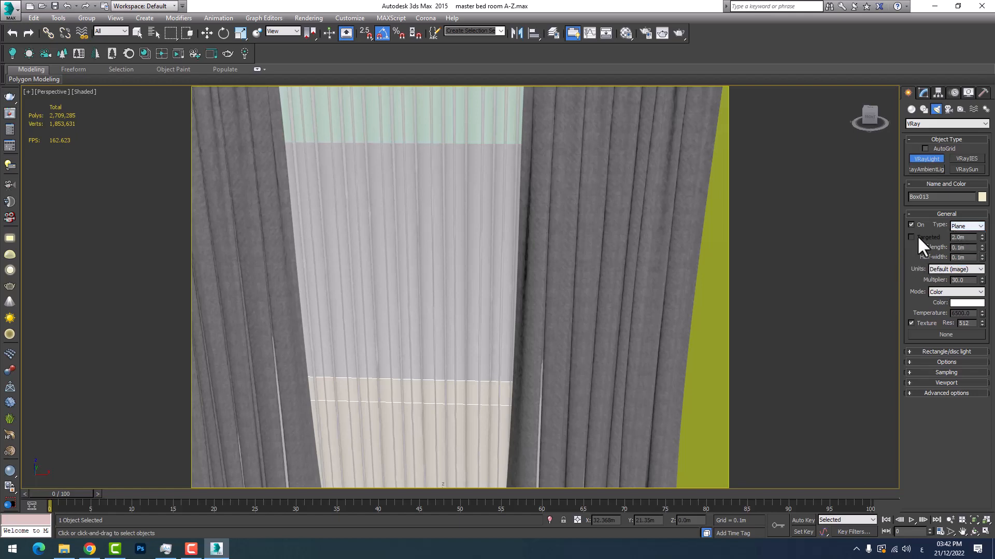
{"action": "middle_click_drag", "start_coordinate": [582, 300], "coordinate": [590, 270]}
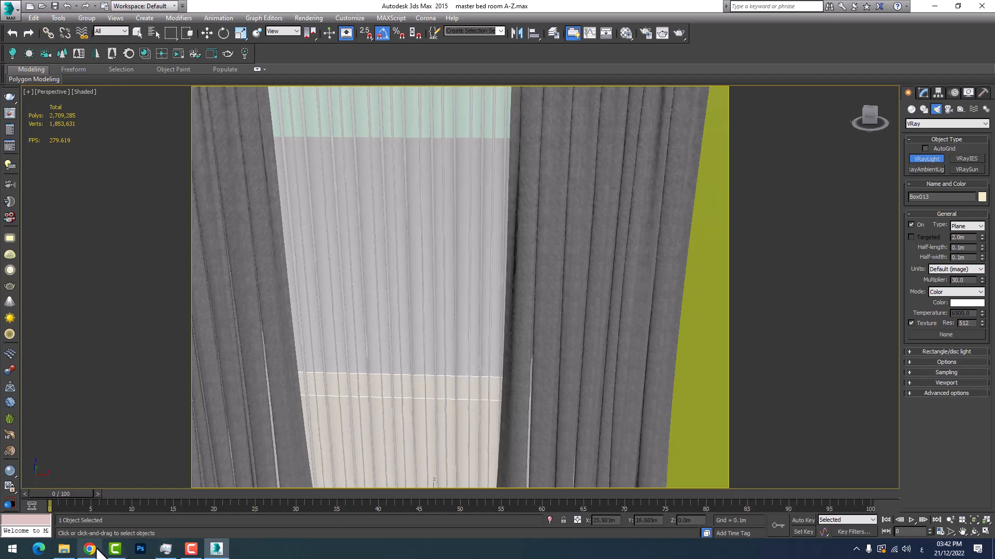
Switch to File Explorer and view the bedroom reference picture "WhatsApp Image 2022-11-07 at 8.17.09 PM", then return to 3ds Max
{"action": "left_click", "coordinate": [68, 555]}
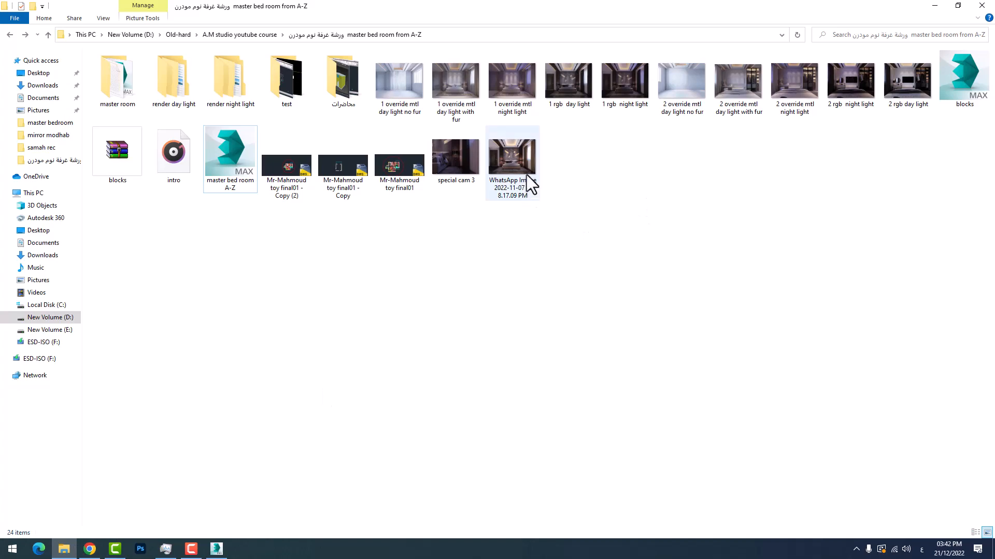
{"action": "double_click", "coordinate": [525, 166]}
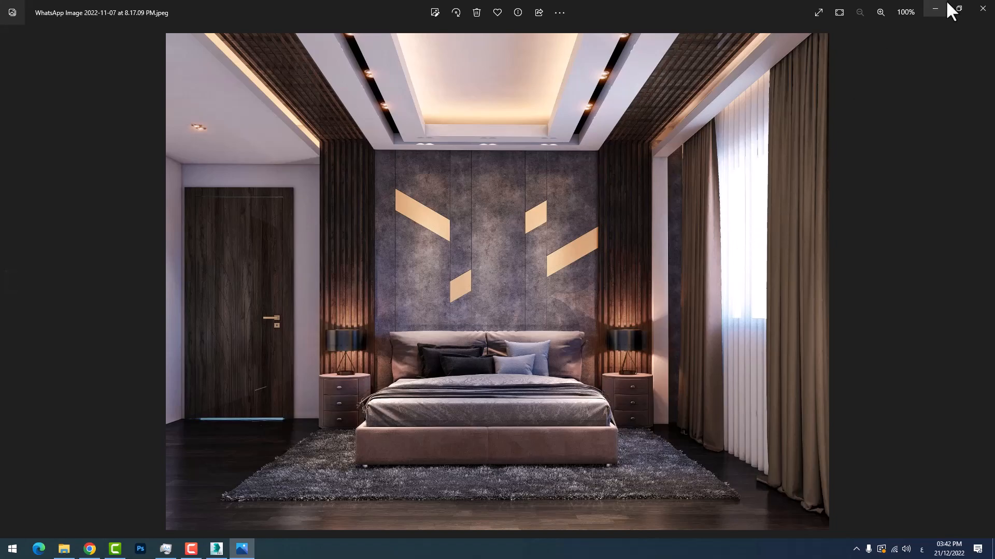
{"action": "left_click", "coordinate": [935, 9]}
{"action": "left_click", "coordinate": [931, 8]}
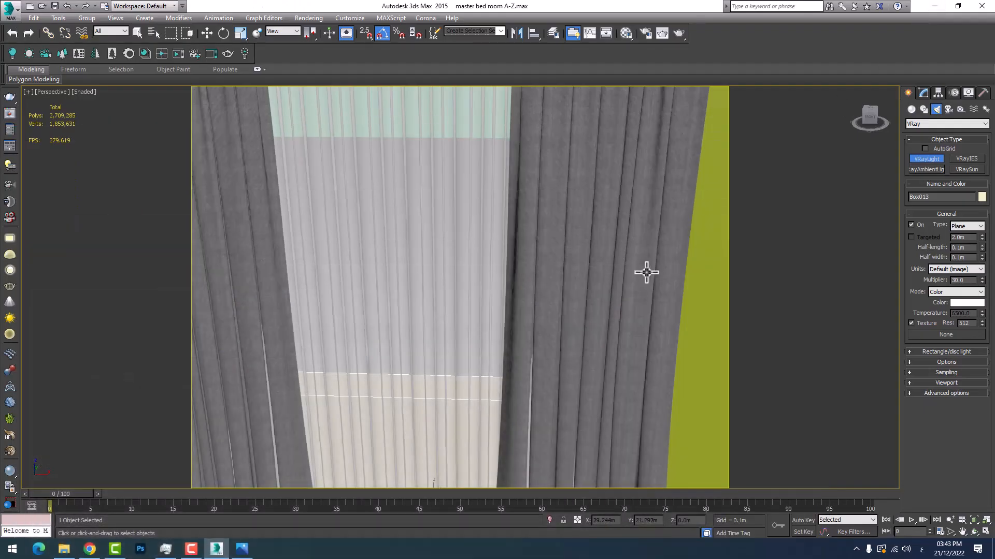
Restore the four-viewport layout and frame the bedroom plan in the Top view
{"action": "middle_click_drag", "start_coordinate": [646, 273], "coordinate": [595, 278]}
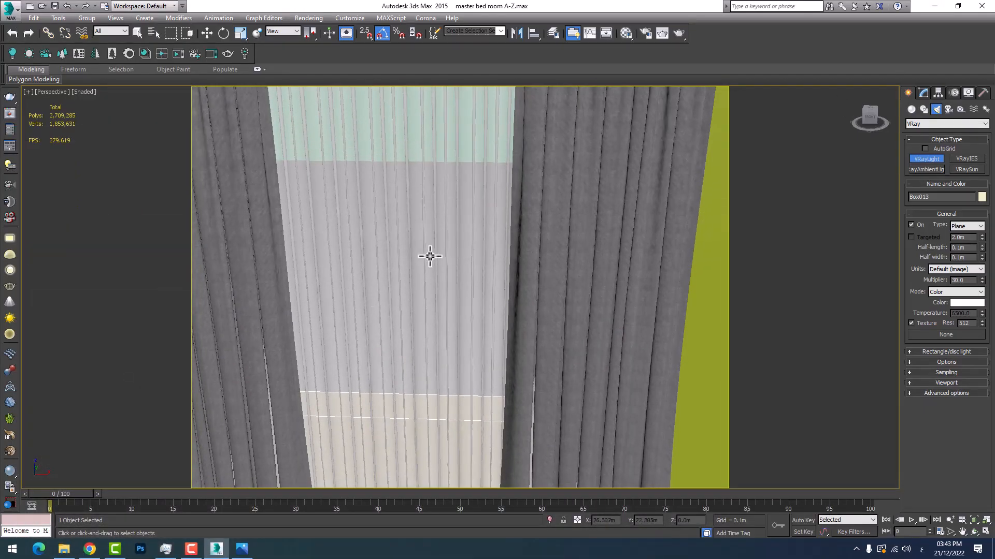
{"action": "left_click", "coordinate": [985, 532]}
{"action": "left_click", "coordinate": [986, 532]}
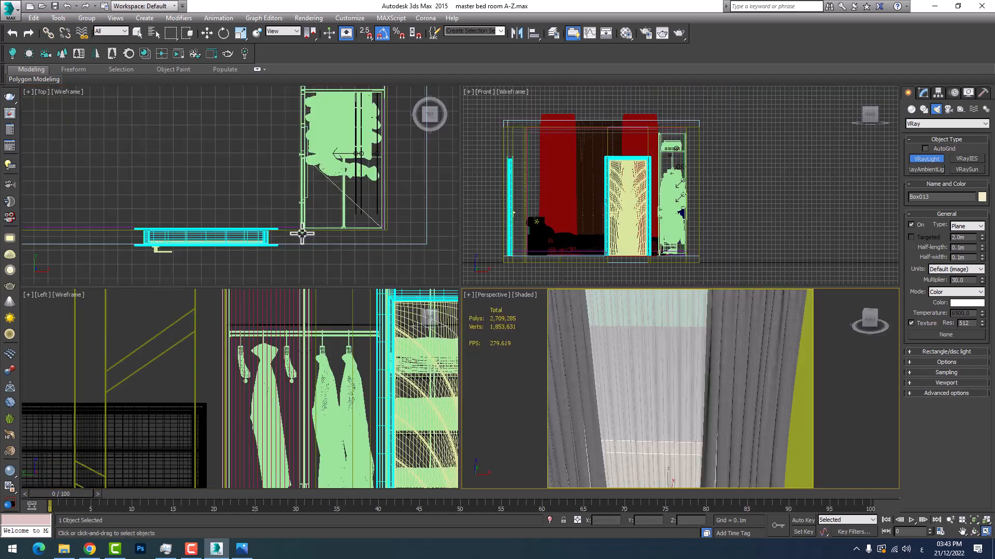
{"action": "middle_click_drag", "start_coordinate": [280, 217], "coordinate": [383, 239]}
{"action": "scroll", "coordinate": [214, 207], "scroll_direction": "down", "scroll_amount": 5}
{"action": "scroll", "coordinate": [226, 214], "scroll_direction": "down", "scroll_amount": 3}
{"action": "scroll", "coordinate": [268, 230], "scroll_direction": "up", "scroll_amount": 4}
{"action": "scroll", "coordinate": [268, 168], "scroll_direction": "up", "scroll_amount": 1}
{"action": "scroll", "coordinate": [259, 213], "scroll_direction": "up", "scroll_amount": 3}
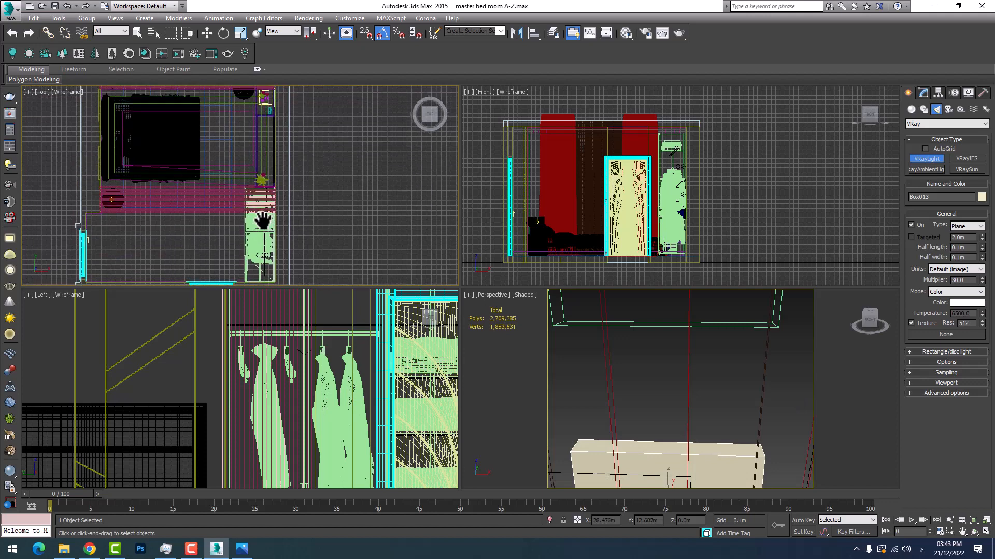
{"action": "scroll", "coordinate": [259, 213], "scroll_direction": "down", "scroll_amount": 1}
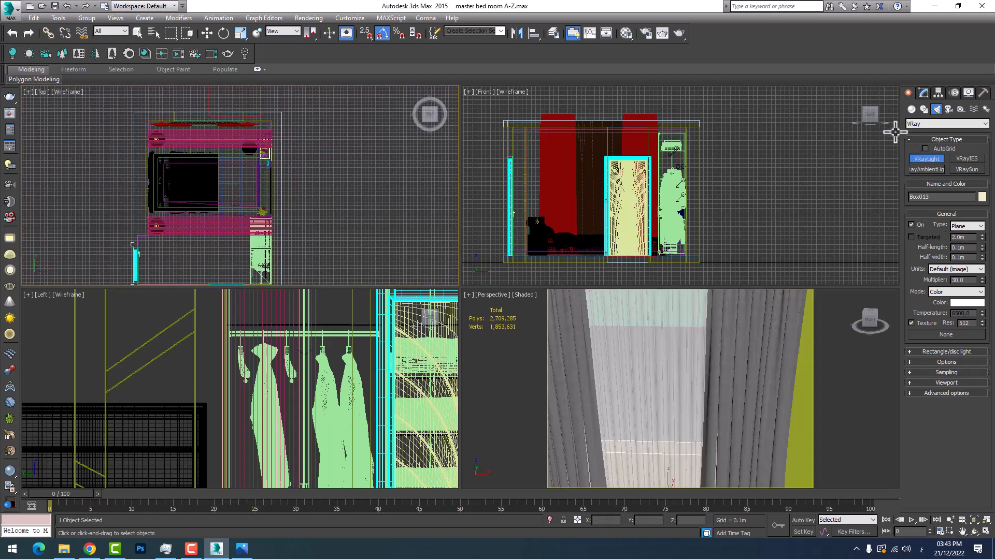
Create a VRaySun in the Top view, placed outside the bedroom and aimed diagonally toward its window wall, with an automatic VRaySky environment map
{"action": "left_click", "coordinate": [911, 109]}
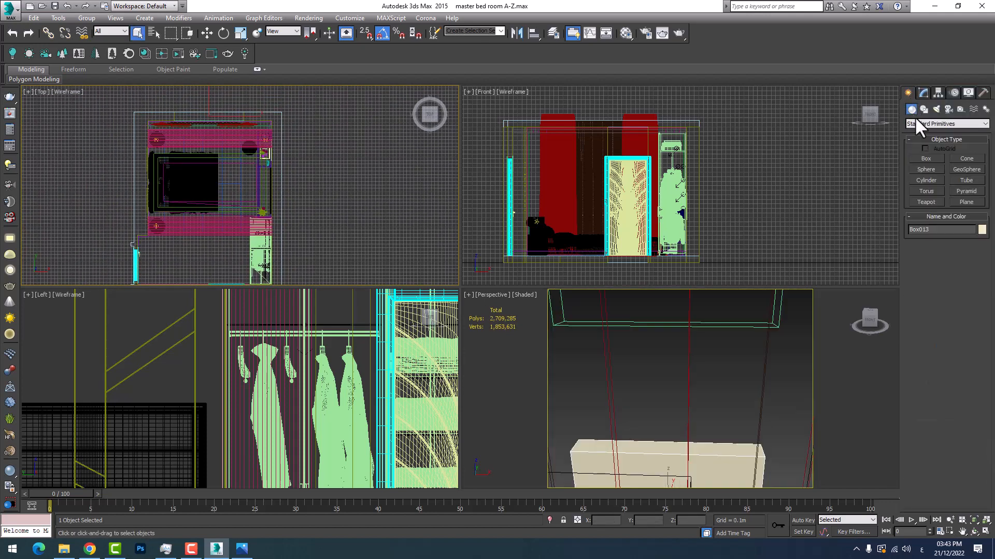
{"action": "left_click", "coordinate": [936, 109]}
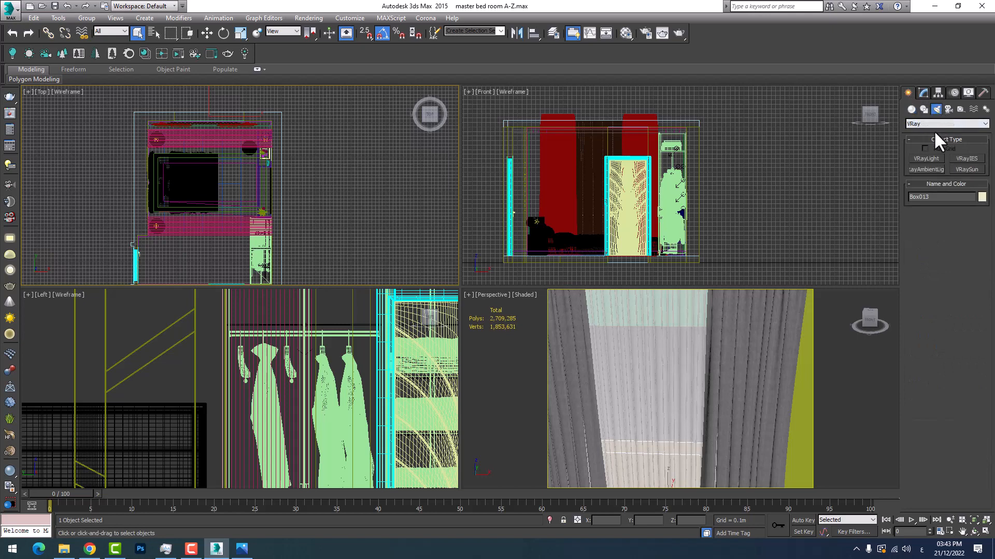
{"action": "left_click", "coordinate": [961, 166]}
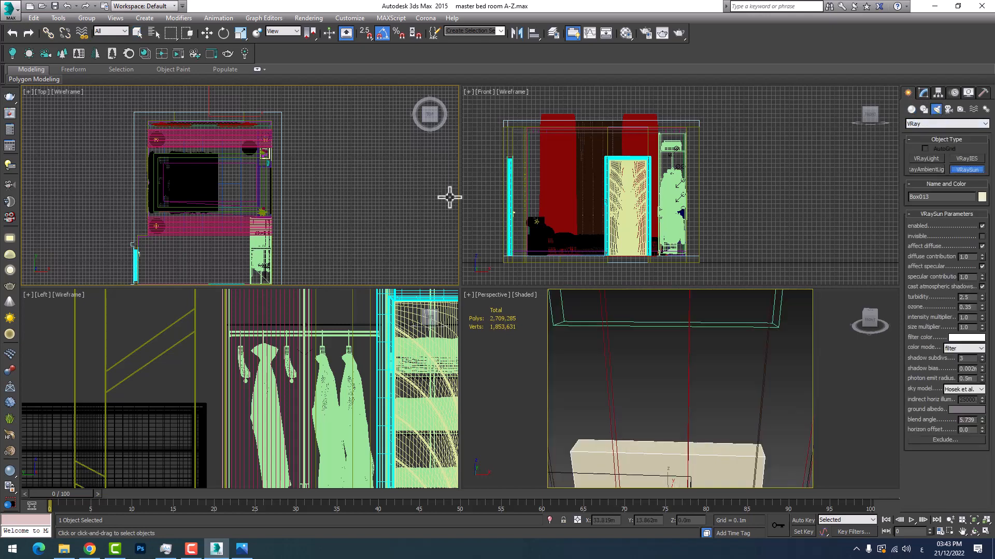
{"action": "middle_click_drag", "start_coordinate": [449, 195], "coordinate": [373, 177]}
{"action": "scroll", "coordinate": [311, 188], "scroll_direction": "down", "scroll_amount": 3}
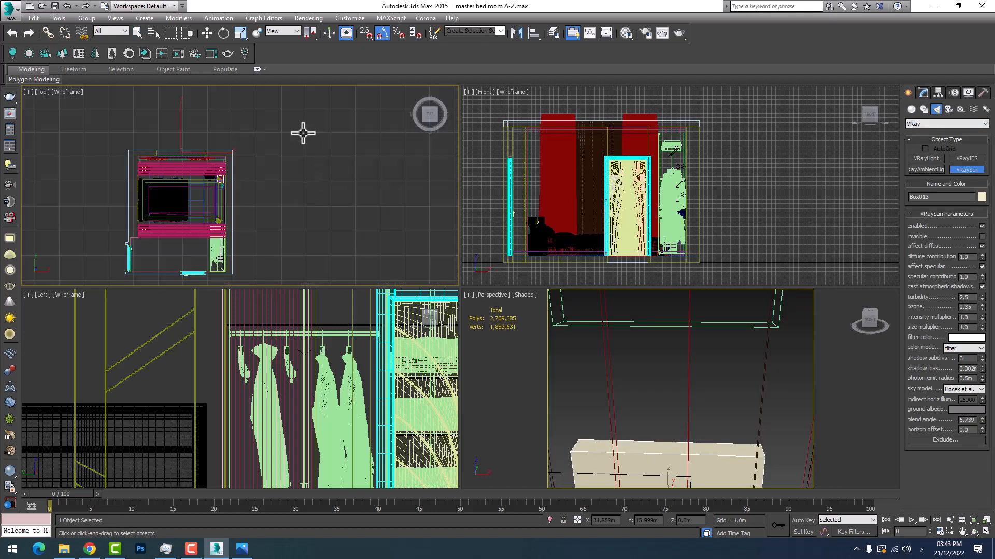
{"action": "mouse_move", "coordinate": [304, 133]}
{"action": "middle_mouse_down"}
{"action": "mouse_move", "coordinate": [359, 189]}
{"action": "mouse_move", "coordinate": [324, 133]}
{"action": "mouse_move", "coordinate": [285, 124]}
{"action": "mouse_move", "coordinate": [314, 112]}
{"action": "middle_mouse_up"}
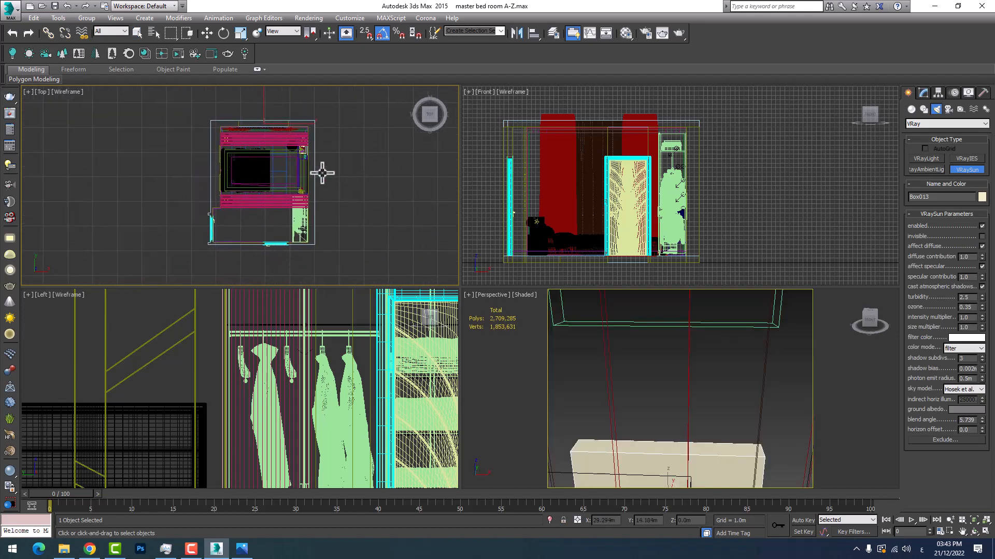
{"action": "scroll", "coordinate": [282, 262], "scroll_direction": "up", "scroll_amount": 3}
{"action": "scroll", "coordinate": [275, 222], "scroll_direction": "down", "scroll_amount": 3}
{"action": "middle_click_drag", "start_coordinate": [283, 158], "coordinate": [255, 243]}
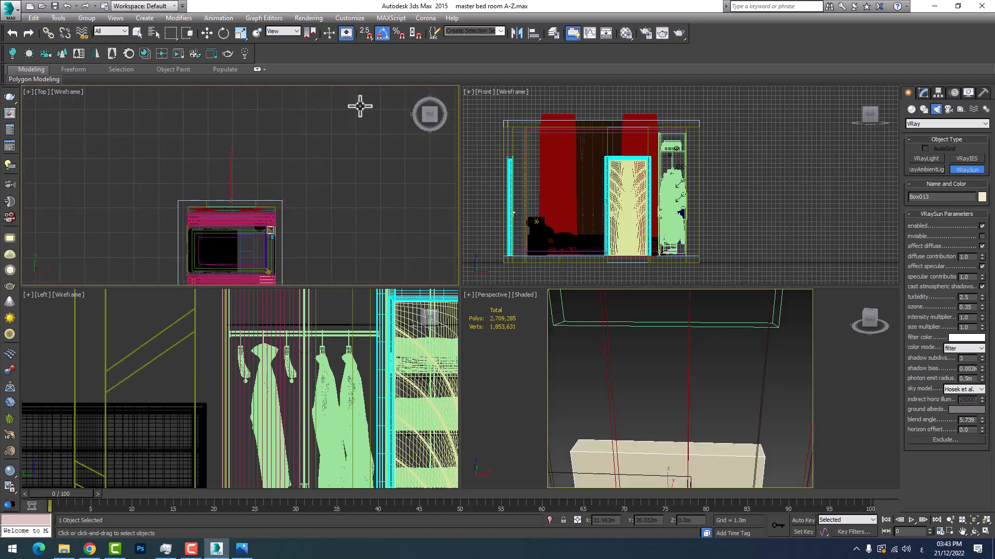
{"action": "scroll", "coordinate": [311, 169], "scroll_direction": "down", "scroll_amount": 2}
{"action": "middle_click_drag", "start_coordinate": [347, 136], "coordinate": [335, 151]}
{"action": "scroll", "coordinate": [336, 151], "scroll_direction": "up", "scroll_amount": 1}
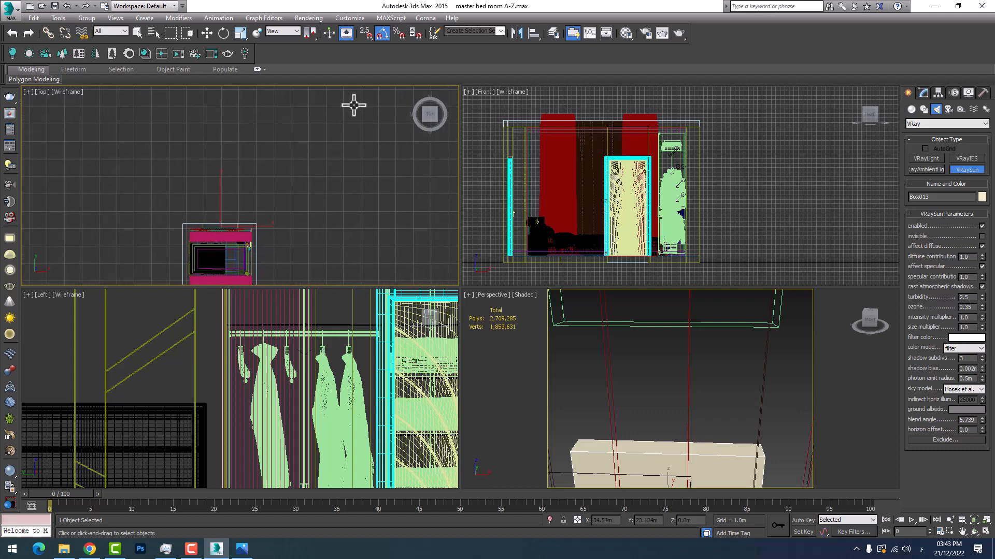
{"action": "left_click_drag", "start_coordinate": [355, 103], "coordinate": [234, 193]}
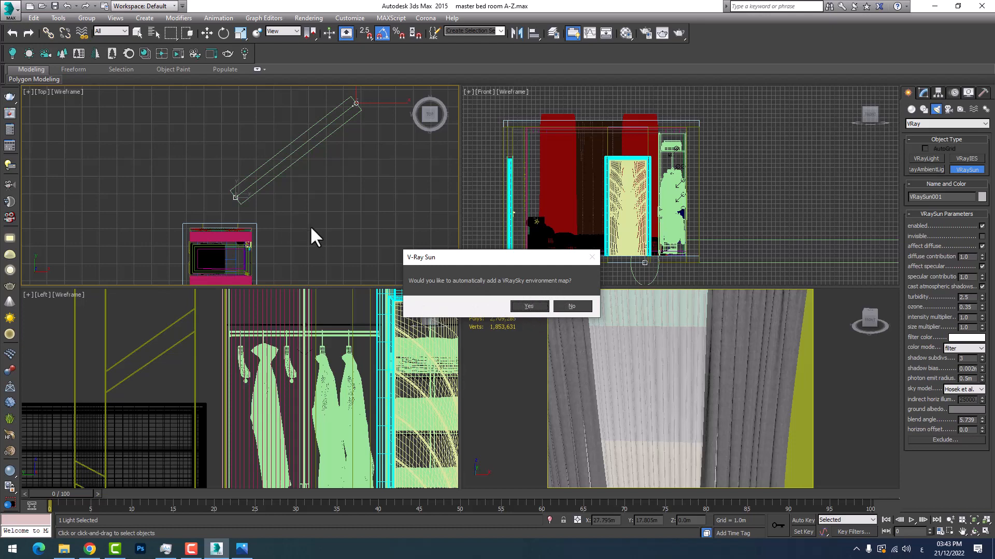
{"action": "left_click", "coordinate": [527, 307]}
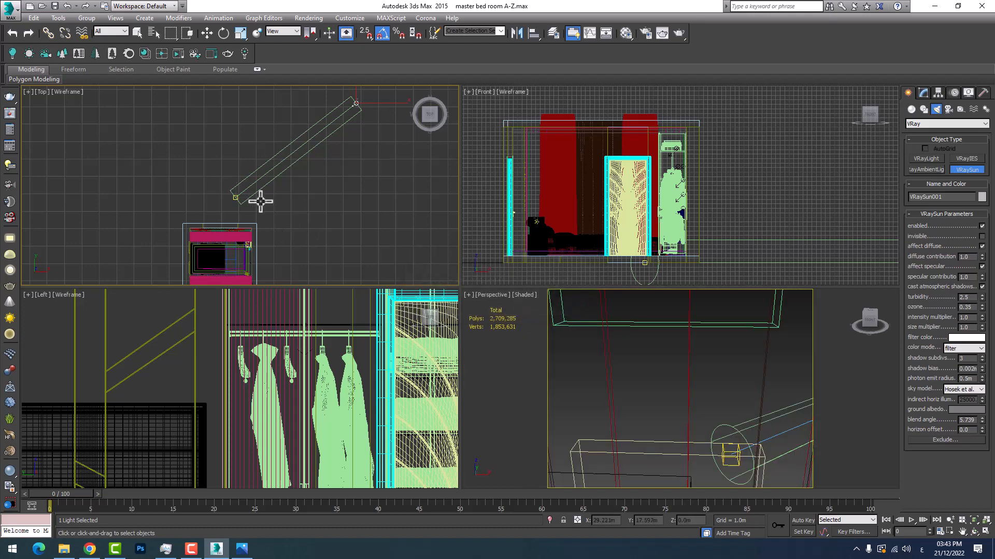
Check the VRaySky environment map in the Environment and Effects settings
{"action": "mouse_move", "coordinate": [260, 200]}
{"action": "middle_mouse_down"}
{"action": "mouse_move", "coordinate": [336, 203]}
{"action": "mouse_move", "coordinate": [324, 247]}
{"action": "mouse_move", "coordinate": [276, 244]}
{"action": "middle_mouse_up"}
{"action": "scroll", "coordinate": [275, 244], "scroll_direction": "down", "scroll_amount": 2}
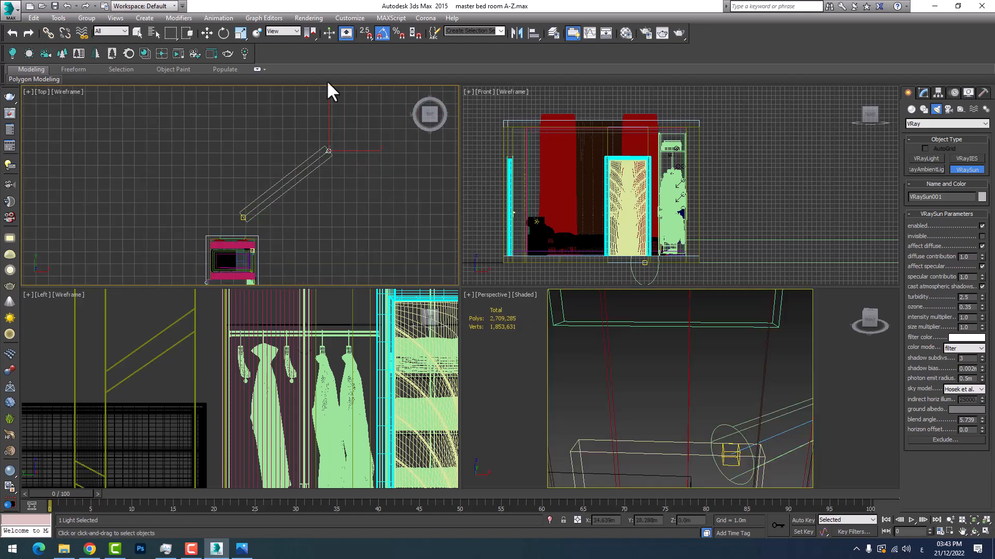
{"action": "left_click", "coordinate": [307, 21]}
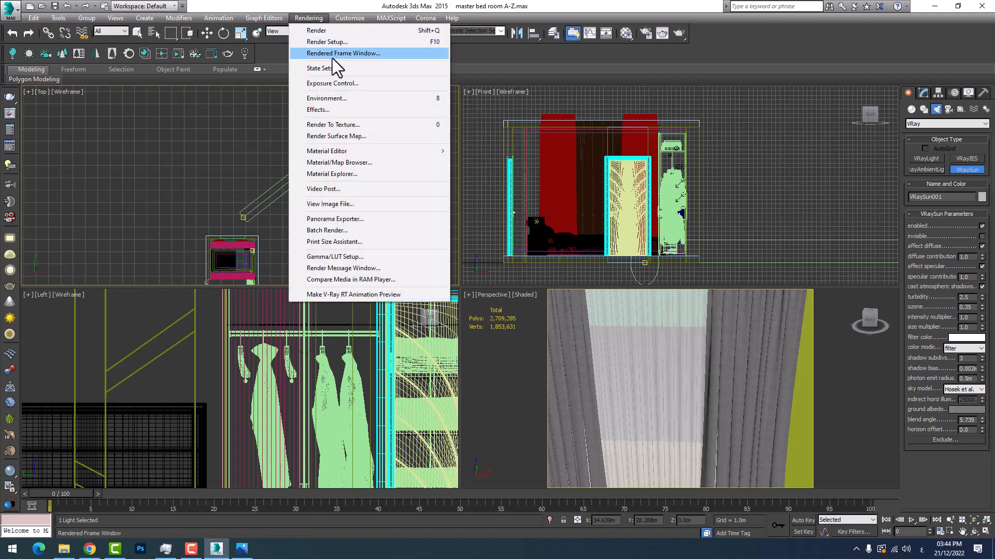
{"action": "left_click", "coordinate": [336, 98]}
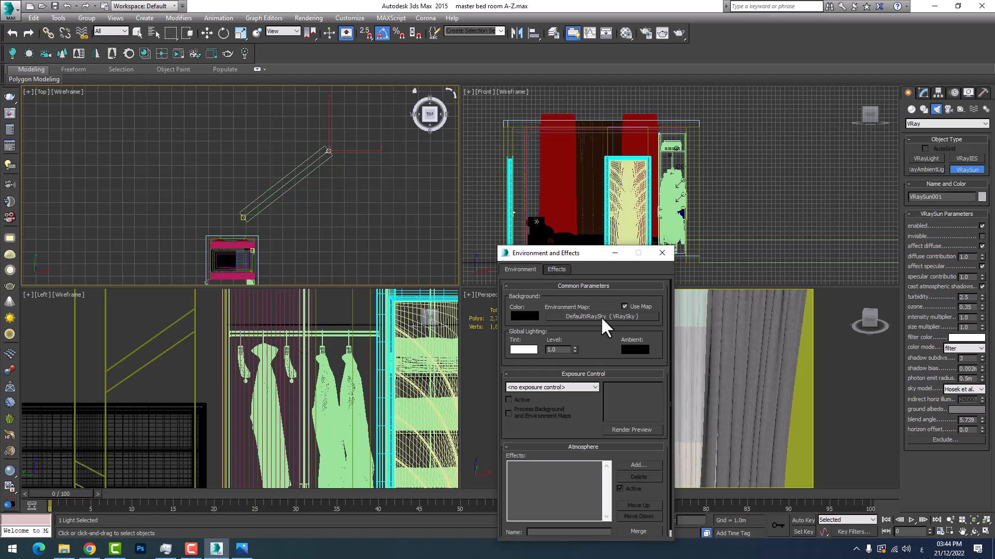
{"action": "left_click_drag", "start_coordinate": [596, 253], "coordinate": [588, 217]}
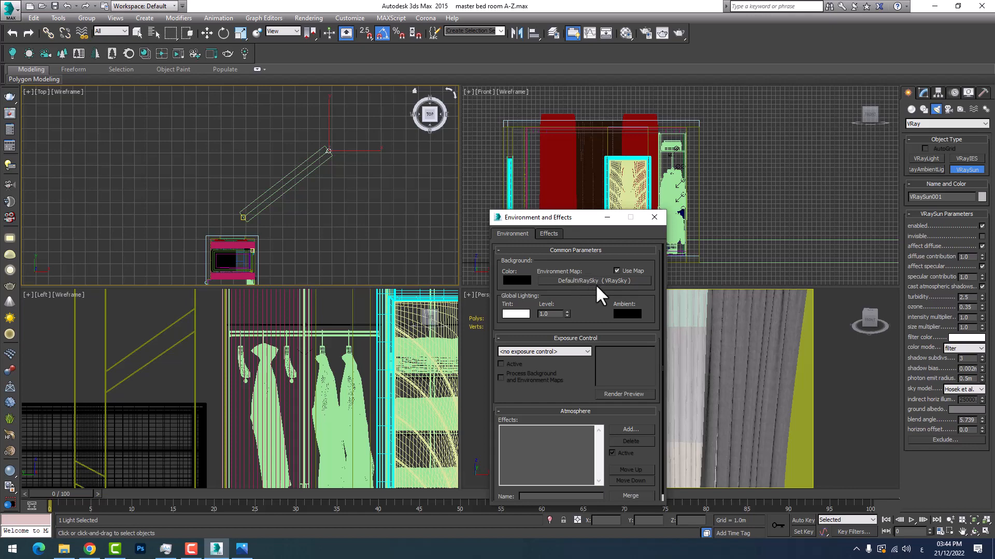
Examine the sun's placement and direction relative to the bedroom and its curtained window wall in the Top view
{"action": "scroll", "coordinate": [290, 217], "scroll_direction": "up", "scroll_amount": 2}
{"action": "mouse_move", "coordinate": [291, 217]}
{"action": "middle_mouse_down"}
{"action": "mouse_move", "coordinate": [347, 214]}
{"action": "mouse_move", "coordinate": [316, 204]}
{"action": "middle_mouse_up"}
{"action": "scroll", "coordinate": [313, 202], "scroll_direction": "down", "scroll_amount": 2}
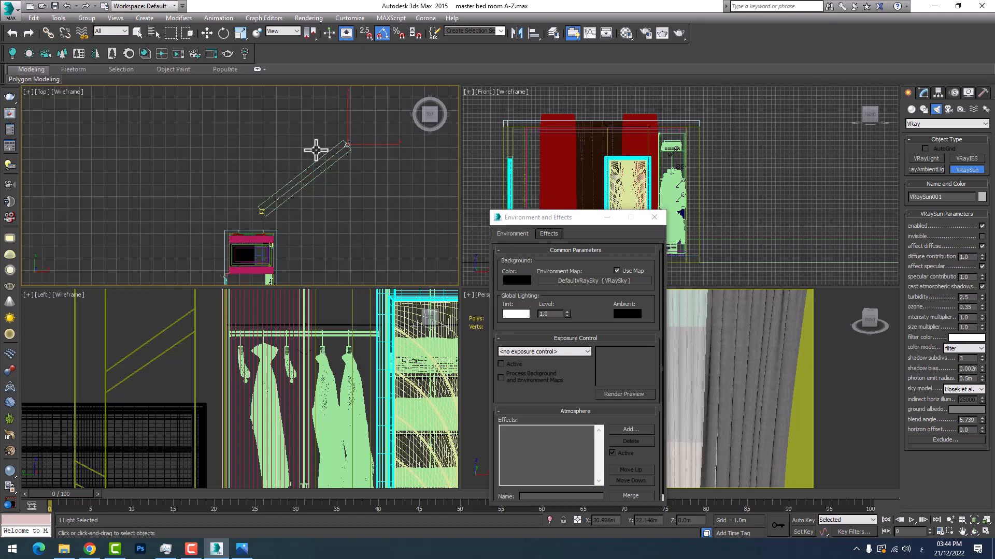
{"action": "scroll", "coordinate": [338, 176], "scroll_direction": "up", "scroll_amount": 2}
{"action": "middle_click_drag", "start_coordinate": [339, 176], "coordinate": [370, 104]}
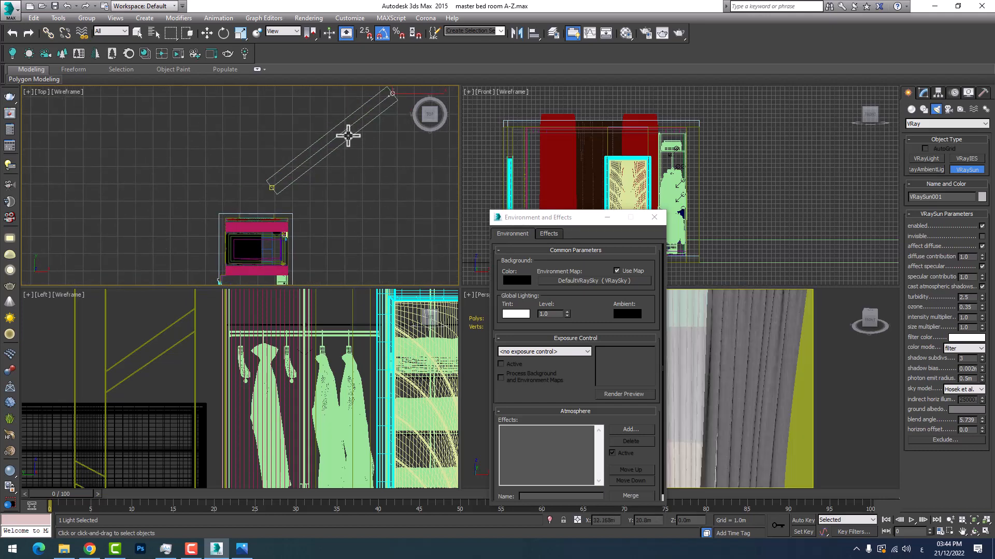
{"action": "scroll", "coordinate": [259, 230], "scroll_direction": "up", "scroll_amount": 4}
{"action": "middle_click_drag", "start_coordinate": [257, 262], "coordinate": [353, 209]}
{"action": "scroll", "coordinate": [260, 171], "scroll_direction": "up", "scroll_amount": 5}
{"action": "scroll", "coordinate": [233, 116], "scroll_direction": "up", "scroll_amount": 2}
{"action": "scroll", "coordinate": [227, 127], "scroll_direction": "down", "scroll_amount": 5}
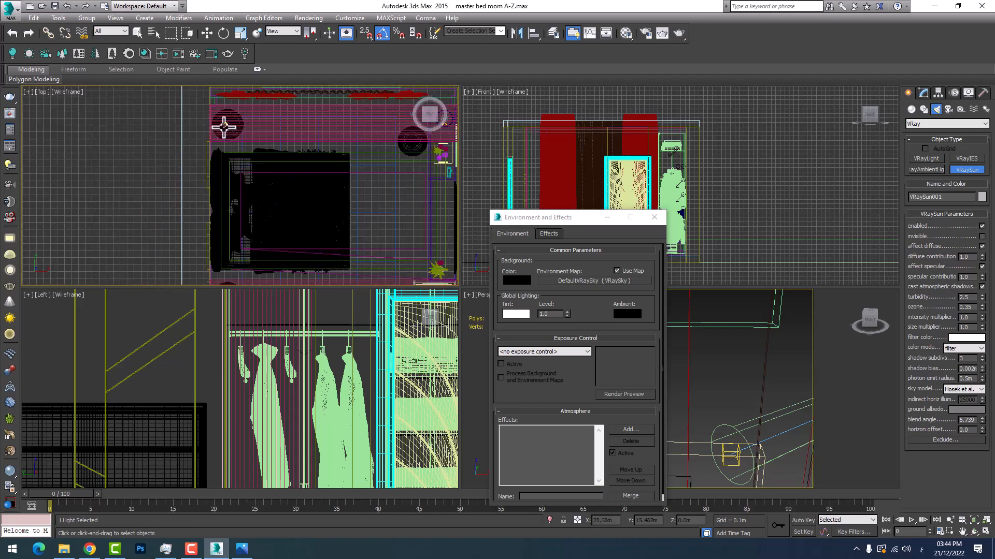
{"action": "scroll", "coordinate": [222, 134], "scroll_direction": "down", "scroll_amount": 3}
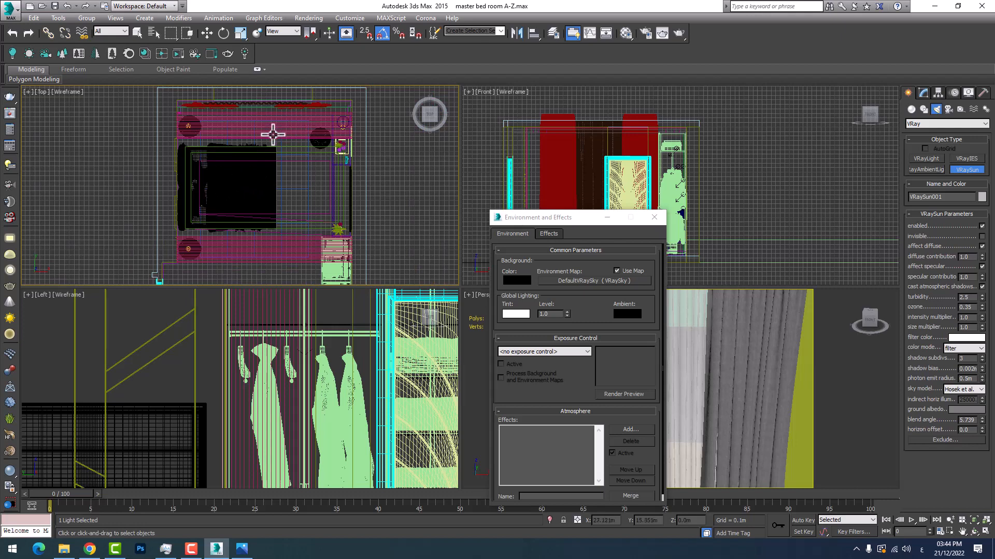
{"action": "scroll", "coordinate": [270, 133], "scroll_direction": "up", "scroll_amount": 3}
{"action": "scroll", "coordinate": [267, 140], "scroll_direction": "down", "scroll_amount": 2}
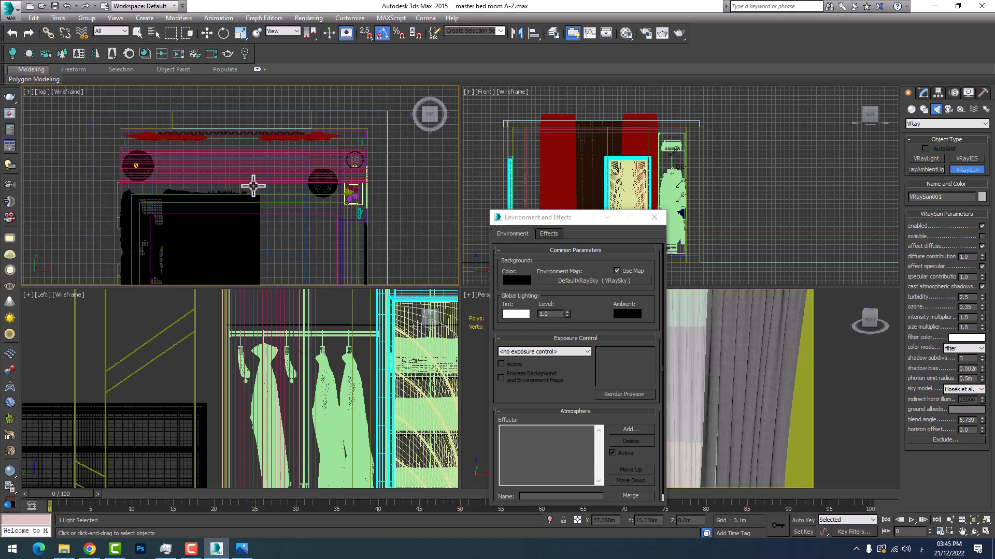
Create a VRayLight plane over the bedroom in the Top view, with about 1.592 m half-length and 1.287 m half-width
{"action": "middle_click_drag", "start_coordinate": [263, 188], "coordinate": [289, 145]}
{"action": "scroll", "coordinate": [289, 160], "scroll_direction": "down", "scroll_amount": 4}
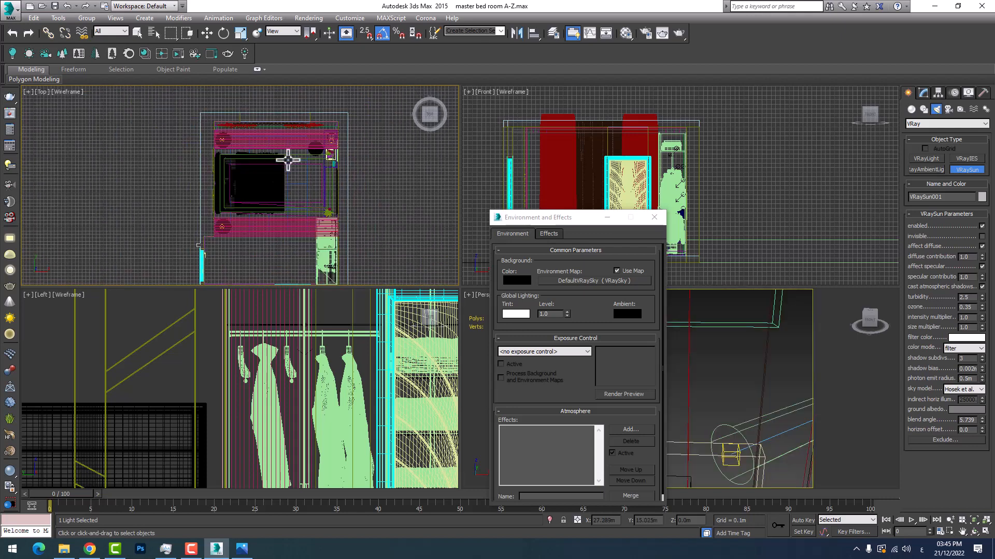
{"action": "scroll", "coordinate": [282, 166], "scroll_direction": "up", "scroll_amount": 2}
{"action": "left_click", "coordinate": [926, 159]}
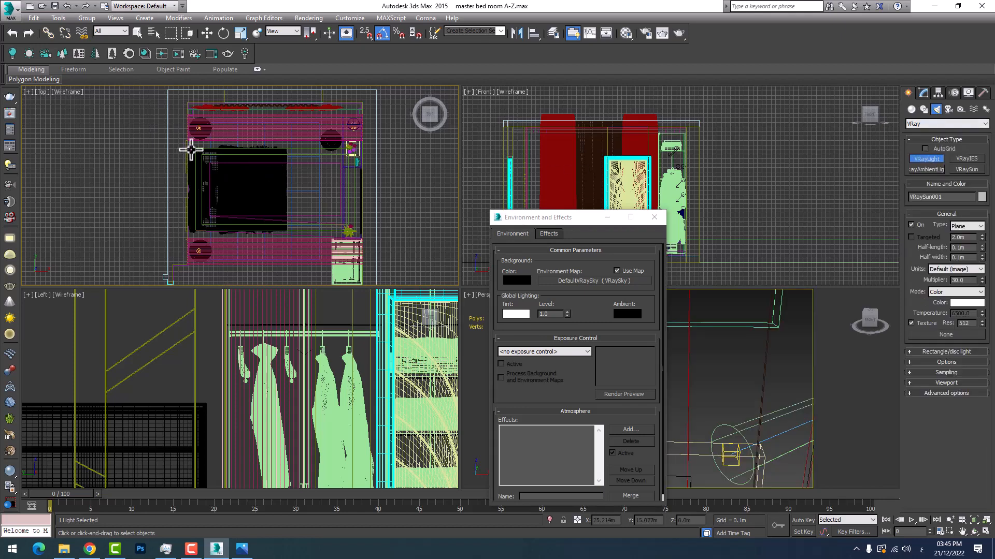
{"action": "left_click_drag", "start_coordinate": [186, 115], "coordinate": [343, 241]}
Raise the new plane light in the Front view to a height of about 2.79 m, just beneath the ceiling
{"action": "middle_click_drag", "start_coordinate": [610, 150], "coordinate": [861, 160]}
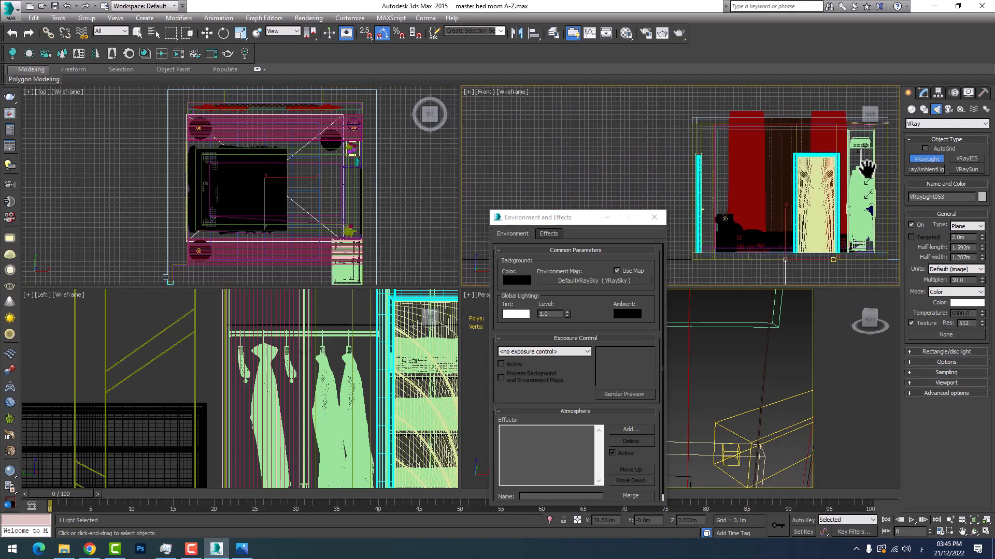
{"action": "scroll", "coordinate": [808, 243], "scroll_direction": "down", "scroll_amount": 2}
{"action": "right_click", "coordinate": [788, 222]}
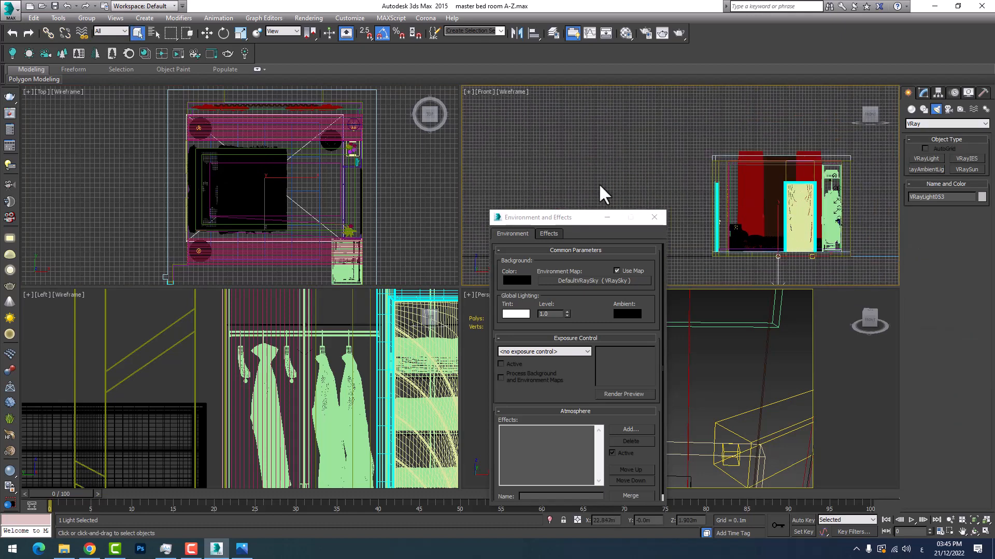
{"action": "left_click", "coordinate": [207, 33]}
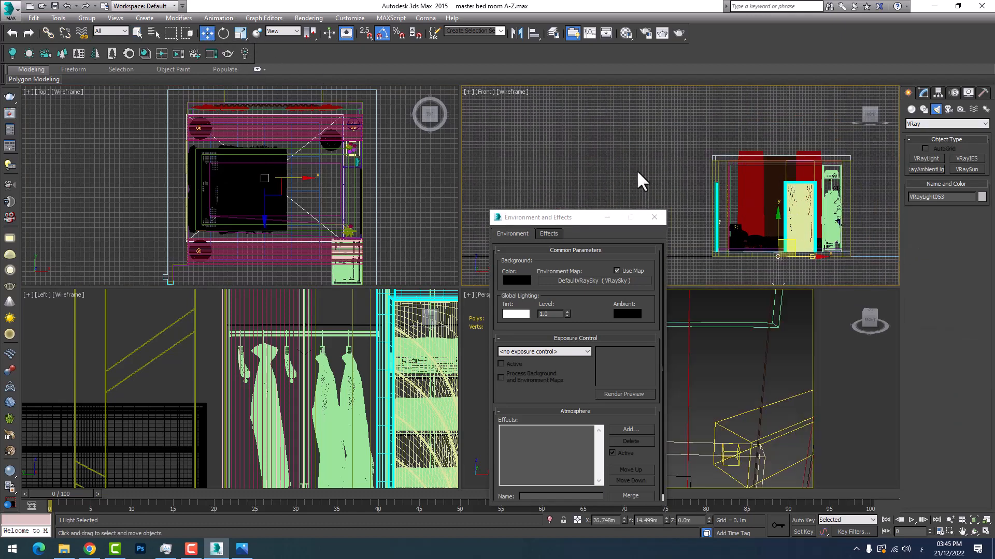
{"action": "left_click_drag", "start_coordinate": [780, 222], "coordinate": [777, 136]}
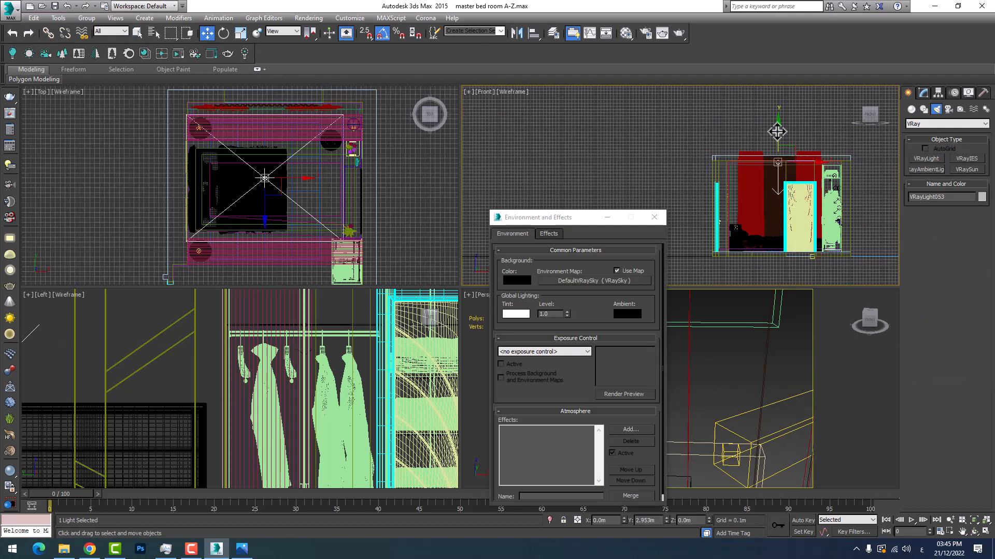
Minimize the Environment and Effects window, maximize the Perspective view and hide the bedroom's roof slab
{"action": "right_click", "coordinate": [739, 348]}
{"action": "scroll", "coordinate": [739, 349], "scroll_direction": "down", "scroll_amount": 10}
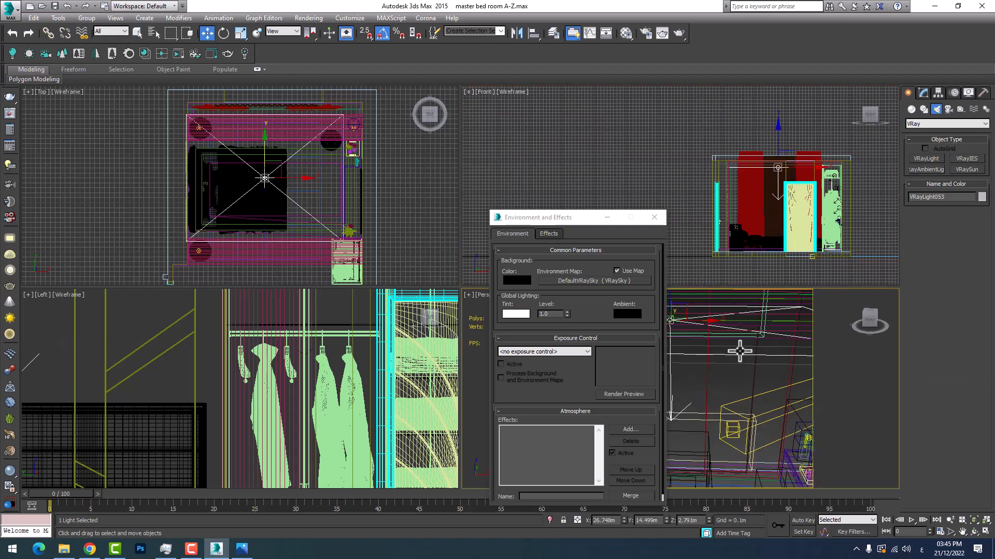
{"action": "scroll", "coordinate": [747, 356], "scroll_direction": "down", "scroll_amount": 3}
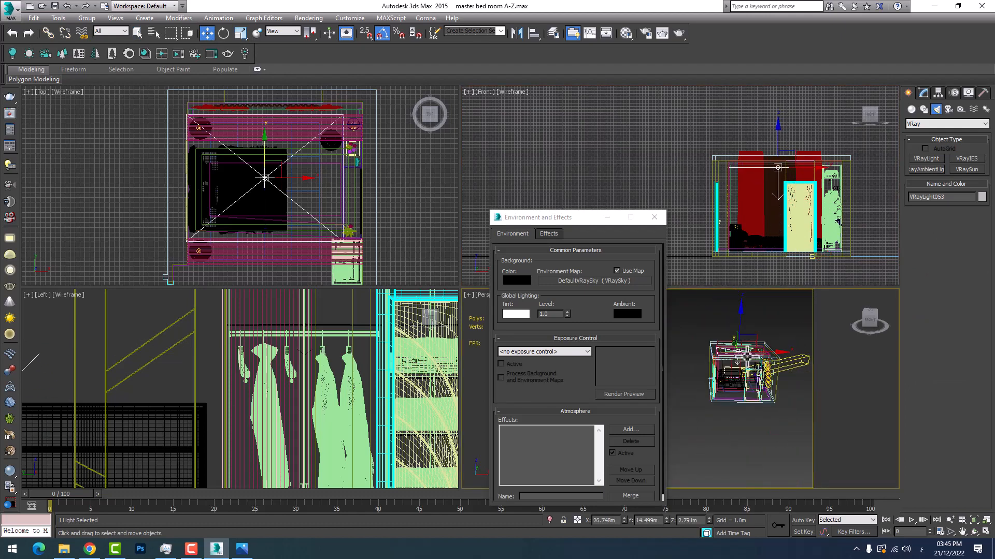
{"action": "scroll", "coordinate": [748, 356], "scroll_direction": "down", "scroll_amount": 3}
{"action": "left_click", "coordinate": [607, 218]}
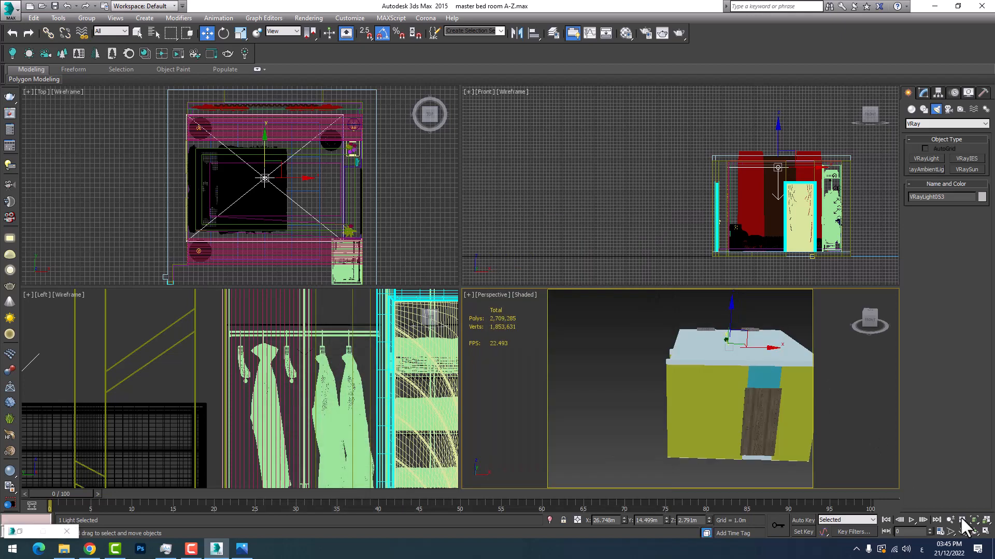
{"action": "left_click", "coordinate": [985, 532]}
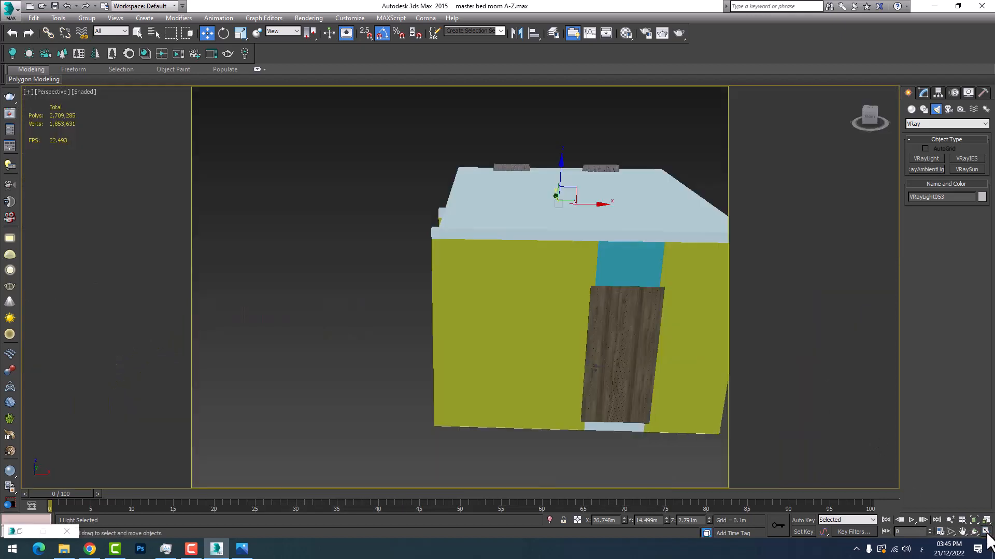
{"action": "left_click", "coordinate": [550, 220]}
{"action": "right_click", "coordinate": [550, 221]}
Select the plane light and examine from above how it sits over the bed within the ceiling frame's opening
{"action": "scroll", "coordinate": [587, 199], "scroll_direction": "up", "scroll_amount": 5}
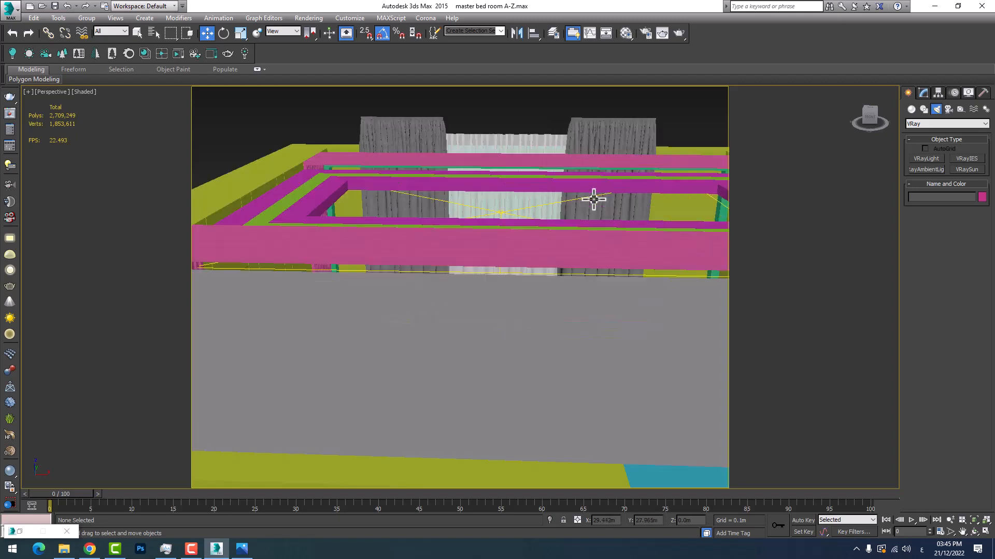
{"action": "middle_click_drag", "start_coordinate": [593, 200], "coordinate": [542, 304]}
{"action": "left_click", "coordinate": [417, 354]}
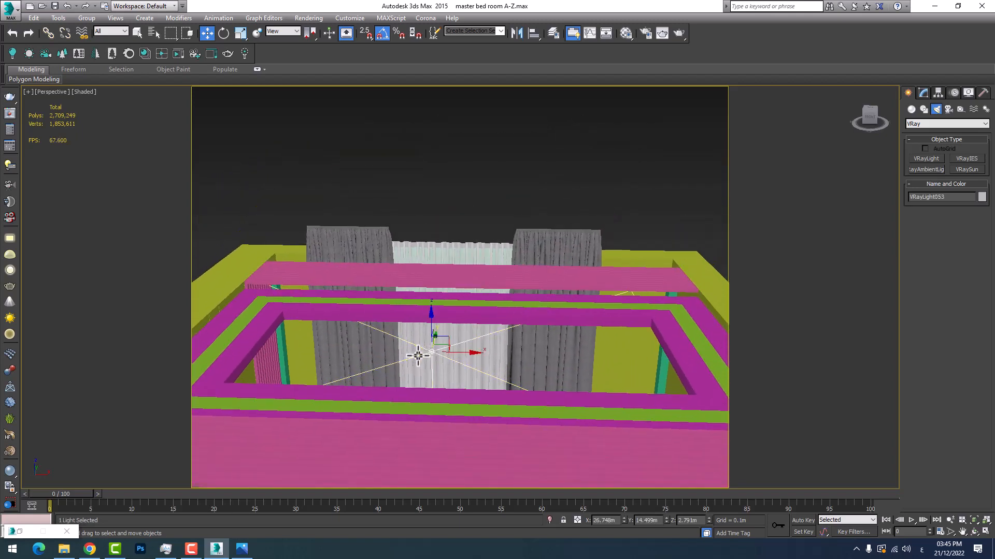
{"action": "scroll", "coordinate": [447, 354], "scroll_direction": "up", "scroll_amount": 4}
{"action": "scroll", "coordinate": [446, 356], "scroll_direction": "down", "scroll_amount": 2}
{"action": "middle_click_drag", "start_coordinate": [446, 355], "coordinate": [395, 273]}
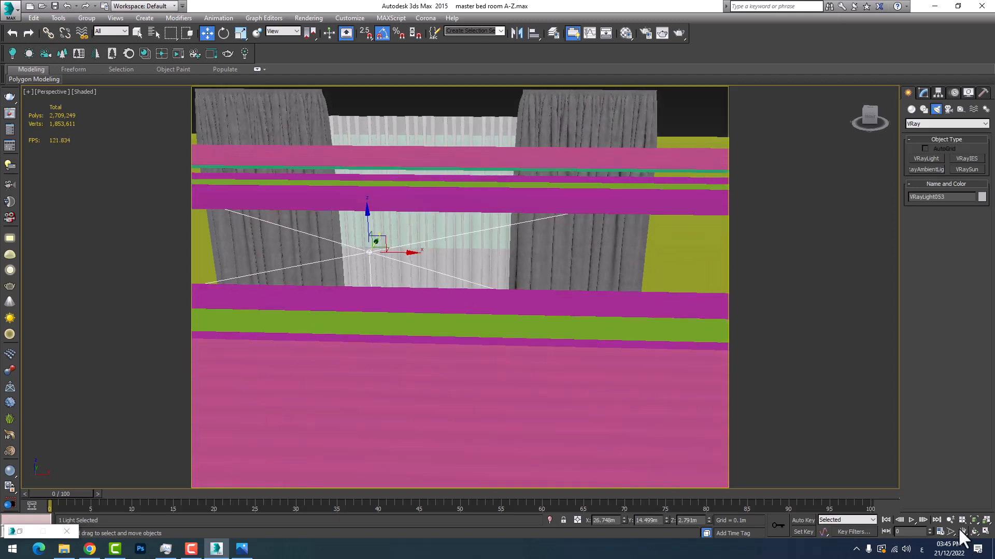
{"action": "left_click", "coordinate": [974, 534]}
{"action": "left_click_drag", "start_coordinate": [515, 333], "coordinate": [428, 279]}
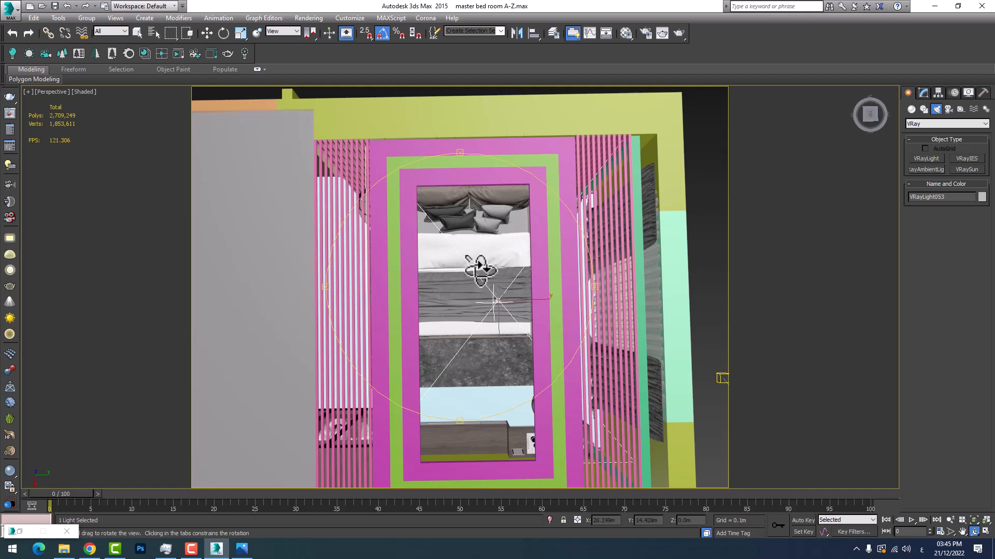
{"action": "key", "text": "w"}
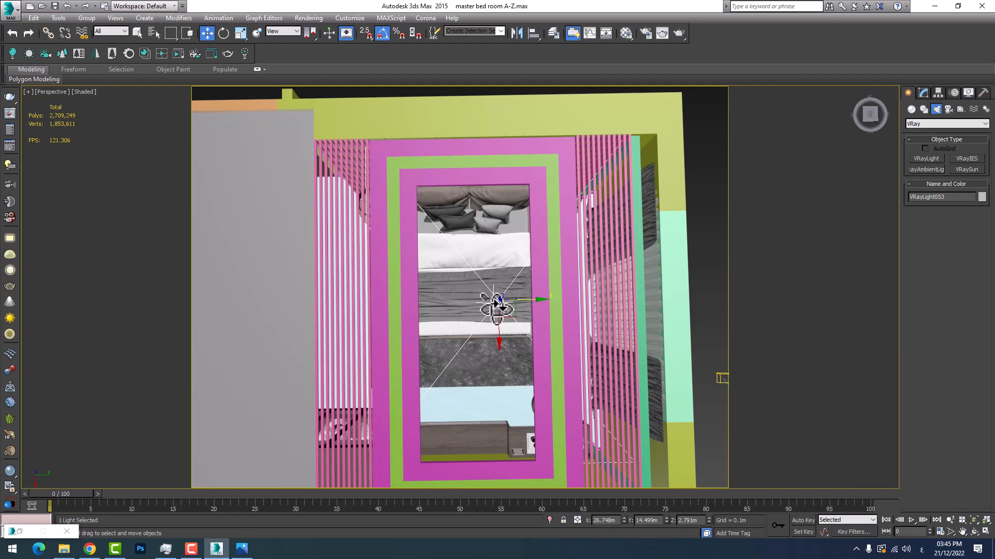
{"action": "scroll", "coordinate": [473, 296], "scroll_direction": "up", "scroll_amount": 3}
{"action": "middle_click_drag", "start_coordinate": [554, 319], "coordinate": [484, 322]}
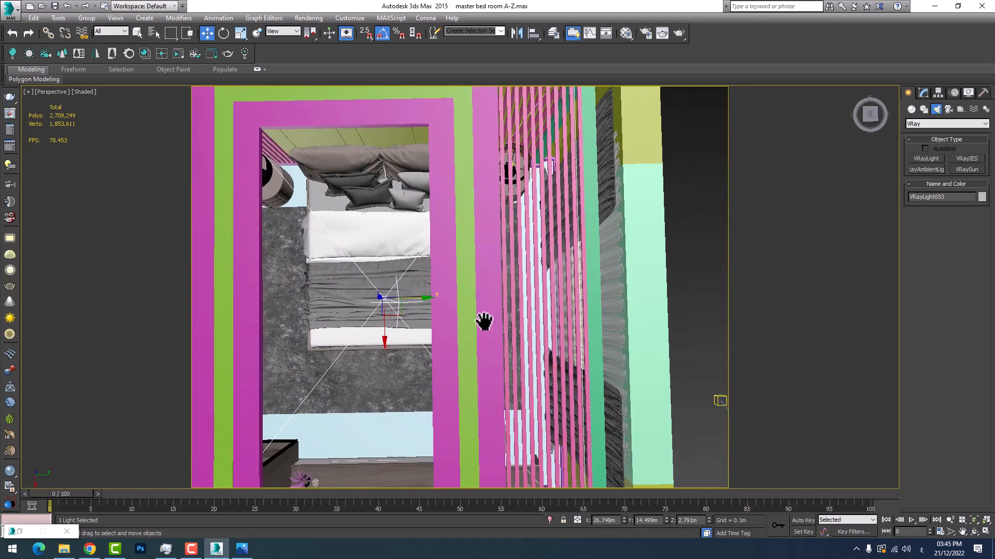
{"action": "scroll", "coordinate": [375, 301], "scroll_direction": "up", "scroll_amount": 3}
{"action": "scroll", "coordinate": [373, 300], "scroll_direction": "down", "scroll_amount": 2}
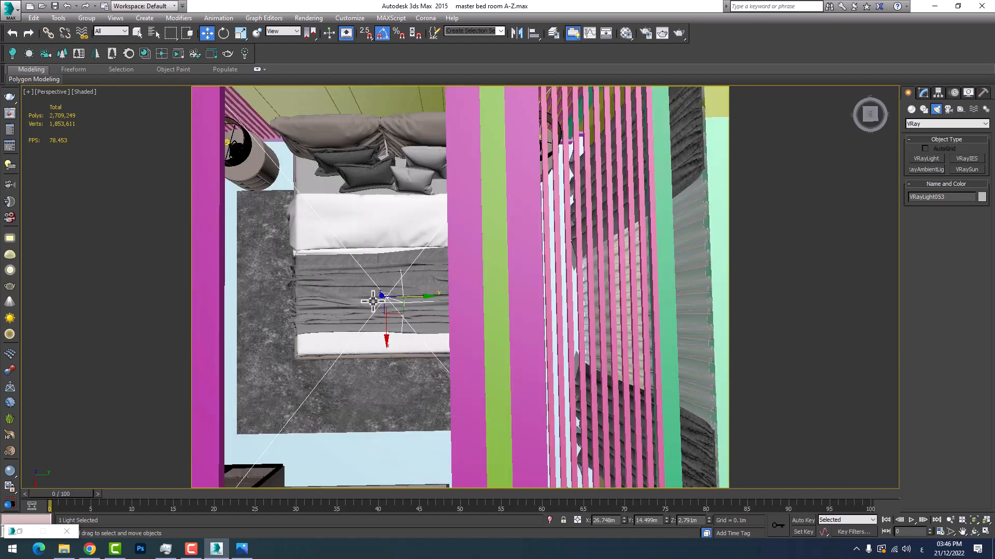
{"action": "middle_click_drag", "start_coordinate": [373, 300], "coordinate": [402, 327]}
{"action": "scroll", "coordinate": [407, 337], "scroll_direction": "down", "scroll_amount": 4}
{"action": "scroll", "coordinate": [434, 344], "scroll_direction": "up", "scroll_amount": 5}
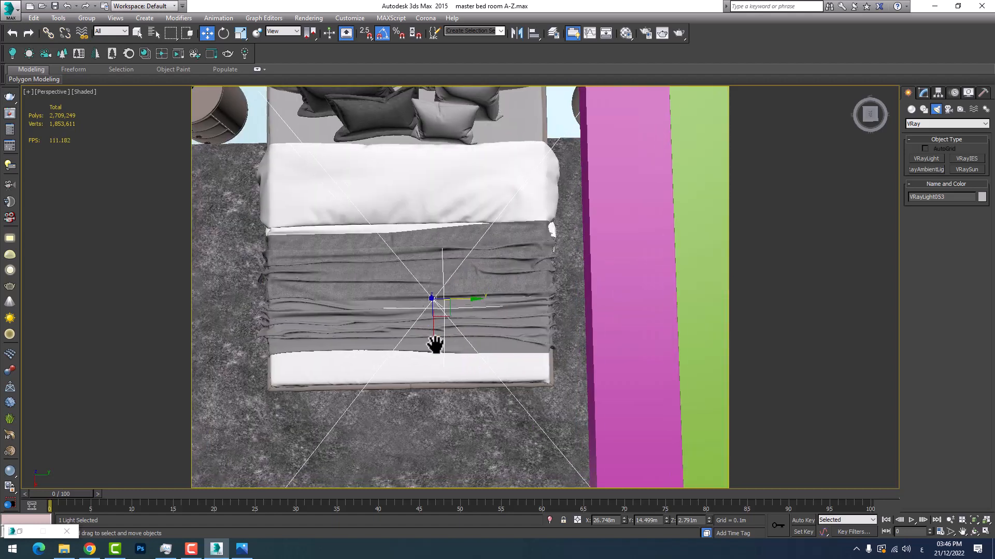
{"action": "scroll", "coordinate": [435, 344], "scroll_direction": "down", "scroll_amount": 3}
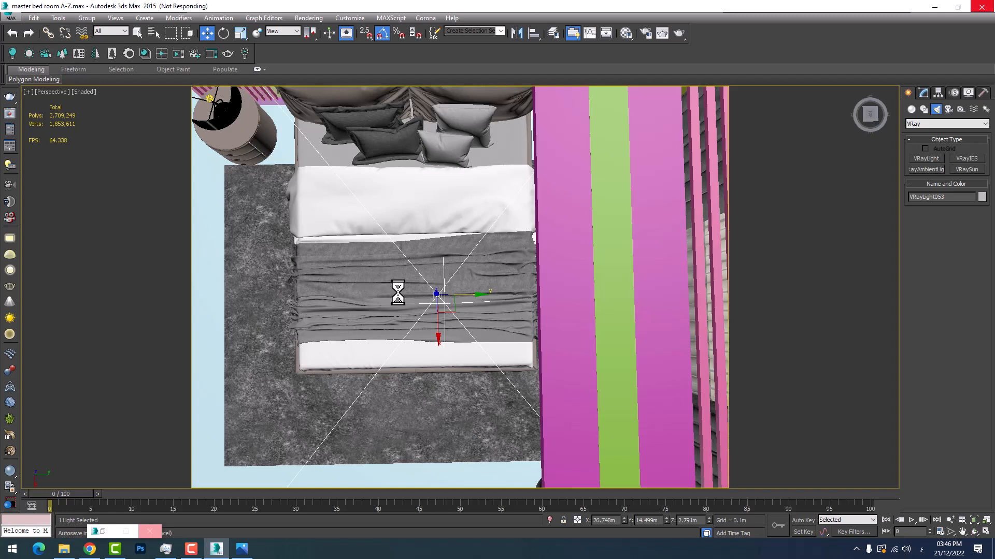
Examine the slatted ceiling strips on both sides of the frame and the bedside lamps beneath them
{"action": "scroll", "coordinate": [417, 284], "scroll_direction": "down", "scroll_amount": 5}
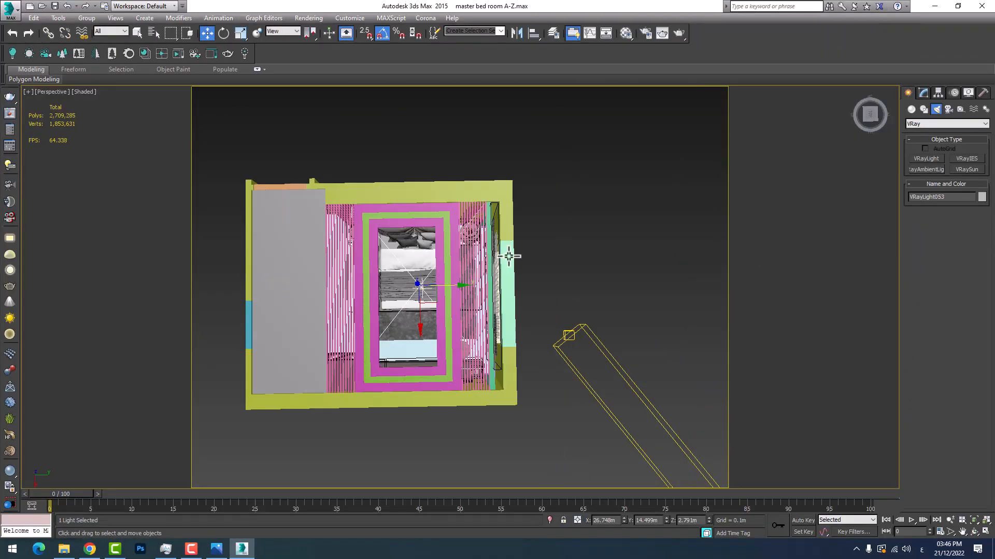
{"action": "scroll", "coordinate": [541, 322], "scroll_direction": "up", "scroll_amount": 4}
{"action": "middle_click_drag", "start_coordinate": [379, 304], "coordinate": [523, 321]}
{"action": "middle_click_drag", "start_coordinate": [400, 259], "coordinate": [536, 287]}
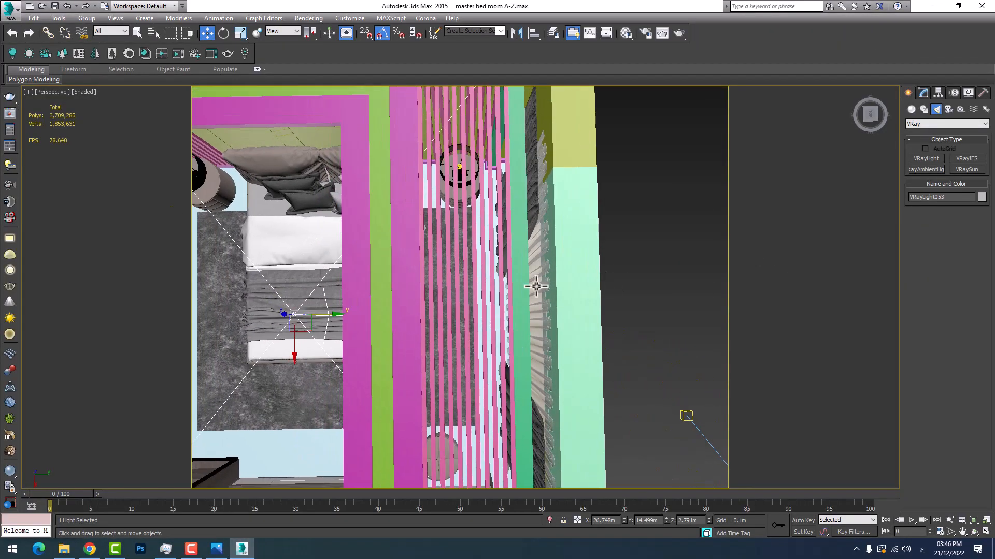
{"action": "scroll", "coordinate": [479, 258], "scroll_direction": "up", "scroll_amount": 3}
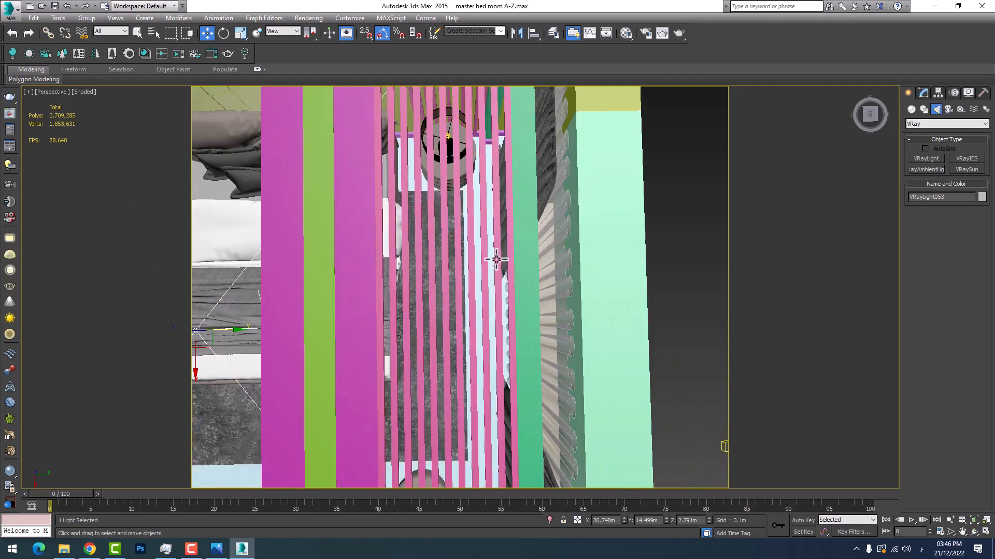
{"action": "scroll", "coordinate": [451, 176], "scroll_direction": "down", "scroll_amount": 5}
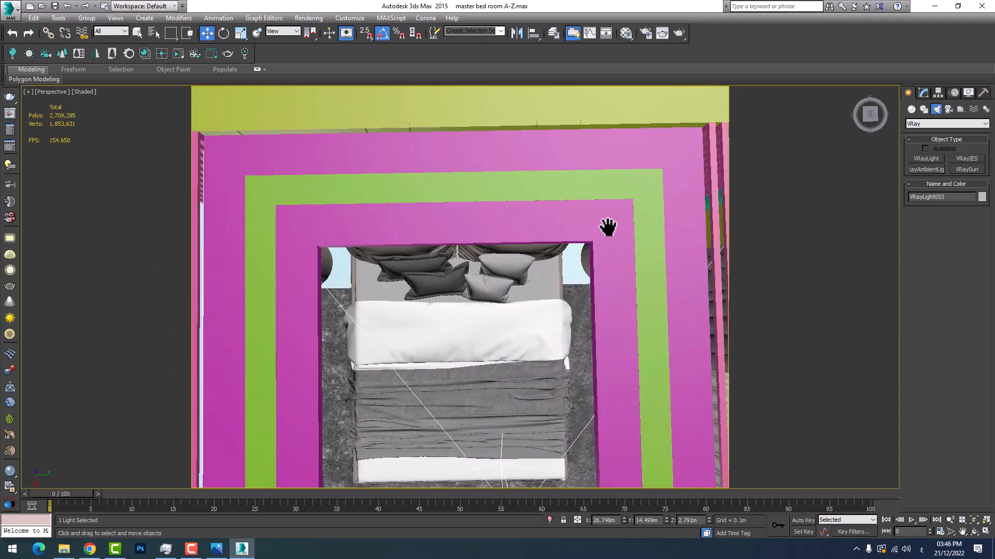
{"action": "middle_click_drag", "start_coordinate": [606, 224], "coordinate": [631, 196]}
{"action": "scroll", "coordinate": [630, 180], "scroll_direction": "up", "scroll_amount": 5}
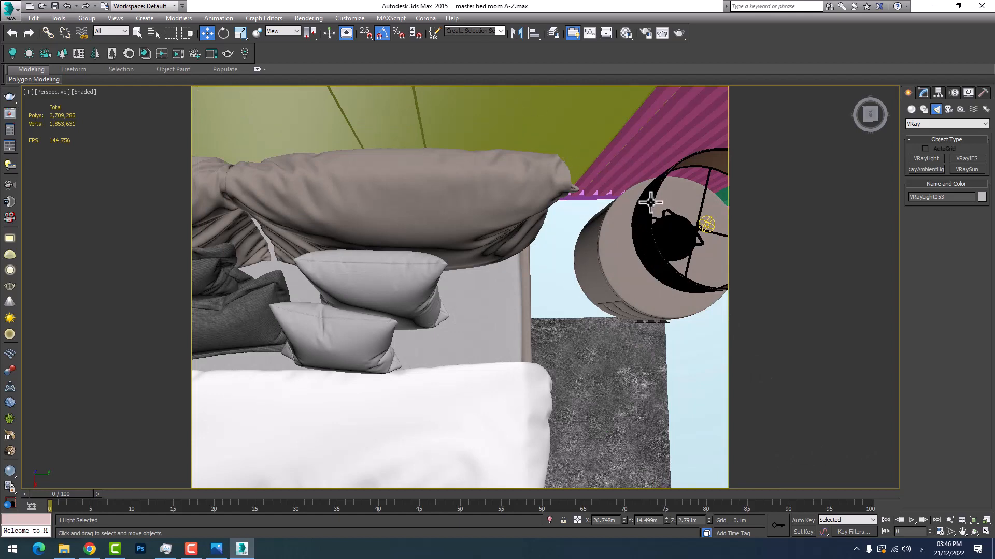
{"action": "scroll", "coordinate": [648, 202], "scroll_direction": "down", "scroll_amount": 5}
{"action": "middle_click_drag", "start_coordinate": [555, 332], "coordinate": [569, 252]}
{"action": "scroll", "coordinate": [498, 259], "scroll_direction": "down", "scroll_amount": 3}
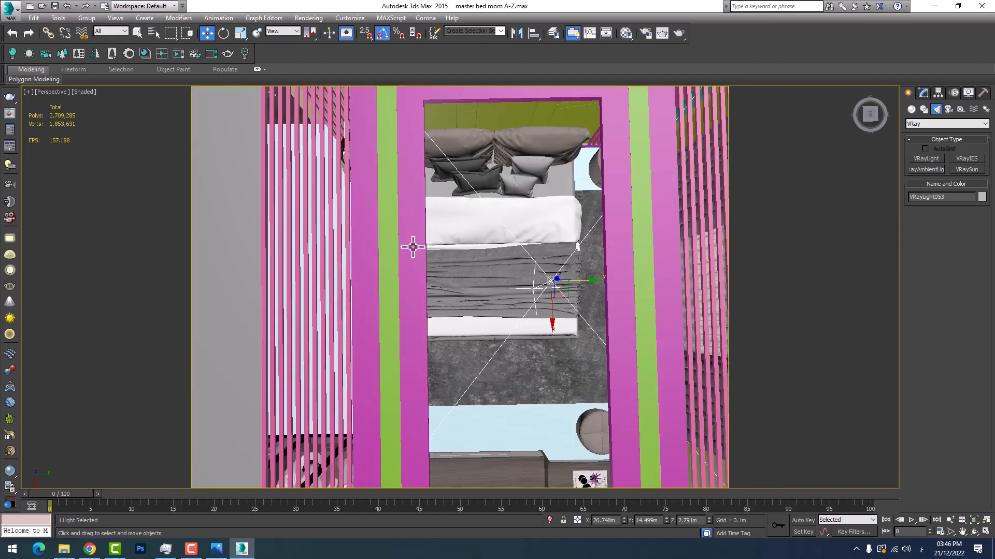
{"action": "scroll", "coordinate": [358, 208], "scroll_direction": "up", "scroll_amount": 5}
{"action": "scroll", "coordinate": [365, 161], "scroll_direction": "up", "scroll_amount": 8}
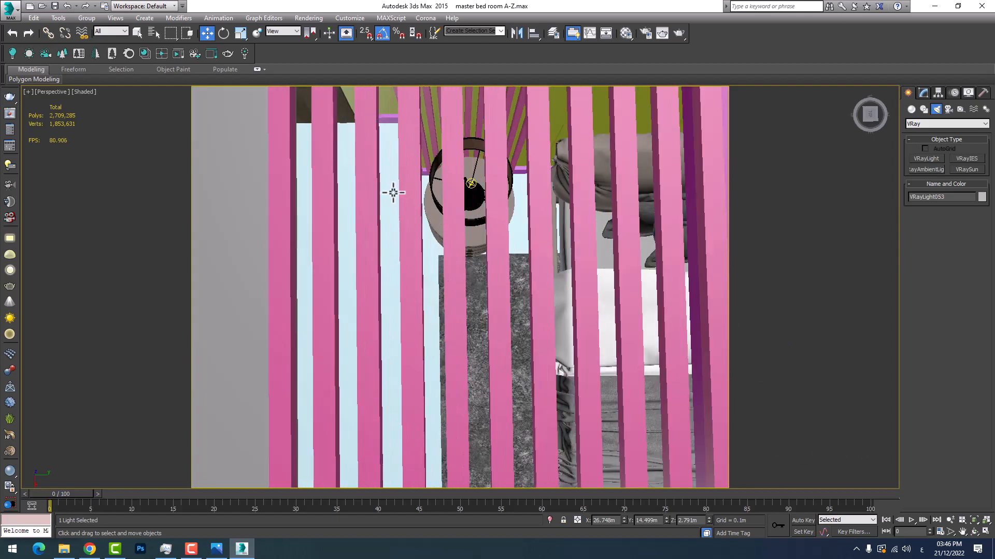
{"action": "scroll", "coordinate": [441, 230], "scroll_direction": "up", "scroll_amount": 8}
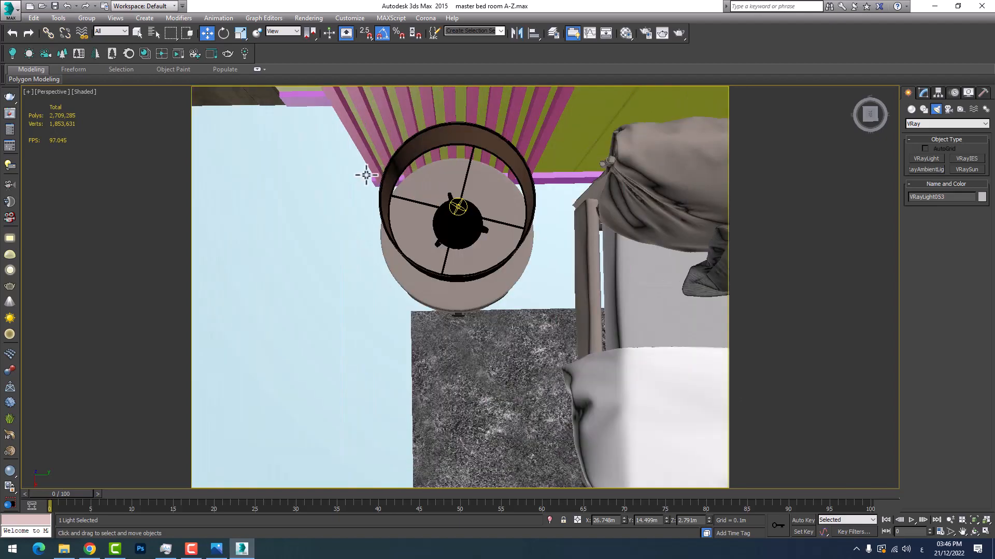
{"action": "middle_click_drag", "start_coordinate": [367, 175], "coordinate": [468, 213]}
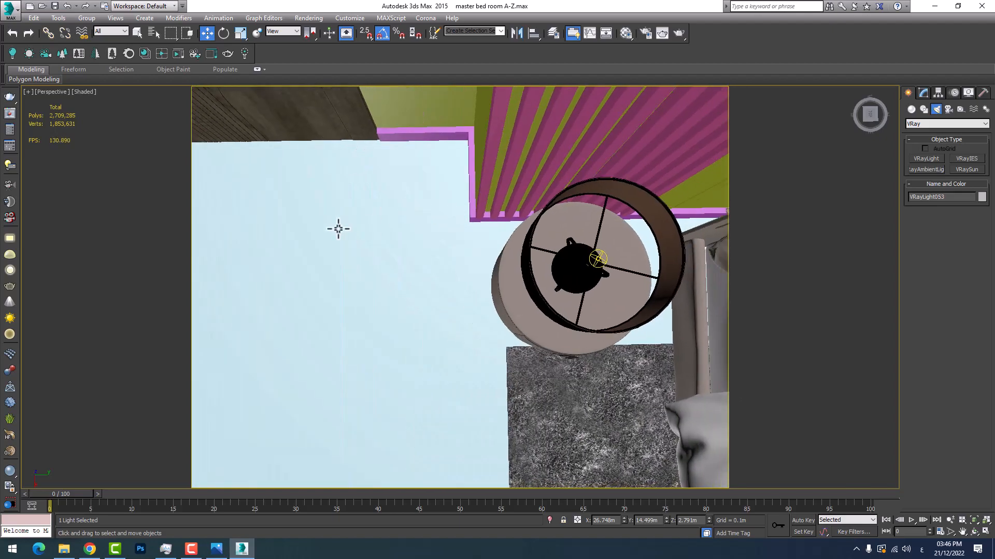
{"action": "scroll", "coordinate": [446, 228], "scroll_direction": "up", "scroll_amount": 8}
{"action": "scroll", "coordinate": [281, 232], "scroll_direction": "down", "scroll_amount": 4}
{"action": "middle_click_drag", "start_coordinate": [440, 275], "coordinate": [396, 260]}
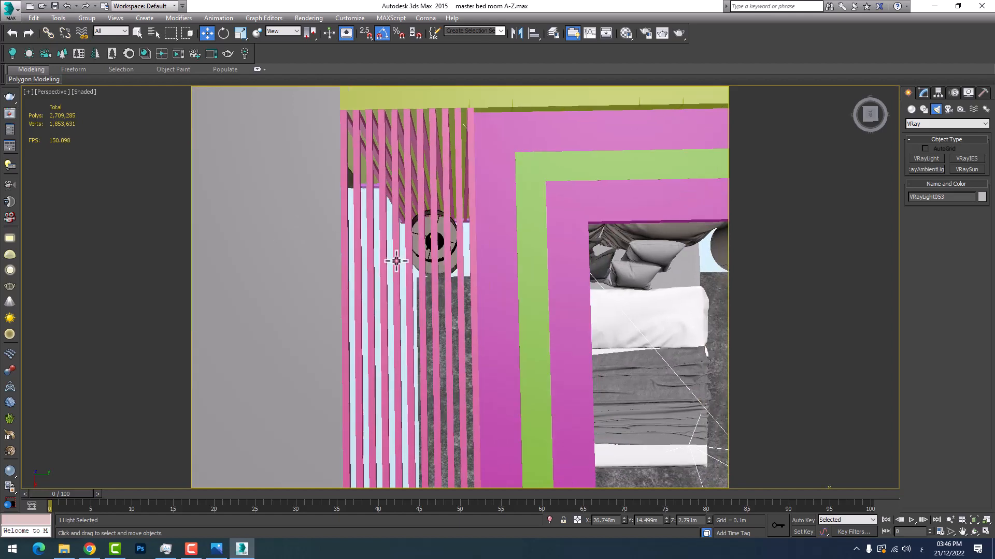
Inspect the plane light's coverage relative to the rectangular ceiling frame, the bed and the slatted strips from above
{"action": "middle_click_drag", "start_coordinate": [732, 362], "coordinate": [422, 259]}
{"action": "scroll", "coordinate": [422, 262], "scroll_direction": "down", "scroll_amount": 2}
{"action": "scroll", "coordinate": [324, 293], "scroll_direction": "up", "scroll_amount": 5}
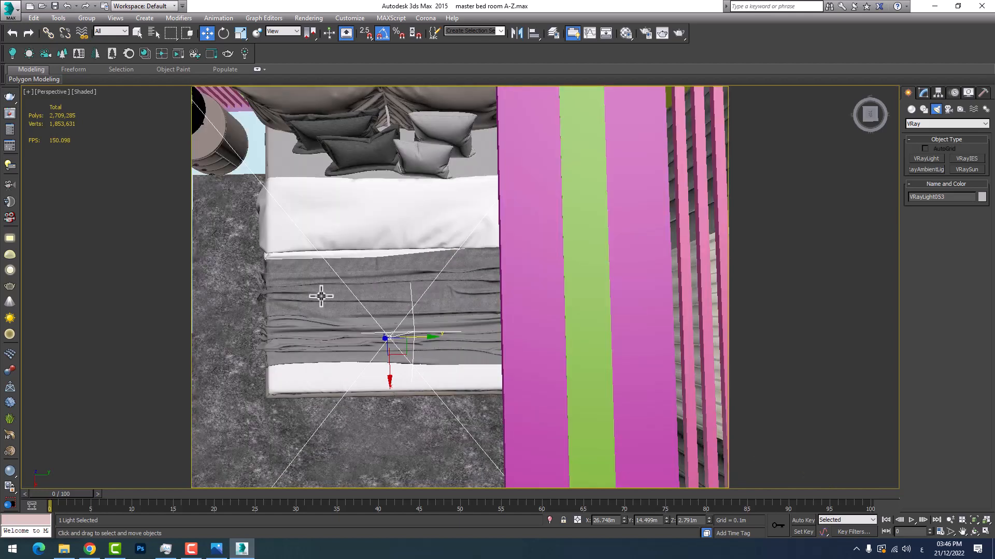
{"action": "middle_click_drag", "start_coordinate": [347, 300], "coordinate": [371, 304]}
{"action": "scroll", "coordinate": [371, 304], "scroll_direction": "down", "scroll_amount": 4}
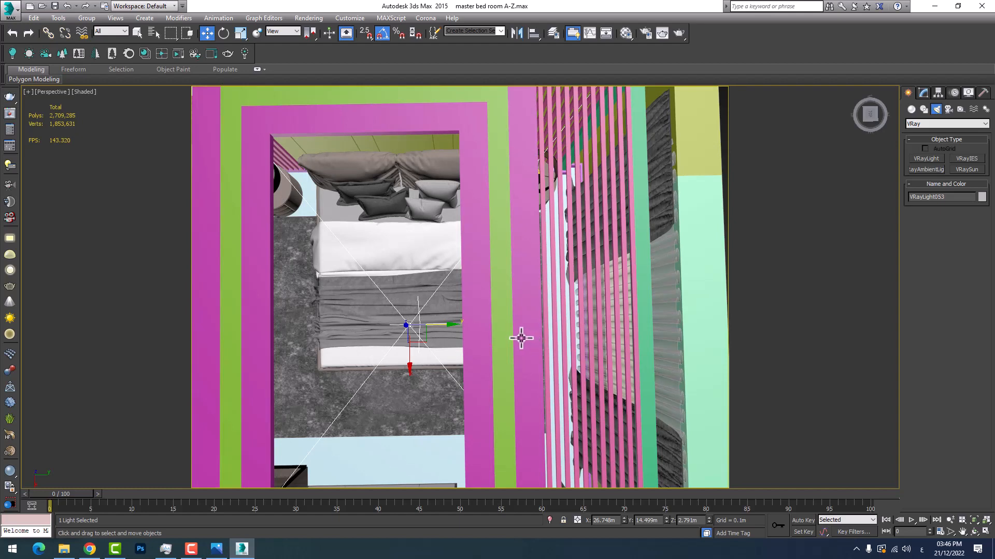
{"action": "middle_click_drag", "start_coordinate": [519, 335], "coordinate": [471, 317]}
{"action": "scroll", "coordinate": [444, 327], "scroll_direction": "down", "scroll_amount": 3}
{"action": "key", "text": "z"}
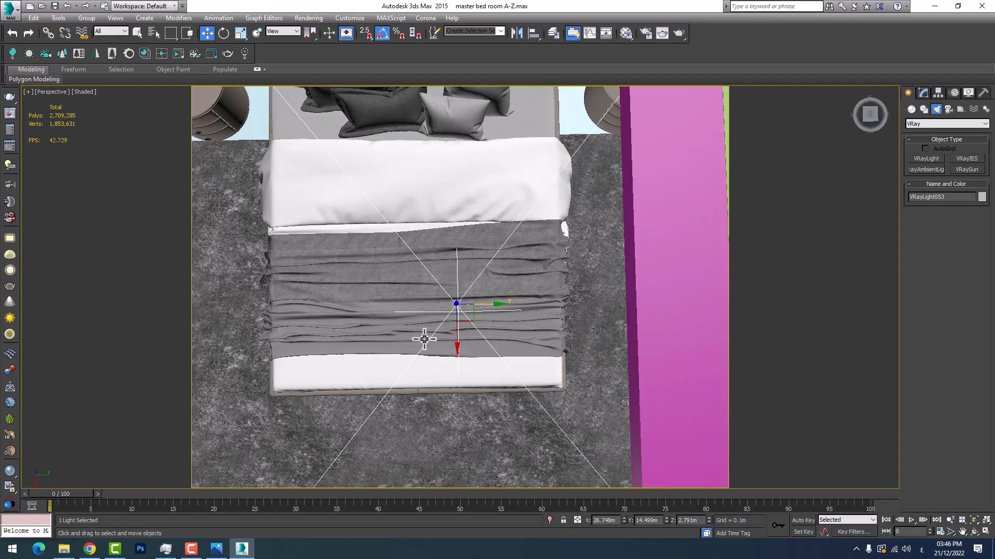
{"action": "scroll", "coordinate": [441, 316], "scroll_direction": "down", "scroll_amount": 3}
{"action": "middle_click_drag", "start_coordinate": [423, 311], "coordinate": [459, 271]}
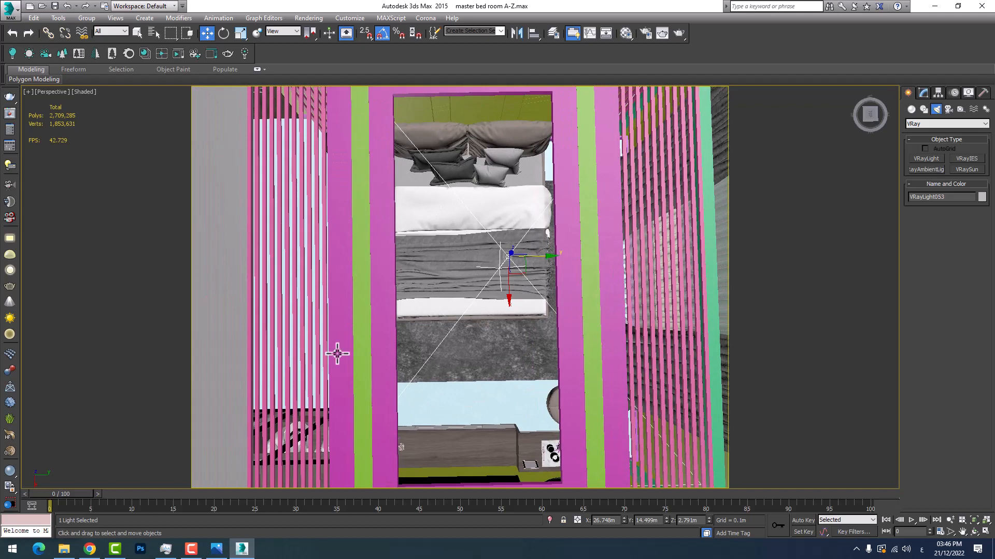
{"action": "scroll", "coordinate": [528, 373], "scroll_direction": "down", "scroll_amount": 3}
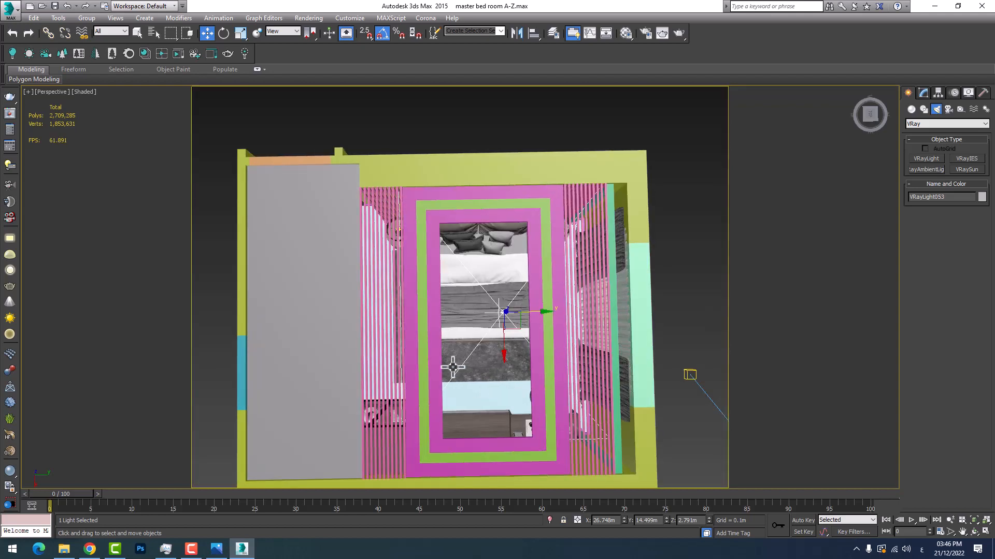
{"action": "middle_click_drag", "start_coordinate": [524, 344], "coordinate": [514, 344]}
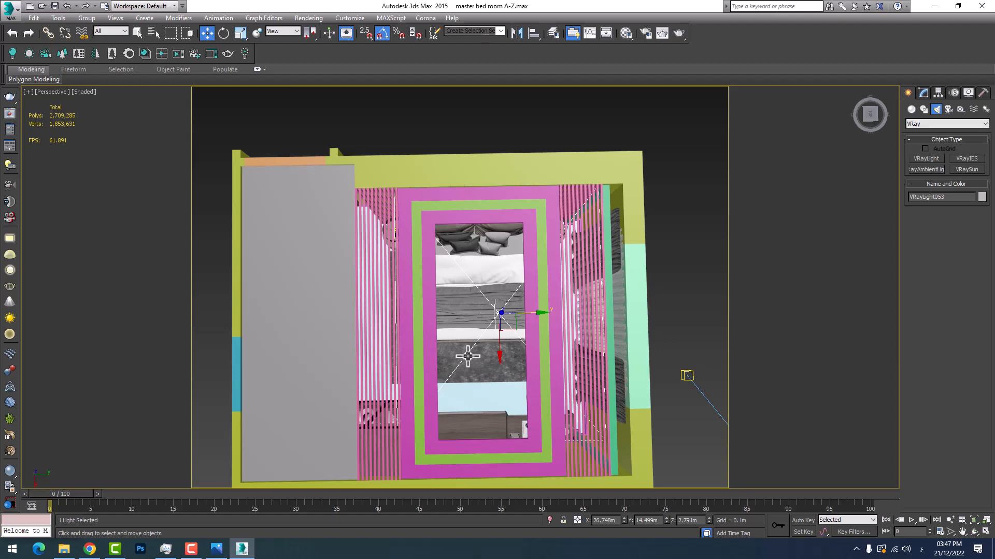
Delete the plane light above the bed inside the rectangular ceiling frame
{"action": "right_click", "coordinate": [480, 313]}
{"action": "left_click", "coordinate": [458, 350]}
{"action": "scroll", "coordinate": [489, 327], "scroll_direction": "up", "scroll_amount": 3}
{"action": "middle_click_drag", "start_coordinate": [488, 327], "coordinate": [483, 353]}
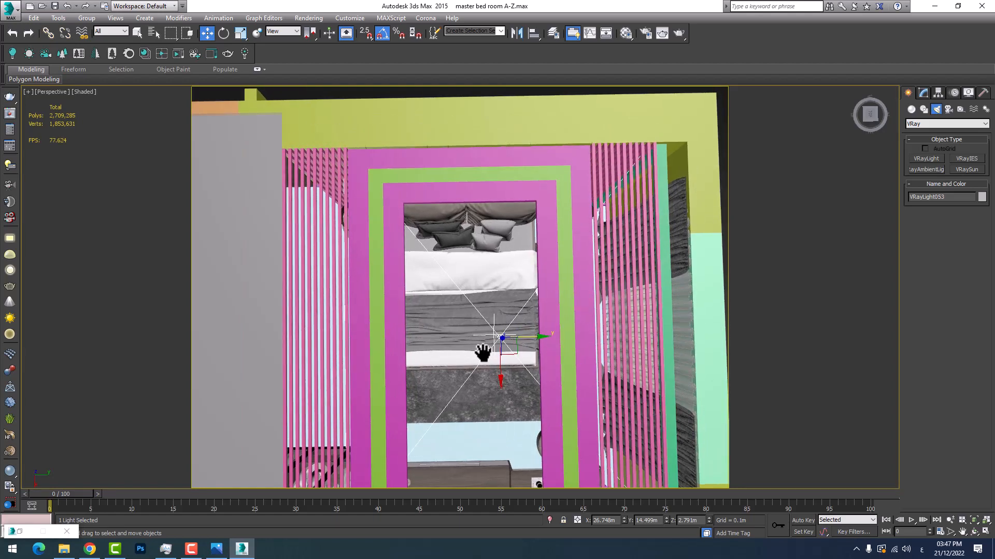
{"action": "key", "text": "Delete"}
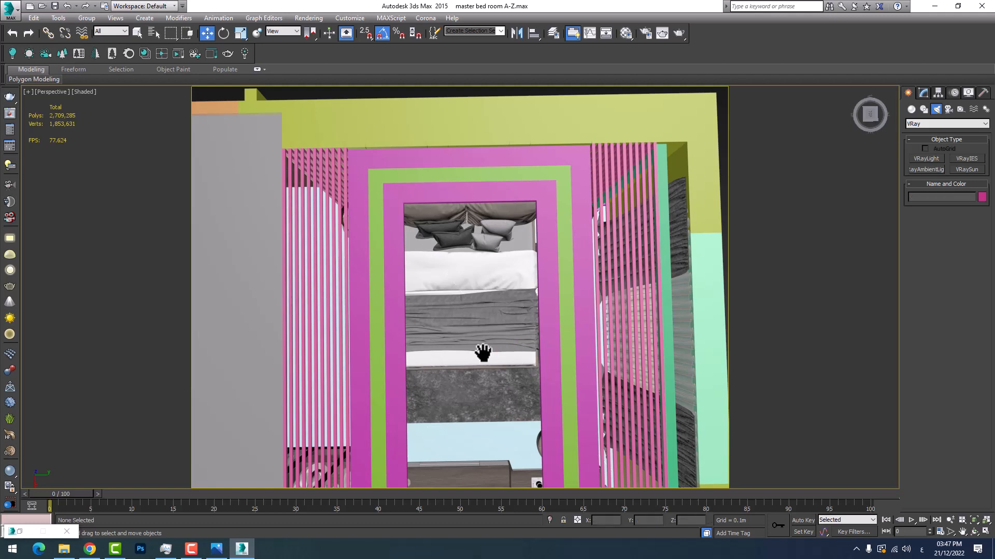
Restore the minimized Environment and Effects window and move it away from the bed
{"action": "left_click", "coordinate": [15, 532]}
{"action": "left_click", "coordinate": [21, 533]}
{"action": "left_click", "coordinate": [21, 532]}
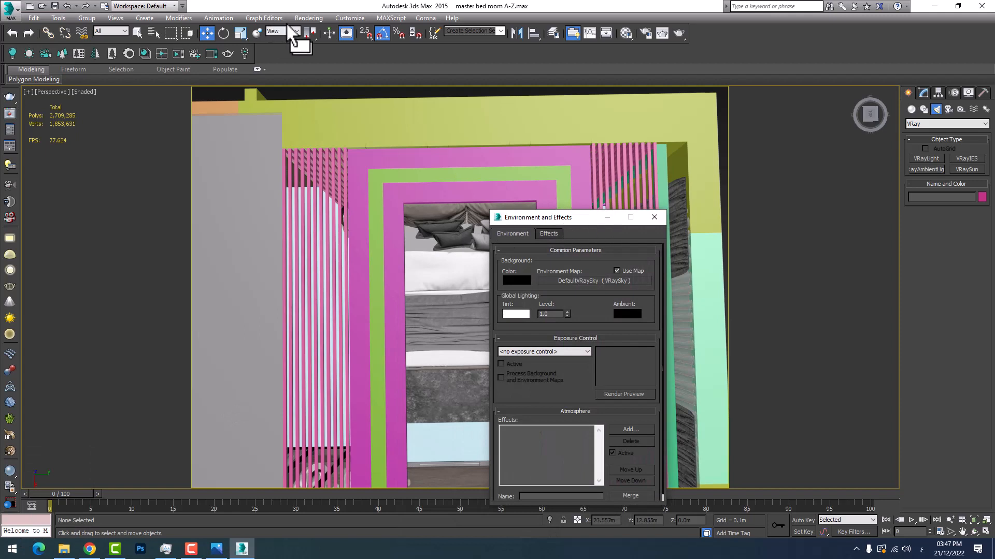
{"action": "left_click", "coordinate": [310, 17]}
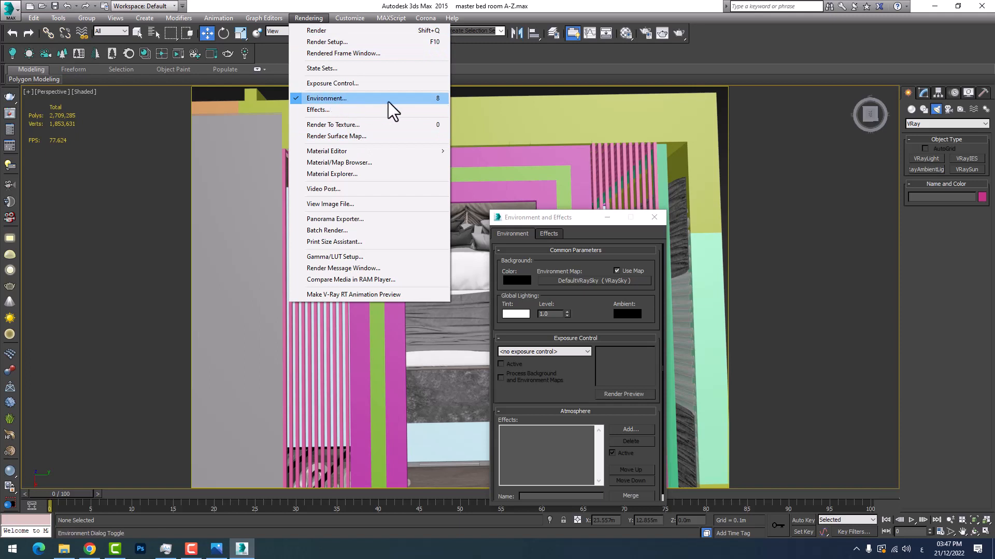
{"action": "left_click_drag", "start_coordinate": [548, 224], "coordinate": [570, 226]}
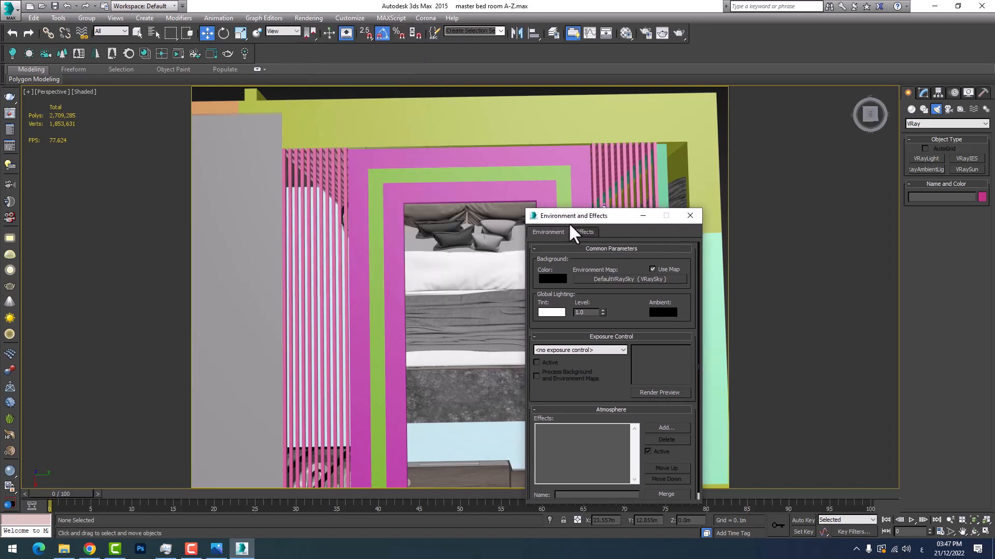
Close and reopen the Environment and Effects window, reposition it beside the bed, and show its Effects settings
{"action": "right_click", "coordinate": [402, 209]}
{"action": "left_click", "coordinate": [687, 218]}
{"action": "left_click", "coordinate": [689, 216]}
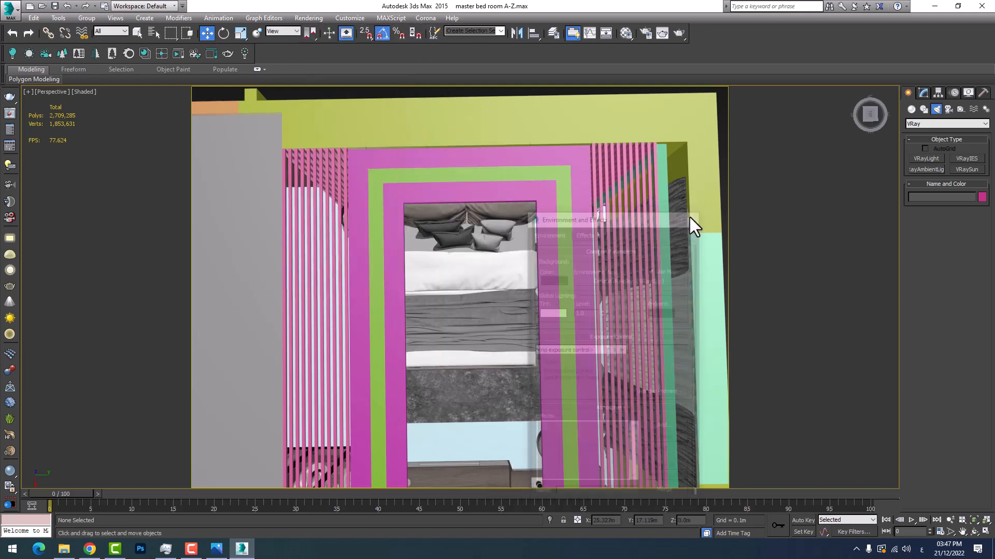
{"action": "key", "text": "8"}
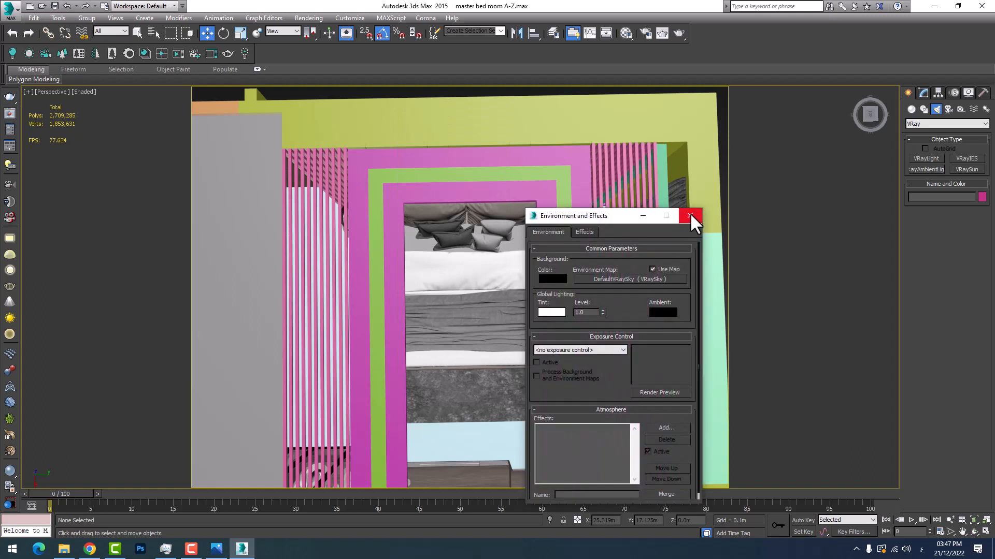
{"action": "left_click_drag", "start_coordinate": [573, 216], "coordinate": [614, 189]}
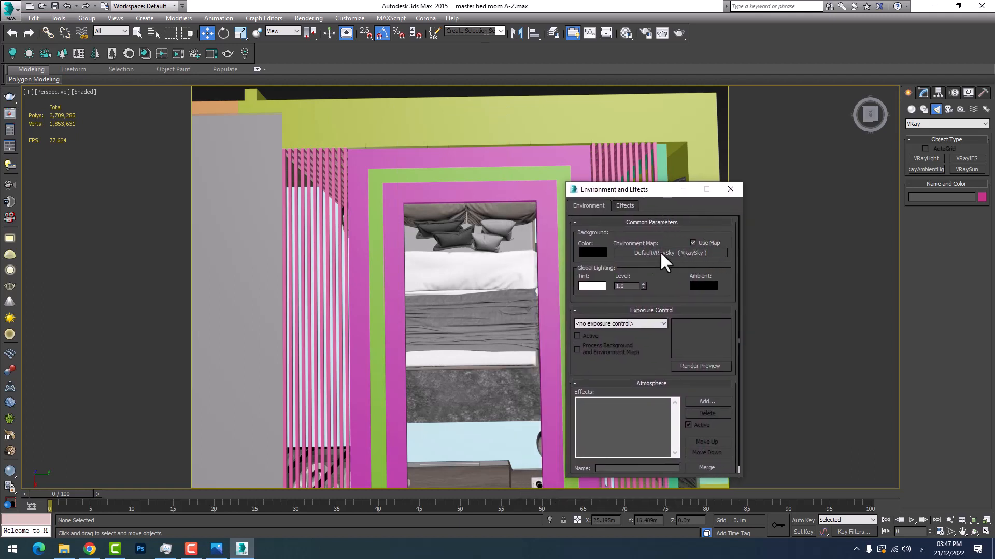
{"action": "left_click_drag", "start_coordinate": [646, 190], "coordinate": [620, 175]}
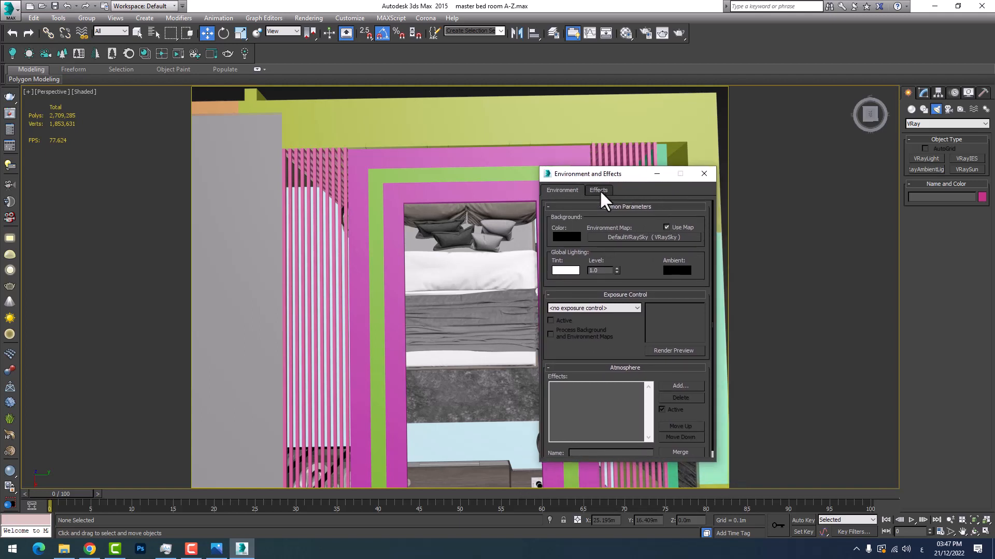
{"action": "left_click", "coordinate": [599, 190]}
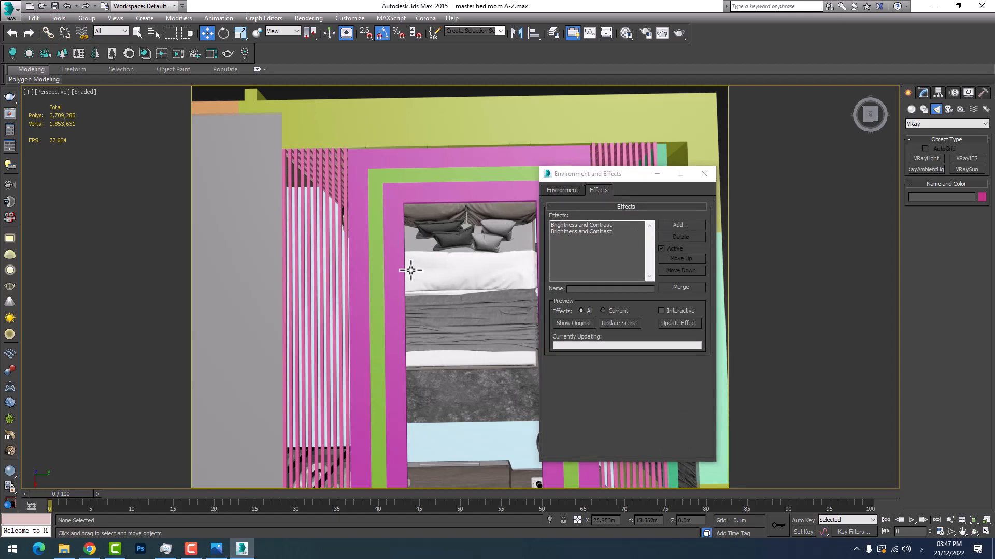
Examine the slatted ceiling strips, the green ceiling edge and the gap above the curtains along the window wall
{"action": "middle_click_drag", "start_coordinate": [411, 269], "coordinate": [313, 251]}
{"action": "scroll", "coordinate": [313, 251], "scroll_direction": "down", "scroll_amount": 3}
{"action": "scroll", "coordinate": [417, 276], "scroll_direction": "up", "scroll_amount": 2}
{"action": "scroll", "coordinate": [433, 262], "scroll_direction": "up", "scroll_amount": 5}
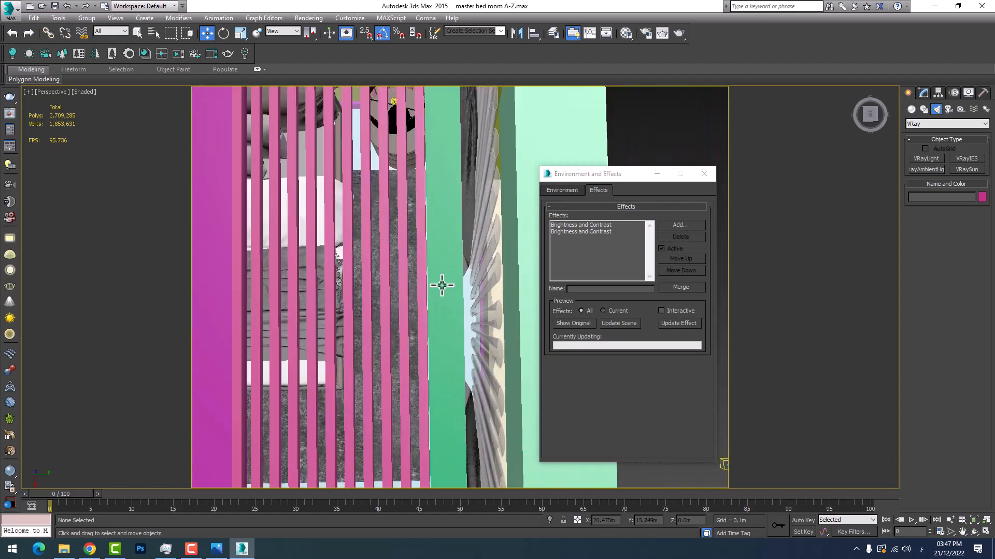
{"action": "scroll", "coordinate": [380, 275], "scroll_direction": "up", "scroll_amount": 2}
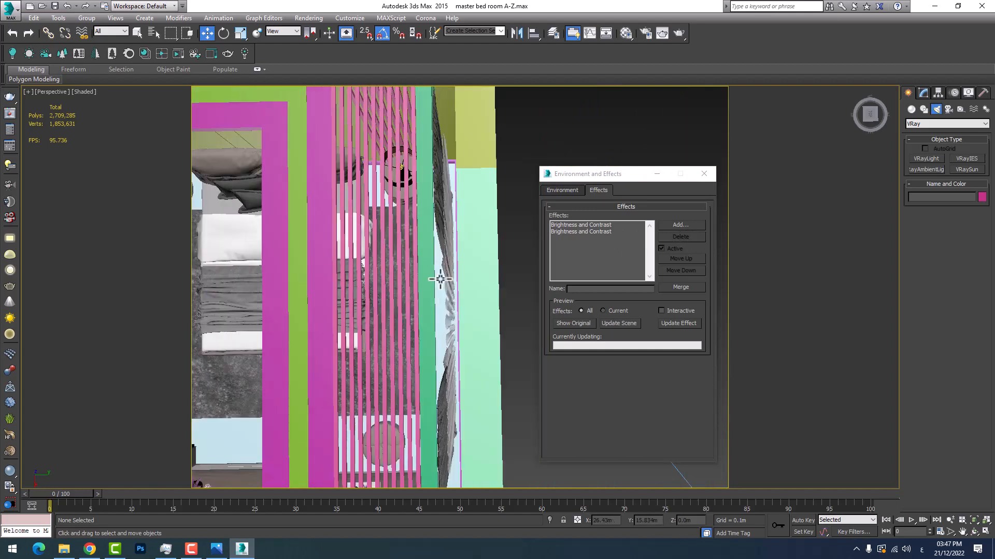
{"action": "scroll", "coordinate": [425, 285], "scroll_direction": "up", "scroll_amount": 3}
{"action": "scroll", "coordinate": [434, 290], "scroll_direction": "down", "scroll_amount": 4}
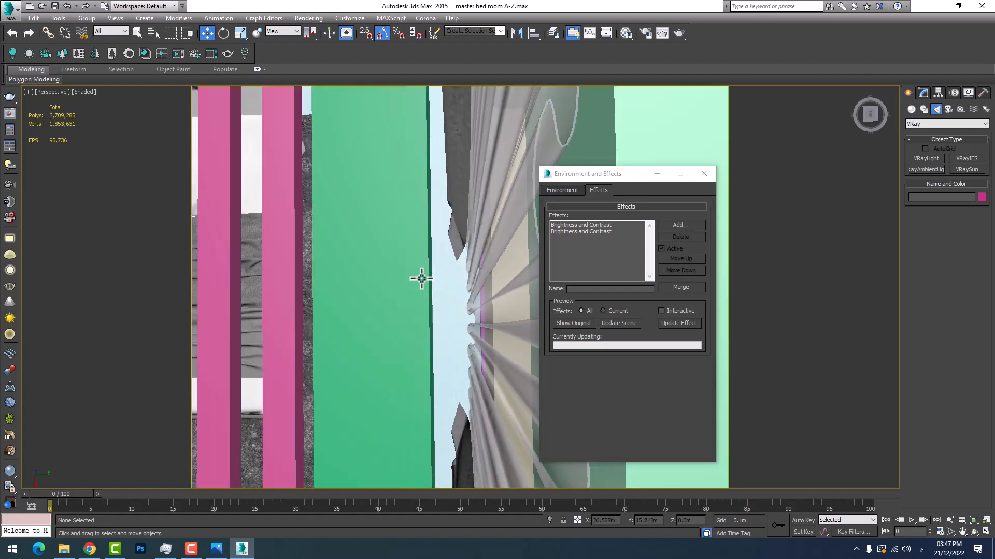
{"action": "middle_click_drag", "start_coordinate": [420, 279], "coordinate": [451, 262]}
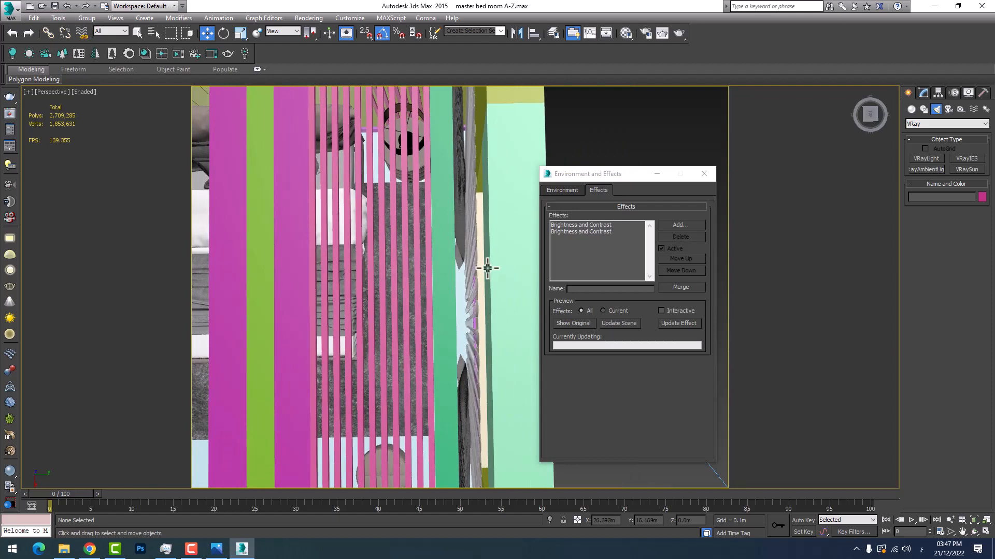
{"action": "middle_click_drag", "start_coordinate": [444, 246], "coordinate": [482, 234]}
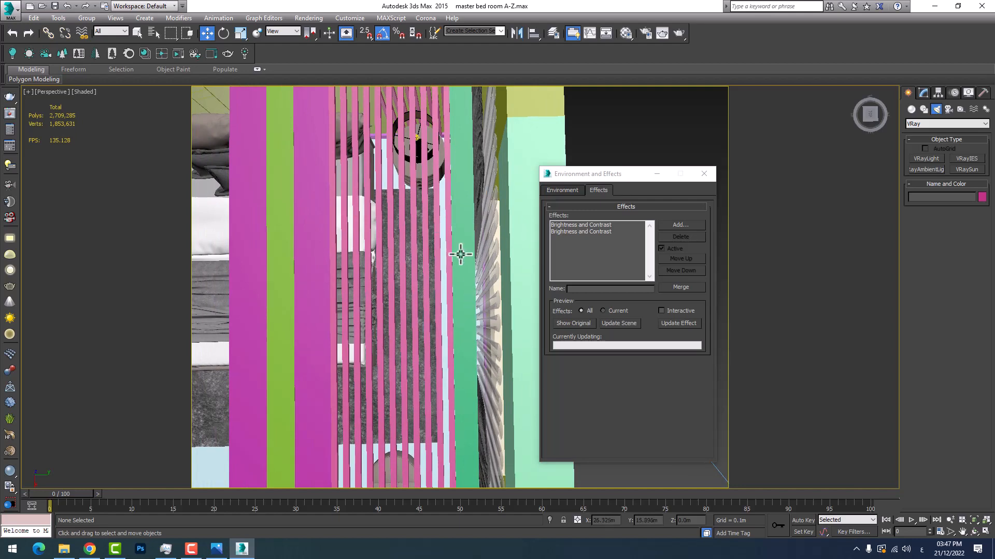
{"action": "scroll", "coordinate": [384, 289], "scroll_direction": "down", "scroll_amount": 2}
{"action": "scroll", "coordinate": [442, 278], "scroll_direction": "up", "scroll_amount": 2}
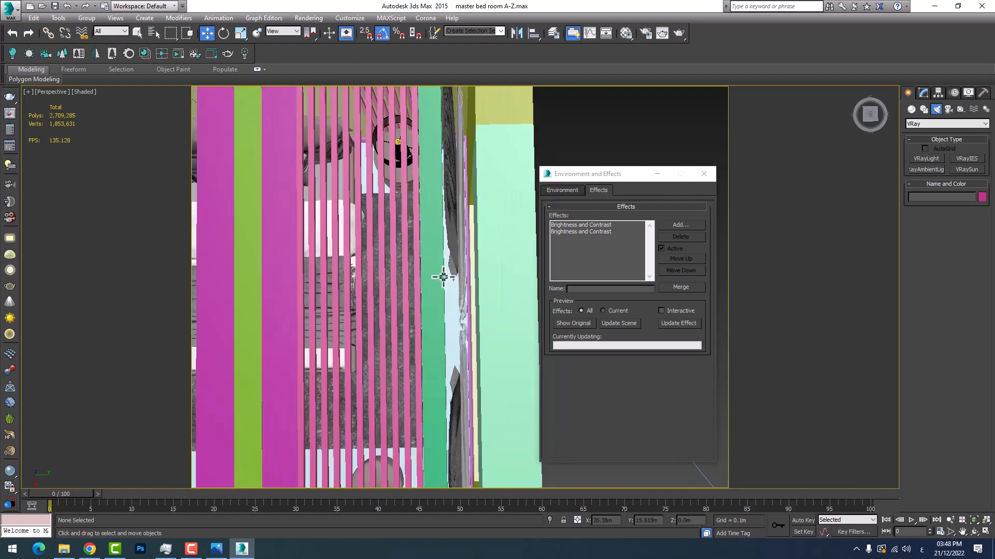
{"action": "scroll", "coordinate": [409, 295], "scroll_direction": "up", "scroll_amount": 2}
{"action": "scroll", "coordinate": [415, 289], "scroll_direction": "down", "scroll_amount": 1}
{"action": "middle_click_drag", "start_coordinate": [489, 260], "coordinate": [487, 260]}
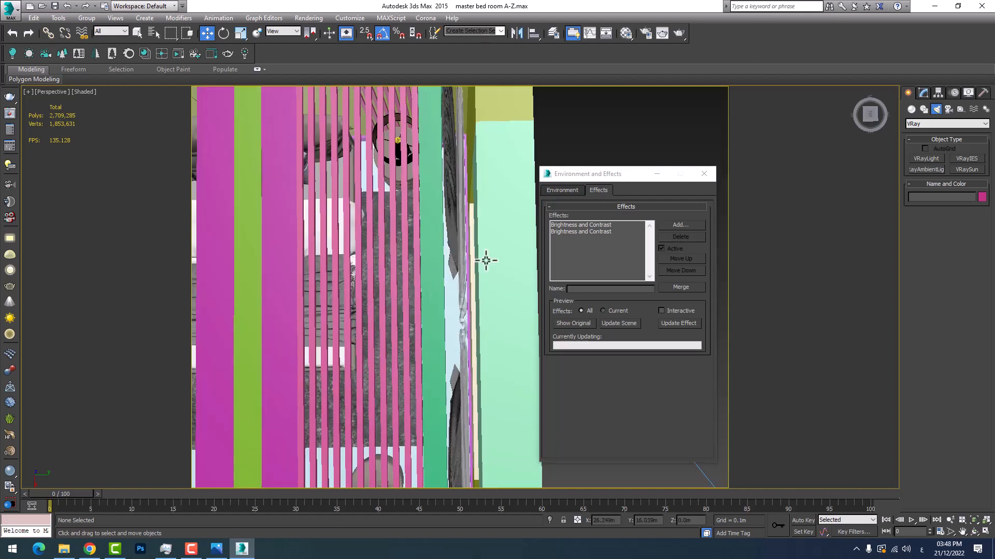
Review the render effects available to add, highlight Blur, and leave the list without adding one
{"action": "left_click", "coordinate": [672, 224]}
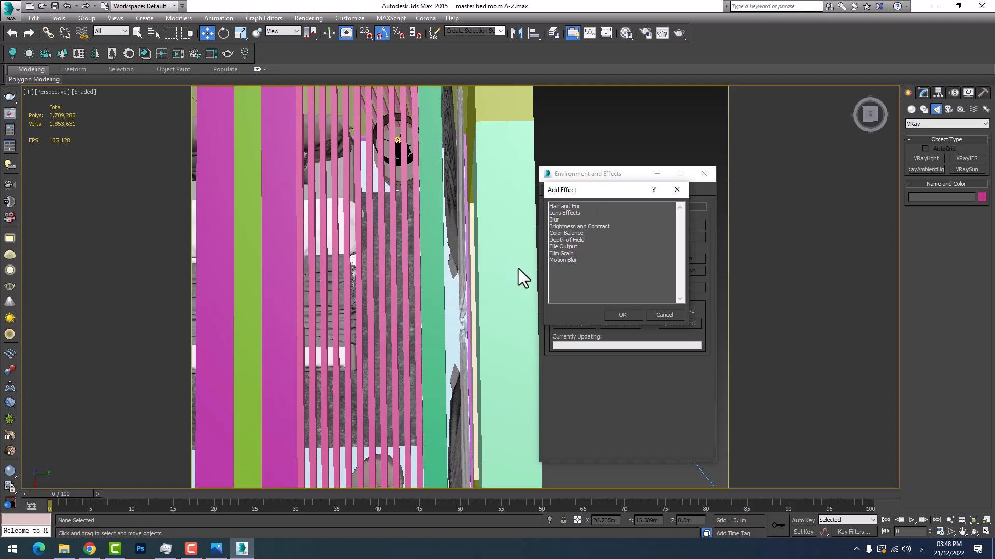
{"action": "left_click", "coordinate": [558, 220]}
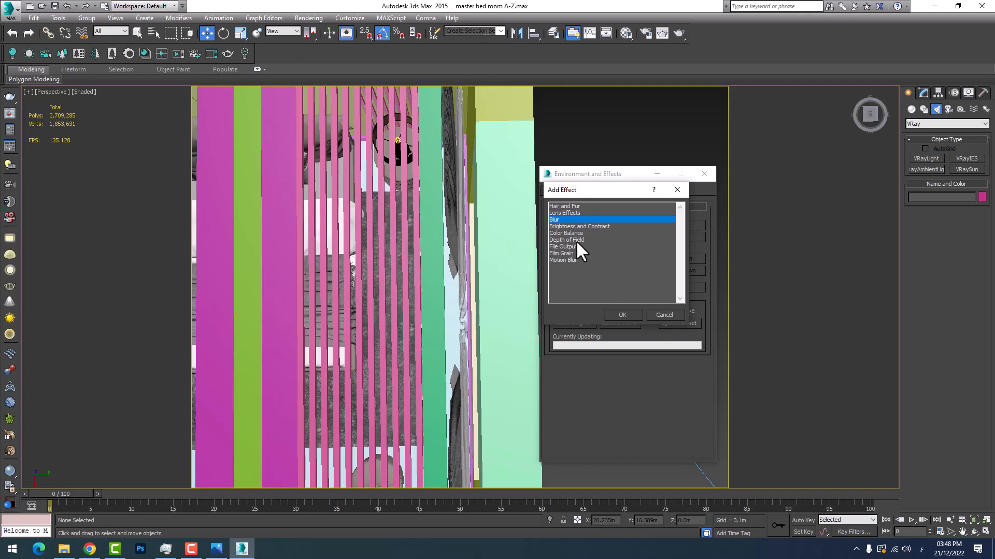
{"action": "left_click_drag", "start_coordinate": [595, 182], "coordinate": [433, 252]}
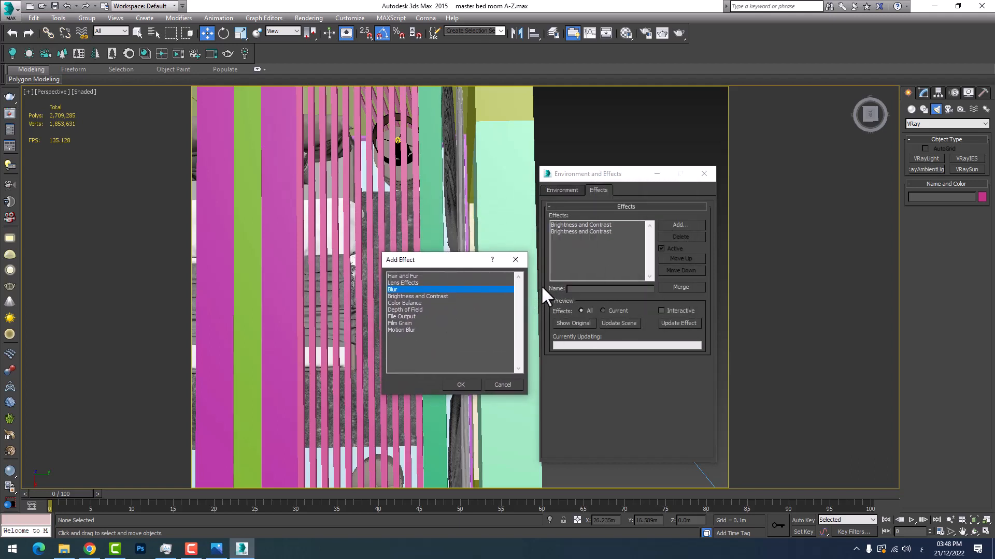
{"action": "left_click", "coordinate": [515, 259]}
Compare the Environment and Effects settings, return to the VRaySky environment map, and minimize the window
{"action": "left_click", "coordinate": [573, 188]}
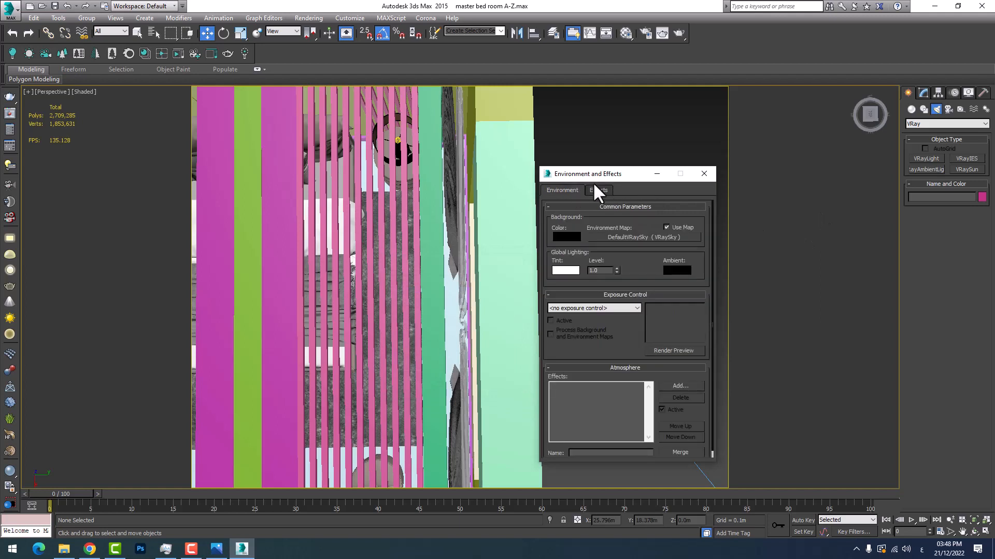
{"action": "left_click", "coordinate": [597, 189]}
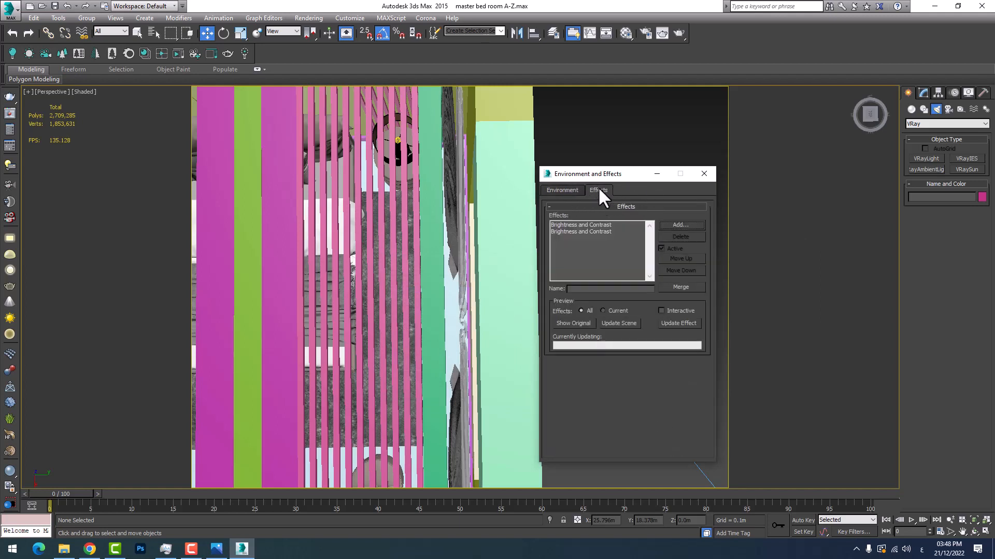
{"action": "left_click", "coordinate": [570, 190]}
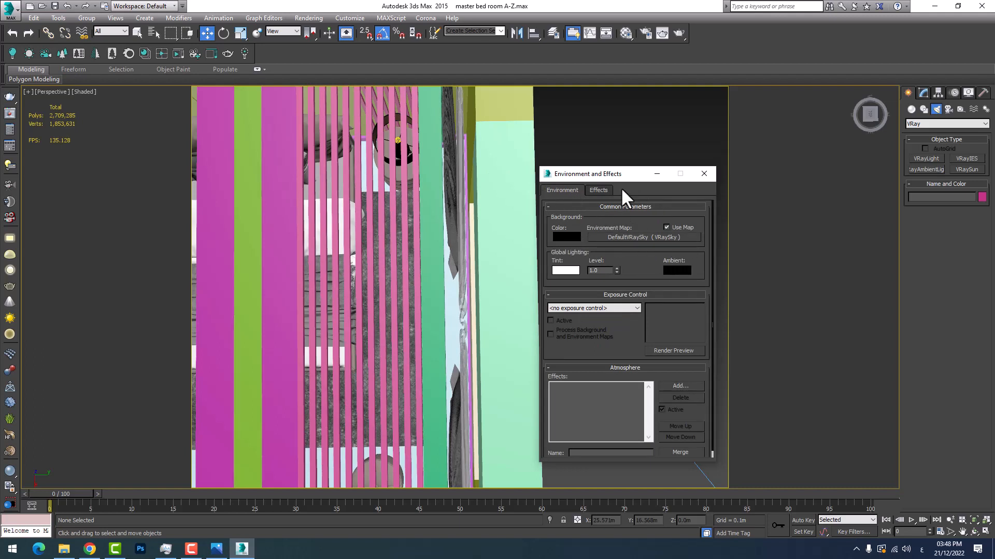
{"action": "left_click_drag", "start_coordinate": [591, 176], "coordinate": [485, 149]}
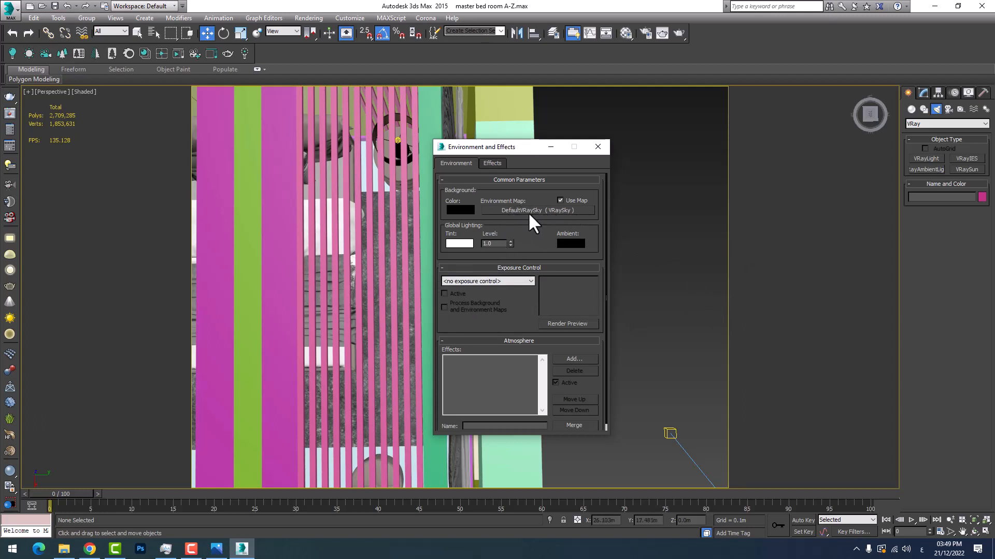
{"action": "left_click", "coordinate": [550, 146]}
Examine from above where the VRaySun's target lies relative to the bedroom's window wall
{"action": "scroll", "coordinate": [465, 326], "scroll_direction": "down", "scroll_amount": 5}
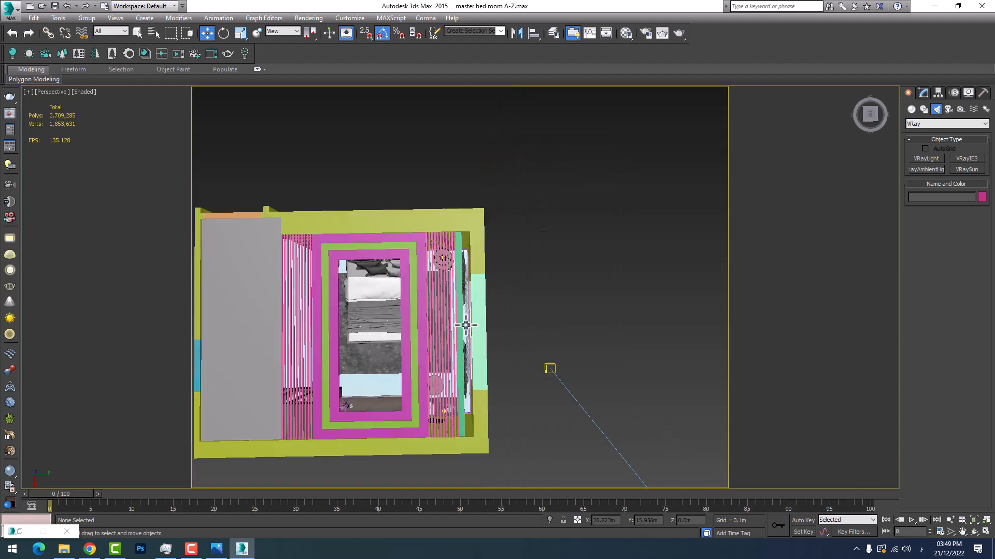
{"action": "scroll", "coordinate": [469, 375], "scroll_direction": "up", "scroll_amount": 5}
{"action": "middle_click_drag", "start_coordinate": [469, 374], "coordinate": [497, 234]}
{"action": "scroll", "coordinate": [452, 303], "scroll_direction": "down", "scroll_amount": 5}
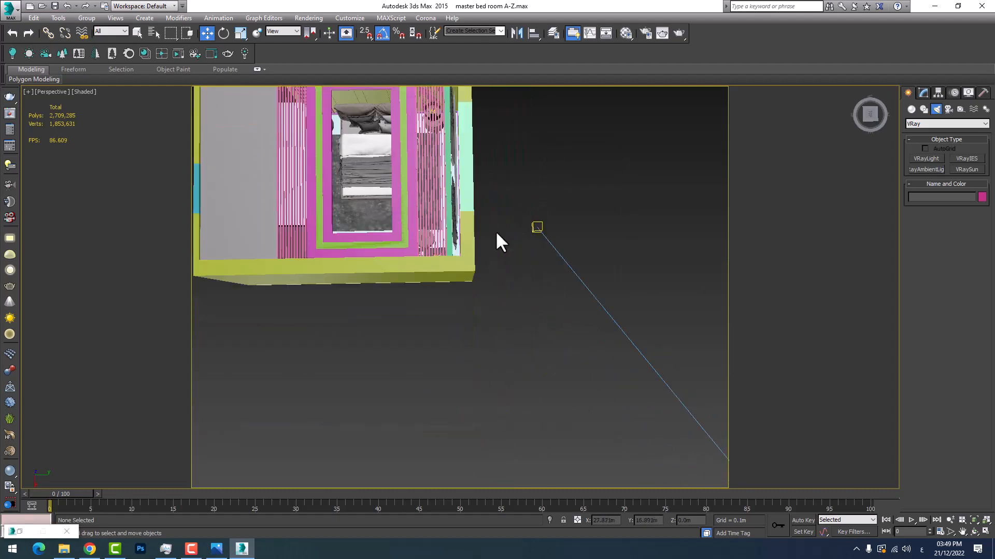
{"action": "scroll", "coordinate": [497, 235], "scroll_direction": "down", "scroll_amount": 2}
{"action": "scroll", "coordinate": [451, 220], "scroll_direction": "up", "scroll_amount": 3}
{"action": "scroll", "coordinate": [451, 220], "scroll_direction": "up", "scroll_amount": 3}
{"action": "middle_click_drag", "start_coordinate": [494, 195], "coordinate": [447, 281]}
{"action": "scroll", "coordinate": [448, 289], "scroll_direction": "down", "scroll_amount": 3}
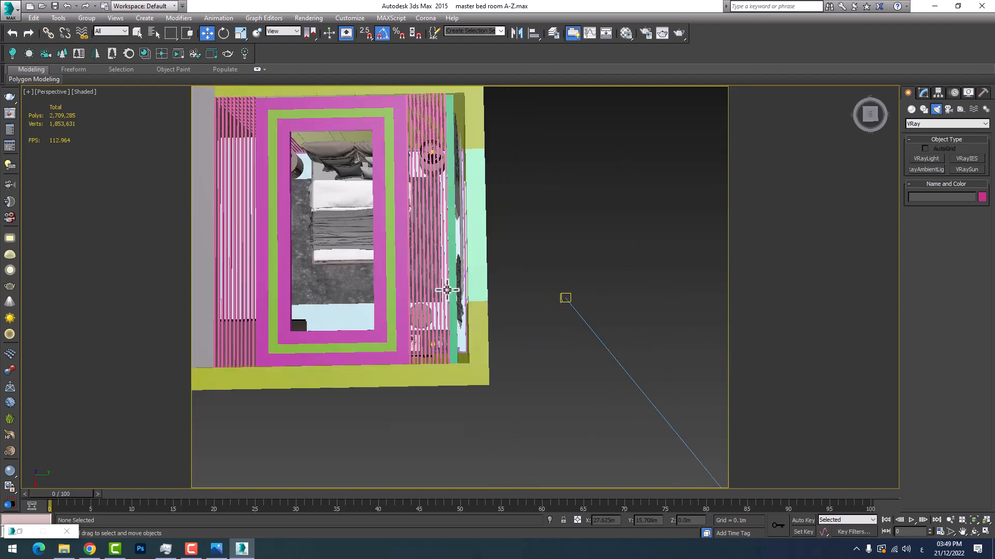
Select the VRaySun together with its target and move both toward the bedroom, placing the target within the room's footprint
{"action": "middle_click_drag", "start_coordinate": [610, 314], "coordinate": [575, 267]}
{"action": "scroll", "coordinate": [578, 276], "scroll_direction": "down", "scroll_amount": 4}
{"action": "left_click", "coordinate": [575, 284]}
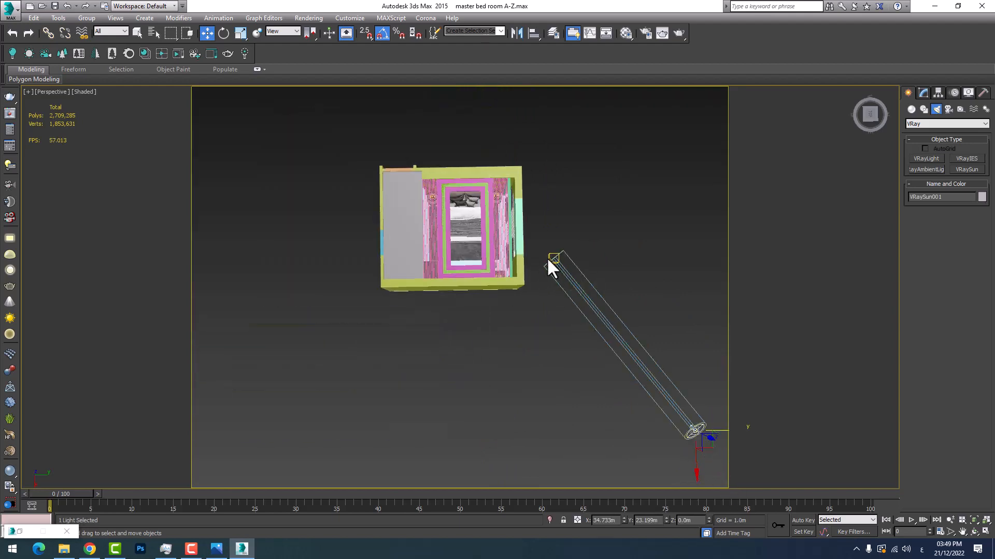
{"action": "left_click", "coordinate": [604, 289]}
{"action": "left_click_drag", "start_coordinate": [640, 359], "coordinate": [566, 300]}
Switch to the four-view layout, frame the room and sun in the Front view, and maximize that view
{"action": "left_click", "coordinate": [986, 532]}
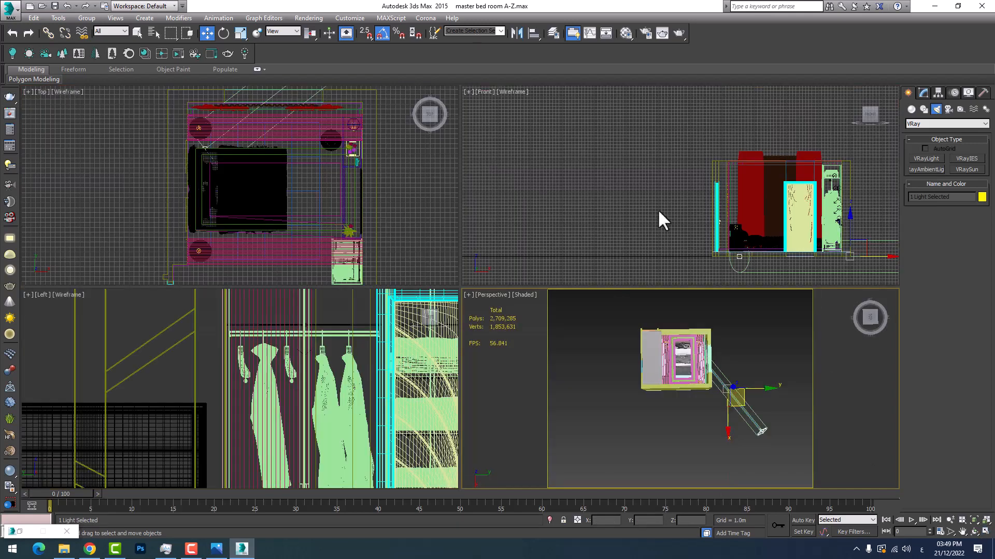
{"action": "right_click", "coordinate": [658, 217]}
{"action": "scroll", "coordinate": [777, 211], "scroll_direction": "up", "scroll_amount": 4}
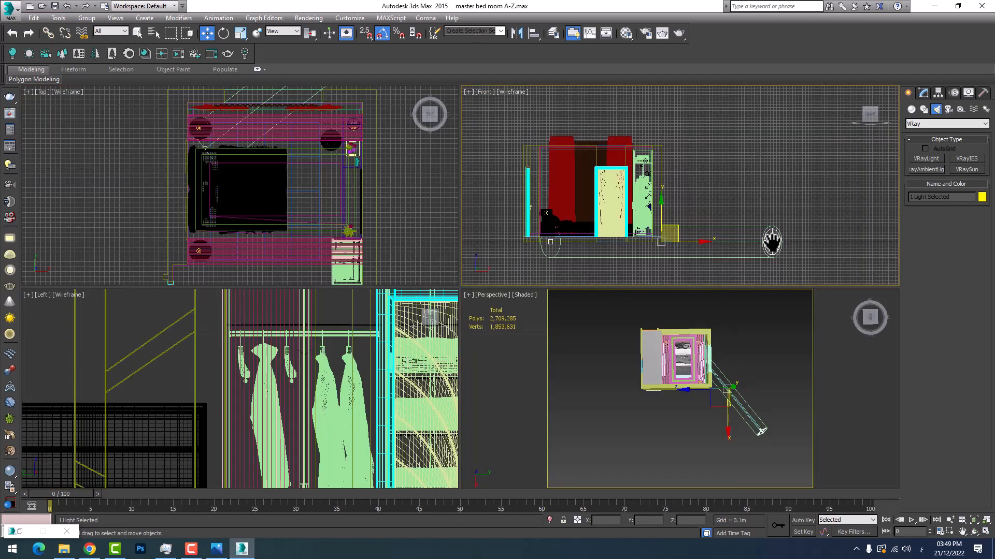
{"action": "middle_click_drag", "start_coordinate": [772, 239], "coordinate": [801, 251]}
{"action": "middle_click_drag", "start_coordinate": [565, 233], "coordinate": [643, 215]}
{"action": "scroll", "coordinate": [595, 212], "scroll_direction": "down", "scroll_amount": 4}
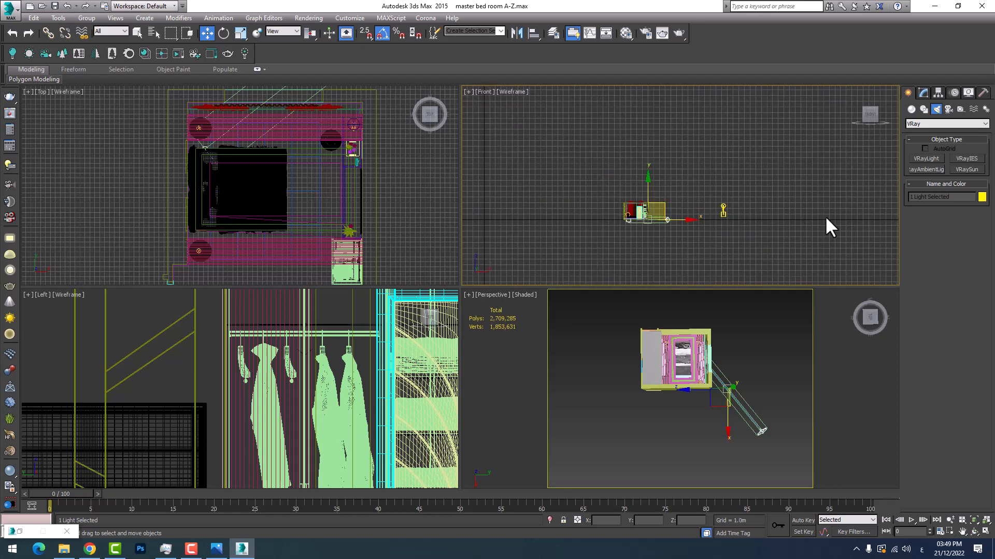
{"action": "scroll", "coordinate": [666, 228], "scroll_direction": "up", "scroll_amount": 5}
{"action": "scroll", "coordinate": [548, 205], "scroll_direction": "down", "scroll_amount": 4}
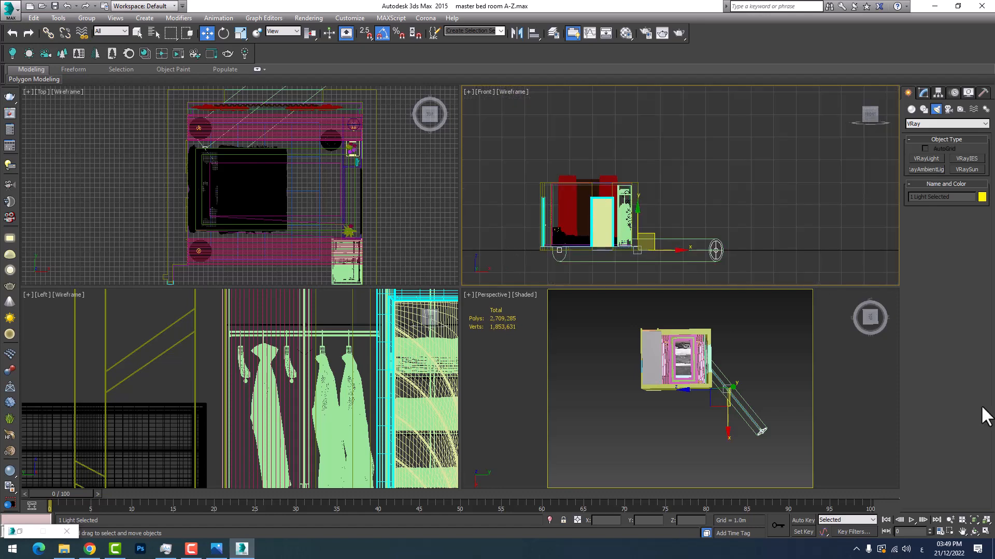
{"action": "left_click", "coordinate": [986, 532]}
{"action": "scroll", "coordinate": [532, 417], "scroll_direction": "up", "scroll_amount": 4}
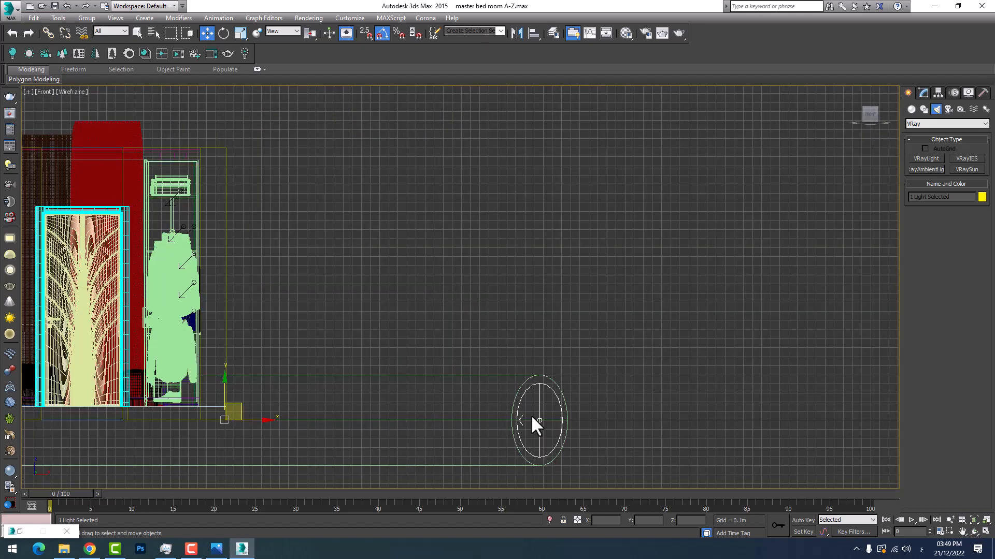
Move only the VRaySun up and outward to about X 36.3 m and Z 8.5 m, then restore the four-view layout
{"action": "left_click", "coordinate": [539, 420]}
{"action": "middle_click_drag", "start_coordinate": [526, 377], "coordinate": [684, 411]}
{"action": "scroll", "coordinate": [697, 411], "scroll_direction": "down", "scroll_amount": 2}
{"action": "scroll", "coordinate": [772, 392], "scroll_direction": "down", "scroll_amount": 3}
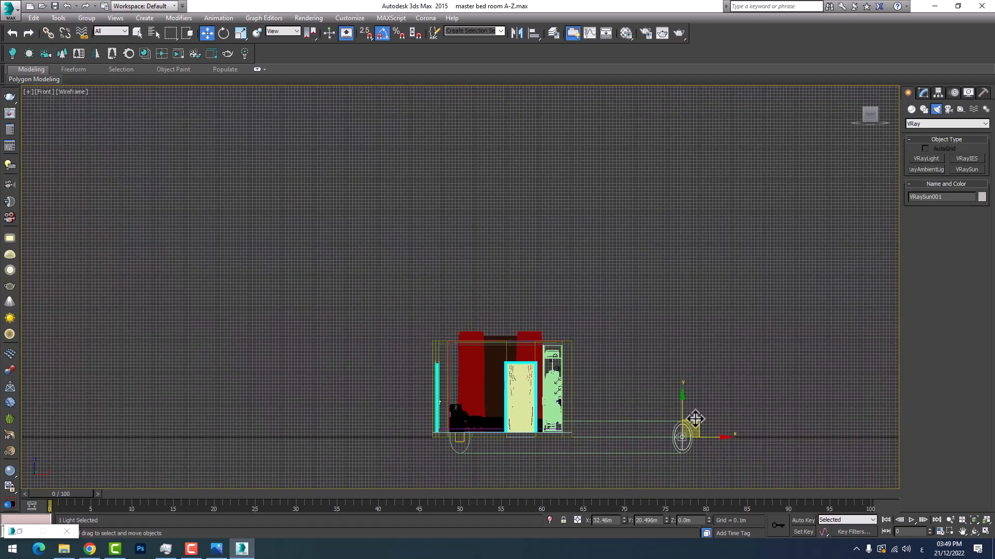
{"action": "left_click_drag", "start_coordinate": [695, 419], "coordinate": [825, 150]}
{"action": "middle_click_drag", "start_coordinate": [702, 234], "coordinate": [587, 261]}
{"action": "left_click", "coordinate": [985, 531]}
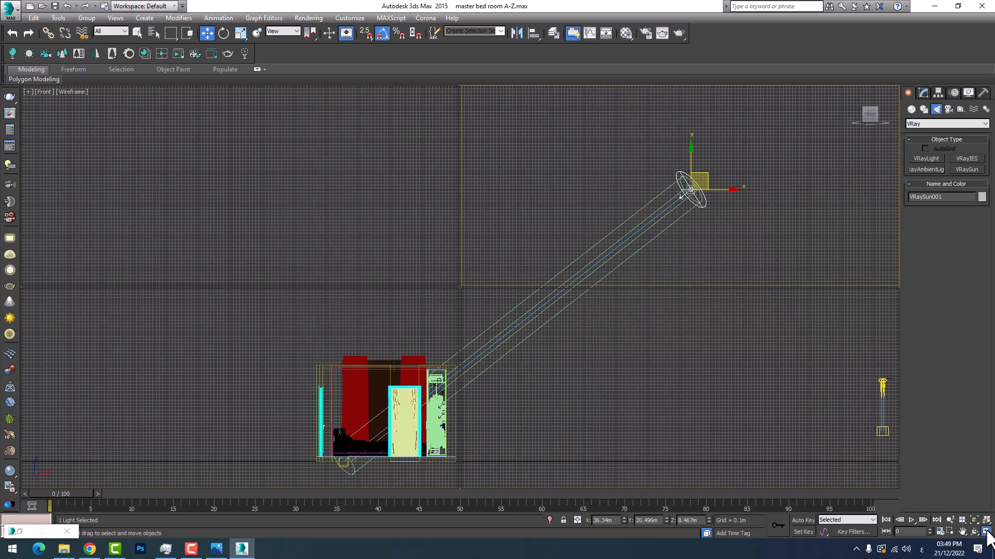
In the Top view, move the VRaySun in front of the bedroom's window wall, to about X 30.3 m and Y 23.7 m
{"action": "scroll", "coordinate": [287, 195], "scroll_direction": "down", "scroll_amount": 4}
{"action": "right_click", "coordinate": [241, 260]}
{"action": "scroll", "coordinate": [270, 246], "scroll_direction": "up", "scroll_amount": 4}
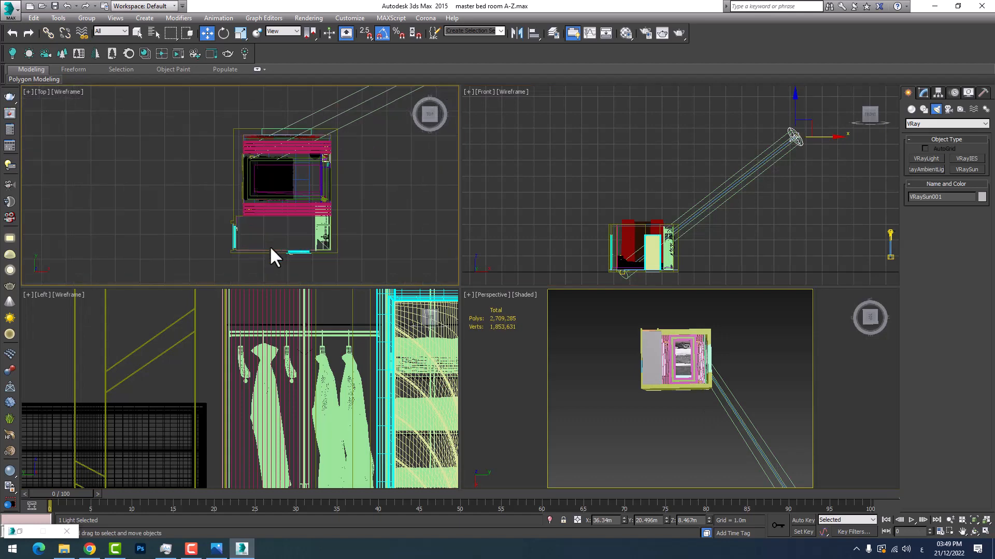
{"action": "middle_click_drag", "start_coordinate": [309, 204], "coordinate": [278, 238]}
{"action": "scroll", "coordinate": [297, 209], "scroll_direction": "down", "scroll_amount": 2}
{"action": "middle_click_drag", "start_coordinate": [315, 174], "coordinate": [248, 240]}
{"action": "scroll", "coordinate": [249, 239], "scroll_direction": "down", "scroll_amount": 2}
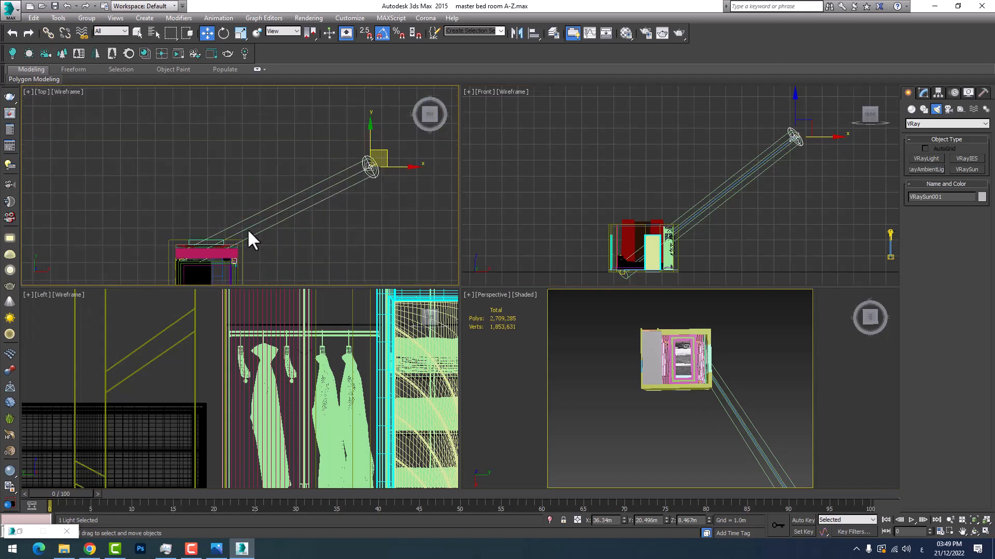
{"action": "left_click_drag", "start_coordinate": [388, 165], "coordinate": [284, 101]}
Locate the VRaySun's target beside the bed in the Top view and limit the selection filter to Lights
{"action": "scroll", "coordinate": [213, 223], "scroll_direction": "up", "scroll_amount": 5}
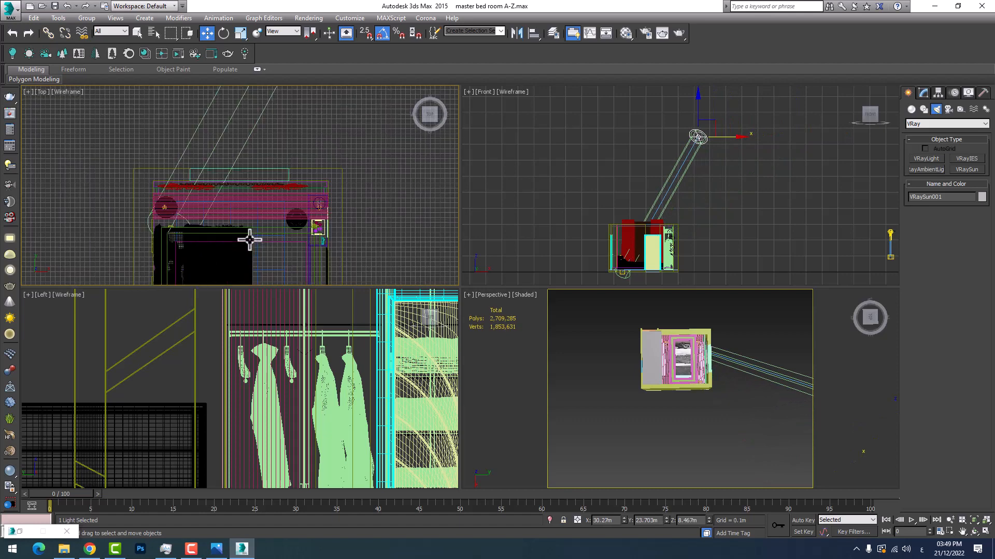
{"action": "scroll", "coordinate": [337, 199], "scroll_direction": "up", "scroll_amount": 2}
{"action": "scroll", "coordinate": [290, 178], "scroll_direction": "down", "scroll_amount": 5}
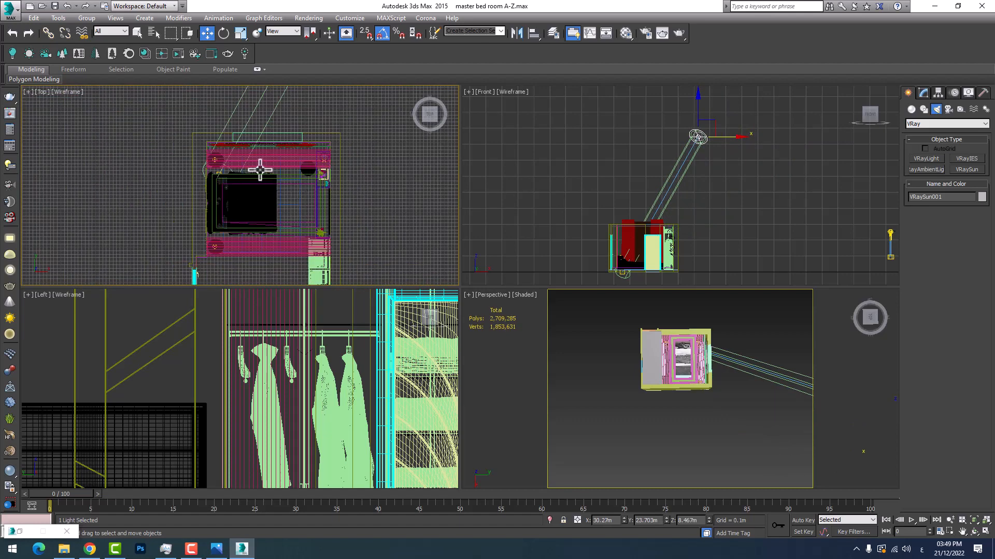
{"action": "scroll", "coordinate": [269, 229], "scroll_direction": "down", "scroll_amount": 3}
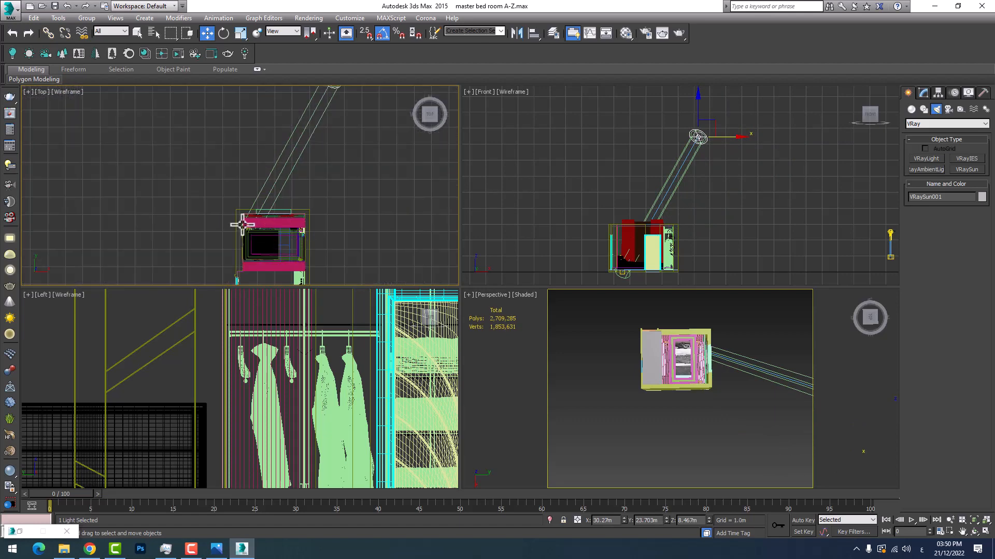
{"action": "middle_click_drag", "start_coordinate": [257, 211], "coordinate": [255, 234]}
{"action": "scroll", "coordinate": [263, 255], "scroll_direction": "up", "scroll_amount": 6}
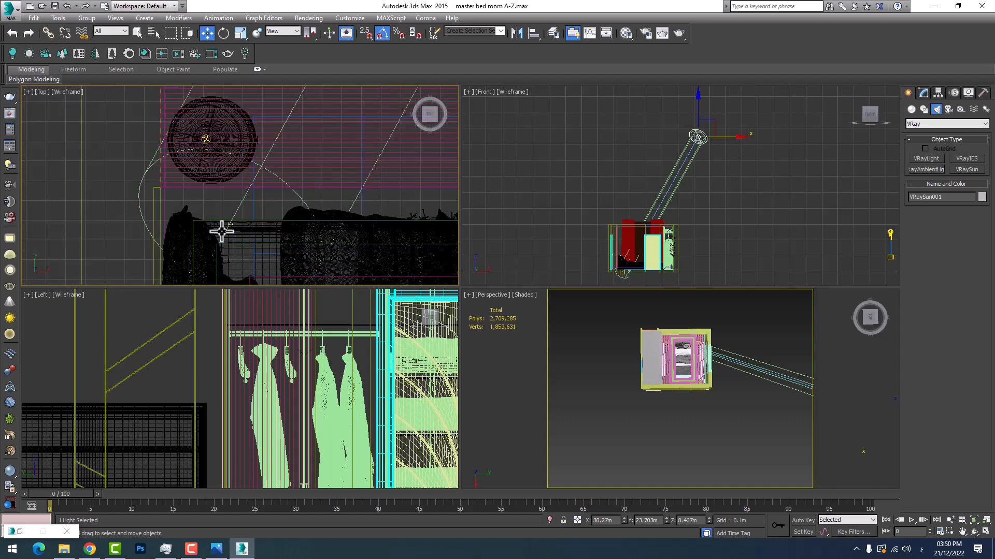
{"action": "scroll", "coordinate": [232, 195], "scroll_direction": "up", "scroll_amount": 3}
{"action": "left_click", "coordinate": [108, 31]}
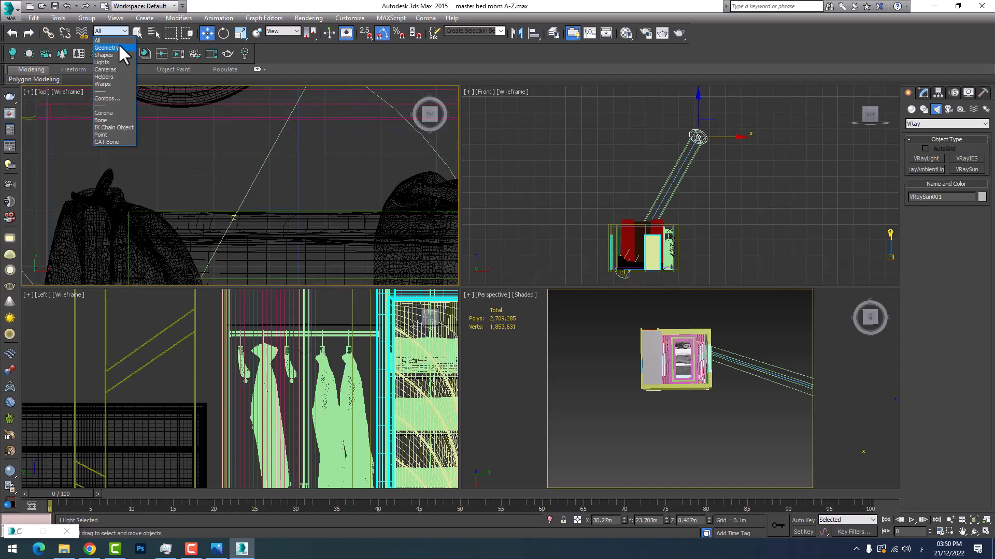
{"action": "left_click", "coordinate": [111, 54]}
{"action": "left_click", "coordinate": [99, 31]}
{"action": "left_click", "coordinate": [108, 61]}
Move the VRaySun's target across the room, away from the window wall, to about X 25.6 m and Y 12.2 m
{"action": "left_click", "coordinate": [233, 218]}
{"action": "scroll", "coordinate": [276, 196], "scroll_direction": "down", "scroll_amount": 6}
{"action": "scroll", "coordinate": [273, 191], "scroll_direction": "down", "scroll_amount": 4}
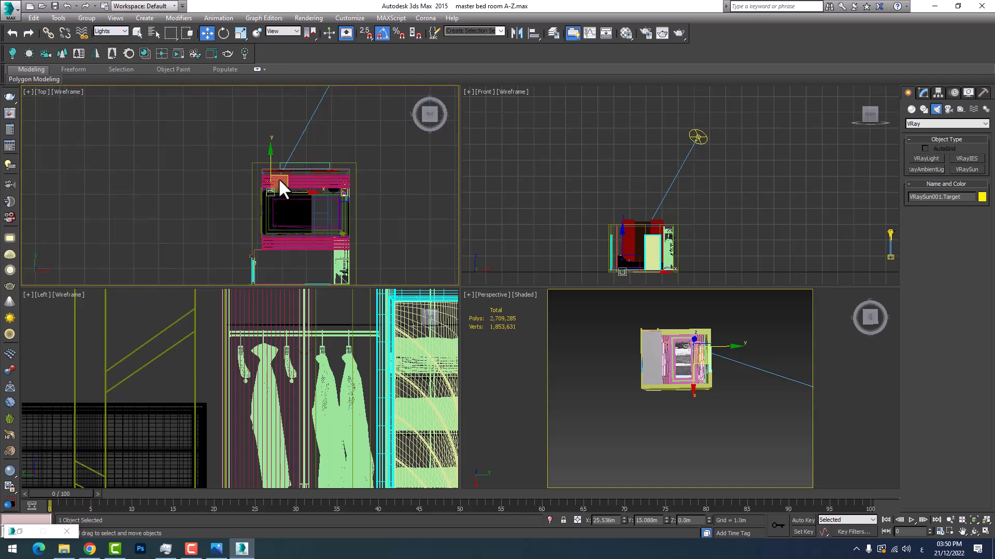
{"action": "left_click_drag", "start_coordinate": [278, 178], "coordinate": [287, 248]}
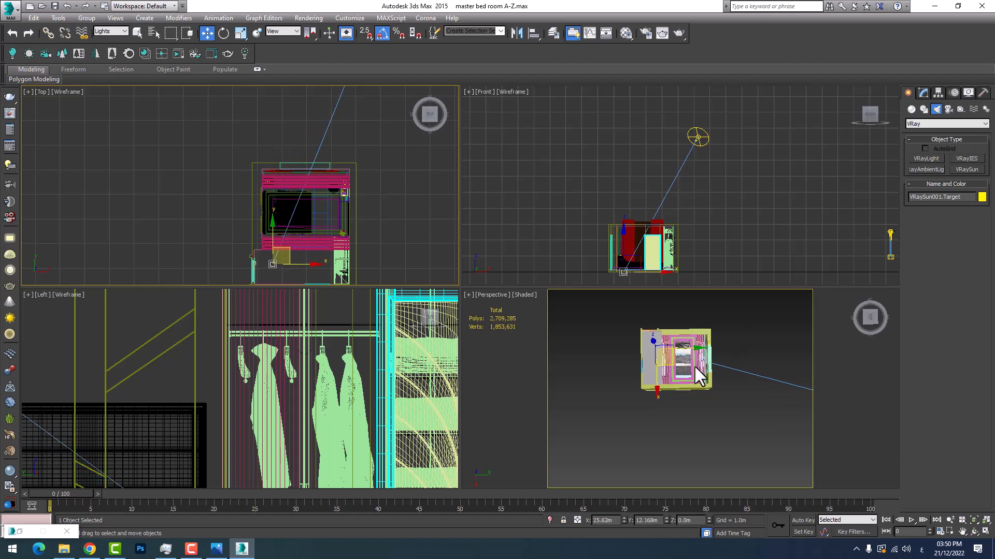
Orbit the Perspective view to the room's exterior and lower the VRaySun in the Front view to about Z 5.25 m
{"action": "scroll", "coordinate": [692, 368], "scroll_direction": "up", "scroll_amount": 8}
{"action": "scroll", "coordinate": [682, 365], "scroll_direction": "down", "scroll_amount": 5}
{"action": "scroll", "coordinate": [676, 357], "scroll_direction": "up", "scroll_amount": 5}
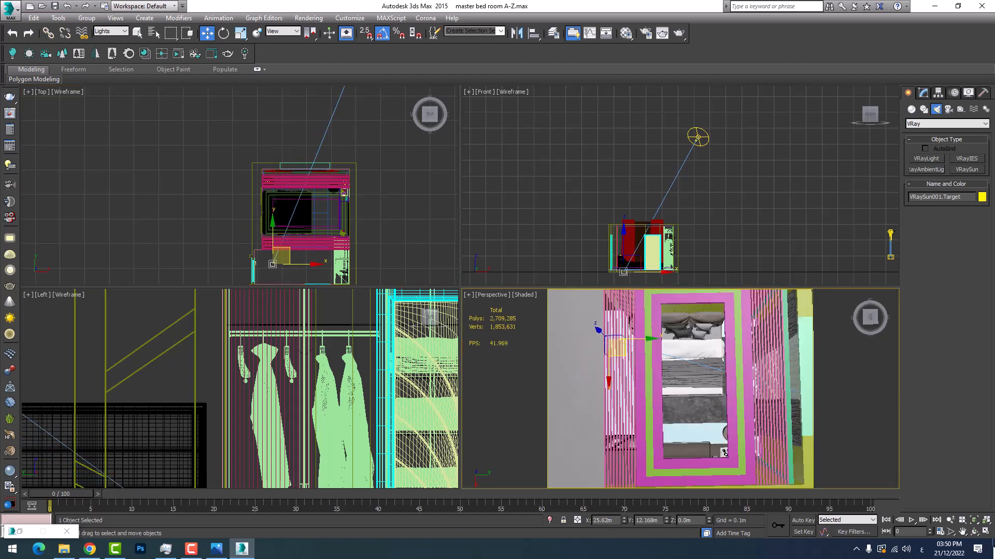
{"action": "left_click", "coordinate": [974, 532]}
{"action": "left_click_drag", "start_coordinate": [658, 407], "coordinate": [658, 382]}
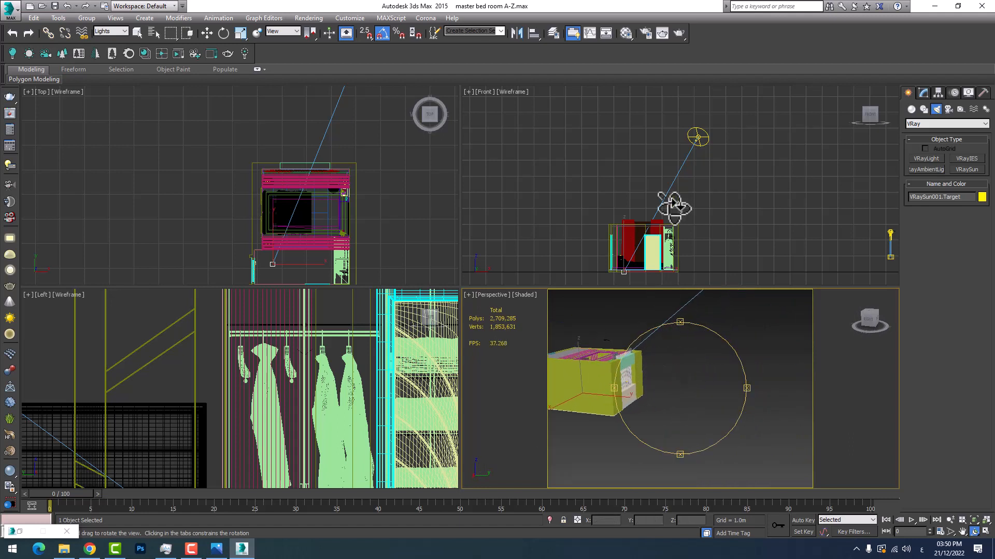
{"action": "right_click", "coordinate": [692, 167]}
{"action": "left_click", "coordinate": [696, 140]}
{"action": "left_click_drag", "start_coordinate": [698, 116], "coordinate": [705, 167]}
Examine in the Perspective and Top views how the sun's rays pass through the window opening into the room
{"action": "middle_click_drag", "start_coordinate": [633, 321], "coordinate": [627, 378]}
{"action": "scroll", "coordinate": [625, 445], "scroll_direction": "up", "scroll_amount": 5}
{"action": "middle_click_drag", "start_coordinate": [621, 424], "coordinate": [626, 394]}
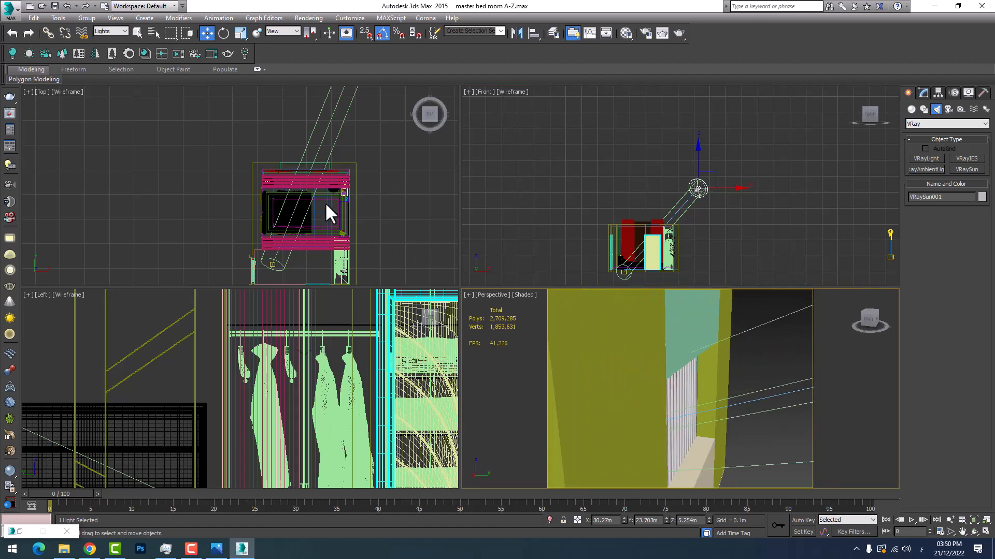
{"action": "scroll", "coordinate": [316, 183], "scroll_direction": "up", "scroll_amount": 3}
{"action": "scroll", "coordinate": [322, 195], "scroll_direction": "down", "scroll_amount": 3}
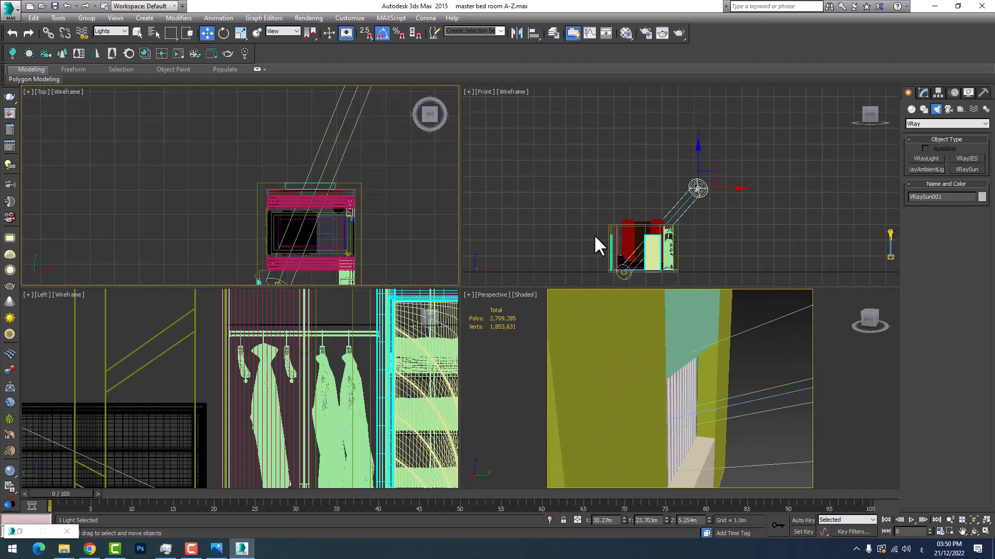
{"action": "scroll", "coordinate": [304, 158], "scroll_direction": "down", "scroll_amount": 4}
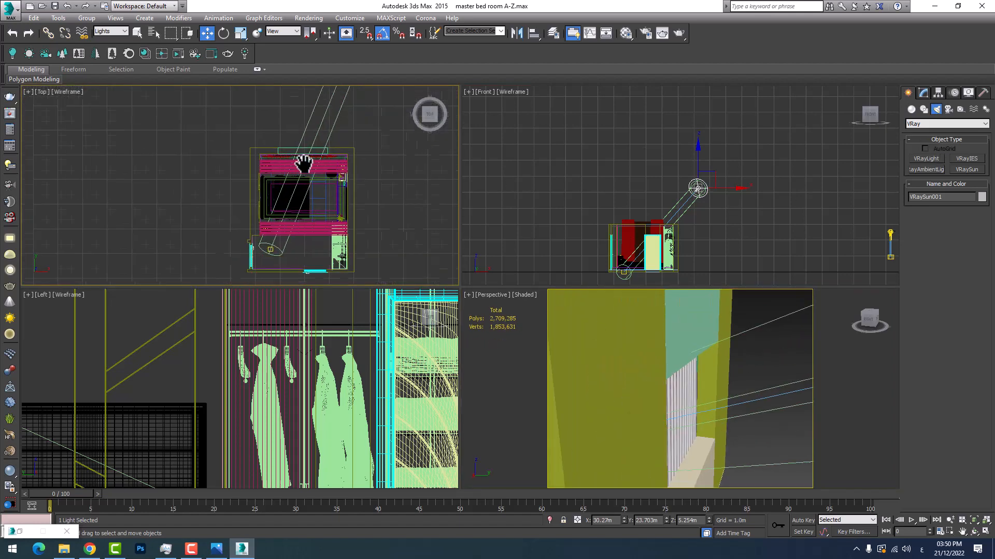
{"action": "right_click", "coordinate": [710, 431]}
{"action": "scroll", "coordinate": [310, 267], "scroll_direction": "down", "scroll_amount": 3}
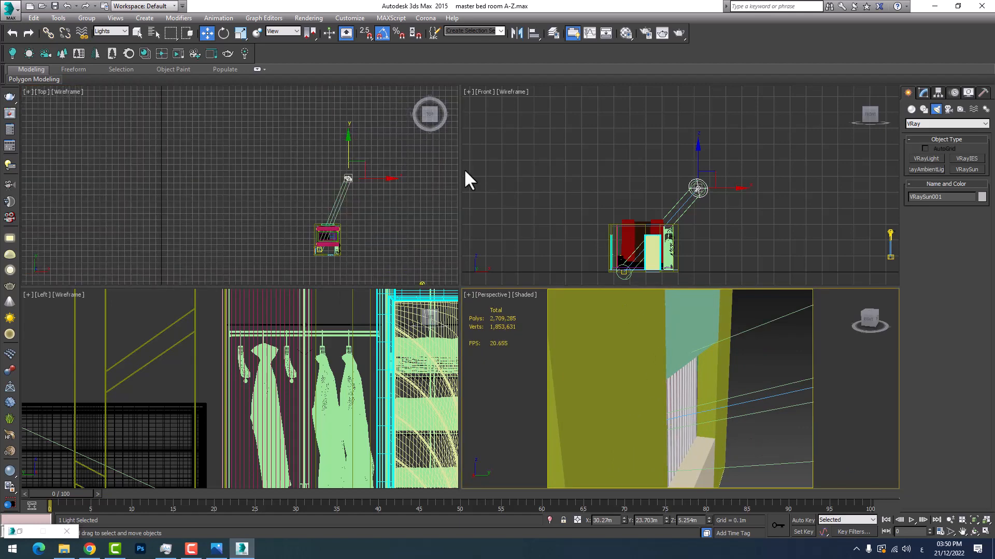
{"action": "right_click", "coordinate": [635, 393]}
{"action": "left_click", "coordinate": [558, 449]}
{"action": "left_click", "coordinate": [985, 532]}
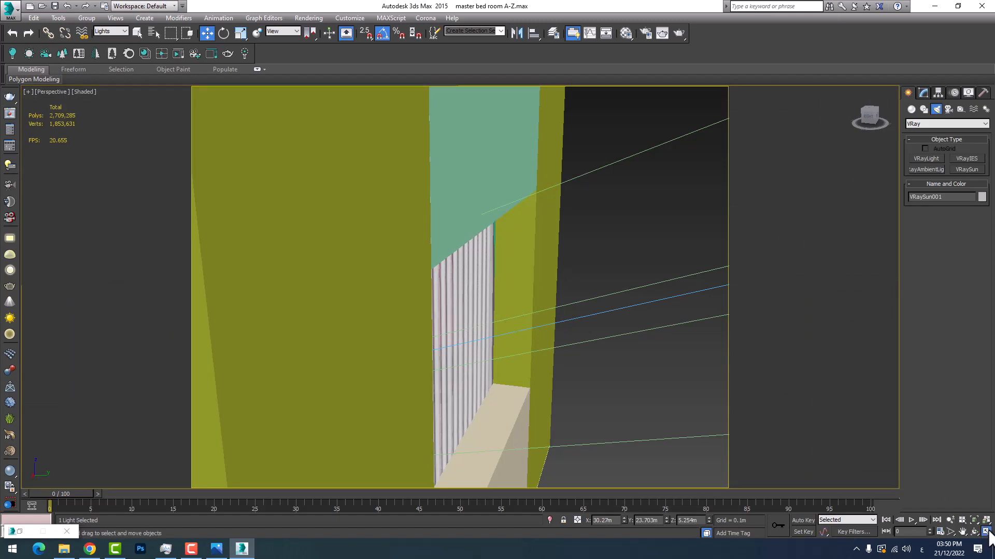
{"action": "key", "text": "alt+w"}
Create a targeted VRayPhysicalCamera in the maximized Top view, starting outside the wall opposite the bed and aimed straight across the bed
{"action": "scroll", "coordinate": [332, 244], "scroll_direction": "up", "scroll_amount": 5}
{"action": "middle_click_drag", "start_coordinate": [389, 228], "coordinate": [352, 227]}
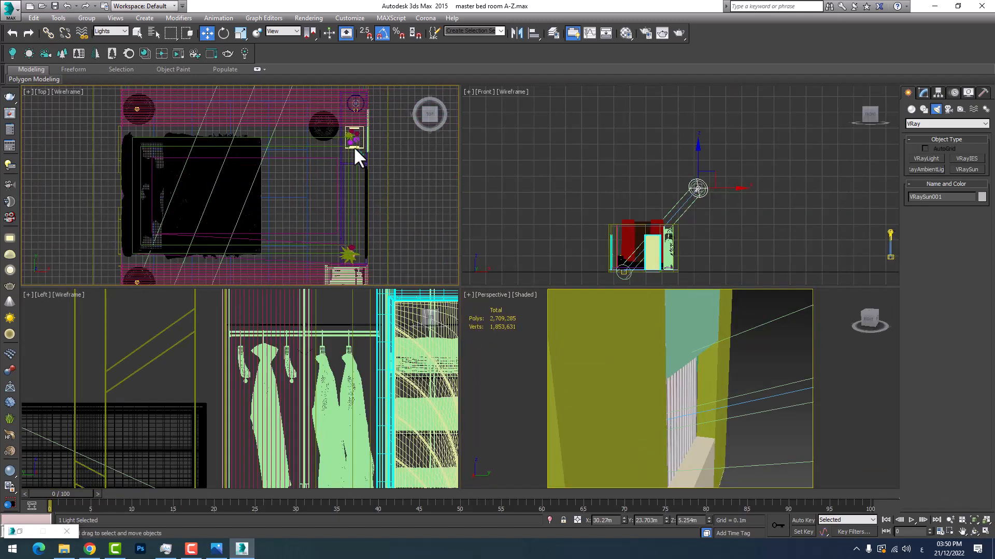
{"action": "left_click", "coordinate": [985, 532]}
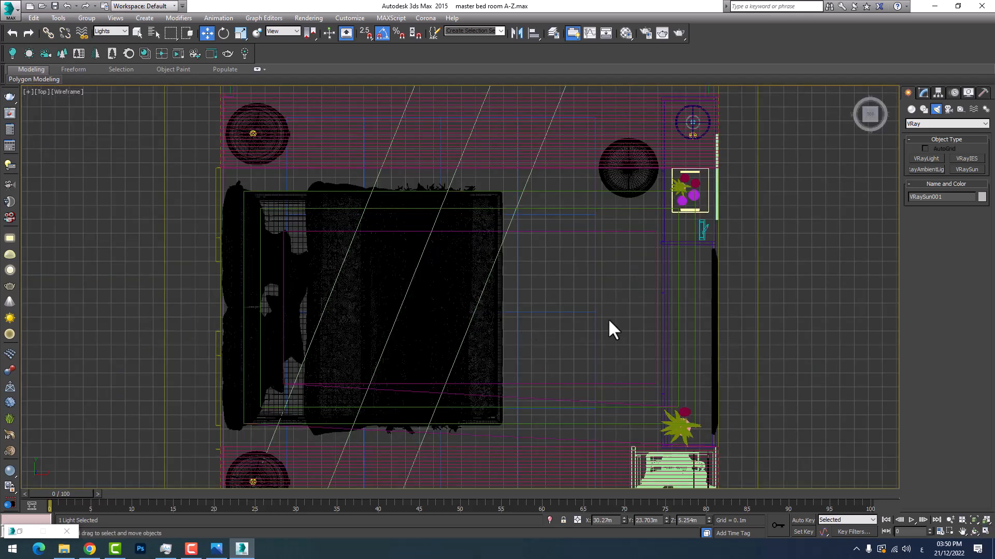
{"action": "left_click", "coordinate": [947, 110]}
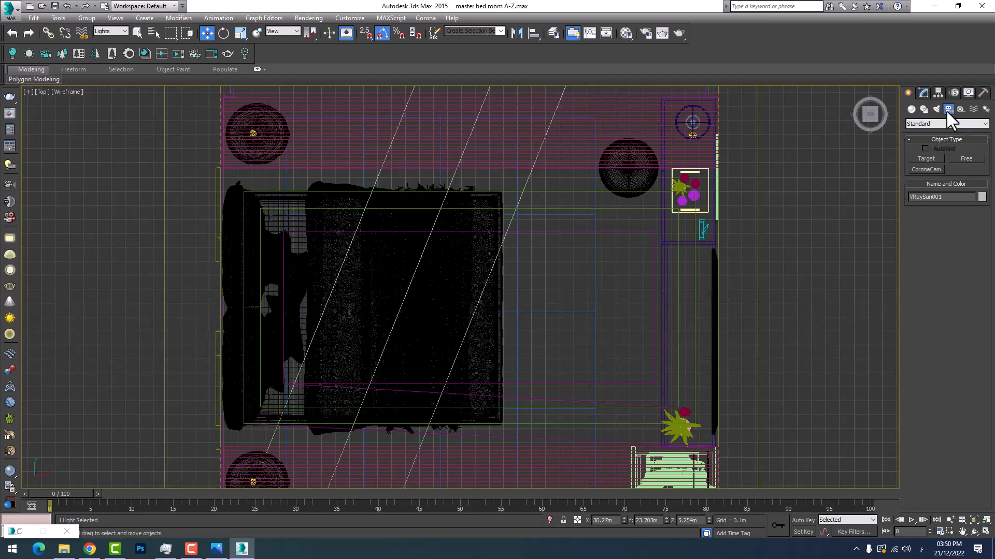
{"action": "left_click", "coordinate": [931, 124]}
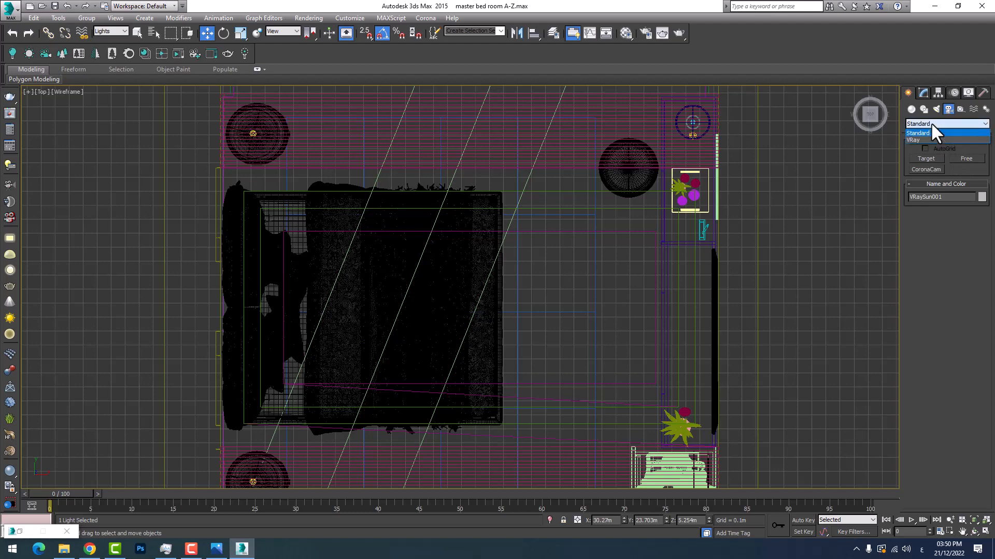
{"action": "left_click", "coordinate": [924, 139]}
{"action": "left_click", "coordinate": [965, 160]}
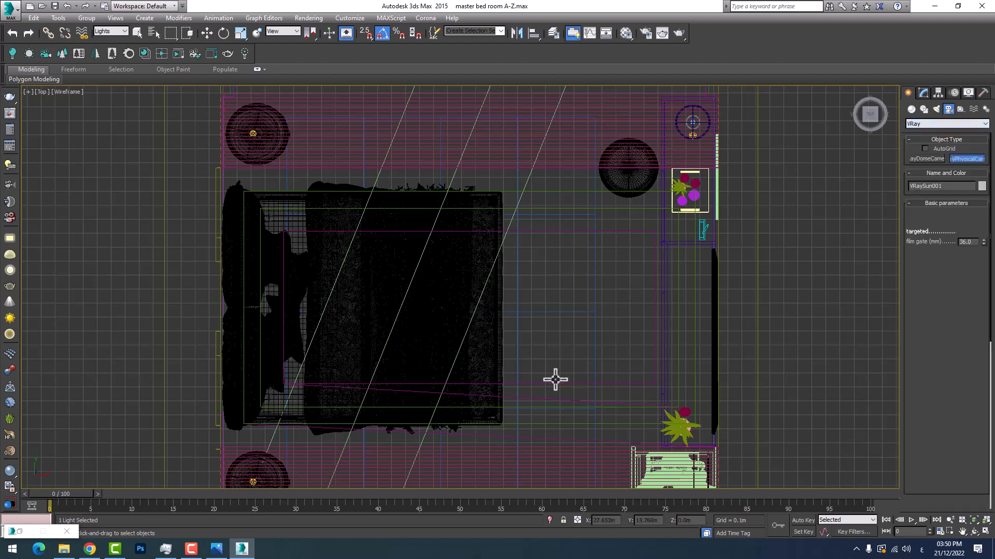
{"action": "middle_click_drag", "start_coordinate": [701, 300], "coordinate": [593, 319]}
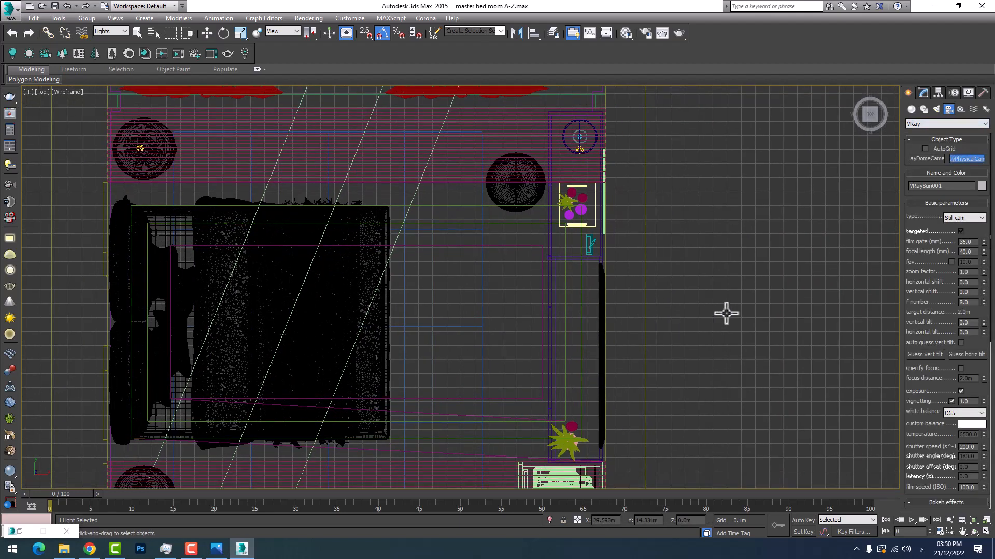
{"action": "left_click_drag", "start_coordinate": [704, 309], "coordinate": [23, 307]}
Restore the four-view layout, show the camera's view in the Perspective viewport and raise the camera to about Z 0.33 m
{"action": "left_click", "coordinate": [984, 531]}
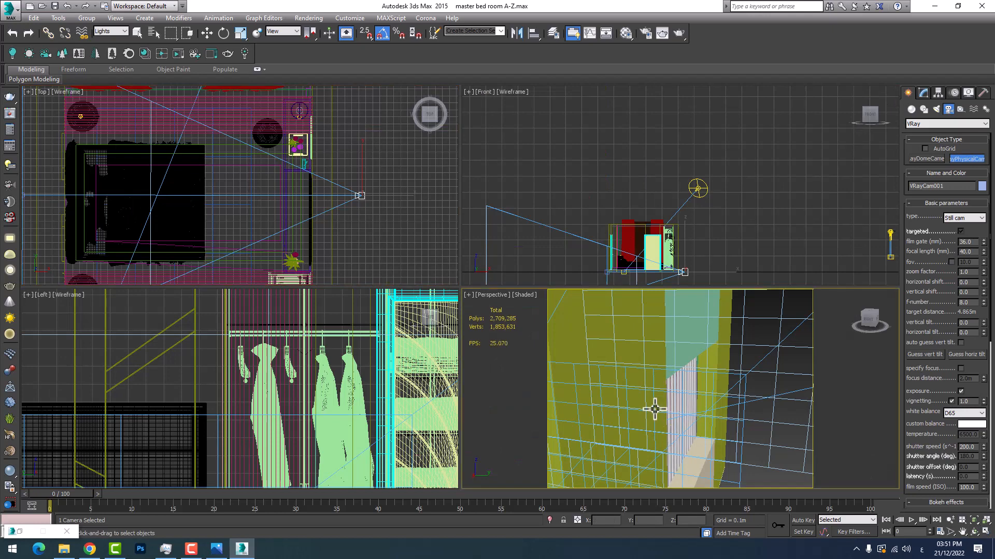
{"action": "key", "text": "c"}
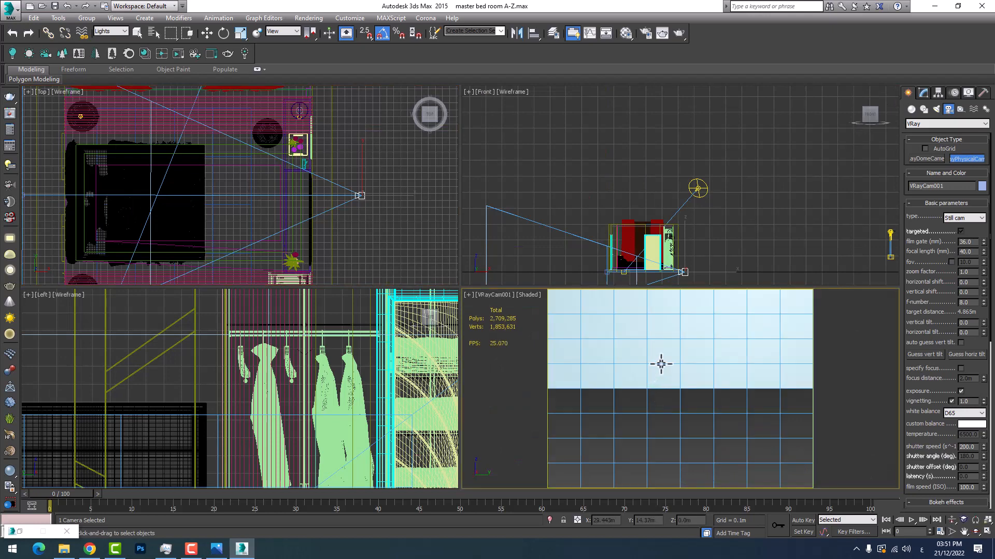
{"action": "middle_click_drag", "start_coordinate": [660, 364], "coordinate": [658, 384]}
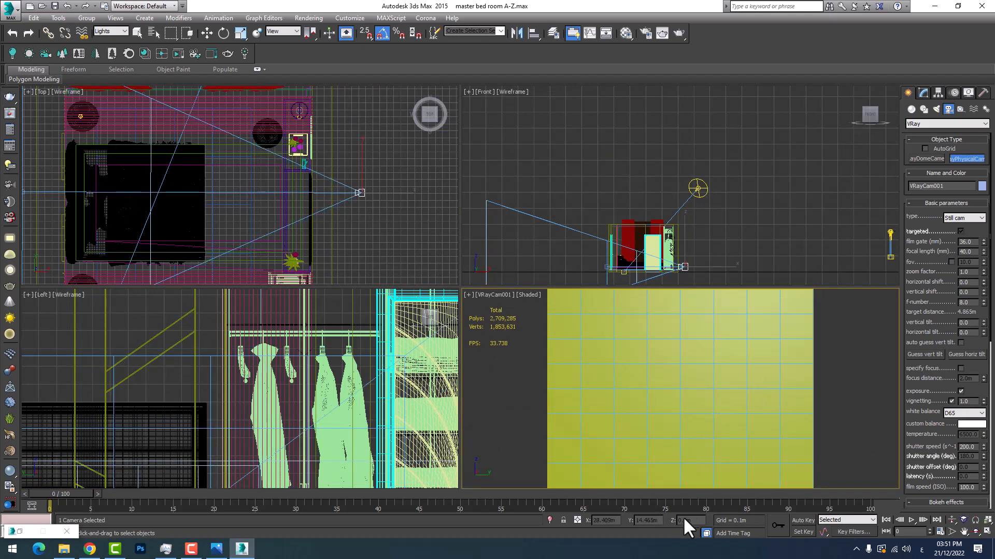
{"action": "key", "text": "w"}
Enable clipping on the VRay camera with the near plane at 0.74 m and the far plane at 25 m
{"action": "left_click", "coordinate": [922, 92]}
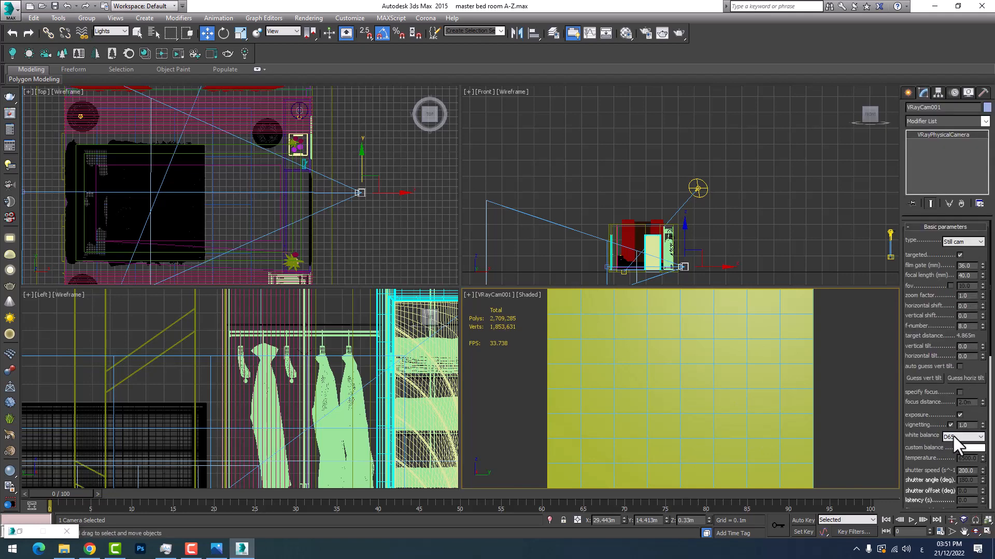
{"action": "scroll", "coordinate": [927, 456], "scroll_direction": "down", "scroll_amount": 10}
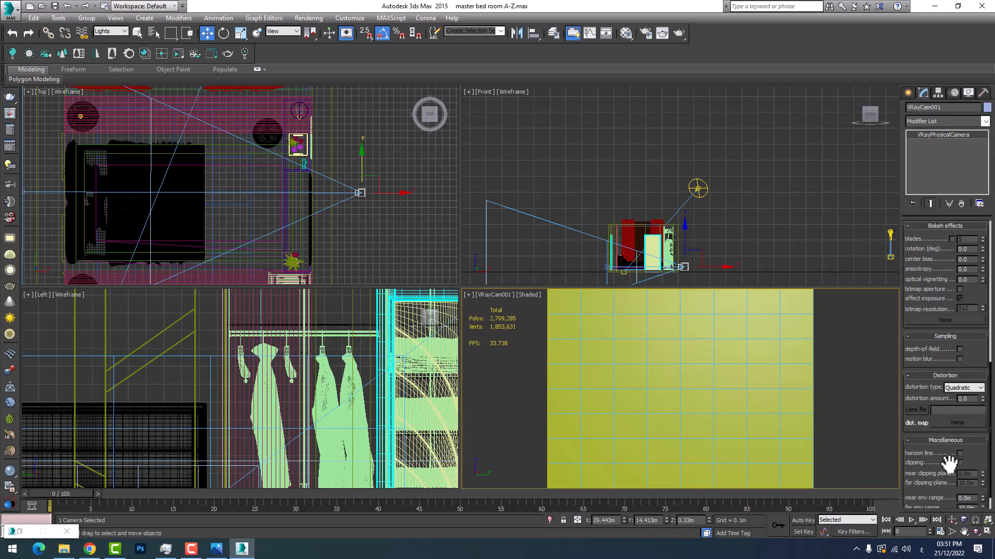
{"action": "left_click", "coordinate": [959, 462]}
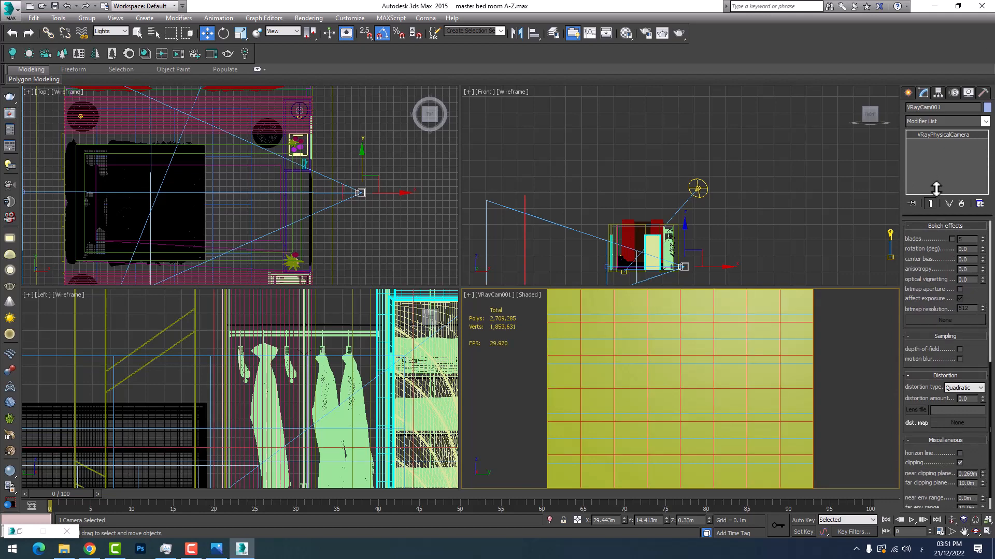
{"action": "mouse_move", "coordinate": [992, 522]}
{"action": "left_mouse_down"}
{"action": "mouse_move", "coordinate": [992, 50]}
{"action": "mouse_move", "coordinate": [990, 486]}
{"action": "mouse_move", "coordinate": [977, 267]}
{"action": "mouse_move", "coordinate": [990, 522]}
{"action": "left_mouse_up"}
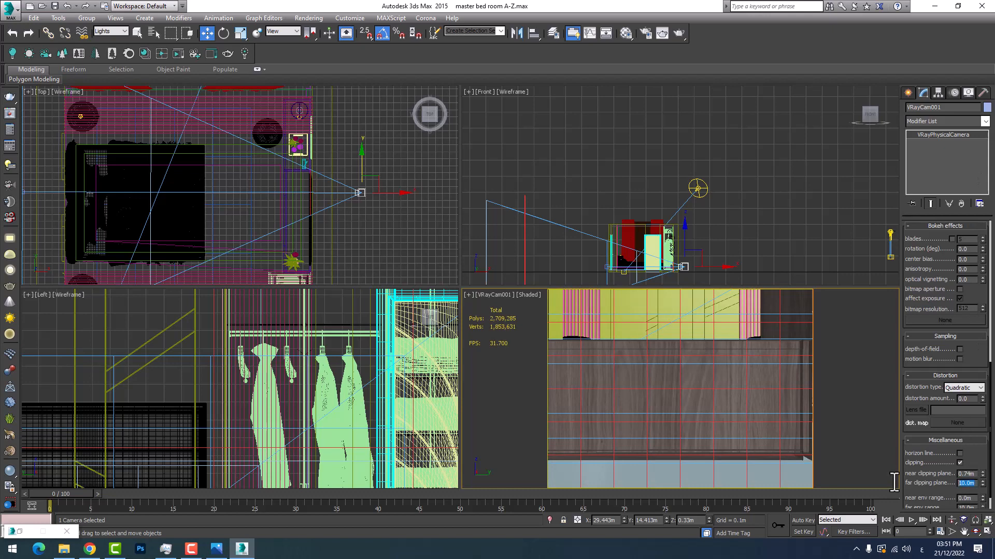
{"action": "type", "text": "25"}
{"action": "key", "text": "Return"}
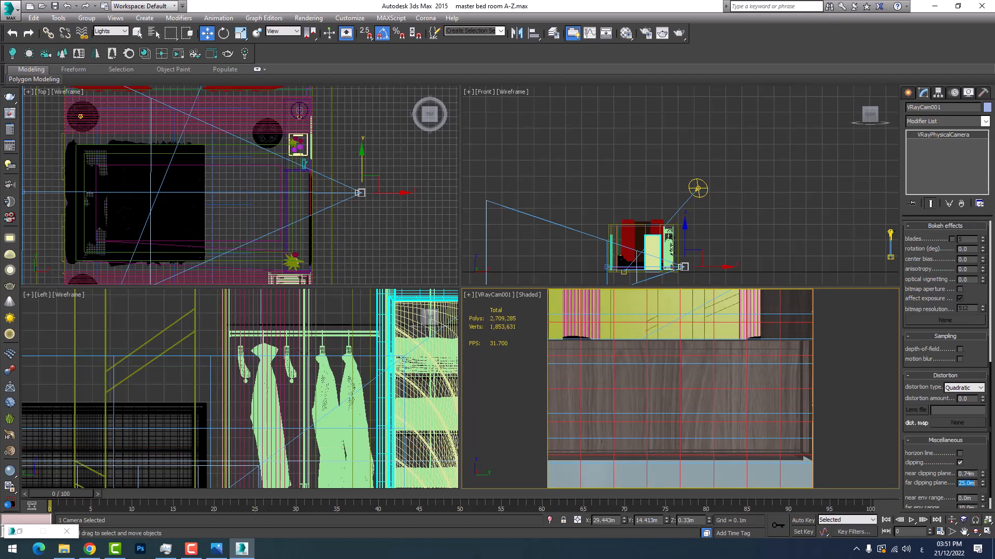
Raise the camera's framing so that it shows the whole bed, and reset the selection filter to All
{"action": "middle_click_drag", "start_coordinate": [666, 371], "coordinate": [671, 395]}
{"action": "left_click", "coordinate": [782, 436]}
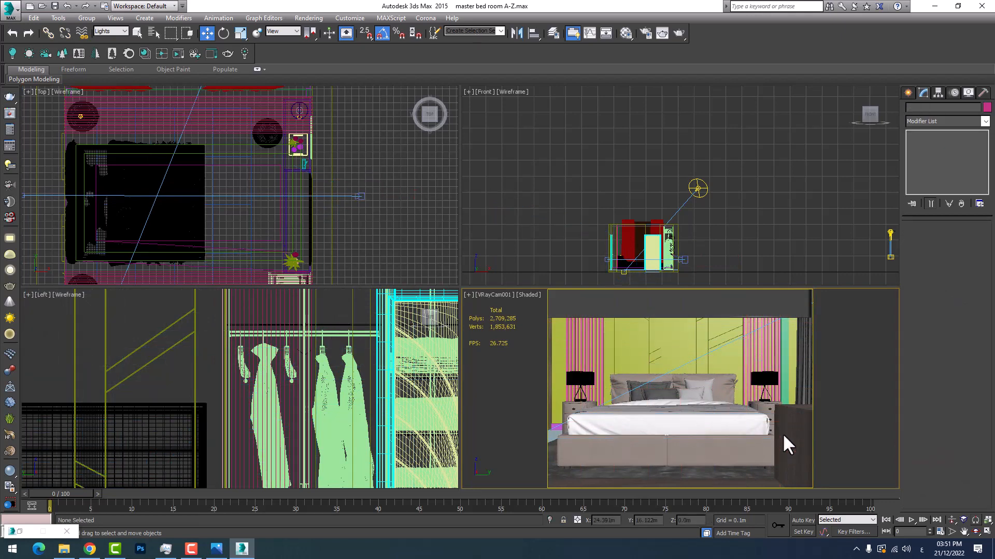
{"action": "left_click", "coordinate": [104, 30]}
{"action": "left_click", "coordinate": [109, 38]}
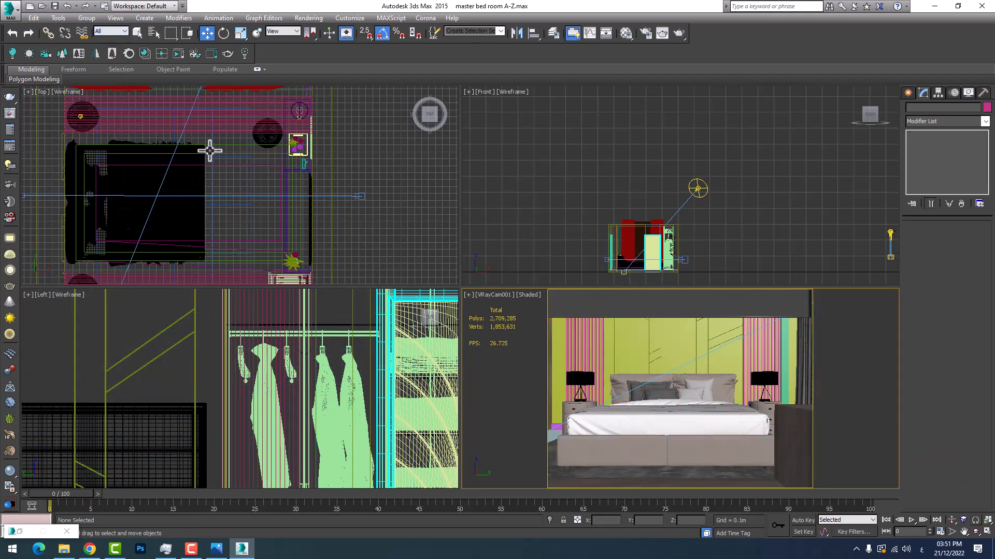
Select the dark cabinet and the decor group beside the television in the Top view and hide them from the camera's view
{"action": "scroll", "coordinate": [310, 144], "scroll_direction": "up", "scroll_amount": 5}
{"action": "left_click", "coordinate": [290, 147]}
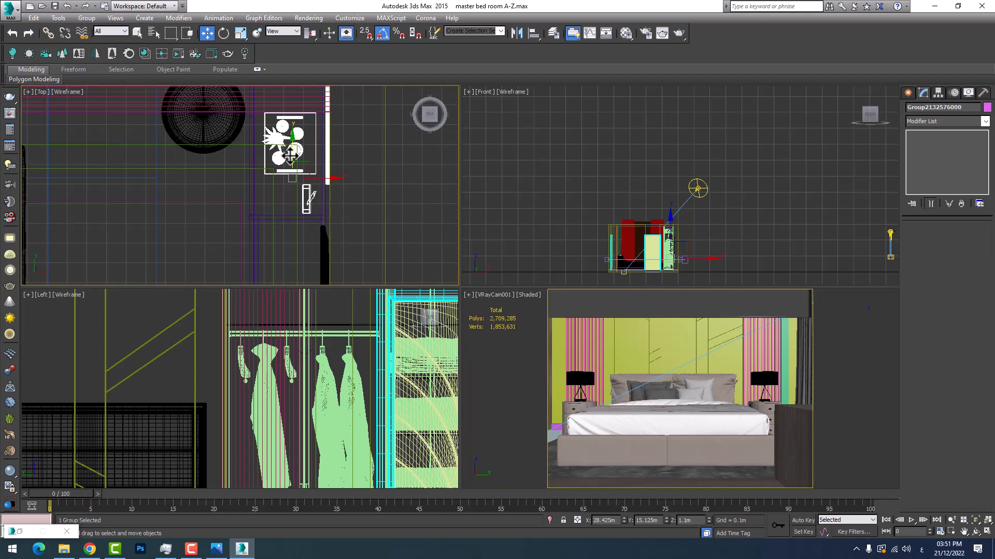
{"action": "middle_click_drag", "start_coordinate": [287, 200], "coordinate": [280, 228]}
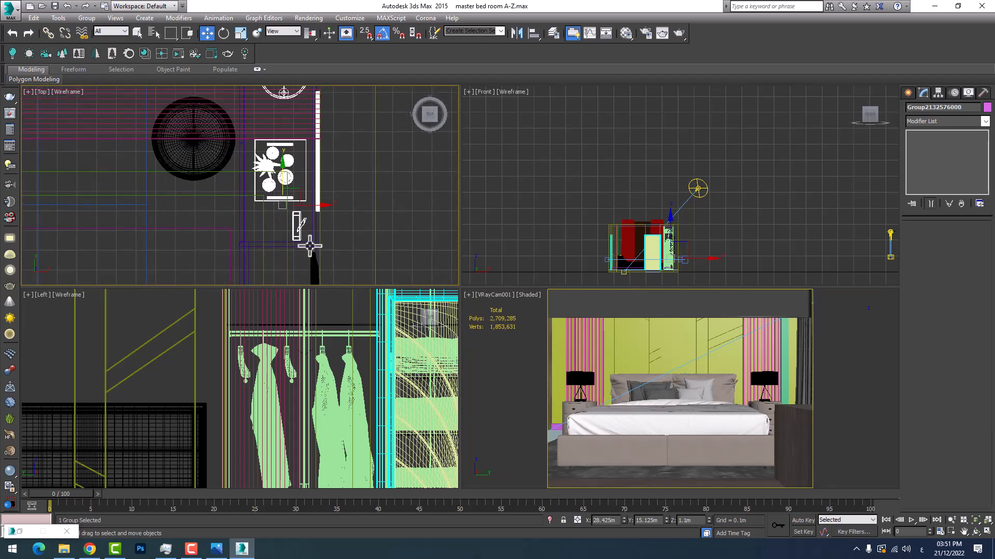
{"action": "scroll", "coordinate": [276, 255], "scroll_direction": "up", "scroll_amount": 5}
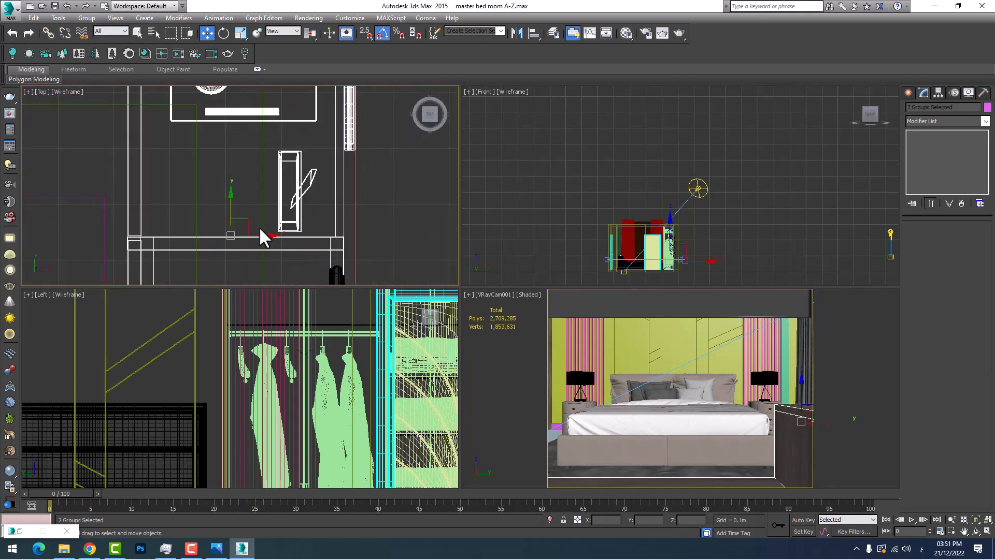
{"action": "right_click", "coordinate": [259, 227]}
{"action": "left_click", "coordinate": [284, 195]}
{"action": "scroll", "coordinate": [287, 209], "scroll_direction": "down", "scroll_amount": 3}
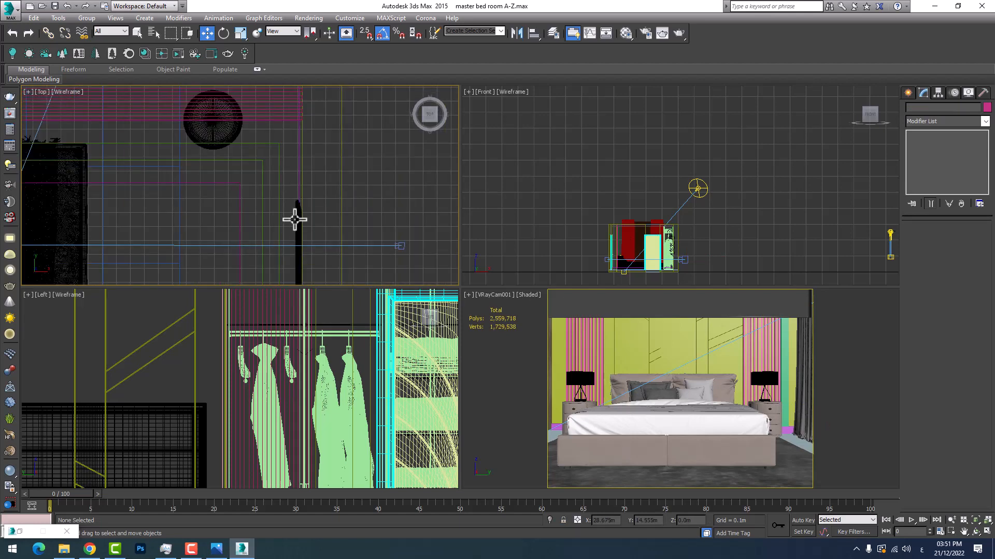
Hide the SAMSUNG 65 television and the wardrobe with the hanging clothes, picking both in the Top view
{"action": "left_click", "coordinate": [294, 220]}
{"action": "middle_click_drag", "start_coordinate": [254, 225], "coordinate": [260, 123]}
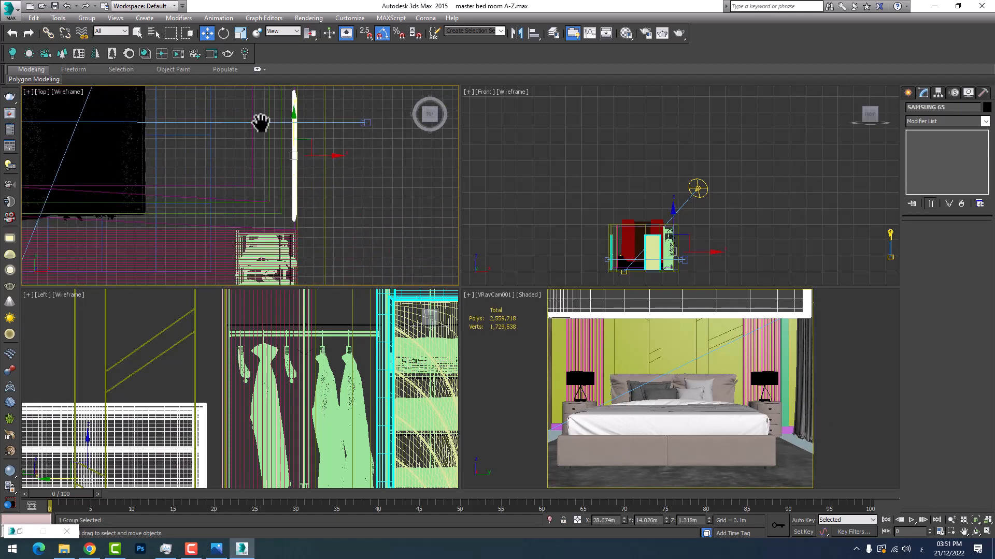
{"action": "left_click", "coordinate": [270, 213], "text": "ctrl"}
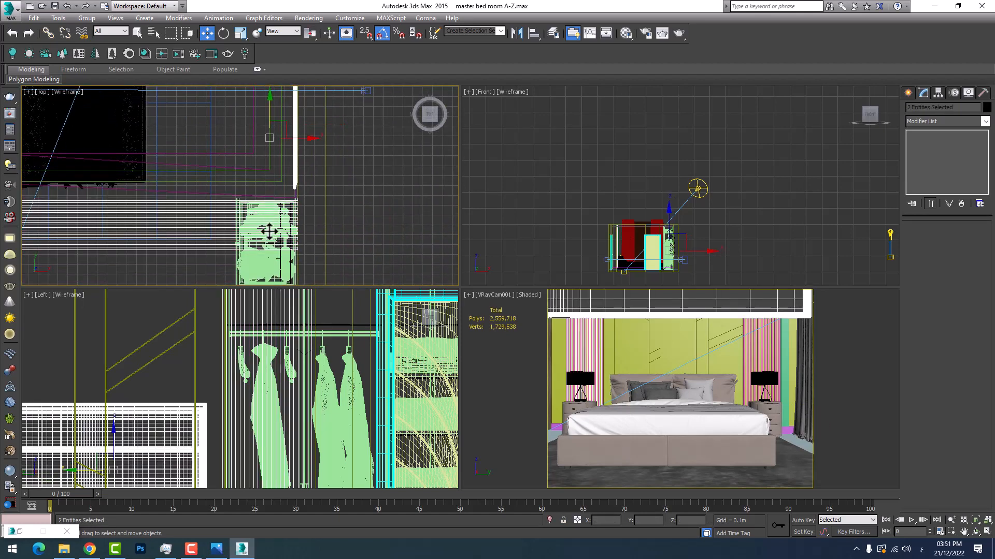
{"action": "key", "text": "ctrl+z"}
{"action": "left_click", "coordinate": [258, 255], "text": "ctrl"}
{"action": "right_click", "coordinate": [257, 255]}
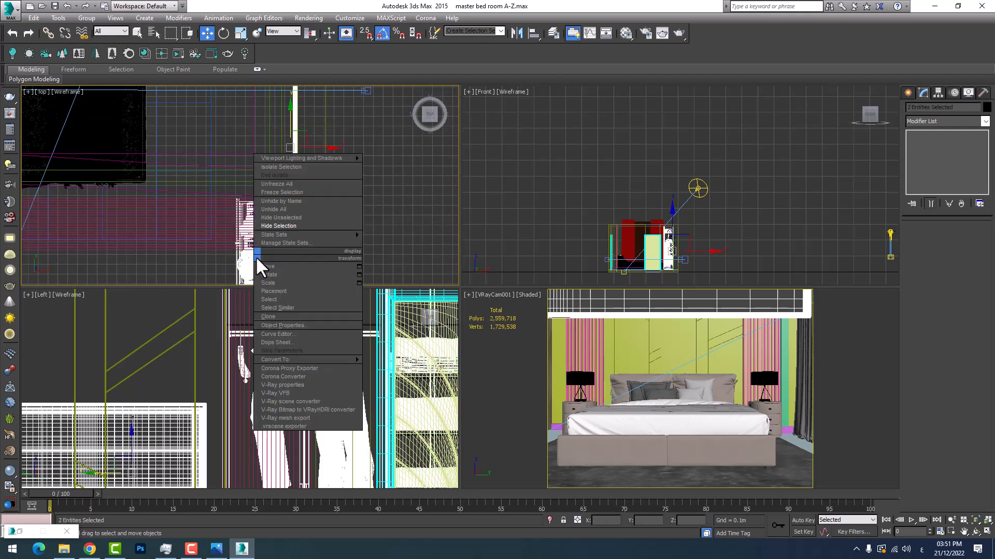
{"action": "left_click", "coordinate": [277, 227]}
Select the seven VRayLights left inside the wardrobe area in the Top view and hide them
{"action": "middle_click_drag", "start_coordinate": [285, 192], "coordinate": [291, 68]}
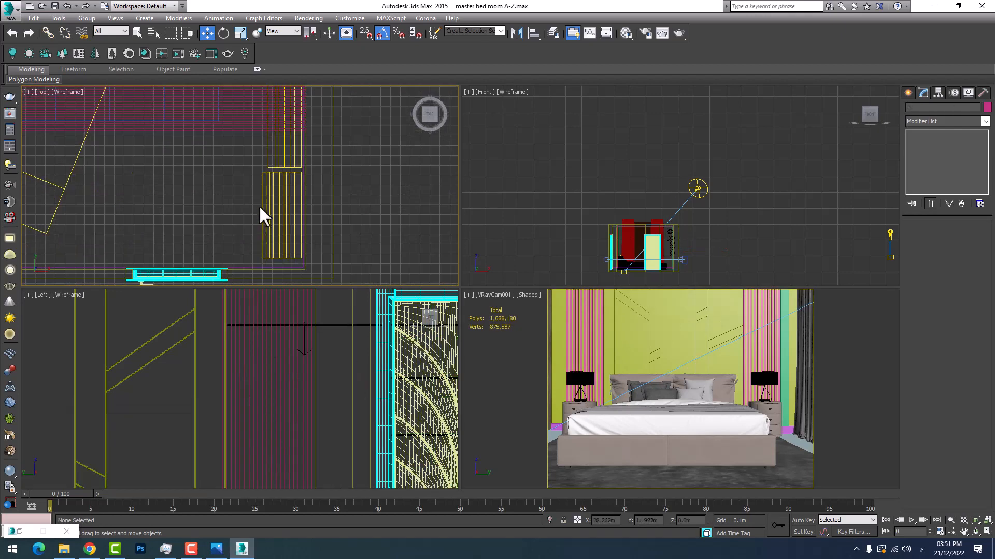
{"action": "scroll", "coordinate": [260, 204], "scroll_direction": "up", "scroll_amount": 2}
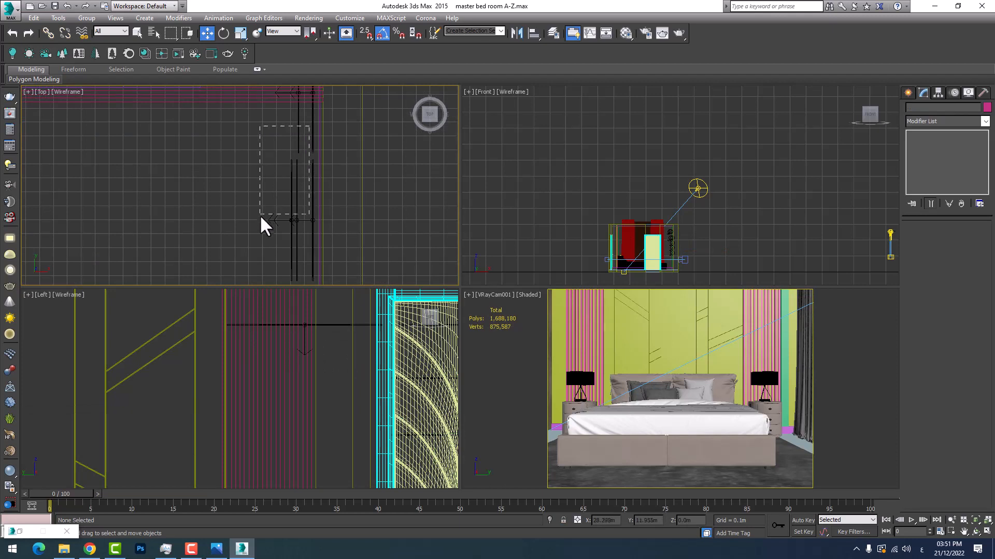
{"action": "left_click_drag", "start_coordinate": [253, 233], "coordinate": [254, 234]}
{"action": "middle_click_drag", "start_coordinate": [318, 116], "coordinate": [309, 142]}
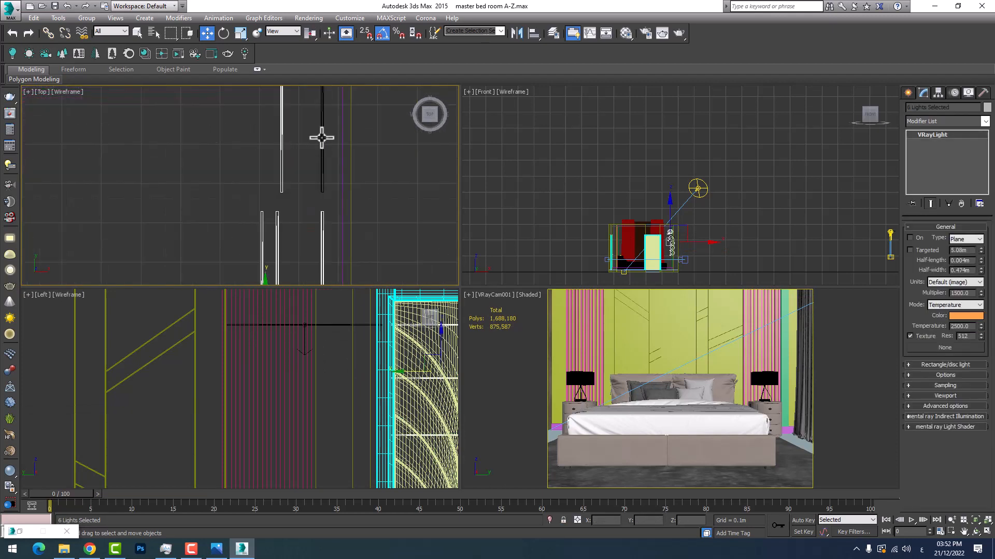
{"action": "left_click_drag", "start_coordinate": [329, 136], "coordinate": [267, 174], "text": "ctrl"}
{"action": "right_click", "coordinate": [268, 173]}
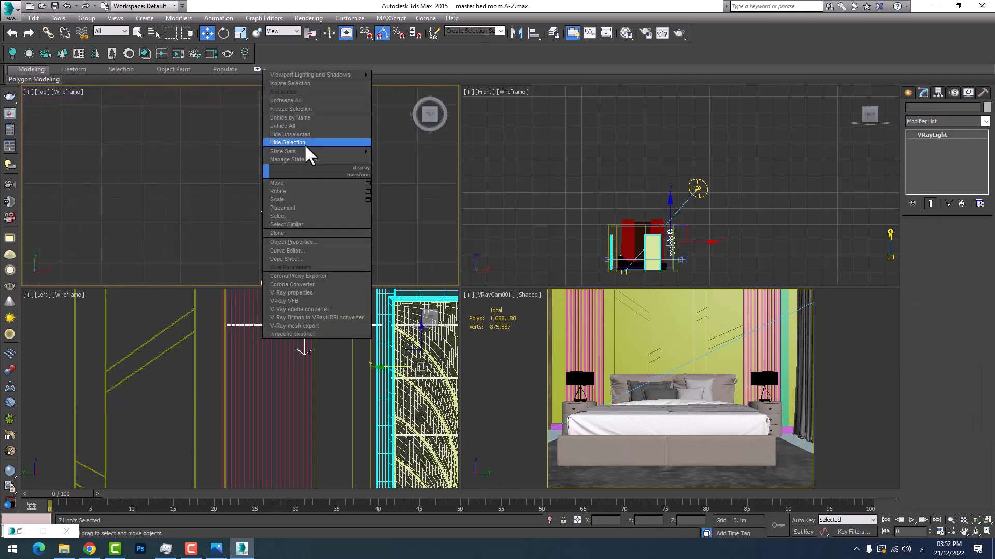
{"action": "left_click", "coordinate": [304, 143]}
{"action": "scroll", "coordinate": [281, 177], "scroll_direction": "down", "scroll_amount": 4}
{"action": "scroll", "coordinate": [290, 157], "scroll_direction": "down", "scroll_amount": 6}
Activate the camera view and select the rug, the floor and the sheer window curtain in turn to examine them
{"action": "right_click", "coordinate": [659, 381]}
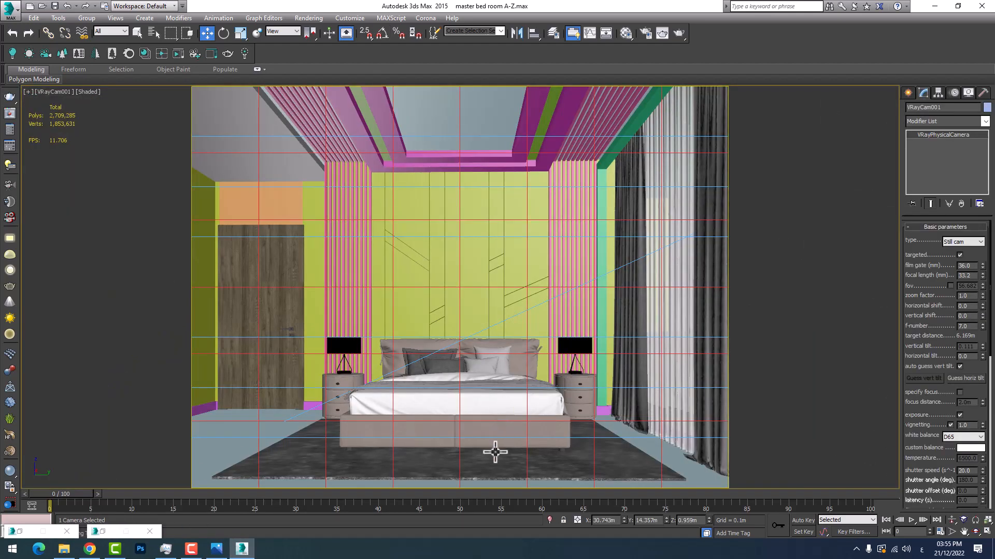
{"action": "left_click", "coordinate": [495, 452]}
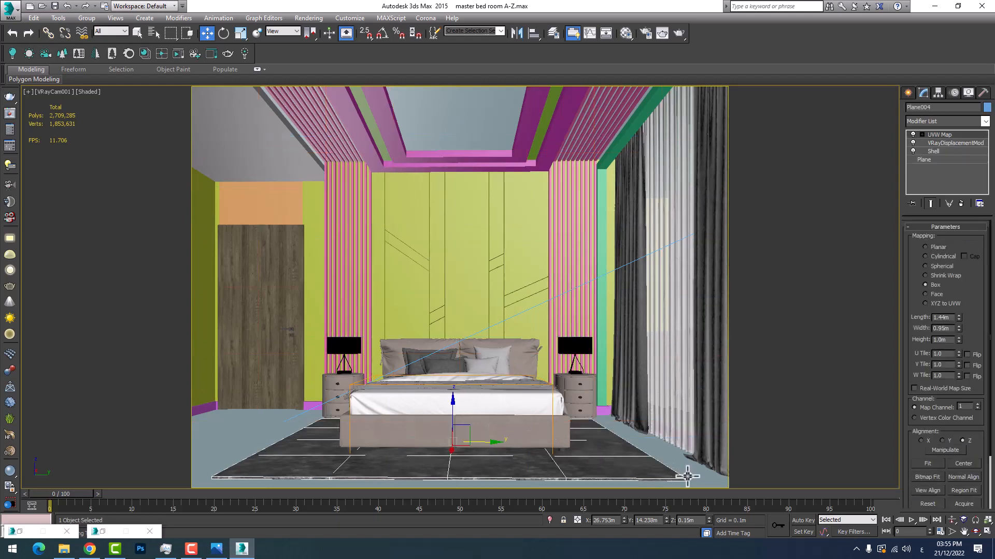
{"action": "left_click", "coordinate": [688, 475]}
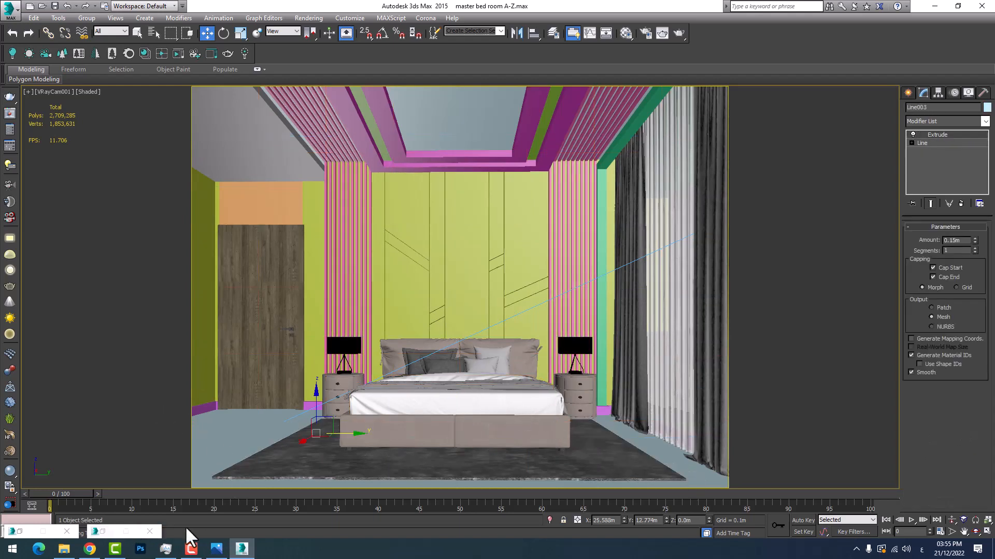
{"action": "left_click", "coordinate": [308, 18]}
{"action": "left_click", "coordinate": [658, 365]}
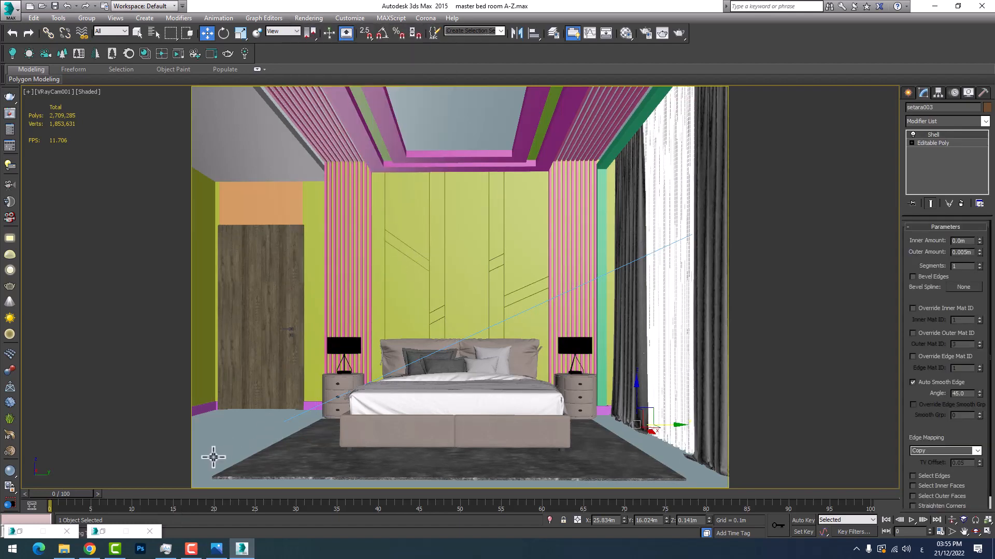
Enable Override mtl in the V-Ray global switches of Render Setup and assign a VRayMtl as the override material
{"action": "key", "text": "F10"}
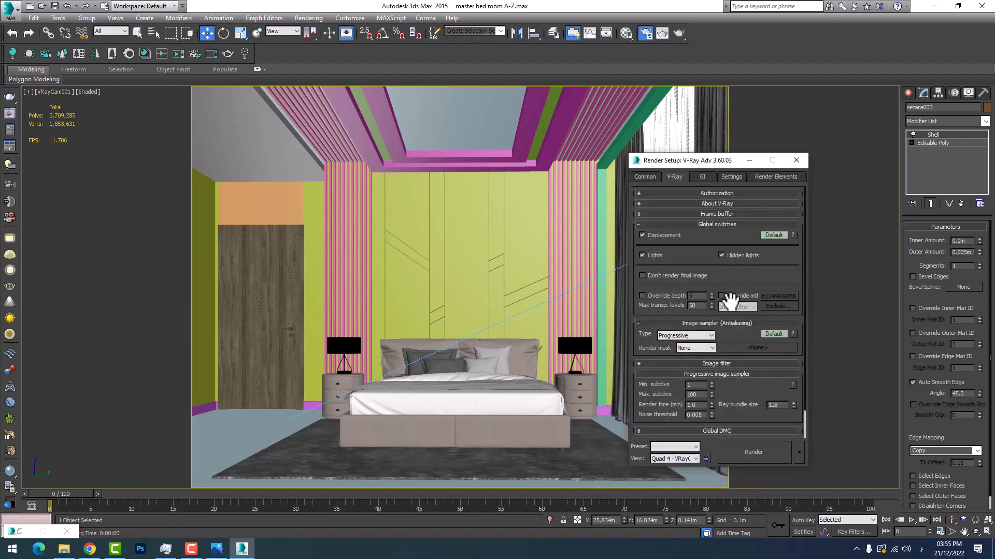
{"action": "left_click", "coordinate": [771, 294]}
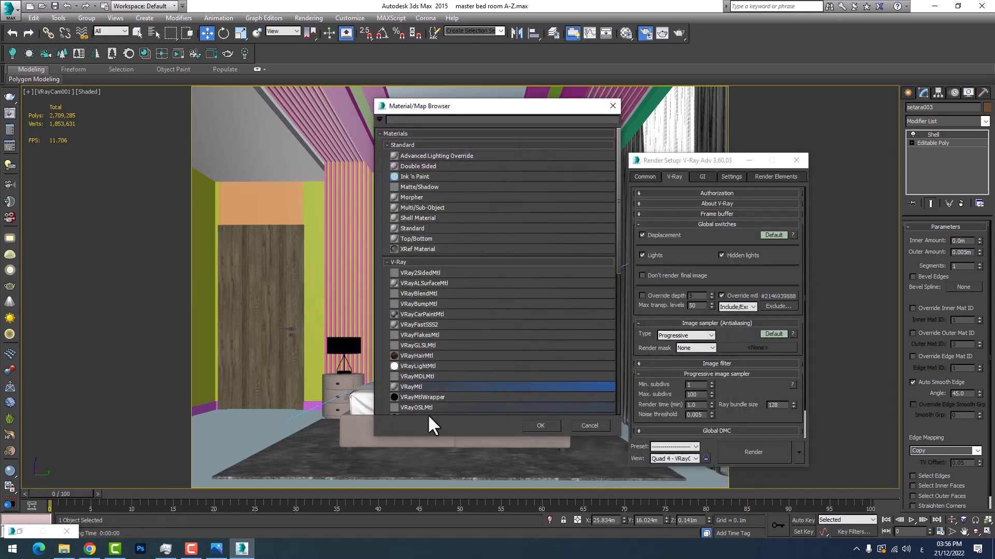
{"action": "double_click", "coordinate": [421, 386]}
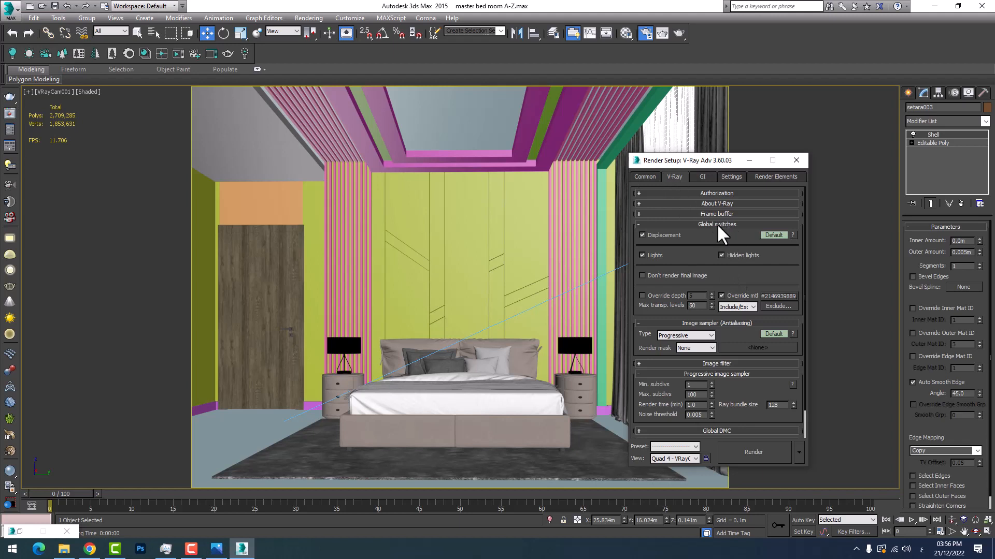
{"action": "left_click", "coordinate": [722, 296]}
{"action": "left_click", "coordinate": [722, 296]}
{"action": "left_click", "coordinate": [780, 297]}
{"action": "left_click", "coordinate": [589, 426]}
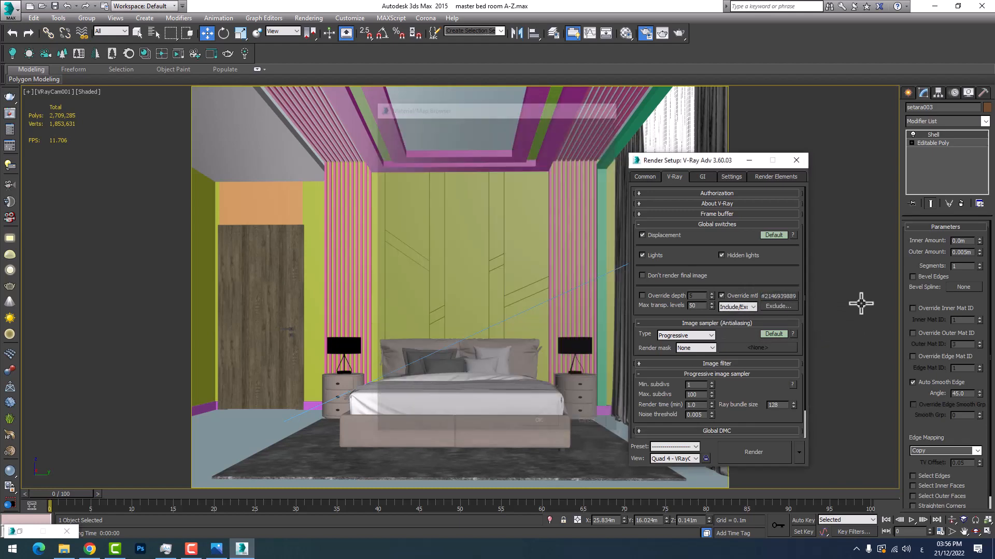
Clear the current override material and assign a new VRayMtl in its place
{"action": "right_click", "coordinate": [783, 296]}
{"action": "left_click", "coordinate": [807, 322]}
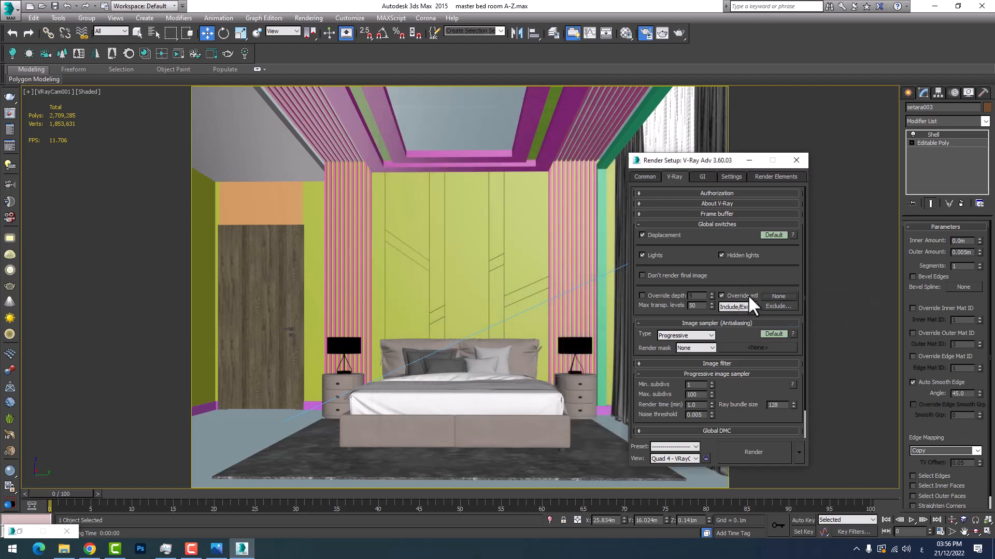
{"action": "left_click", "coordinate": [777, 297]}
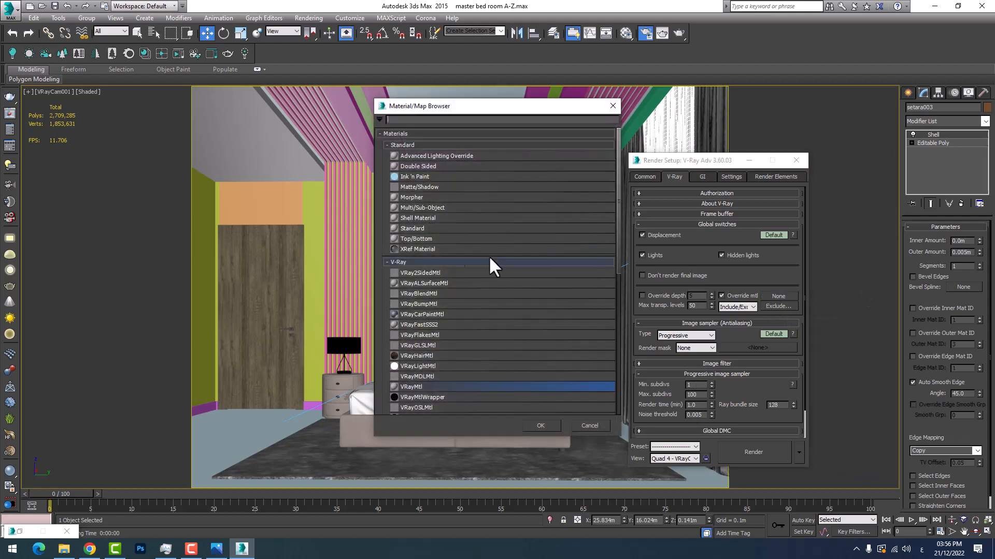
{"action": "double_click", "coordinate": [424, 387]}
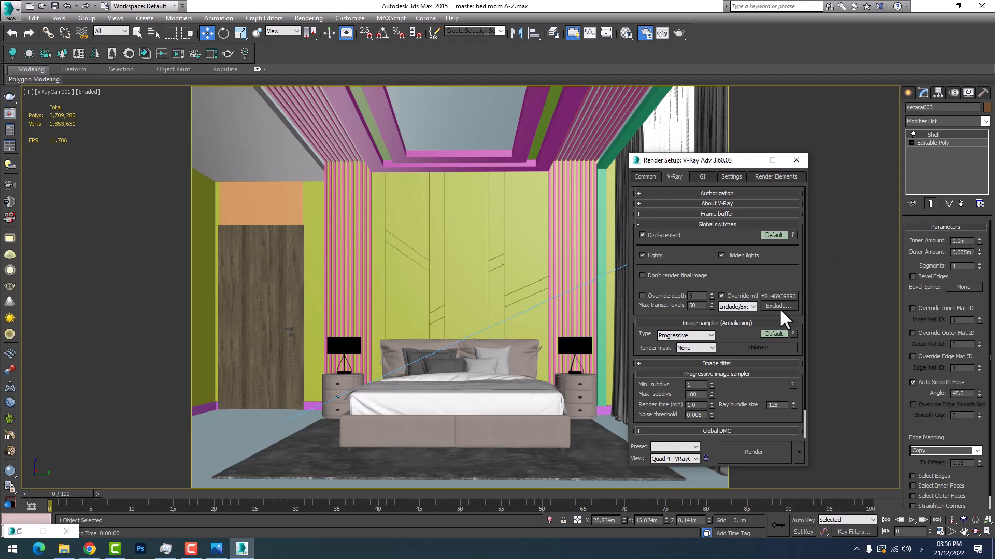
Review the scene objects available for exclusion from the material override, without excluding any
{"action": "left_click", "coordinate": [779, 307]}
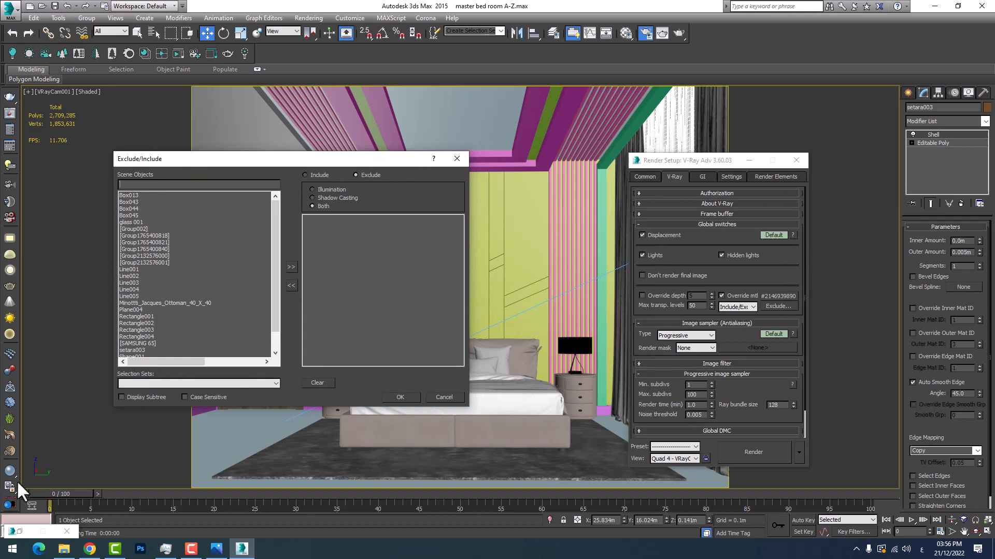
{"action": "left_click", "coordinate": [625, 33]}
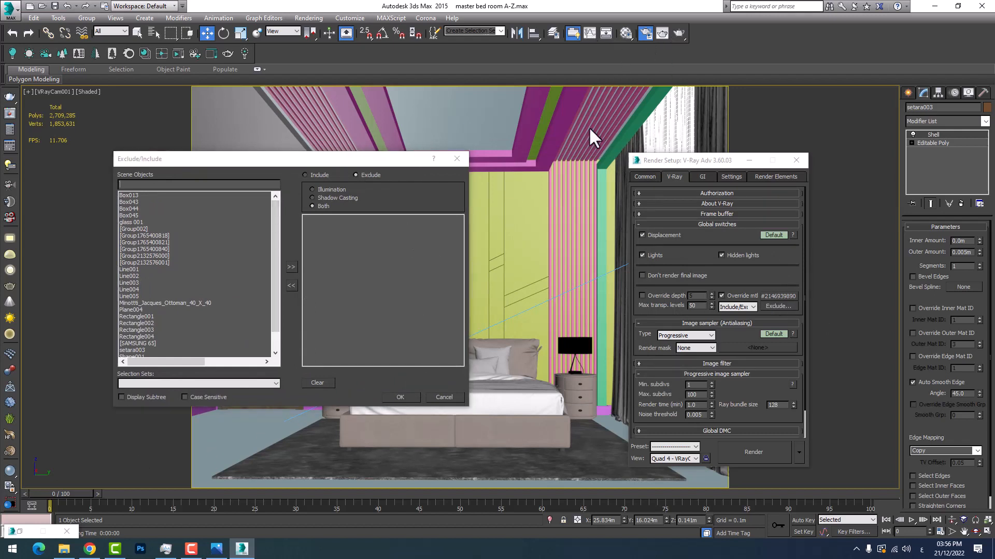
{"action": "left_click", "coordinate": [456, 158]}
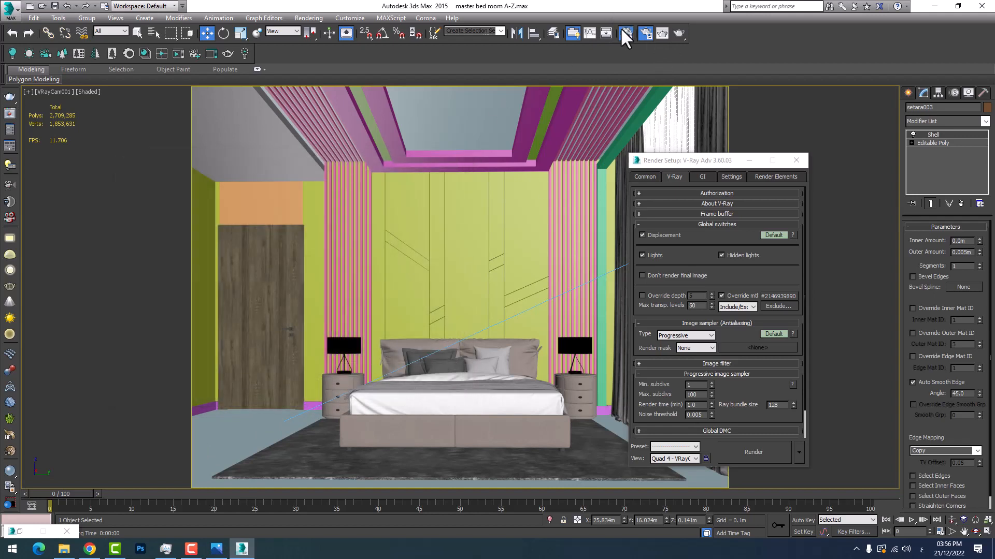
Convert the first Material Editor sample to a VRayMtl, check its enlarged preview and minimize the editor
{"action": "key", "text": "m"}
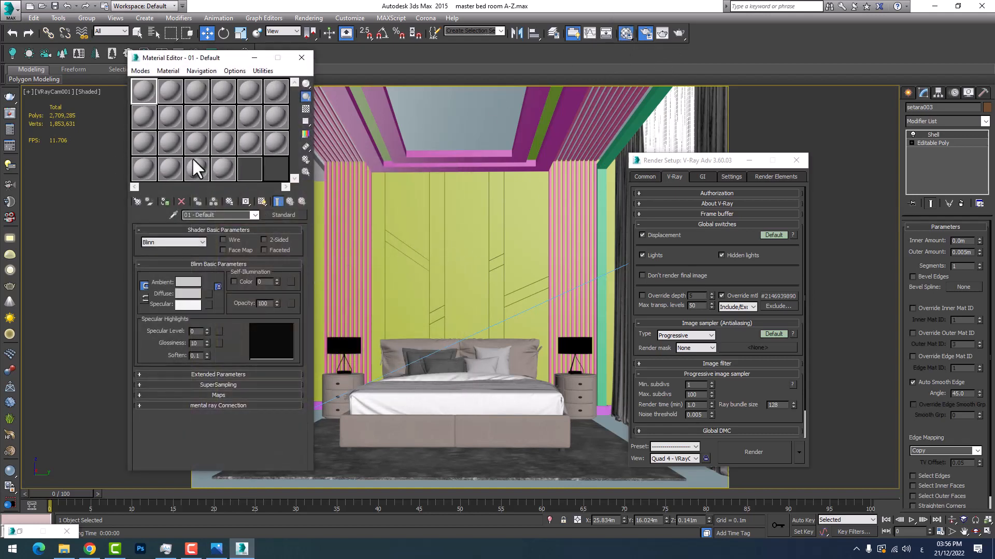
{"action": "left_click", "coordinate": [283, 216]}
{"action": "double_click", "coordinate": [411, 387]}
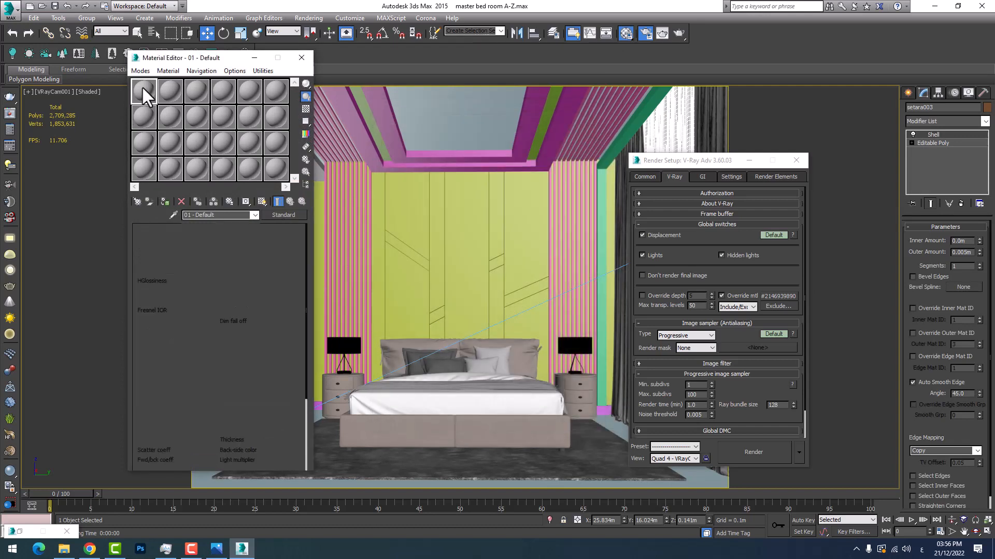
{"action": "double_click", "coordinate": [145, 92]}
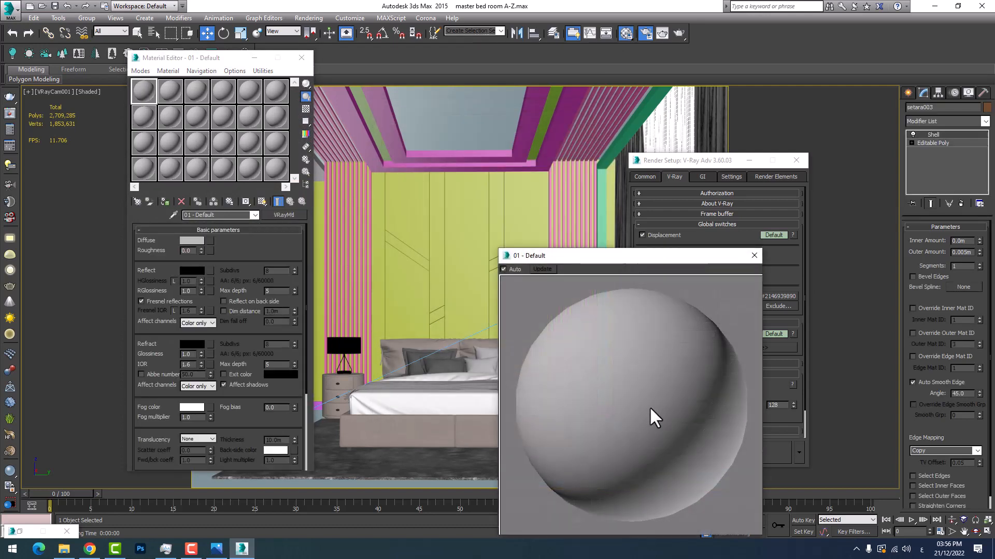
{"action": "left_click", "coordinate": [177, 96]}
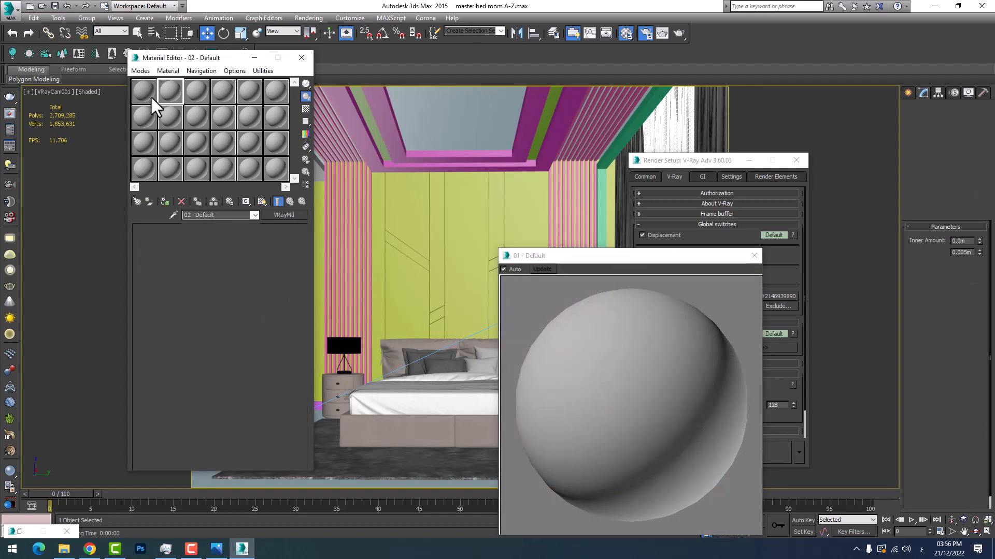
{"action": "left_click", "coordinate": [753, 256]}
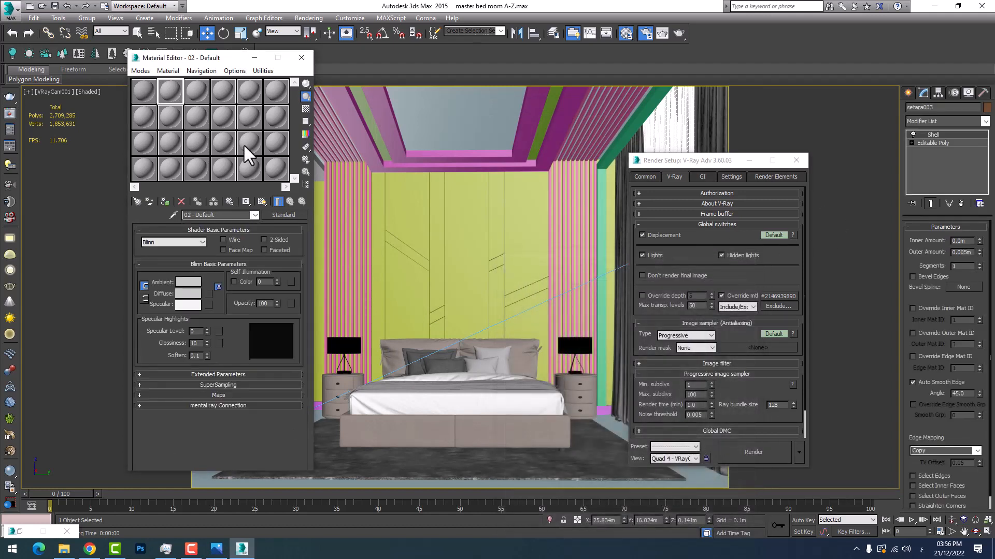
{"action": "left_click", "coordinate": [143, 91]}
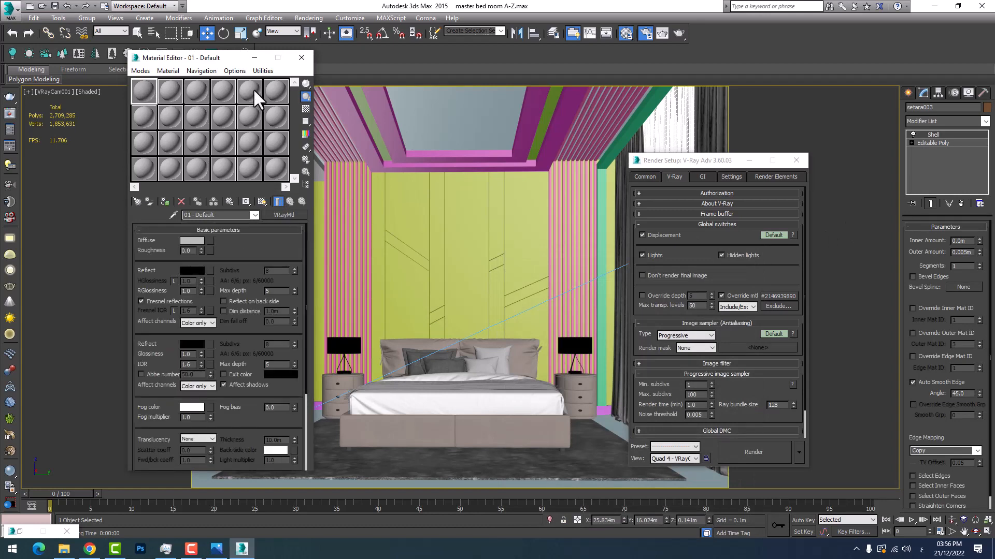
{"action": "left_click", "coordinate": [254, 58]}
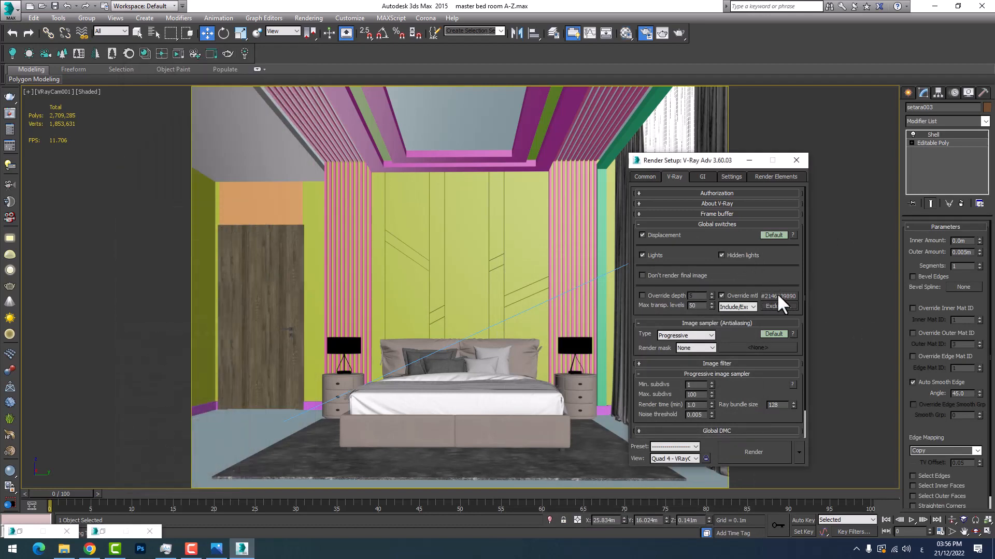
Load the override VRayMtl into the first Material Editor sample as an instance and minimize the editor
{"action": "left_click", "coordinate": [108, 534]}
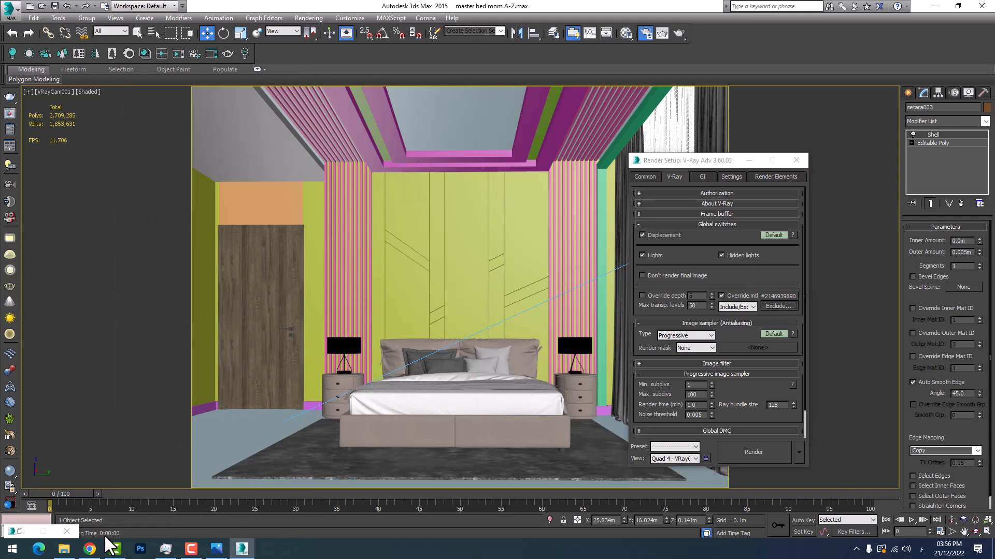
{"action": "left_click_drag", "start_coordinate": [777, 296], "coordinate": [143, 93]}
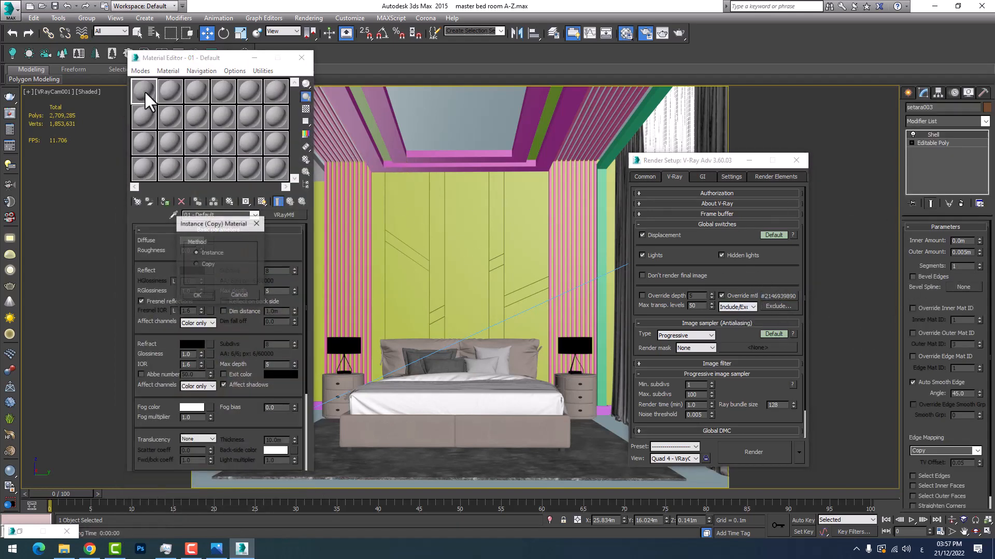
{"action": "left_click", "coordinate": [197, 296]}
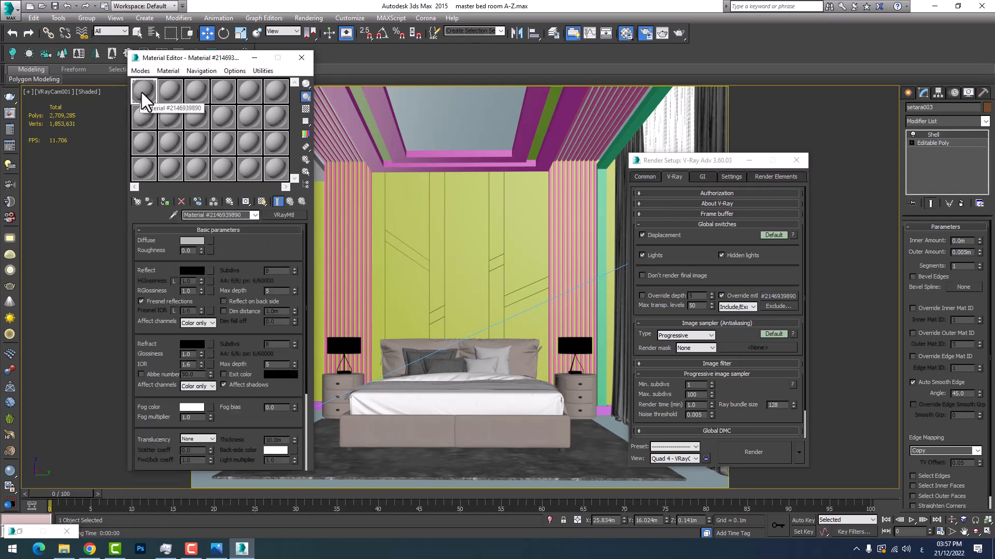
{"action": "mouse_move", "coordinate": [144, 96]}
{"action": "left_mouse_down"}
{"action": "mouse_move", "coordinate": [152, 98]}
{"action": "mouse_move", "coordinate": [141, 97]}
{"action": "left_mouse_up"}
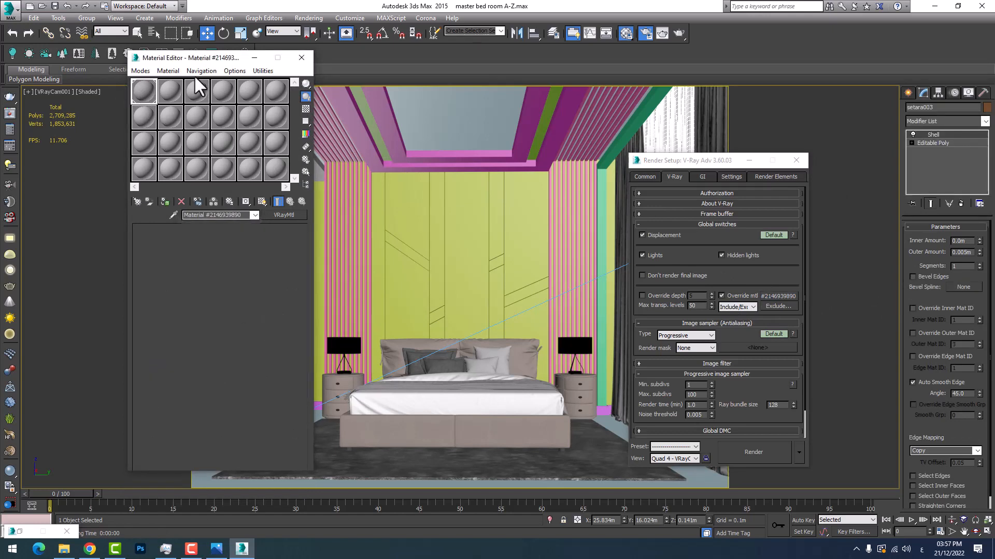
{"action": "left_click", "coordinate": [254, 57]}
{"action": "left_click", "coordinate": [749, 161]}
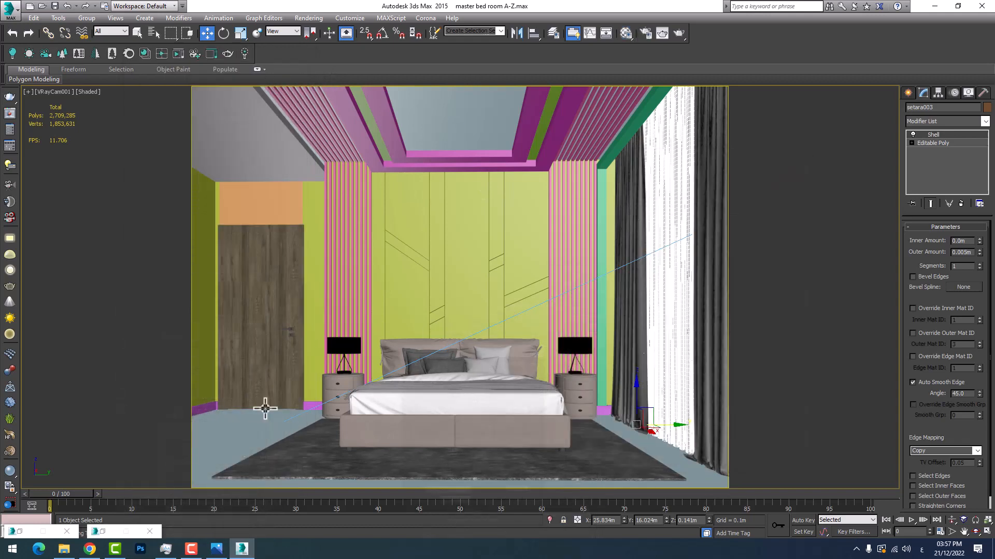
Run a test render of the camera view with the override material and cancel it after checking the lighting
{"action": "left_click", "coordinate": [189, 533]}
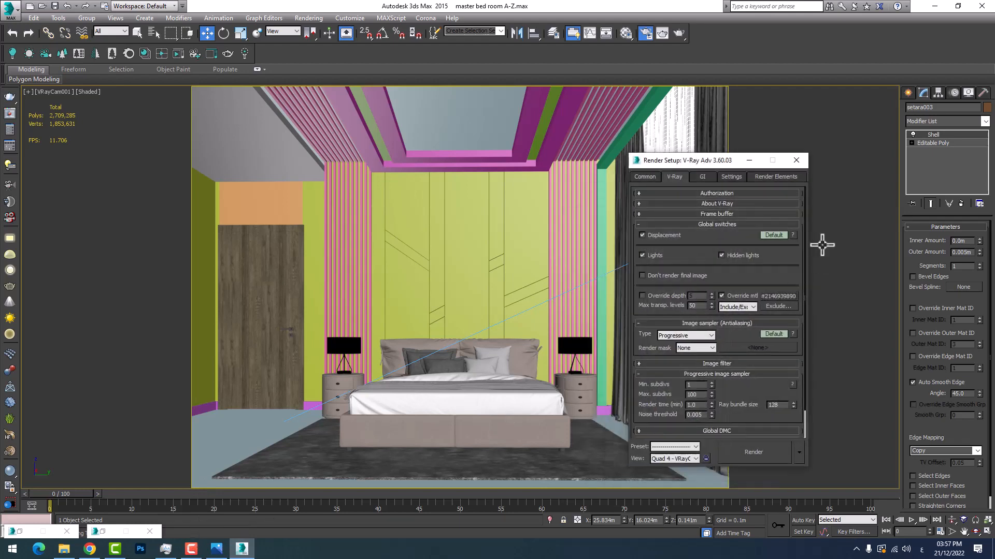
{"action": "left_click_drag", "start_coordinate": [692, 166], "coordinate": [798, 195]}
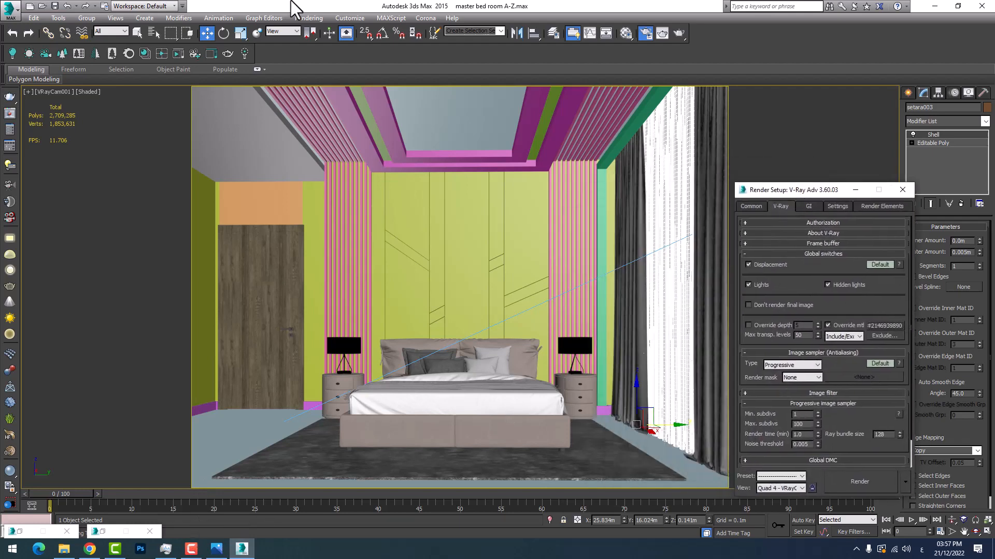
{"action": "left_click", "coordinate": [308, 18]}
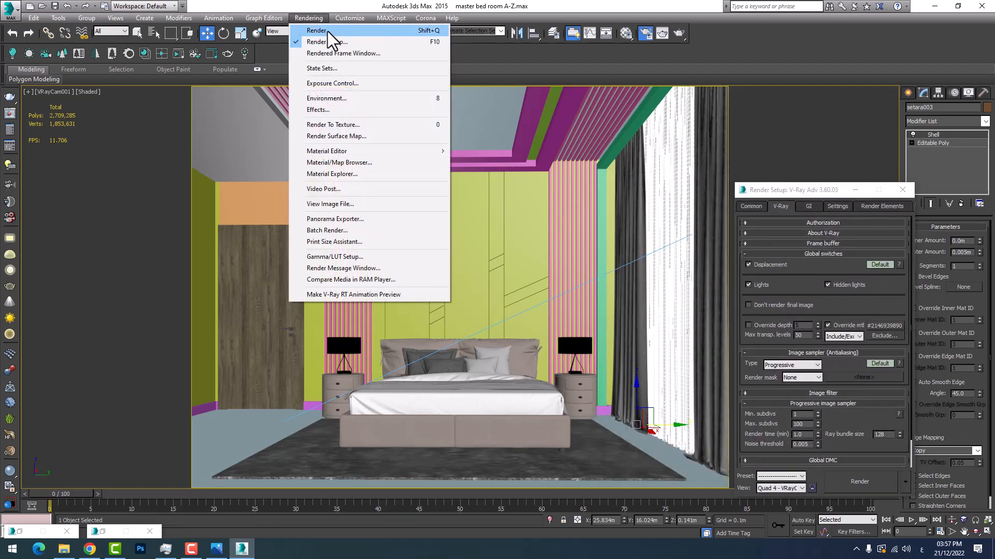
{"action": "left_click", "coordinate": [328, 32]}
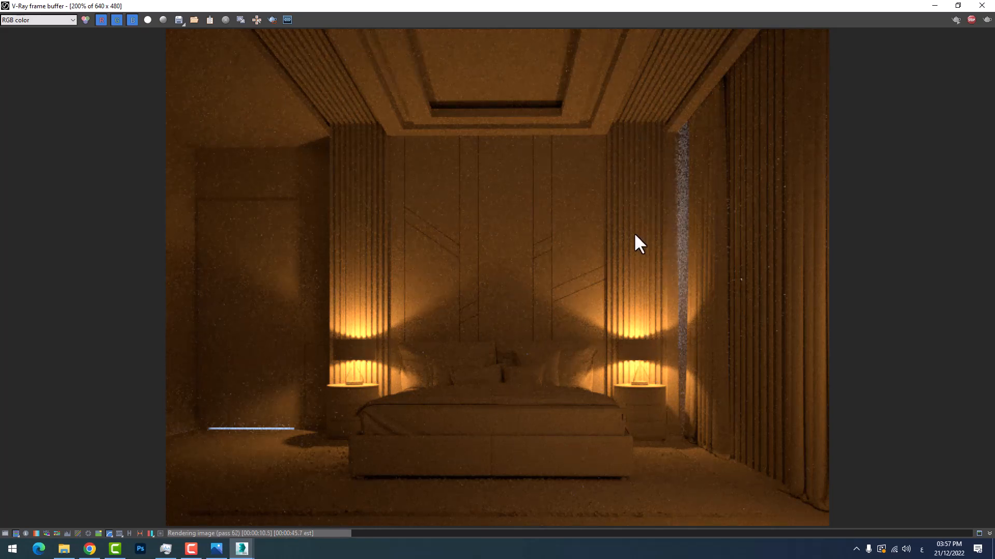
{"action": "left_click", "coordinate": [929, 5]}
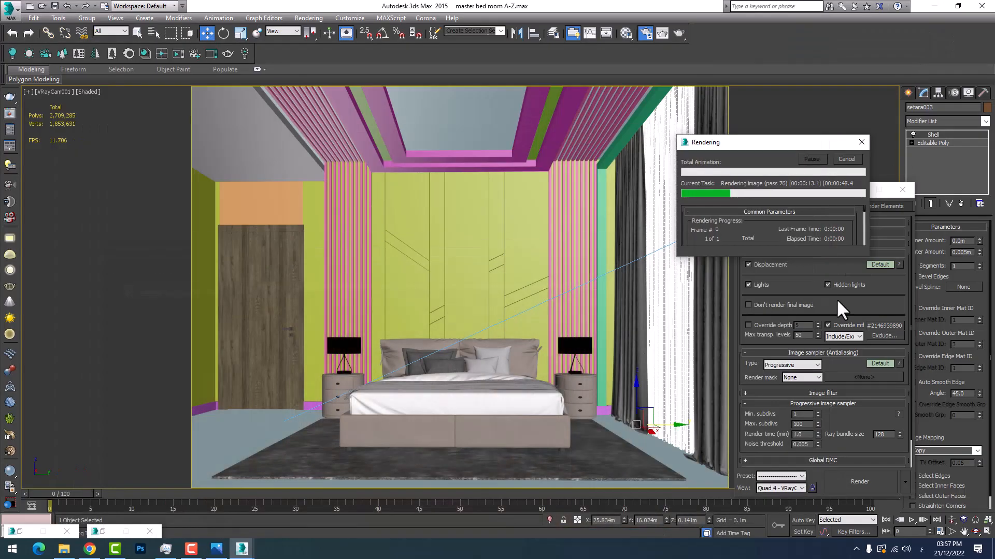
{"action": "left_click", "coordinate": [848, 162]}
{"action": "left_click_drag", "start_coordinate": [828, 190], "coordinate": [786, 157]}
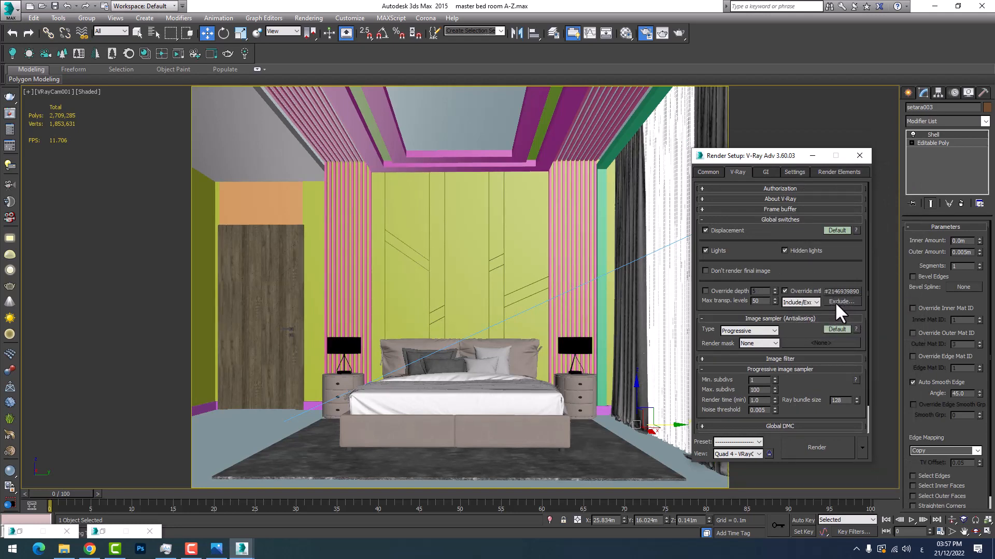
{"action": "left_click", "coordinate": [835, 301]}
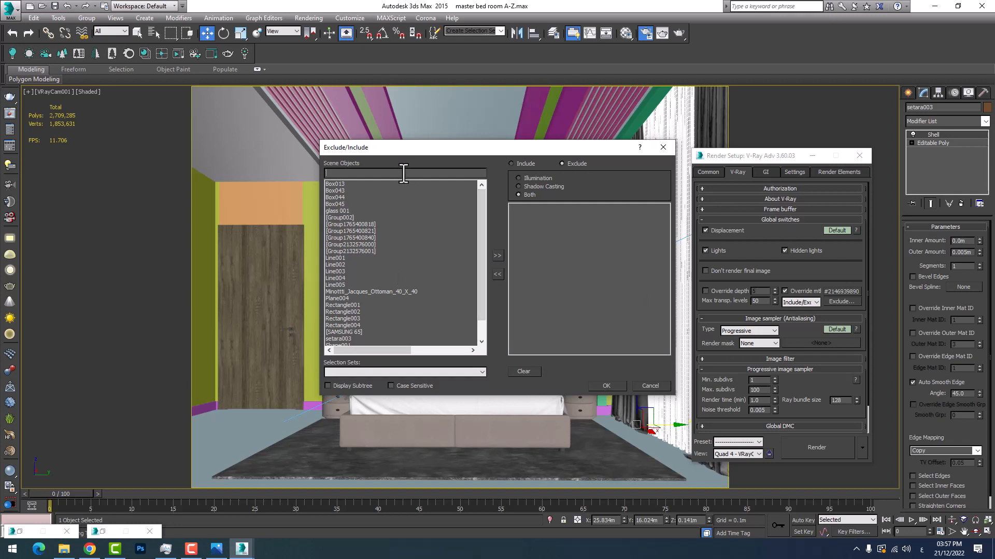
{"action": "scroll", "coordinate": [422, 231], "scroll_direction": "down", "scroll_amount": 1}
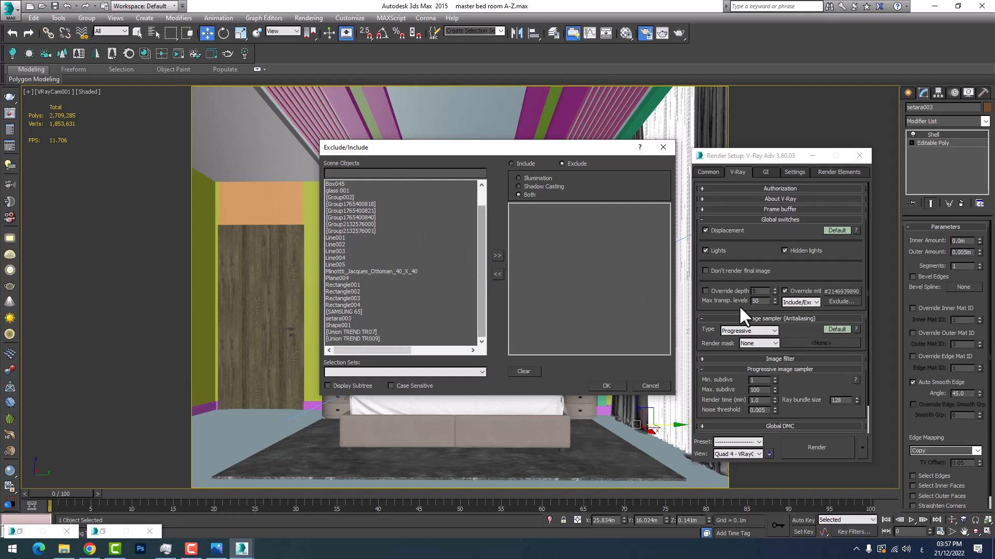
{"action": "left_click", "coordinate": [346, 318]}
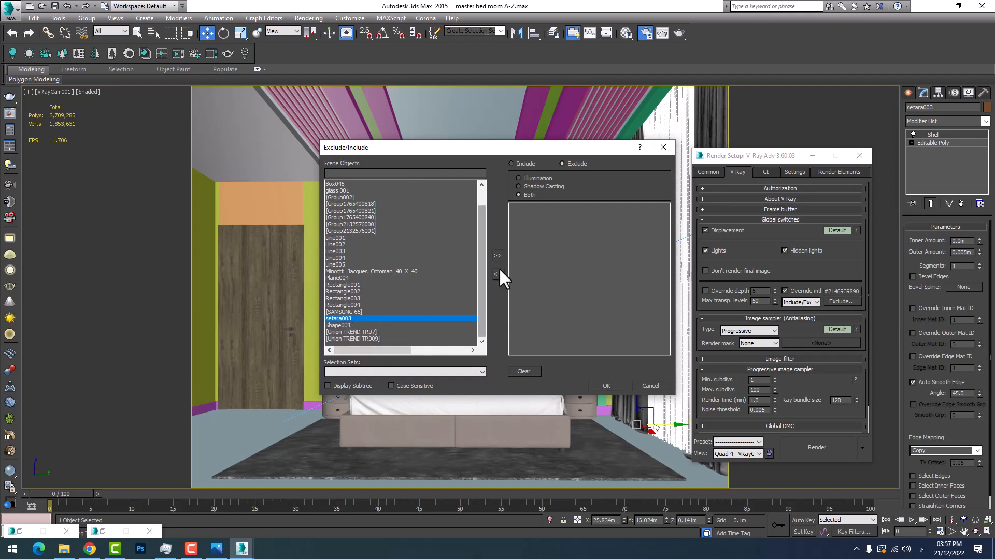
{"action": "left_click_drag", "start_coordinate": [533, 148], "coordinate": [409, 182]}
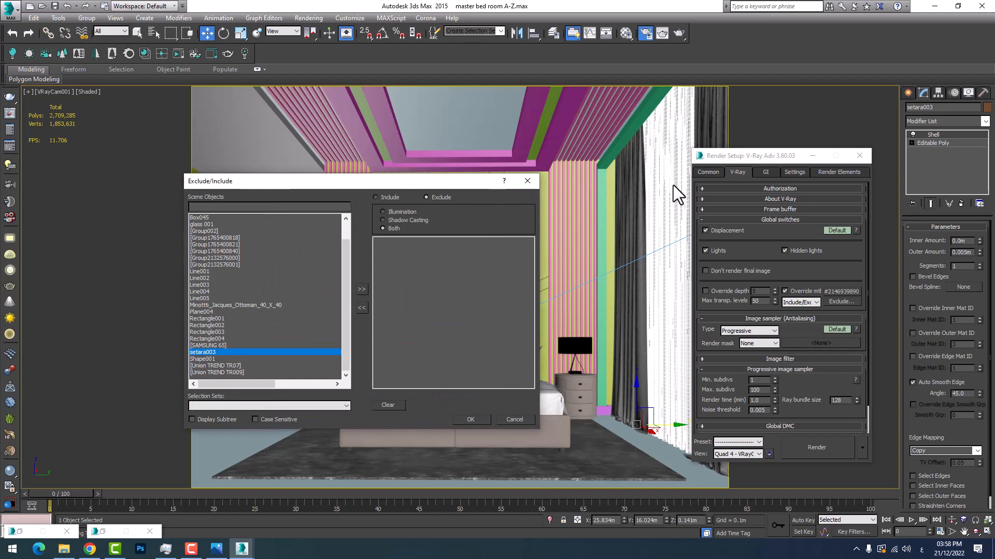
{"action": "left_click", "coordinate": [527, 181]}
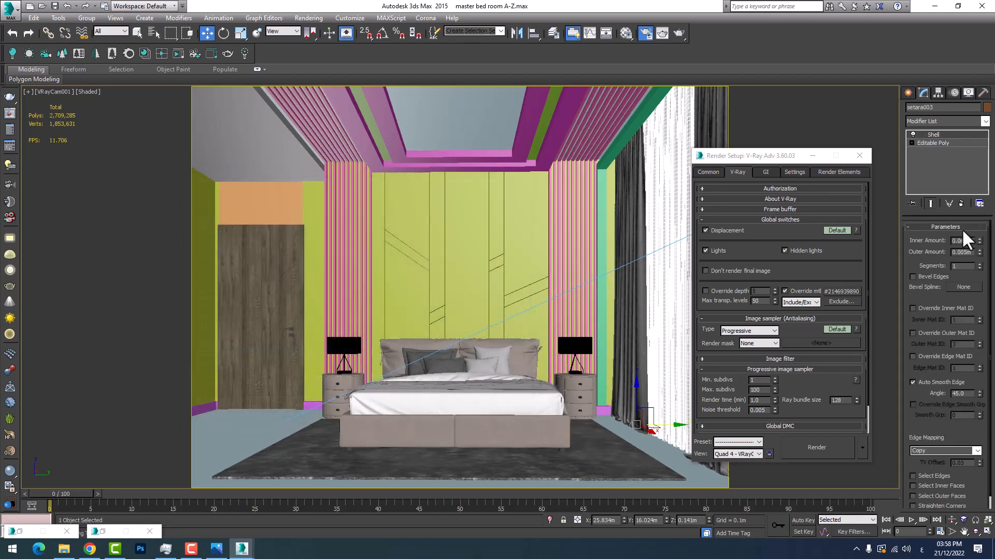
Exclude the sheer curtain setara003 from the material override and minimize Render Setup
{"action": "left_click", "coordinate": [835, 302]}
{"action": "scroll", "coordinate": [442, 290], "scroll_direction": "down", "scroll_amount": 5}
{"action": "scroll", "coordinate": [436, 299], "scroll_direction": "down", "scroll_amount": 1}
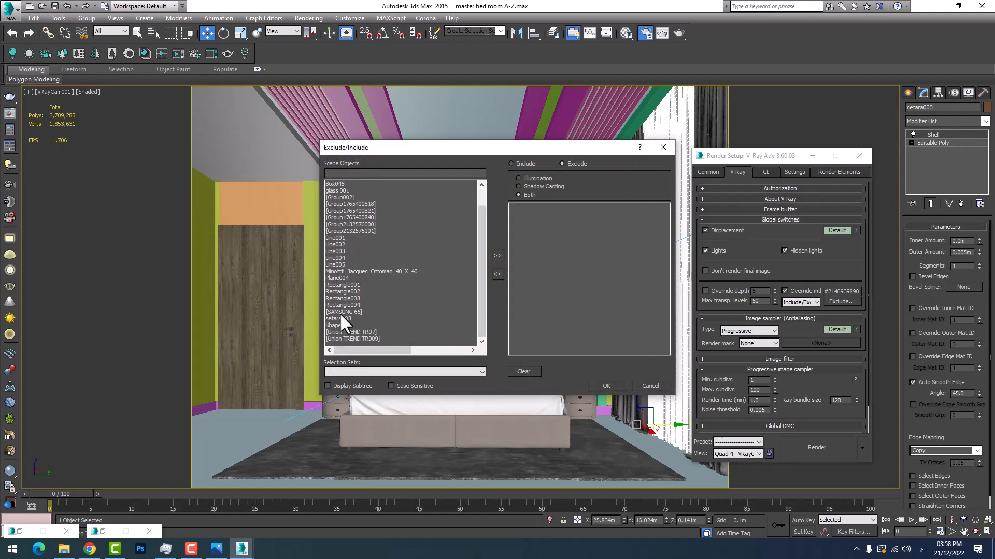
{"action": "left_click", "coordinate": [341, 318]}
{"action": "left_click", "coordinate": [498, 256]}
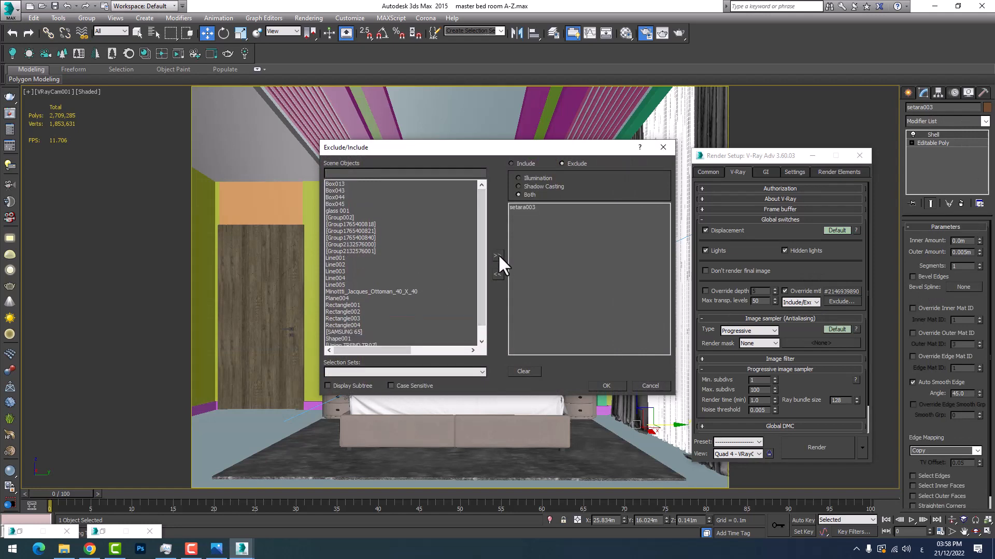
{"action": "left_click", "coordinate": [605, 386]}
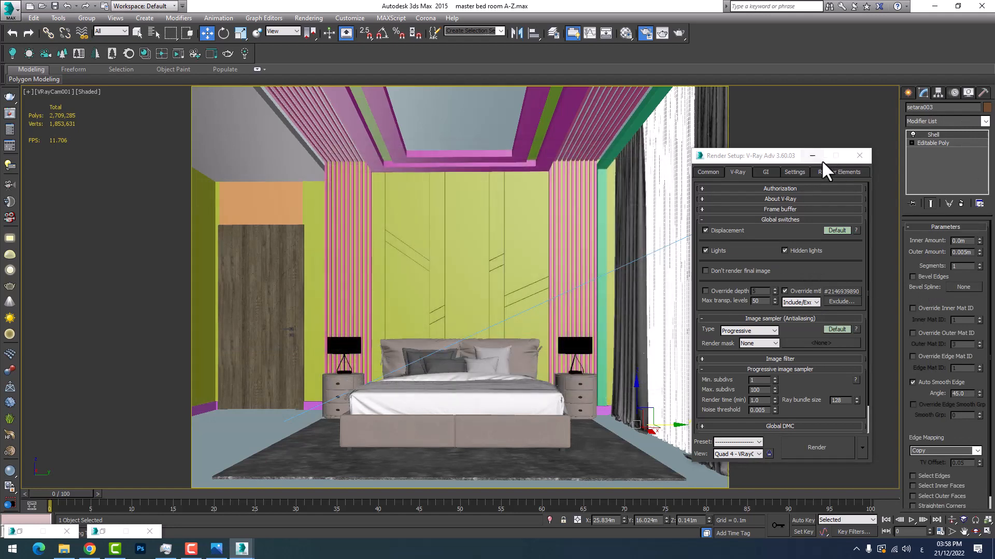
{"action": "left_click", "coordinate": [812, 156]}
Re-render the last view in the V-Ray frame buffer to check the light through the excluded curtain
{"action": "left_click", "coordinate": [646, 451]}
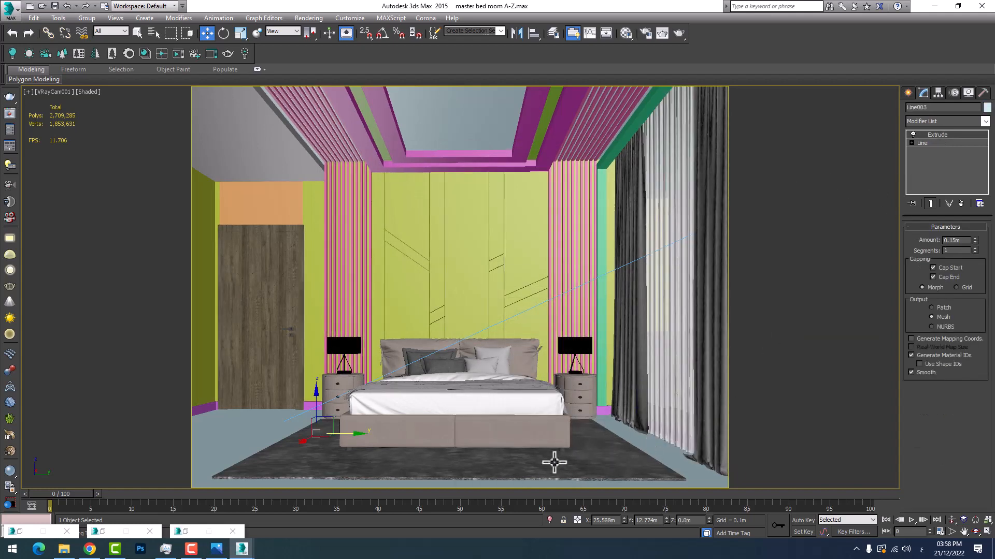
{"action": "left_click", "coordinate": [288, 513]}
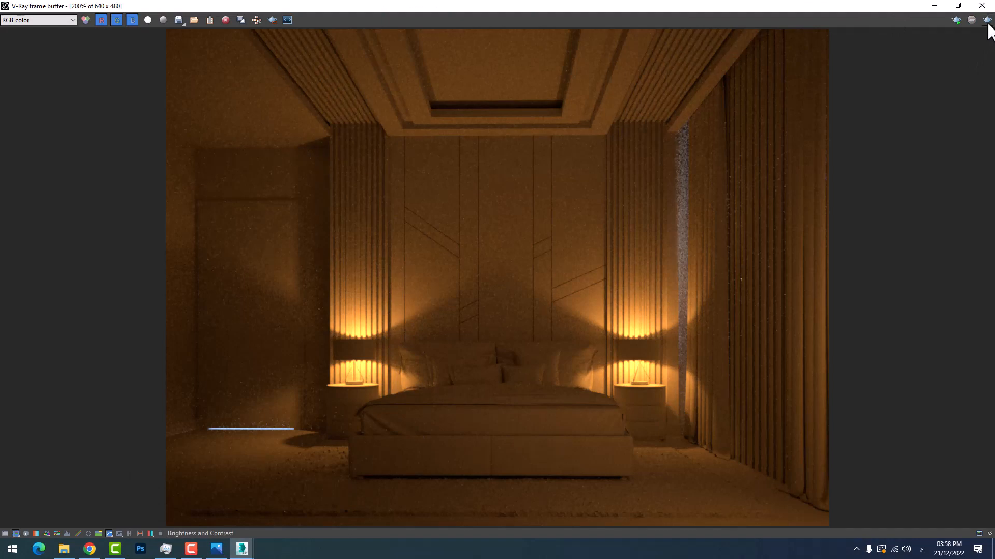
{"action": "left_click", "coordinate": [986, 21]}
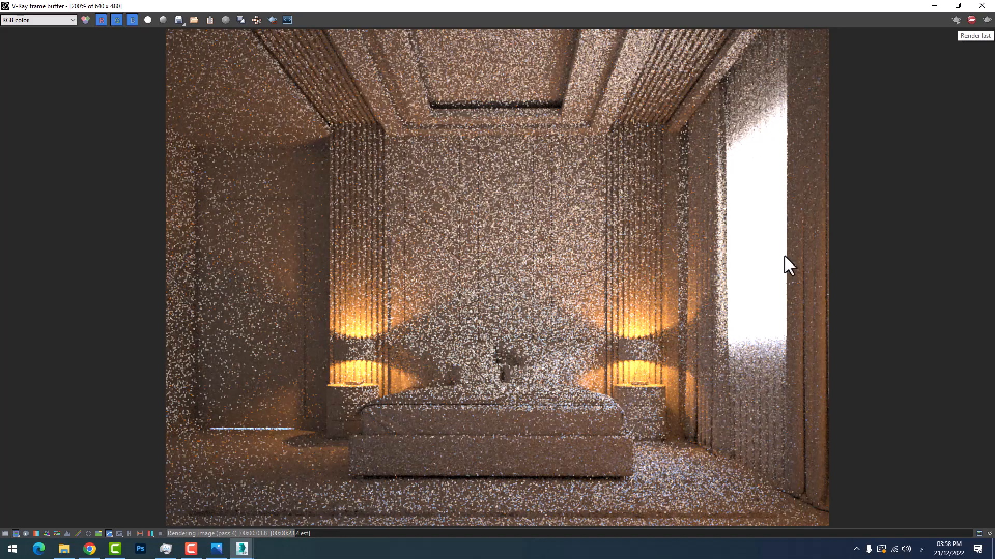
{"action": "left_click", "coordinate": [935, 6]}
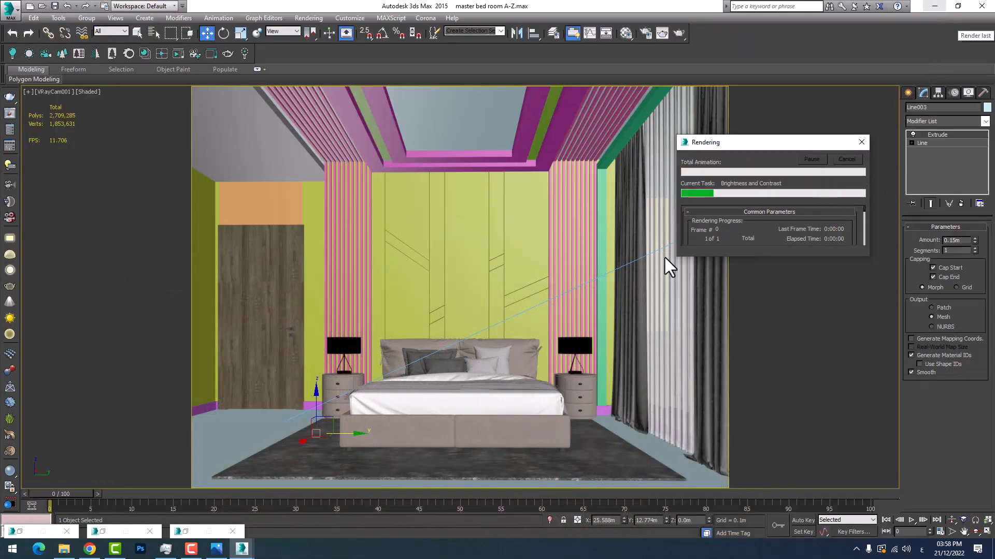
Open the bed set group and the nested group holding the nightstand and lamp beside the door
{"action": "left_click", "coordinate": [340, 342]}
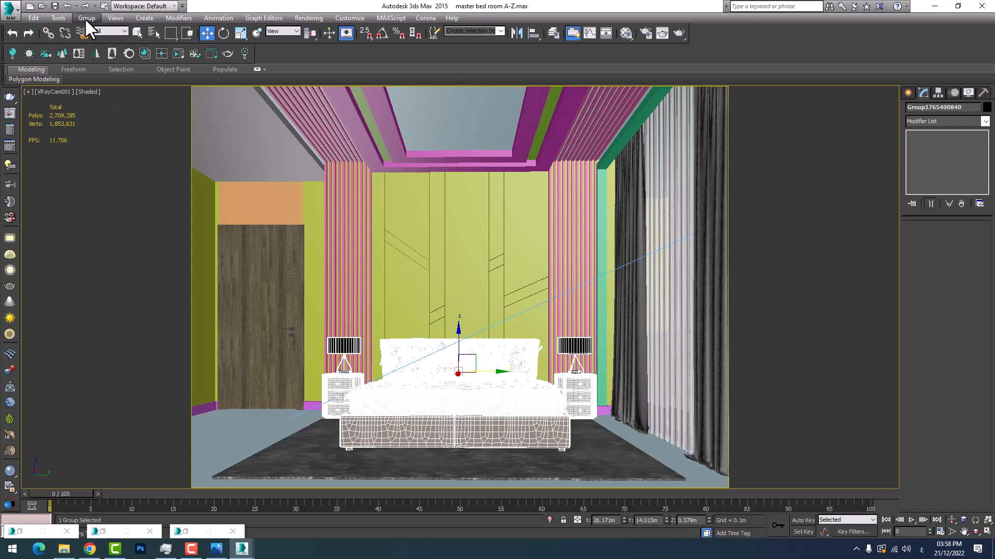
{"action": "left_click", "coordinate": [86, 18]}
{"action": "left_click", "coordinate": [109, 48]}
{"action": "left_click", "coordinate": [341, 347]}
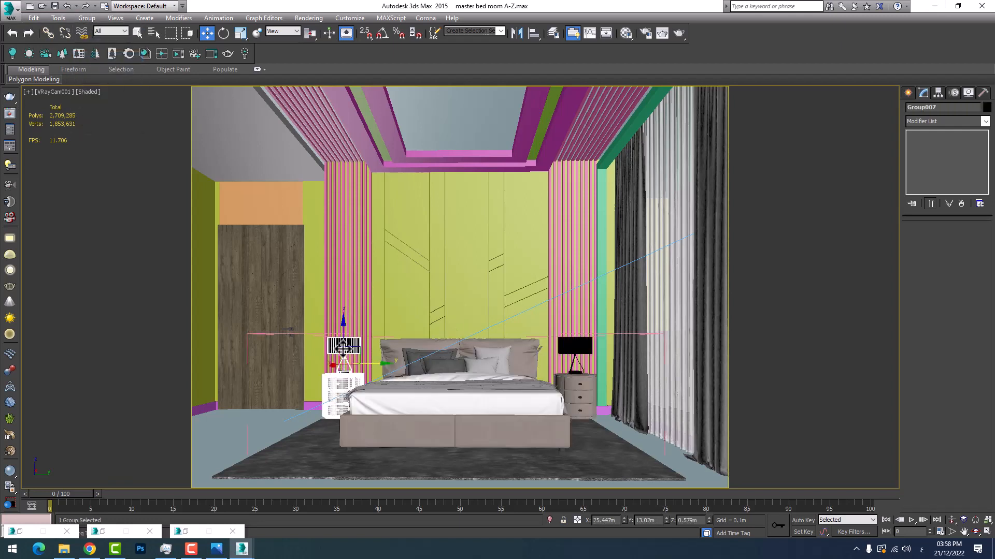
{"action": "left_click", "coordinate": [83, 17]}
{"action": "left_click", "coordinate": [96, 59]}
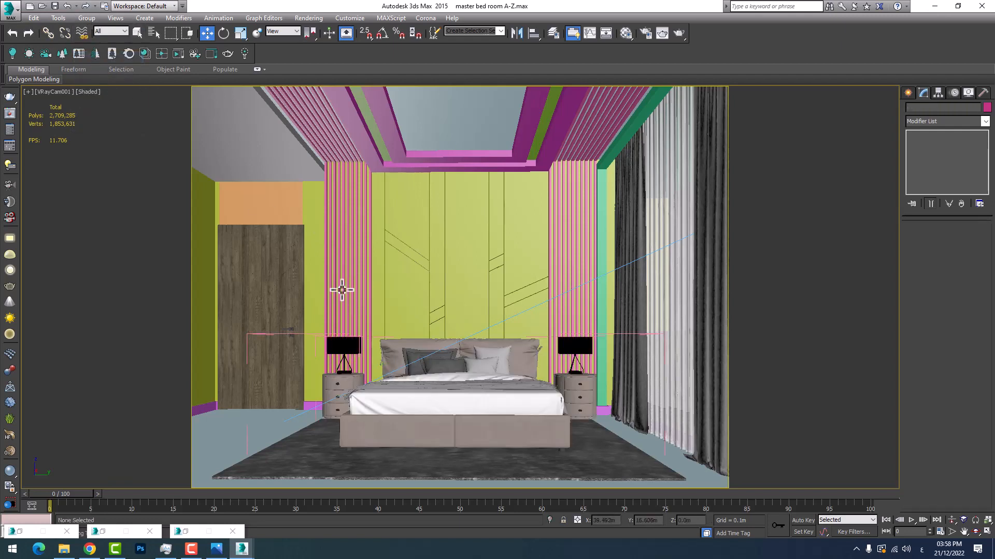
Open the two nested groups of the bedside lamp, Group005 and Group006, to reach its individual parts
{"action": "left_click", "coordinate": [343, 346]}
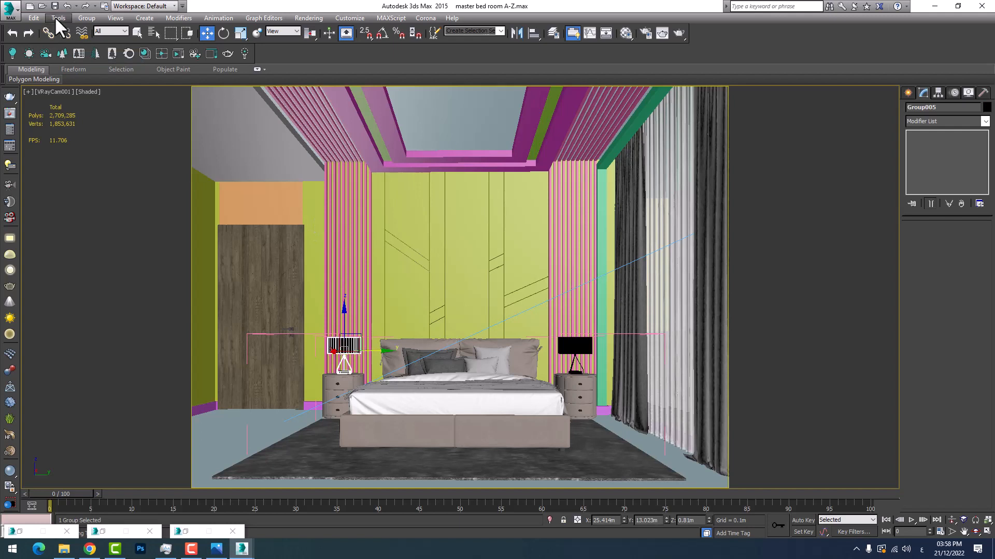
{"action": "left_click", "coordinate": [86, 18]}
{"action": "left_click", "coordinate": [95, 59]}
{"action": "left_click", "coordinate": [337, 346]}
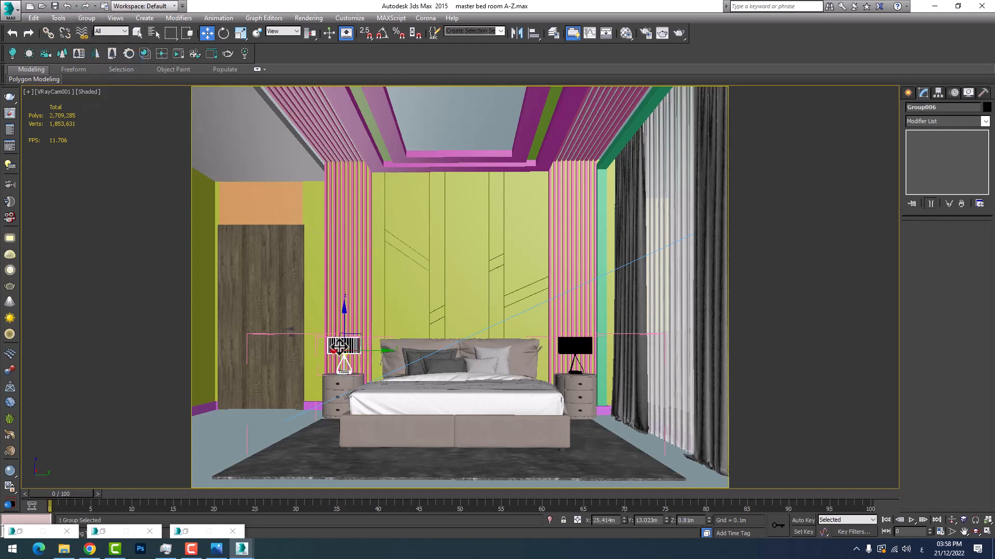
{"action": "left_click", "coordinate": [87, 18]}
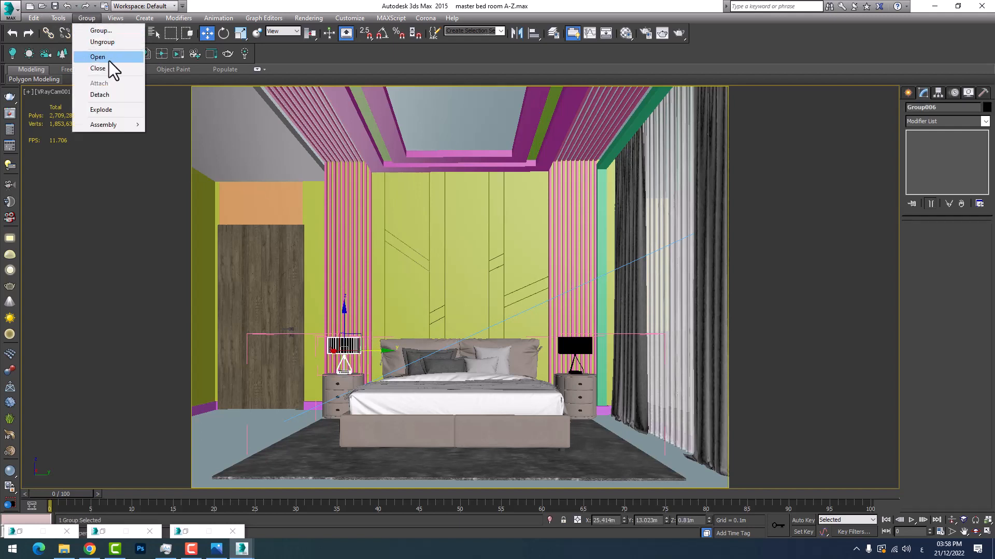
{"action": "left_click", "coordinate": [107, 58]}
Limit selection to lights, select the sphere VRayLight inside the bedside lamp and turn it off
{"action": "left_click", "coordinate": [338, 346]}
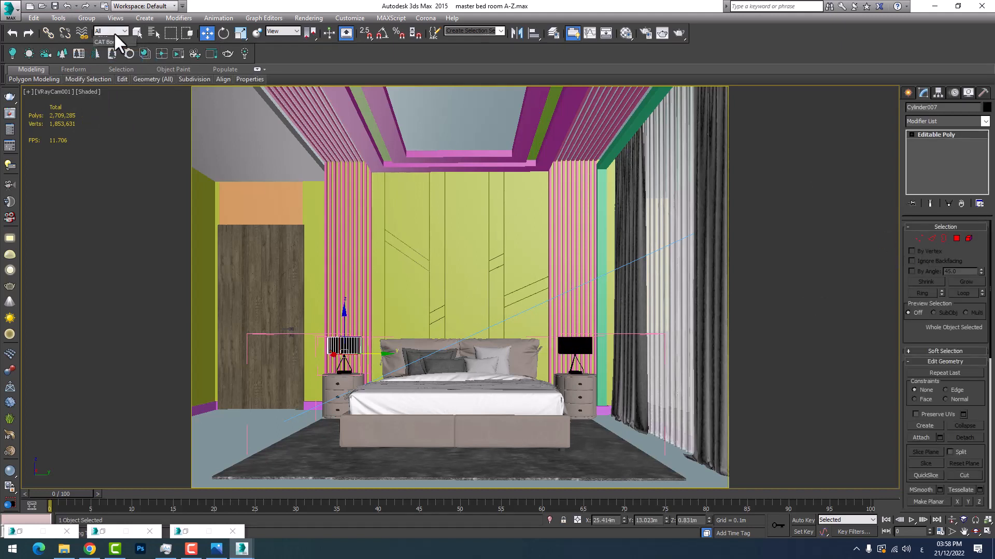
{"action": "left_click", "coordinate": [114, 32]}
{"action": "left_click", "coordinate": [119, 61]}
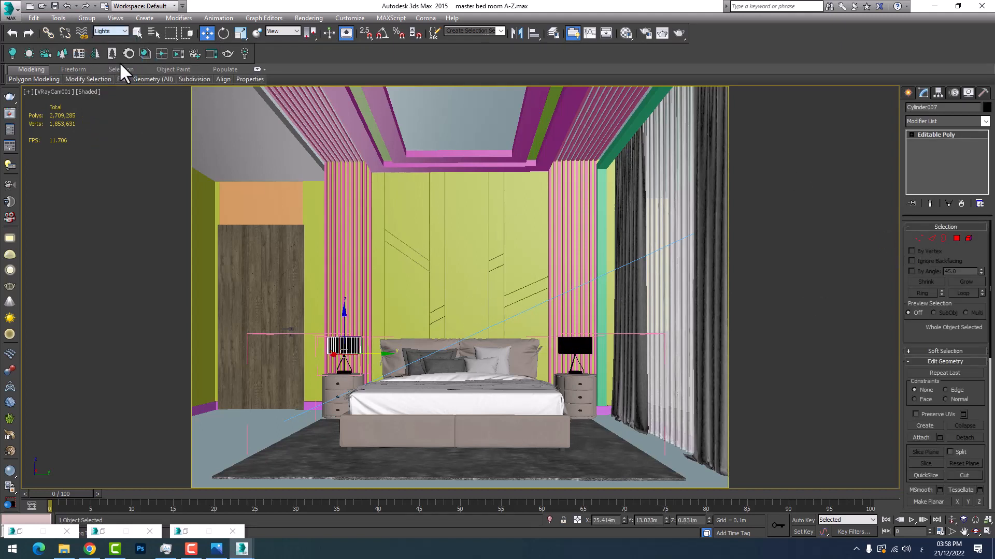
{"action": "left_click", "coordinate": [336, 346]}
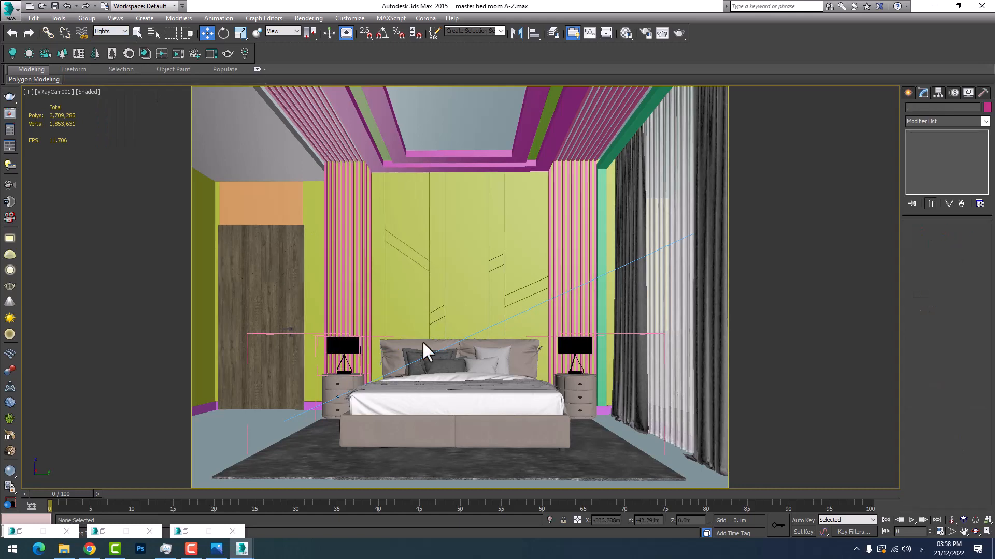
{"action": "left_click", "coordinate": [340, 349]}
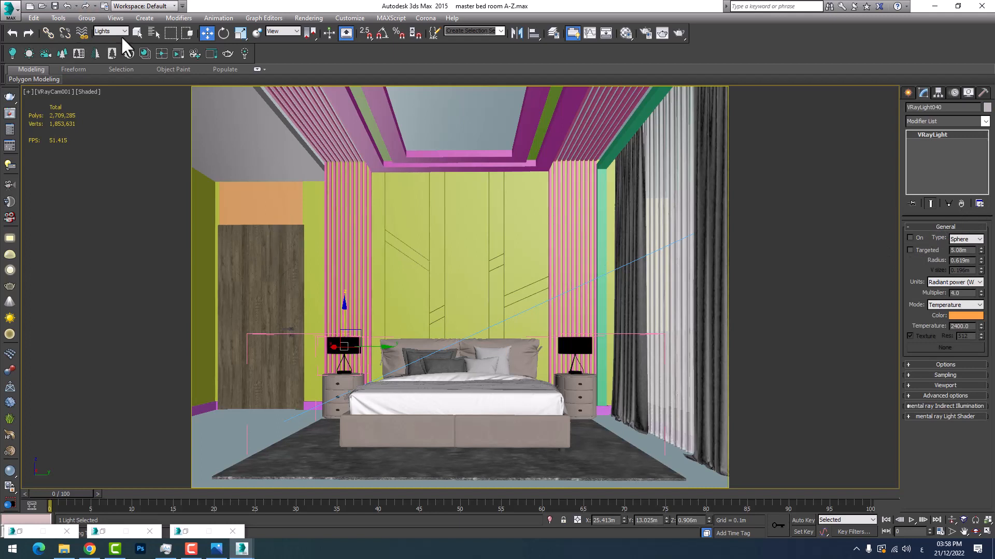
Restore the selection filter to All and close the bed set group
{"action": "left_click", "coordinate": [106, 31]}
{"action": "left_click", "coordinate": [107, 39]}
{"action": "left_click", "coordinate": [257, 335]}
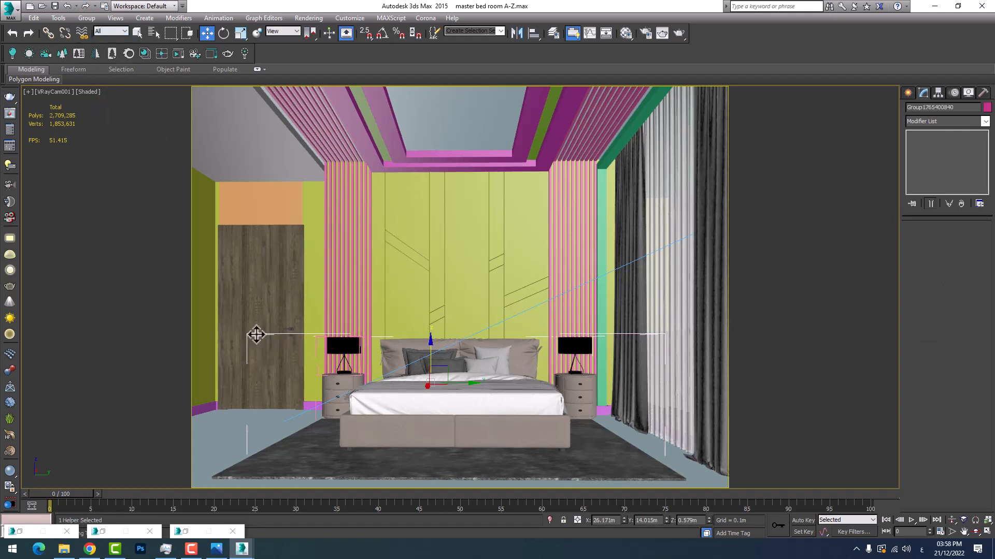
{"action": "left_click", "coordinate": [87, 18]}
{"action": "left_click", "coordinate": [98, 69]}
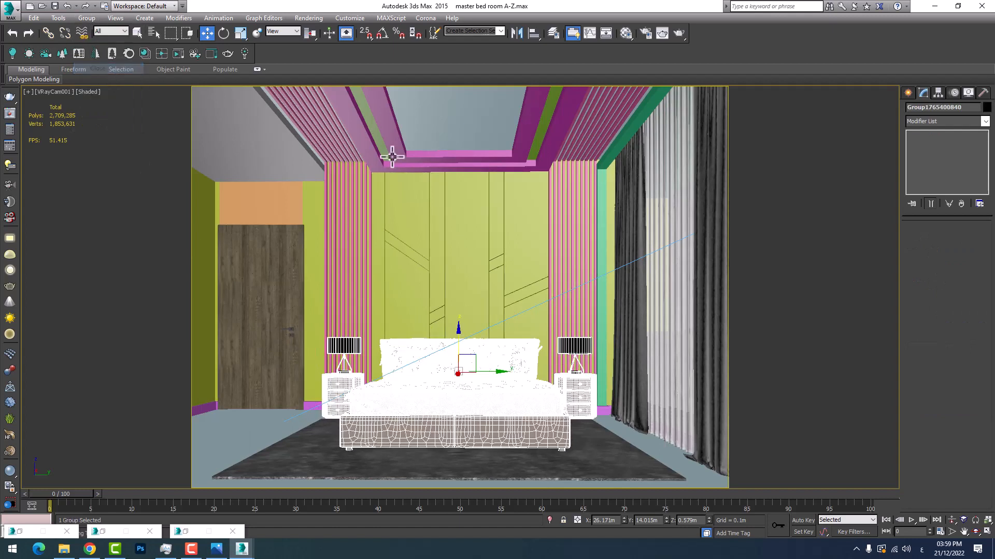
Test-render the camera view in the V-Ray frame buffer with the bedside lamps off, then stop the render
{"action": "left_click", "coordinate": [85, 16]}
{"action": "left_click", "coordinate": [328, 5]}
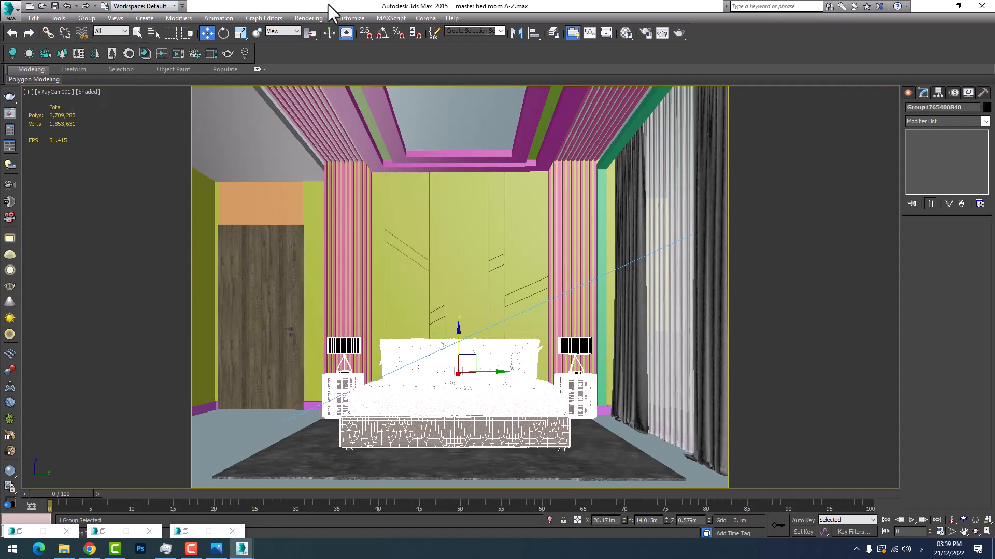
{"action": "left_click", "coordinate": [214, 546]}
{"action": "left_click", "coordinate": [287, 504]}
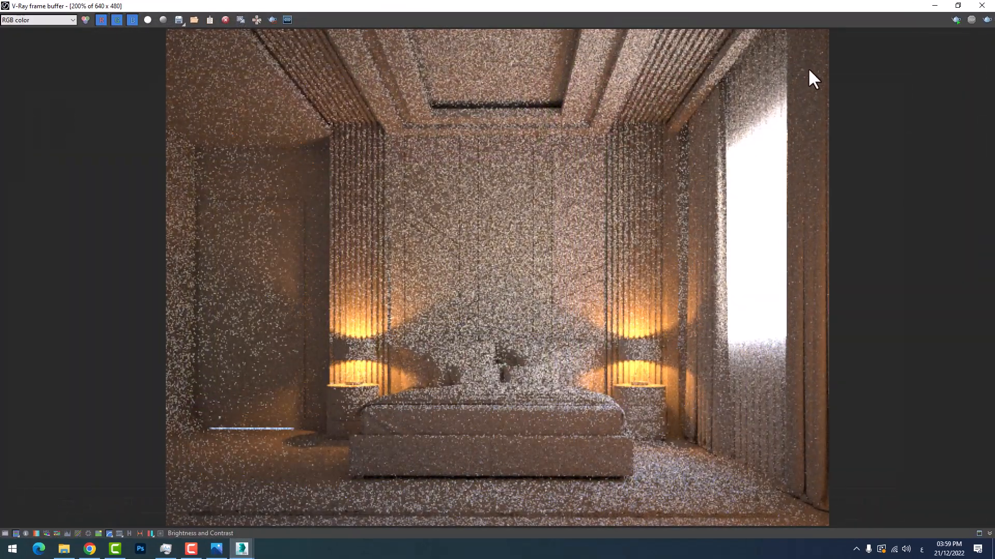
{"action": "left_click", "coordinate": [986, 20]}
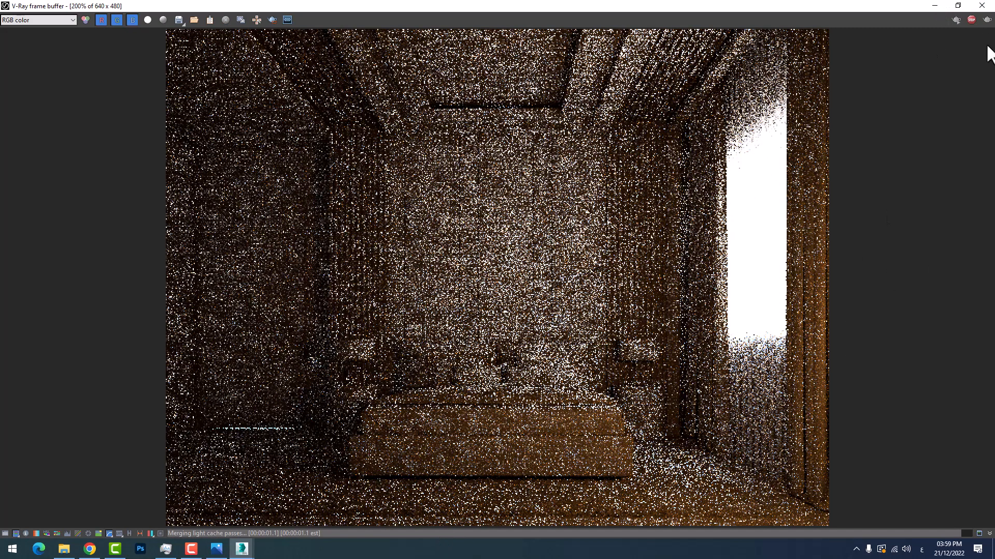
{"action": "left_click", "coordinate": [980, 6]}
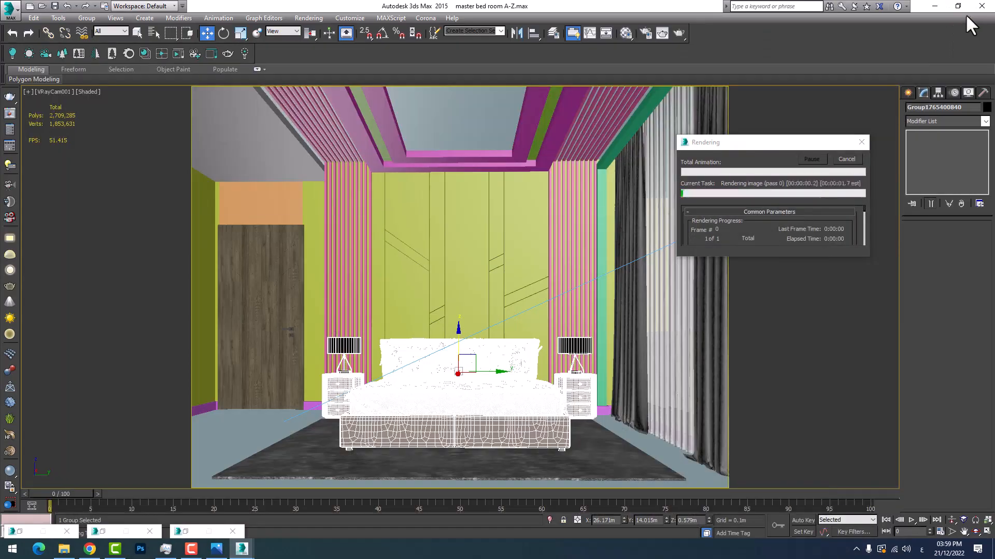
{"action": "left_click", "coordinate": [846, 160]}
Return to the four-viewport layout and switch off VRayIES025 in the V-Ray Light Lister, then minimize the lister
{"action": "left_click", "coordinate": [982, 530]}
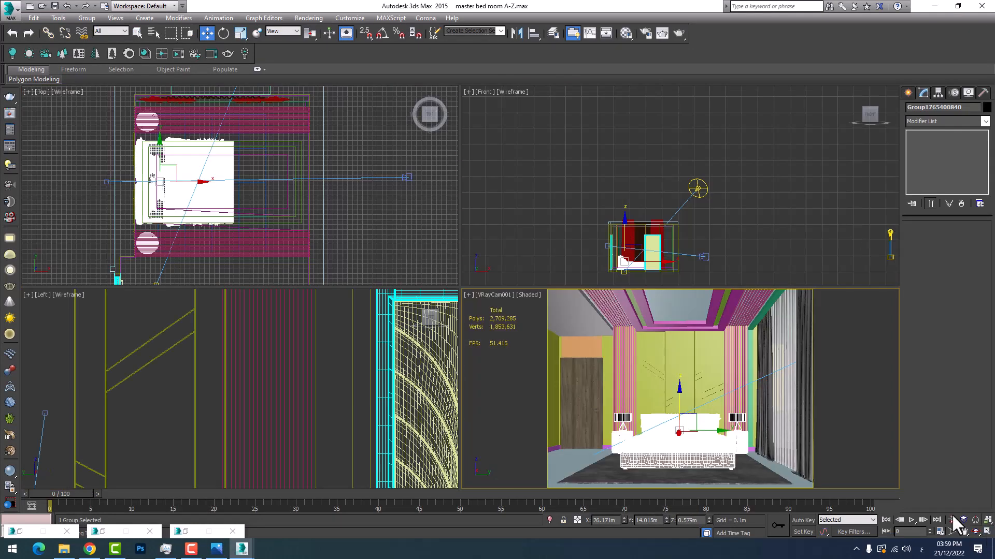
{"action": "left_click", "coordinate": [179, 224]}
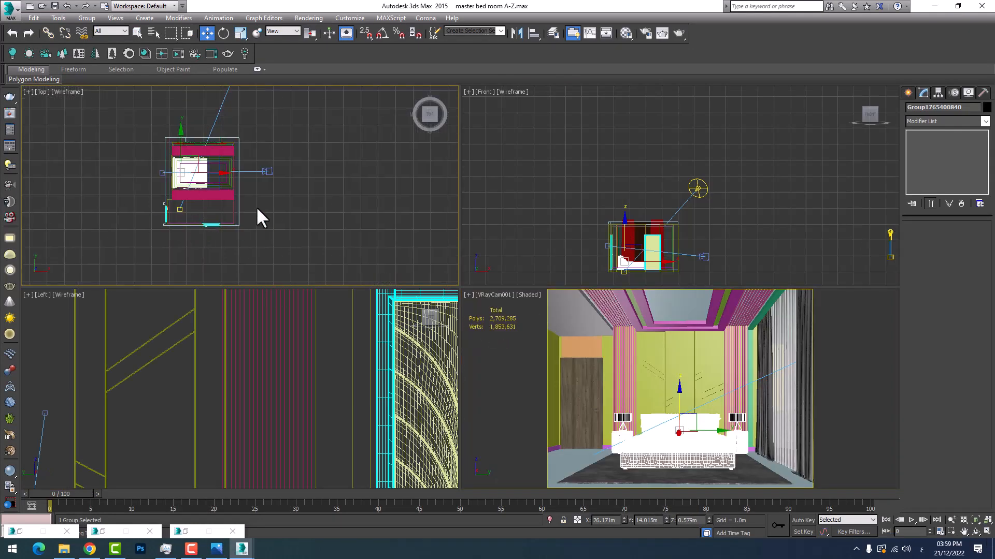
{"action": "scroll", "coordinate": [227, 151], "scroll_direction": "up", "scroll_amount": 3}
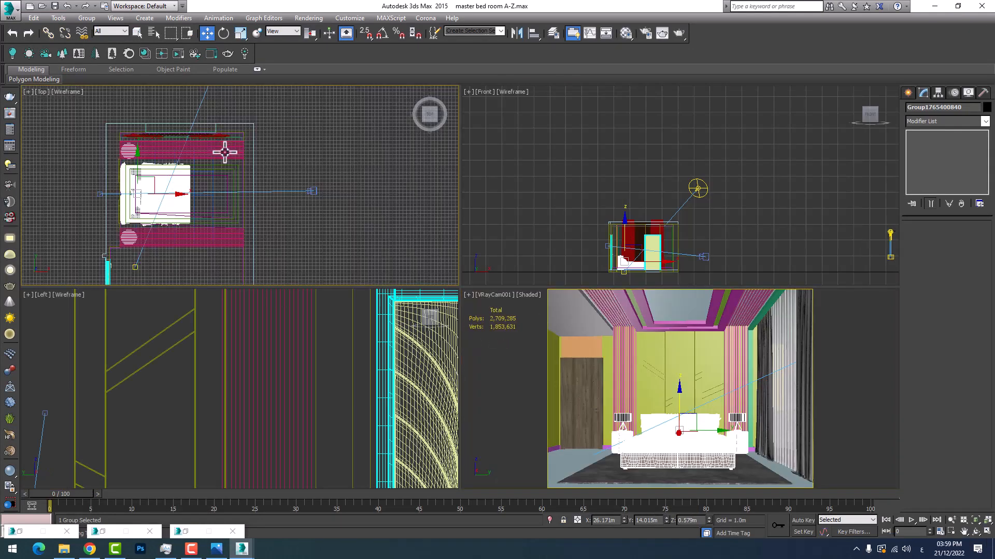
{"action": "left_click", "coordinate": [11, 165]}
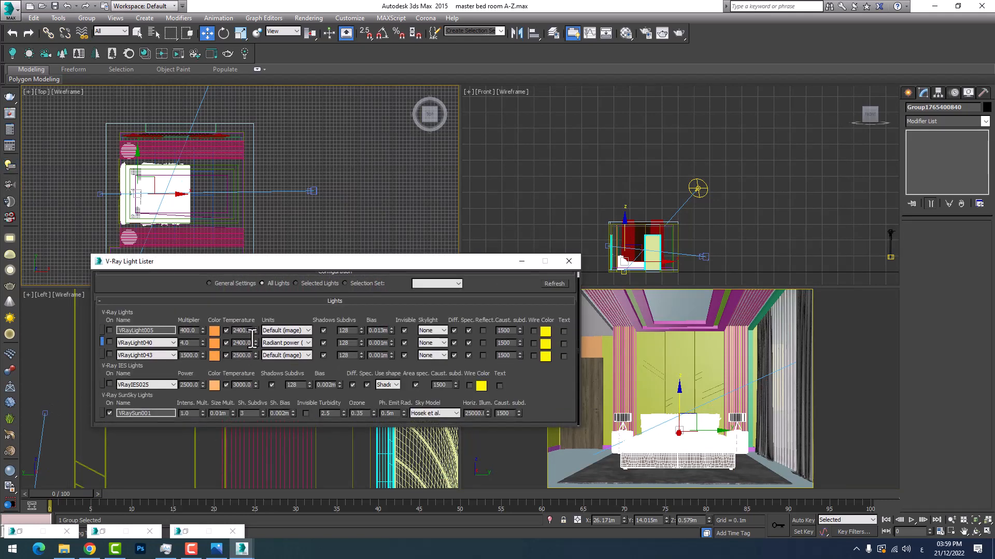
{"action": "left_click", "coordinate": [519, 261]}
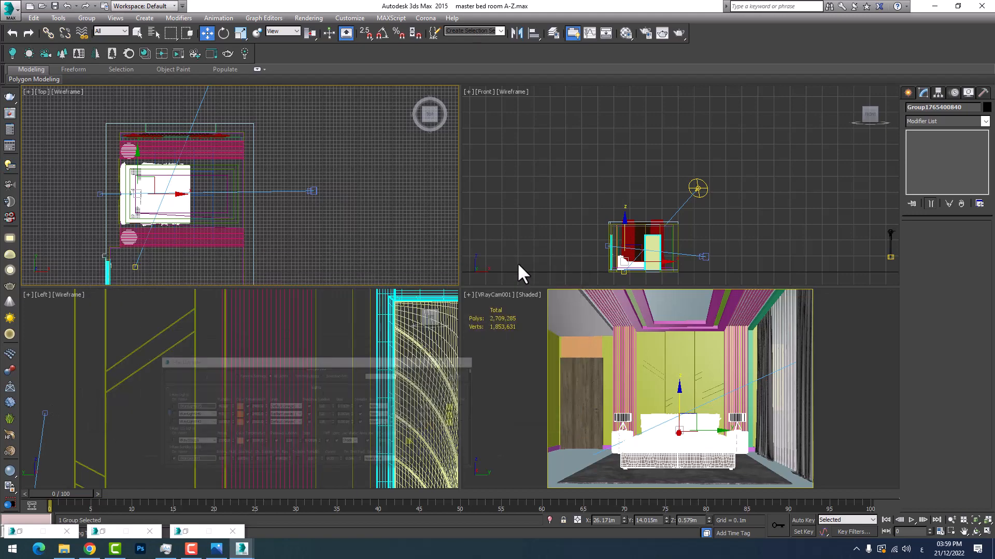
Maximize the VRayCam001 view and start a new render of it in the V-Ray frame buffer
{"action": "right_click", "coordinate": [571, 395]}
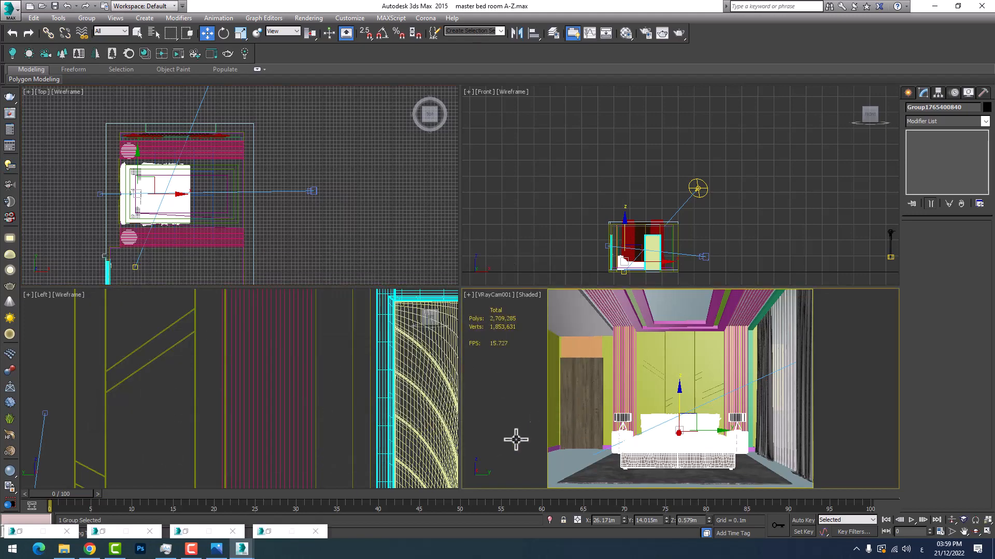
{"action": "left_click", "coordinate": [987, 531]}
{"action": "mouse_move", "coordinate": [242, 548]}
{"action": "left_click", "coordinate": [300, 507]}
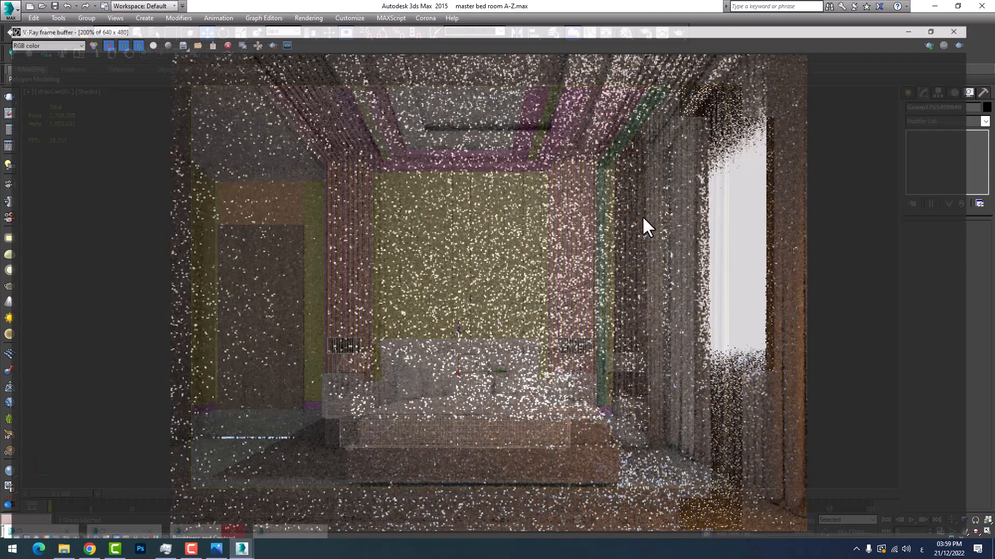
{"action": "left_click", "coordinate": [987, 20]}
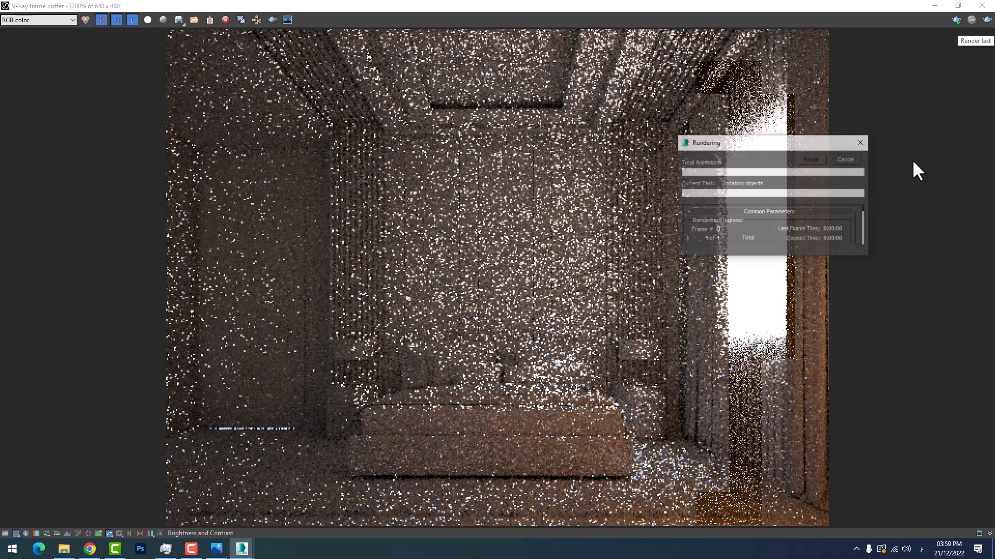
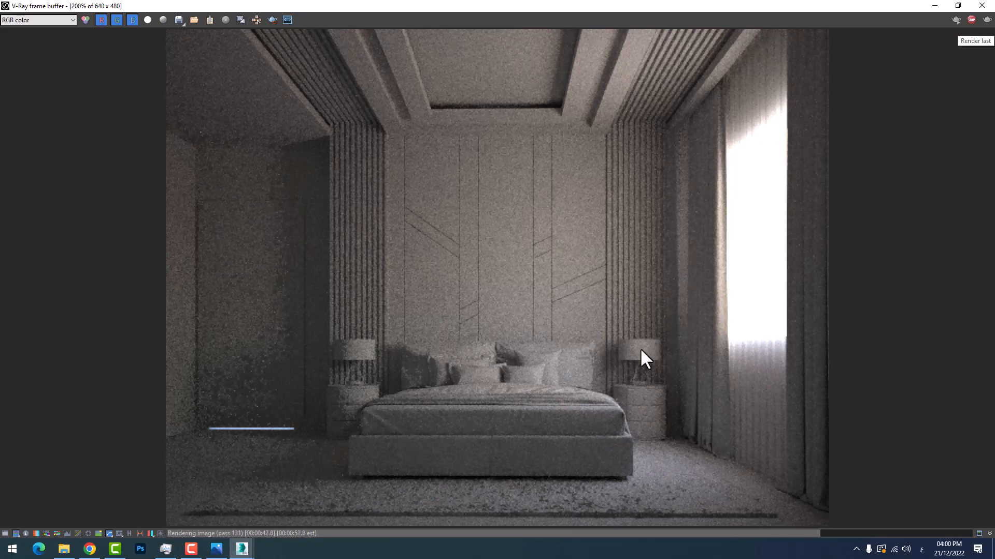
Examine the daylight test render in the frame buffer around the bed, the bedside lamps and the glowing strip by the door
{"action": "scroll", "coordinate": [607, 360], "scroll_direction": "up", "scroll_amount": 3}
{"action": "scroll", "coordinate": [611, 356], "scroll_direction": "down", "scroll_amount": 2}
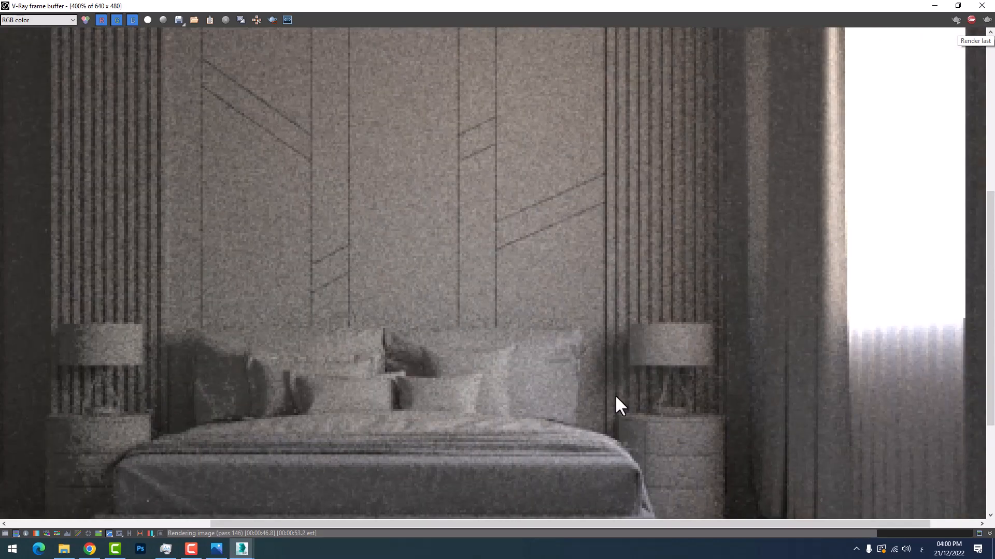
{"action": "scroll", "coordinate": [616, 397], "scroll_direction": "down", "scroll_amount": 1}
{"action": "scroll", "coordinate": [612, 382], "scroll_direction": "up", "scroll_amount": 1}
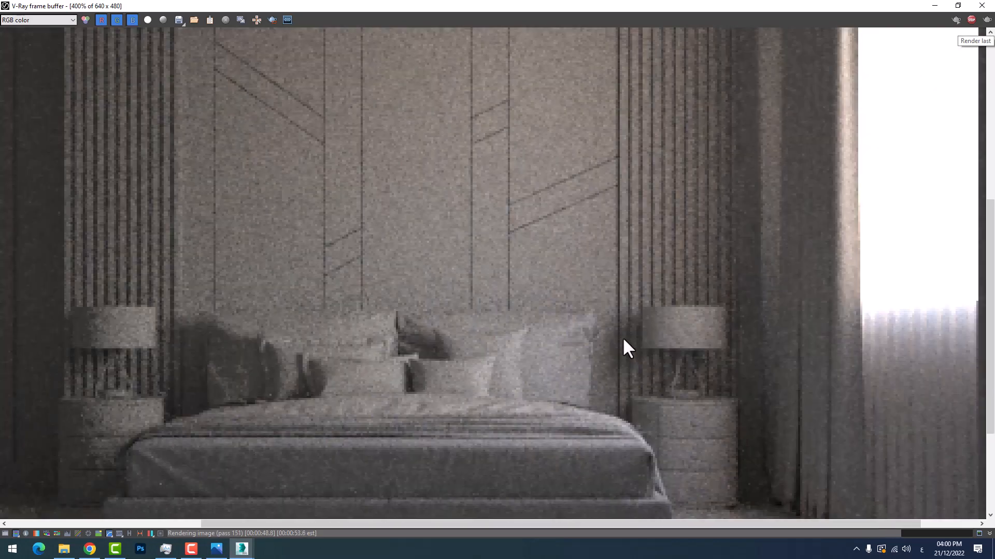
{"action": "scroll", "coordinate": [544, 335], "scroll_direction": "down", "scroll_amount": 1}
{"action": "scroll", "coordinate": [316, 358], "scroll_direction": "up", "scroll_amount": 1}
{"action": "scroll", "coordinate": [317, 365], "scroll_direction": "down", "scroll_amount": 1}
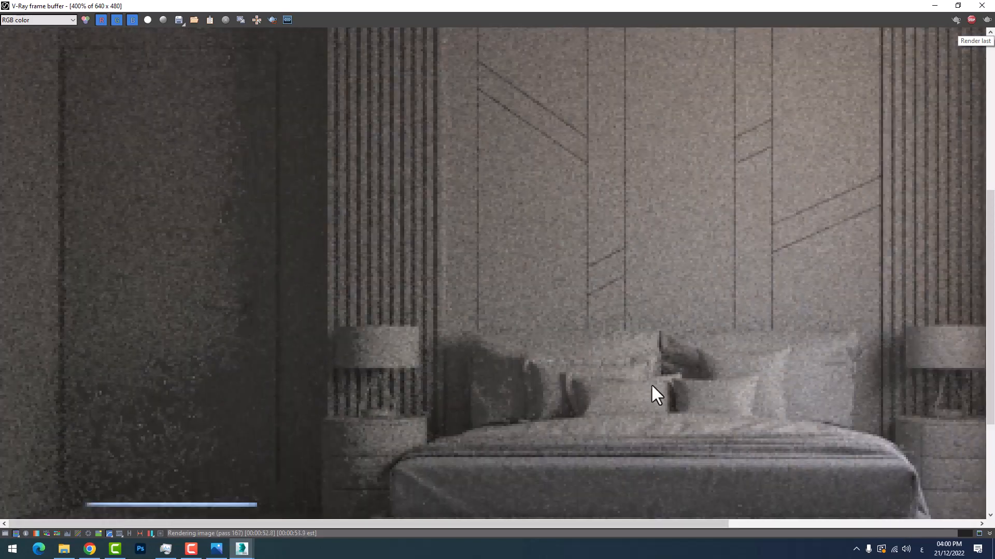
{"action": "scroll", "coordinate": [651, 386], "scroll_direction": "down", "scroll_amount": 1}
{"action": "scroll", "coordinate": [213, 428], "scroll_direction": "up", "scroll_amount": 1}
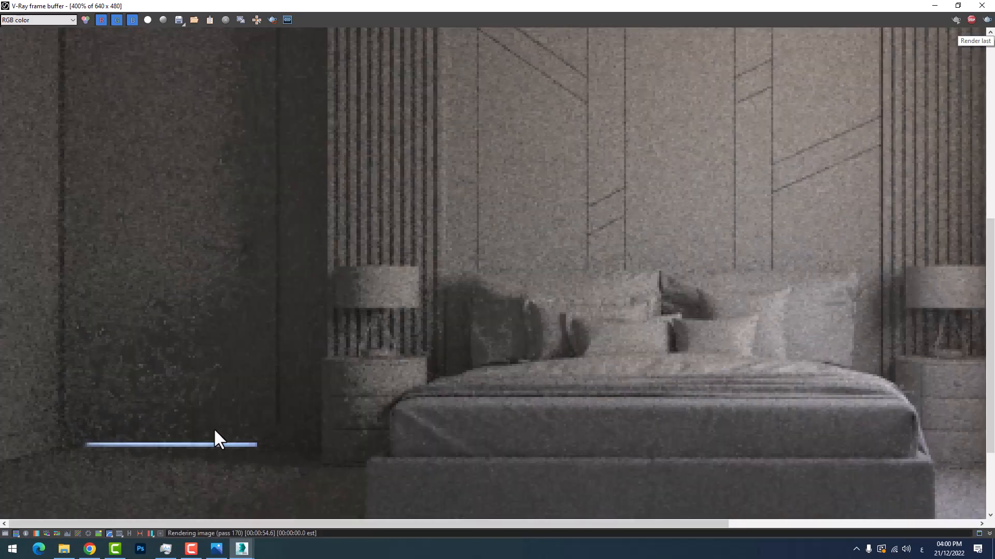
{"action": "scroll", "coordinate": [213, 424], "scroll_direction": "down", "scroll_amount": 1}
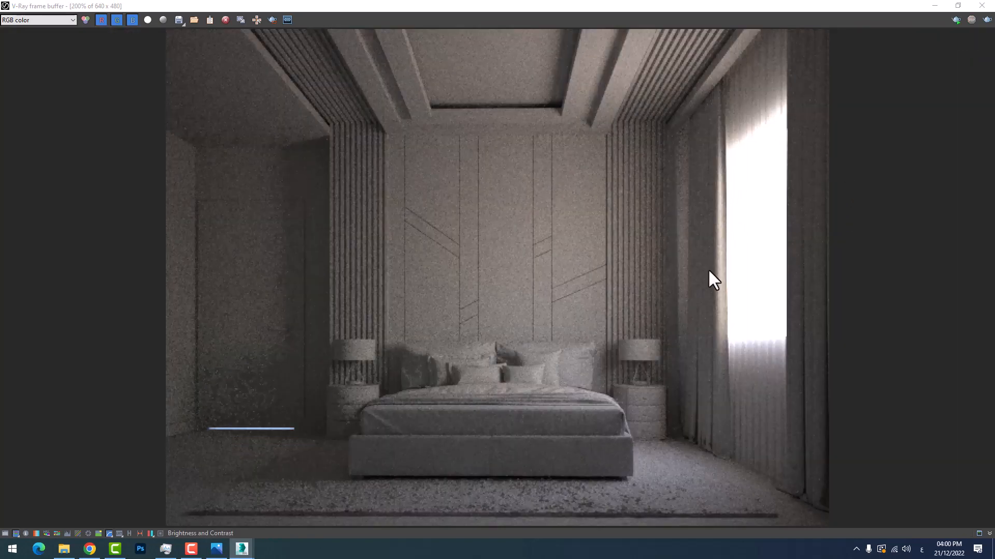
Inspect the render's grain on the panelled wall behind the bed at 800% magnification
{"action": "left_click", "coordinate": [933, 6]}
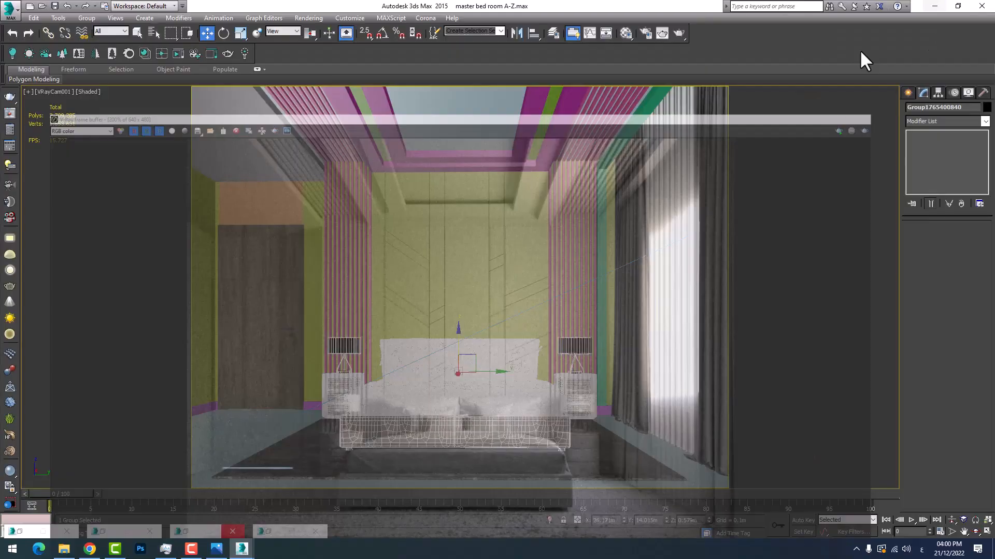
{"action": "left_click", "coordinate": [291, 510]}
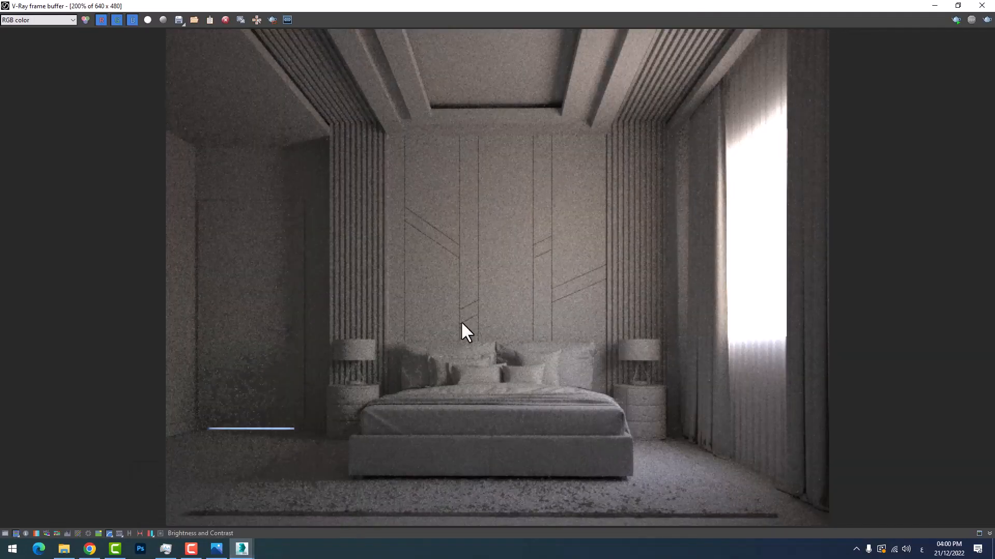
{"action": "scroll", "coordinate": [472, 433], "scroll_direction": "up", "scroll_amount": 2}
{"action": "scroll", "coordinate": [430, 360], "scroll_direction": "down", "scroll_amount": 2}
{"action": "scroll", "coordinate": [486, 277], "scroll_direction": "up", "scroll_amount": 1}
{"action": "scroll", "coordinate": [410, 340], "scroll_direction": "up", "scroll_amount": 1}
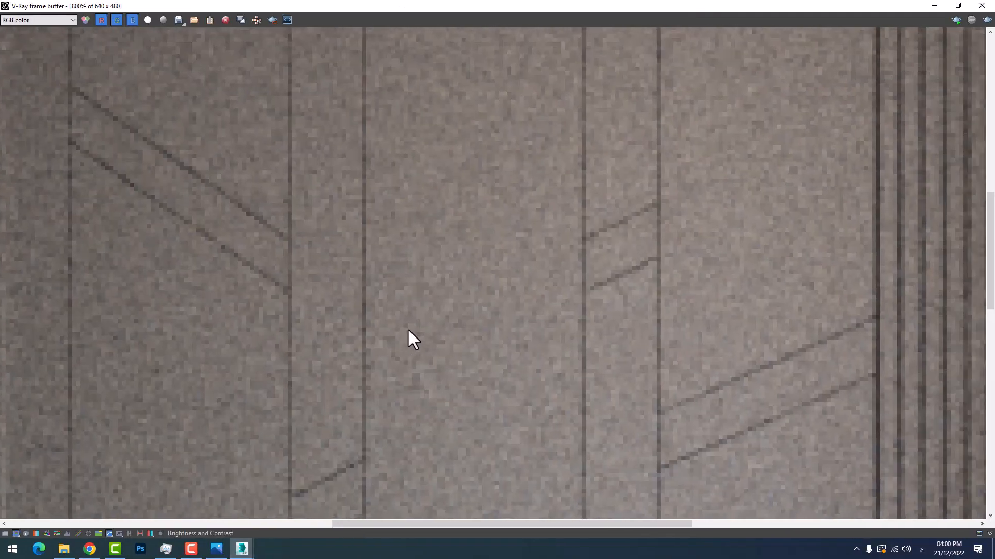
{"action": "scroll", "coordinate": [404, 346], "scroll_direction": "down", "scroll_amount": 1}
{"action": "scroll", "coordinate": [606, 332], "scroll_direction": "down", "scroll_amount": 1}
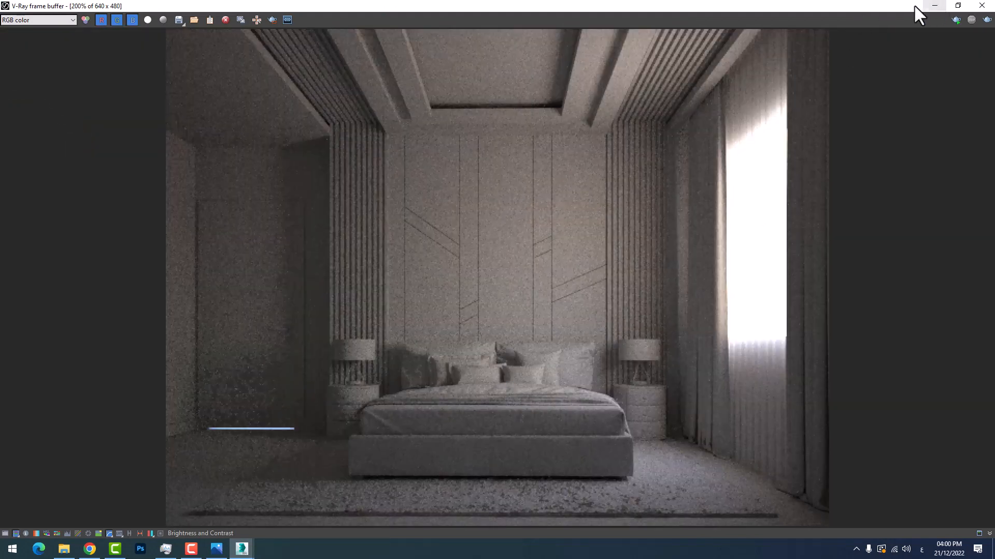
Put away the frame buffer and set the V-Ray image sampler type to Bucket in Render Setup
{"action": "left_click", "coordinate": [935, 5]}
{"action": "left_click", "coordinate": [310, 18]}
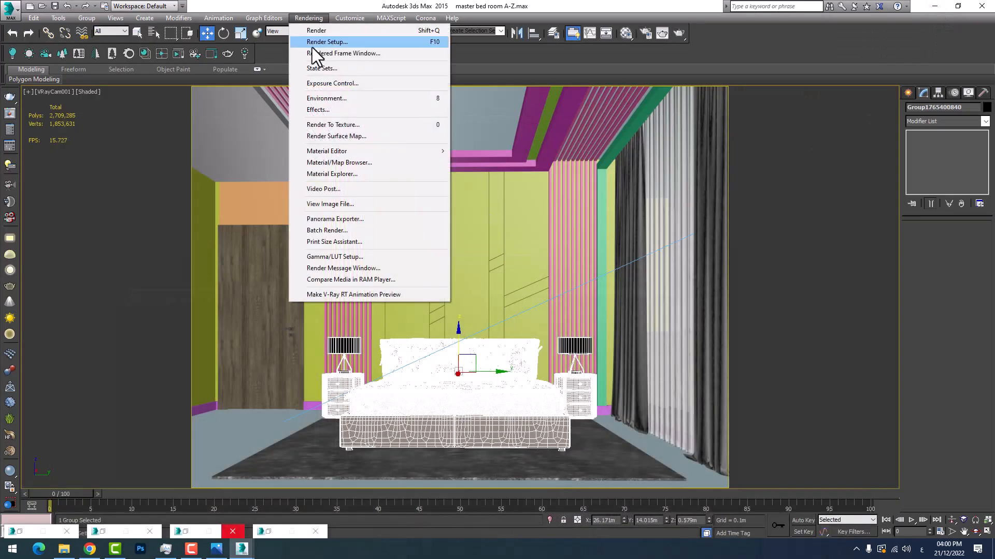
{"action": "left_click", "coordinate": [312, 42]}
{"action": "left_click_drag", "start_coordinate": [735, 155], "coordinate": [365, 144]}
{"action": "left_click", "coordinate": [459, 212]}
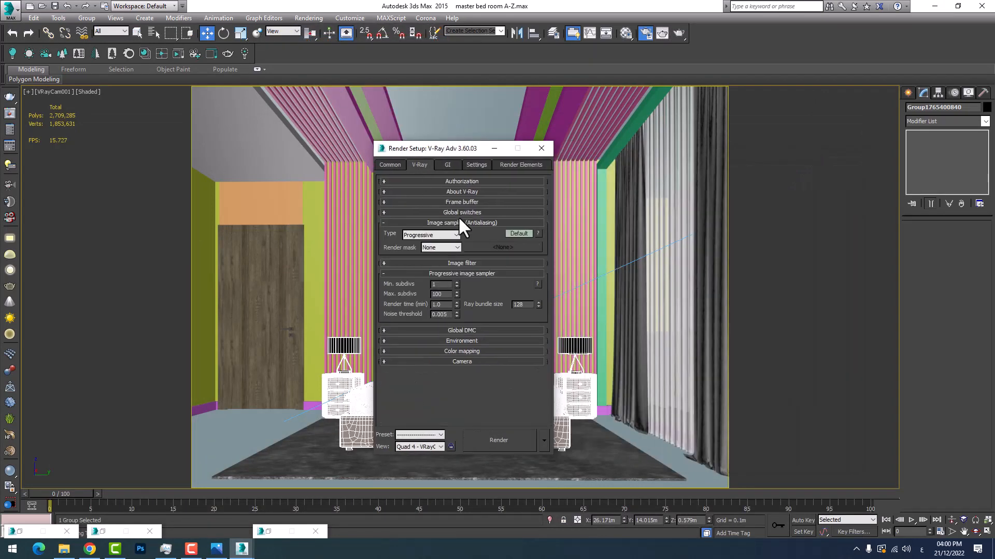
{"action": "left_click", "coordinate": [459, 220]}
{"action": "left_click", "coordinate": [459, 232]}
{"action": "left_click", "coordinate": [459, 232]}
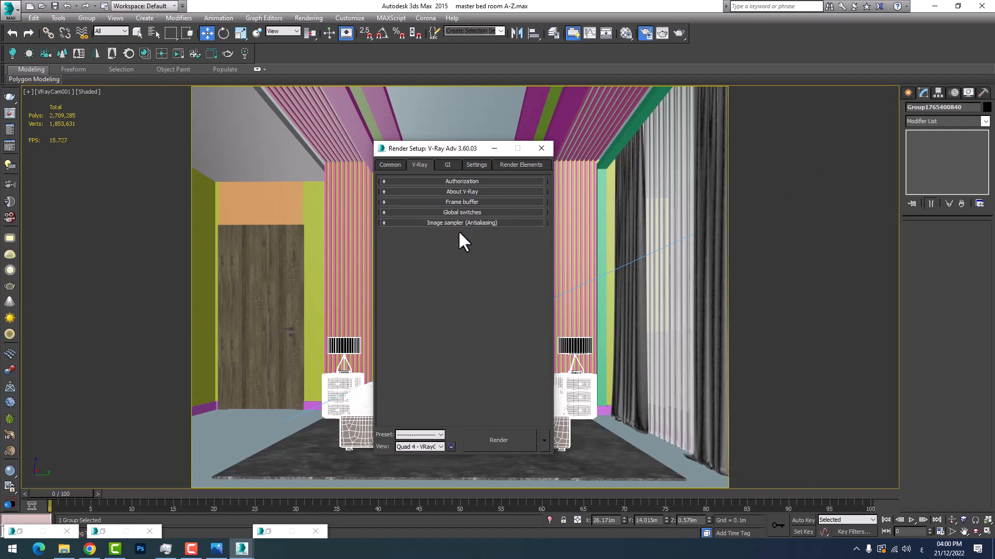
{"action": "left_click", "coordinate": [457, 223]}
{"action": "left_click", "coordinate": [430, 235]}
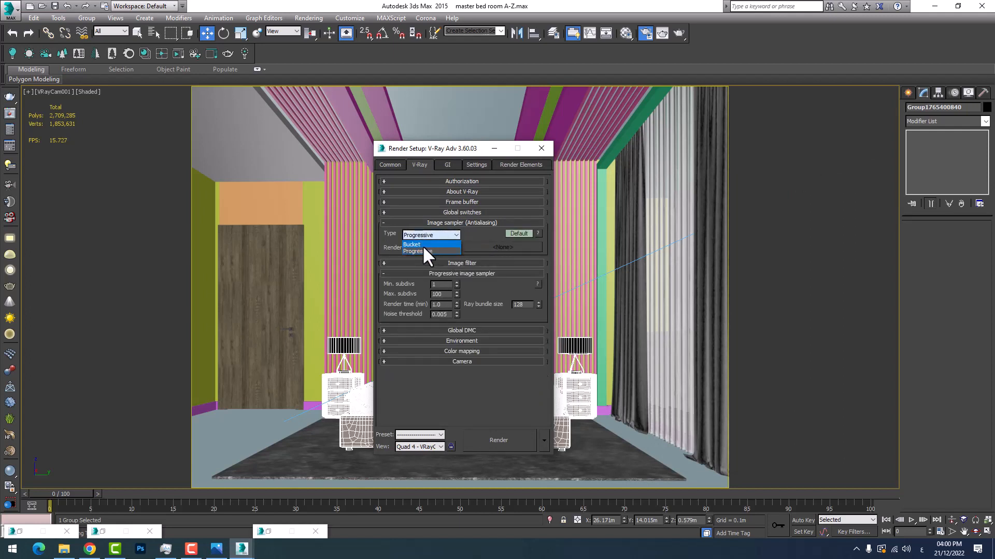
{"action": "left_click", "coordinate": [421, 244]}
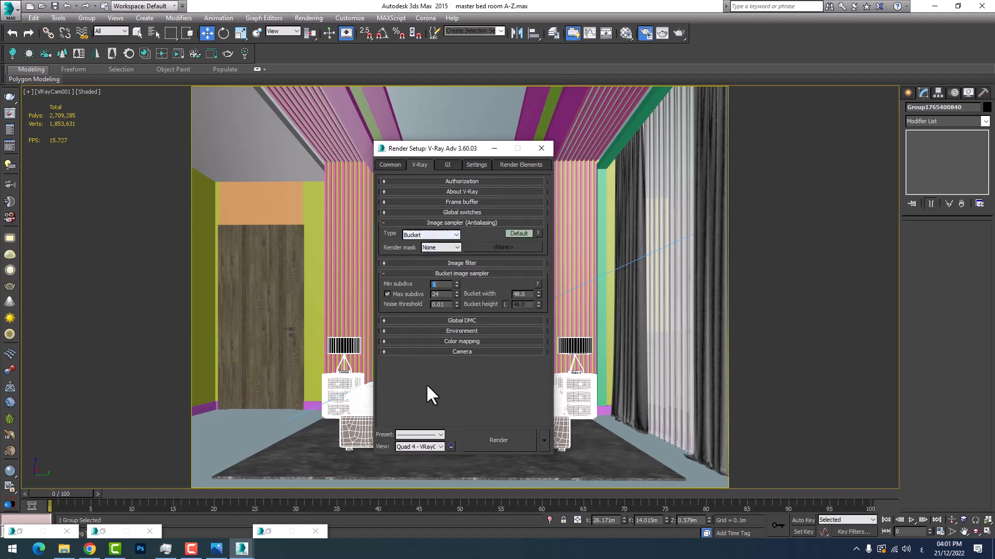
Load the Final render preset with the Render Elements and V-Ray Adv 3.60.03 categories, then minimize Render Setup
{"action": "left_click", "coordinate": [409, 435]}
{"action": "left_click", "coordinate": [413, 444]}
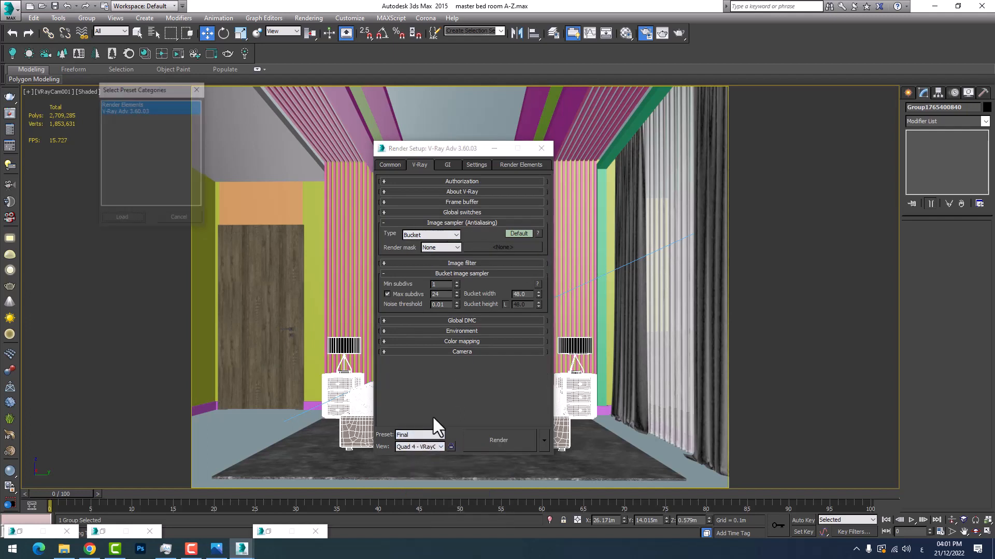
{"action": "left_click", "coordinate": [120, 218]}
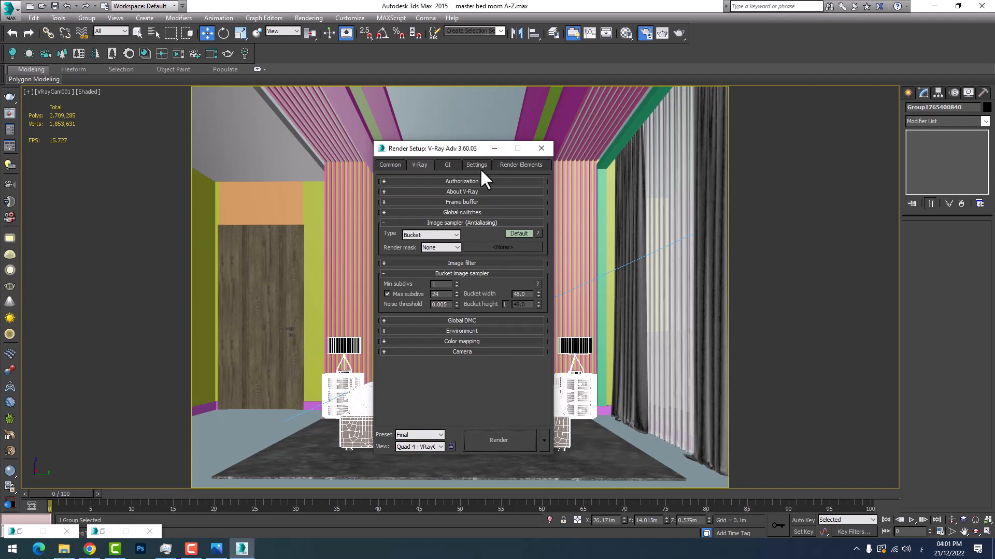
{"action": "left_click", "coordinate": [491, 150]}
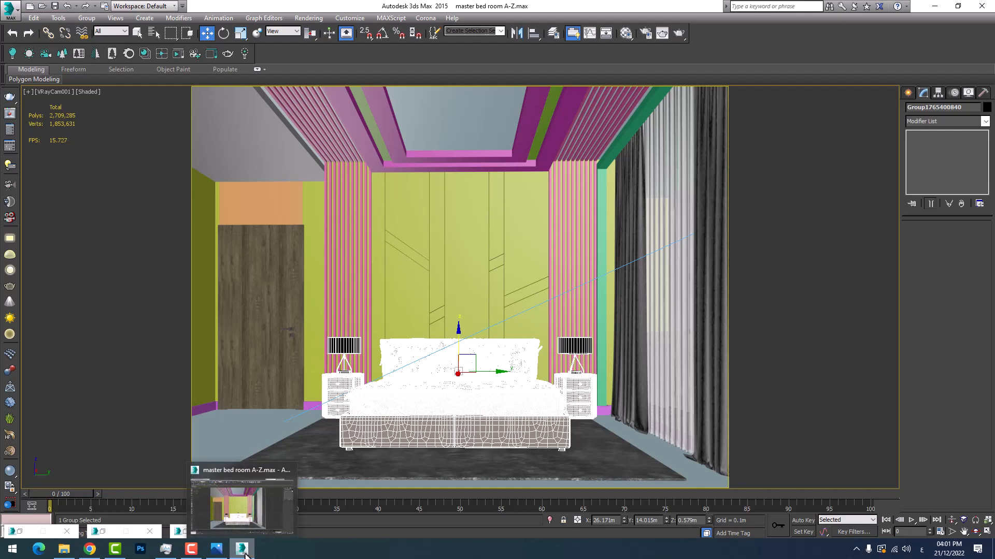
Try a render of the VRayCam001 view with the Final preset, check it in the frame buffer and cancel it
{"action": "left_click", "coordinate": [319, 16]}
{"action": "left_click", "coordinate": [319, 29]}
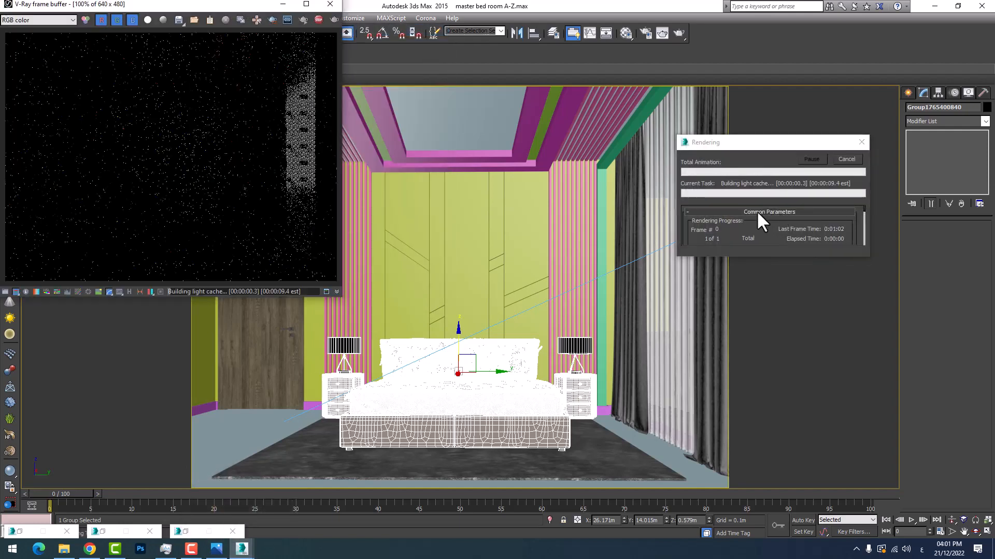
{"action": "left_click", "coordinate": [283, 5]}
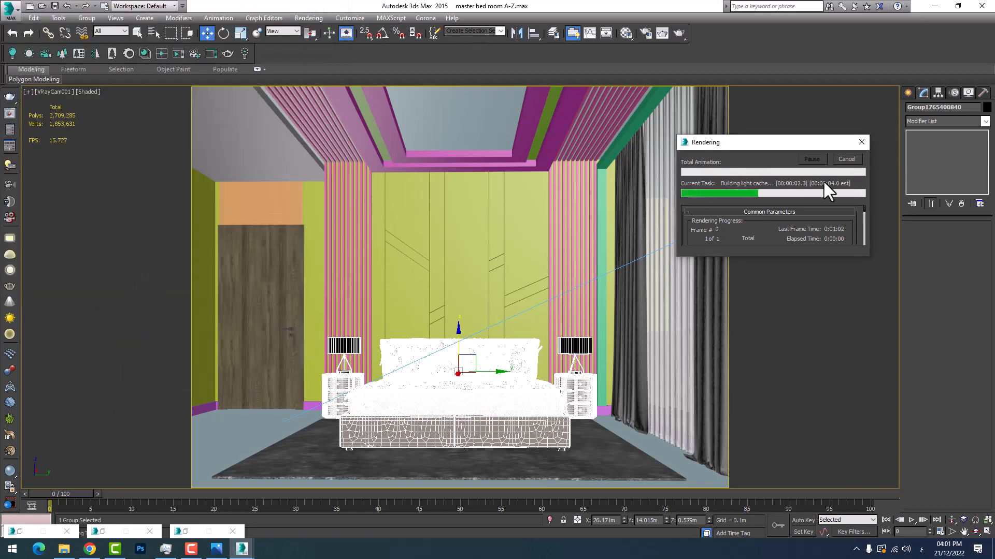
{"action": "left_click", "coordinate": [243, 545]}
{"action": "left_click", "coordinate": [264, 502]}
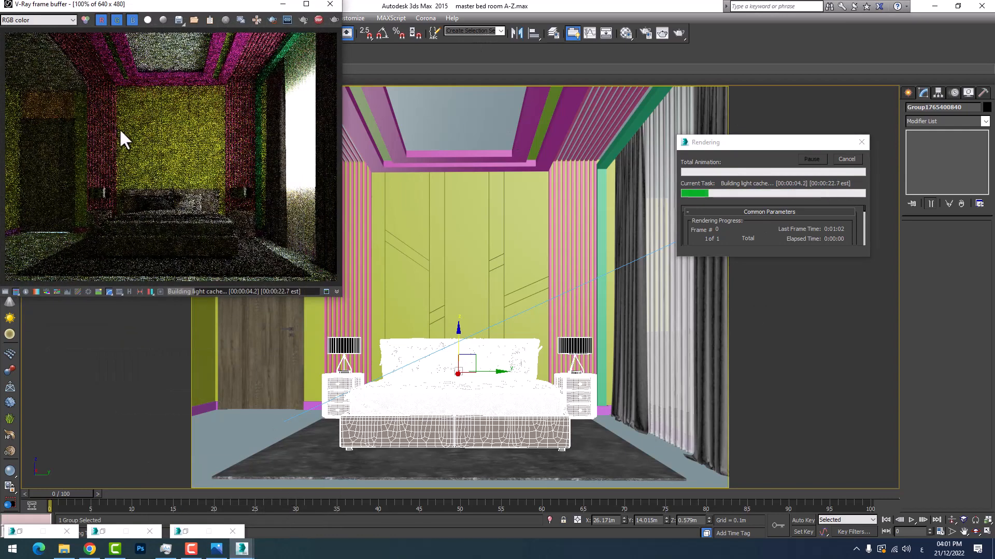
{"action": "left_click", "coordinate": [283, 4]}
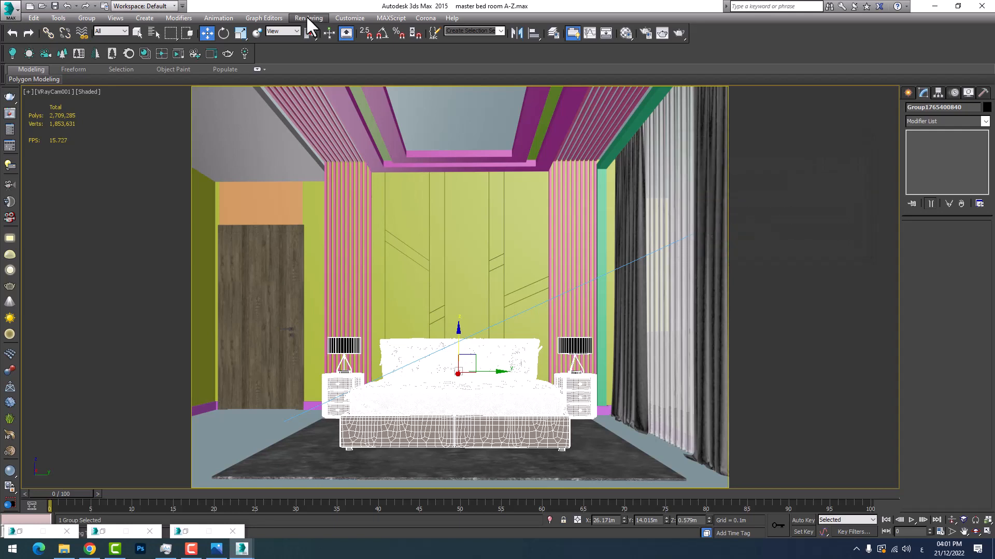
Enable the material override in the V-Ray global switches and assign a new VRayMtl to it
{"action": "left_click", "coordinate": [307, 18]}
{"action": "left_click", "coordinate": [315, 42]}
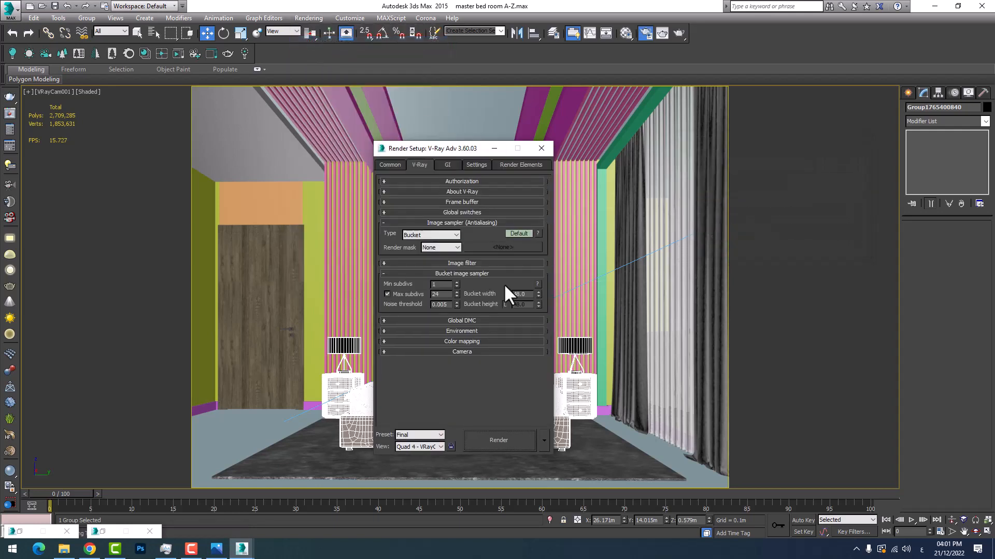
{"action": "left_click", "coordinate": [460, 272]}
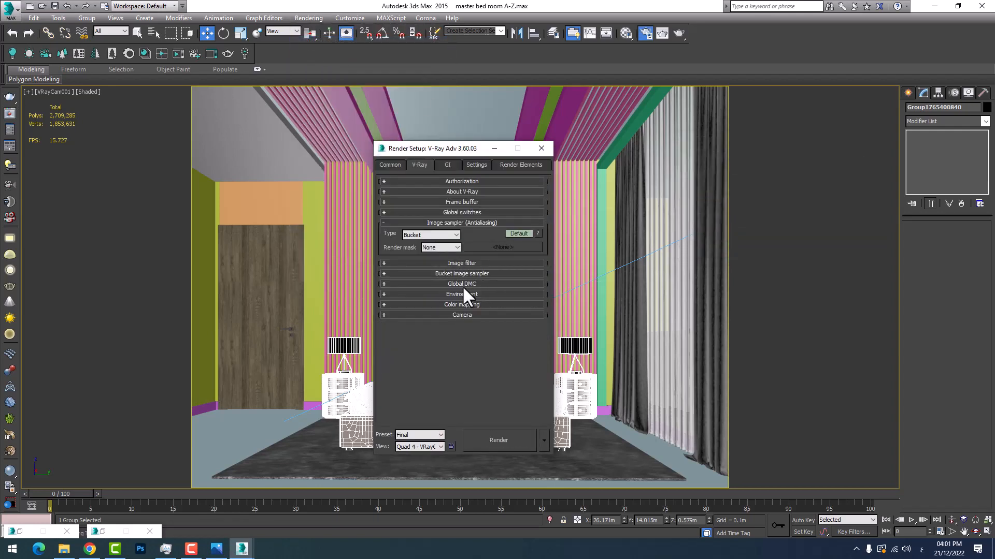
{"action": "left_click", "coordinate": [466, 211]}
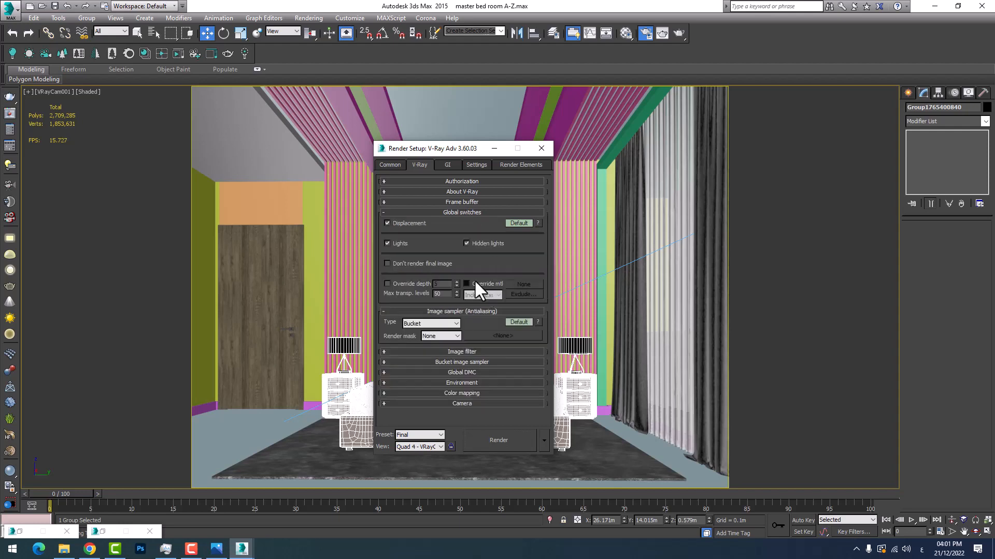
{"action": "left_click", "coordinate": [522, 284]}
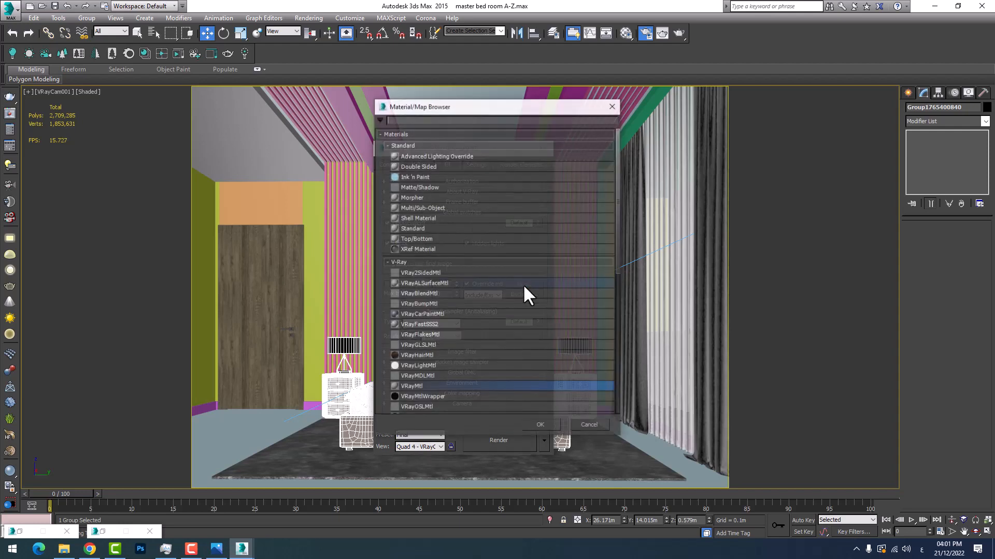
{"action": "double_click", "coordinate": [417, 385]}
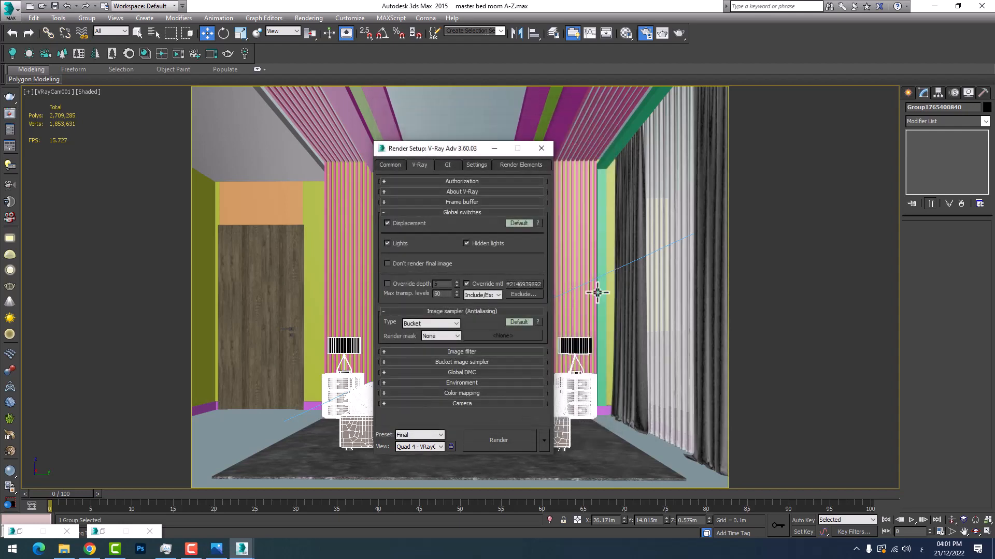
Check the interrupted render in the V-Ray frame buffer, then restore the Render Setup window
{"action": "left_click", "coordinate": [495, 149]}
{"action": "mouse_move", "coordinate": [243, 550]}
{"action": "left_click", "coordinate": [296, 509]}
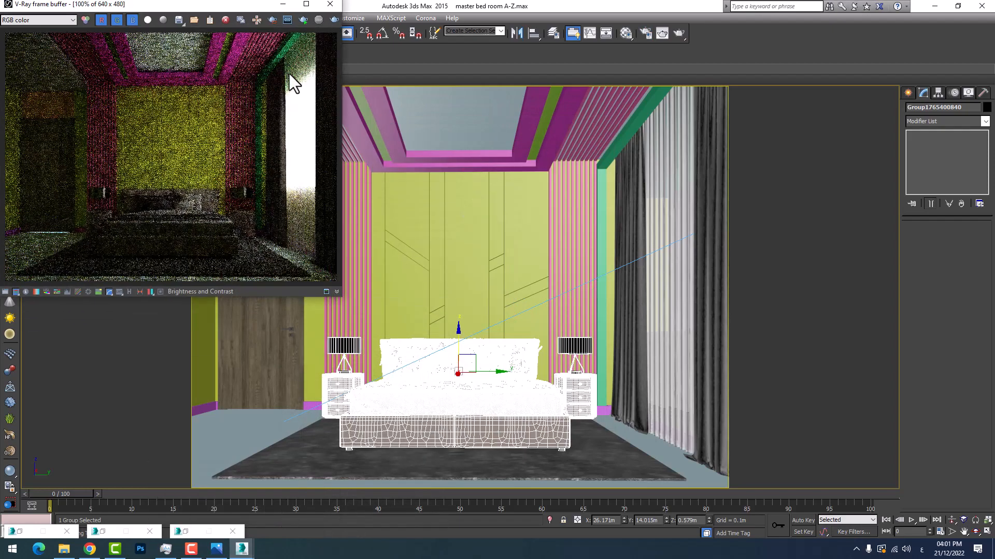
{"action": "left_click", "coordinate": [283, 5]}
{"action": "left_click", "coordinate": [186, 532]}
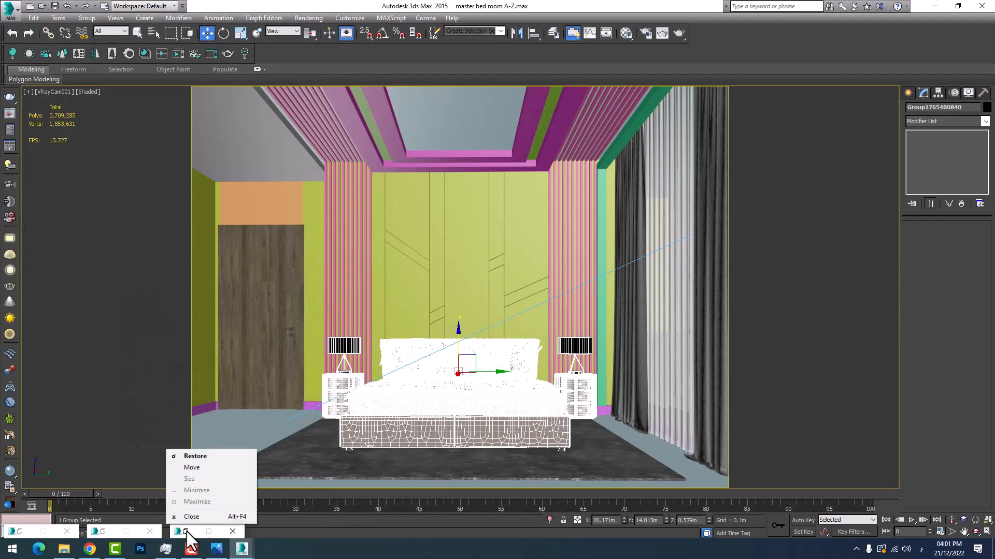
{"action": "left_click", "coordinate": [189, 534]}
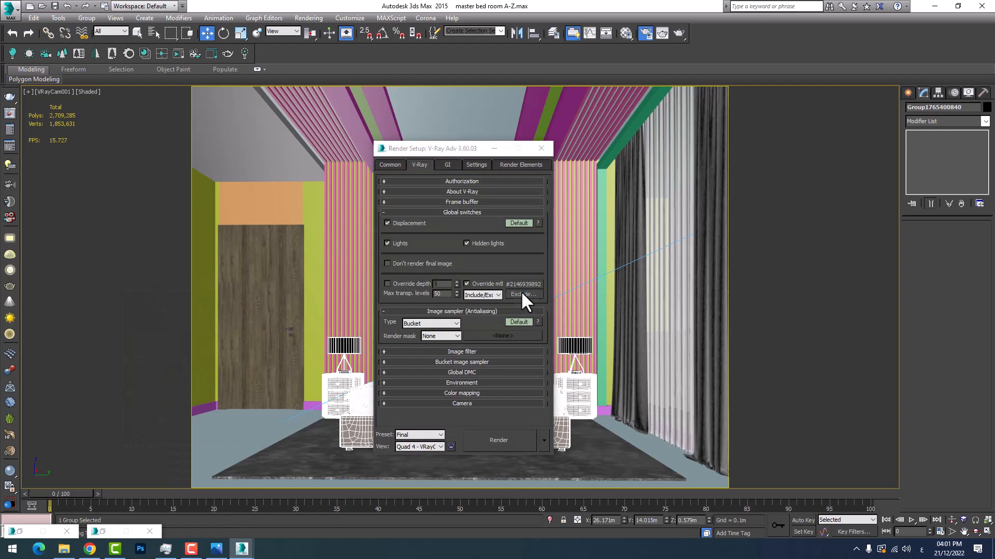
Exclude the curtain object setara003 from the override material with the Both option, confirm the list and close Render Setup
{"action": "left_click", "coordinate": [523, 294]}
{"action": "scroll", "coordinate": [407, 308], "scroll_direction": "down", "scroll_amount": 2}
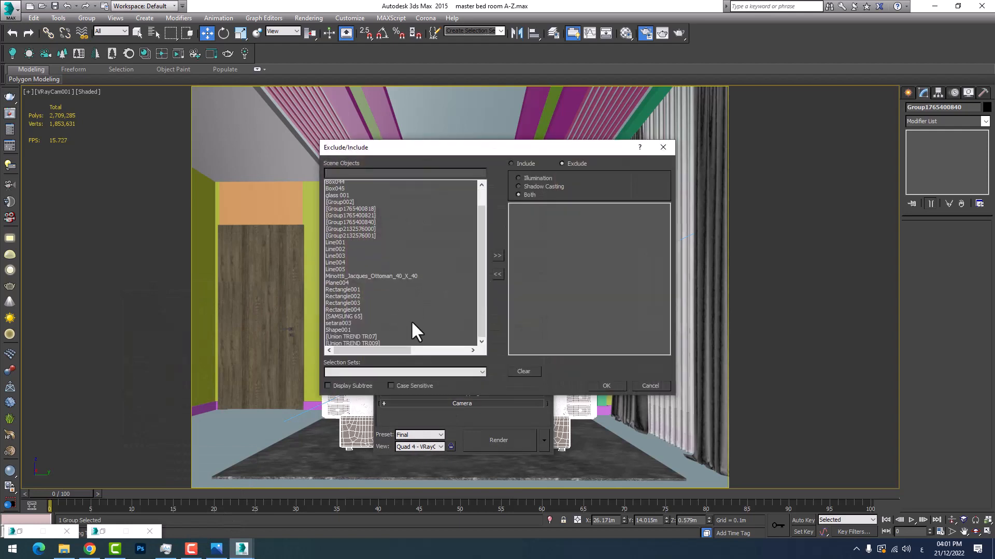
{"action": "double_click", "coordinate": [335, 318]}
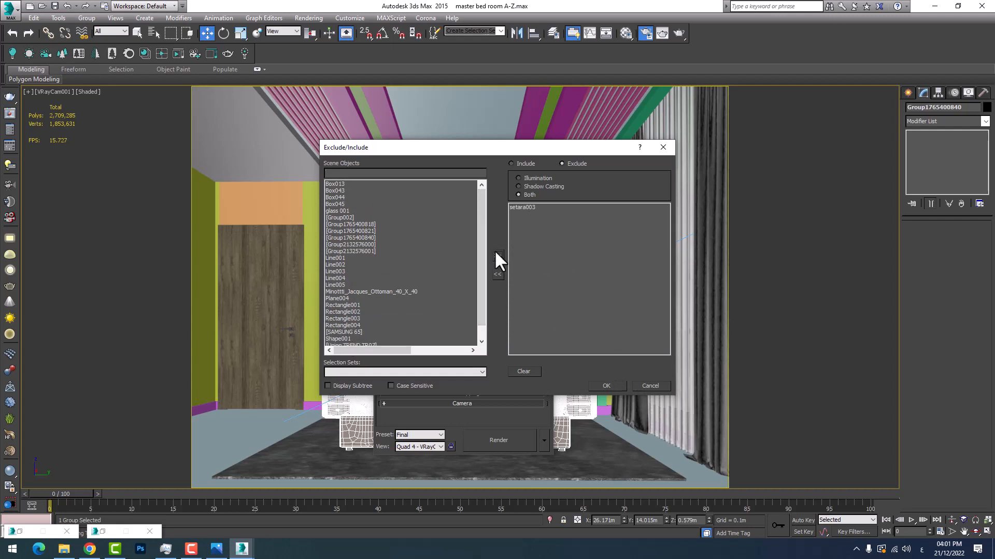
{"action": "left_click", "coordinate": [523, 208]}
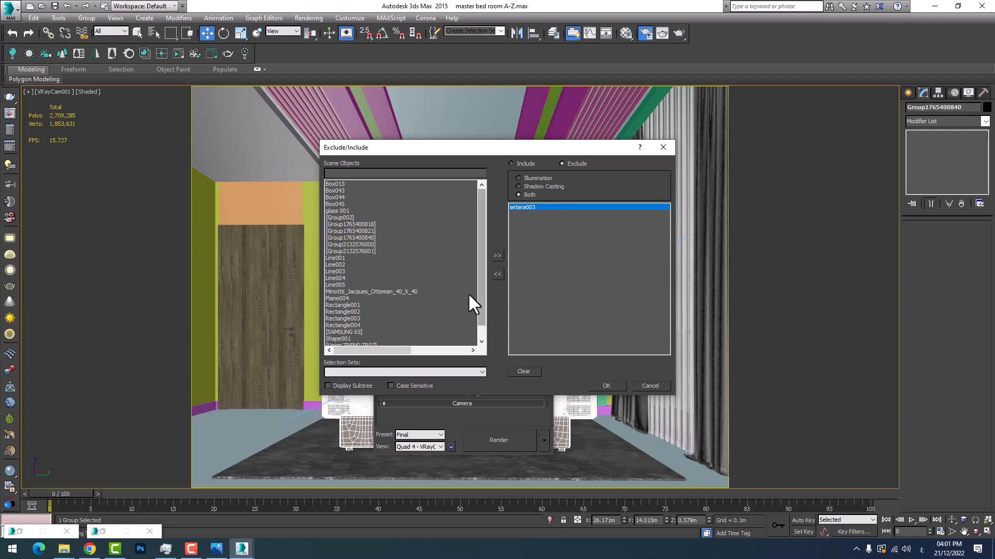
{"action": "left_click", "coordinate": [497, 274]}
{"action": "scroll", "coordinate": [410, 336], "scroll_direction": "down", "scroll_amount": 1}
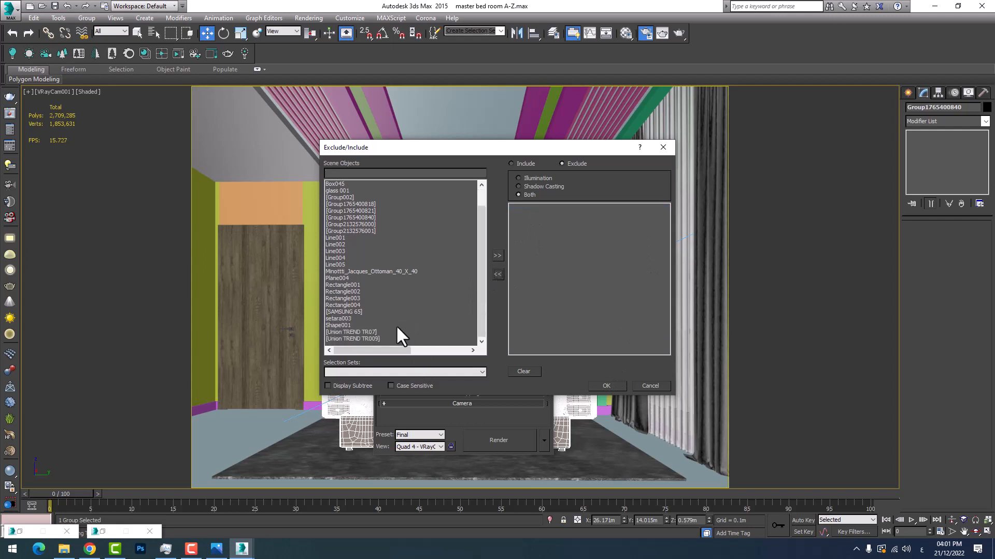
{"action": "left_click", "coordinate": [342, 319]}
{"action": "left_click", "coordinate": [497, 255]}
{"action": "left_click", "coordinate": [606, 386]}
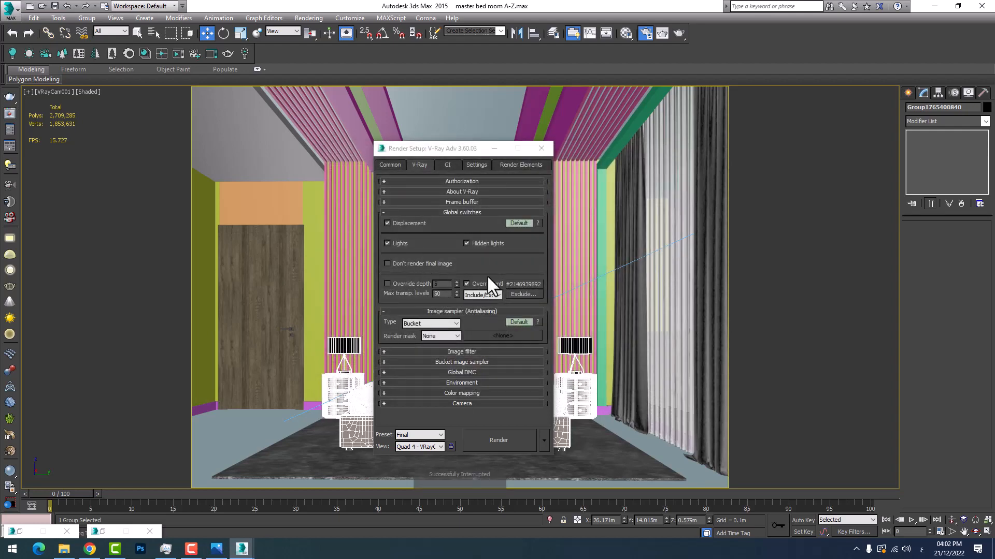
{"action": "left_click", "coordinate": [541, 148]}
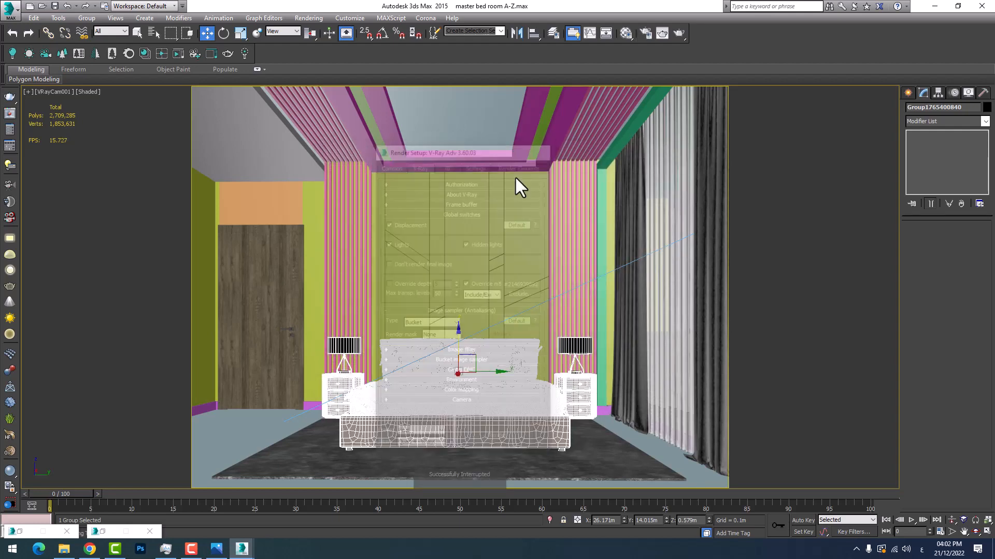
Start a new render of the camera view, maximize the V-Ray frame buffer and turn on mouse tracking while rendering
{"action": "mouse_move", "coordinate": [241, 548]}
{"action": "left_click", "coordinate": [297, 492]}
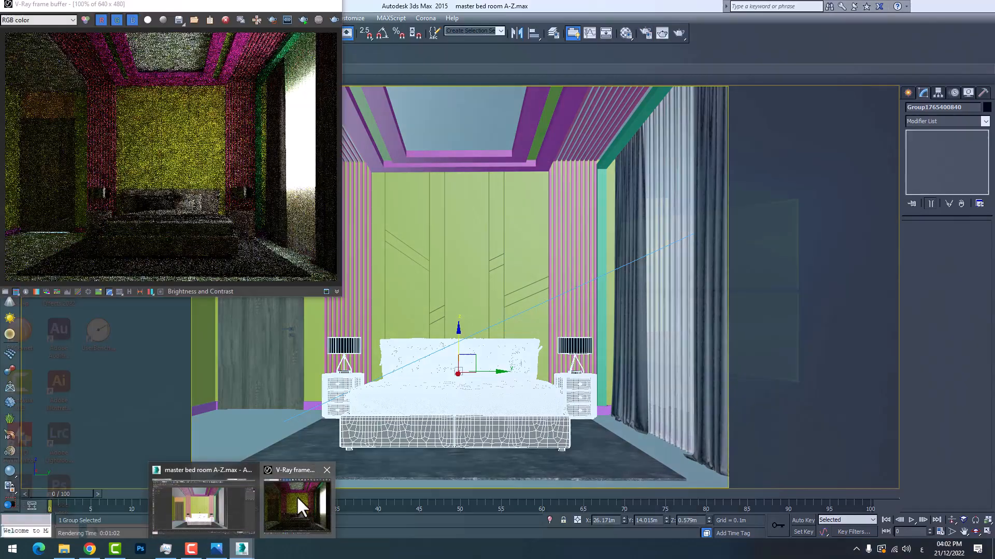
{"action": "left_click", "coordinate": [333, 20]}
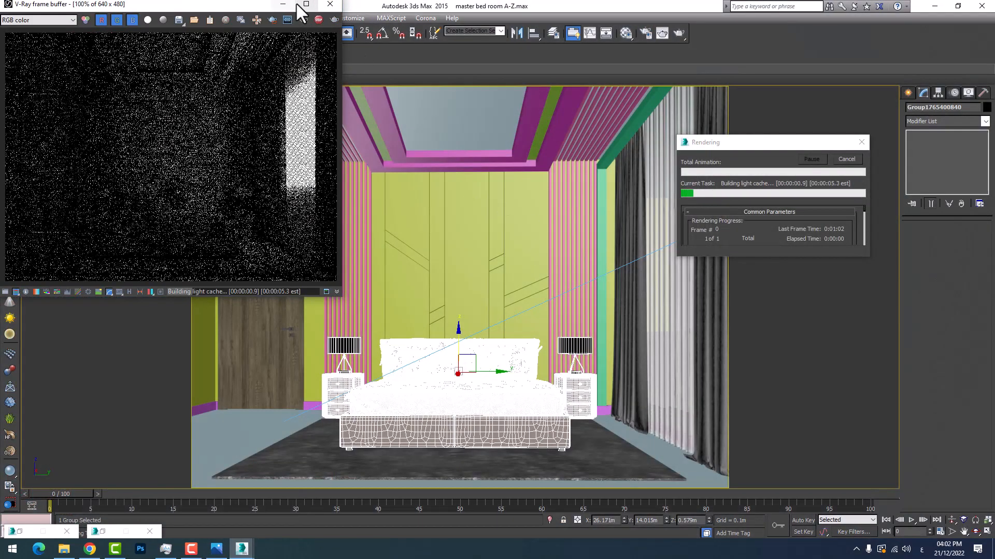
{"action": "left_click", "coordinate": [305, 5]}
{"action": "scroll", "coordinate": [536, 343], "scroll_direction": "up", "scroll_amount": 1}
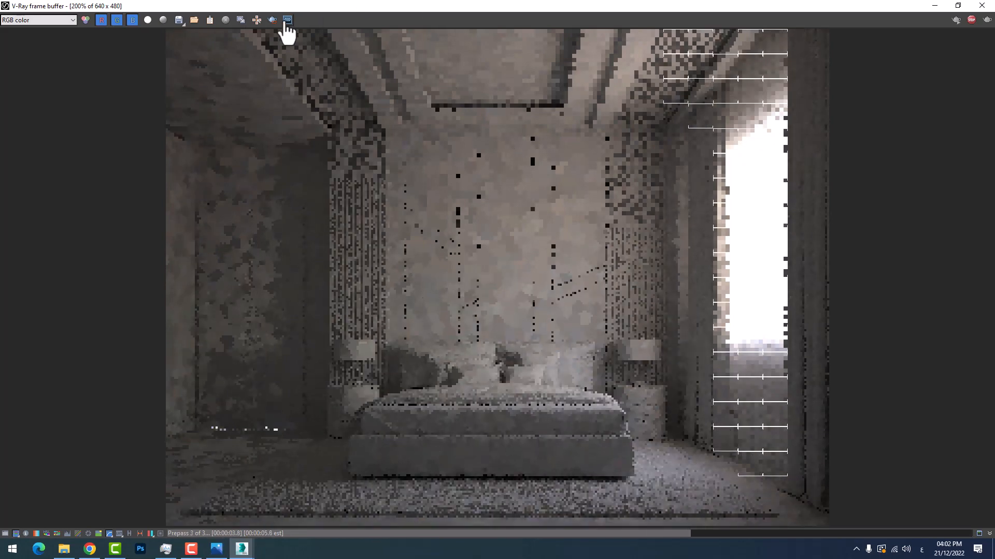
{"action": "left_click", "coordinate": [257, 19]}
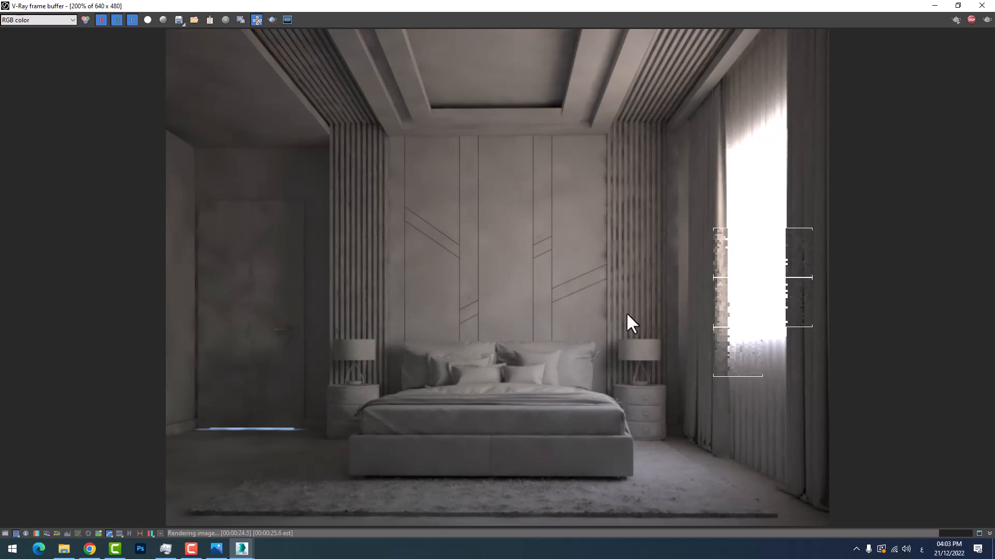
Inspect the override-material render up close around the headboard wall, pillows, bedside lamps and door as it progresses
{"action": "scroll", "coordinate": [619, 365], "scroll_direction": "up", "scroll_amount": 3}
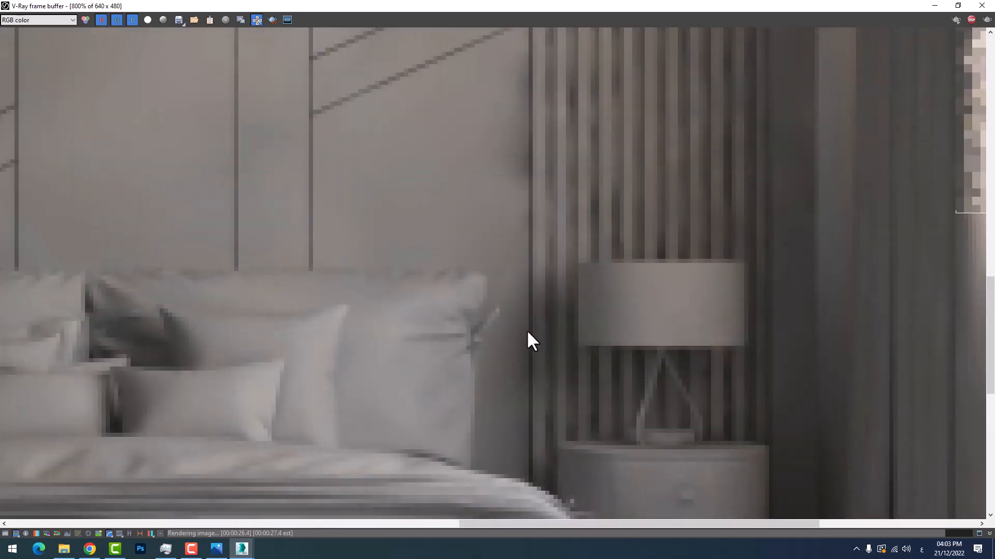
{"action": "scroll", "coordinate": [637, 308], "scroll_direction": "down", "scroll_amount": 2}
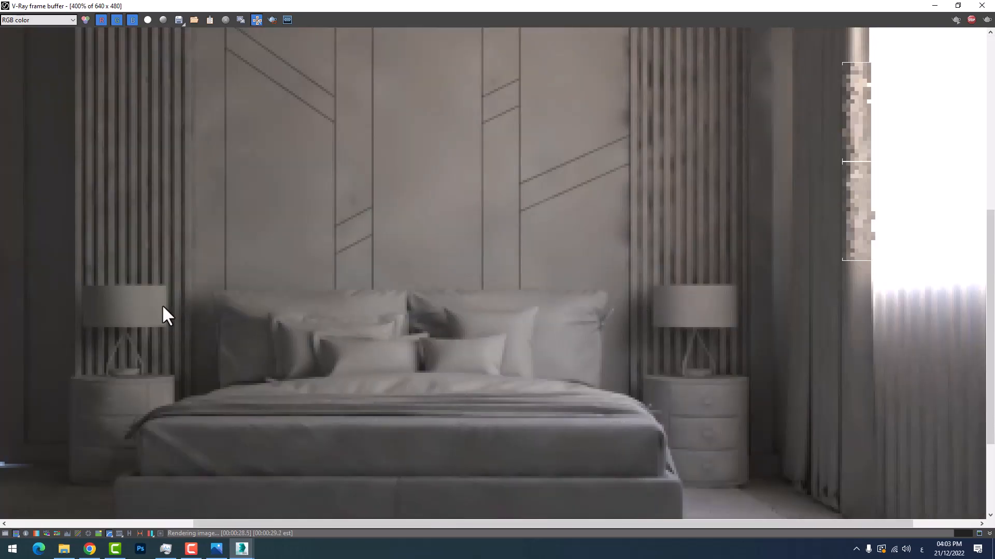
{"action": "scroll", "coordinate": [161, 306], "scroll_direction": "up", "scroll_amount": 2}
{"action": "scroll", "coordinate": [469, 377], "scroll_direction": "down", "scroll_amount": 2}
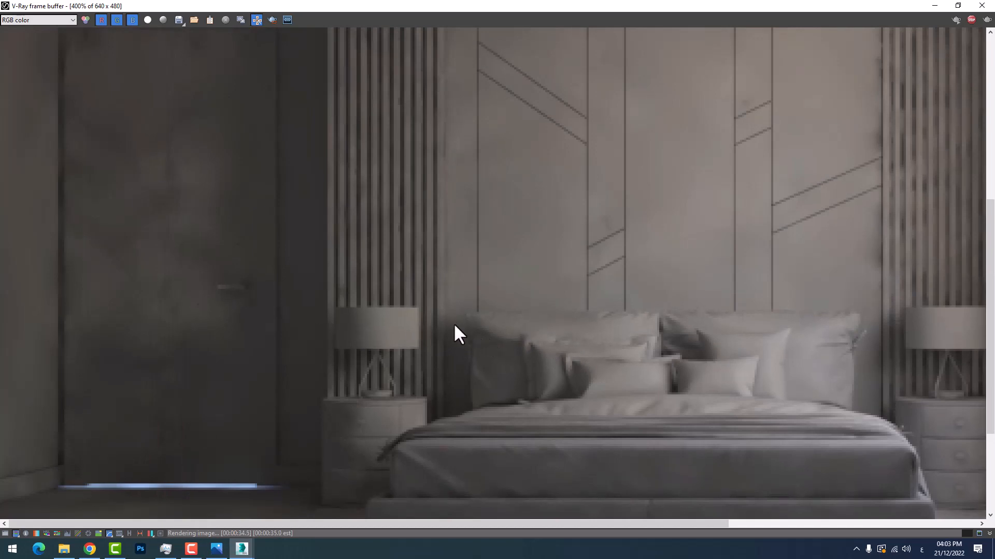
{"action": "scroll", "coordinate": [448, 322], "scroll_direction": "down", "scroll_amount": 2}
{"action": "scroll", "coordinate": [448, 317], "scroll_direction": "up", "scroll_amount": 2}
{"action": "scroll", "coordinate": [448, 315], "scroll_direction": "down", "scroll_amount": 1}
{"action": "scroll", "coordinate": [430, 281], "scroll_direction": "up", "scroll_amount": 1}
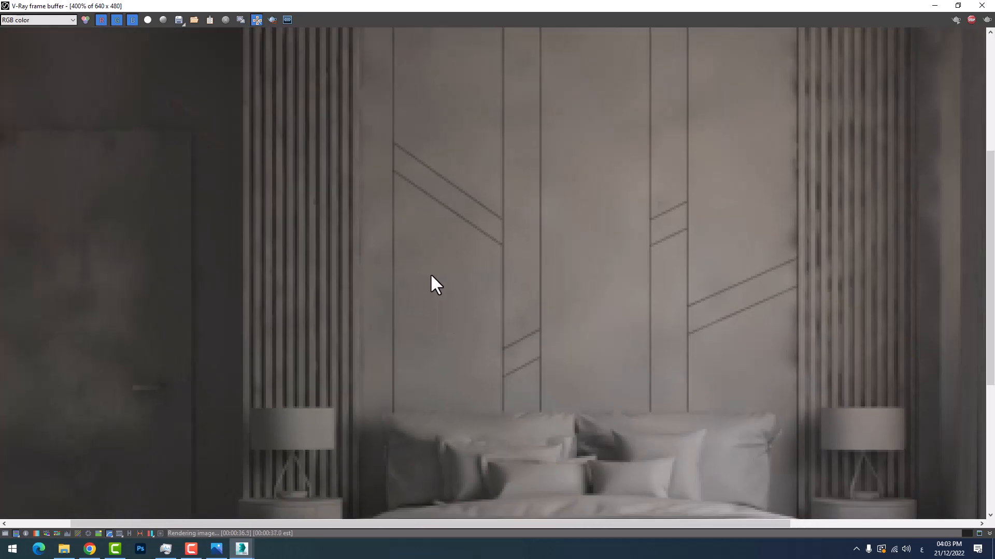
{"action": "scroll", "coordinate": [311, 310], "scroll_direction": "down", "scroll_amount": 1}
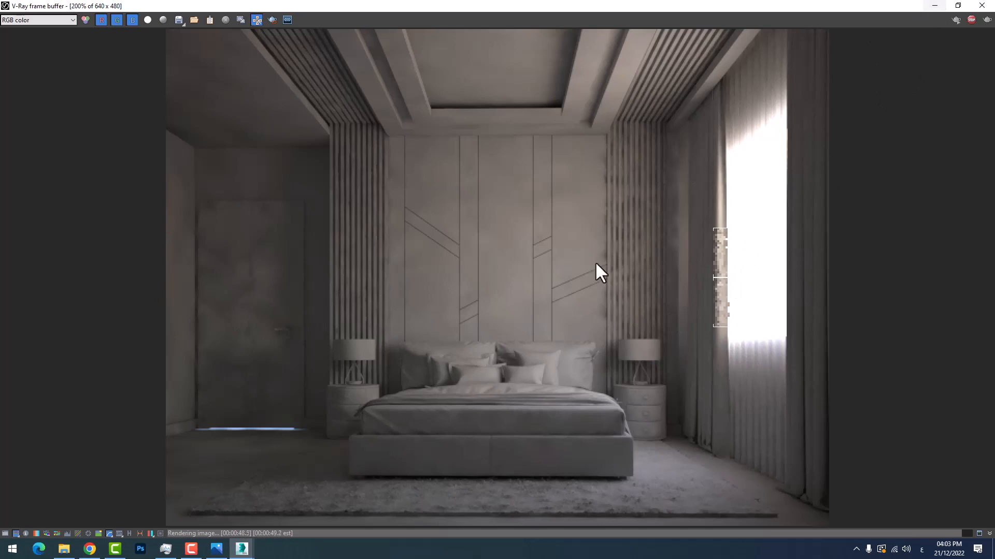
Select VRaySun001, check its placement relative to the room in the four-viewport layout, and disable the sun from the camera view
{"action": "left_click", "coordinate": [935, 4]}
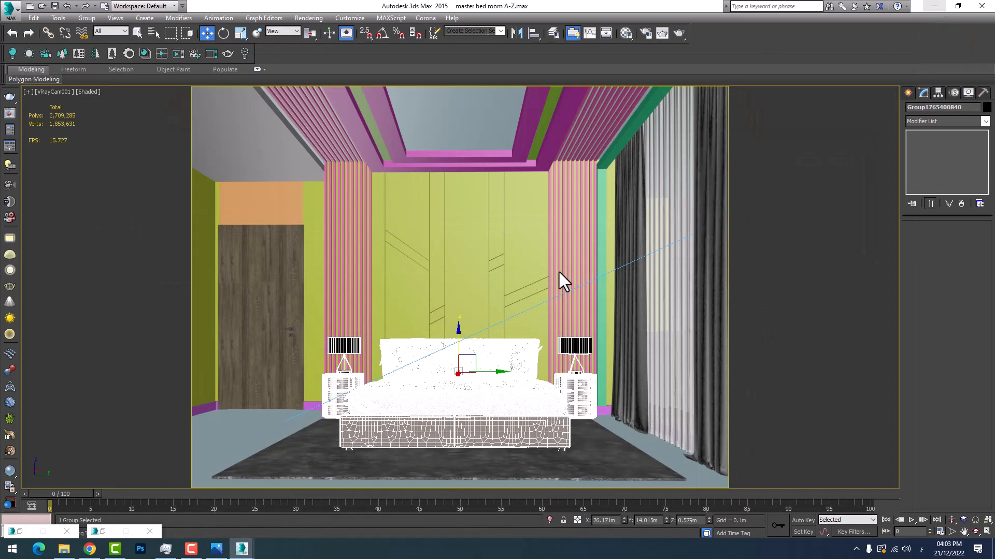
{"action": "left_click", "coordinate": [413, 361]}
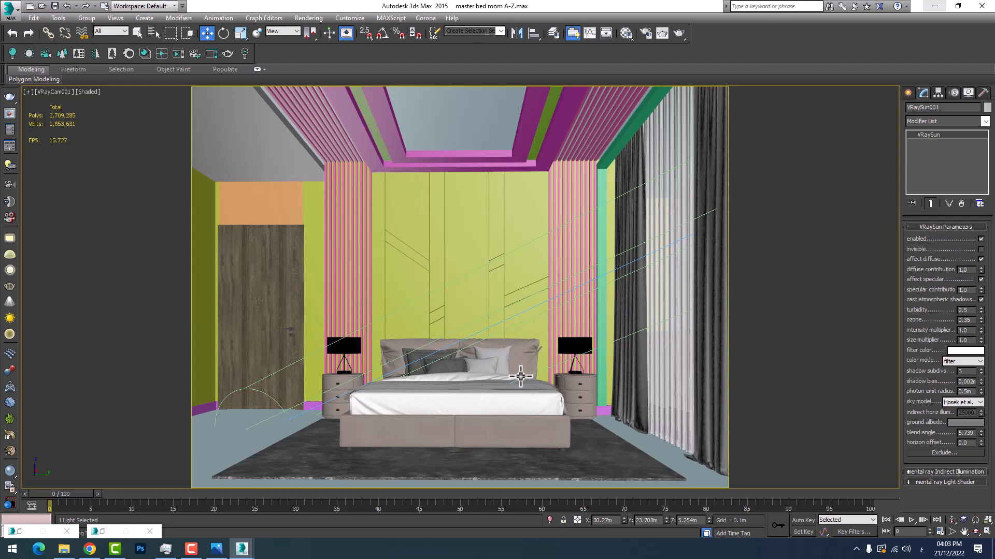
{"action": "left_click", "coordinate": [985, 532]}
{"action": "scroll", "coordinate": [295, 183], "scroll_direction": "down", "scroll_amount": 3}
{"action": "scroll", "coordinate": [261, 176], "scroll_direction": "up", "scroll_amount": 8}
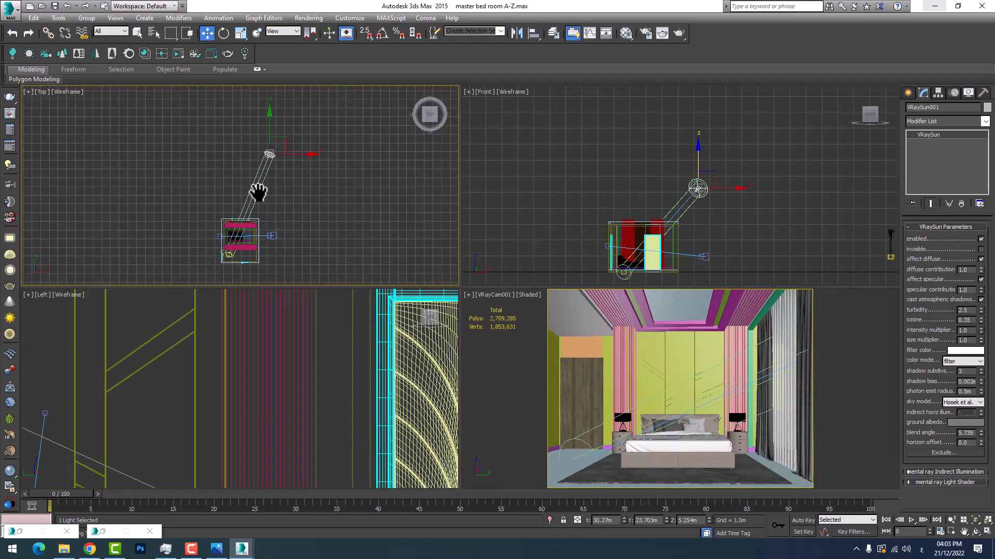
{"action": "scroll", "coordinate": [264, 163], "scroll_direction": "down", "scroll_amount": 8}
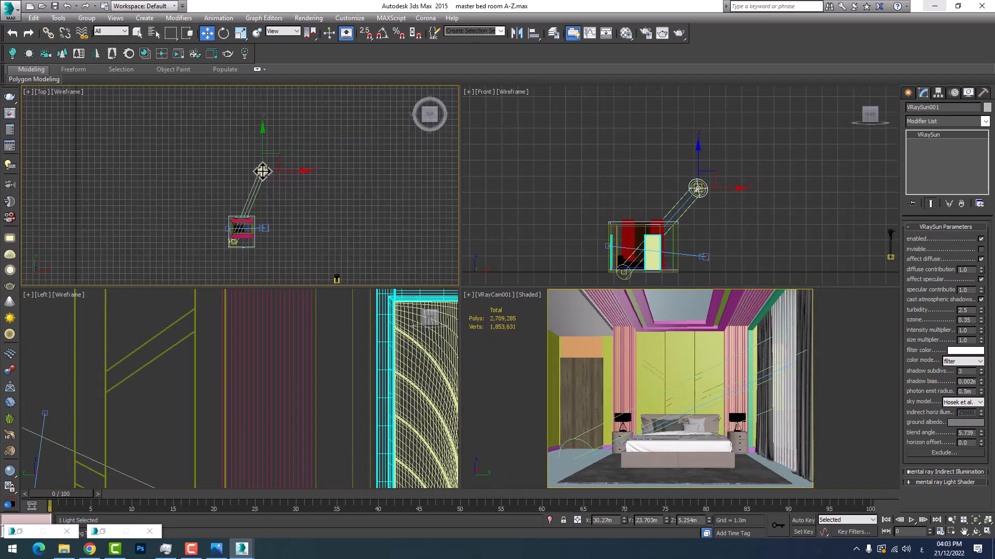
{"action": "scroll", "coordinate": [249, 176], "scroll_direction": "up", "scroll_amount": 3}
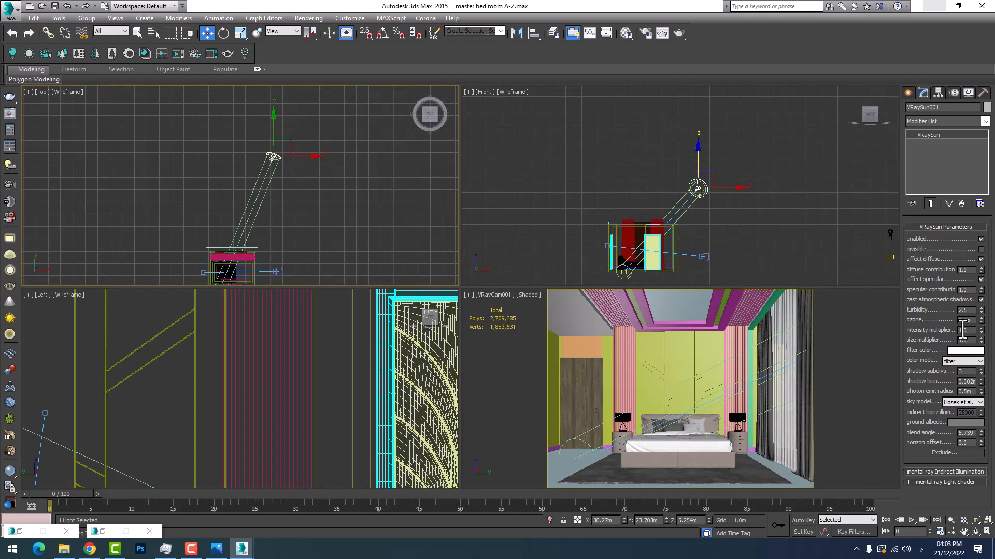
{"action": "right_click", "coordinate": [736, 368]}
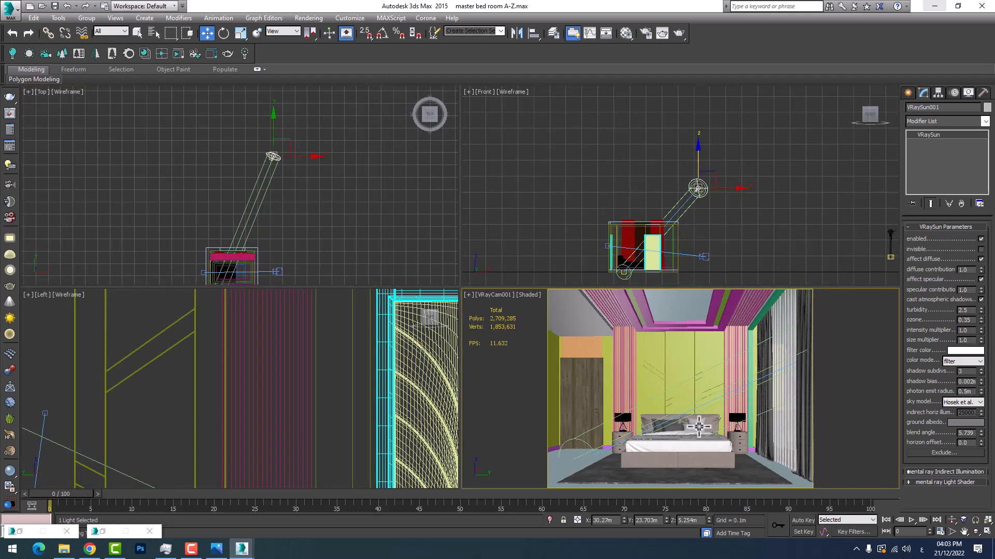
{"action": "left_click", "coordinate": [986, 532]}
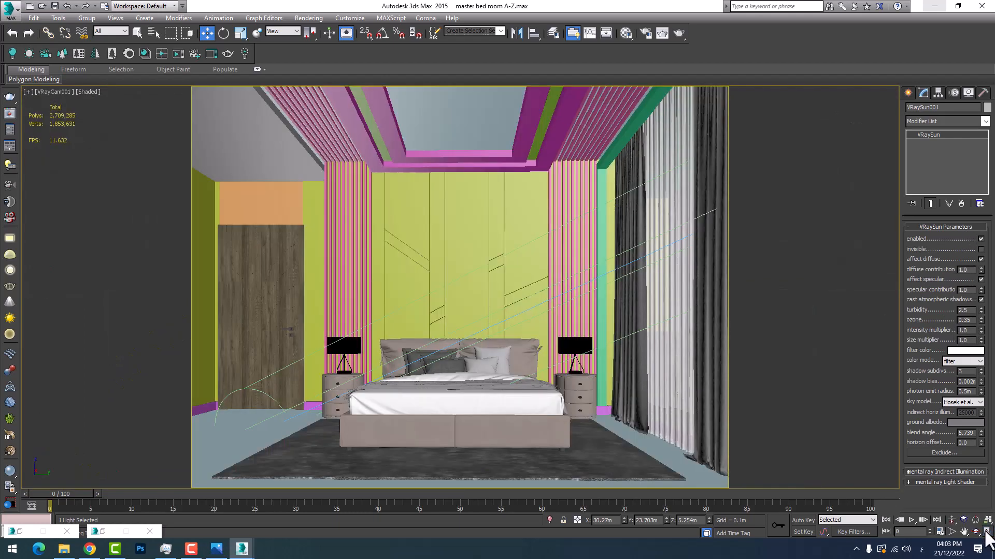
{"action": "left_click", "coordinate": [980, 238]}
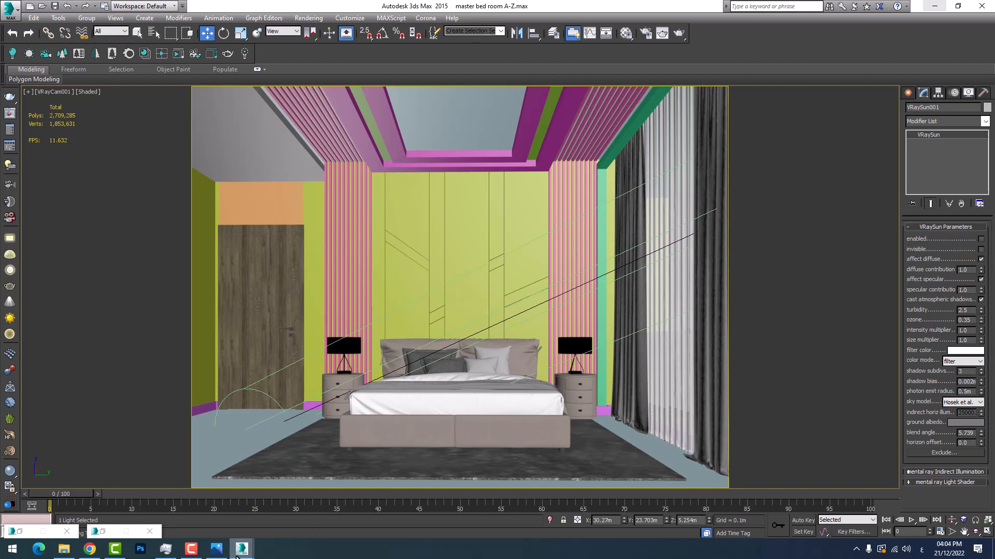
Test-render the bedroom without the sun, cancel the render and enable VRaySun001 again
{"action": "mouse_move", "coordinate": [241, 548]}
{"action": "left_click", "coordinate": [285, 505]}
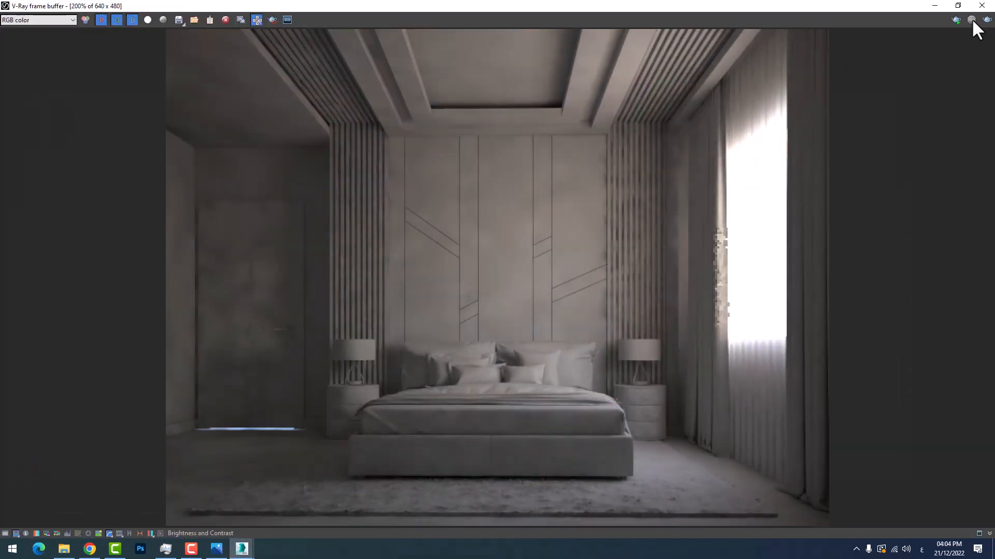
{"action": "left_click", "coordinate": [987, 20]}
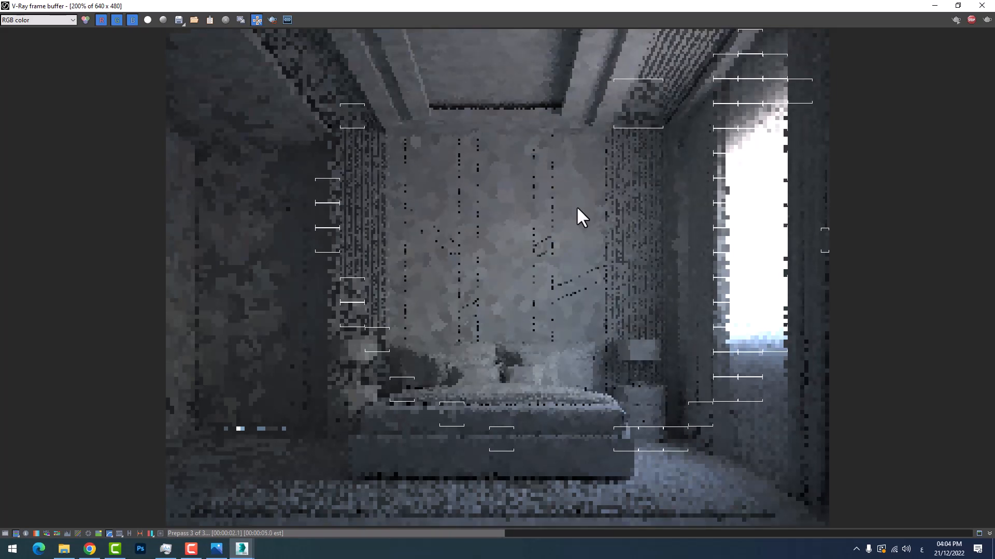
{"action": "left_click", "coordinate": [936, 7]}
{"action": "left_click", "coordinate": [847, 158]}
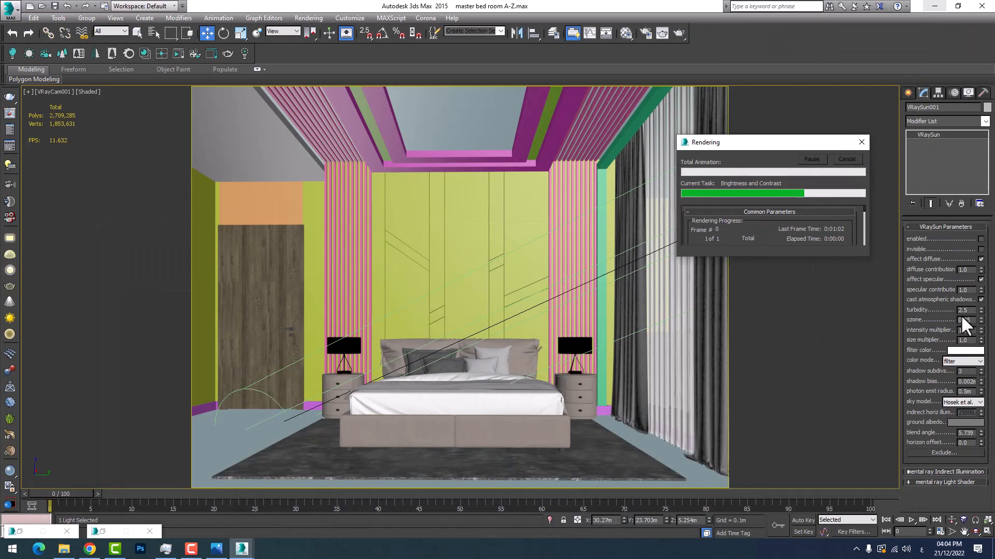
{"action": "left_click", "coordinate": [981, 239]}
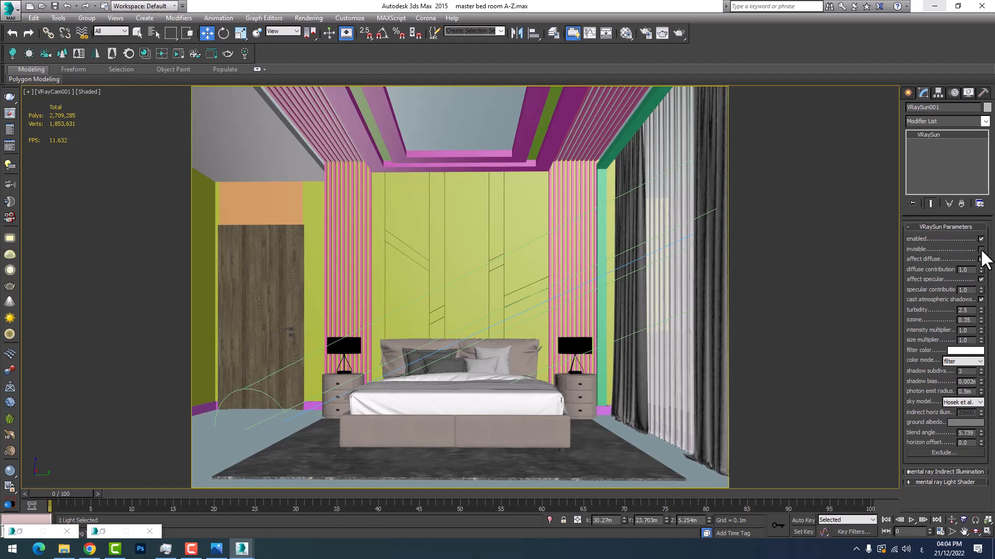
{"action": "left_click", "coordinate": [981, 249]}
Switch to the reference bedroom photo and examine the bedside lamp glow and overall lighting colours, then return to 3ds Max
{"action": "left_click", "coordinate": [216, 549]}
{"action": "scroll", "coordinate": [399, 342], "scroll_direction": "up", "scroll_amount": 5}
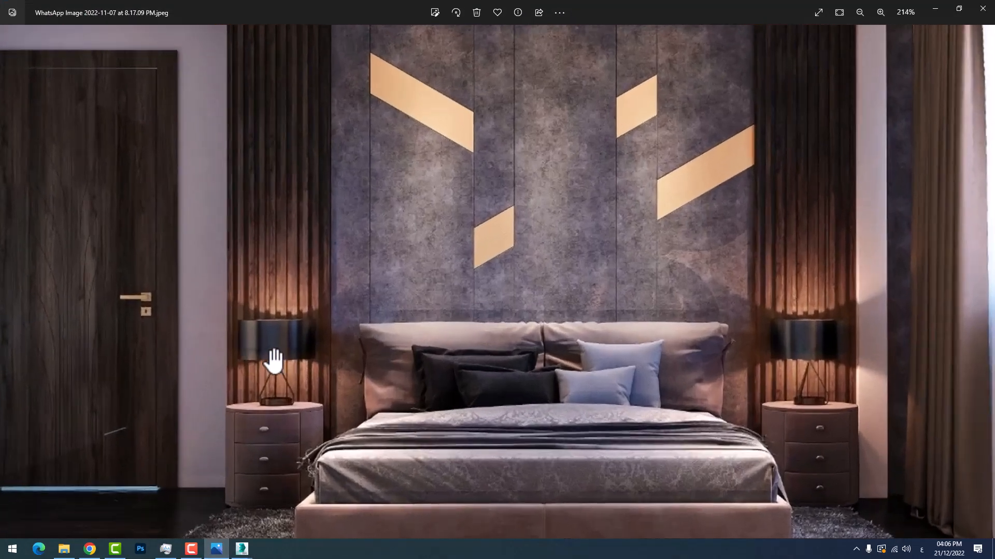
{"action": "scroll", "coordinate": [274, 361], "scroll_direction": "up", "scroll_amount": 3}
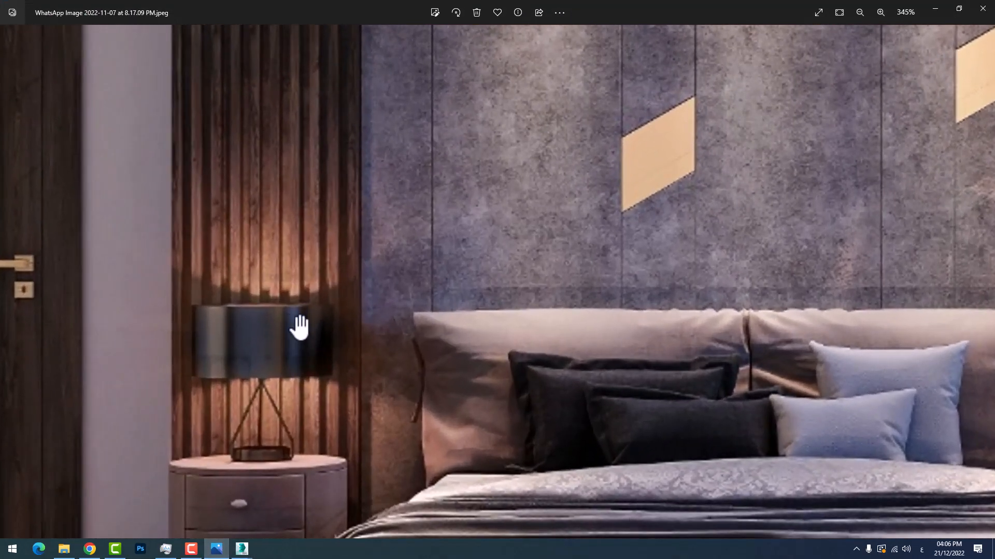
{"action": "scroll", "coordinate": [289, 333], "scroll_direction": "down", "scroll_amount": 3}
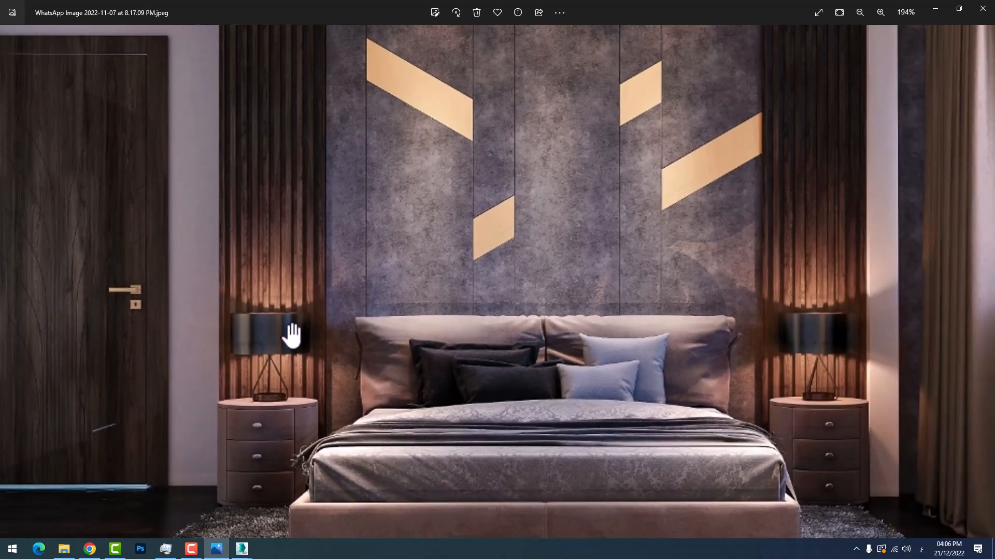
{"action": "scroll", "coordinate": [290, 334], "scroll_direction": "down", "scroll_amount": 2}
{"action": "scroll", "coordinate": [288, 333], "scroll_direction": "up", "scroll_amount": 5}
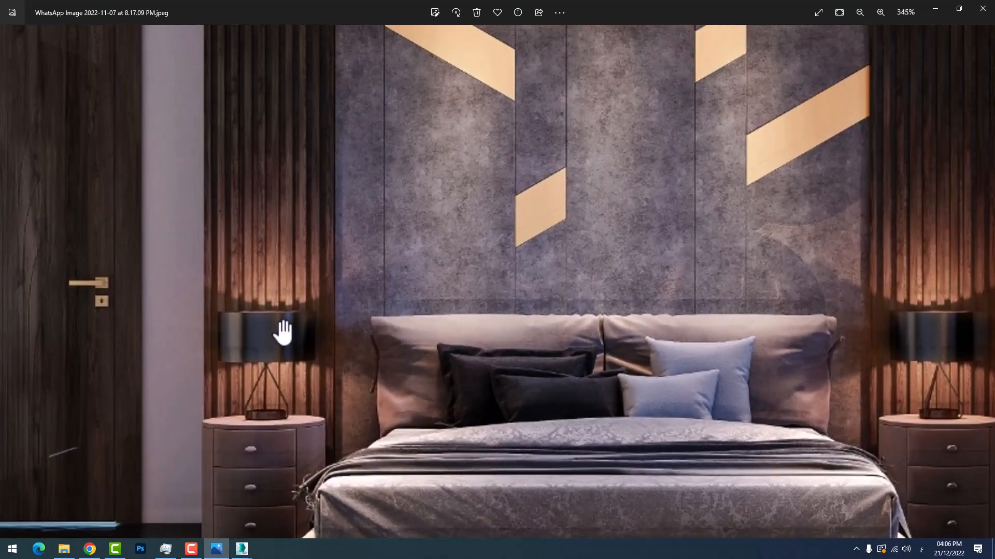
{"action": "scroll", "coordinate": [285, 334], "scroll_direction": "up", "scroll_amount": 2}
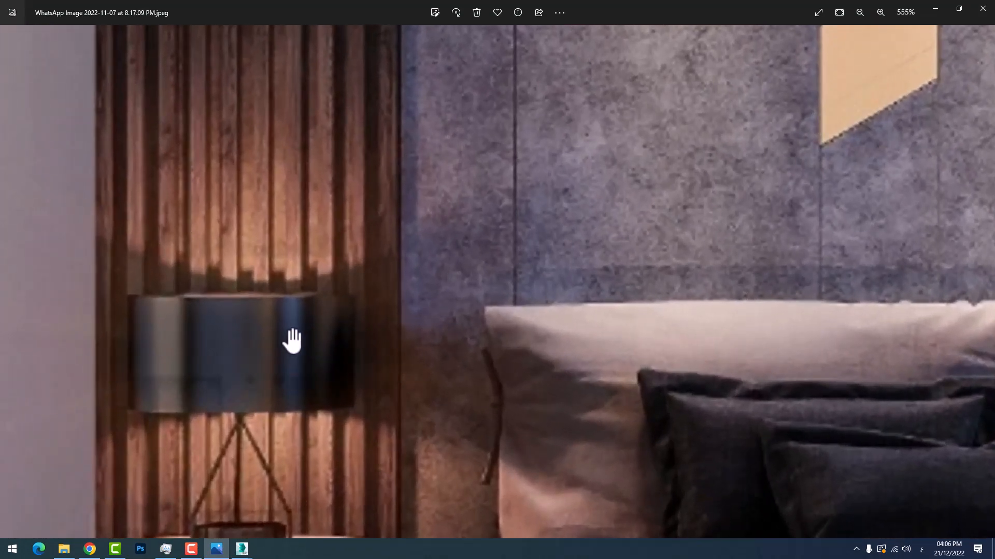
{"action": "scroll", "coordinate": [291, 334], "scroll_direction": "down", "scroll_amount": 8}
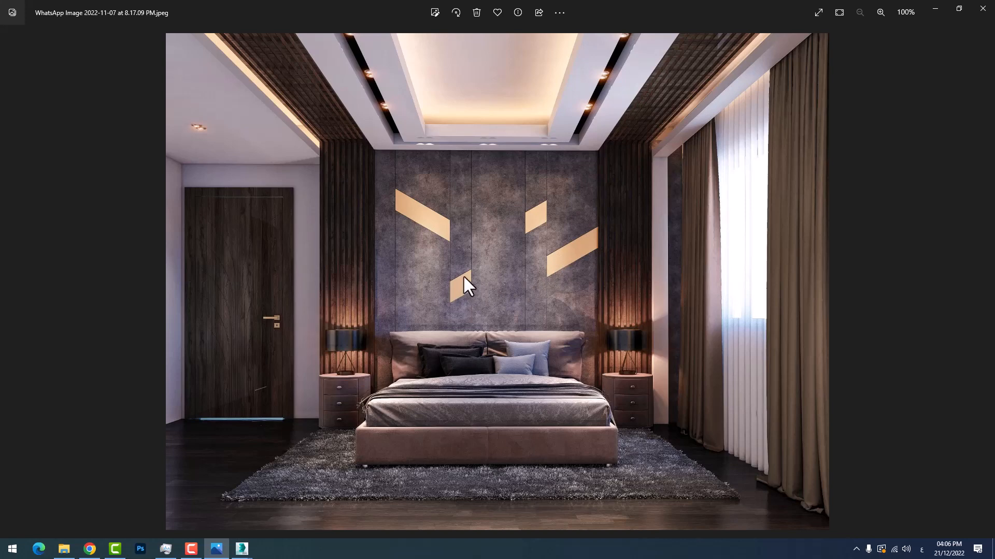
{"action": "left_click", "coordinate": [931, 9]}
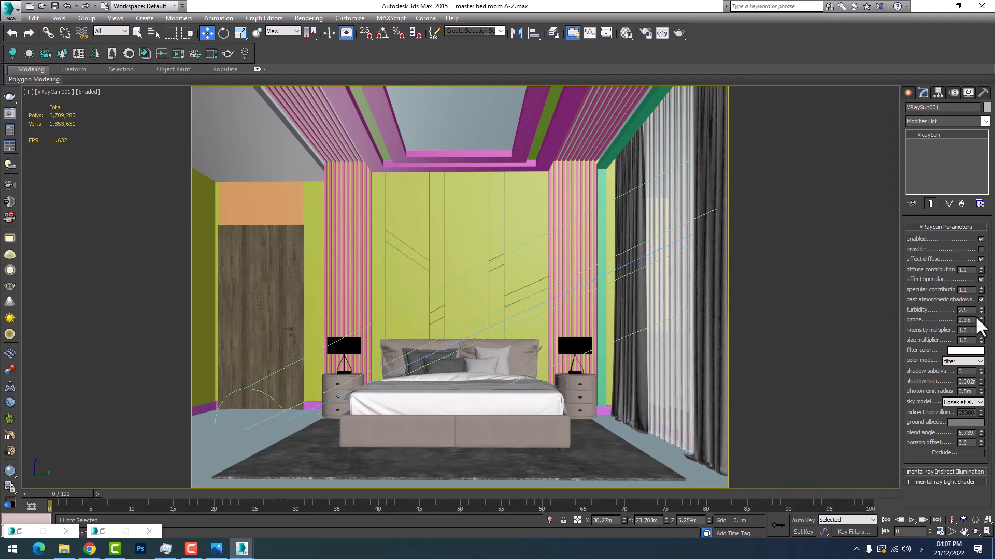
Try a turbidity of 8 on VRaySun001, then set it to 10
{"action": "left_click", "coordinate": [969, 310]}
{"action": "type", "text": "8"}
{"action": "key", "text": "Return"}
{"action": "type", "text": "10"}
{"action": "key", "text": "Return"}
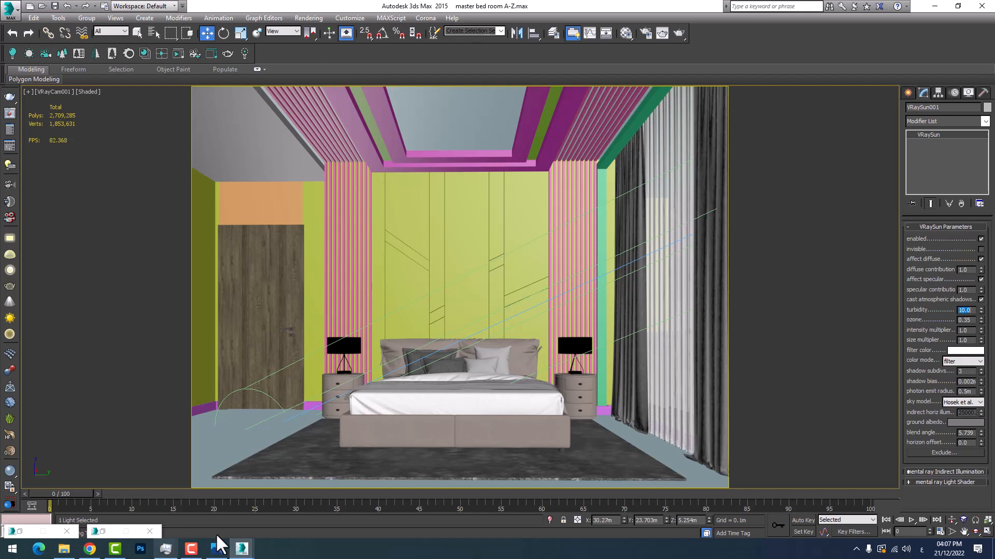
Duplicate the interrupted sunless render from the V-Ray frame buffer into a separate window and move the copy aside
{"action": "left_click", "coordinate": [242, 548]}
{"action": "left_click", "coordinate": [259, 520]}
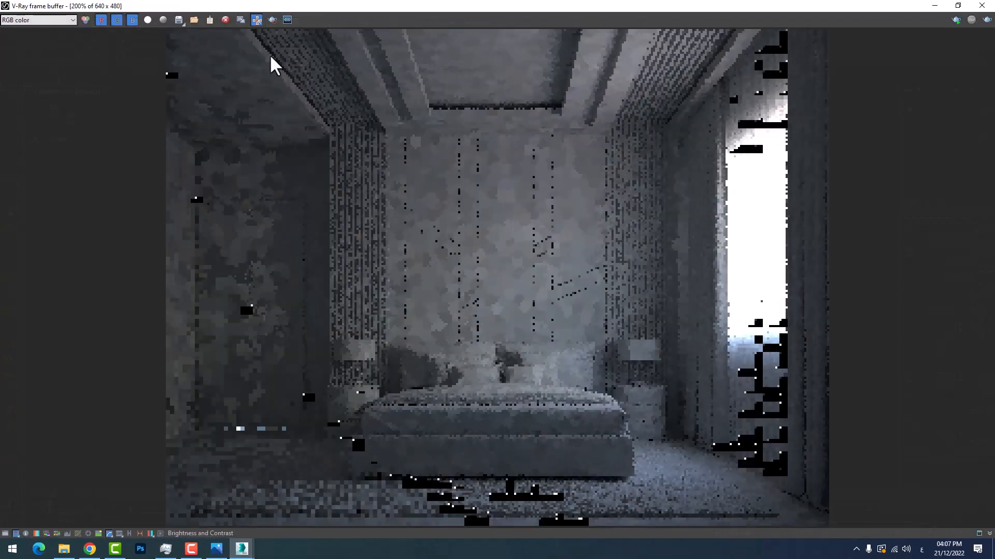
{"action": "scroll", "coordinate": [615, 335], "scroll_direction": "up", "scroll_amount": 2}
{"action": "left_click", "coordinate": [243, 21]}
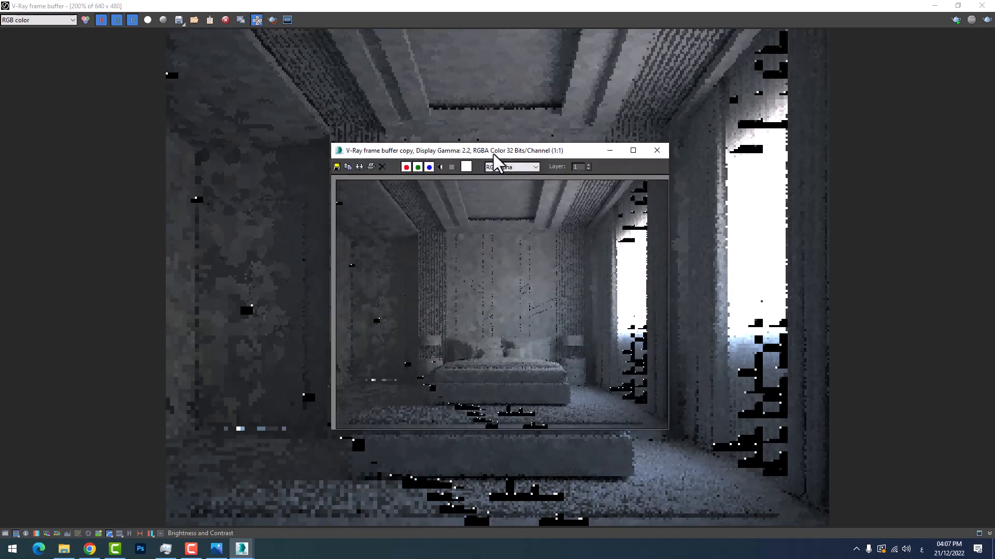
{"action": "left_click_drag", "start_coordinate": [493, 161], "coordinate": [245, 163]}
Render the camera view with the adjusted sun and place the reduced frame buffer beside the duplicated image for comparison
{"action": "left_click", "coordinate": [651, 178]}
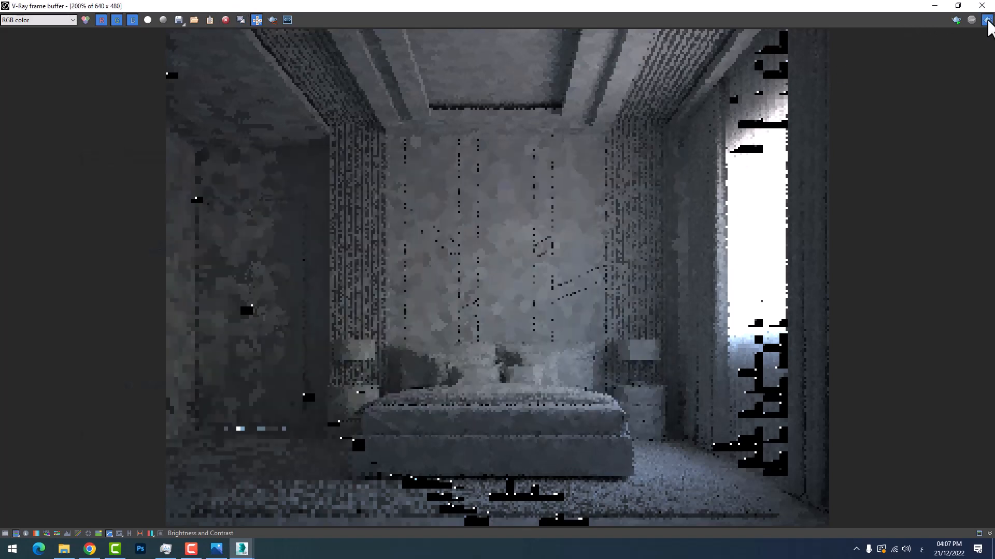
{"action": "left_click", "coordinate": [987, 20]}
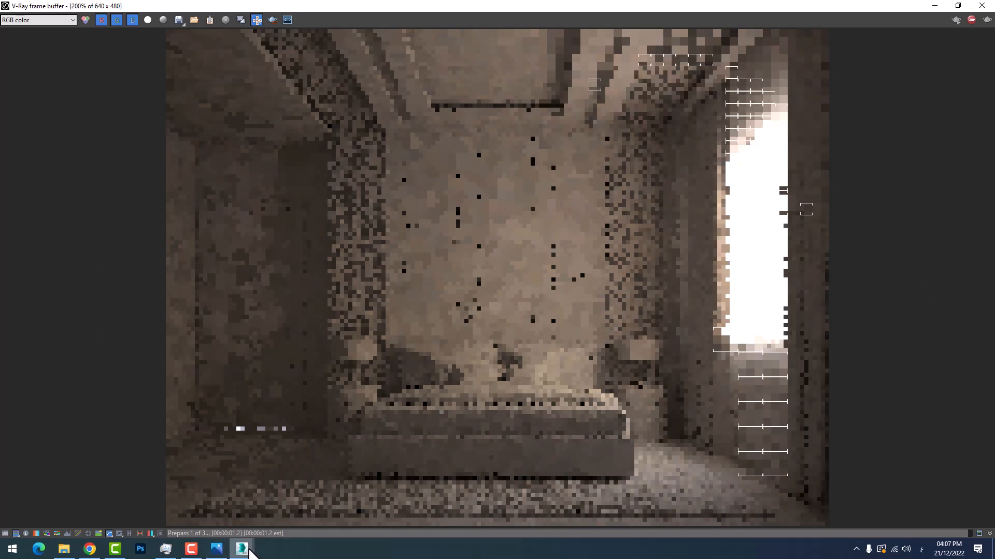
{"action": "double_click", "coordinate": [739, 5]}
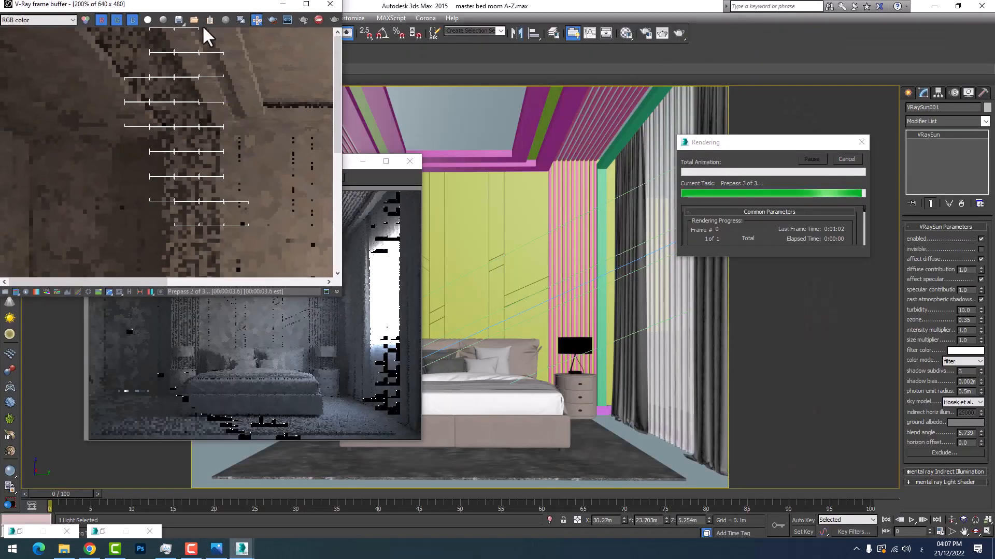
{"action": "left_click_drag", "start_coordinate": [200, 5], "coordinate": [636, 184]}
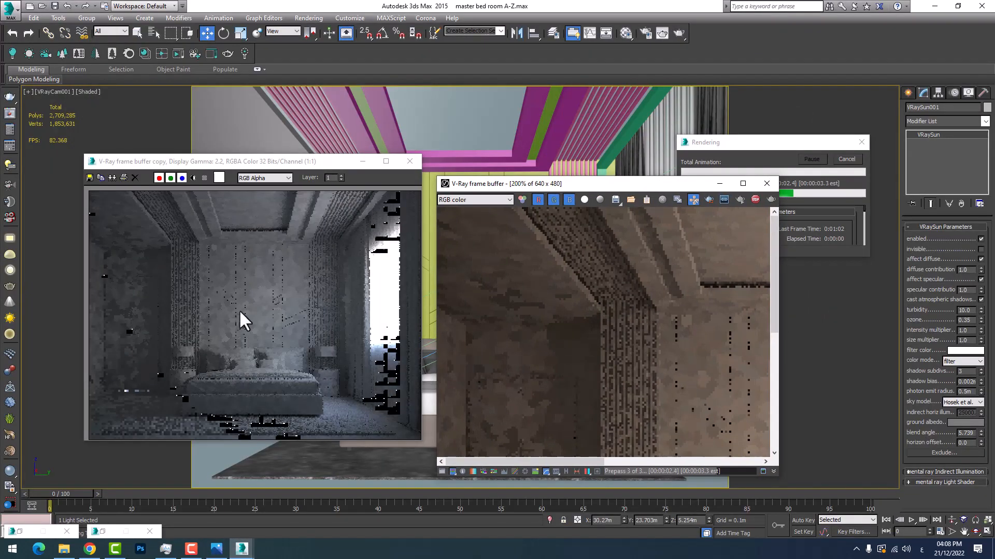
Enlarge the V-Ray frame buffer and examine the turbidity 10 sun render as it refines, then return to the scene
{"action": "left_click", "coordinate": [742, 183]}
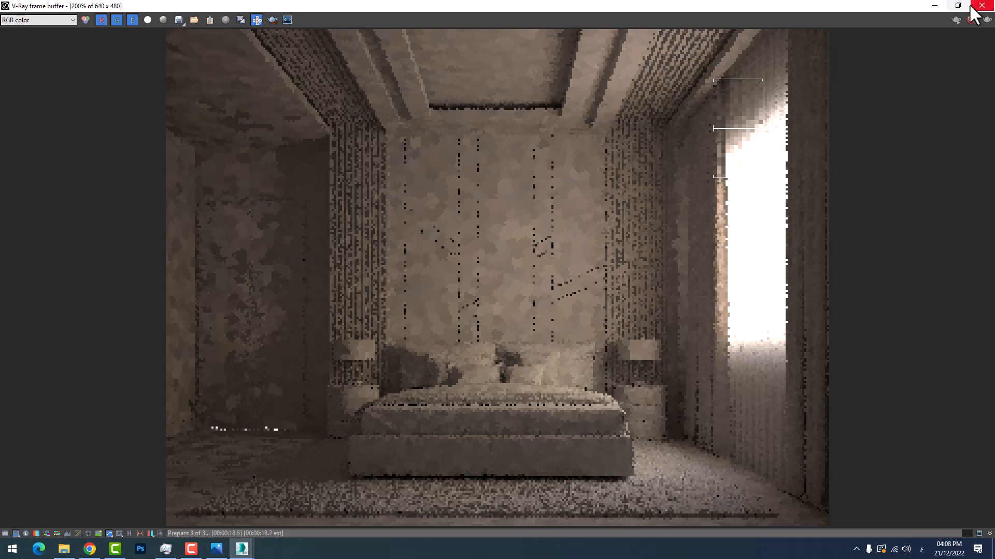
{"action": "left_click", "coordinate": [935, 6]}
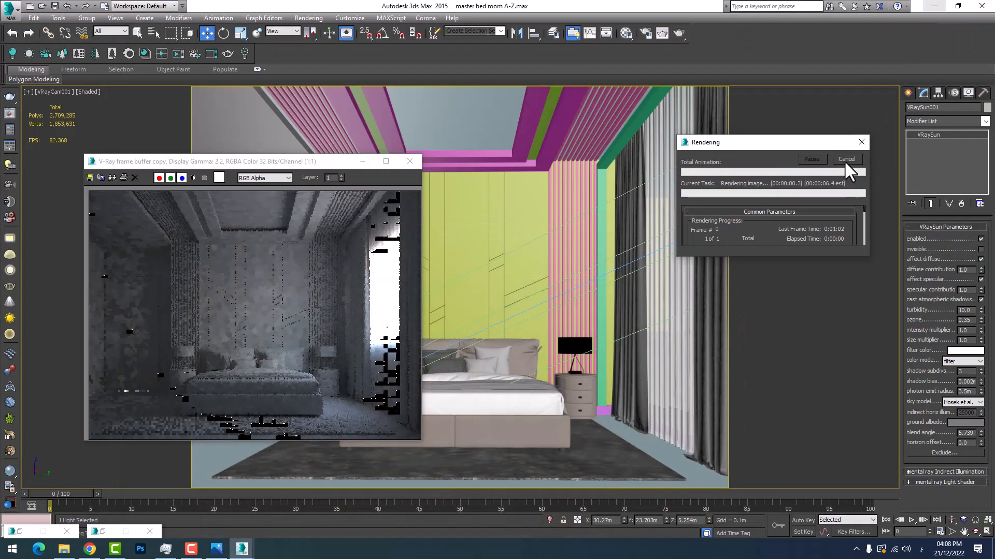
{"action": "left_click", "coordinate": [242, 549]}
{"action": "left_click", "coordinate": [285, 514]}
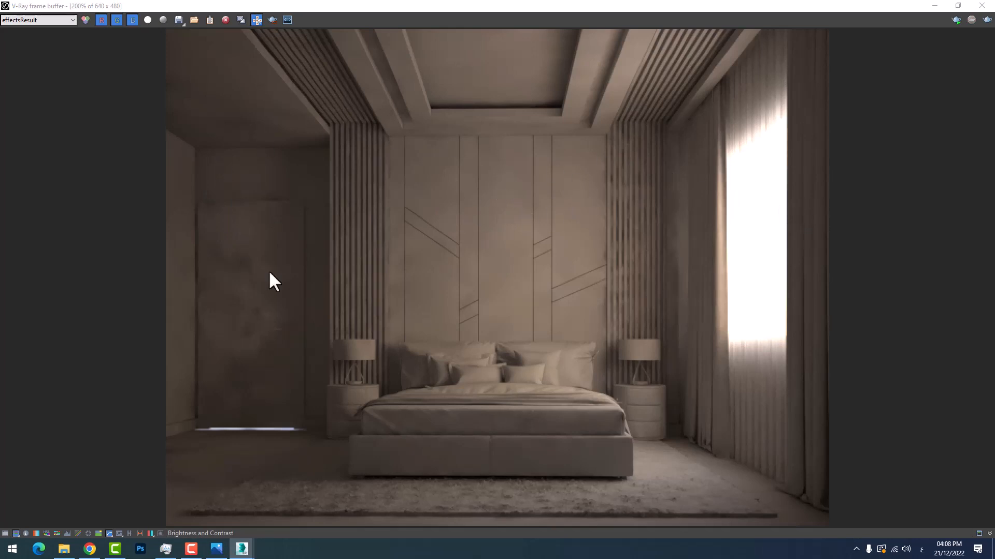
{"action": "left_click", "coordinate": [935, 5]}
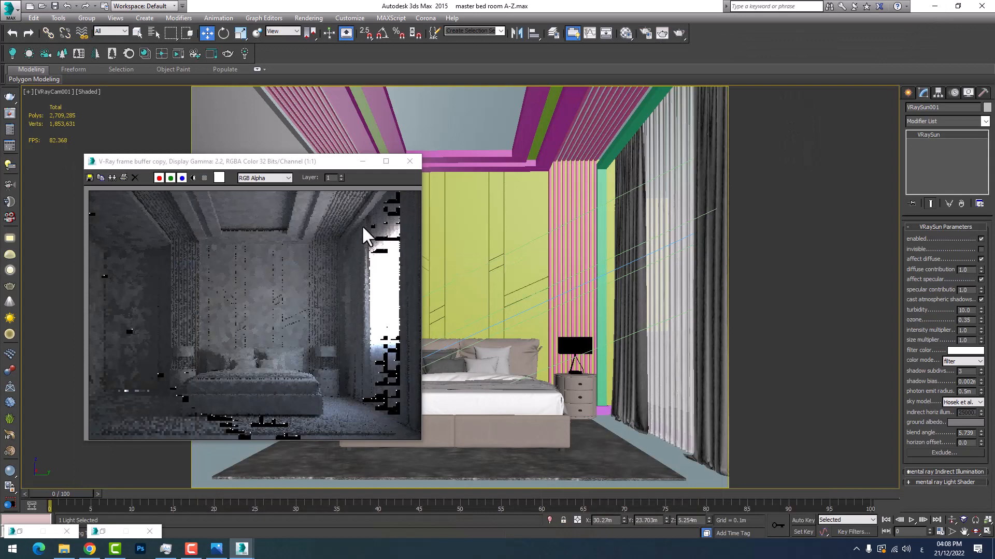
Enlarge the duplicated sunless render to full screen, examine it for comparison, and put it away
{"action": "left_click", "coordinate": [385, 161]}
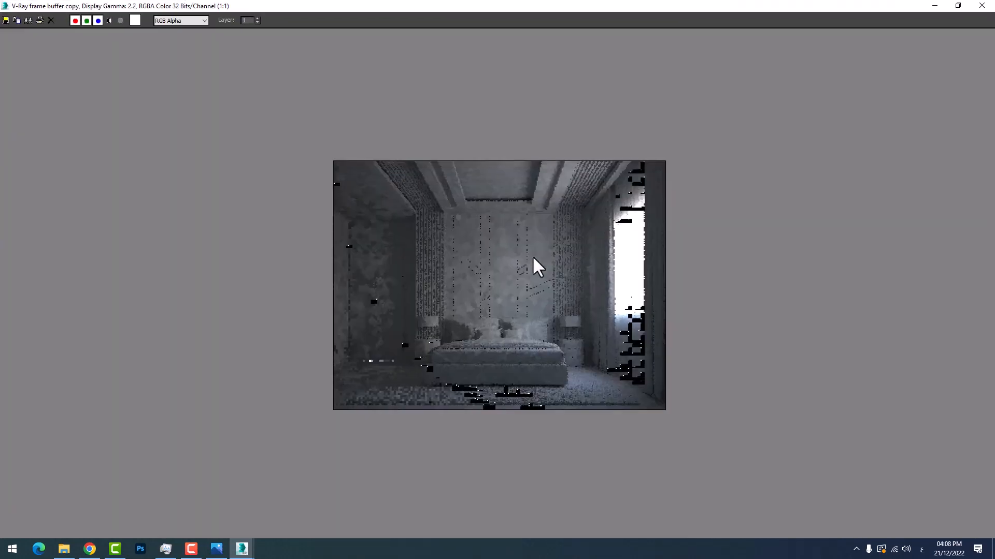
{"action": "scroll", "coordinate": [532, 254], "scroll_direction": "up", "scroll_amount": 1}
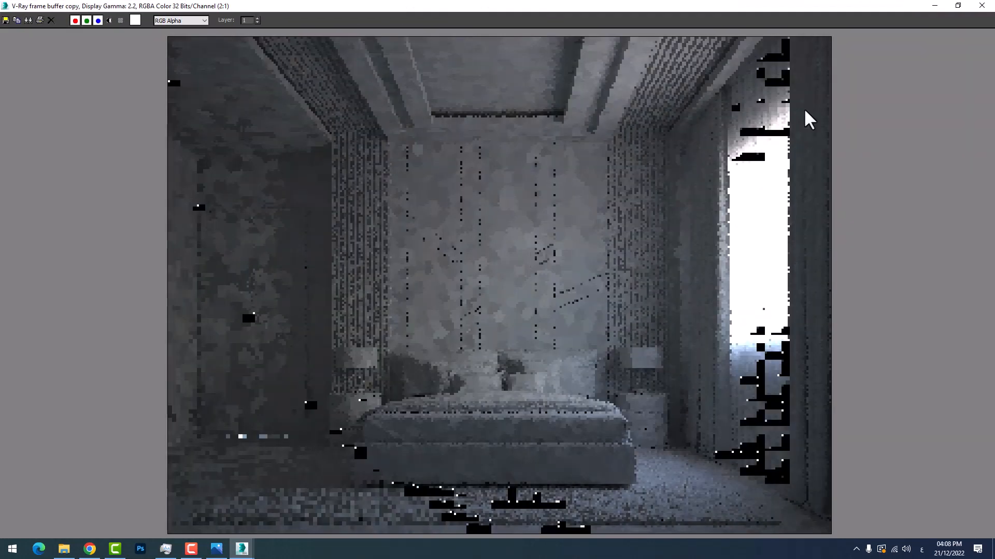
{"action": "left_click", "coordinate": [934, 6]}
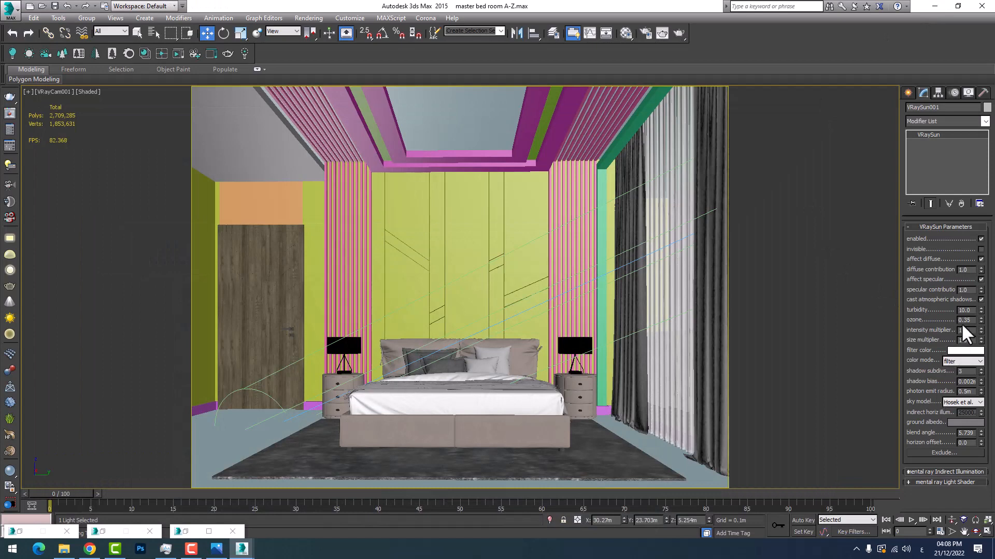
Set the turbidity of VRaySun001 to 2.5
{"action": "left_click_drag", "start_coordinate": [972, 320], "coordinate": [918, 319]}
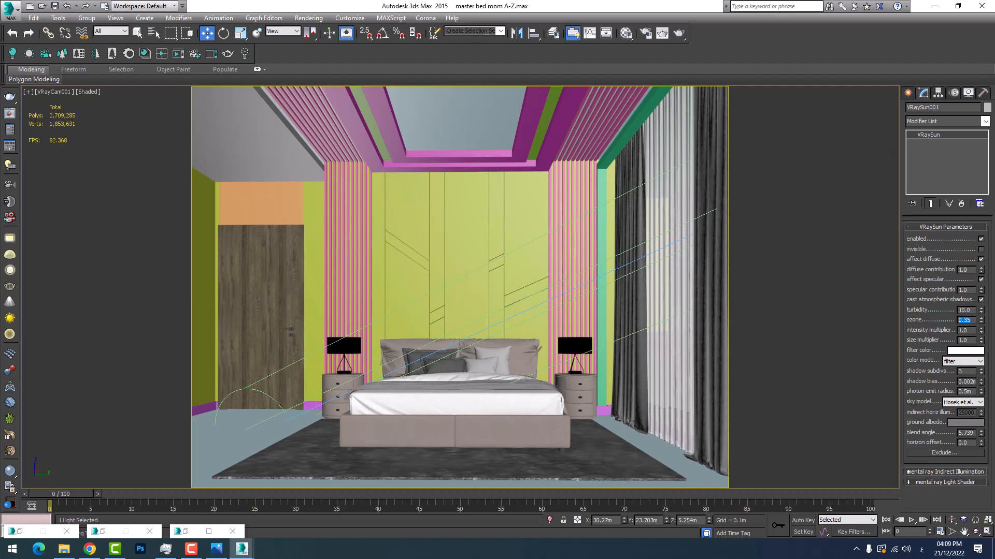
{"action": "left_click_drag", "start_coordinate": [972, 310], "coordinate": [919, 309]}
{"action": "key", "text": "BackSpace"}
{"action": "type", "text": "2.5"}
{"action": "key", "text": "Return"}
{"action": "left_click_drag", "start_coordinate": [973, 331], "coordinate": [957, 336]}
{"action": "type", "text": "."}
{"action": "key", "text": "Return"}
{"action": "key", "text": "BackSpace"}
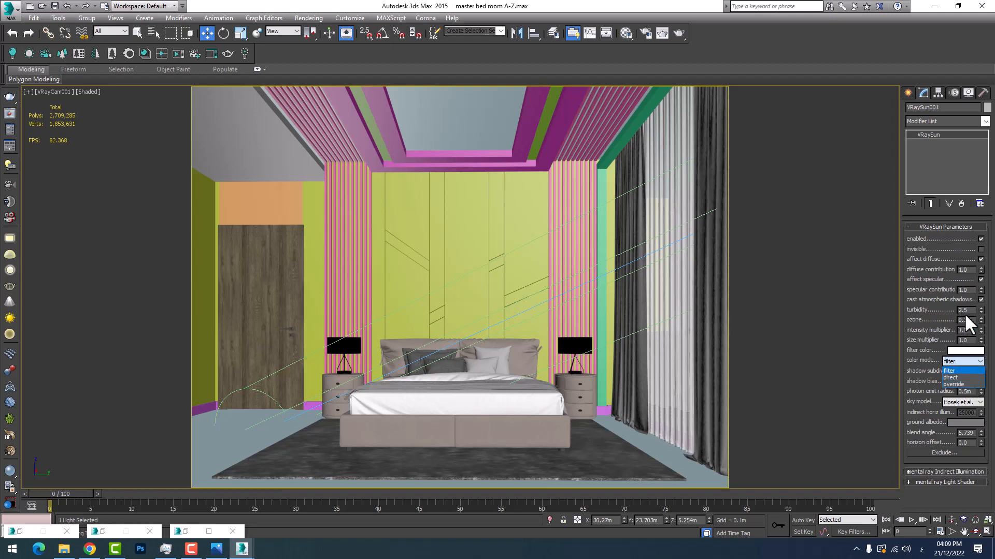
Keep the sun's colour mode on filter and try a pure red filter colour (240, 0, 0)
{"action": "left_click", "coordinate": [960, 357]}
{"action": "left_click", "coordinate": [961, 350]}
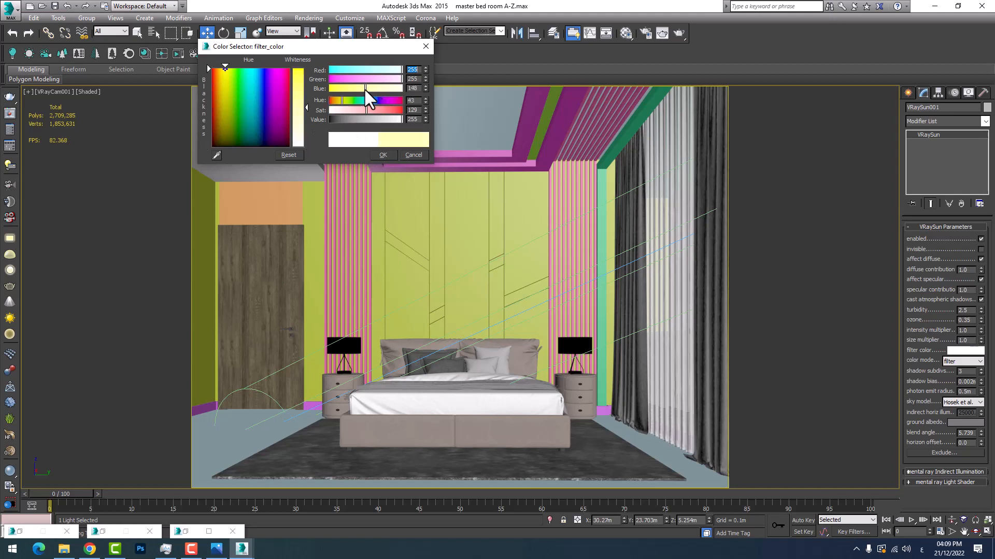
{"action": "left_click", "coordinate": [225, 69]}
{"action": "left_click_drag", "start_coordinate": [331, 100], "coordinate": [325, 67]}
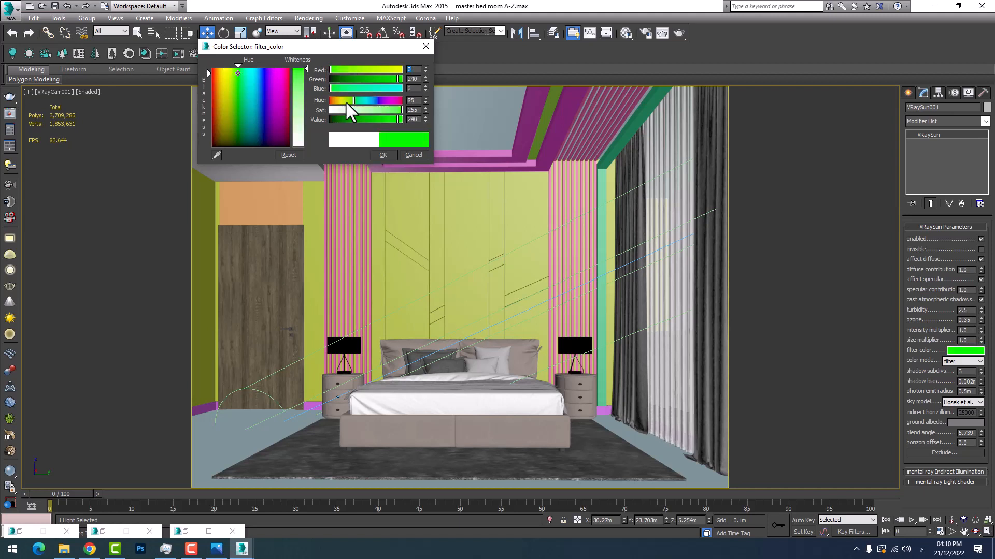
{"action": "left_click_drag", "start_coordinate": [353, 99], "coordinate": [315, 99]}
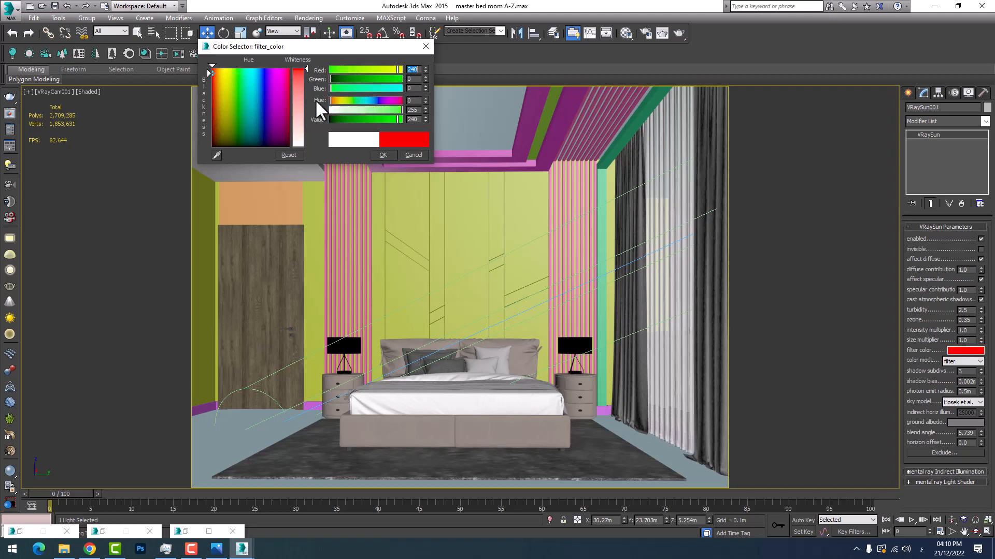
{"action": "left_click", "coordinate": [383, 155]}
Render the camera view with the red sun filter and examine how it tints the room
{"action": "right_click", "coordinate": [715, 293]}
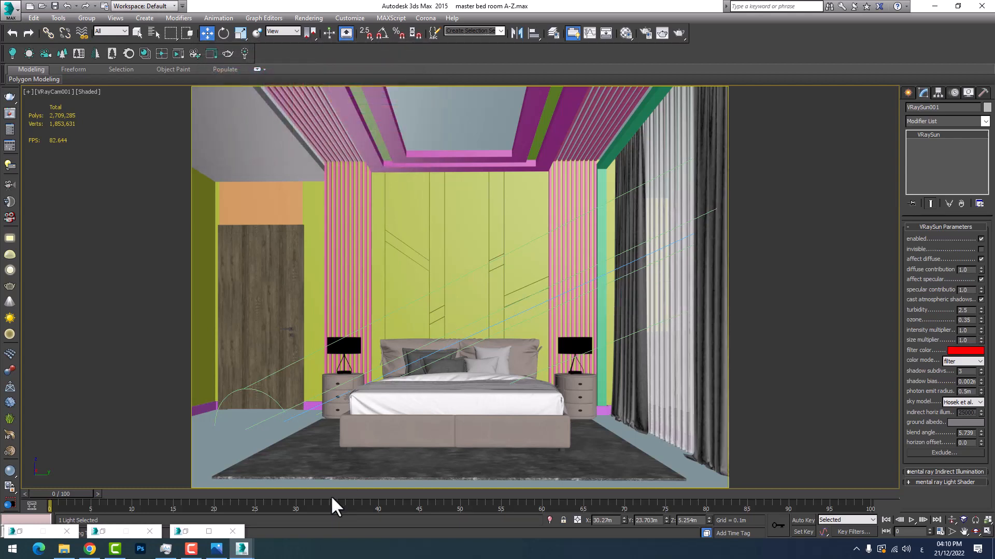
{"action": "mouse_move", "coordinate": [241, 548]}
{"action": "left_click", "coordinate": [265, 515]}
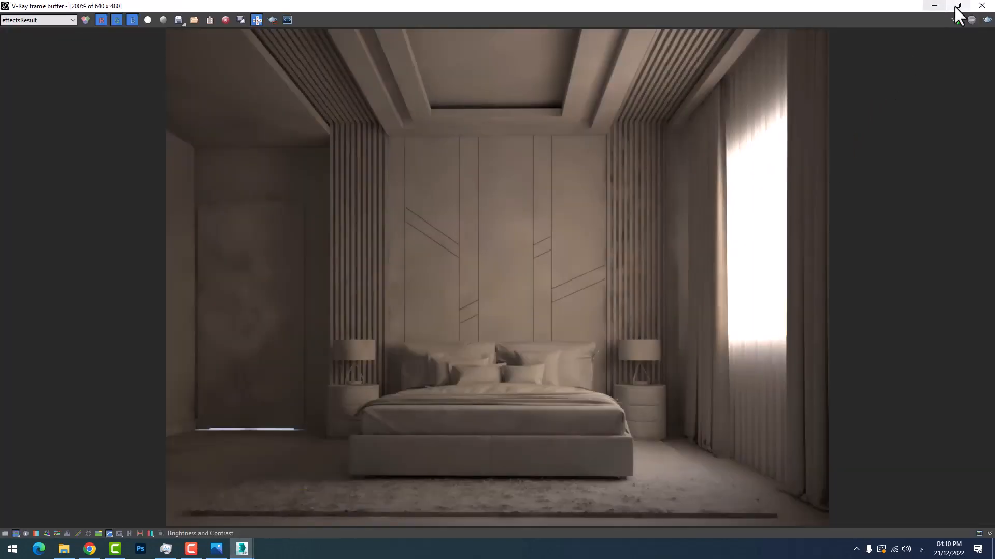
{"action": "left_click", "coordinate": [986, 21]}
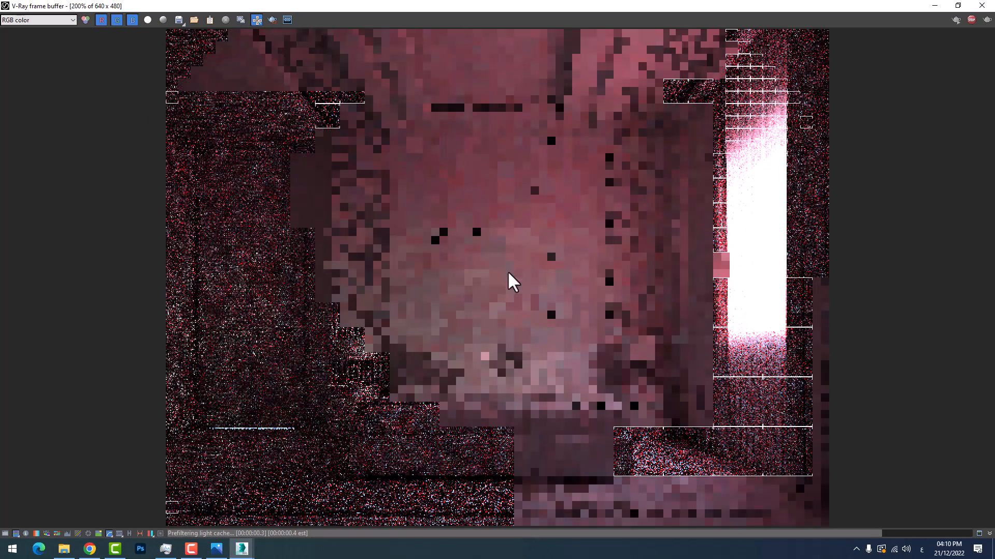
{"action": "left_click", "coordinate": [934, 5]}
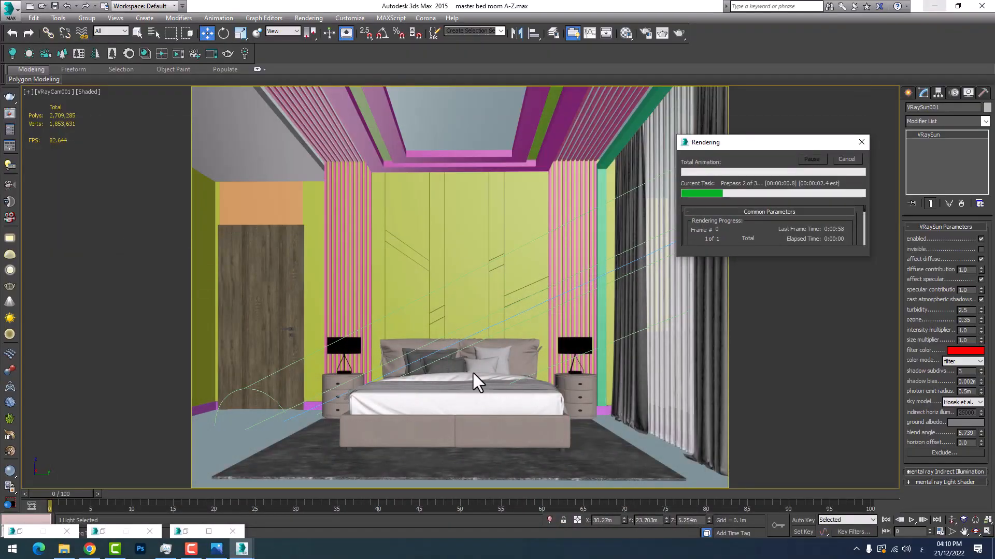
{"action": "left_click", "coordinate": [244, 547]}
{"action": "left_click", "coordinate": [298, 502]}
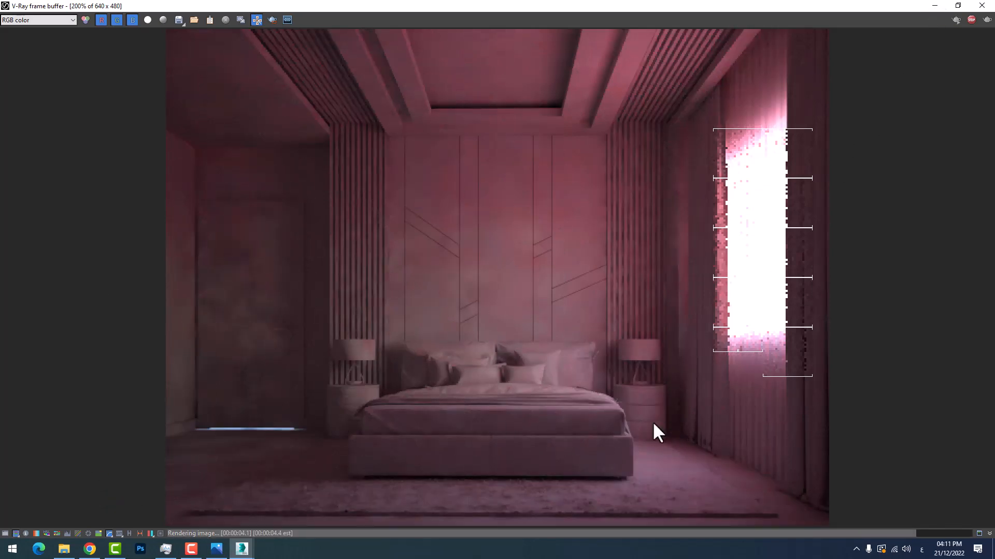
{"action": "left_click", "coordinate": [932, 5]}
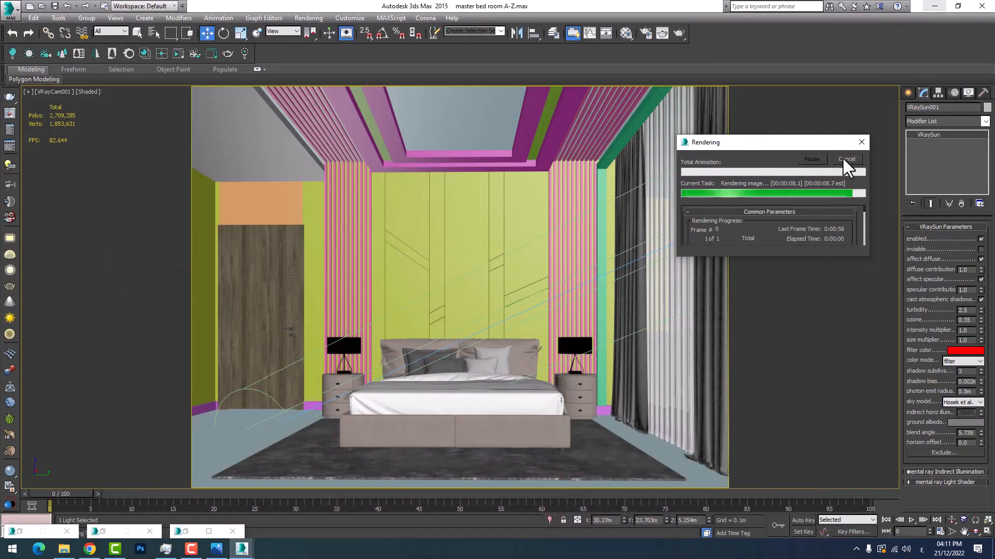
Set the sun's filter colour back to white and its shadow subdivs to 8
{"action": "left_click", "coordinate": [964, 352]}
{"action": "left_click_drag", "start_coordinate": [299, 124], "coordinate": [299, 150]}
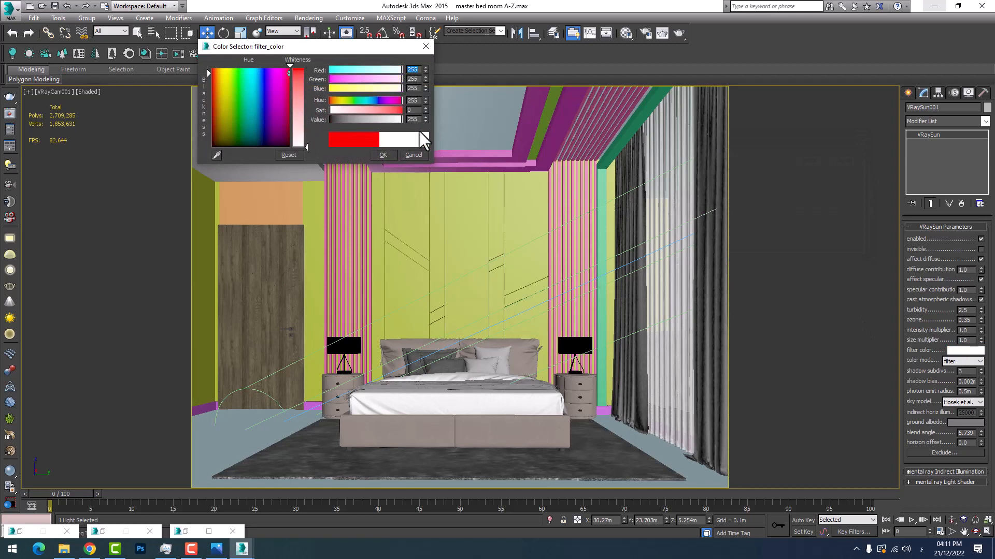
{"action": "left_click", "coordinate": [384, 154]}
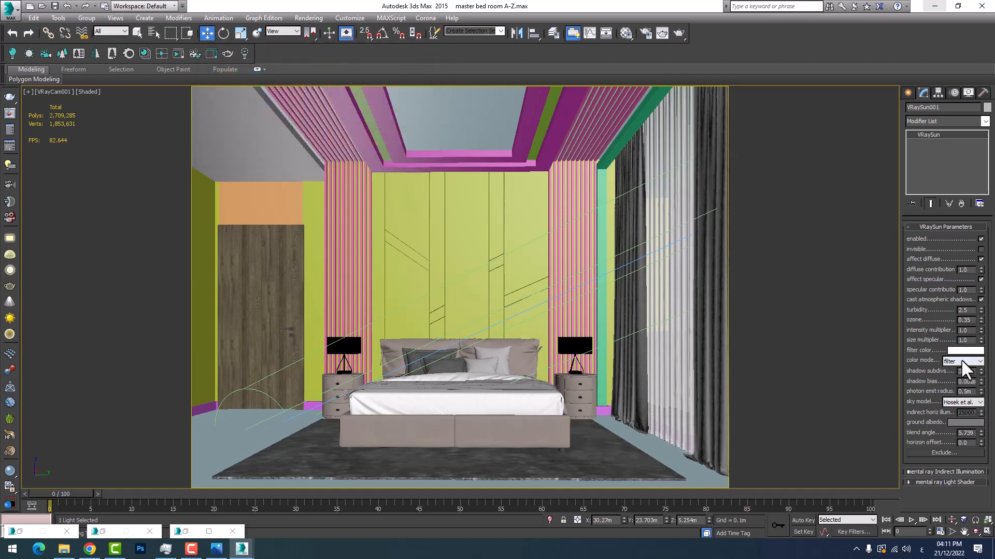
{"action": "double_click", "coordinate": [963, 371]}
{"action": "type", "text": "8"}
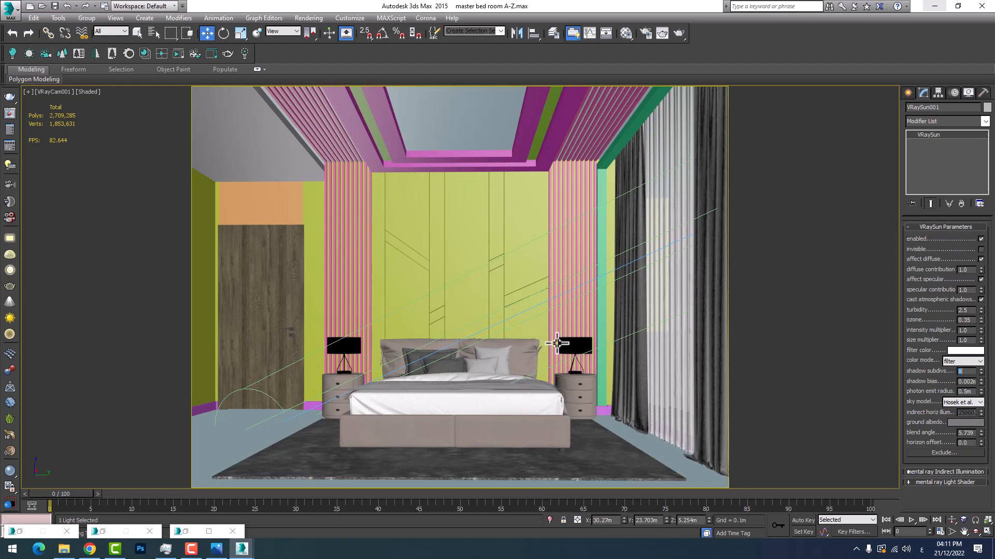
Zoom into the red-tinted render in the frame buffer to examine the shadows around the bed and curtains
{"action": "mouse_move", "coordinate": [241, 548]}
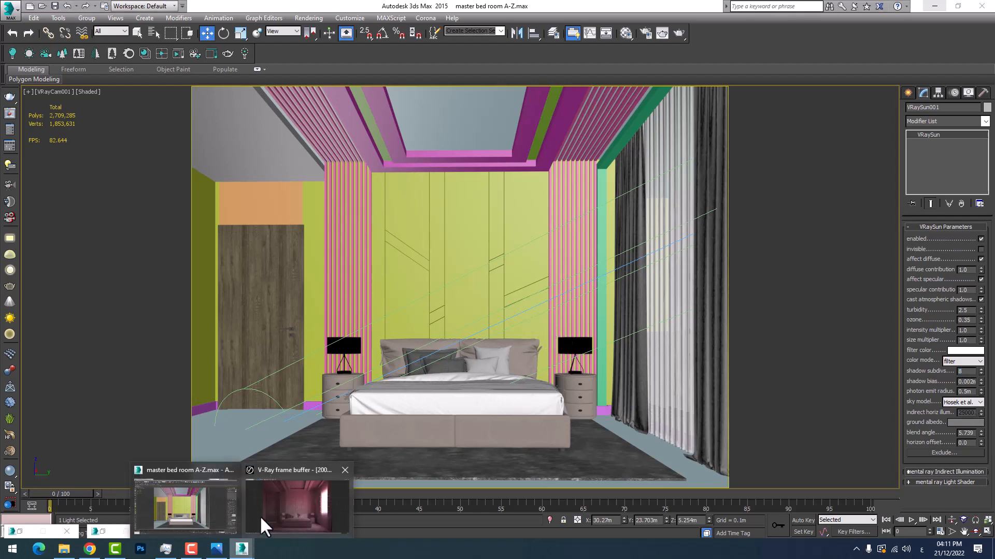
{"action": "left_click", "coordinate": [260, 515]}
{"action": "scroll", "coordinate": [624, 341], "scroll_direction": "up", "scroll_amount": 3}
{"action": "scroll", "coordinate": [486, 374], "scroll_direction": "down", "scroll_amount": 2}
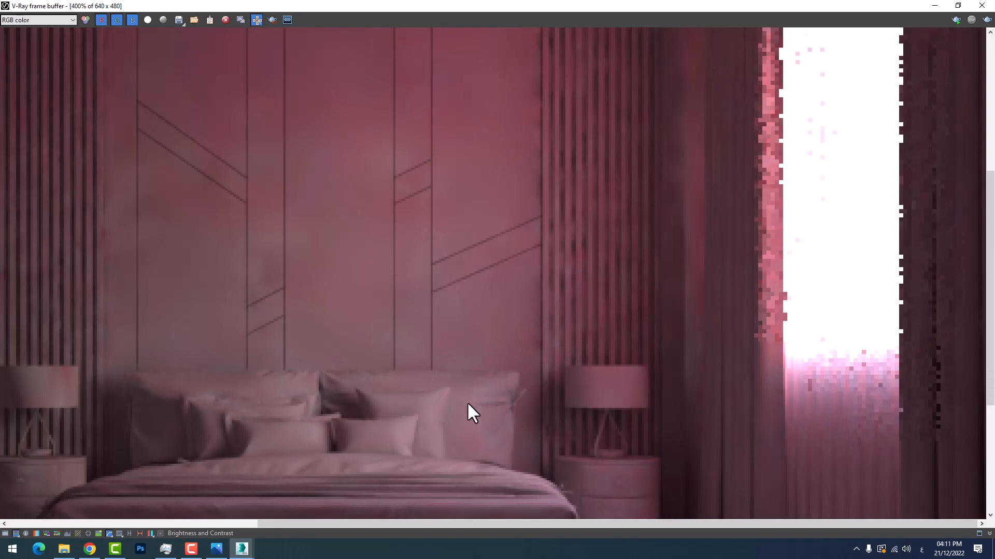
{"action": "left_click", "coordinate": [934, 6]}
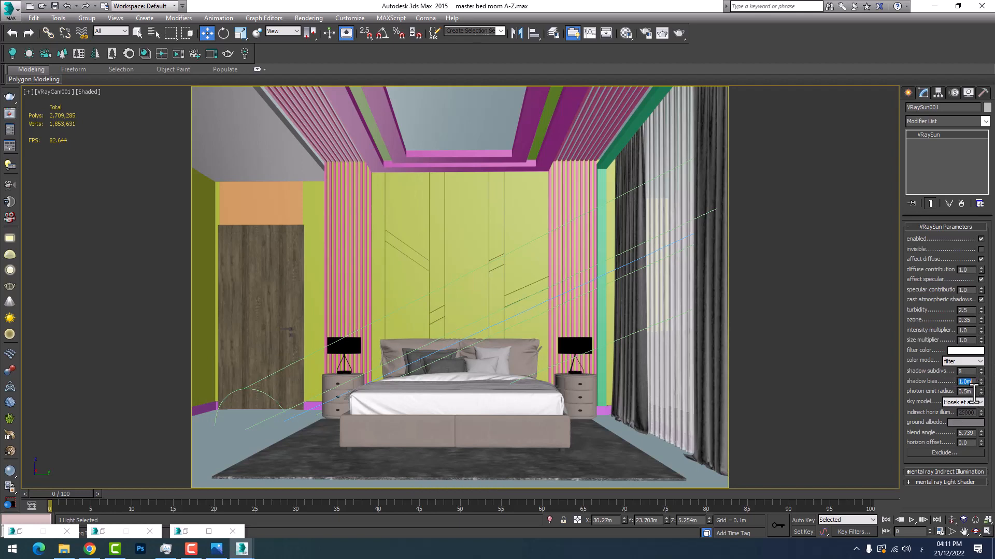
Mark a render region around the bed, nightstands and lower headboard wall in the frame buffer
{"action": "left_click", "coordinate": [241, 549]}
{"action": "left_click", "coordinate": [278, 497]}
{"action": "scroll", "coordinate": [581, 321], "scroll_direction": "down", "scroll_amount": 2}
{"action": "scroll", "coordinate": [581, 322], "scroll_direction": "up", "scroll_amount": 1}
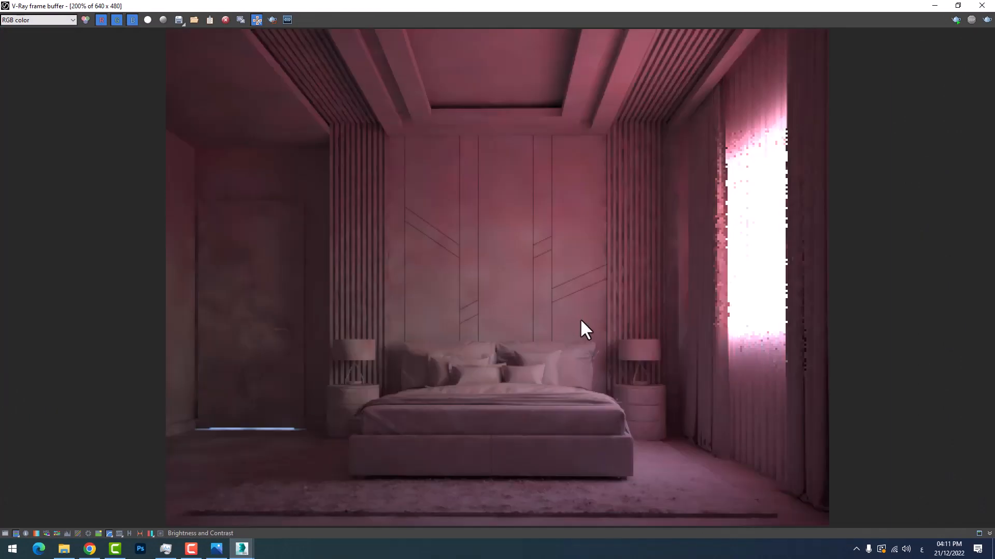
{"action": "left_click", "coordinate": [271, 21]}
{"action": "left_click_drag", "start_coordinate": [336, 444], "coordinate": [667, 241]}
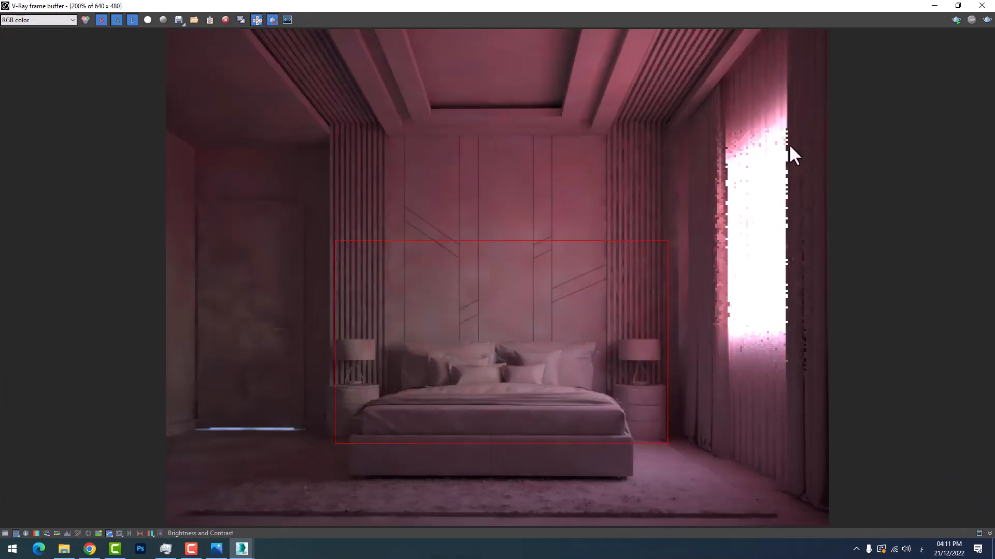
Render the marked region with the sun's 1.0 m shadow bias and zoom in to inspect the bed and lamps
{"action": "left_click", "coordinate": [987, 19]}
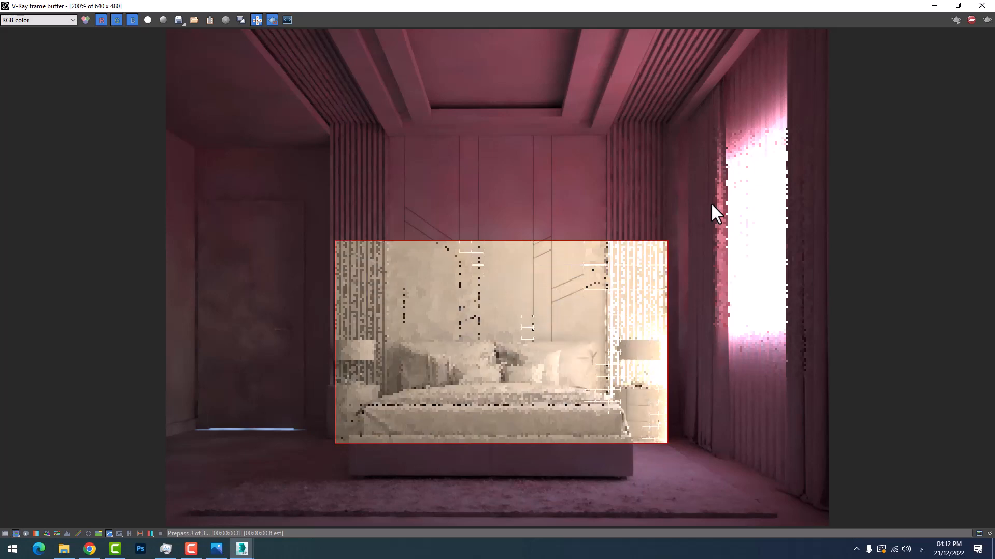
{"action": "scroll", "coordinate": [623, 383], "scroll_direction": "up", "scroll_amount": 2}
{"action": "scroll", "coordinate": [623, 384], "scroll_direction": "down", "scroll_amount": 1}
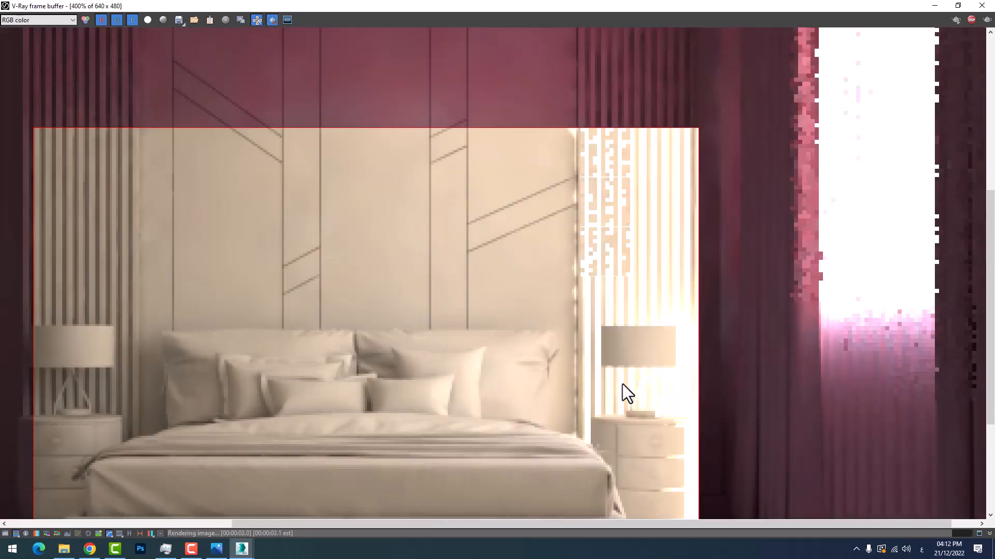
{"action": "scroll", "coordinate": [626, 381], "scroll_direction": "up", "scroll_amount": 1}
{"action": "scroll", "coordinate": [627, 381], "scroll_direction": "down", "scroll_amount": 1}
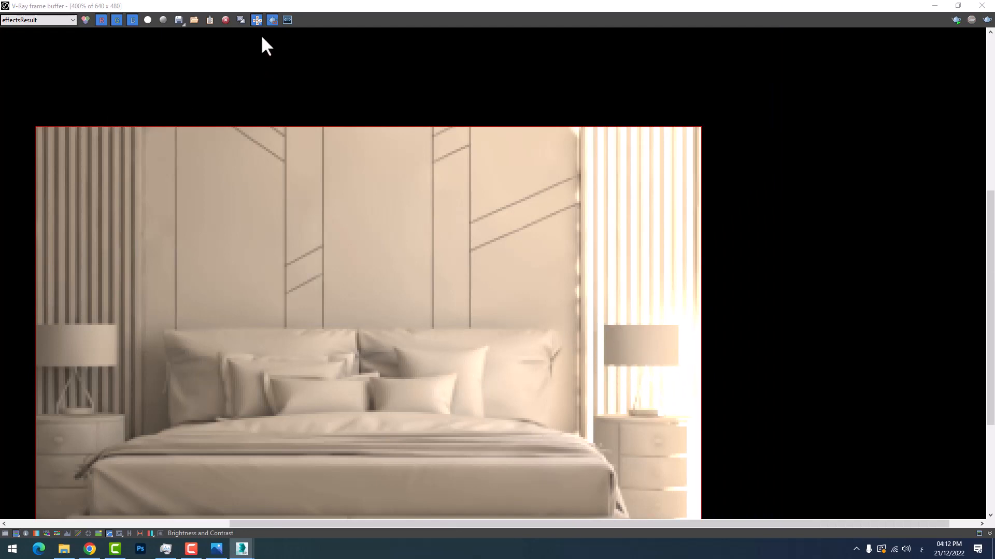
Turn off region rendering, render the full camera view with the 1.0 m shadow bias, and examine the light around the room
{"action": "left_click", "coordinate": [272, 20]}
{"action": "left_click", "coordinate": [956, 20]}
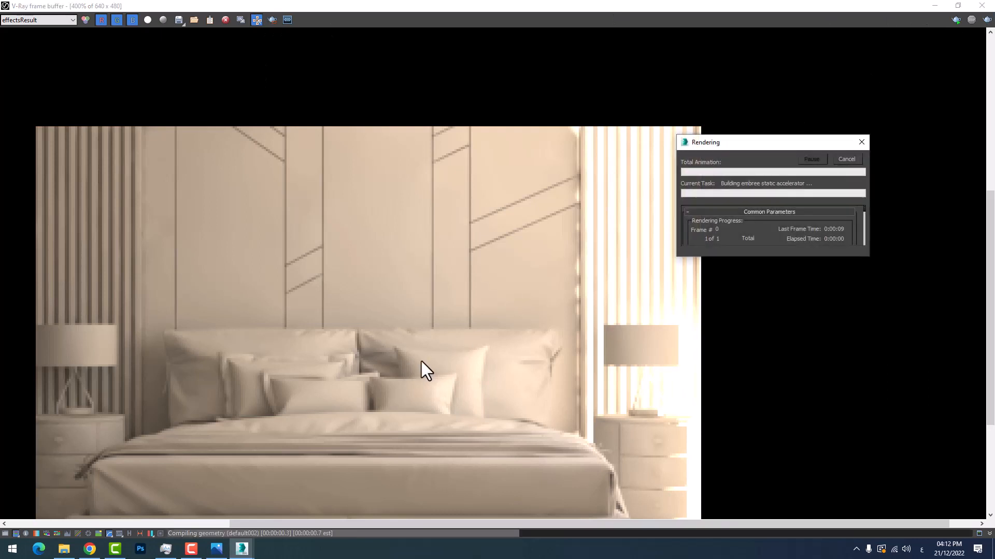
{"action": "scroll", "coordinate": [467, 305], "scroll_direction": "down", "scroll_amount": 1}
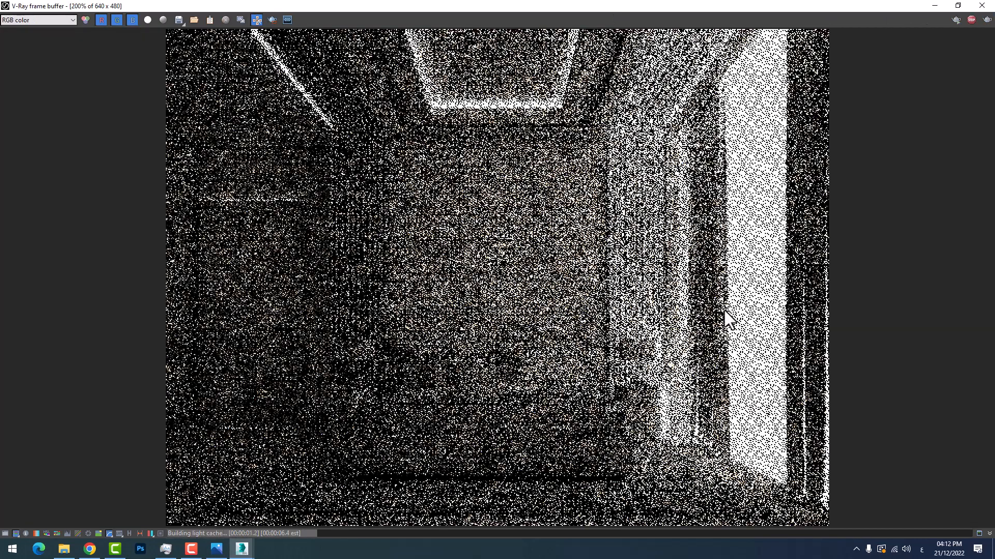
{"action": "scroll", "coordinate": [697, 310], "scroll_direction": "down", "scroll_amount": 1}
{"action": "scroll", "coordinate": [751, 160], "scroll_direction": "up", "scroll_amount": 1}
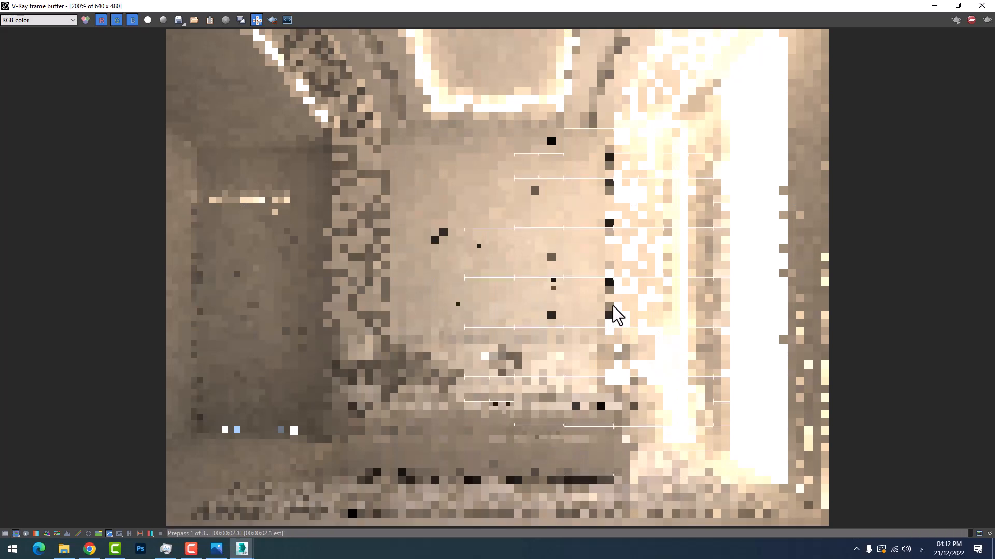
{"action": "left_click", "coordinate": [934, 6]}
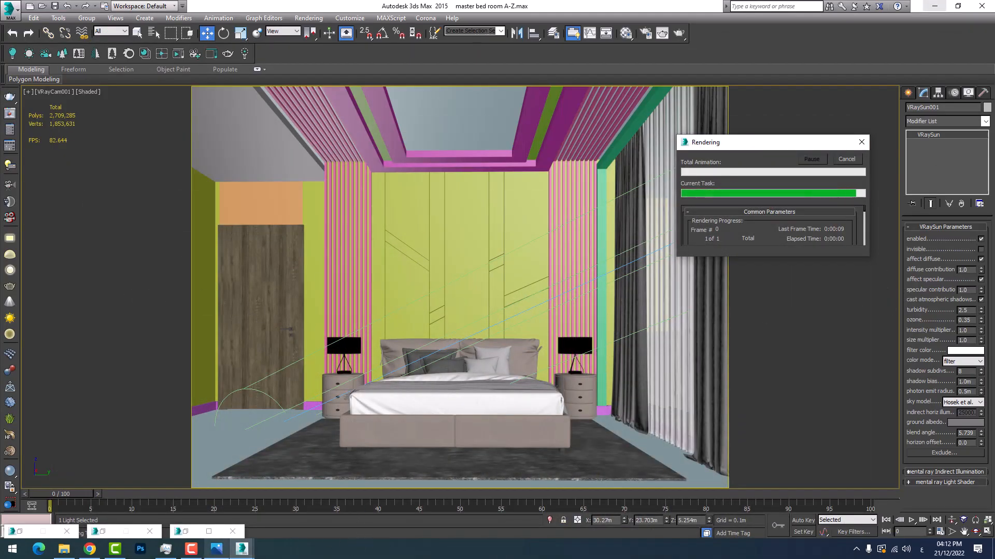
{"action": "left_click", "coordinate": [277, 514]}
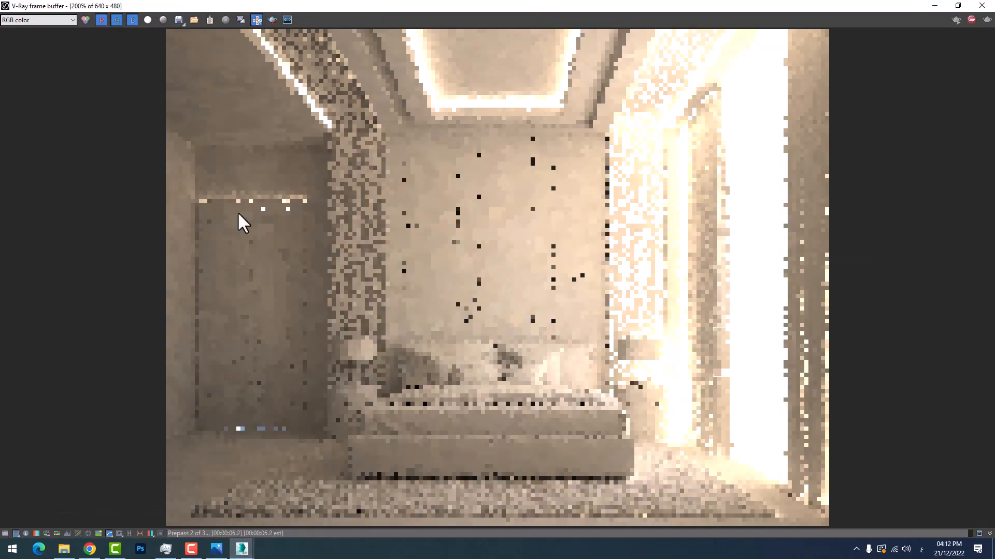
{"action": "left_click", "coordinate": [934, 6]}
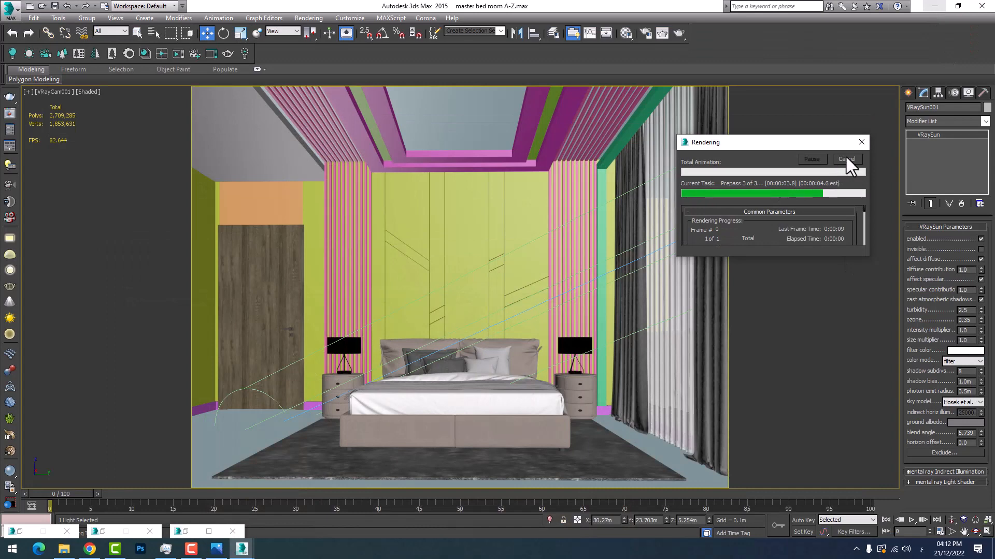
Check the 1.0 m bias test render in the frame buffer and set the VRaySun's shadow bias to 0.001 m
{"action": "mouse_move", "coordinate": [242, 548]}
{"action": "left_click", "coordinate": [276, 513]}
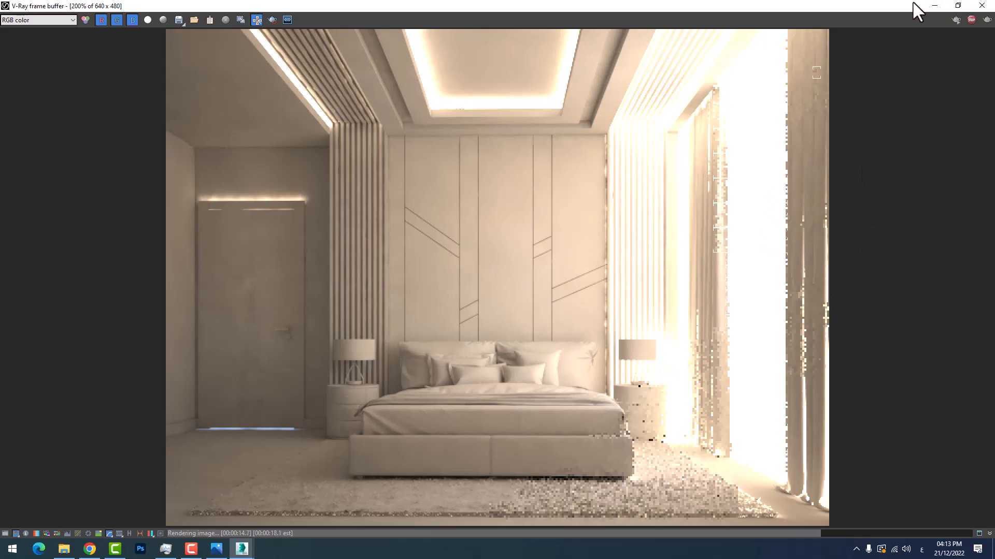
{"action": "left_click", "coordinate": [927, 2]}
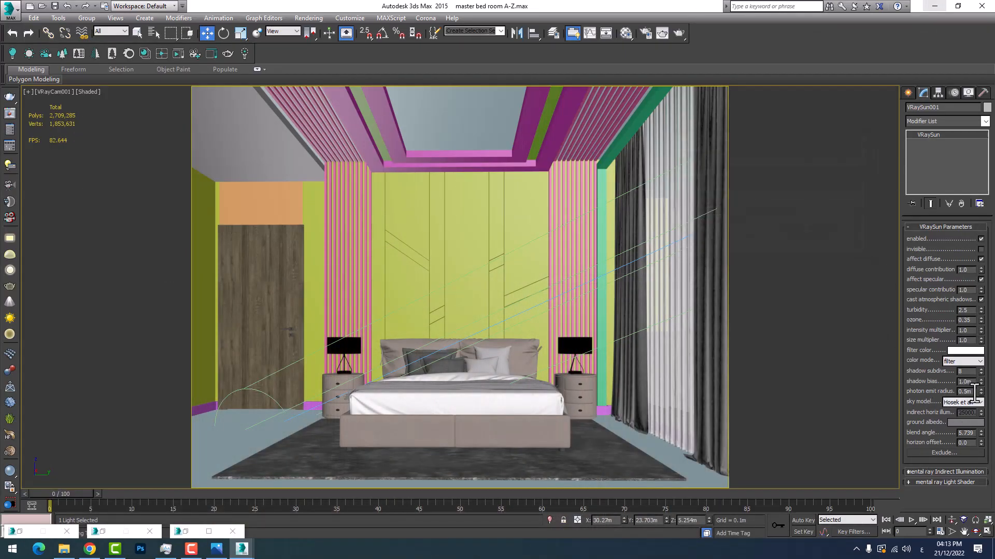
{"action": "left_click_drag", "start_coordinate": [972, 383], "coordinate": [930, 383]}
{"action": "type", "text": "."}
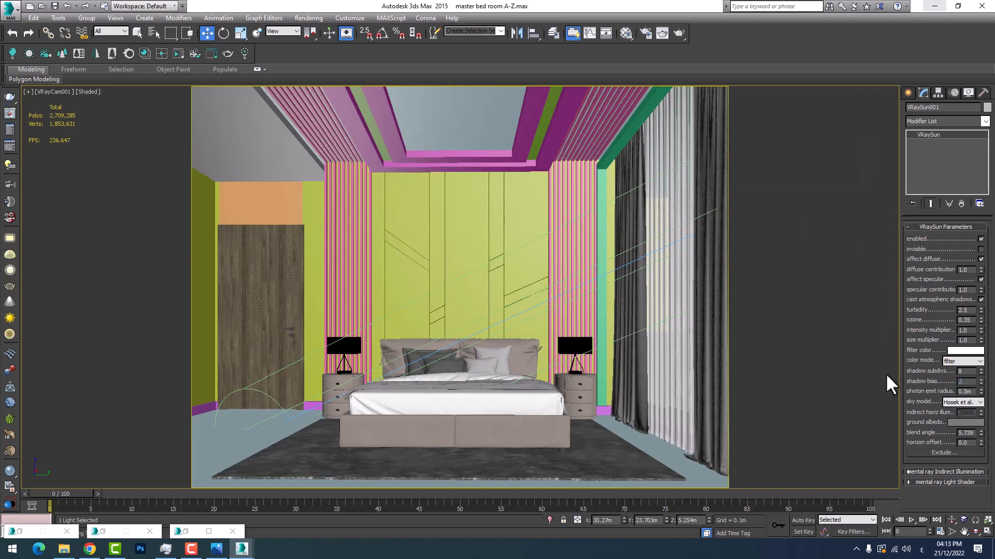
{"action": "type", "text": "00"}
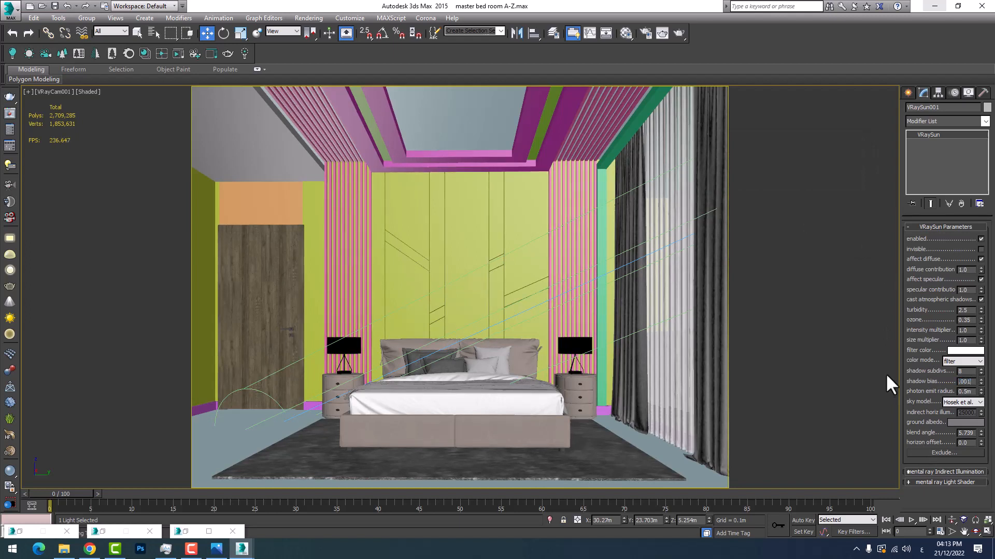
{"action": "type", "text": "1"}
{"action": "key", "text": "Return"}
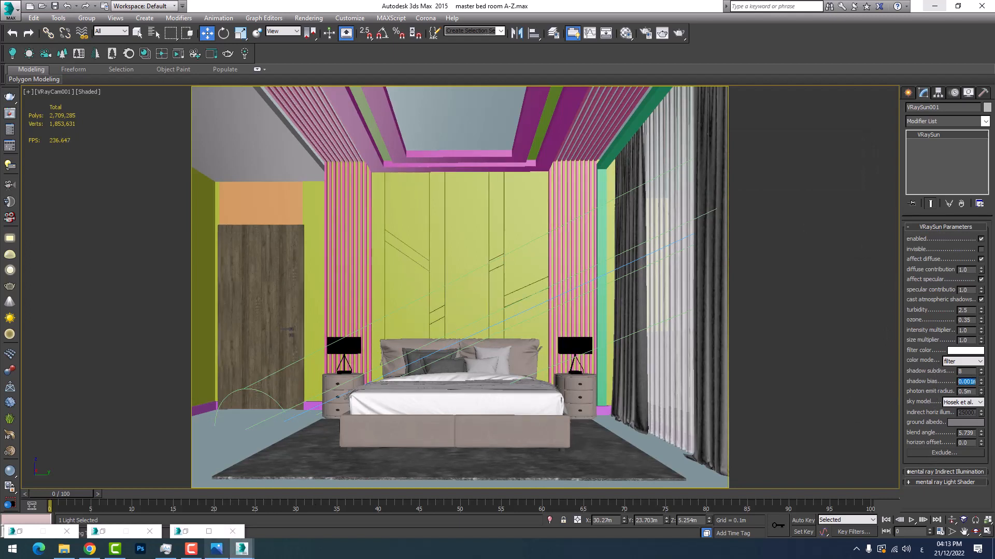
Render the full camera view with the sun's 0.001 m shadow bias
{"action": "mouse_move", "coordinate": [242, 549]}
{"action": "left_click", "coordinate": [272, 521]}
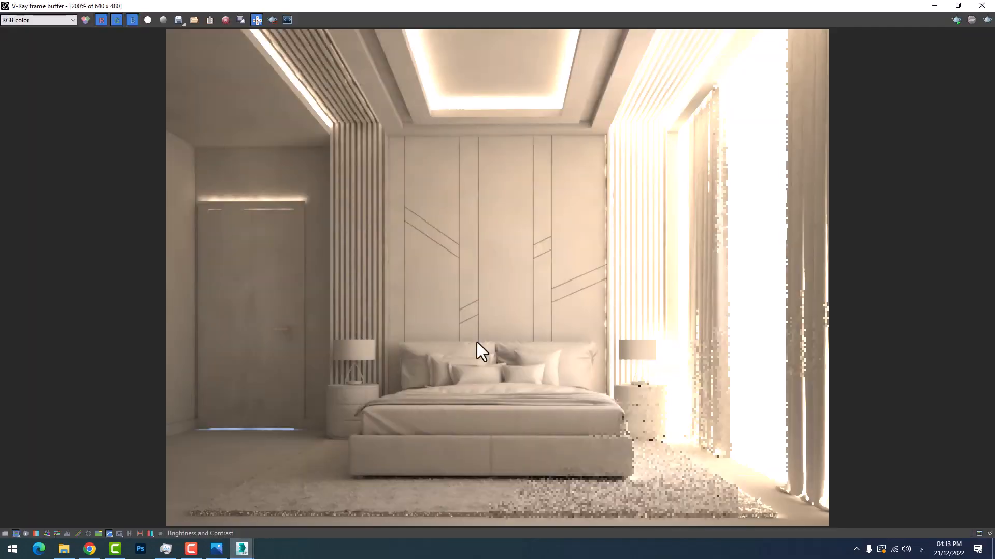
{"action": "left_click", "coordinate": [987, 20]}
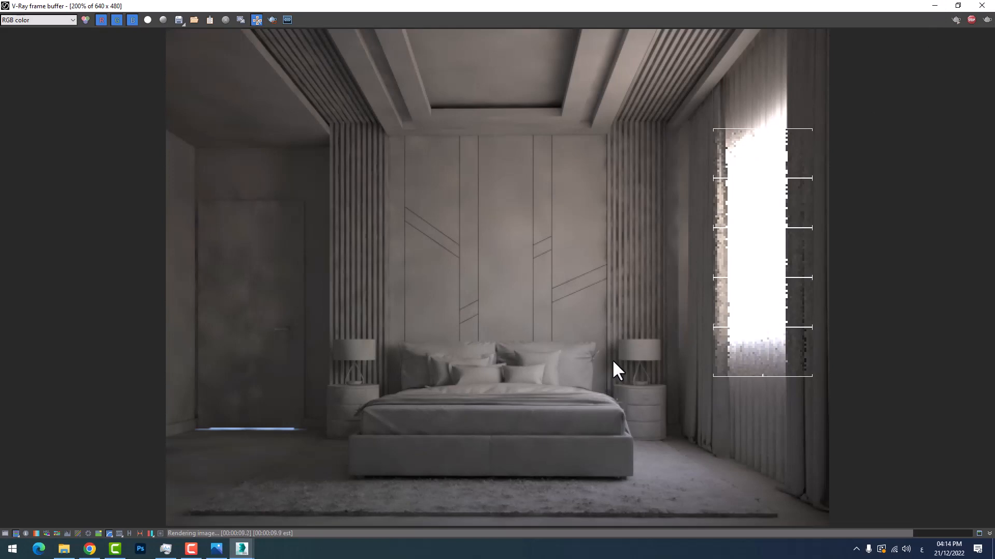
Examine the shadows around the pillows, bedside lamps and slatted wall panels in the new render up close
{"action": "scroll", "coordinate": [612, 359], "scroll_direction": "up", "scroll_amount": 3}
{"action": "scroll", "coordinate": [604, 355], "scroll_direction": "down", "scroll_amount": 2}
{"action": "scroll", "coordinate": [605, 355], "scroll_direction": "up", "scroll_amount": 1}
{"action": "middle_click_drag", "start_coordinate": [604, 356], "coordinate": [648, 376]}
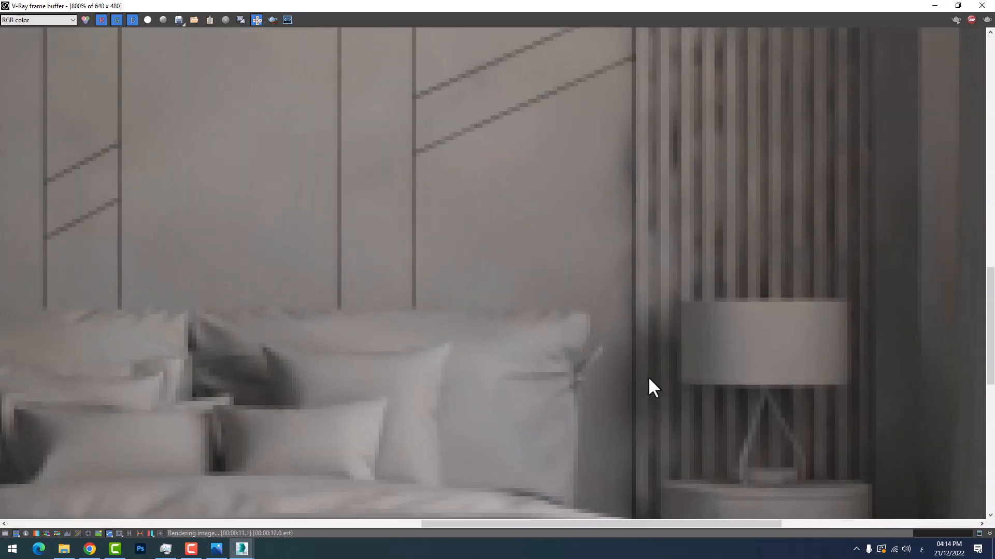
{"action": "scroll", "coordinate": [649, 351], "scroll_direction": "down", "scroll_amount": 1}
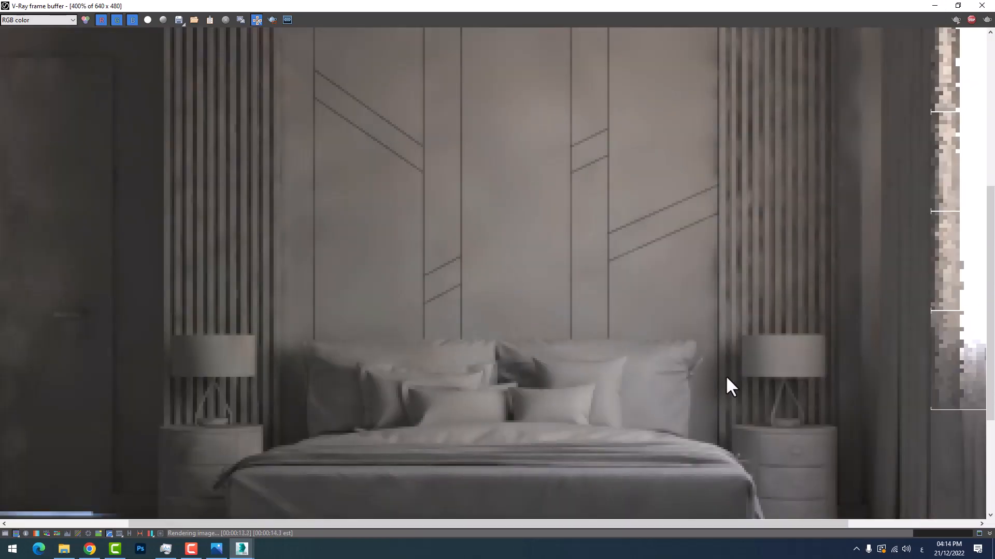
{"action": "scroll", "coordinate": [275, 386], "scroll_direction": "down", "scroll_amount": 1}
{"action": "scroll", "coordinate": [440, 388], "scroll_direction": "up", "scroll_amount": 1}
{"action": "scroll", "coordinate": [282, 368], "scroll_direction": "down", "scroll_amount": 1}
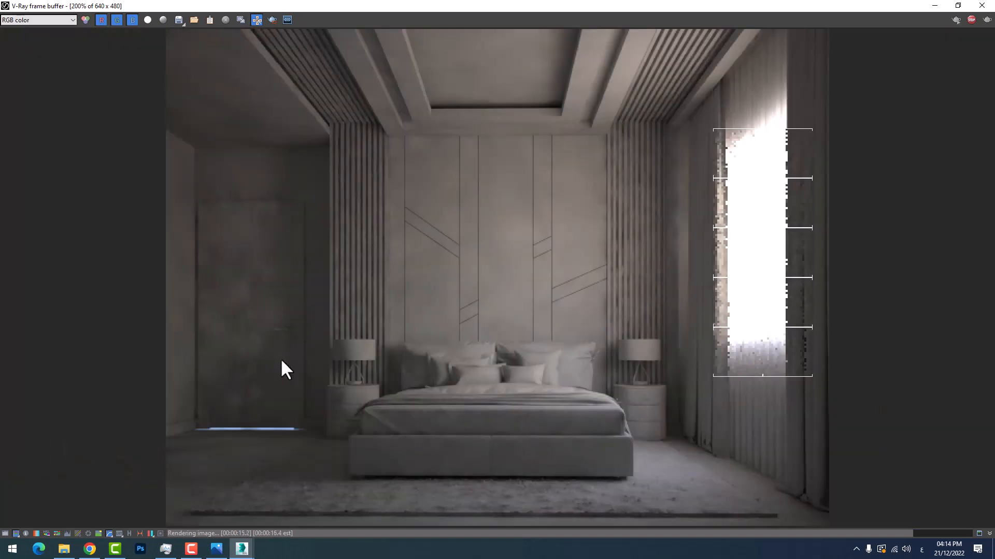
{"action": "left_click", "coordinate": [936, 5]}
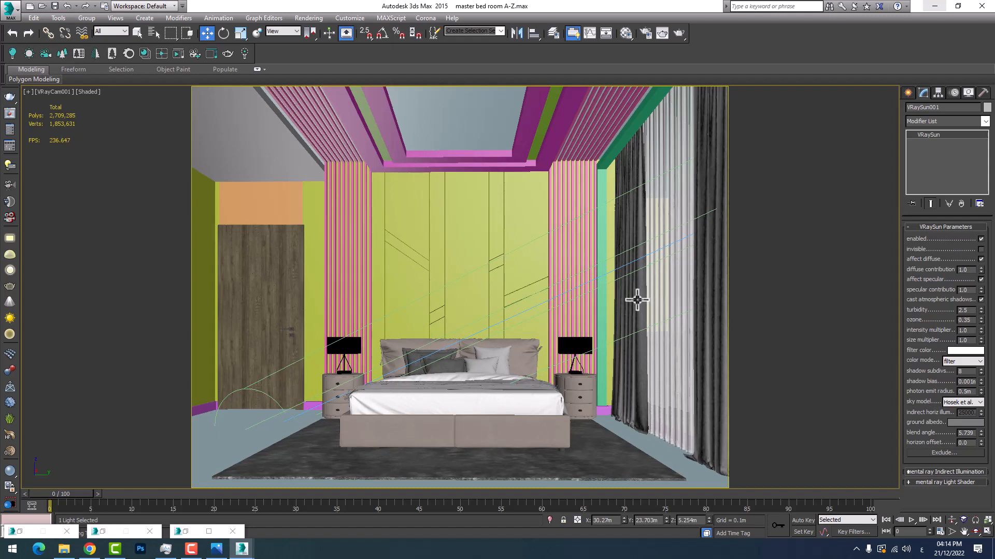
Switch to a perspective view centred on the VRaySun and raise its photon emit radius to 2.76 m
{"action": "left_click", "coordinate": [263, 394]}
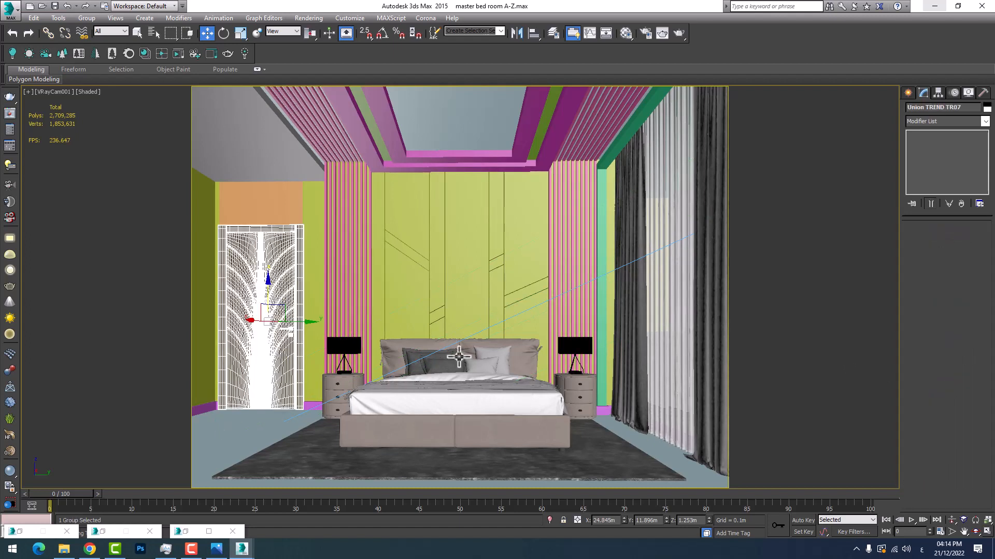
{"action": "left_click", "coordinate": [431, 355]}
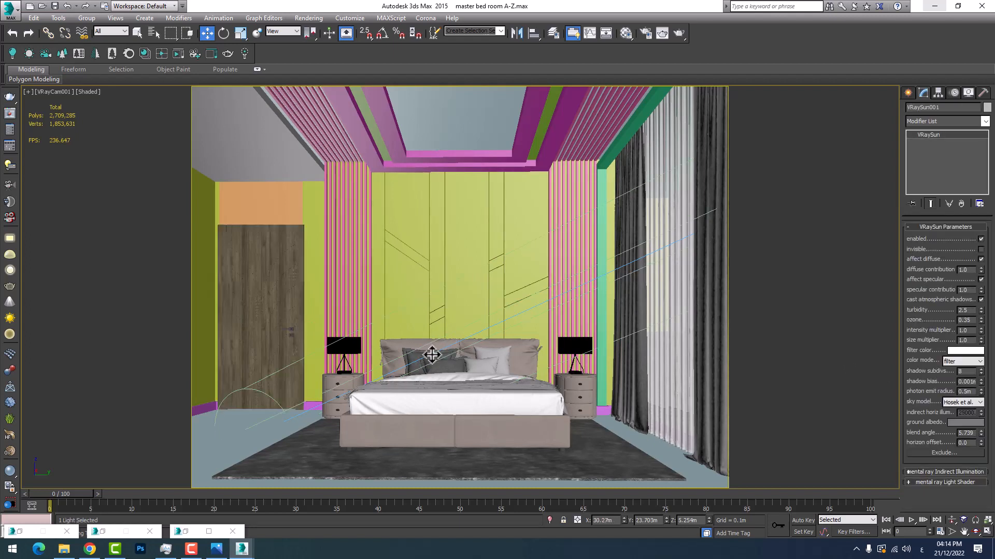
{"action": "key", "text": "p"}
{"action": "scroll", "coordinate": [352, 348], "scroll_direction": "down", "scroll_amount": 5}
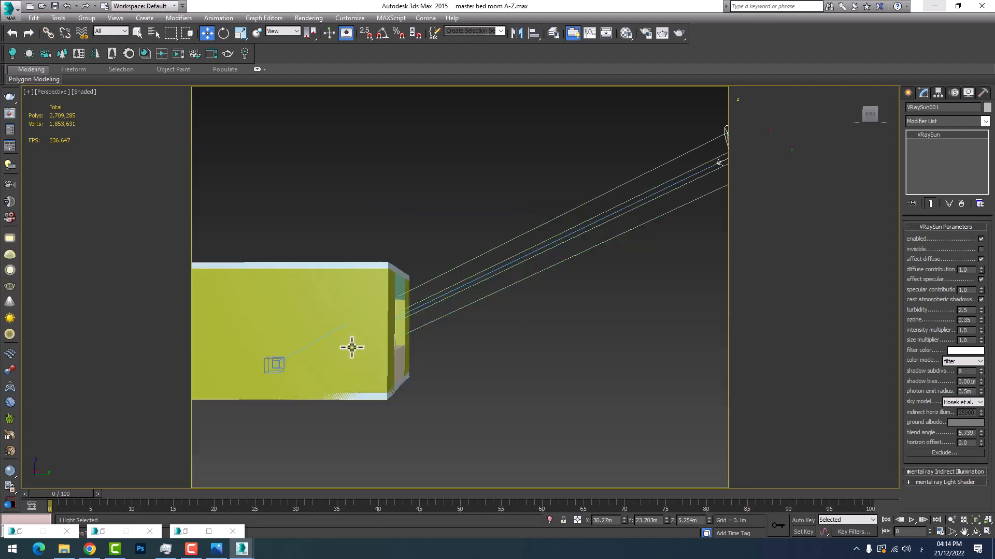
{"action": "key", "text": "z"}
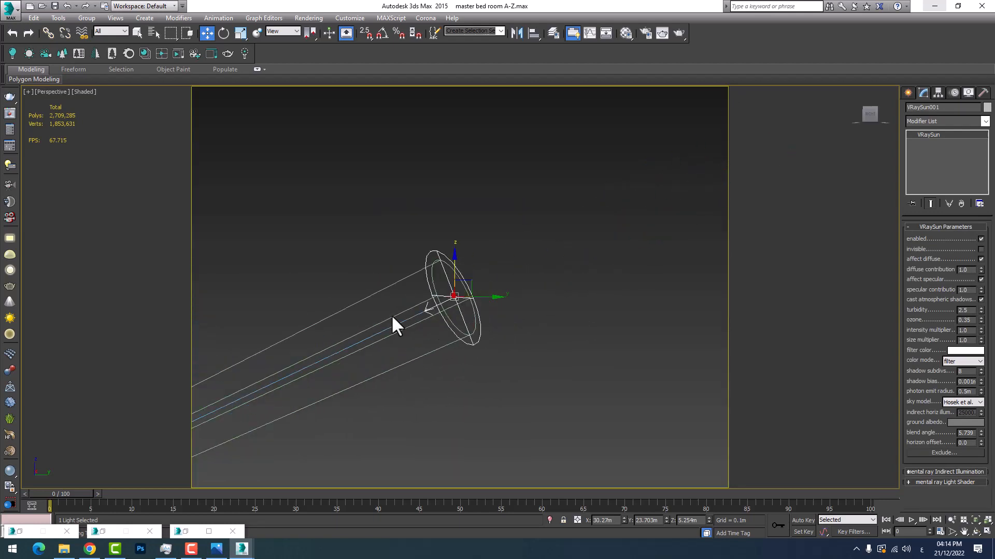
{"action": "left_click_drag", "start_coordinate": [981, 392], "coordinate": [970, 153]}
{"action": "scroll", "coordinate": [382, 275], "scroll_direction": "down", "scroll_amount": 5}
{"action": "scroll", "coordinate": [463, 264], "scroll_direction": "up", "scroll_amount": 3}
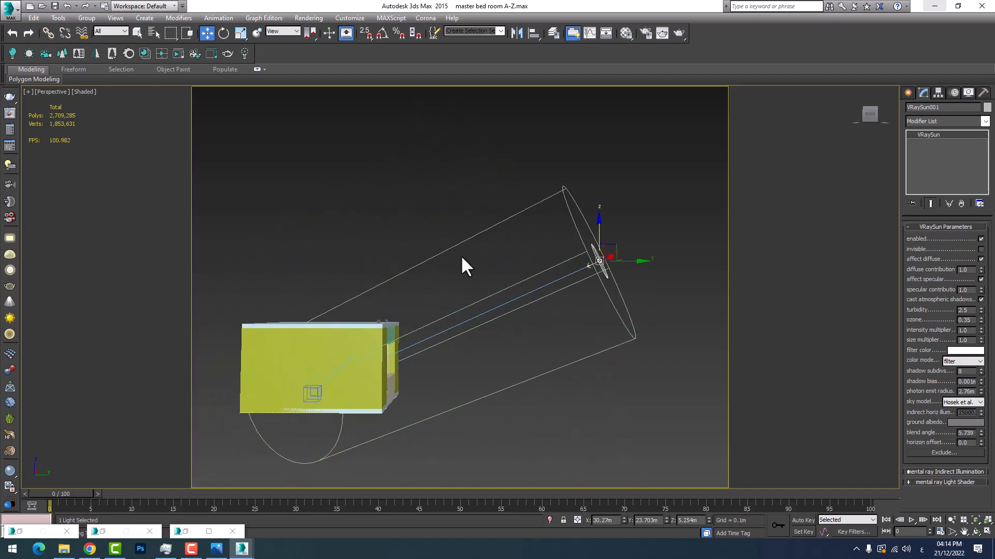
Increase the sun's photon emit radius to 4.913 m so its cylinder encloses the whole room model
{"action": "left_click", "coordinate": [976, 532]}
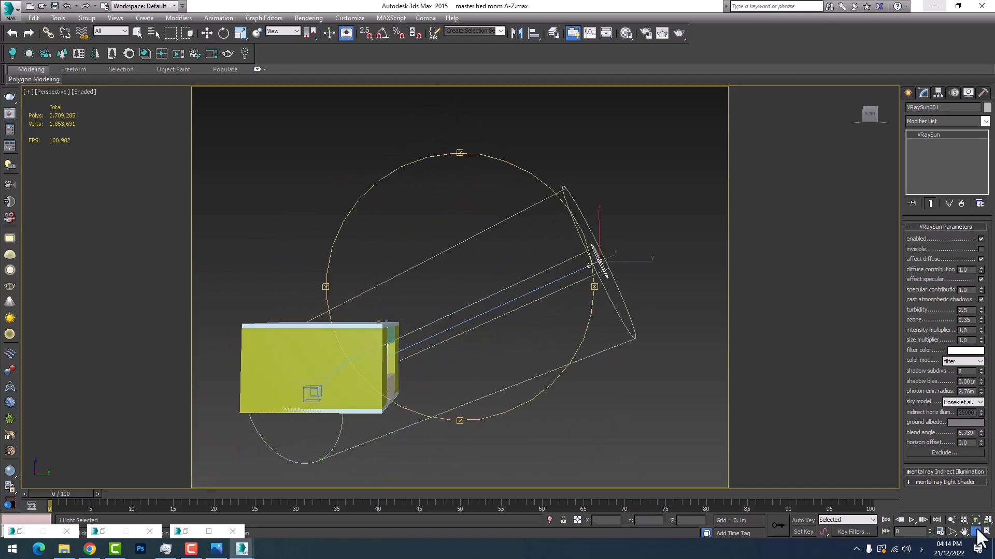
{"action": "left_click_drag", "start_coordinate": [517, 327], "coordinate": [475, 337]}
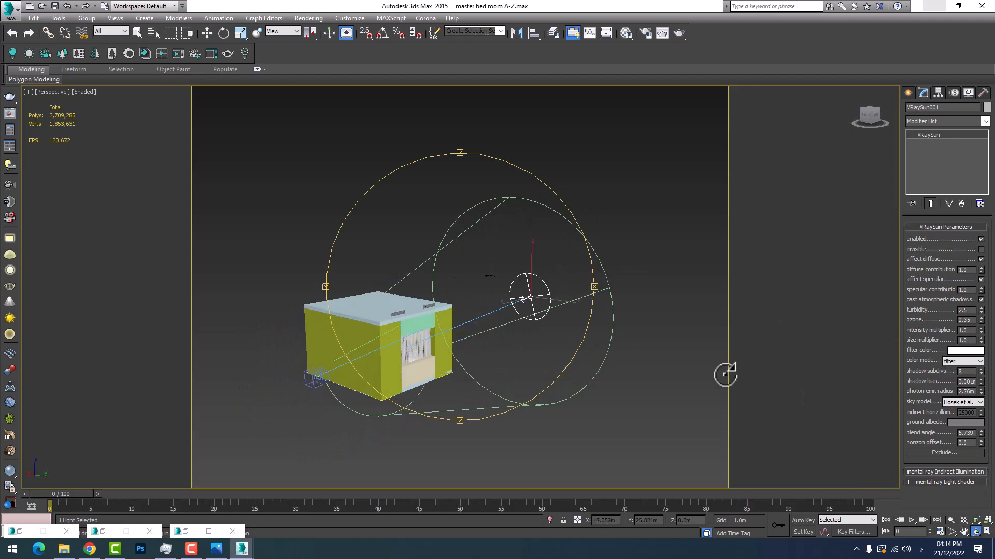
{"action": "left_click_drag", "start_coordinate": [725, 374], "coordinate": [544, 300]}
{"action": "right_click", "coordinate": [544, 300]}
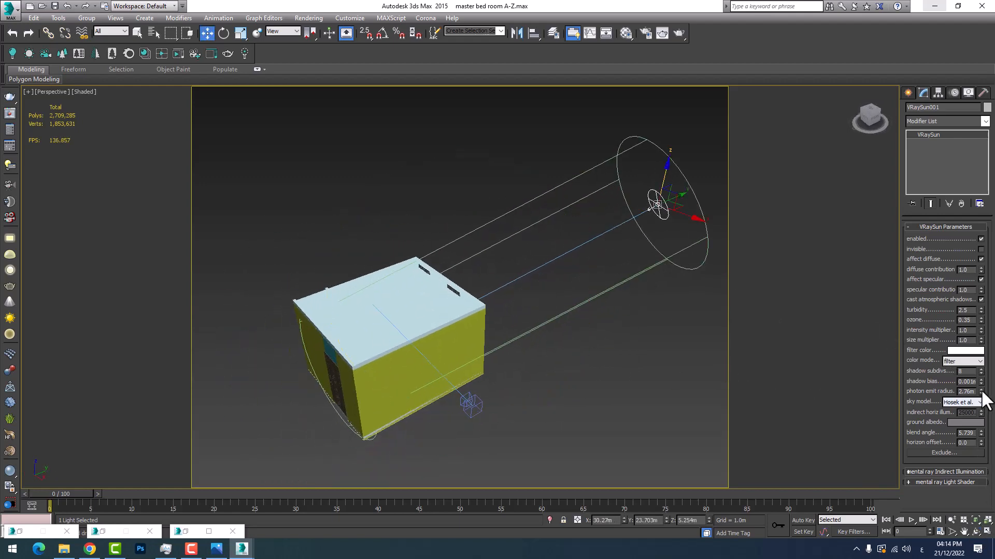
{"action": "left_click_drag", "start_coordinate": [980, 393], "coordinate": [967, 350]}
Examine from the window side how the enlarged photon emit radius surrounds the room
{"action": "left_click", "coordinate": [975, 531]}
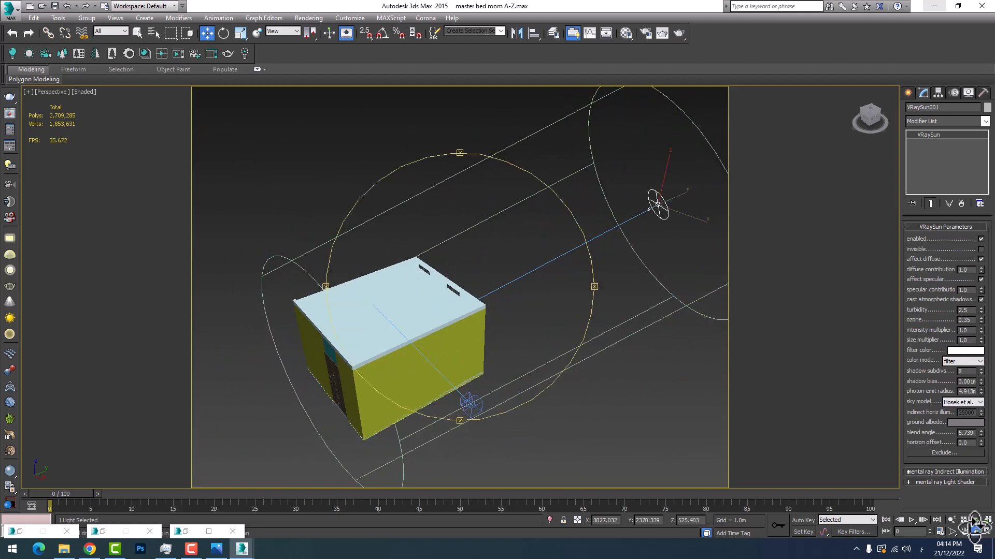
{"action": "left_click_drag", "start_coordinate": [508, 328], "coordinate": [535, 358]}
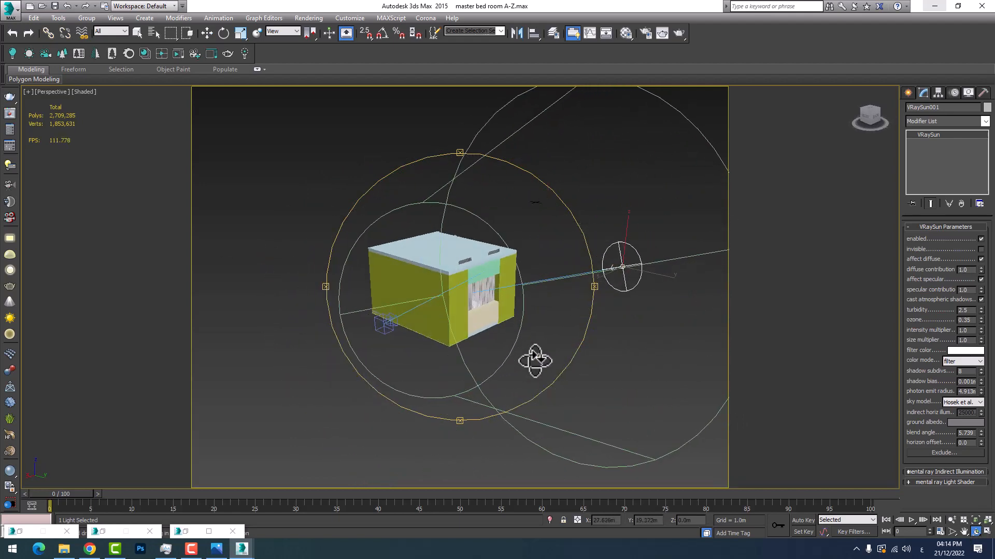
{"action": "key", "text": "w"}
{"action": "scroll", "coordinate": [384, 297], "scroll_direction": "up", "scroll_amount": 4}
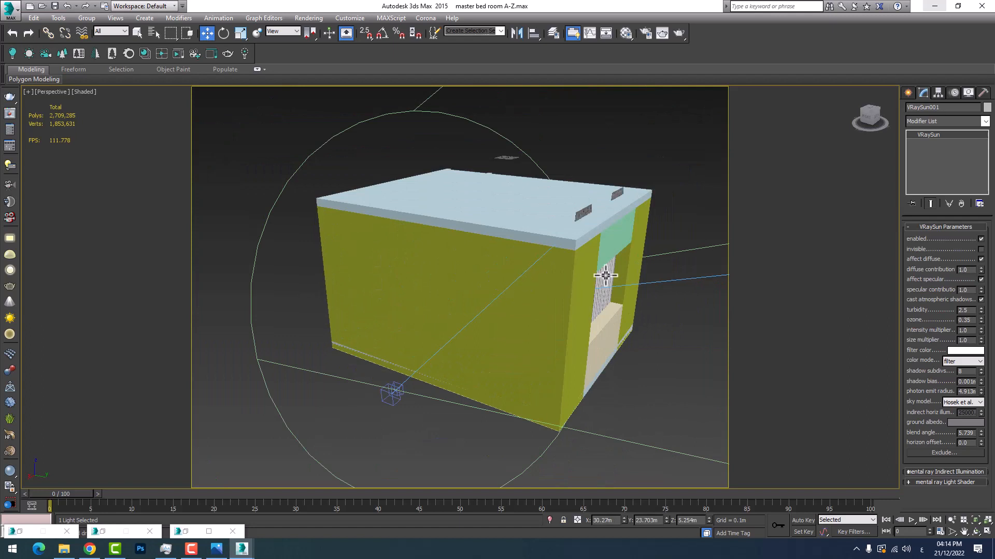
{"action": "scroll", "coordinate": [489, 319], "scroll_direction": "down", "scroll_amount": 3}
{"action": "scroll", "coordinate": [445, 322], "scroll_direction": "up", "scroll_amount": 2}
{"action": "scroll", "coordinate": [446, 324], "scroll_direction": "down", "scroll_amount": 2}
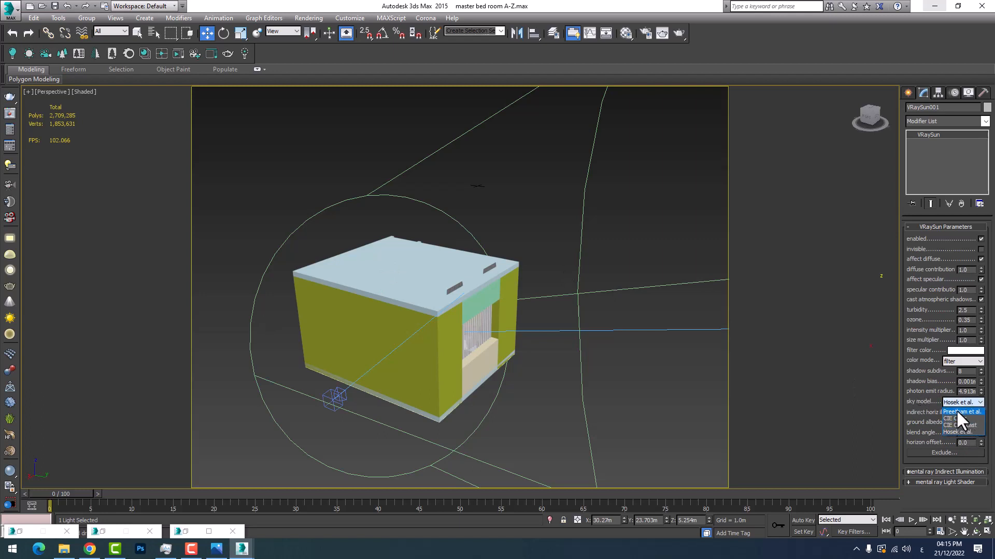
Review the VRaySun's available sky model options alongside the sun and room in the perspective view
{"action": "scroll", "coordinate": [543, 306], "scroll_direction": "down", "scroll_amount": 5}
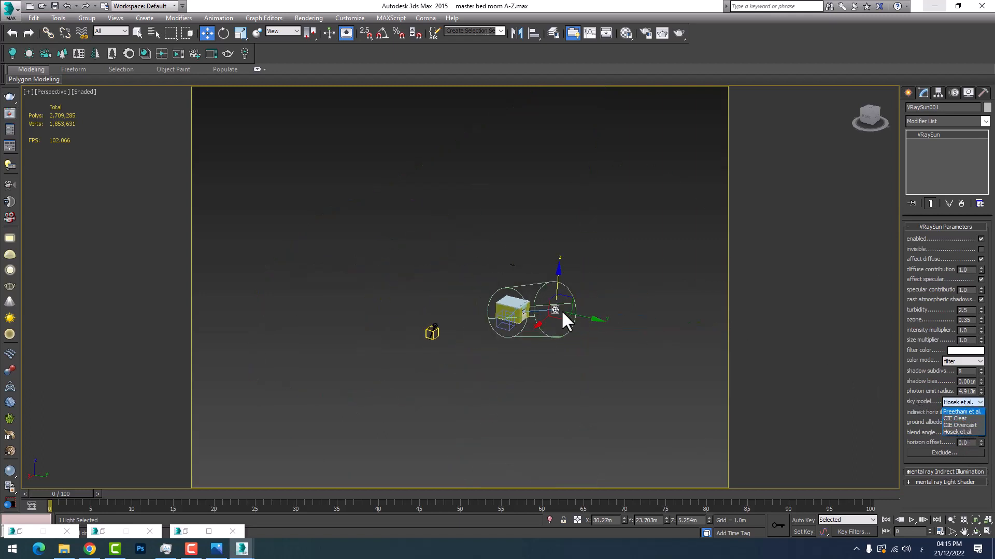
{"action": "scroll", "coordinate": [561, 309], "scroll_direction": "up", "scroll_amount": 5}
{"action": "scroll", "coordinate": [526, 313], "scroll_direction": "down", "scroll_amount": 2}
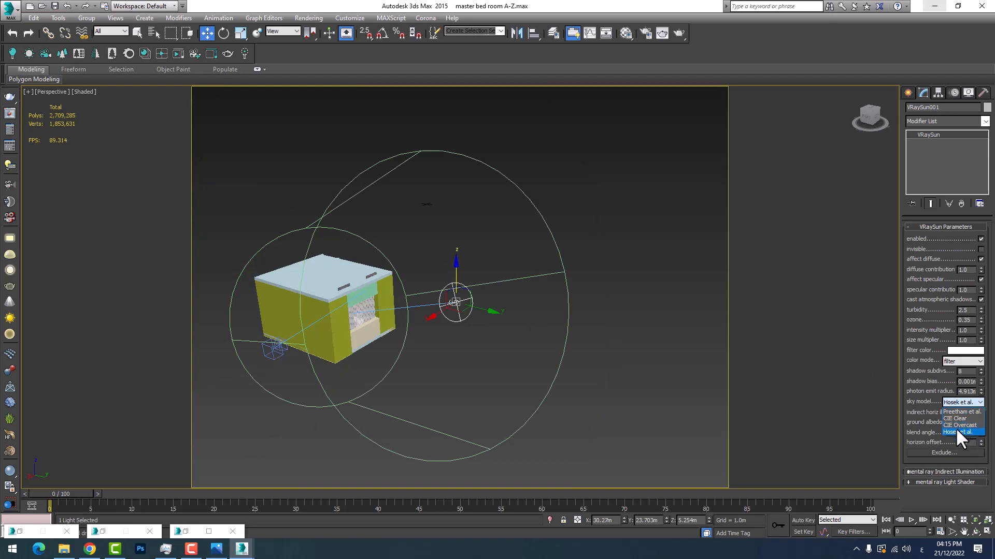
{"action": "left_click", "coordinate": [917, 399]}
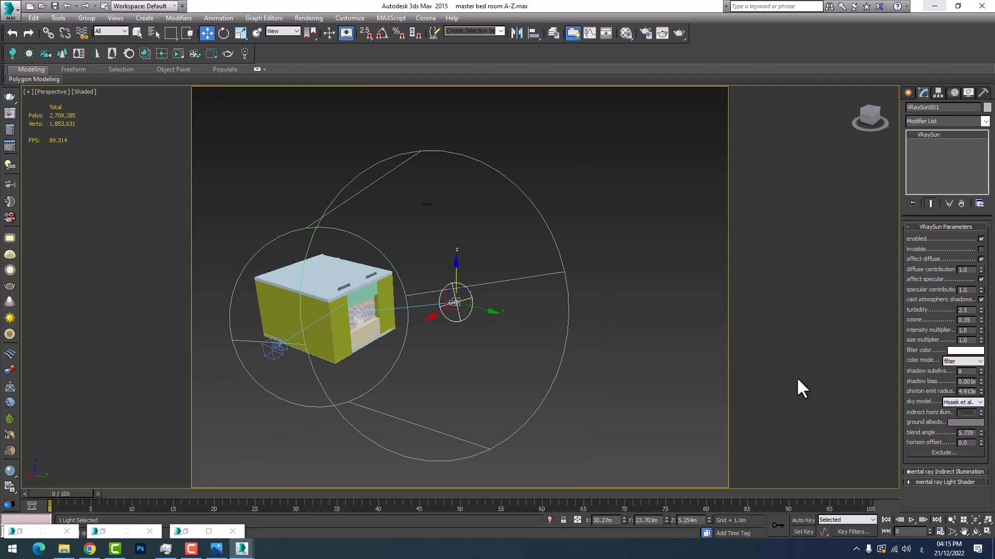
Inspect the window wall from outside and review the sun's Exclude/Include object list
{"action": "scroll", "coordinate": [444, 333], "scroll_direction": "up", "scroll_amount": 10}
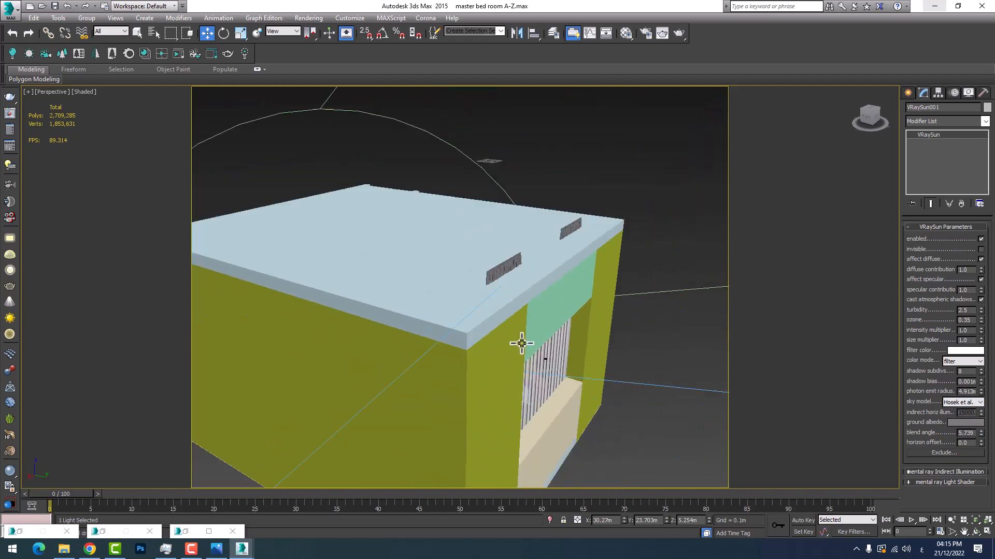
{"action": "middle_click_drag", "start_coordinate": [561, 346], "coordinate": [533, 346]}
{"action": "scroll", "coordinate": [488, 360], "scroll_direction": "down", "scroll_amount": 3}
{"action": "scroll", "coordinate": [490, 380], "scroll_direction": "up", "scroll_amount": 5}
{"action": "scroll", "coordinate": [489, 379], "scroll_direction": "down", "scroll_amount": 5}
{"action": "scroll", "coordinate": [508, 356], "scroll_direction": "down", "scroll_amount": 5}
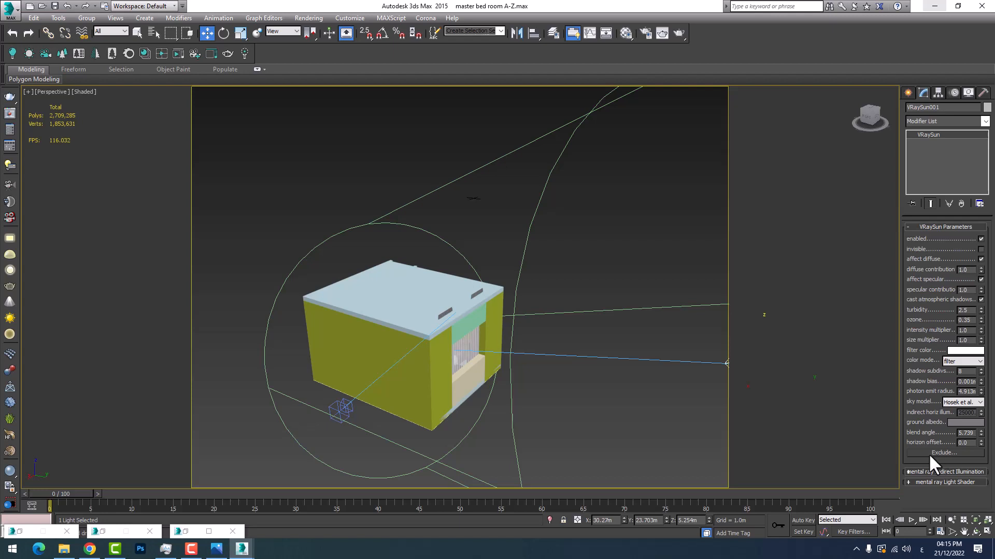
{"action": "left_click", "coordinate": [943, 452]}
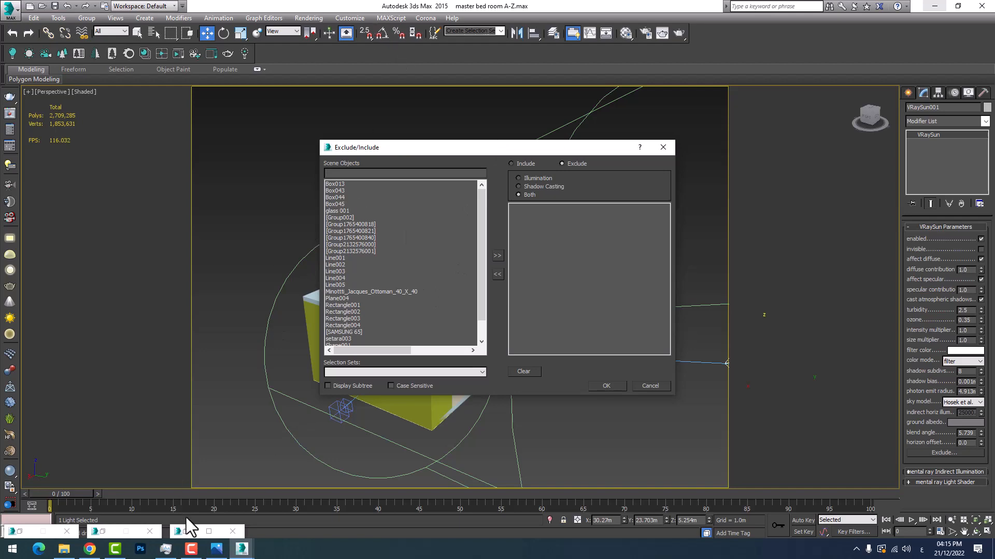
{"action": "left_click", "coordinate": [657, 386]}
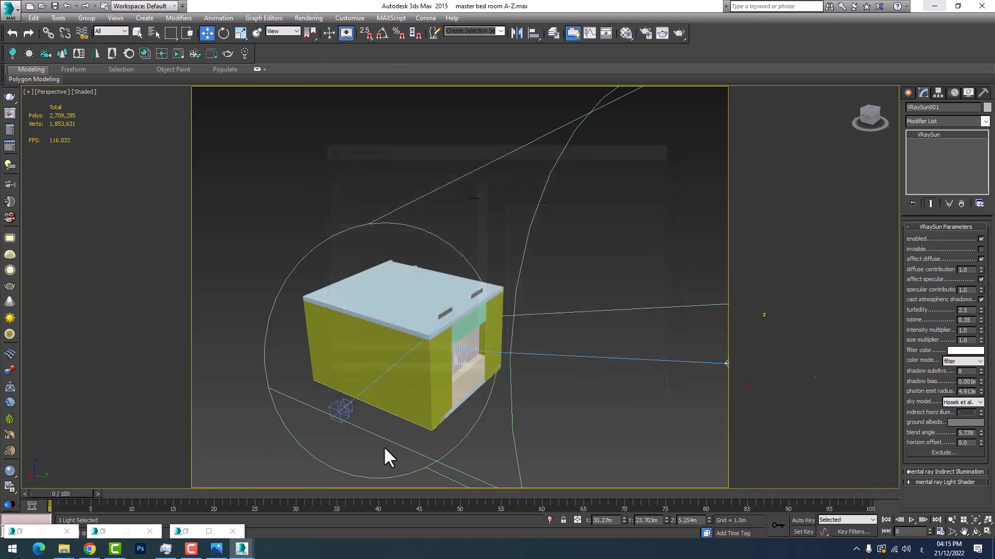
{"action": "left_click", "coordinate": [194, 531]}
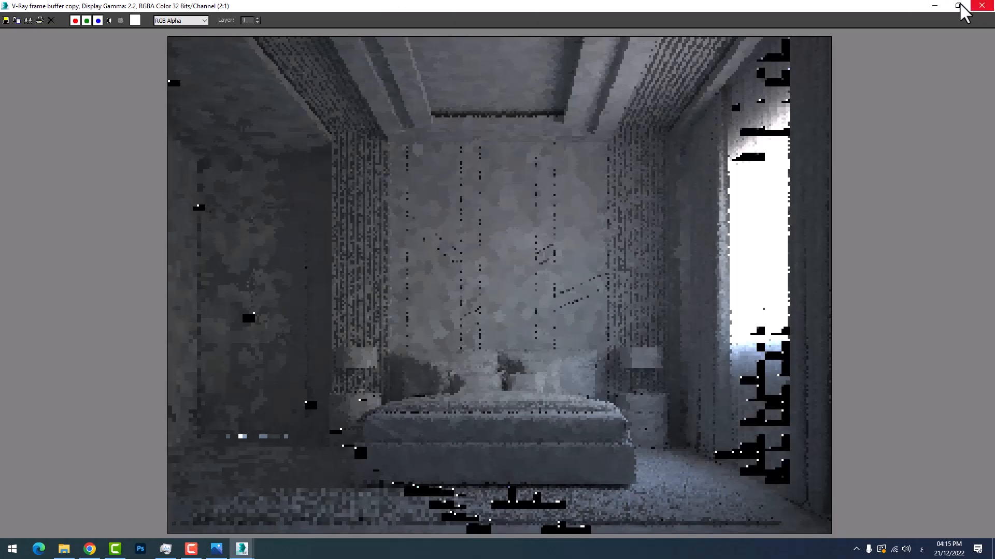
{"action": "left_click", "coordinate": [934, 5]}
{"action": "key", "text": "8"}
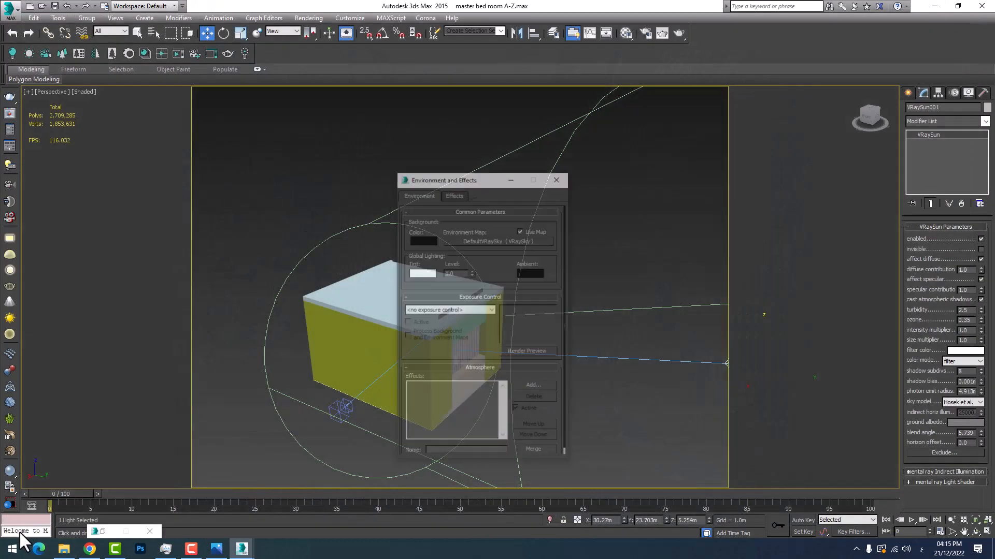
{"action": "left_click", "coordinate": [551, 146]}
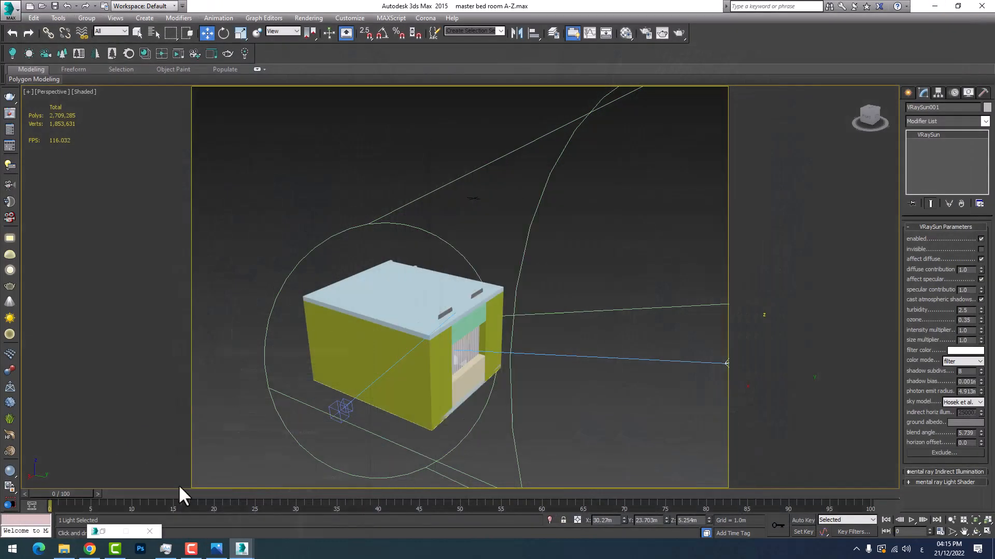
Bring up the Material Editor and open Render Setup with the V-Ray global switches
{"action": "left_click", "coordinate": [111, 533]}
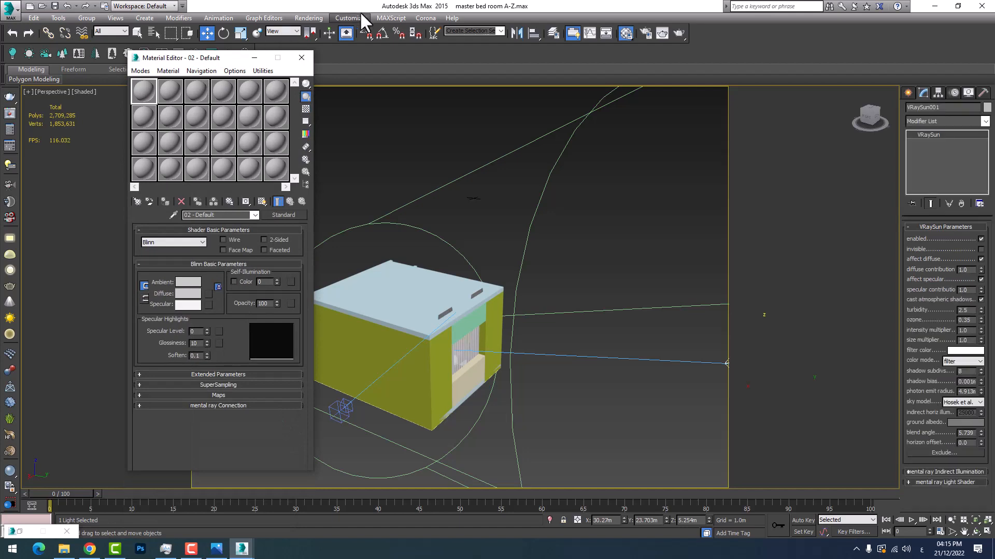
{"action": "left_click", "coordinate": [309, 18]}
{"action": "left_click", "coordinate": [318, 41]}
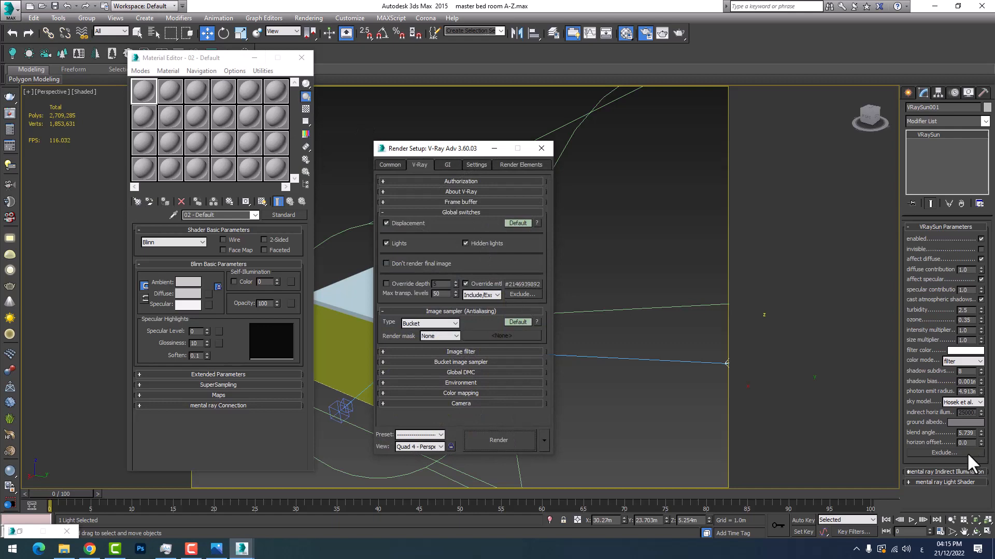
Put away the open render and material dialogs and exclude setara003 from the VRaySun's illumination and shadow casting
{"action": "left_click", "coordinate": [494, 149]}
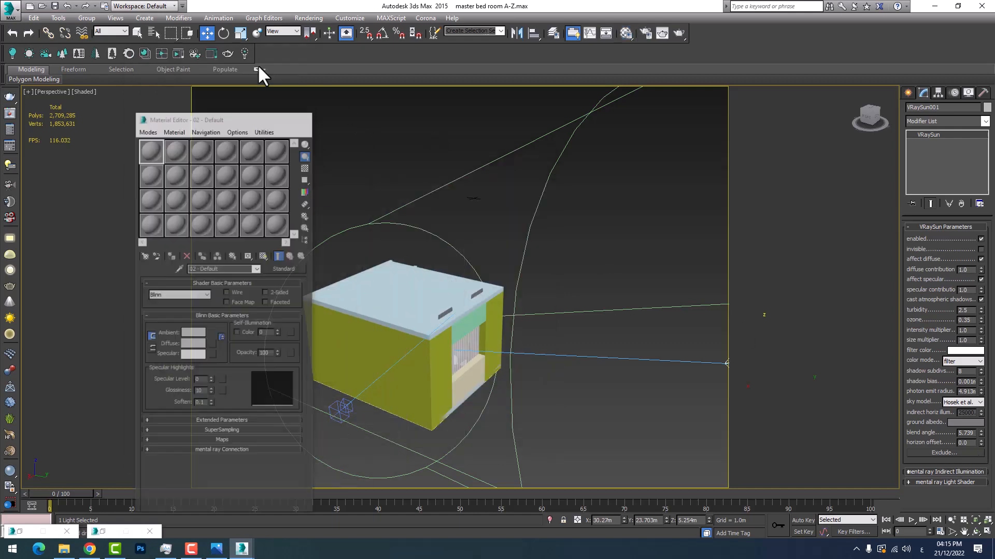
{"action": "left_click", "coordinate": [254, 57]}
{"action": "left_click", "coordinate": [944, 453]}
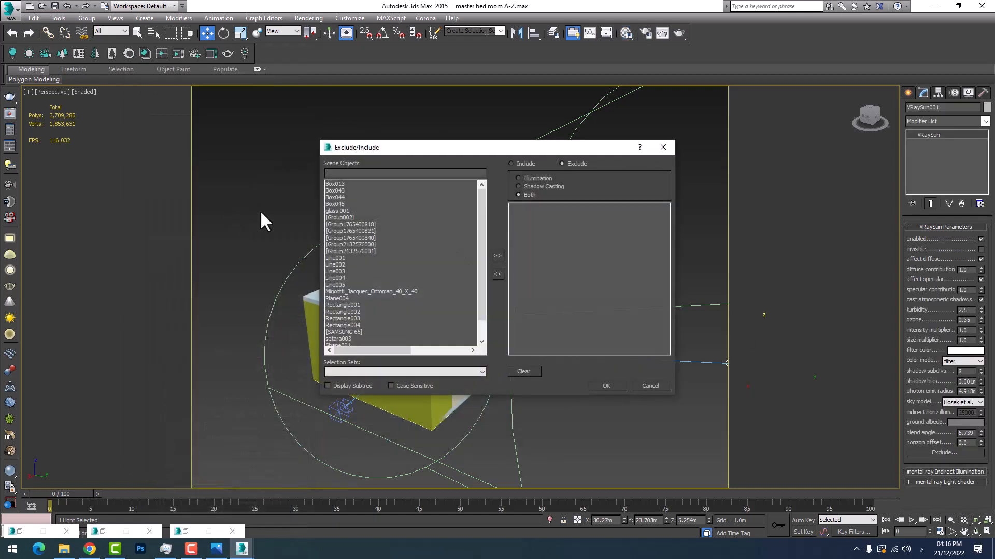
{"action": "scroll", "coordinate": [393, 320], "scroll_direction": "down", "scroll_amount": 5}
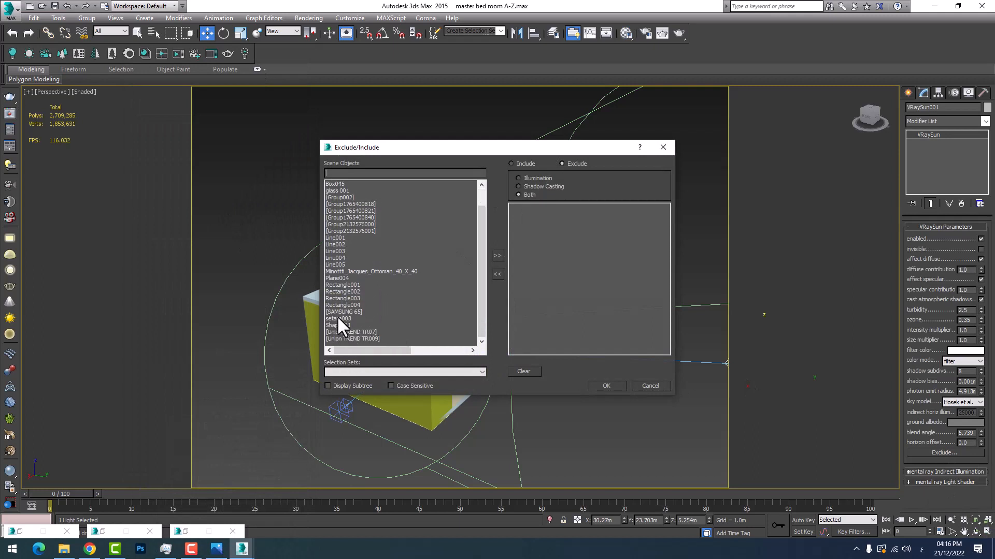
{"action": "double_click", "coordinate": [338, 319]}
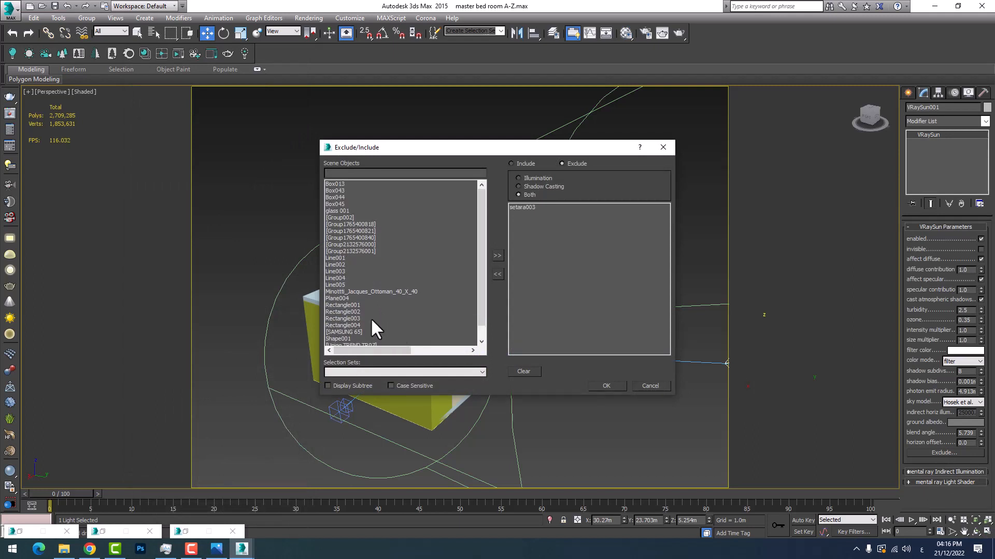
{"action": "left_click", "coordinate": [601, 386]}
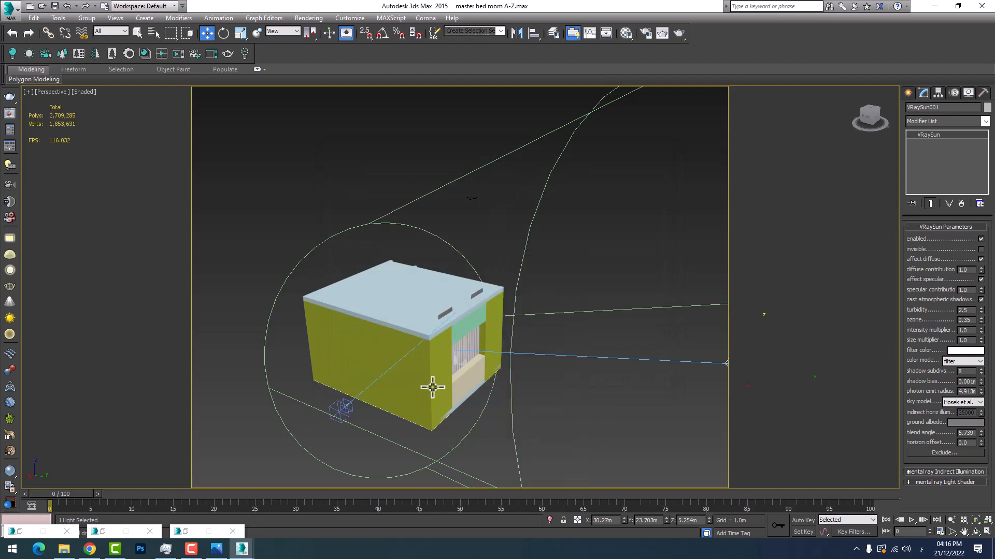
Duplicate the previous render for comparison, and render the VRayCam001 bedroom view with the curtain excluded from the sun
{"action": "key", "text": "c"}
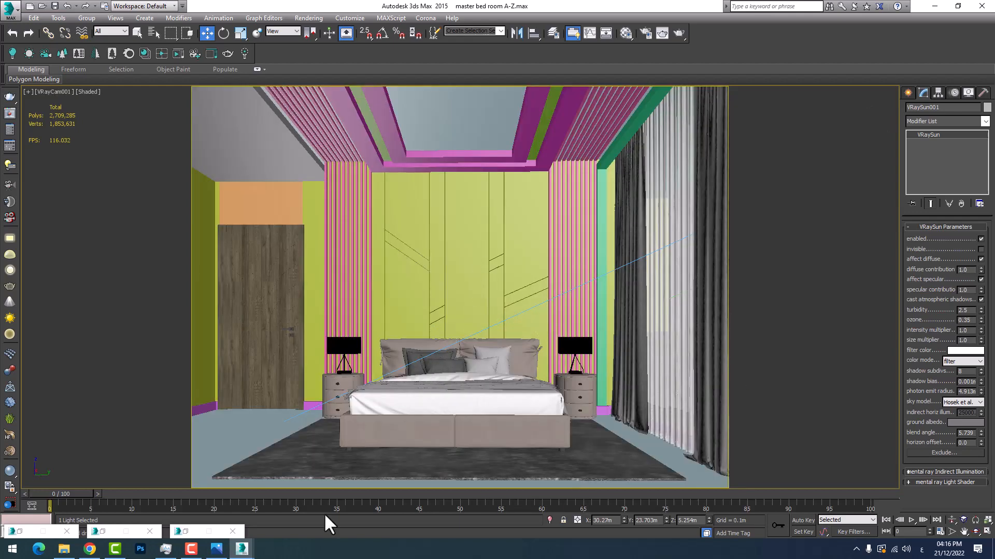
{"action": "mouse_move", "coordinate": [242, 549]}
{"action": "left_click", "coordinate": [261, 512]}
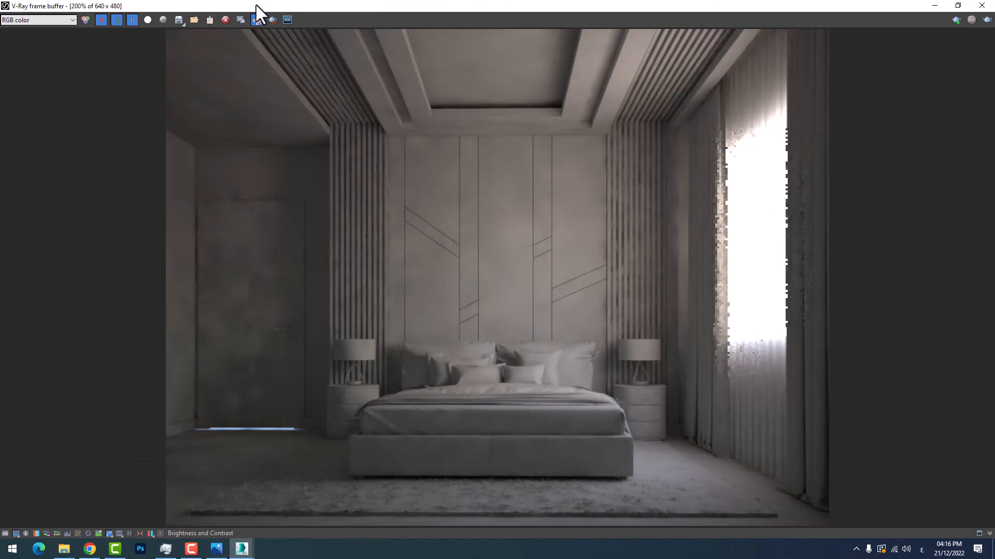
{"action": "left_click", "coordinate": [240, 20]}
{"action": "left_click", "coordinate": [986, 21]}
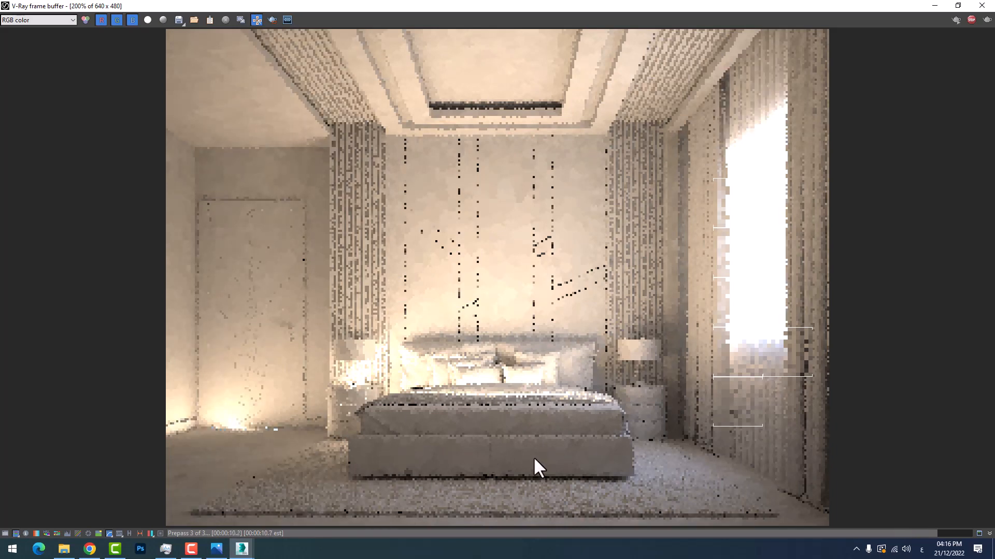
{"action": "right_click", "coordinate": [234, 421]}
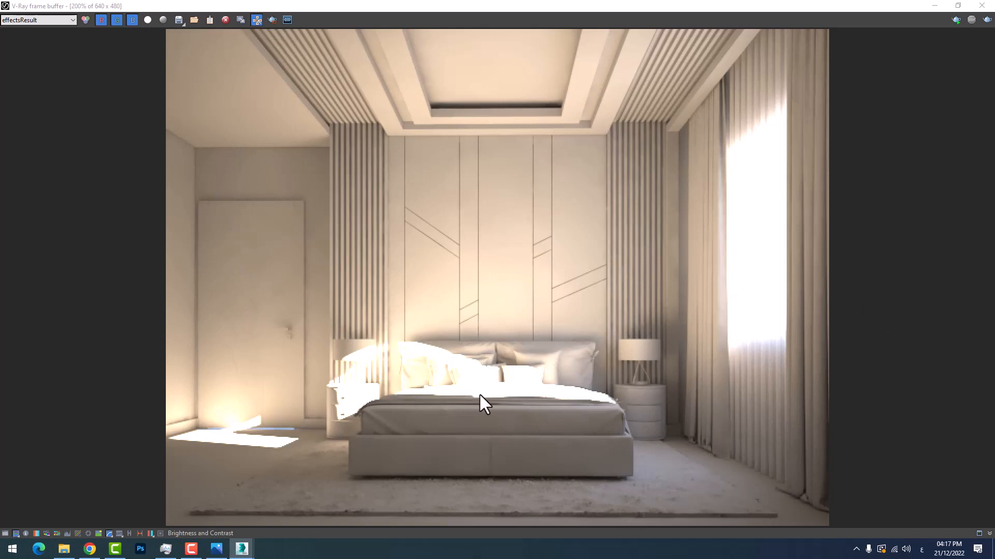
Examine the direct sunlight on the bed and nightstand in the new render, then put away both render windows
{"action": "scroll", "coordinate": [443, 374], "scroll_direction": "up", "scroll_amount": 2}
{"action": "scroll", "coordinate": [436, 374], "scroll_direction": "down", "scroll_amount": 2}
{"action": "scroll", "coordinate": [424, 377], "scroll_direction": "up", "scroll_amount": 2}
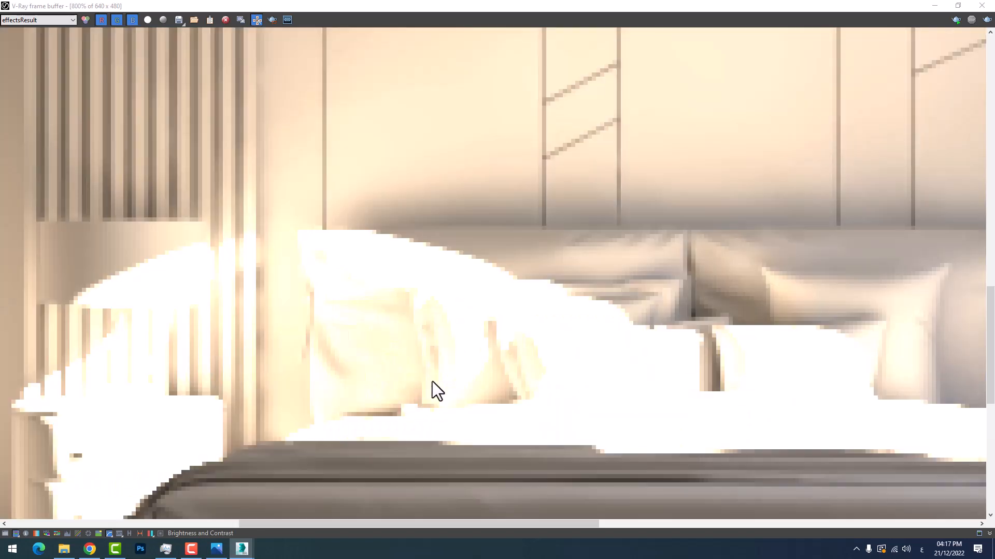
{"action": "scroll", "coordinate": [432, 381], "scroll_direction": "down", "scroll_amount": 1}
{"action": "scroll", "coordinate": [680, 349], "scroll_direction": "down", "scroll_amount": 1}
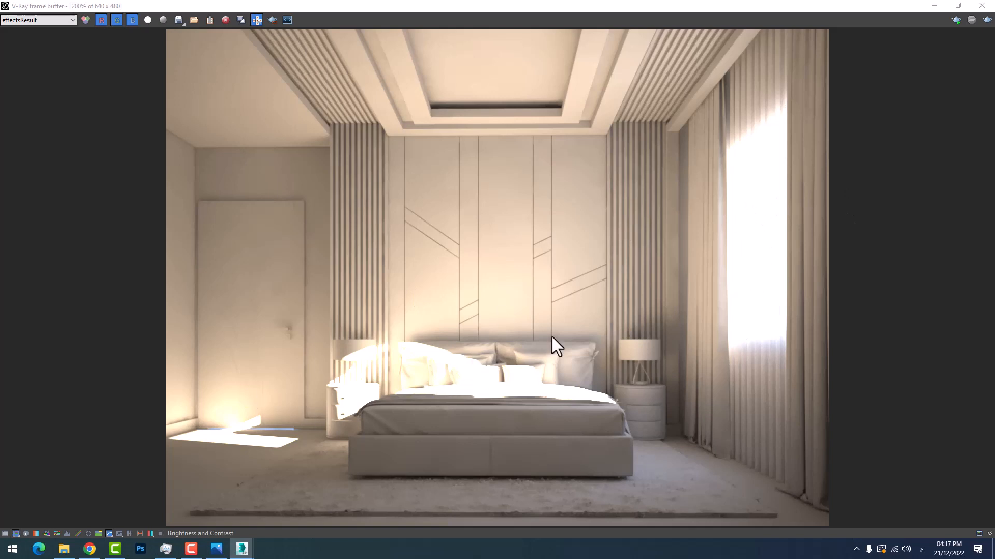
{"action": "left_click", "coordinate": [934, 5]}
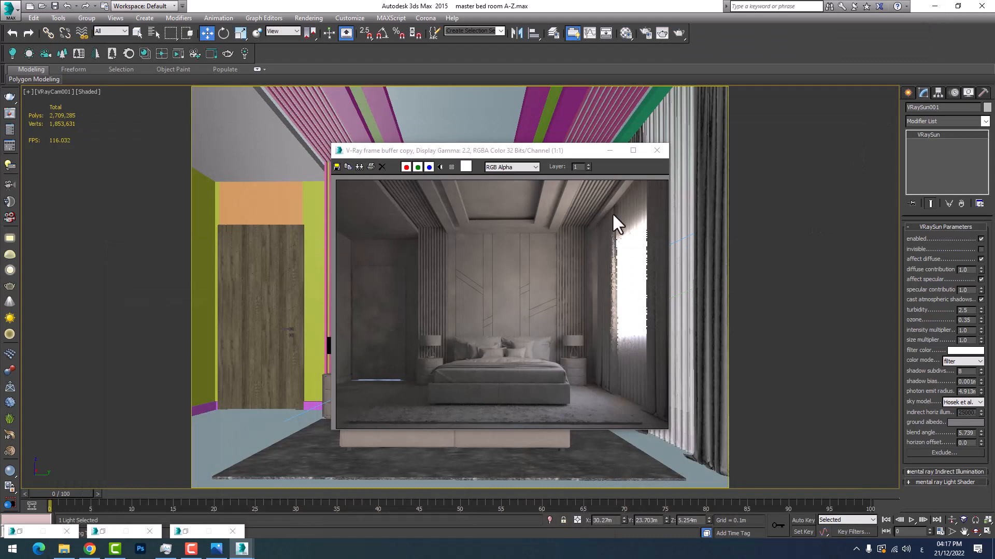
{"action": "left_click", "coordinate": [610, 150]}
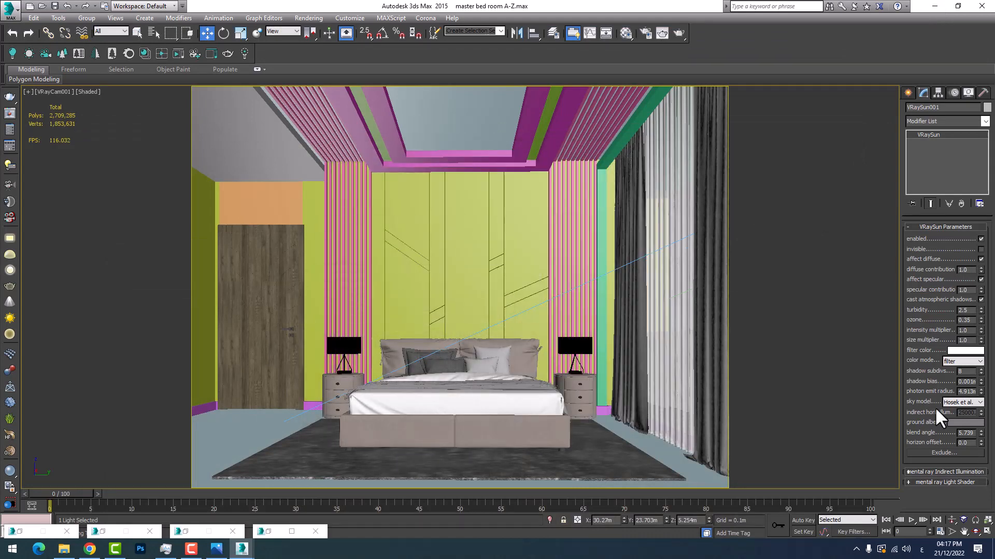
Set the VRaySun's intensity multiplier to 0.5
{"action": "left_click", "coordinate": [964, 330]}
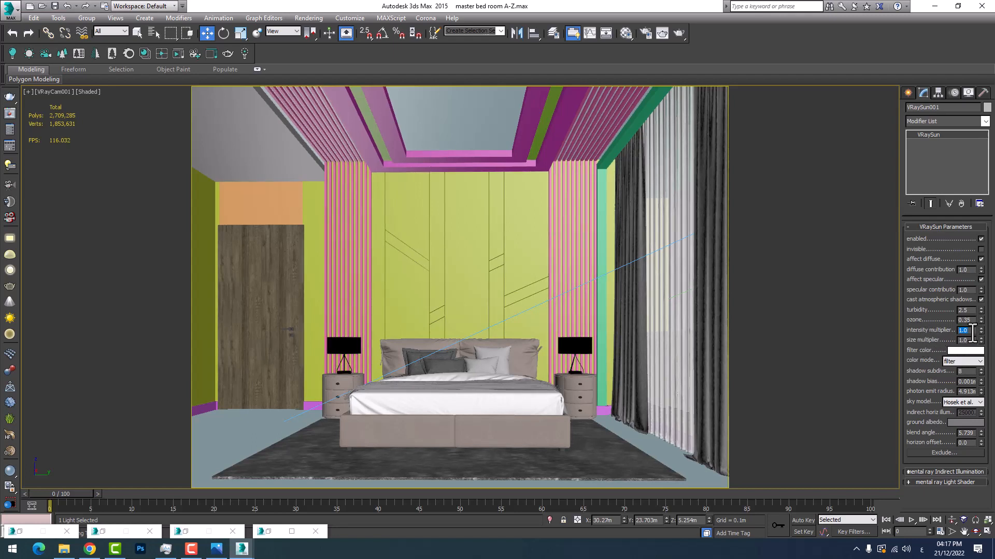
{"action": "type", "text": "0.5"}
{"action": "key", "text": "Return"}
{"action": "left_click", "coordinate": [389, 375]}
Frame the sun in the perspective view and raise its size multiplier to 3.8
{"action": "key", "text": "p"}
{"action": "key", "text": "z"}
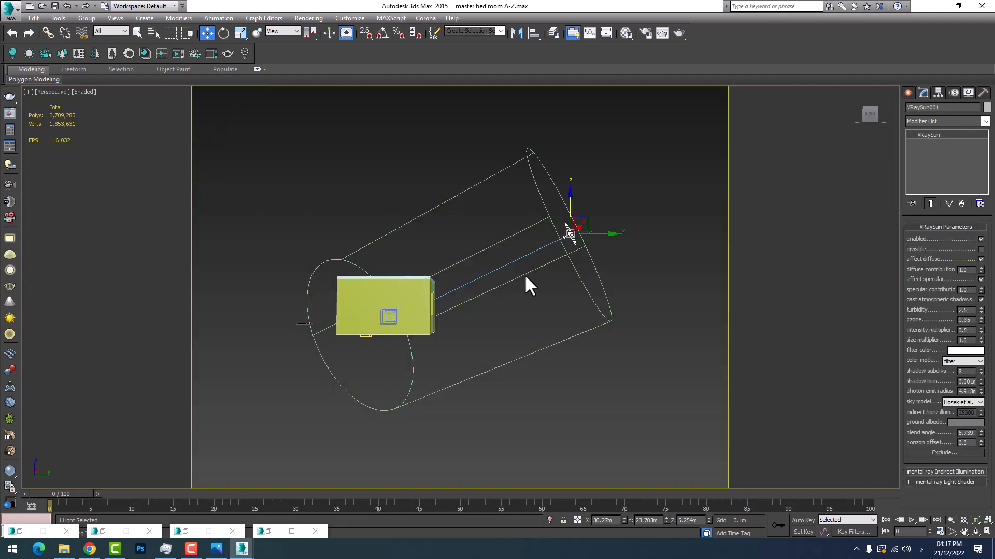
{"action": "scroll", "coordinate": [593, 216], "scroll_direction": "up", "scroll_amount": 8}
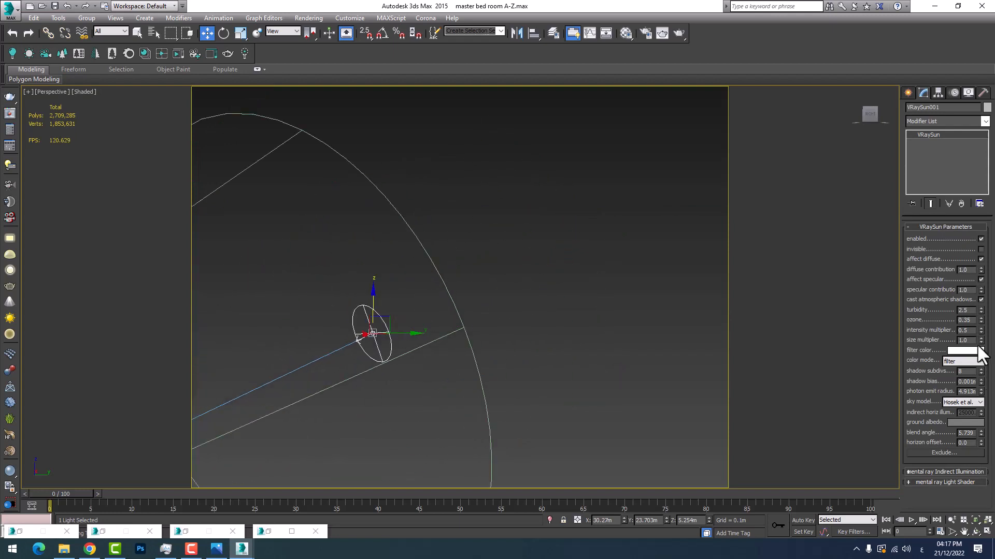
{"action": "left_click_drag", "start_coordinate": [981, 342], "coordinate": [991, 192]}
Examine the enlarged sun disc against the photon emit circle and the room in the perspective view
{"action": "scroll", "coordinate": [409, 322], "scroll_direction": "down", "scroll_amount": 5}
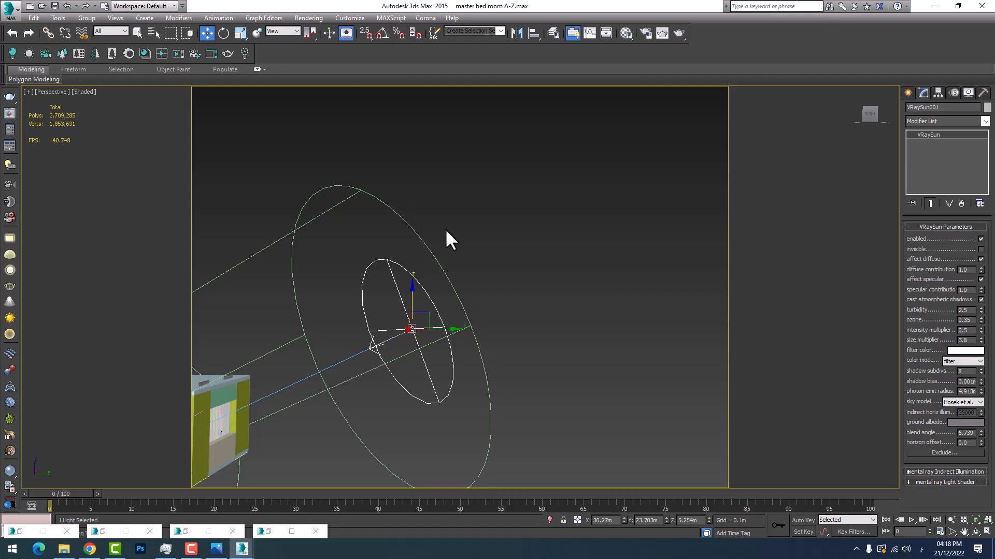
{"action": "middle_click_drag", "start_coordinate": [363, 366], "coordinate": [431, 341]}
{"action": "scroll", "coordinate": [447, 350], "scroll_direction": "down", "scroll_amount": 3}
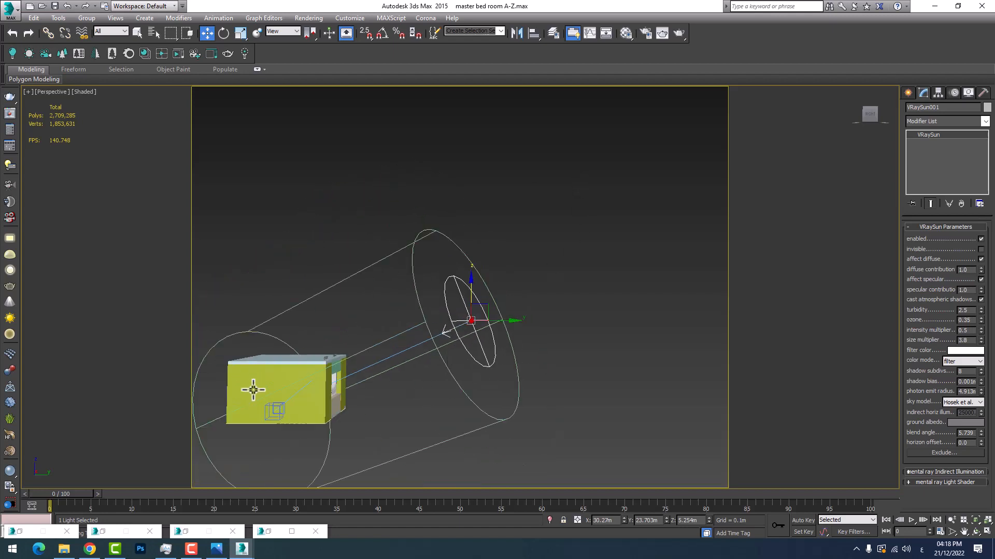
{"action": "scroll", "coordinate": [398, 400], "scroll_direction": "up", "scroll_amount": 3}
{"action": "middle_click_drag", "start_coordinate": [399, 402], "coordinate": [373, 389]}
{"action": "scroll", "coordinate": [389, 330], "scroll_direction": "up", "scroll_amount": 2}
{"action": "scroll", "coordinate": [385, 322], "scroll_direction": "down", "scroll_amount": 2}
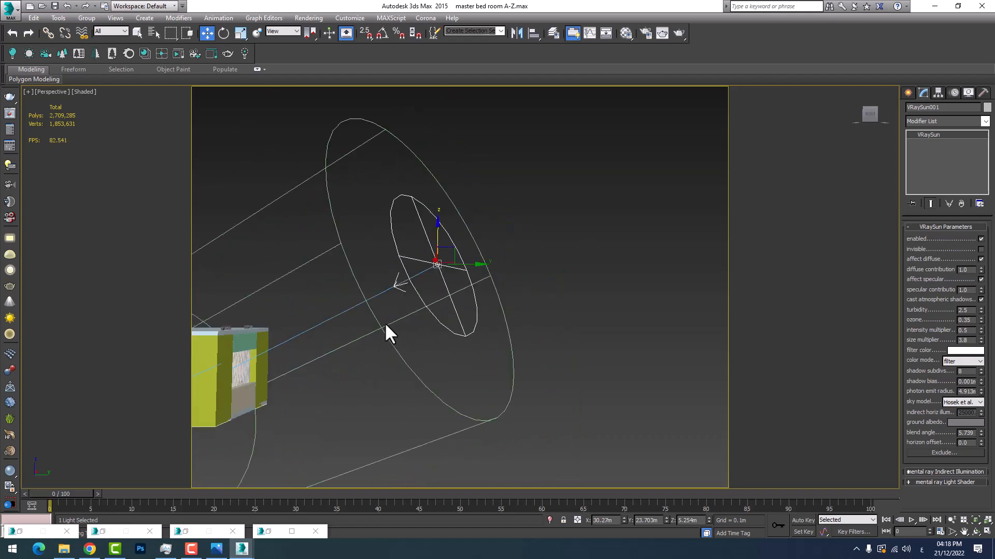
{"action": "middle_click_drag", "start_coordinate": [351, 319], "coordinate": [347, 362]}
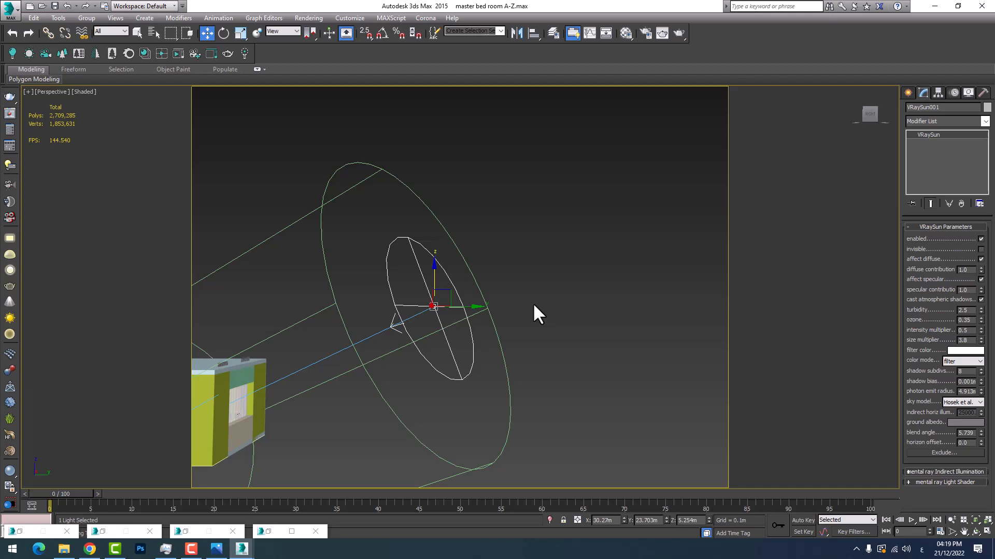
{"action": "middle_click_drag", "start_coordinate": [356, 349], "coordinate": [404, 348]}
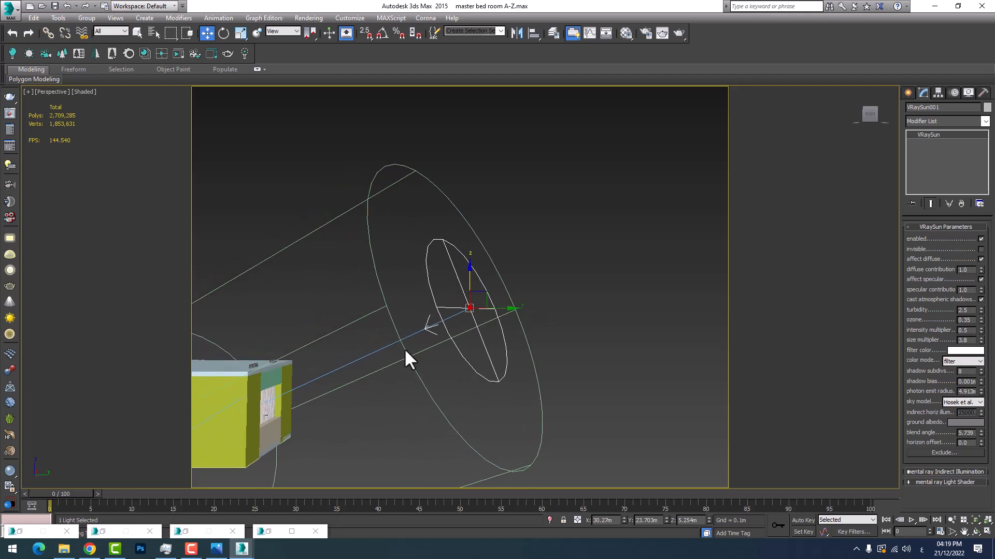
Set the VRaySun's size multiplier to 3 and check the resized disc in the perspective view
{"action": "left_click", "coordinate": [964, 340]}
{"action": "type", "text": "3"}
{"action": "key", "text": "Return"}
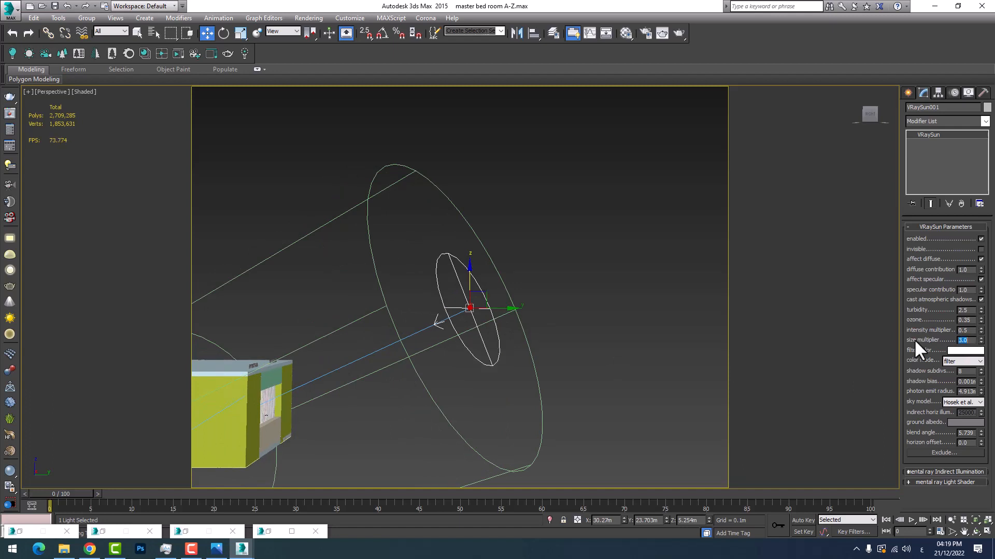
{"action": "right_click", "coordinate": [644, 371]}
{"action": "middle_click_drag", "start_coordinate": [369, 391], "coordinate": [456, 361]}
{"action": "scroll", "coordinate": [591, 326], "scroll_direction": "up", "scroll_amount": 3}
{"action": "middle_click_drag", "start_coordinate": [591, 326], "coordinate": [479, 357]}
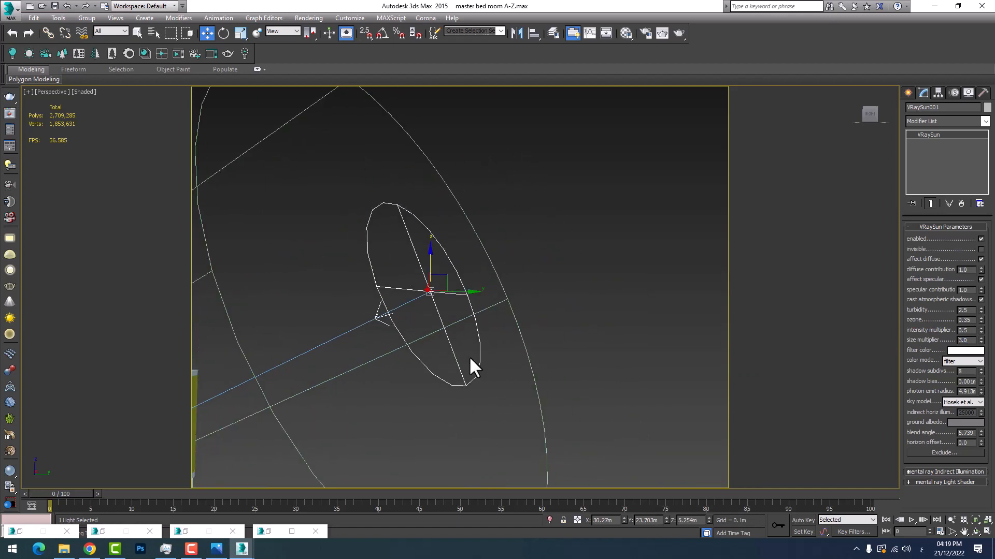
{"action": "middle_click_drag", "start_coordinate": [326, 340], "coordinate": [395, 362]}
{"action": "scroll", "coordinate": [396, 363], "scroll_direction": "down", "scroll_amount": 3}
{"action": "scroll", "coordinate": [420, 340], "scroll_direction": "up", "scroll_amount": 3}
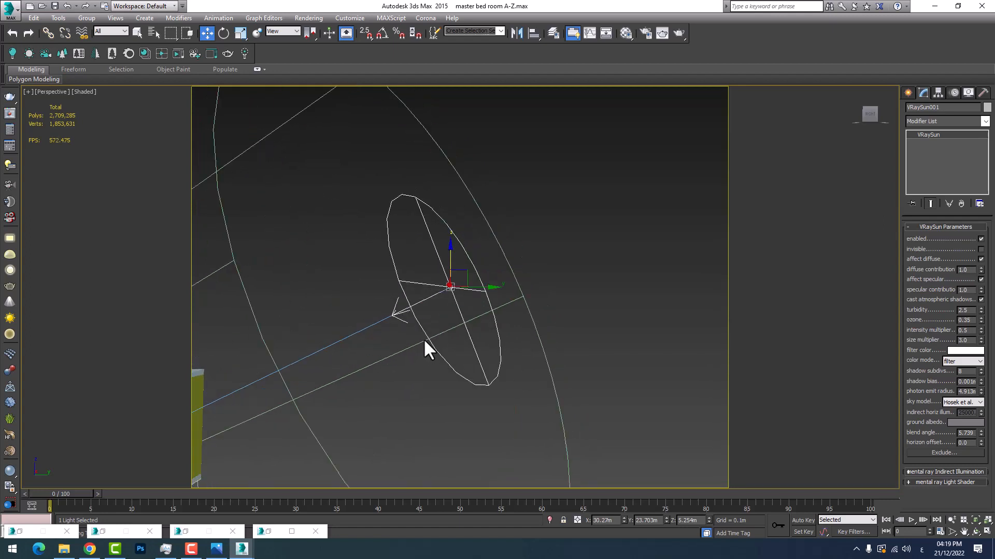
Render the VRayCam001 view again with the reduced sun intensity and larger sun size
{"action": "key", "text": "c"}
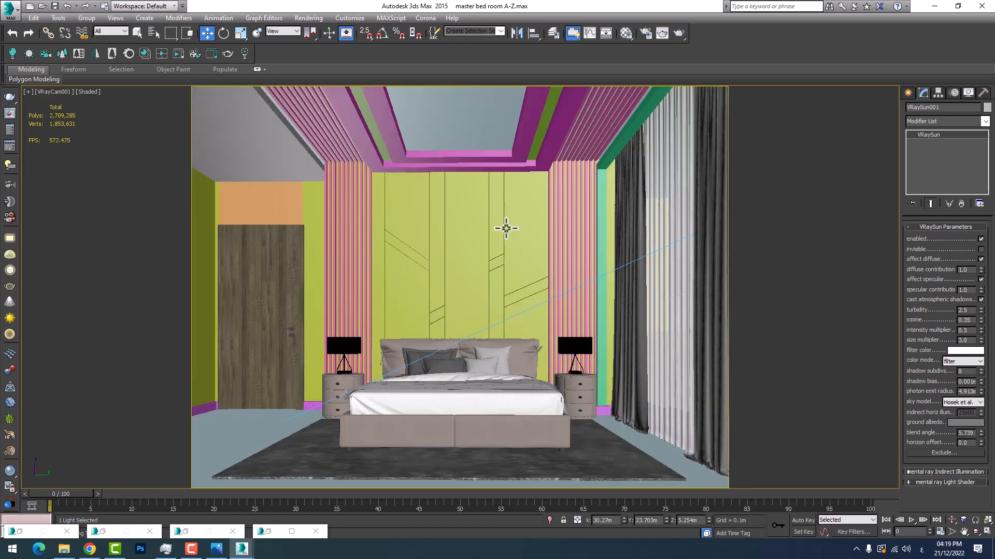
{"action": "mouse_move", "coordinate": [242, 549]}
{"action": "left_click", "coordinate": [282, 503]}
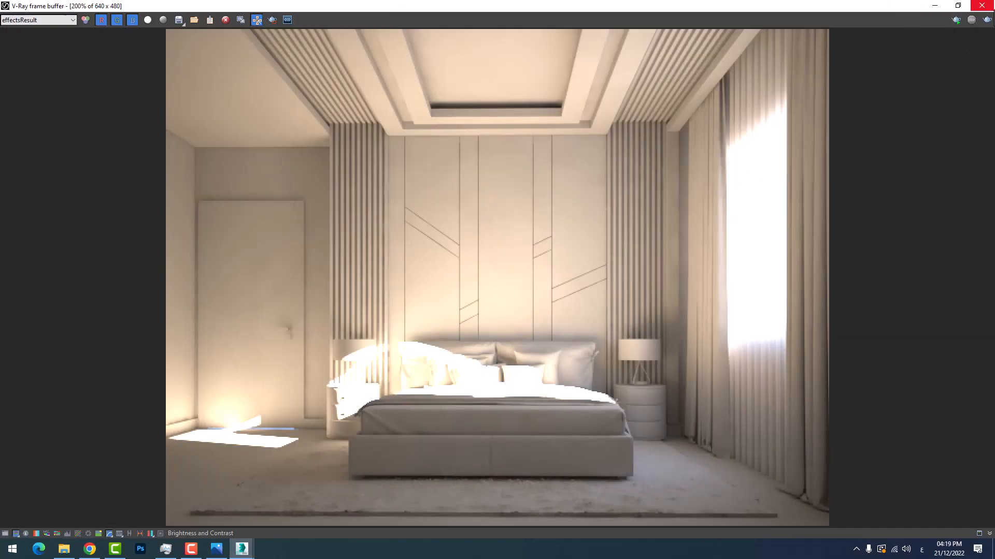
{"action": "left_click", "coordinate": [987, 19]}
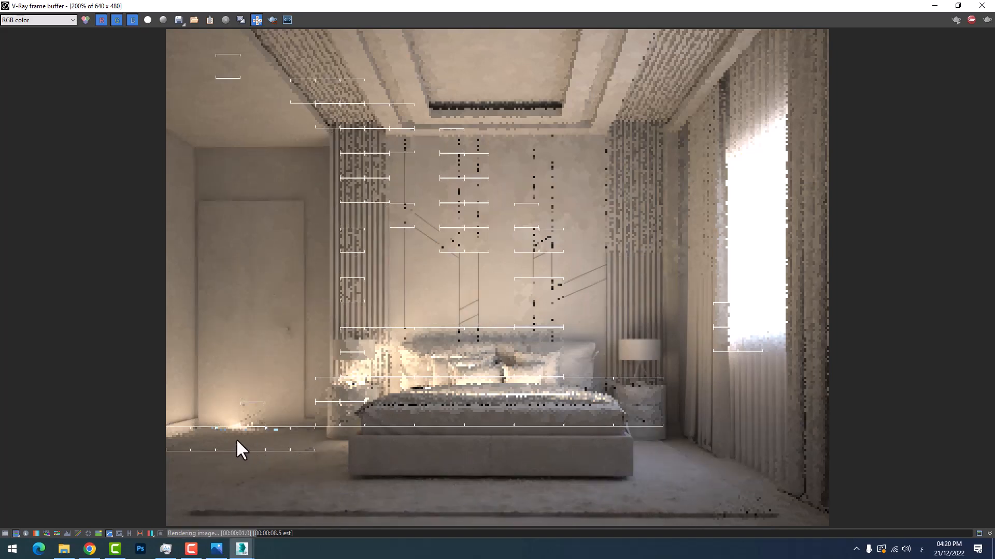
Inspect the softness of the sunlight edges on the floor, door, nightstand and bed in the render, then put the render window away
{"action": "scroll", "coordinate": [262, 288], "scroll_direction": "up", "scroll_amount": 1}
{"action": "scroll", "coordinate": [259, 288], "scroll_direction": "down", "scroll_amount": 3}
{"action": "scroll", "coordinate": [292, 296], "scroll_direction": "up", "scroll_amount": 2}
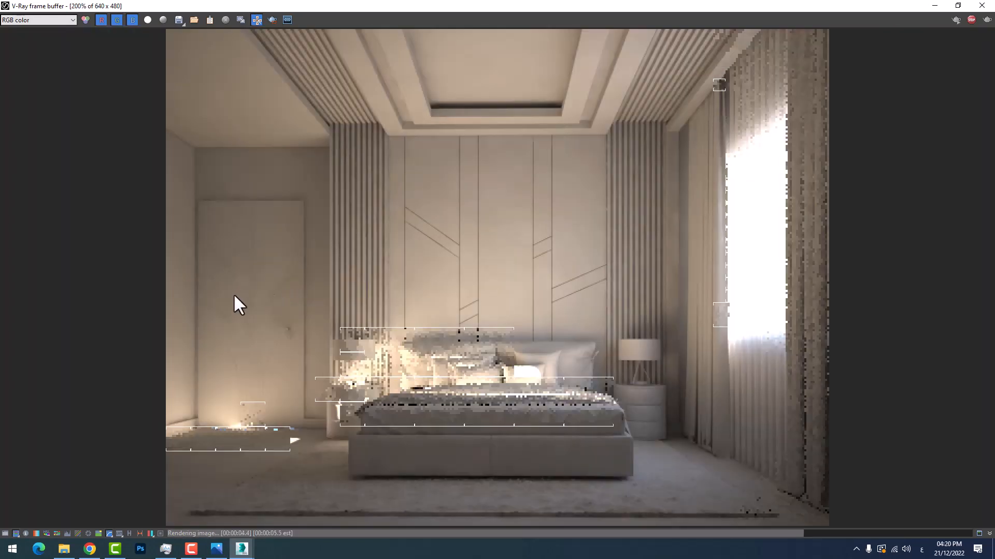
{"action": "scroll", "coordinate": [249, 449], "scroll_direction": "up", "scroll_amount": 2}
{"action": "scroll", "coordinate": [247, 445], "scroll_direction": "down", "scroll_amount": 1}
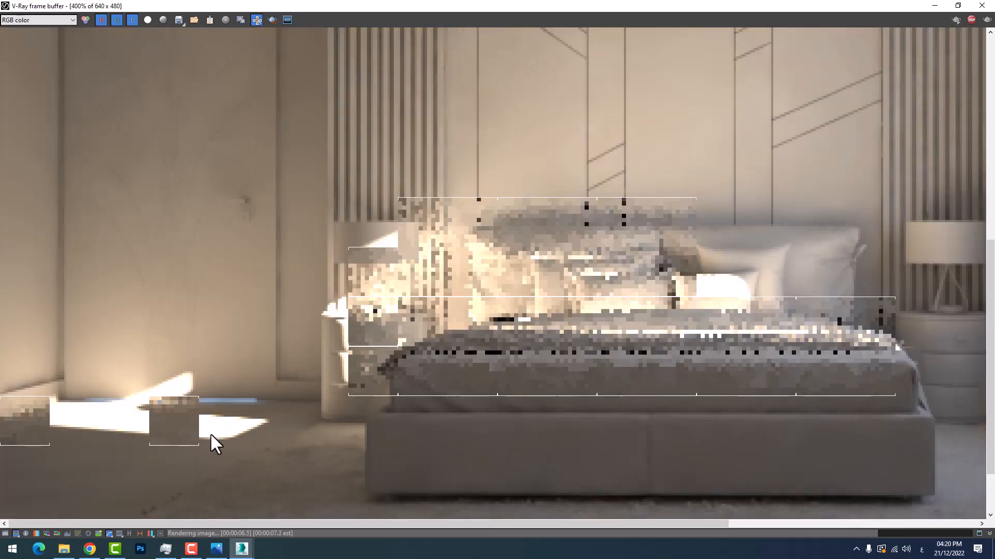
{"action": "scroll", "coordinate": [160, 418], "scroll_direction": "up", "scroll_amount": 1}
{"action": "middle_click_drag", "start_coordinate": [161, 418], "coordinate": [233, 436]}
{"action": "scroll", "coordinate": [187, 428], "scroll_direction": "down", "scroll_amount": 1}
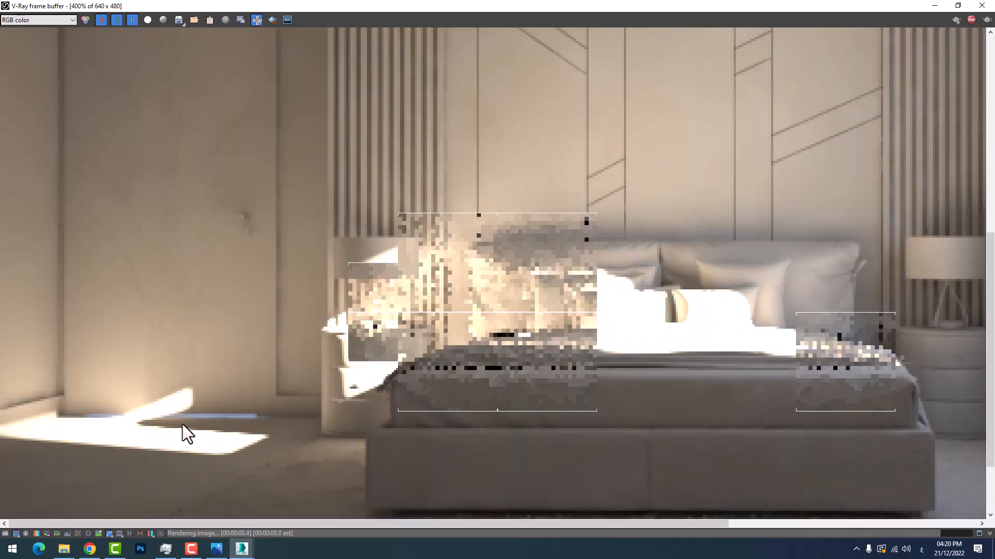
{"action": "scroll", "coordinate": [182, 425], "scroll_direction": "down", "scroll_amount": 1}
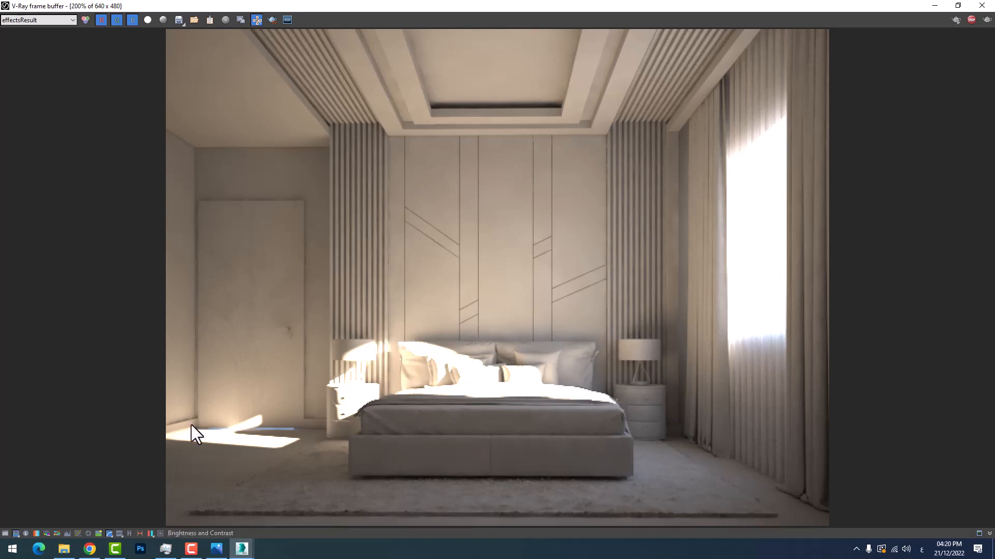
{"action": "scroll", "coordinate": [193, 424], "scroll_direction": "up", "scroll_amount": 1}
{"action": "scroll", "coordinate": [300, 448], "scroll_direction": "up", "scroll_amount": 1}
{"action": "scroll", "coordinate": [238, 444], "scroll_direction": "down", "scroll_amount": 2}
{"action": "scroll", "coordinate": [168, 437], "scroll_direction": "up", "scroll_amount": 1}
{"action": "scroll", "coordinate": [189, 451], "scroll_direction": "down", "scroll_amount": 1}
{"action": "scroll", "coordinate": [305, 437], "scroll_direction": "up", "scroll_amount": 1}
{"action": "scroll", "coordinate": [140, 435], "scroll_direction": "up", "scroll_amount": 1}
{"action": "scroll", "coordinate": [150, 433], "scroll_direction": "down", "scroll_amount": 1}
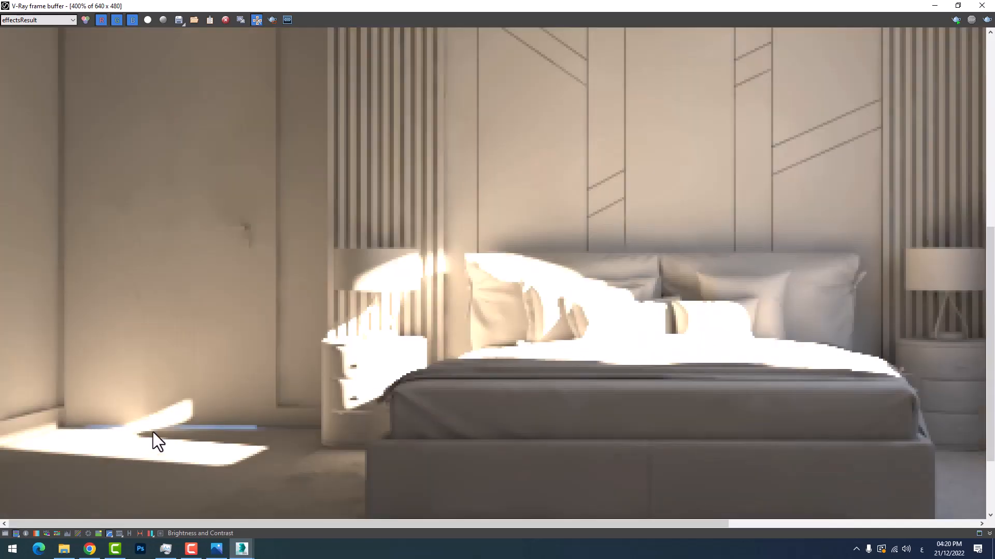
{"action": "scroll", "coordinate": [383, 358], "scroll_direction": "up", "scroll_amount": 1}
{"action": "scroll", "coordinate": [406, 373], "scroll_direction": "down", "scroll_amount": 1}
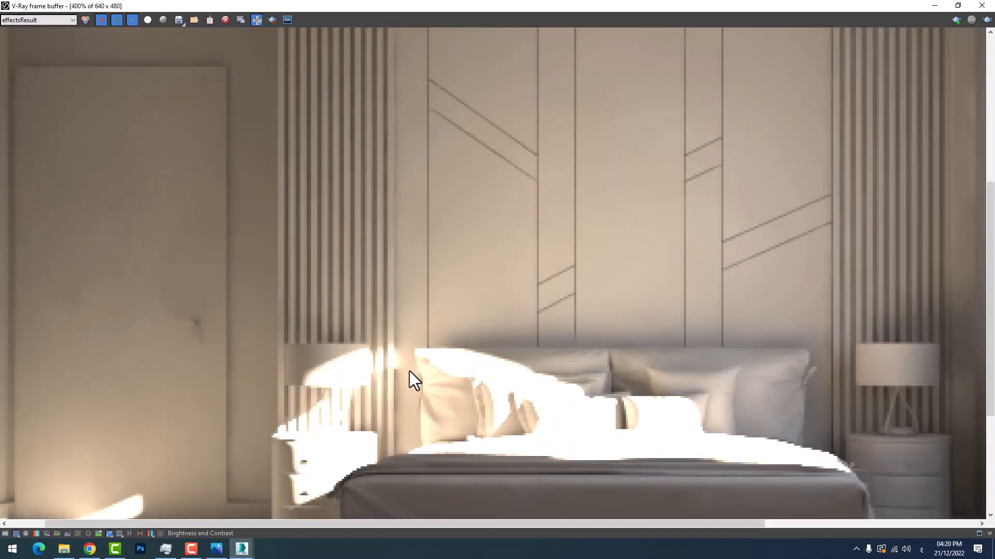
{"action": "scroll", "coordinate": [409, 378], "scroll_direction": "down", "scroll_amount": 1}
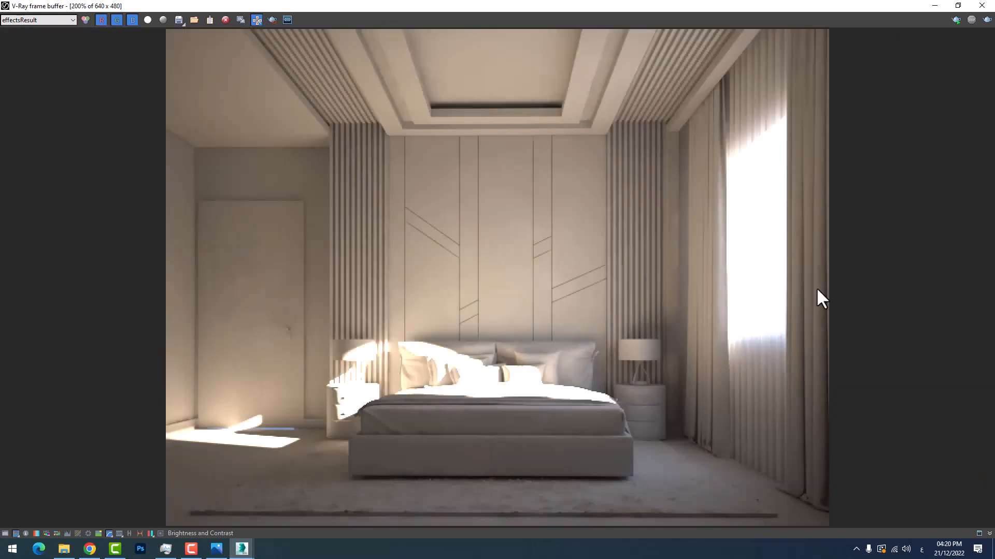
{"action": "left_click", "coordinate": [935, 6]}
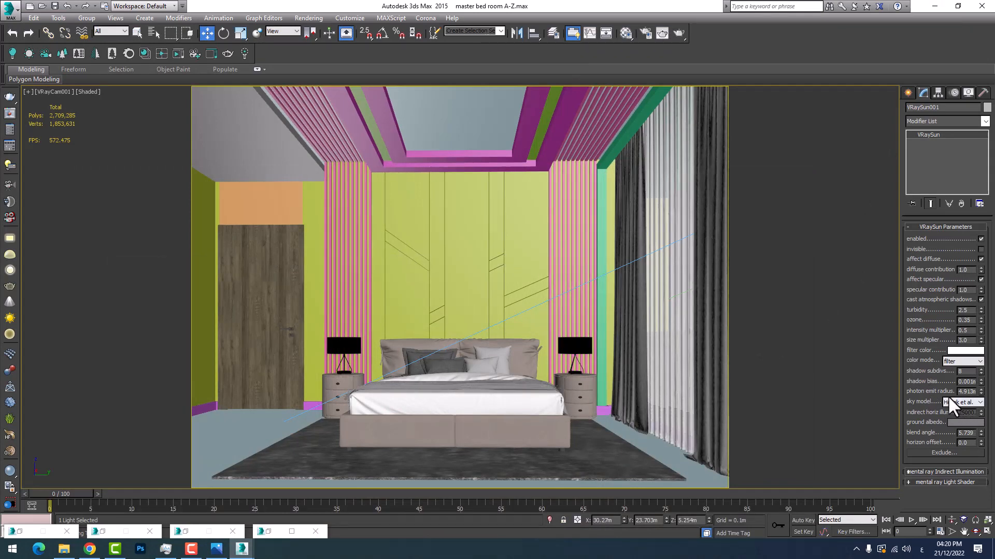
Set the VRaySun's intensity multiplier to 0.08 and render the VRayCam001 view again
{"action": "double_click", "coordinate": [965, 331]}
{"action": "mouse_move", "coordinate": [241, 550]}
{"action": "left_click", "coordinate": [275, 531]}
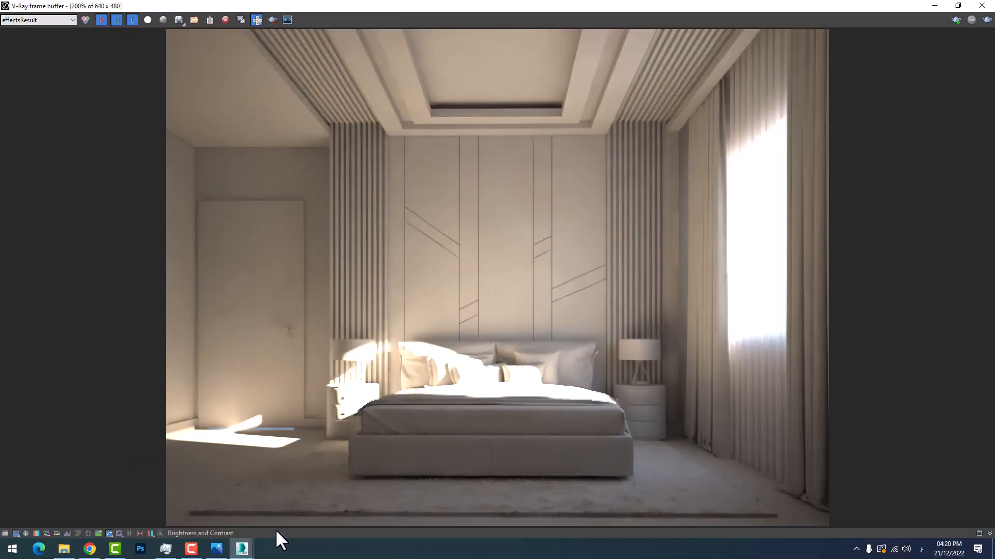
{"action": "left_click", "coordinate": [272, 20]}
{"action": "left_click", "coordinate": [272, 20]}
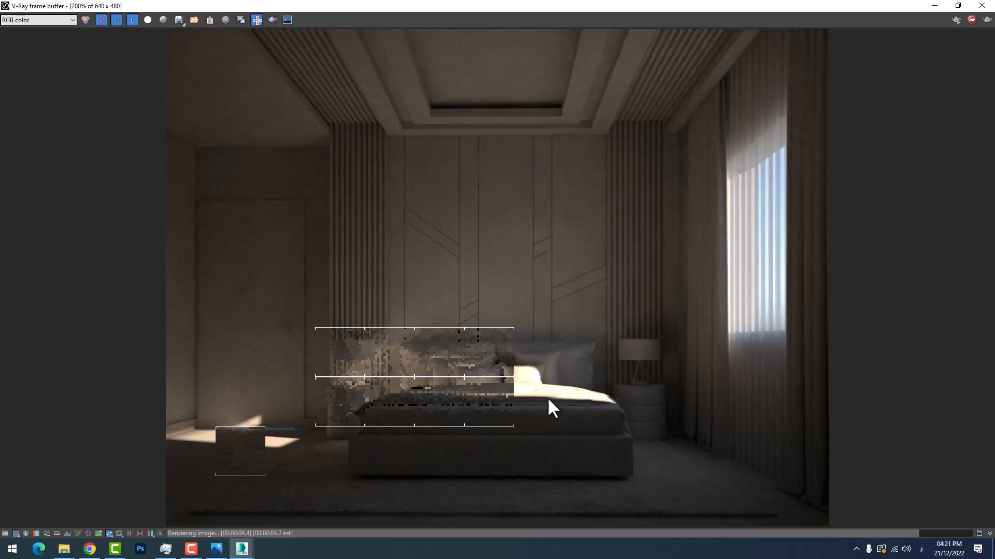
Examine the sunlight edges on the floor, lamp, nightstand and pillows in the render, and put the render window away
{"action": "scroll", "coordinate": [544, 401], "scroll_direction": "up", "scroll_amount": 1}
{"action": "scroll", "coordinate": [362, 414], "scroll_direction": "down", "scroll_amount": 1}
{"action": "scroll", "coordinate": [171, 461], "scroll_direction": "up", "scroll_amount": 1}
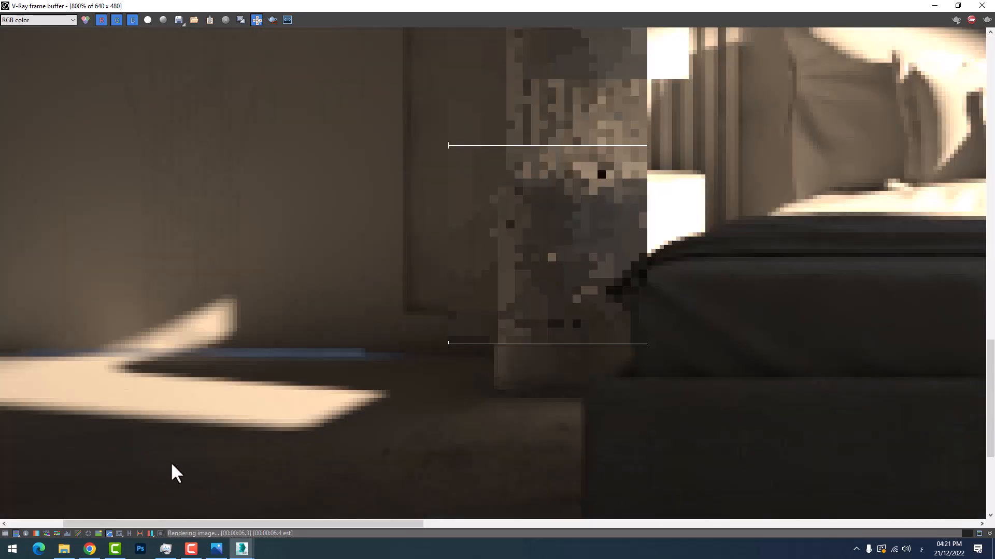
{"action": "scroll", "coordinate": [175, 462], "scroll_direction": "up", "scroll_amount": 1}
{"action": "scroll", "coordinate": [144, 448], "scroll_direction": "down", "scroll_amount": 1}
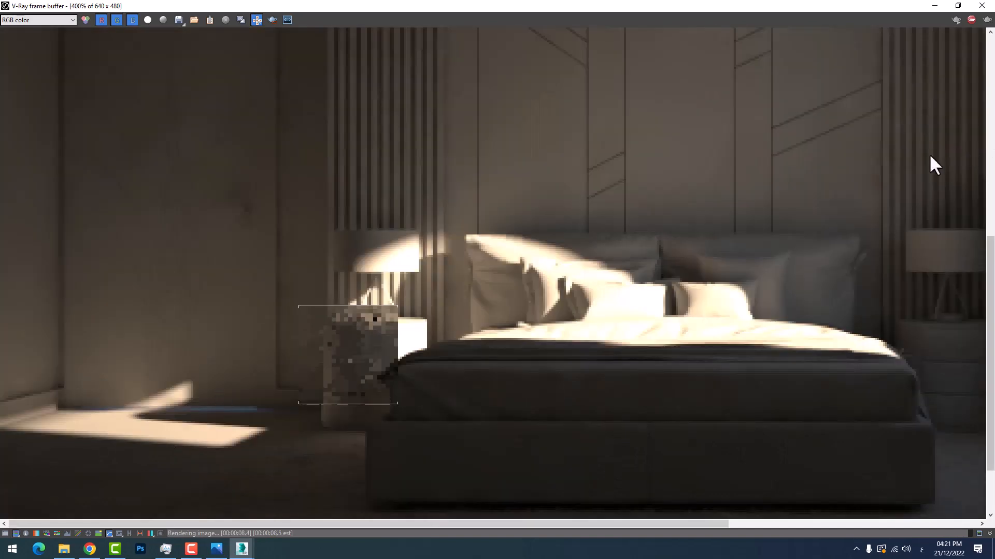
{"action": "scroll", "coordinate": [414, 337], "scroll_direction": "down", "scroll_amount": 1}
{"action": "scroll", "coordinate": [355, 366], "scroll_direction": "up", "scroll_amount": 1}
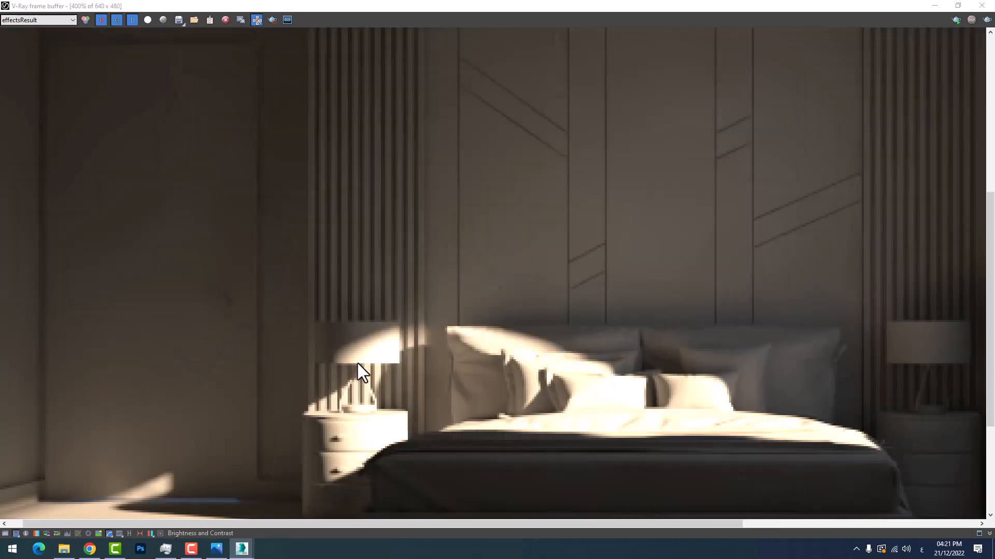
{"action": "scroll", "coordinate": [368, 365], "scroll_direction": "up", "scroll_amount": 1}
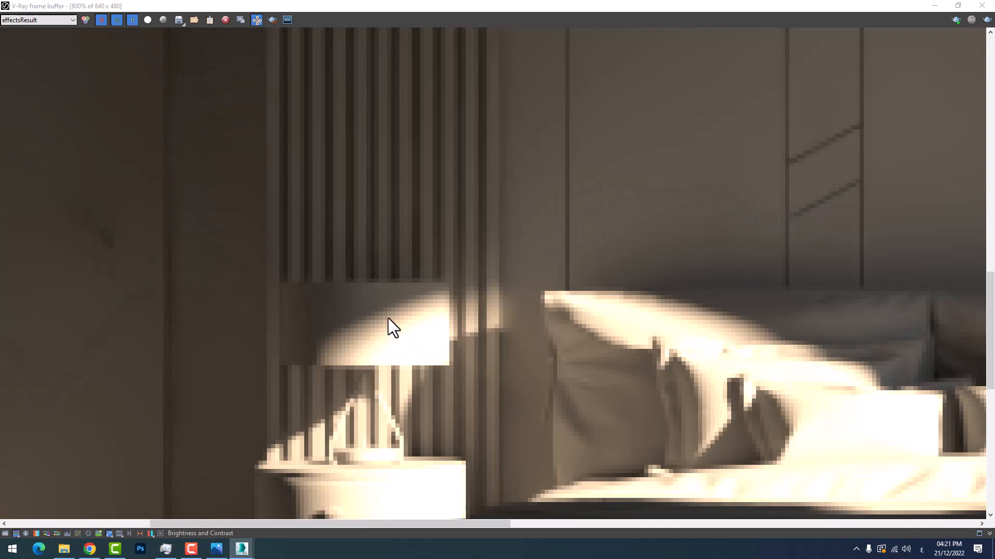
{"action": "scroll", "coordinate": [371, 376], "scroll_direction": "down", "scroll_amount": 2}
{"action": "scroll", "coordinate": [357, 363], "scroll_direction": "up", "scroll_amount": 2}
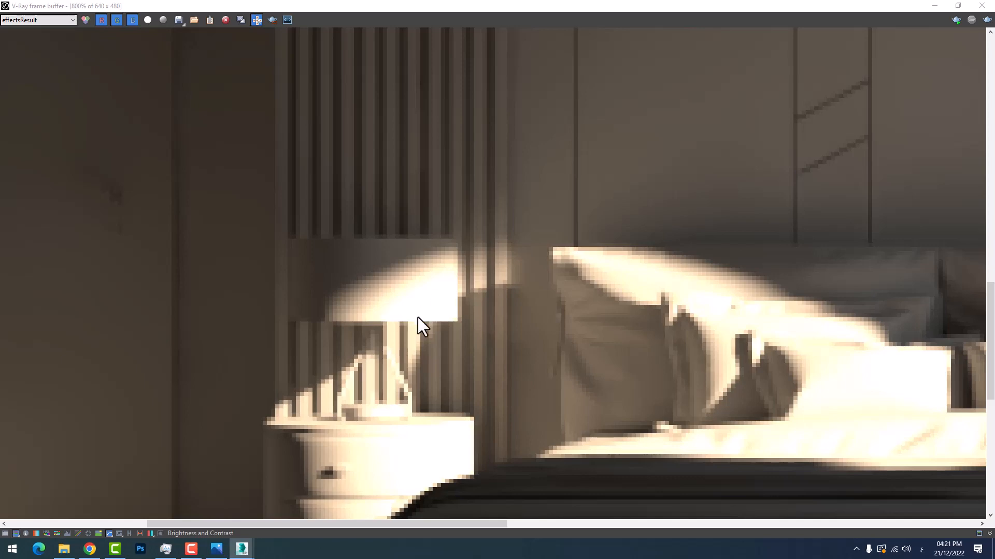
{"action": "scroll", "coordinate": [418, 318], "scroll_direction": "down", "scroll_amount": 4}
{"action": "scroll", "coordinate": [366, 358], "scroll_direction": "up", "scroll_amount": 2}
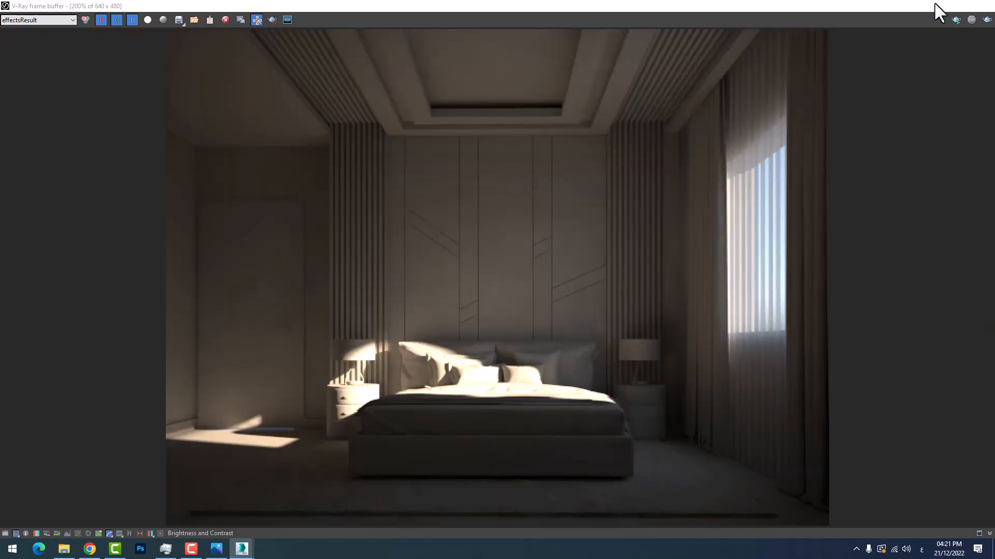
{"action": "left_click", "coordinate": [939, 11]}
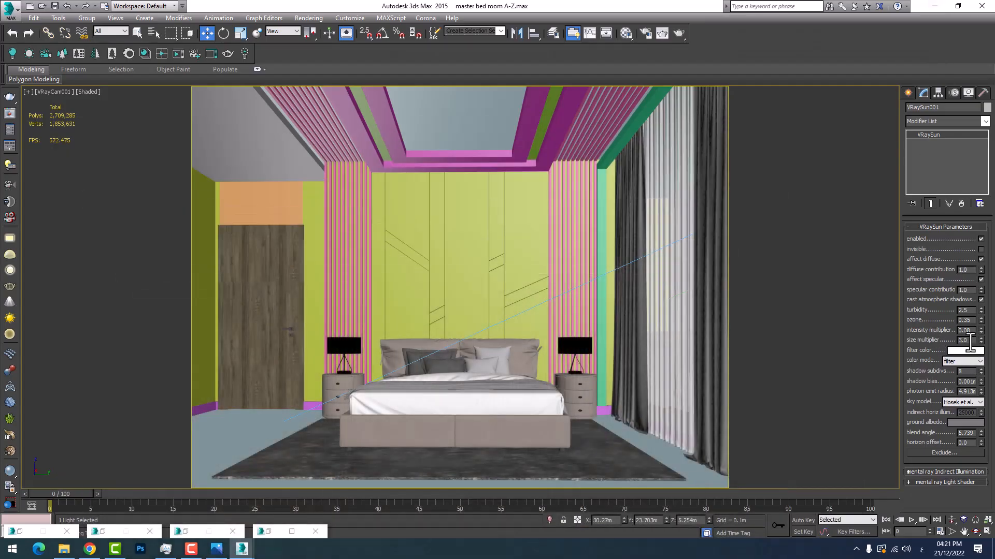
Set the VRaySun's size multiplier to 5
{"action": "key", "text": "Tab"}
{"action": "right_click", "coordinate": [521, 338]}
{"action": "left_click", "coordinate": [241, 550]}
{"action": "left_click", "coordinate": [277, 505]}
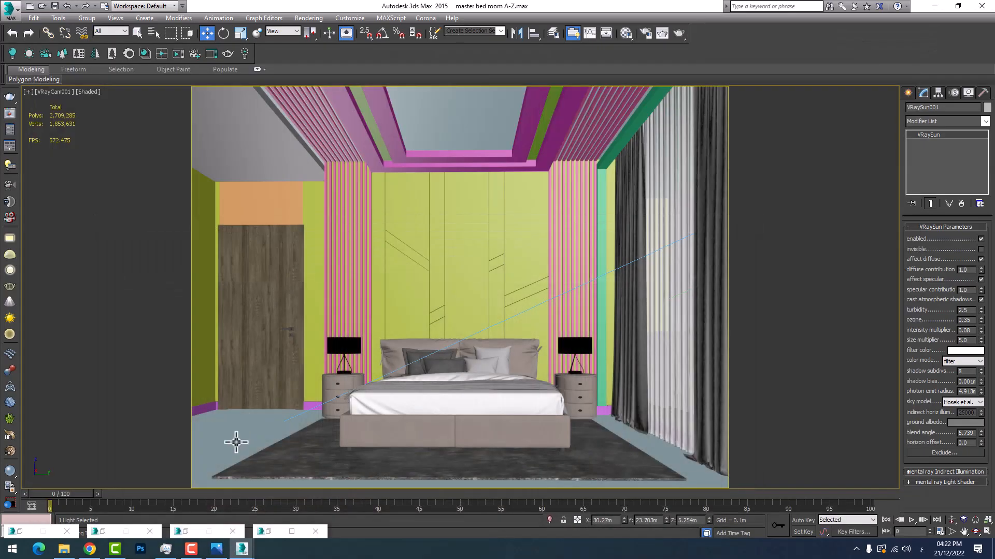
{"action": "left_click", "coordinate": [935, 6]}
{"action": "left_click", "coordinate": [297, 415]}
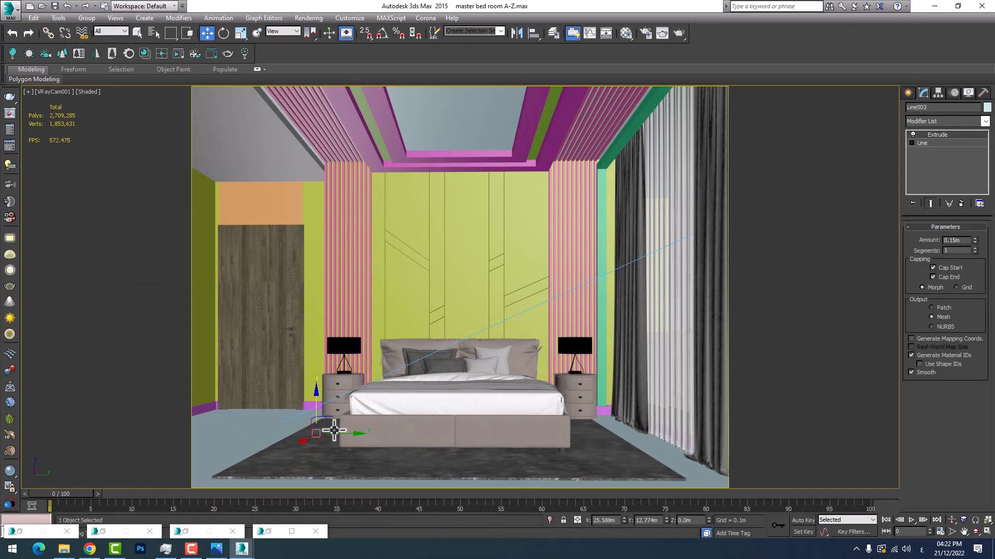
{"action": "left_click_drag", "start_coordinate": [350, 435], "coordinate": [475, 426]}
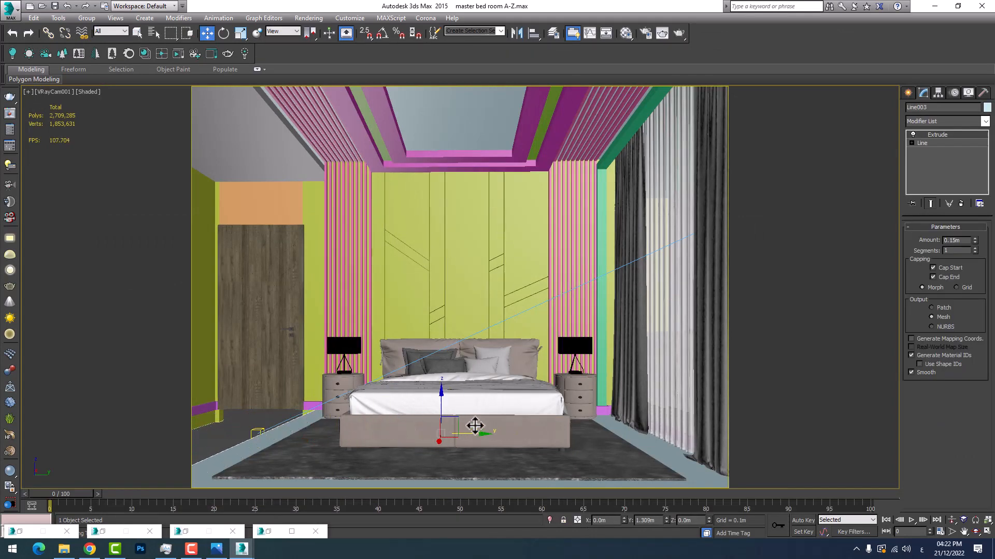
{"action": "key", "text": "ctrl+z"}
Restrict selection to lights only and select the VRaySun in the camera view
{"action": "left_click", "coordinate": [107, 31]}
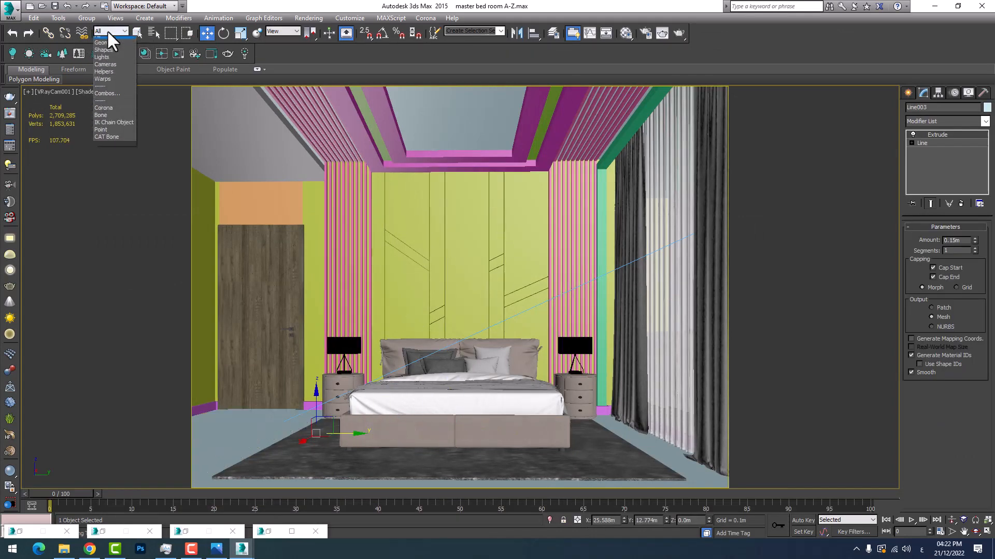
{"action": "left_click", "coordinate": [102, 63]}
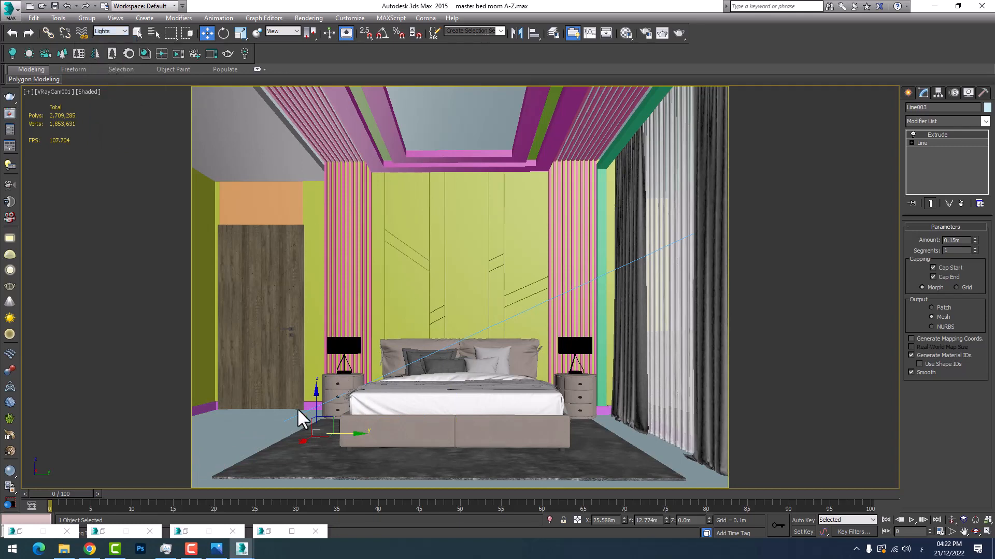
{"action": "left_click", "coordinate": [407, 364]}
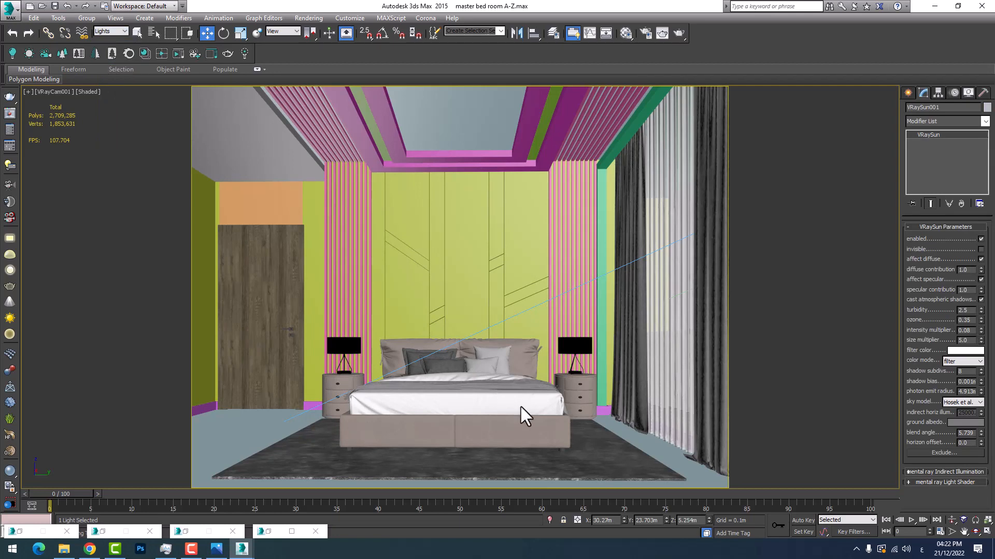
Move the VRaySun's target in the top view to the middle of the room, at about X 26.65 m, Y 14.05 m
{"action": "left_click", "coordinate": [984, 532]}
{"action": "scroll", "coordinate": [269, 192], "scroll_direction": "down", "scroll_amount": 5}
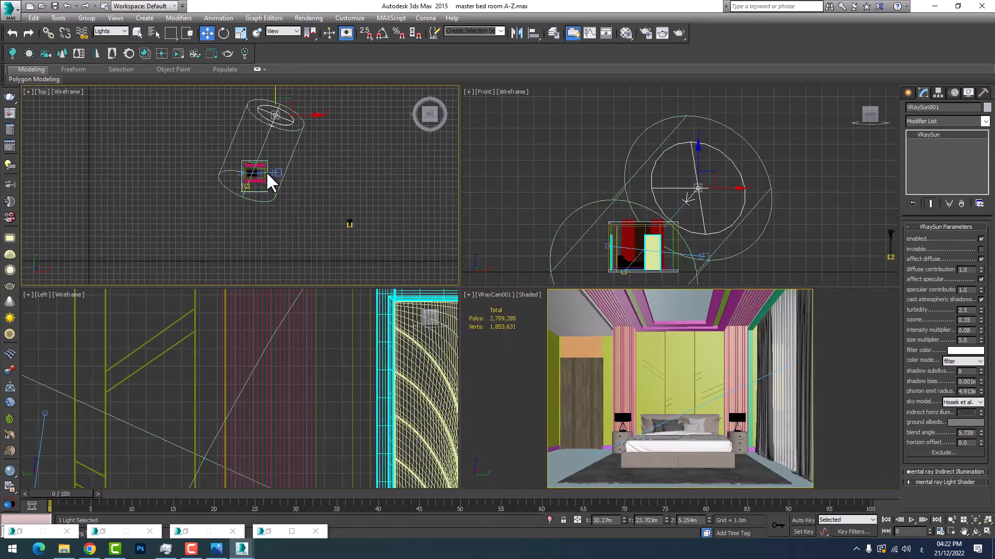
{"action": "left_click", "coordinate": [215, 166]}
{"action": "middle_click_drag", "start_coordinate": [216, 164], "coordinate": [206, 246]}
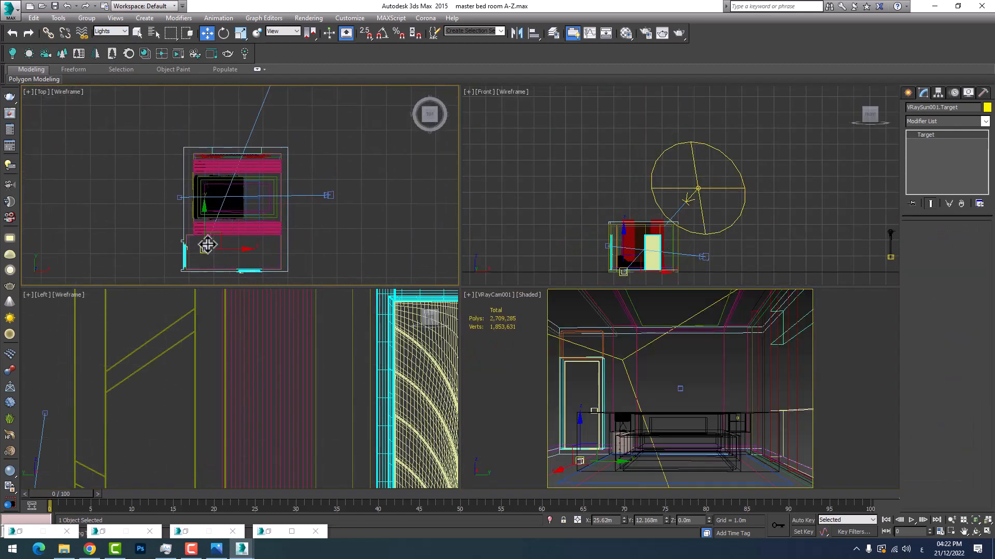
{"action": "left_click_drag", "start_coordinate": [218, 233], "coordinate": [243, 187]}
{"action": "right_click", "coordinate": [695, 358]}
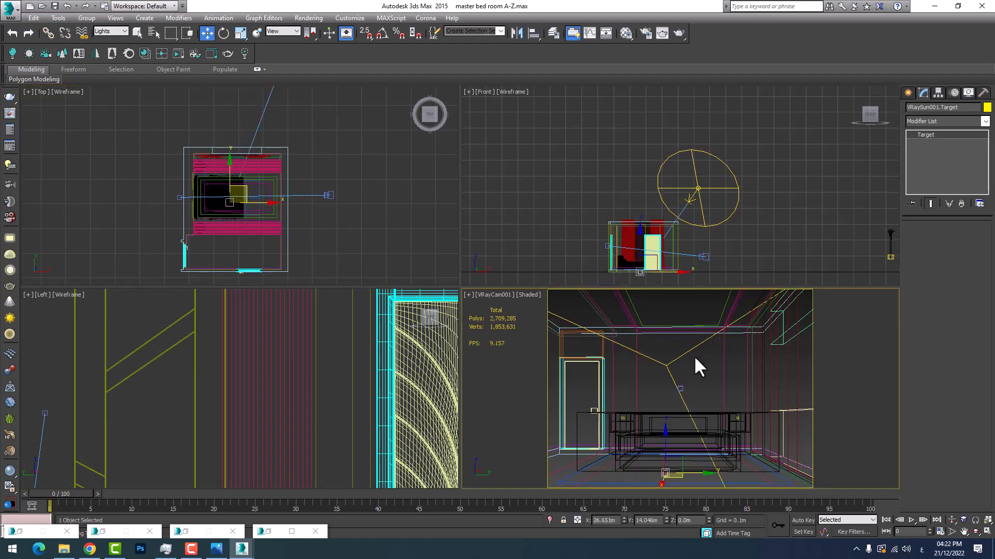
{"action": "left_click", "coordinate": [988, 532]}
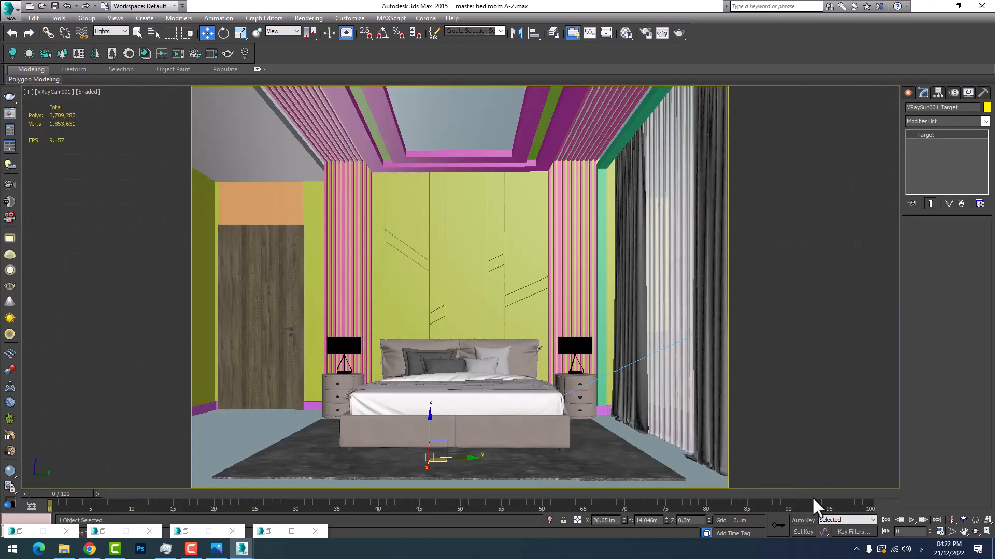
Render the VRayCam001 view again with the relocated sun target
{"action": "mouse_move", "coordinate": [242, 548]}
{"action": "left_click", "coordinate": [271, 513]}
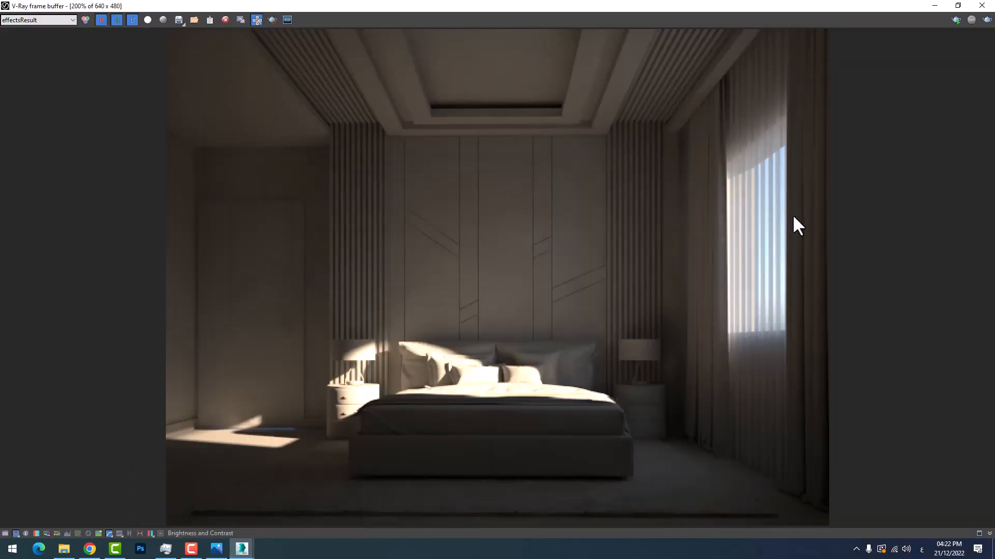
{"action": "left_click", "coordinate": [986, 20]}
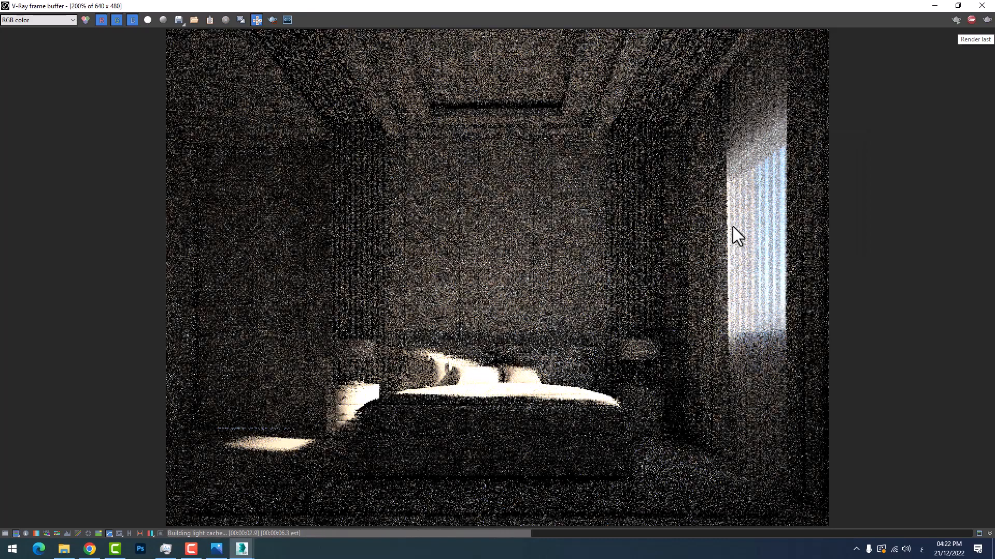
Inspect the sunlight's edge softness on the floor and bed, and the flagged overexposed areas on the bedding, nightstand and window
{"action": "scroll", "coordinate": [495, 384], "scroll_direction": "up", "scroll_amount": 1}
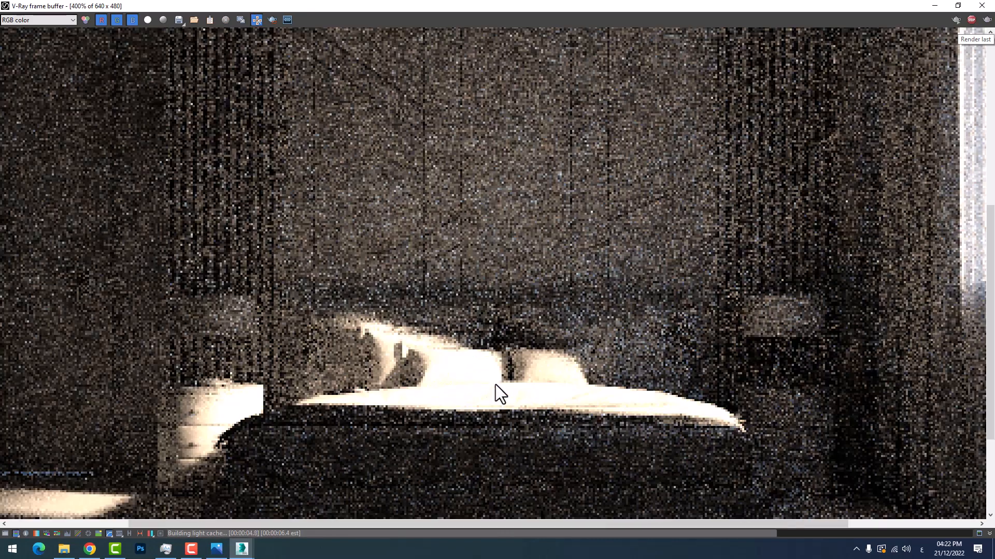
{"action": "scroll", "coordinate": [497, 384], "scroll_direction": "down", "scroll_amount": 2}
{"action": "scroll", "coordinate": [498, 384], "scroll_direction": "up", "scroll_amount": 2}
{"action": "scroll", "coordinate": [500, 393], "scroll_direction": "down", "scroll_amount": 1}
{"action": "scroll", "coordinate": [328, 439], "scroll_direction": "up", "scroll_amount": 1}
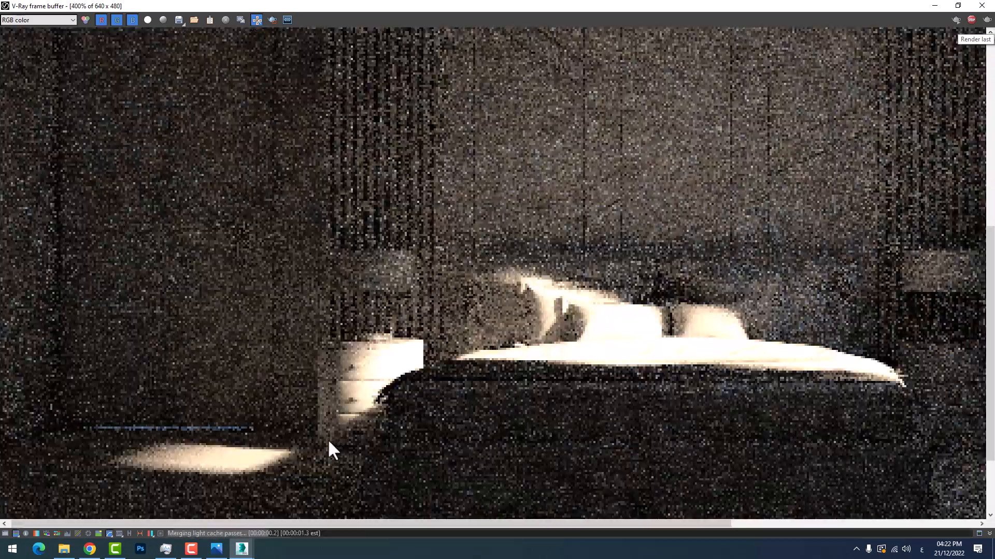
{"action": "scroll", "coordinate": [330, 435], "scroll_direction": "down", "scroll_amount": 1}
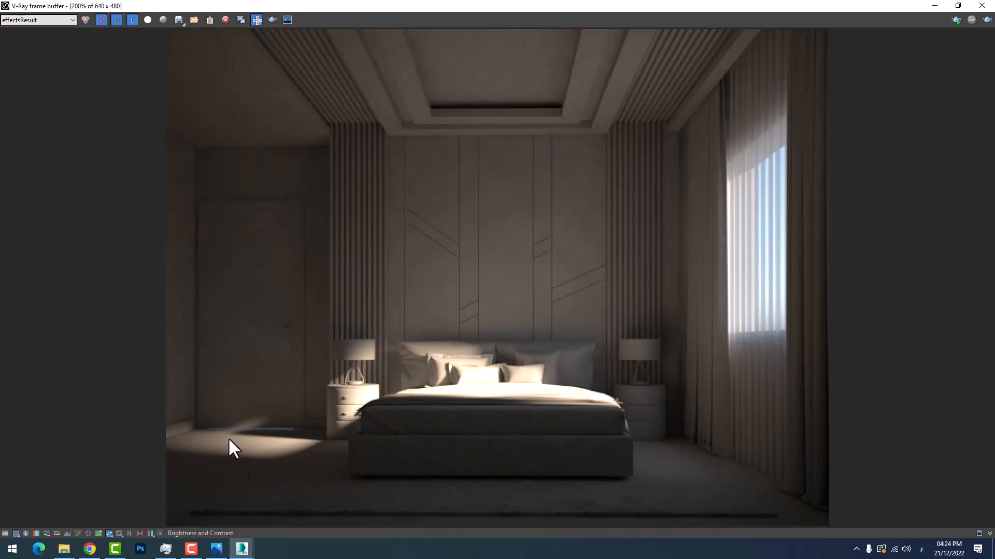
{"action": "scroll", "coordinate": [210, 451], "scroll_direction": "up", "scroll_amount": 2}
{"action": "scroll", "coordinate": [232, 446], "scroll_direction": "down", "scroll_amount": 2}
{"action": "scroll", "coordinate": [614, 330], "scroll_direction": "up", "scroll_amount": 1}
{"action": "scroll", "coordinate": [315, 399], "scroll_direction": "up", "scroll_amount": 1}
{"action": "scroll", "coordinate": [356, 399], "scroll_direction": "down", "scroll_amount": 1}
{"action": "scroll", "coordinate": [261, 399], "scroll_direction": "down", "scroll_amount": 1}
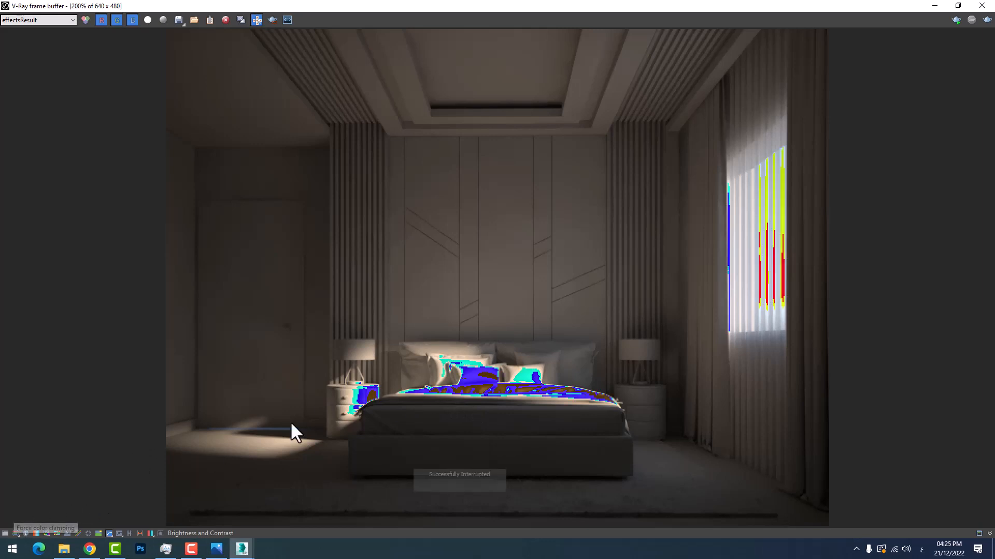
{"action": "double_click", "coordinate": [403, 393]}
{"action": "scroll", "coordinate": [515, 350], "scroll_direction": "up", "scroll_amount": 1}
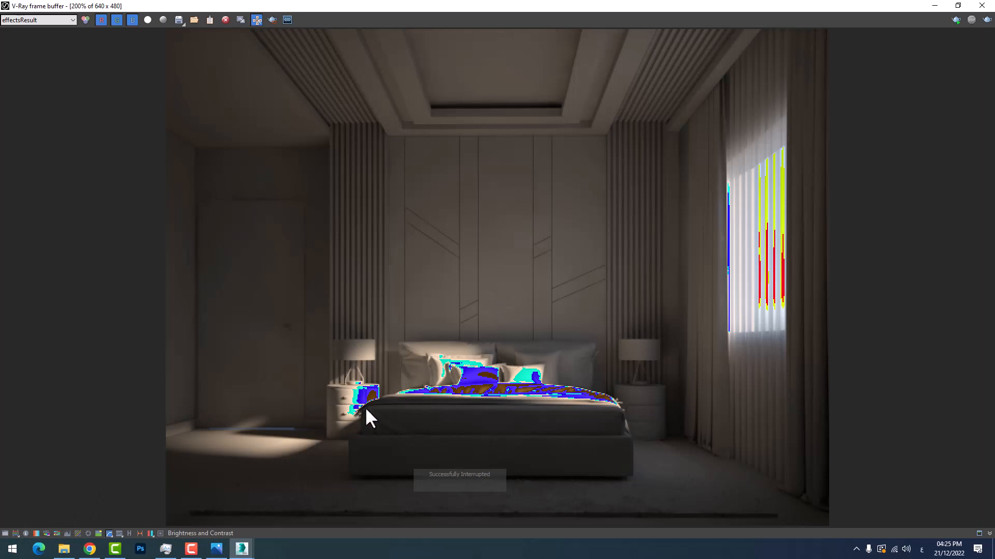
Show the render's color corrections and enable the Exposure correction, leaving the render window minimized
{"action": "left_click", "coordinate": [5, 534]}
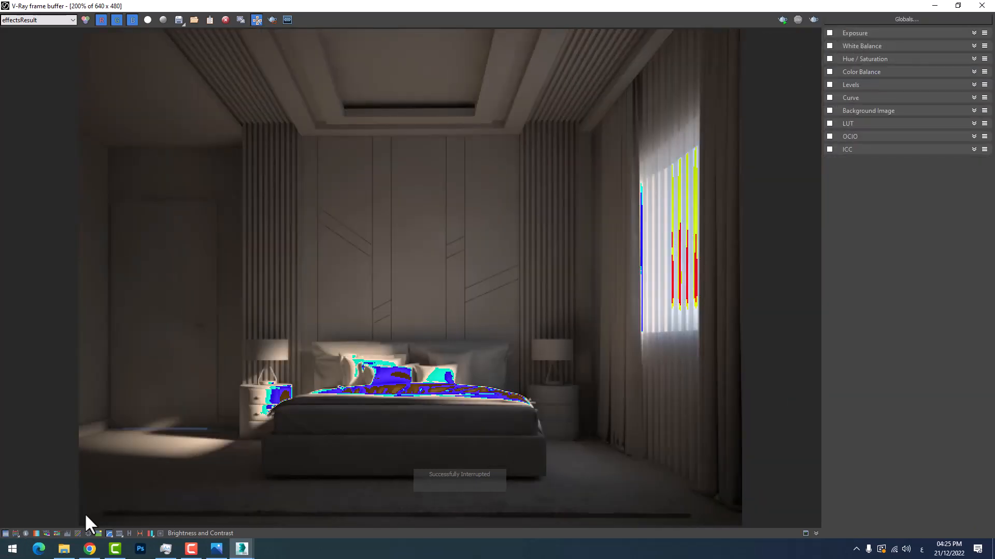
{"action": "left_click", "coordinate": [829, 33]}
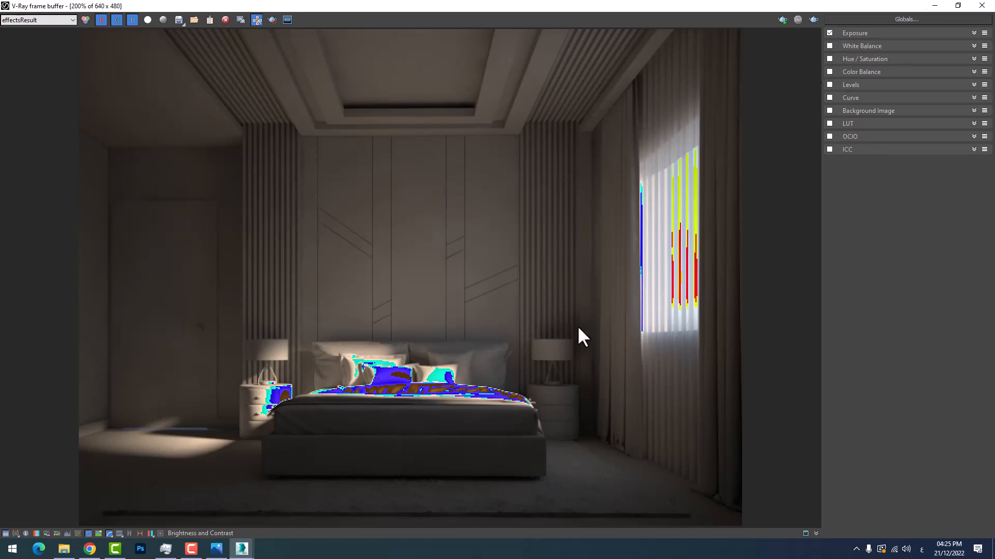
{"action": "left_click", "coordinate": [935, 6]}
Change the burn value of the Reinhard color mapping in the V-Ray render setup and put the setup away
{"action": "left_click", "coordinate": [309, 18]}
{"action": "left_click", "coordinate": [326, 42]}
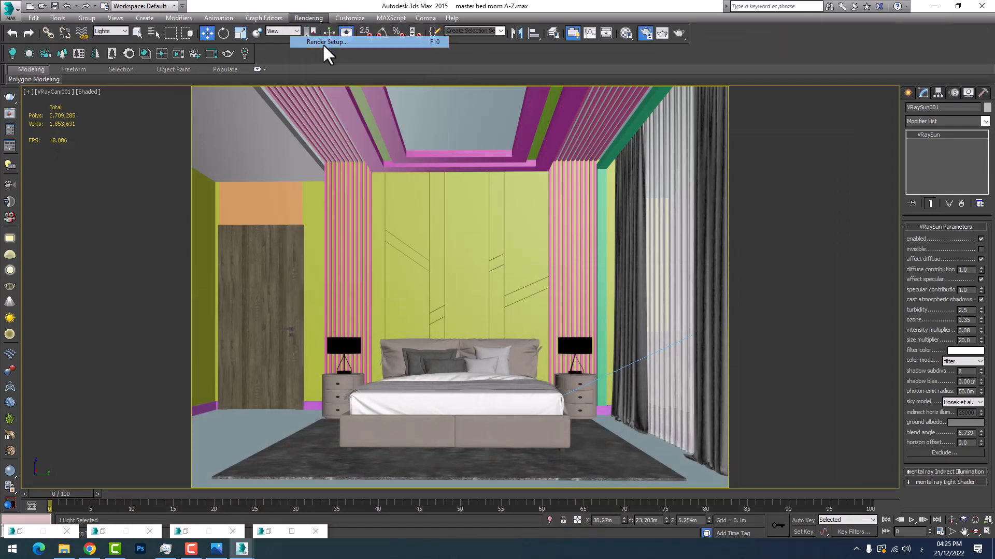
{"action": "left_click", "coordinate": [455, 212]}
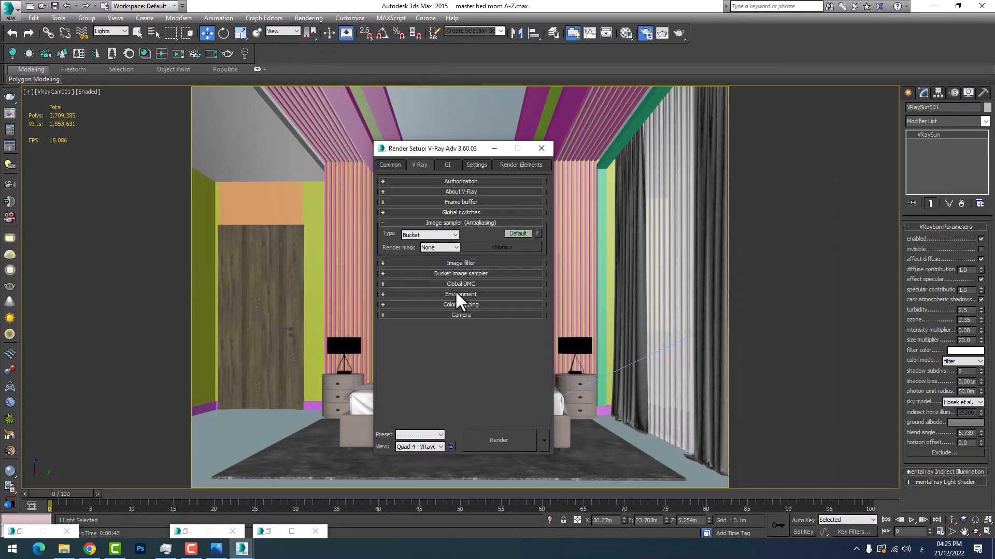
{"action": "left_click", "coordinate": [456, 304]}
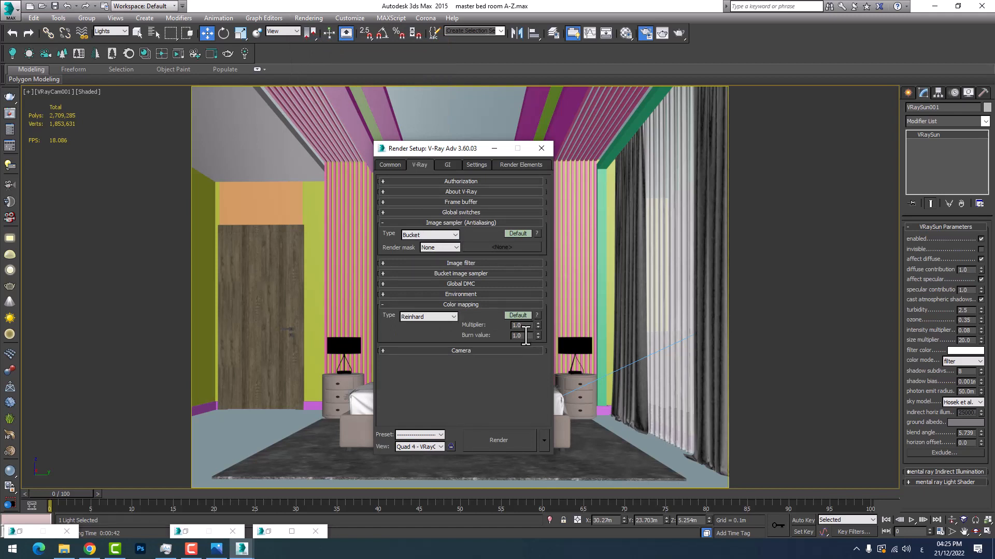
{"action": "double_click", "coordinate": [523, 336]}
{"action": "left_click", "coordinate": [494, 149]}
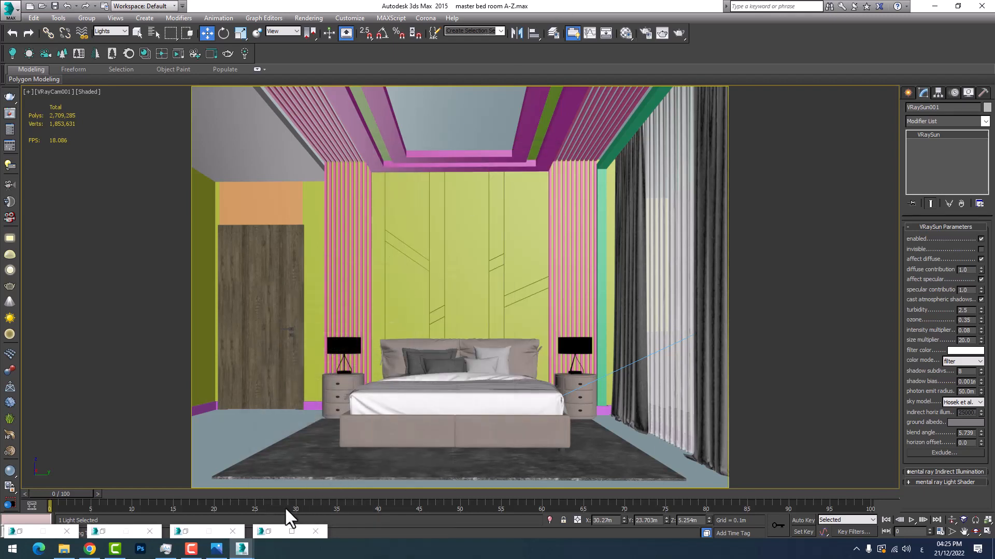
Bring back the render window and turn on region rendering for the area around the bed
{"action": "mouse_move", "coordinate": [242, 548]}
{"action": "left_click", "coordinate": [256, 513]}
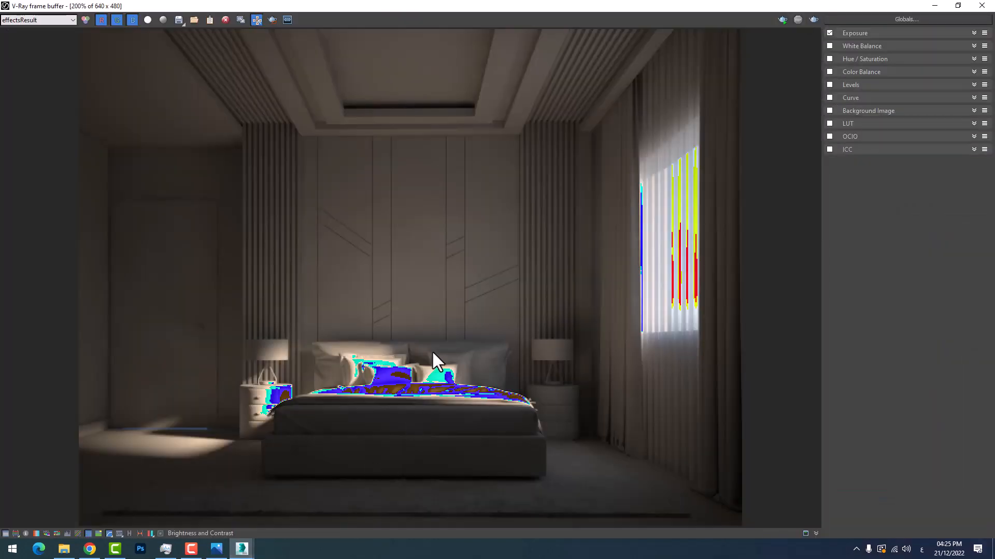
{"action": "left_click", "coordinate": [272, 20]}
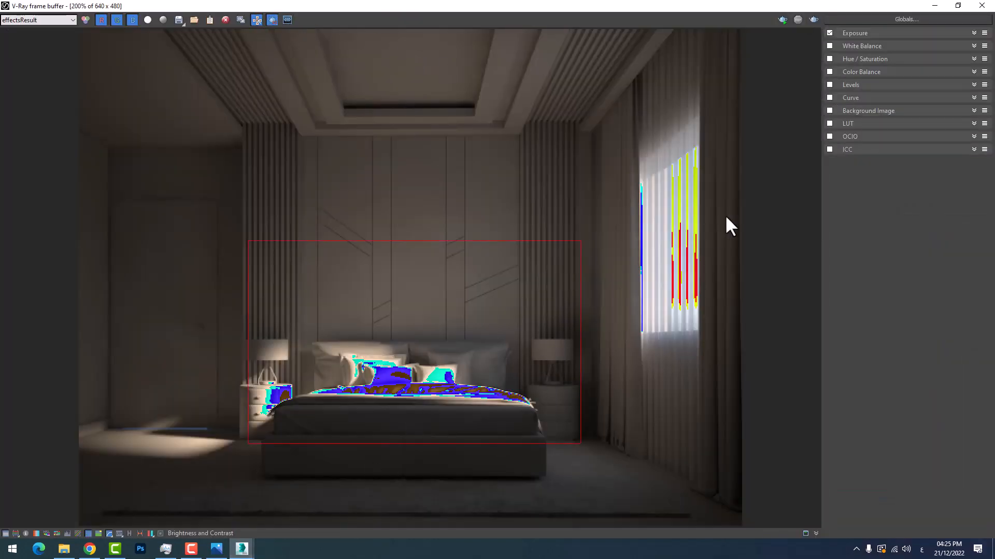
Redraw the render region around the headboard wall, bed and window, hide the color corrections and render that region
{"action": "left_click_drag", "start_coordinate": [732, 128], "coordinate": [241, 510]}
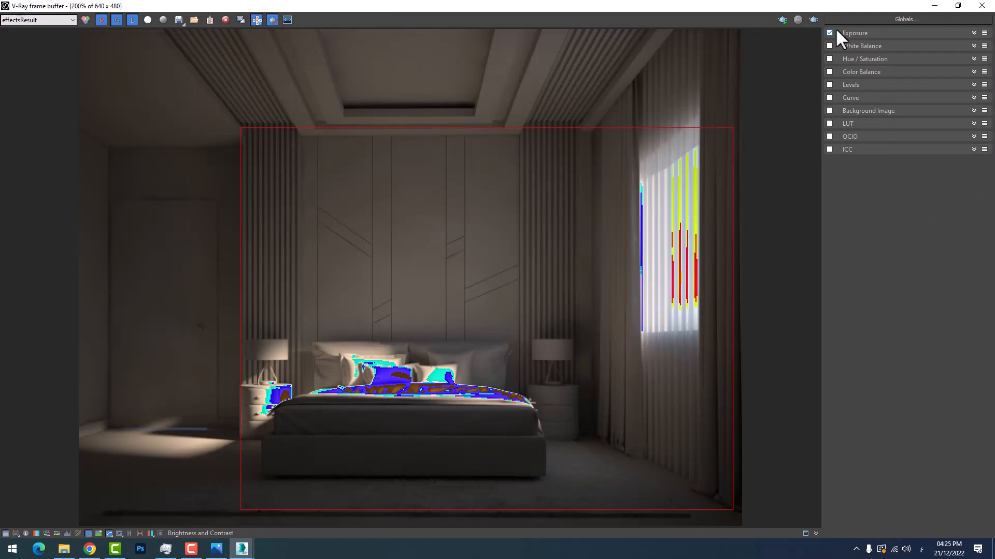
{"action": "left_click", "coordinate": [6, 534]}
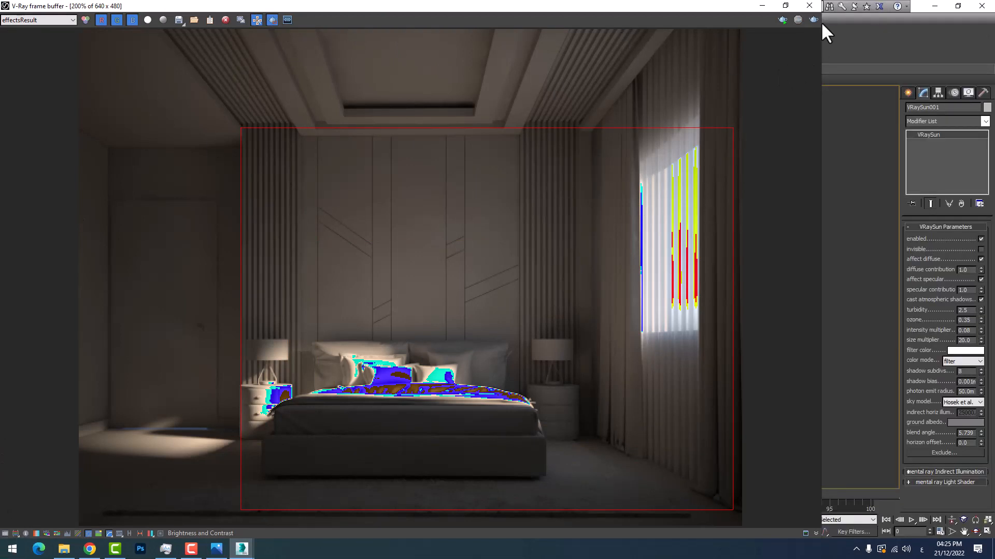
{"action": "left_click", "coordinate": [783, 21]}
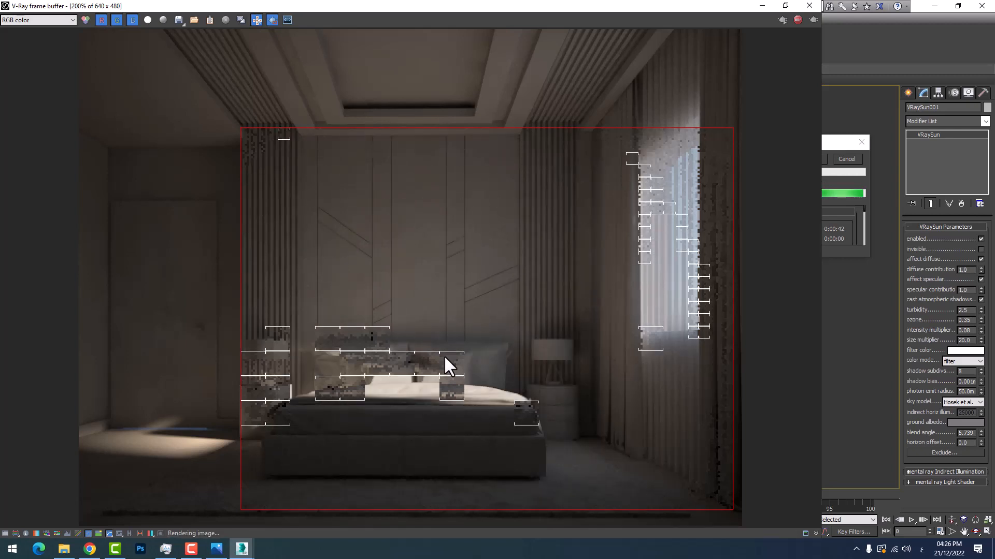
{"action": "scroll", "coordinate": [359, 387], "scroll_direction": "up", "scroll_amount": 2}
{"action": "scroll", "coordinate": [359, 388], "scroll_direction": "down", "scroll_amount": 2}
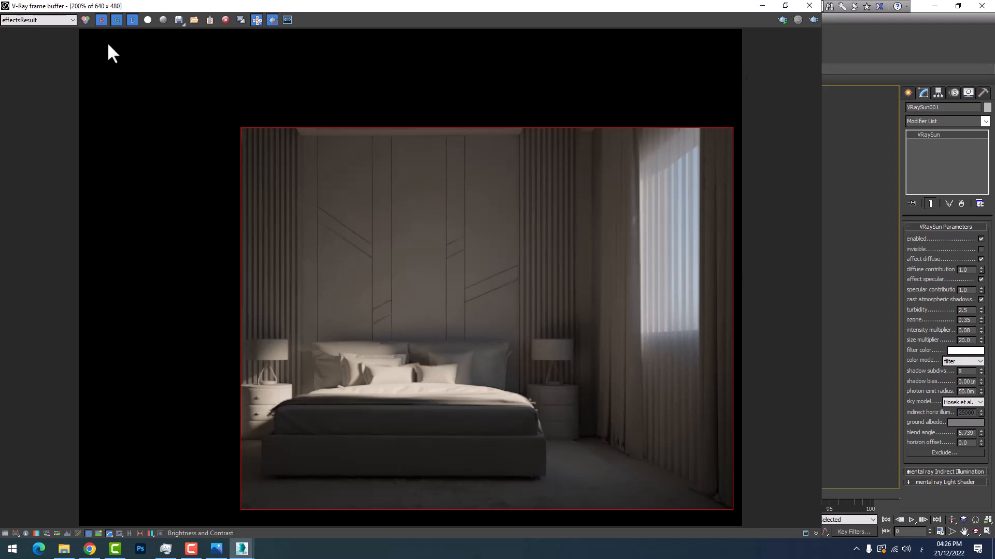
Display the RGB color channel and examine the sunlit bedding and pillows in the finished render
{"action": "left_click", "coordinate": [38, 19]}
{"action": "left_click", "coordinate": [39, 29]}
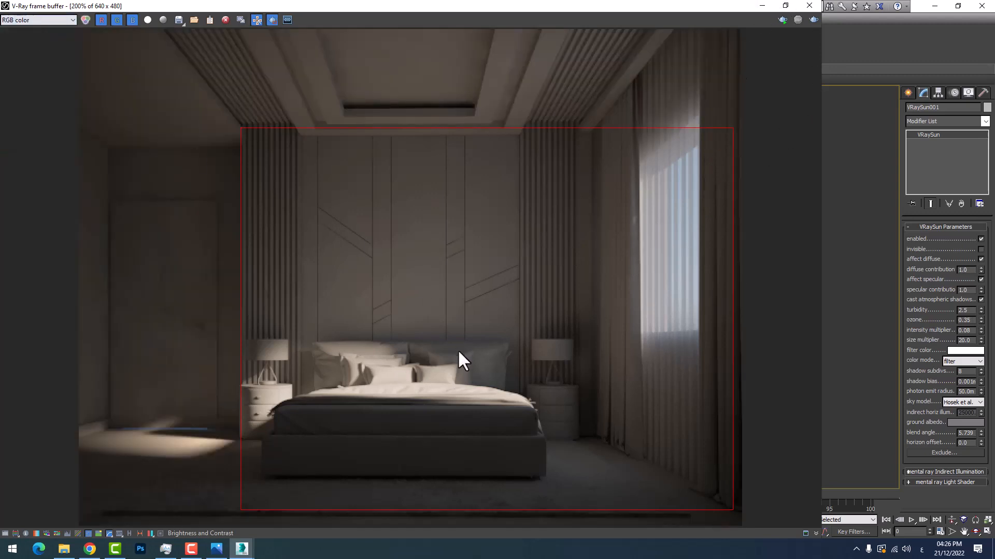
{"action": "scroll", "coordinate": [445, 347], "scroll_direction": "down", "scroll_amount": 1}
{"action": "scroll", "coordinate": [391, 336], "scroll_direction": "up", "scroll_amount": 2}
{"action": "scroll", "coordinate": [403, 330], "scroll_direction": "down", "scroll_amount": 1}
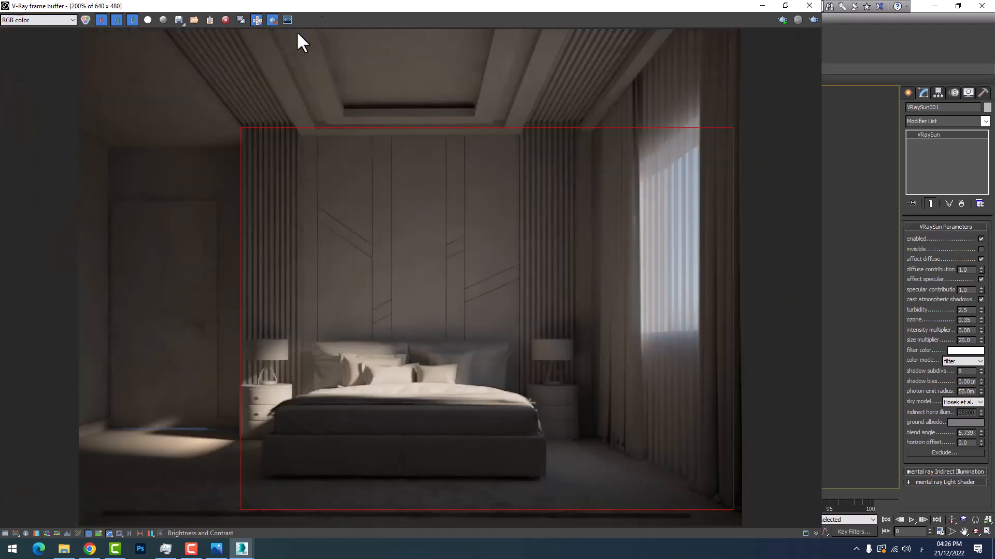
Try a full-frame test render with region rendering turned off
{"action": "left_click", "coordinate": [272, 20]}
{"action": "left_click", "coordinate": [812, 19]}
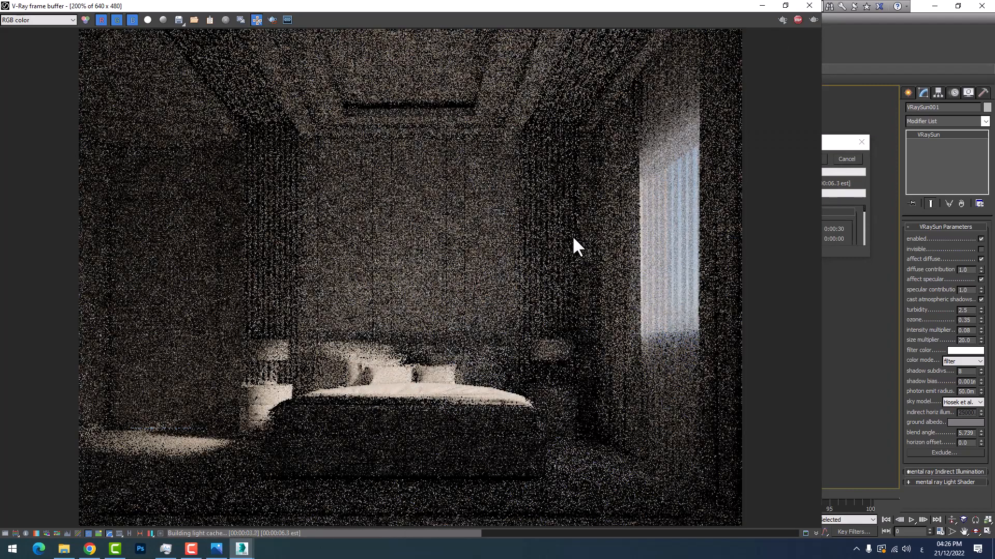
{"action": "left_click", "coordinate": [847, 158]}
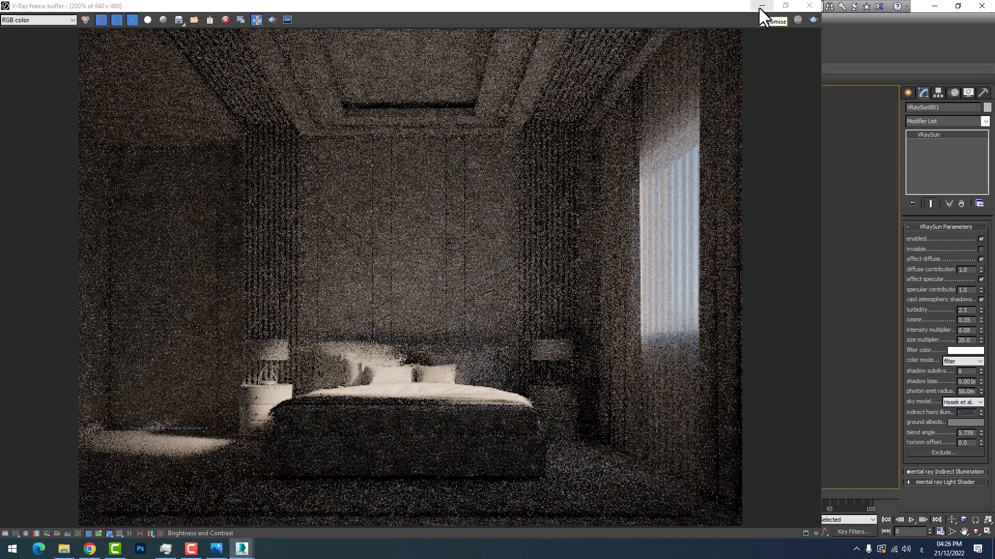
Minimize the render window and set the Reinhard color mapping's burn value to 0.5 in the V-Ray render setup
{"action": "left_click", "coordinate": [761, 6]}
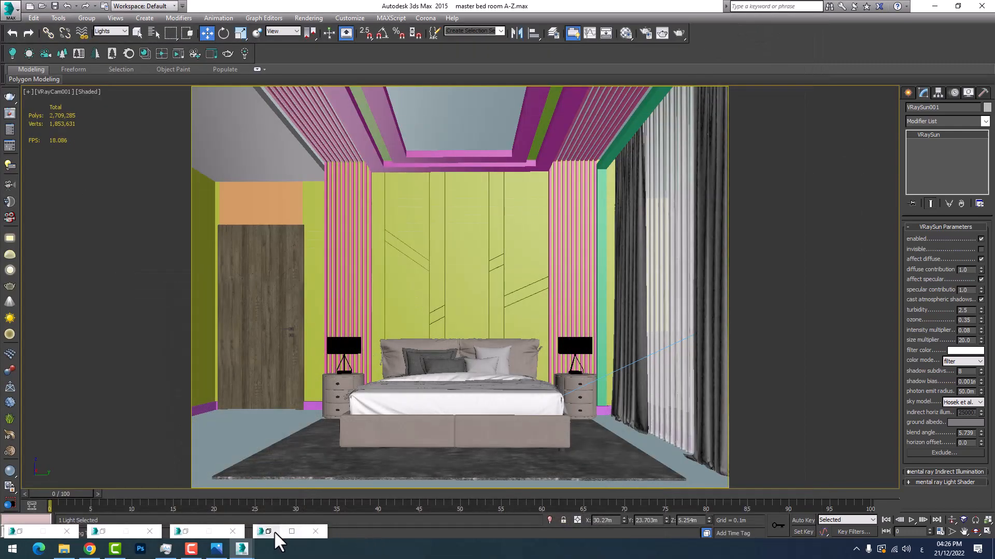
{"action": "left_click", "coordinate": [308, 18]}
{"action": "left_click", "coordinate": [320, 32]}
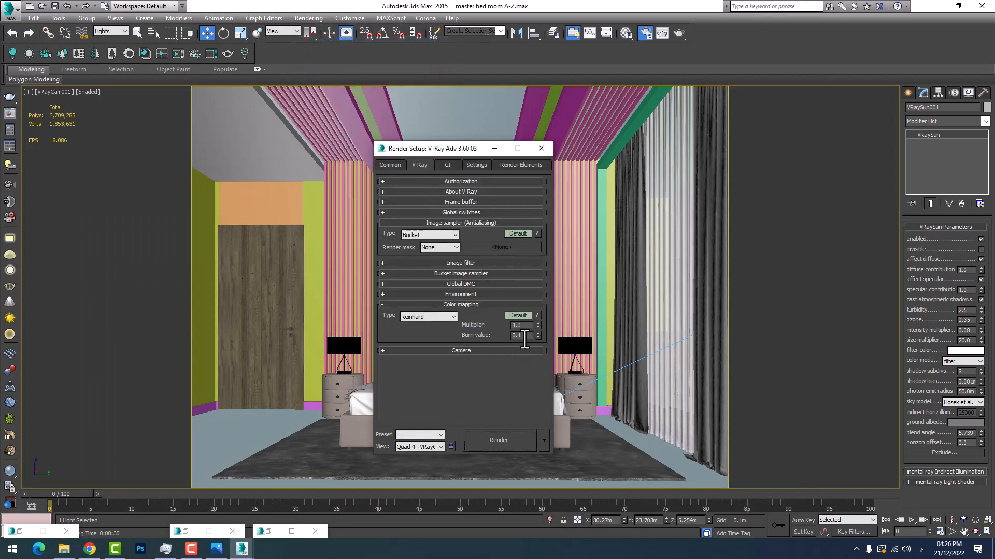
{"action": "left_click_drag", "start_coordinate": [525, 340], "coordinate": [497, 335]}
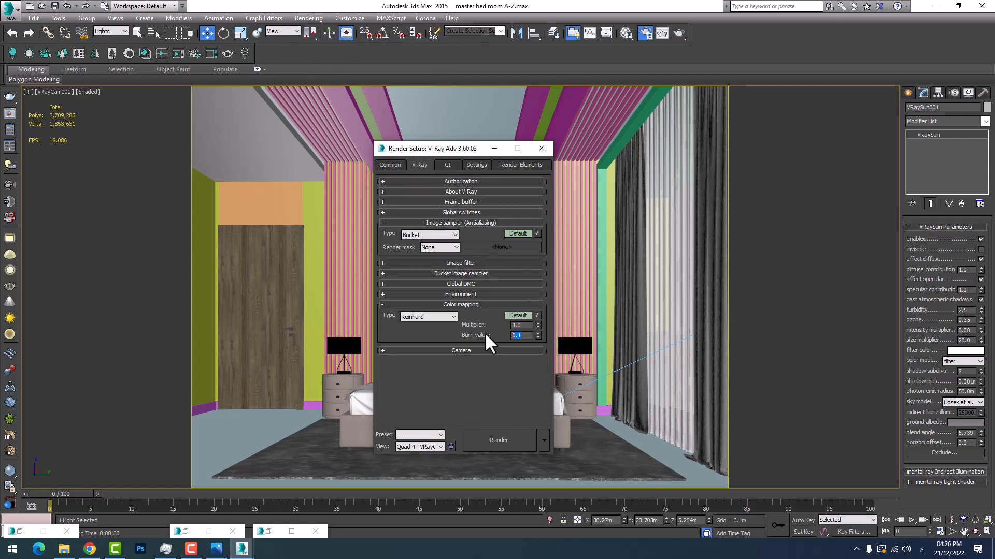
{"action": "type", "text": "0.5"}
{"action": "key", "text": "Return"}
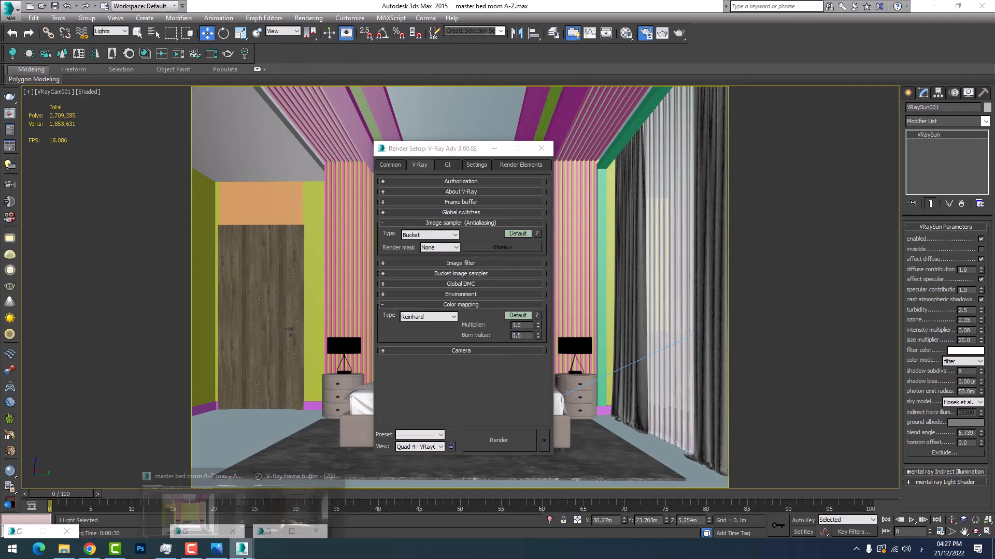
Start a test render of the whole frame and inspect the bedding and nightstand for flagged overexposed areas
{"action": "mouse_move", "coordinate": [242, 548]}
{"action": "left_click", "coordinate": [286, 498]}
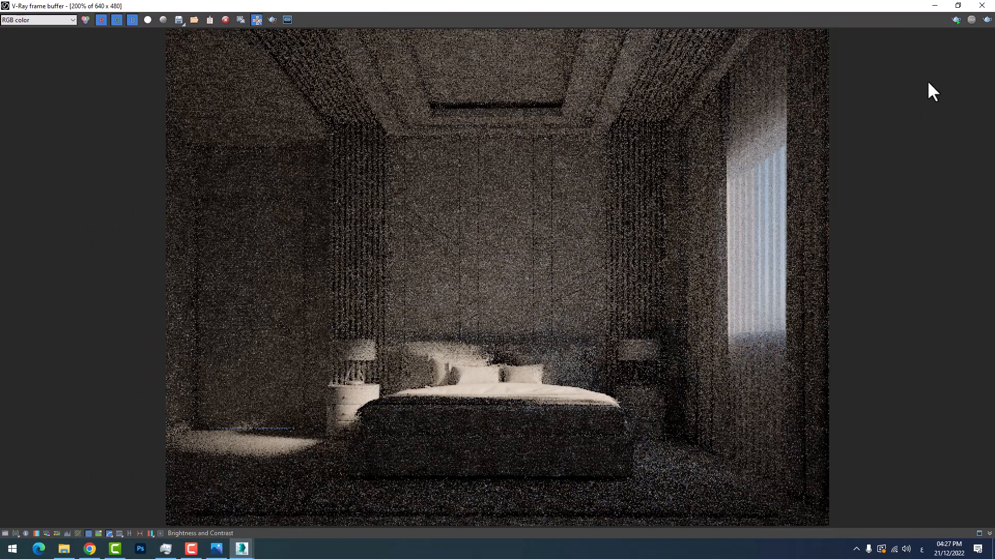
{"action": "left_click", "coordinate": [987, 20]}
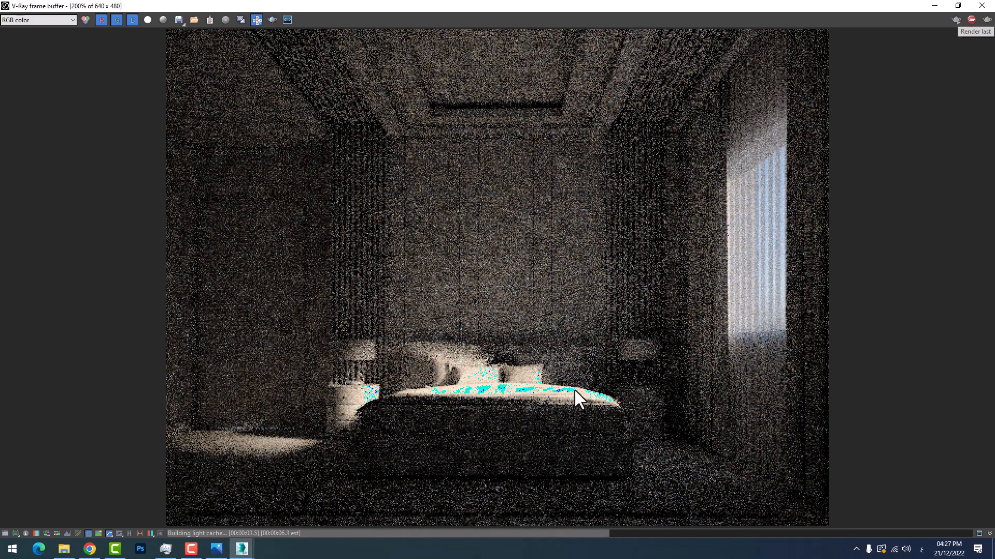
{"action": "scroll", "coordinate": [449, 389], "scroll_direction": "up", "scroll_amount": 1}
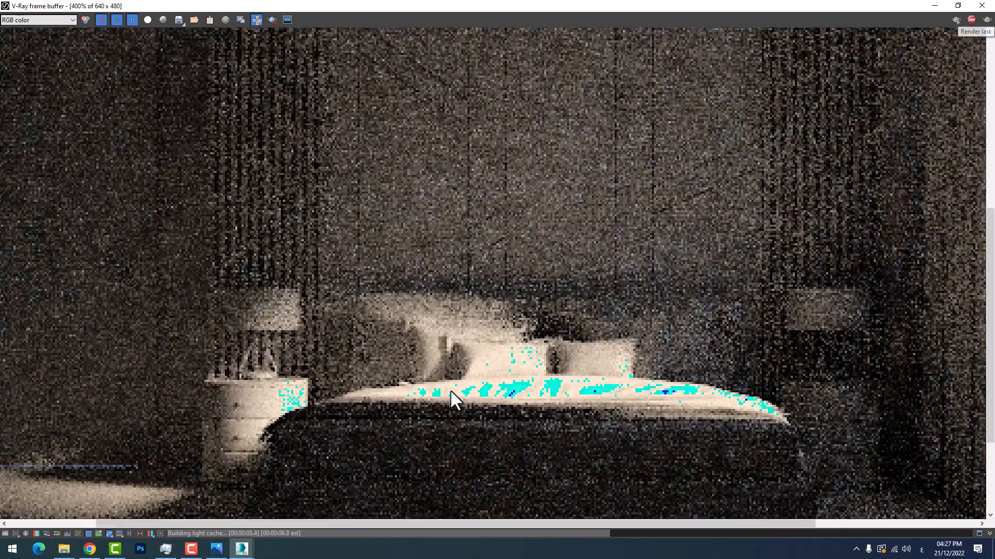
{"action": "scroll", "coordinate": [451, 390], "scroll_direction": "up", "scroll_amount": 1}
{"action": "scroll", "coordinate": [453, 394], "scroll_direction": "down", "scroll_amount": 2}
{"action": "scroll", "coordinate": [371, 392], "scroll_direction": "up", "scroll_amount": 1}
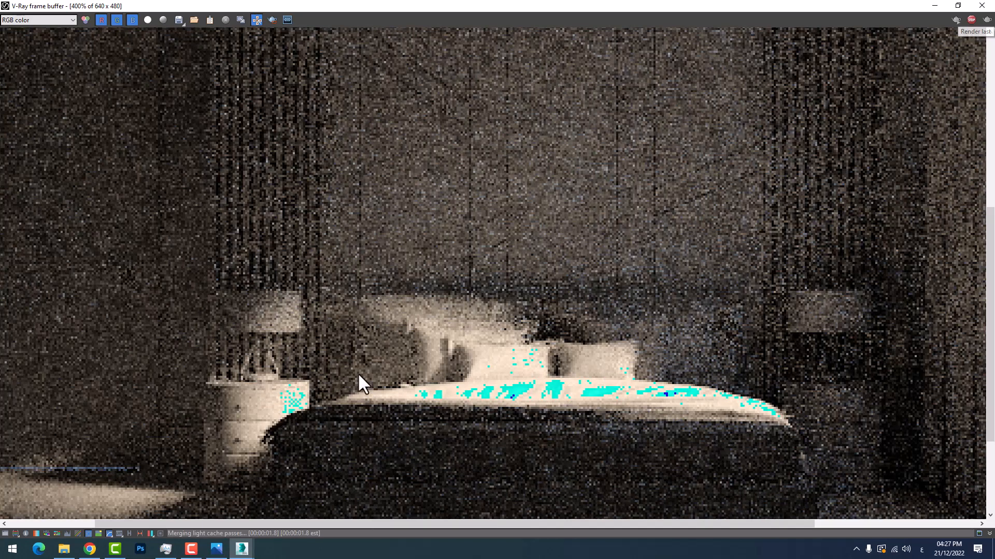
{"action": "scroll", "coordinate": [306, 399], "scroll_direction": "down", "scroll_amount": 2}
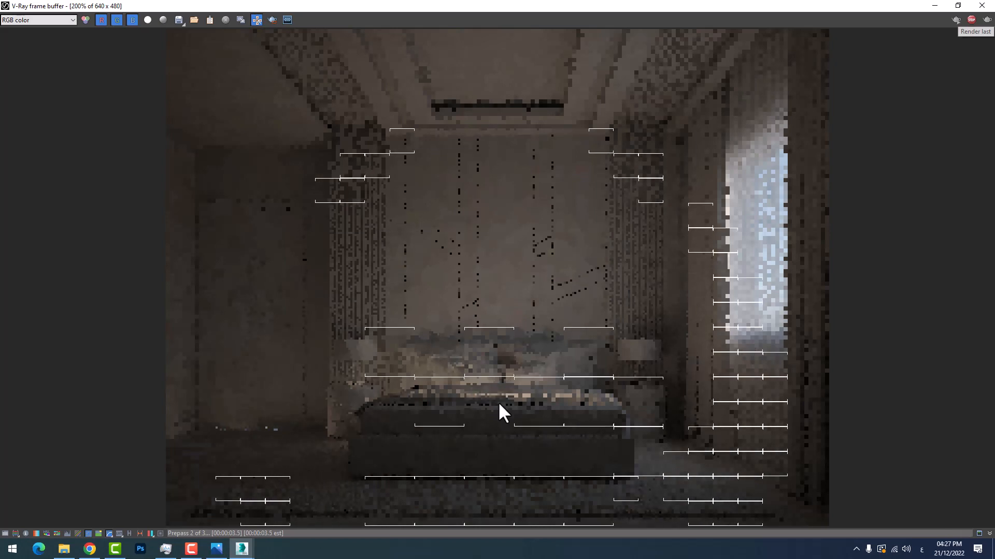
Stop the running test render and set the Reinhard color mapping's burn value to 0.3
{"action": "left_click", "coordinate": [936, 6]}
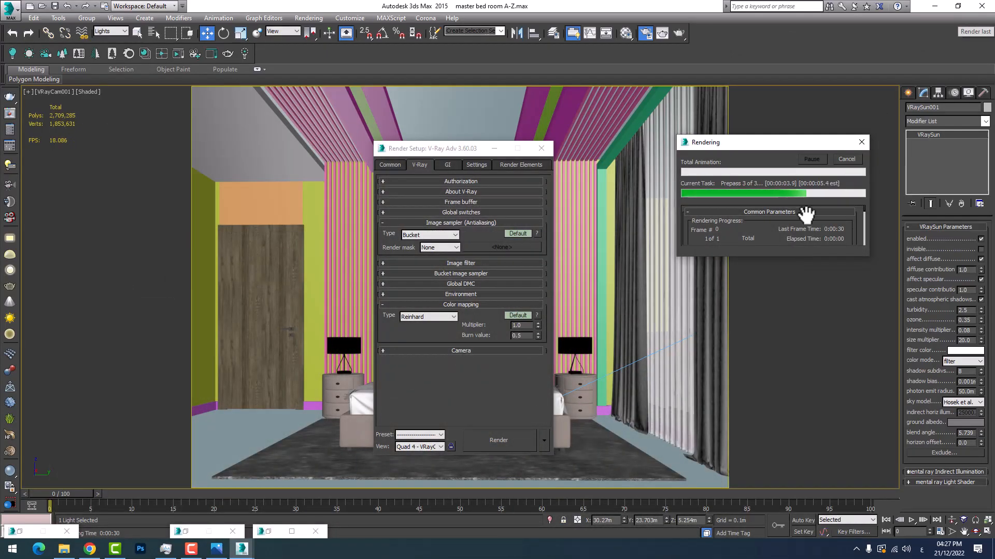
{"action": "left_click", "coordinate": [847, 160]}
{"action": "double_click", "coordinate": [521, 336]}
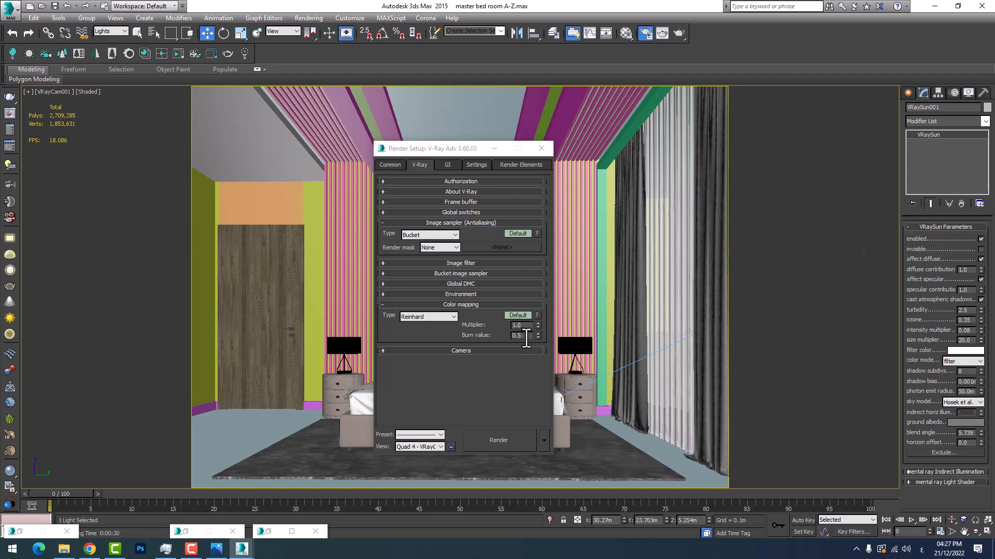
{"action": "type", "text": "0.3"}
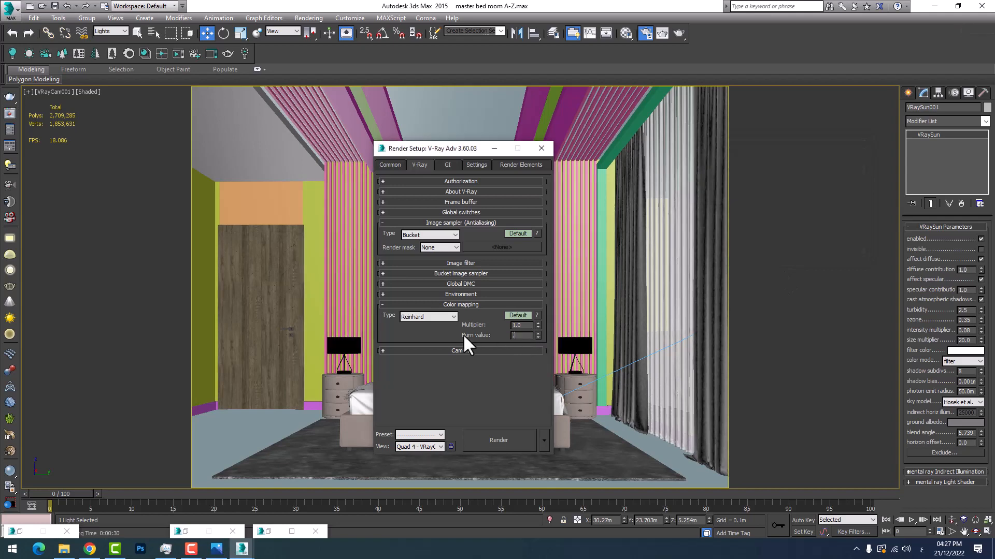
{"action": "key", "text": "Return"}
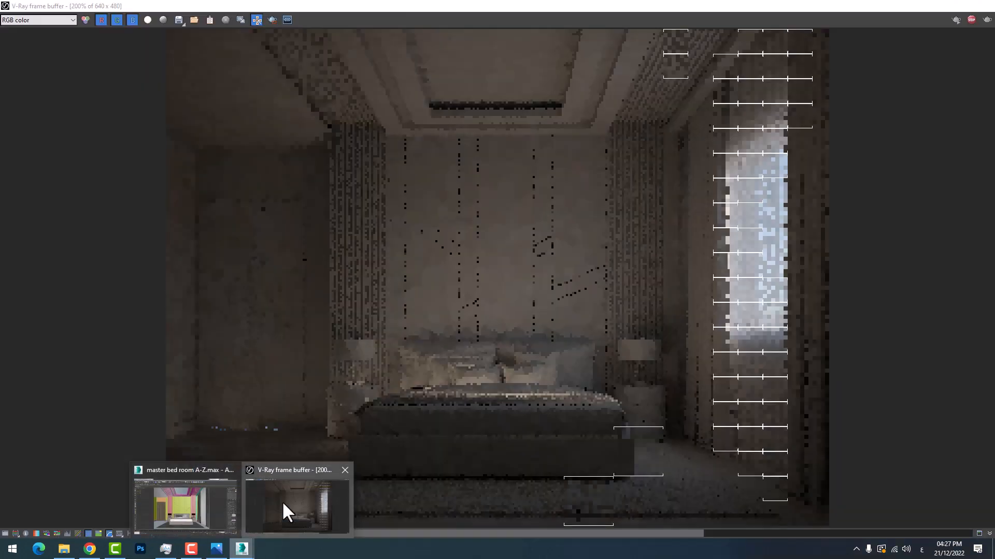
Render the bedroom again in the V-Ray frame buffer and compare the result with the reference bedroom image in the photo viewer
{"action": "left_click", "coordinate": [284, 511]}
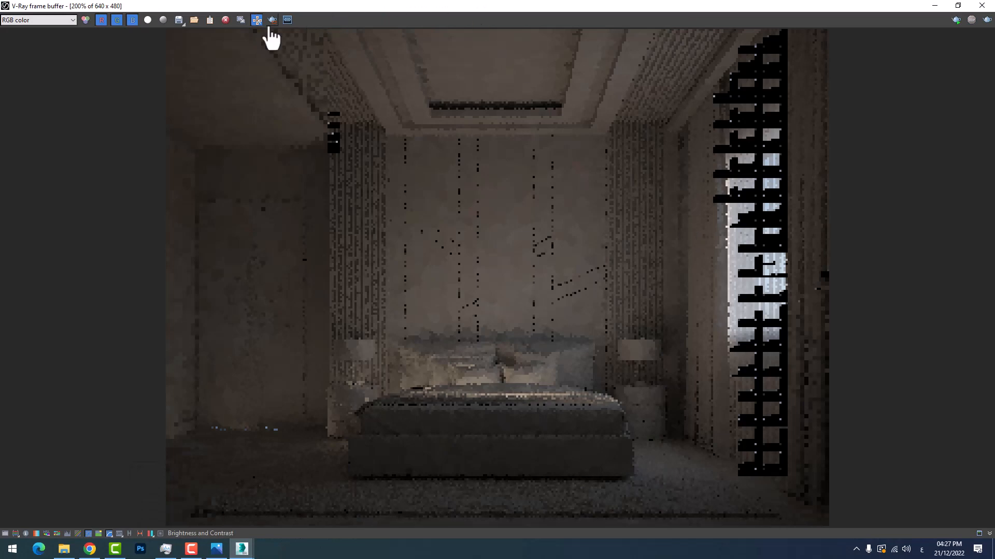
{"action": "left_click", "coordinate": [272, 20]}
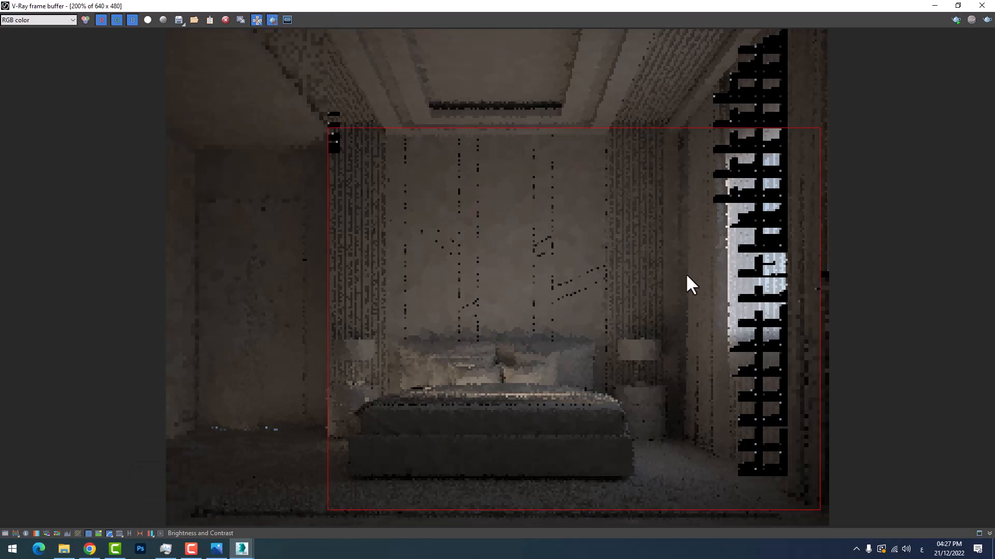
{"action": "left_click", "coordinate": [987, 20]}
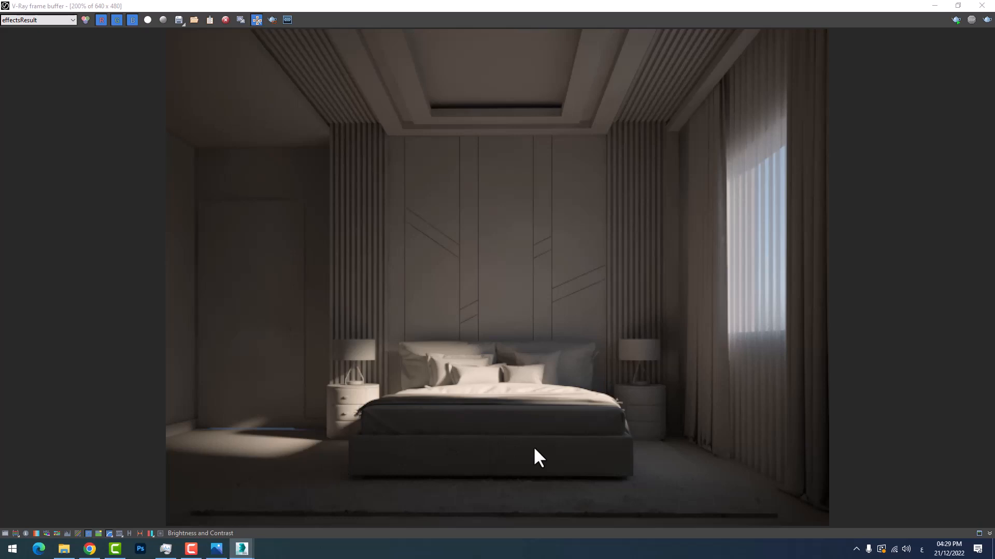
{"action": "left_click", "coordinate": [216, 550]}
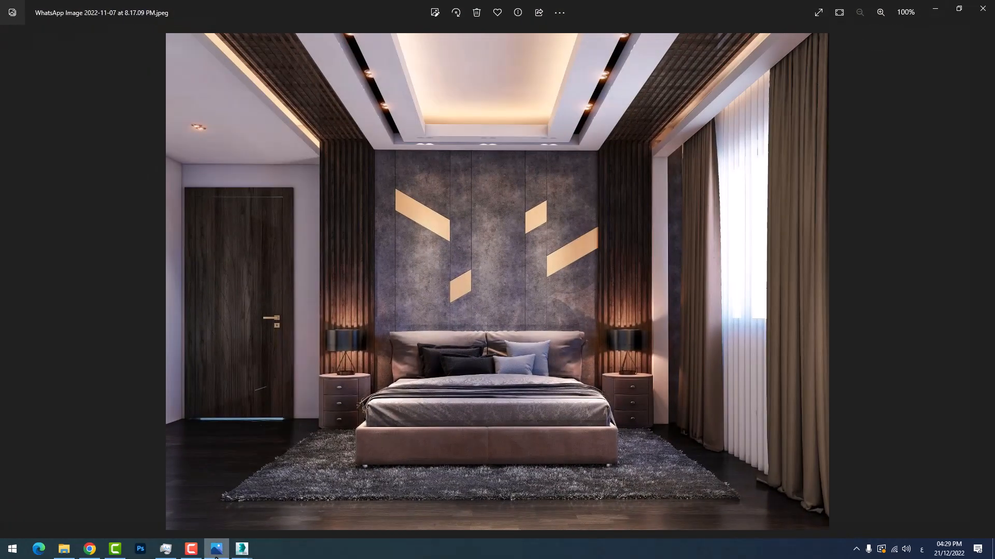
{"action": "left_click", "coordinate": [216, 554]}
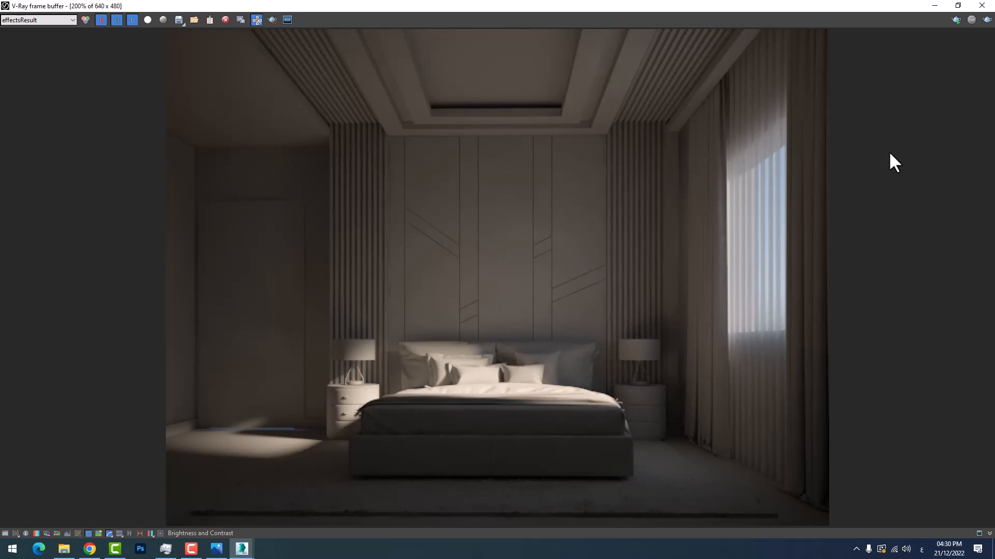
Minimize the frame buffer and render setup windows and return to the four-viewport layout with the whole VRaySun in the top view
{"action": "left_click", "coordinate": [934, 6]}
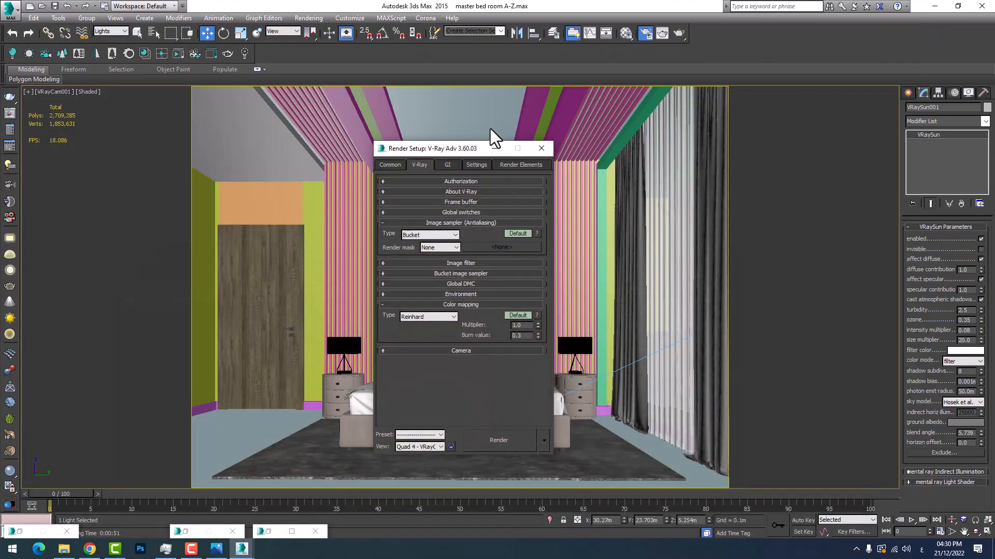
{"action": "left_click", "coordinate": [493, 148]}
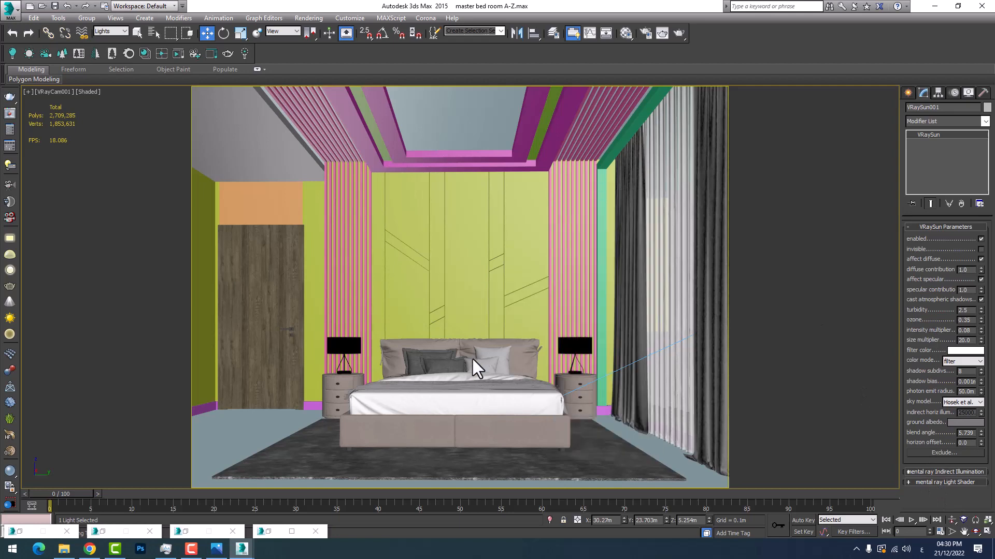
{"action": "left_click", "coordinate": [987, 532]}
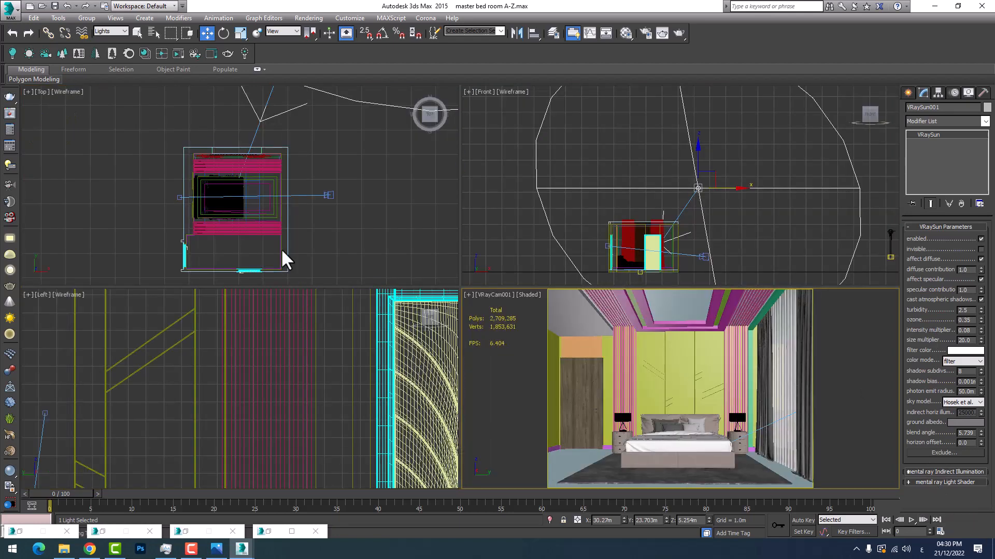
{"action": "scroll", "coordinate": [231, 221], "scroll_direction": "down", "scroll_amount": 7}
{"action": "middle_click_drag", "start_coordinate": [262, 195], "coordinate": [222, 202]}
{"action": "scroll", "coordinate": [220, 204], "scroll_direction": "down", "scroll_amount": 2}
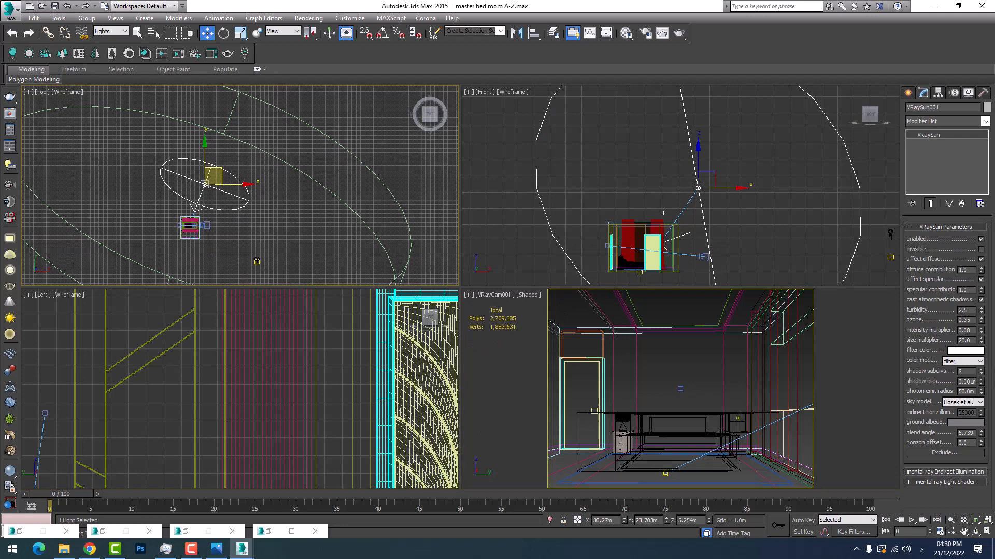
Set the VRaySun's size multiplier to 5 and check the sun's size beside the room in the top view
{"action": "double_click", "coordinate": [969, 340]}
{"action": "type", "text": "5"}
{"action": "key", "text": "Return"}
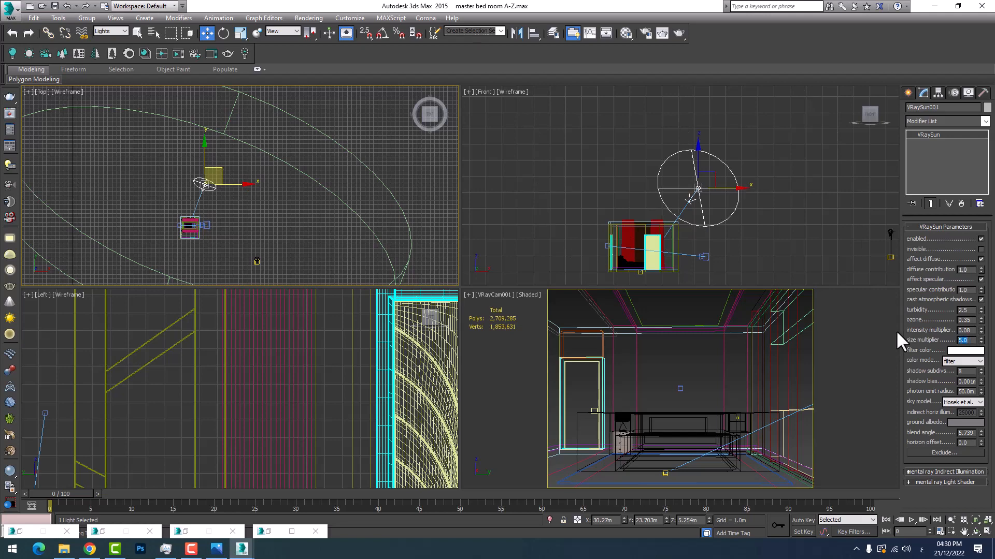
{"action": "right_click", "coordinate": [234, 237]}
{"action": "scroll", "coordinate": [204, 228], "scroll_direction": "up", "scroll_amount": 5}
{"action": "middle_click_drag", "start_coordinate": [218, 183], "coordinate": [341, 165]}
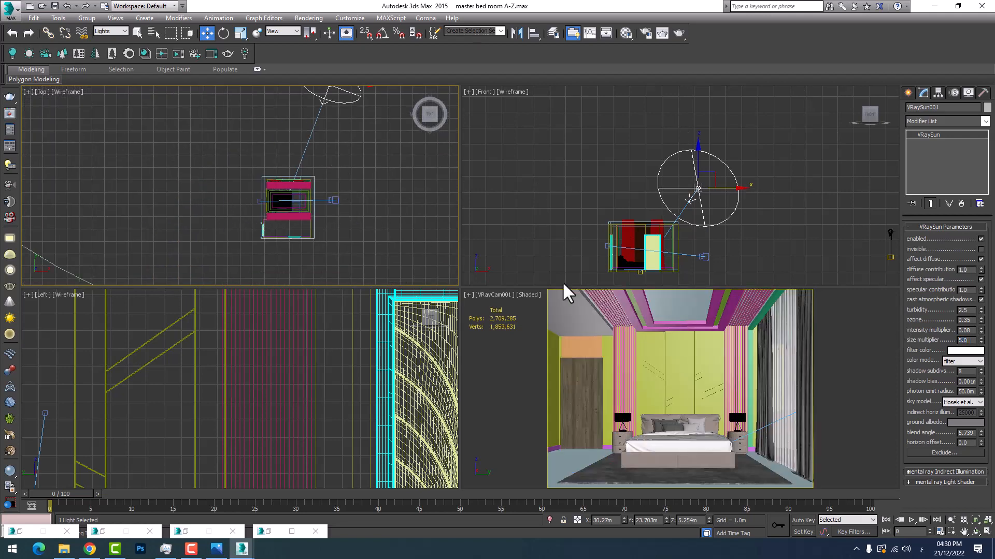
Set the VRaySun's size multiplier to 3
{"action": "left_click_drag", "start_coordinate": [972, 340], "coordinate": [910, 331]}
{"action": "type", "text": "3"}
{"action": "key", "text": "Return"}
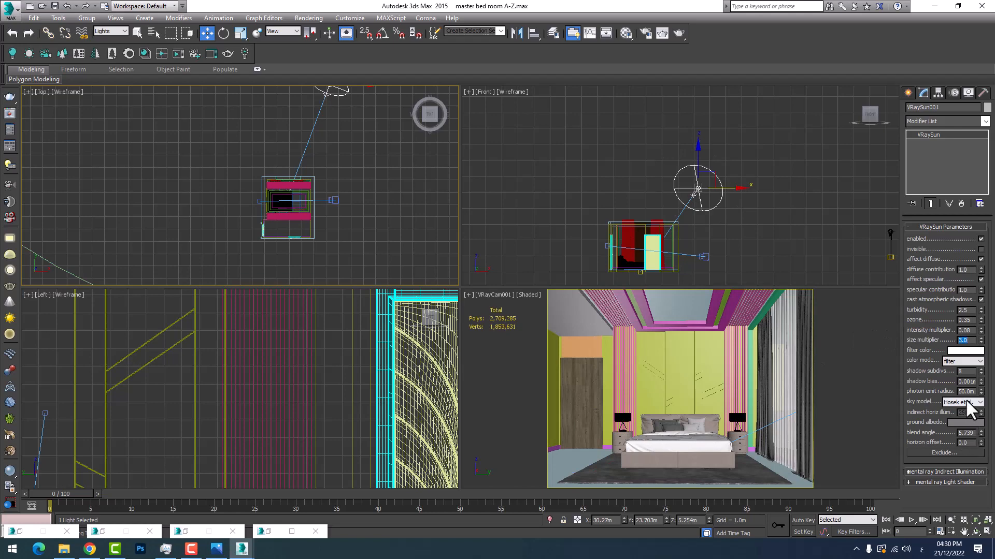
{"action": "scroll", "coordinate": [275, 182], "scroll_direction": "down", "scroll_amount": 8}
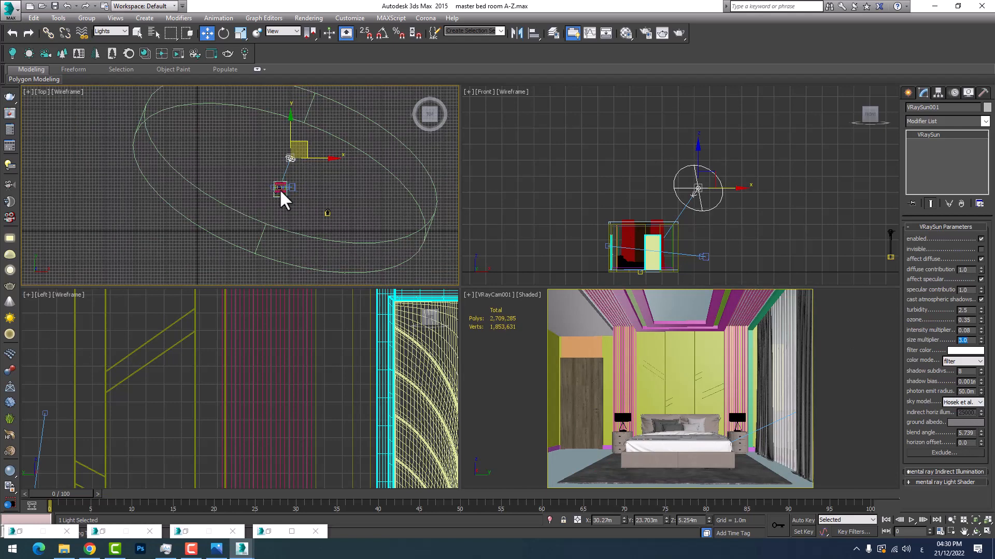
{"action": "scroll", "coordinate": [268, 190], "scroll_direction": "up", "scroll_amount": 6}
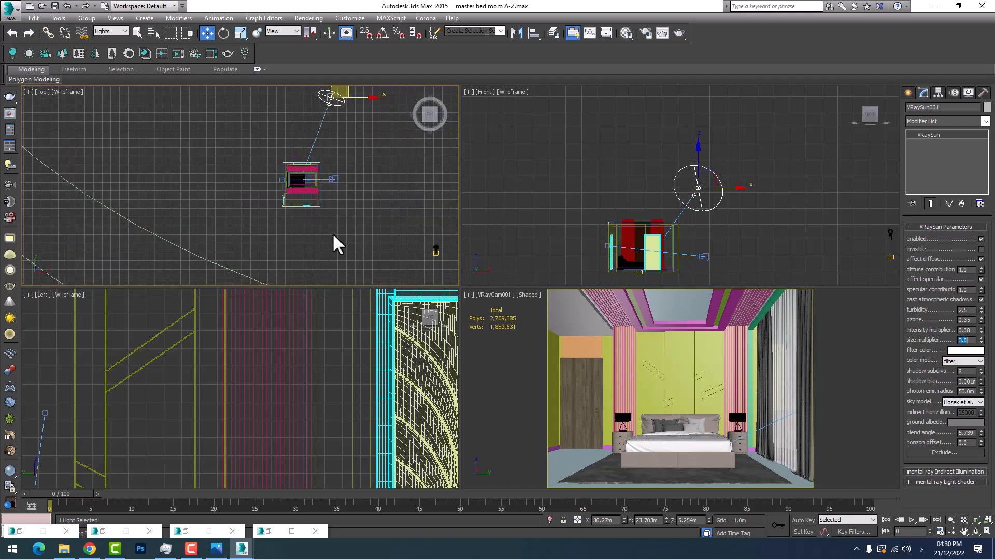
Place a VRayLight of the Dome type in the empty area outside the room in the top view
{"action": "scroll", "coordinate": [332, 233], "scroll_direction": "down", "scroll_amount": 5}
{"action": "scroll", "coordinate": [319, 212], "scroll_direction": "up", "scroll_amount": 5}
{"action": "middle_click_drag", "start_coordinate": [318, 212], "coordinate": [289, 222]}
{"action": "scroll", "coordinate": [289, 222], "scroll_direction": "down", "scroll_amount": 3}
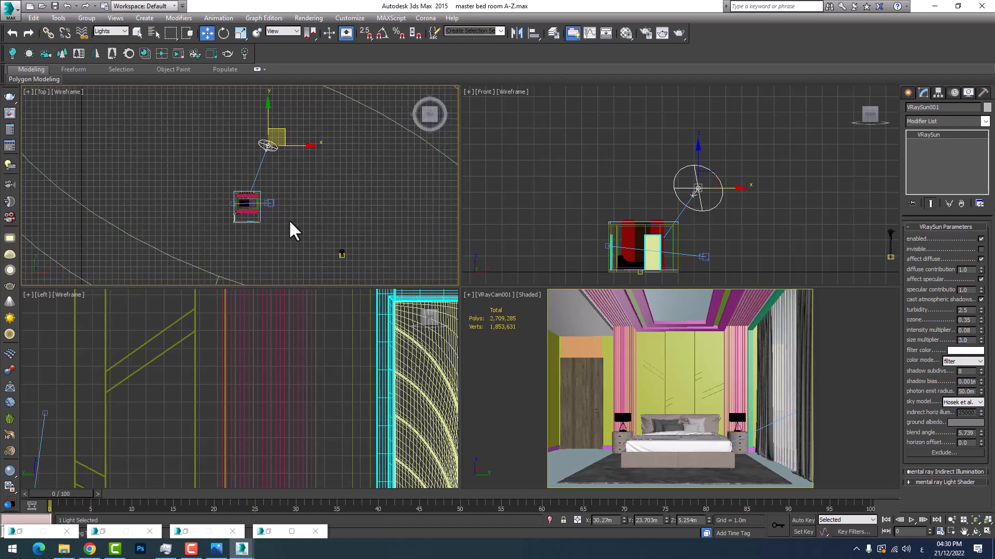
{"action": "middle_click_drag", "start_coordinate": [342, 246], "coordinate": [262, 248]}
{"action": "scroll", "coordinate": [262, 247], "scroll_direction": "down", "scroll_amount": 2}
{"action": "middle_click_drag", "start_coordinate": [270, 183], "coordinate": [205, 233]}
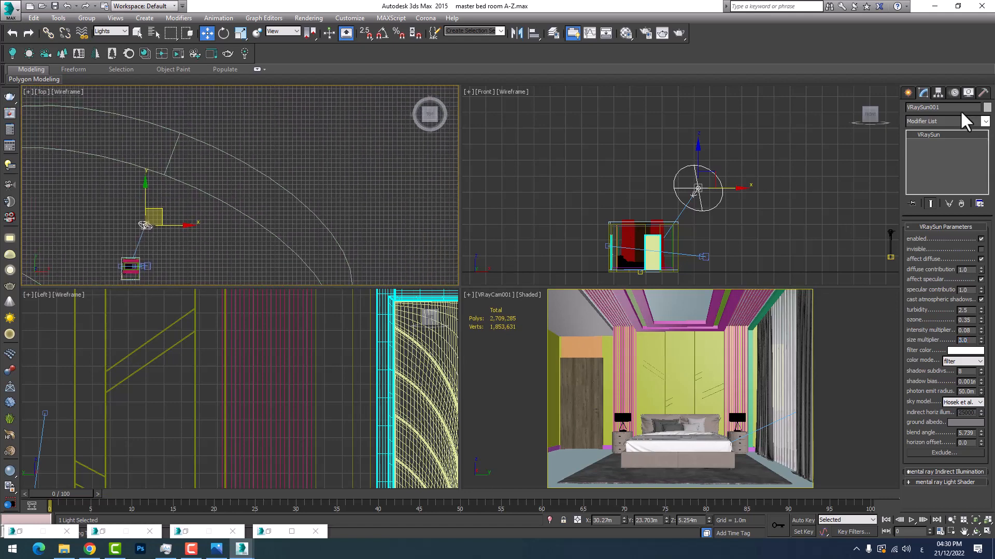
{"action": "left_click", "coordinate": [907, 92]}
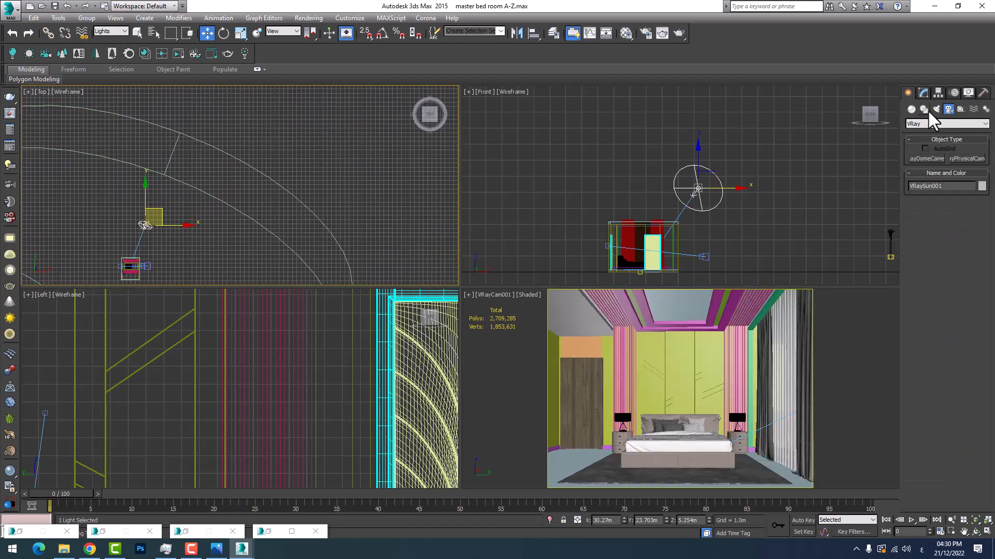
{"action": "left_click", "coordinate": [935, 110]}
{"action": "left_click", "coordinate": [937, 158]}
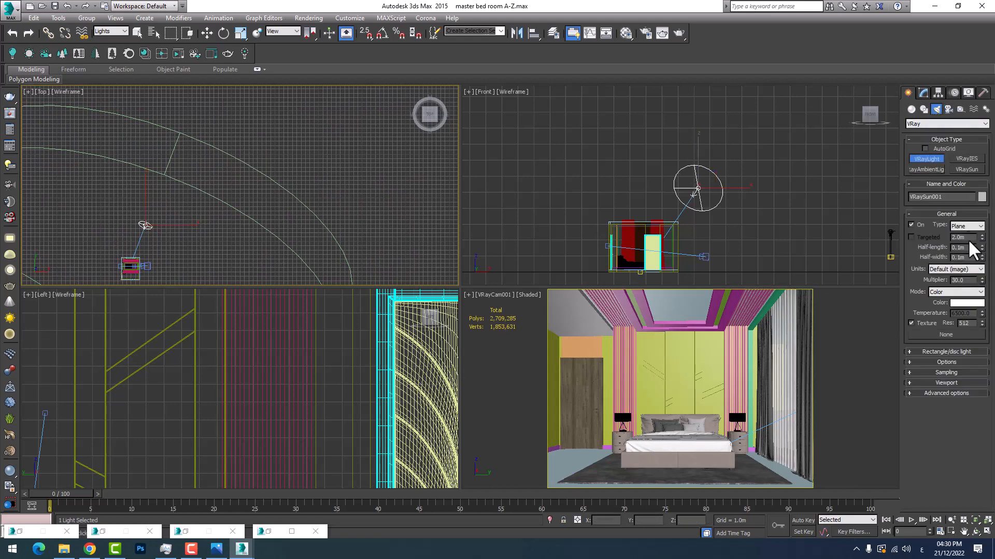
{"action": "left_click", "coordinate": [966, 226]}
{"action": "left_click", "coordinate": [961, 243]}
{"action": "left_click", "coordinate": [322, 162]}
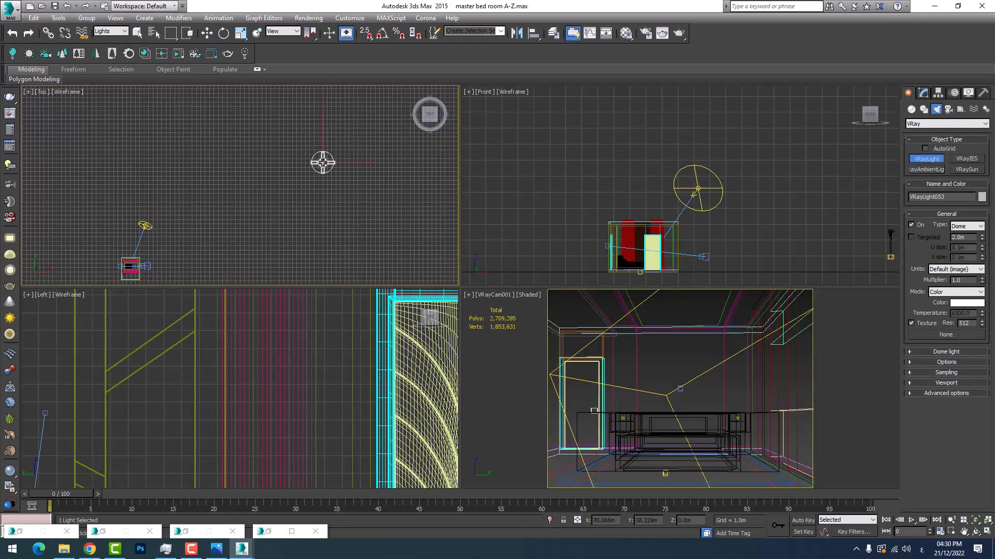
{"action": "right_click", "coordinate": [348, 196]}
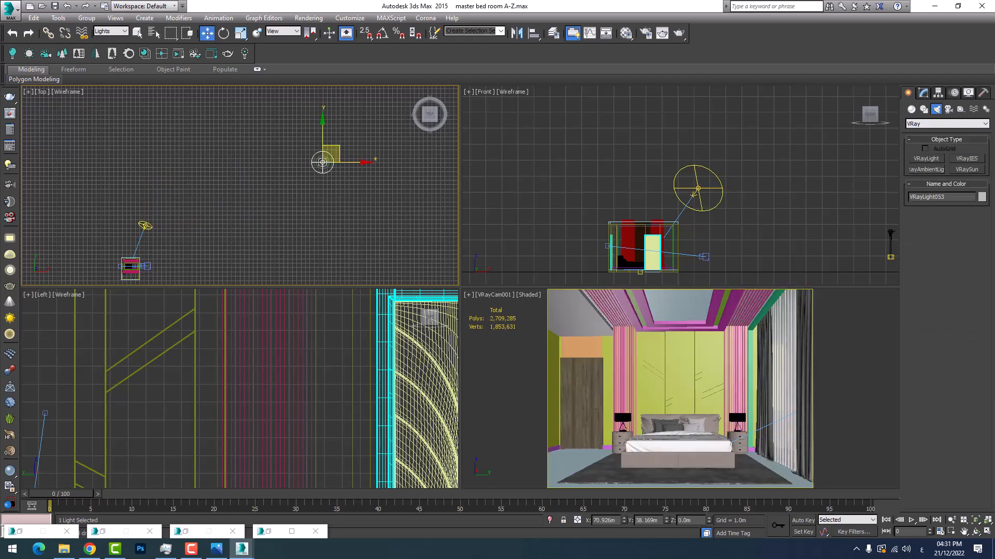
Turn on the dome light's Targeted option, check the light in the front view, and turn the option back off
{"action": "left_click", "coordinate": [924, 91]}
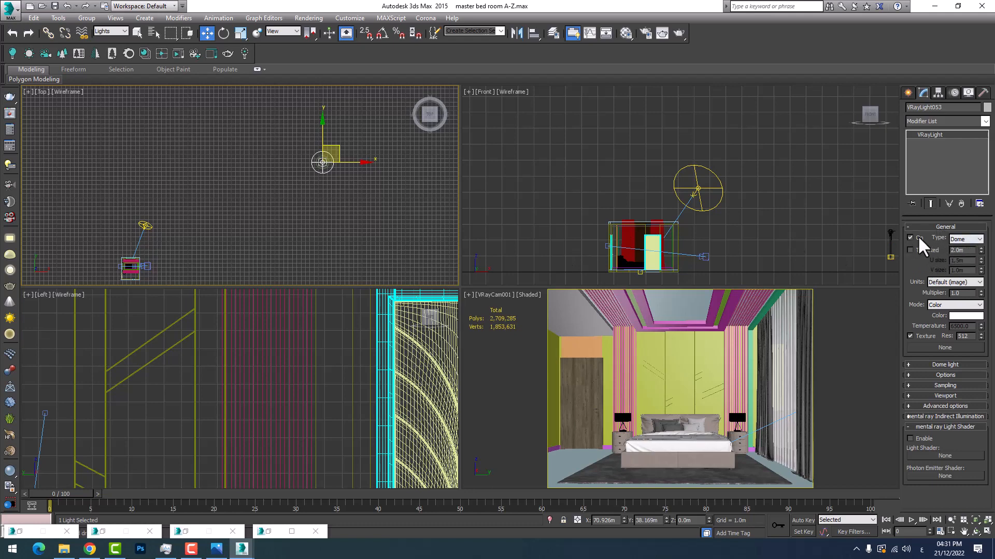
{"action": "left_click", "coordinate": [910, 249]}
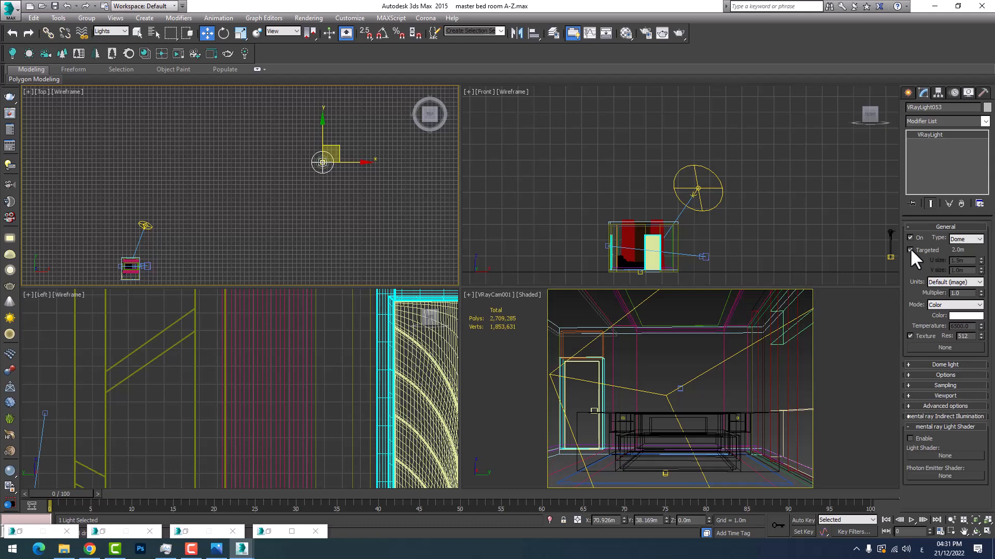
{"action": "right_click", "coordinate": [834, 231]}
{"action": "middle_click_drag", "start_coordinate": [834, 231], "coordinate": [593, 181]}
{"action": "scroll", "coordinate": [658, 199], "scroll_direction": "down", "scroll_amount": 3}
{"action": "scroll", "coordinate": [788, 202], "scroll_direction": "up", "scroll_amount": 3}
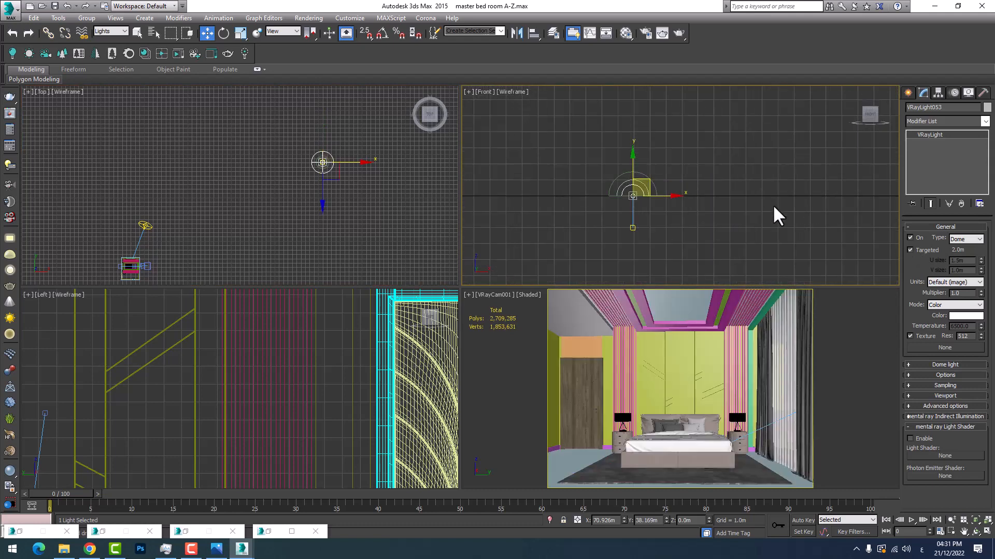
{"action": "scroll", "coordinate": [636, 212], "scroll_direction": "up", "scroll_amount": 3}
{"action": "left_click", "coordinate": [916, 247]}
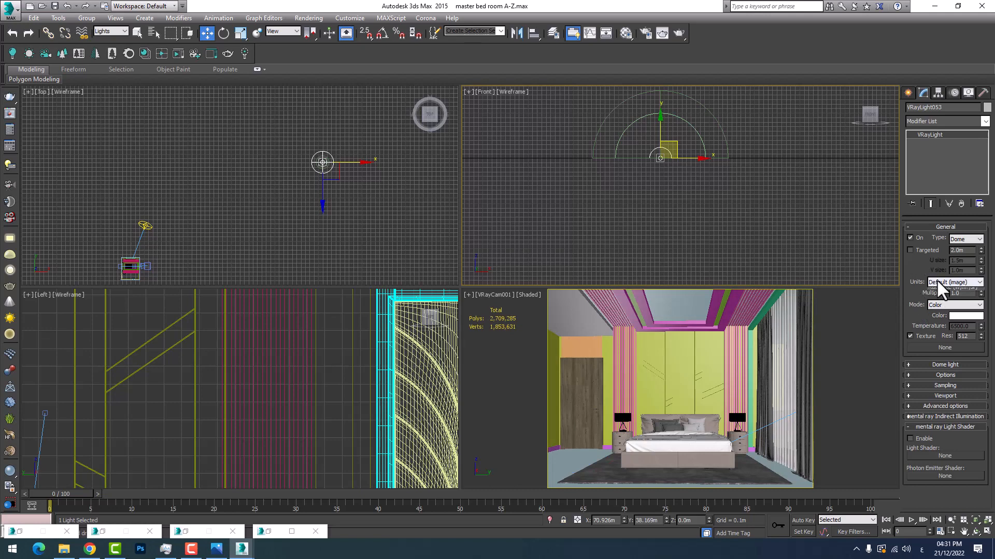
Examine the dome light's units, multiplier and the Color and Temperature mode options
{"action": "left_click", "coordinate": [937, 280]}
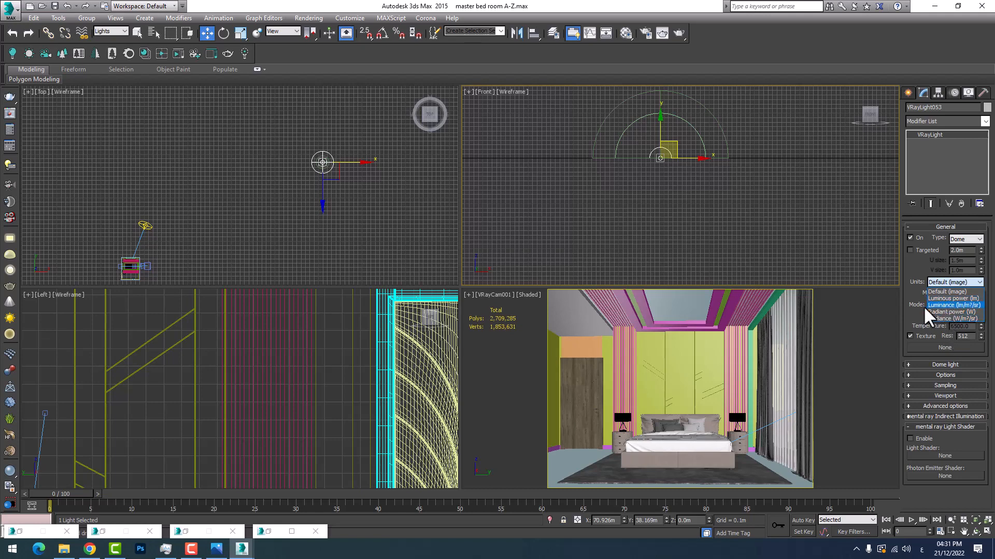
{"action": "left_click", "coordinate": [910, 283]}
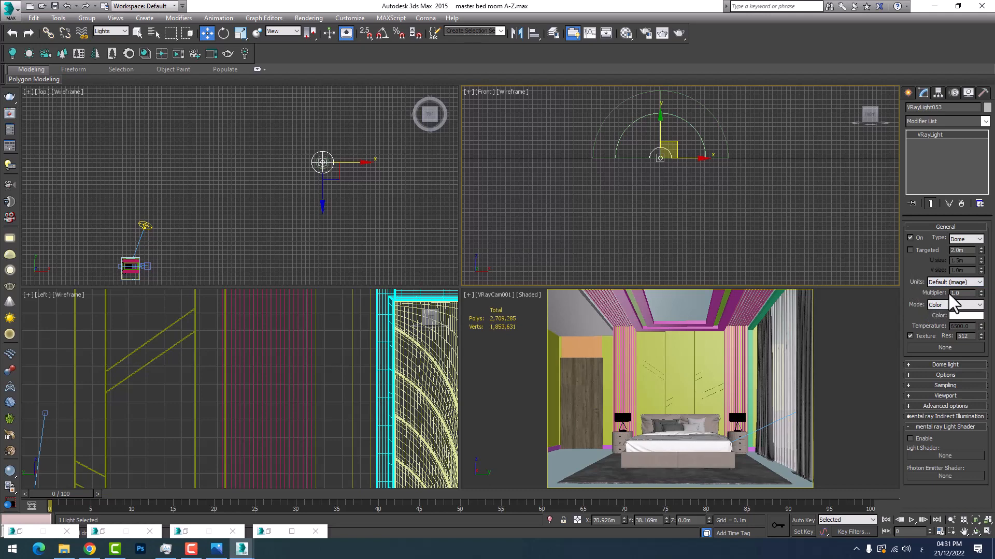
{"action": "double_click", "coordinate": [965, 293]}
{"action": "left_click", "coordinate": [951, 305]}
{"action": "left_click", "coordinate": [953, 321]}
{"action": "left_click", "coordinate": [961, 303]}
{"action": "left_click", "coordinate": [944, 305]}
{"action": "left_click", "coordinate": [943, 311]}
Set the dome light's colour to light blue
{"action": "left_click", "coordinate": [957, 316]}
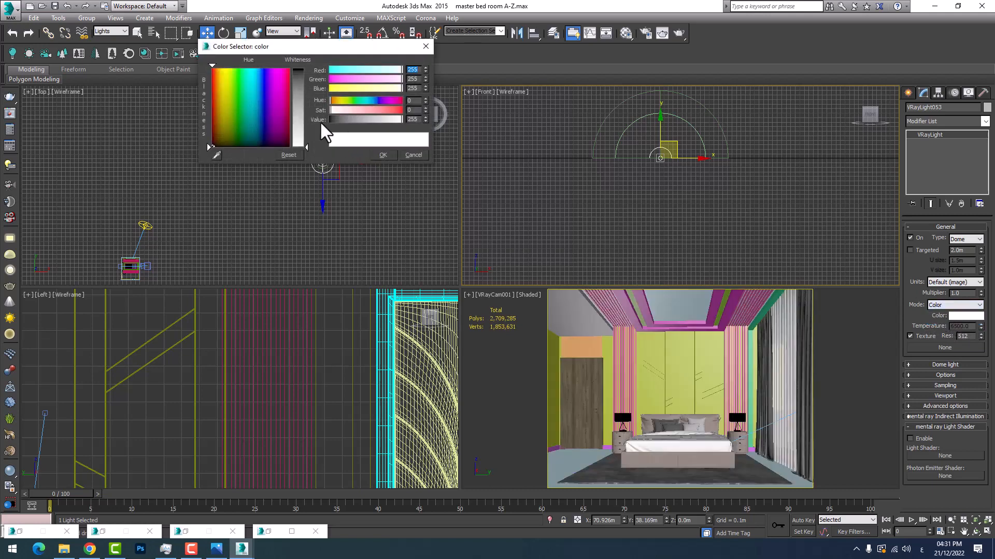
{"action": "left_click_drag", "start_coordinate": [401, 71], "coordinate": [374, 111]}
{"action": "left_click", "coordinate": [381, 156]}
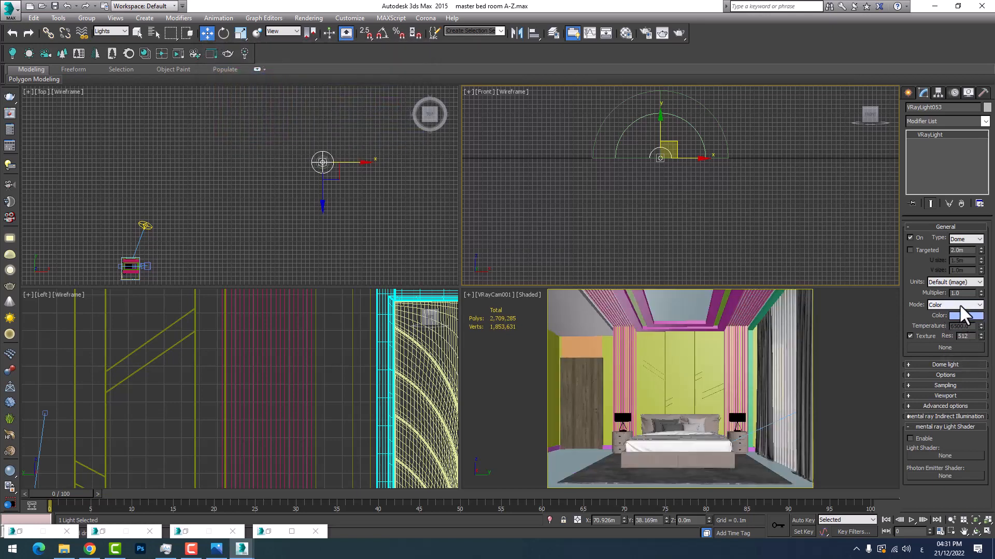
Switch the dome light's mode to Temperature and set the temperature to 10000
{"action": "left_click", "coordinate": [948, 322]}
{"action": "left_click_drag", "start_coordinate": [973, 328], "coordinate": [947, 328]}
{"action": "type", "text": "10000"}
{"action": "key", "text": "Return"}
{"action": "left_click_drag", "start_coordinate": [976, 327], "coordinate": [911, 324]}
Assign the environment's DefaultVRaySky map to the dome light's texture as an instance and minimize the Environment and Effects window
{"action": "left_click", "coordinate": [306, 19]}
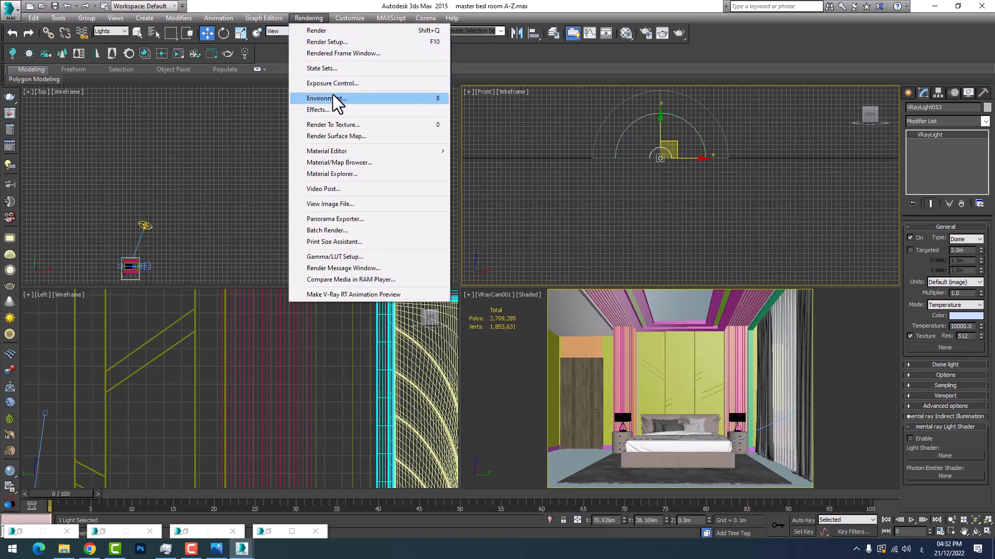
{"action": "left_click", "coordinate": [332, 98]}
{"action": "left_click_drag", "start_coordinate": [554, 210], "coordinate": [946, 348]}
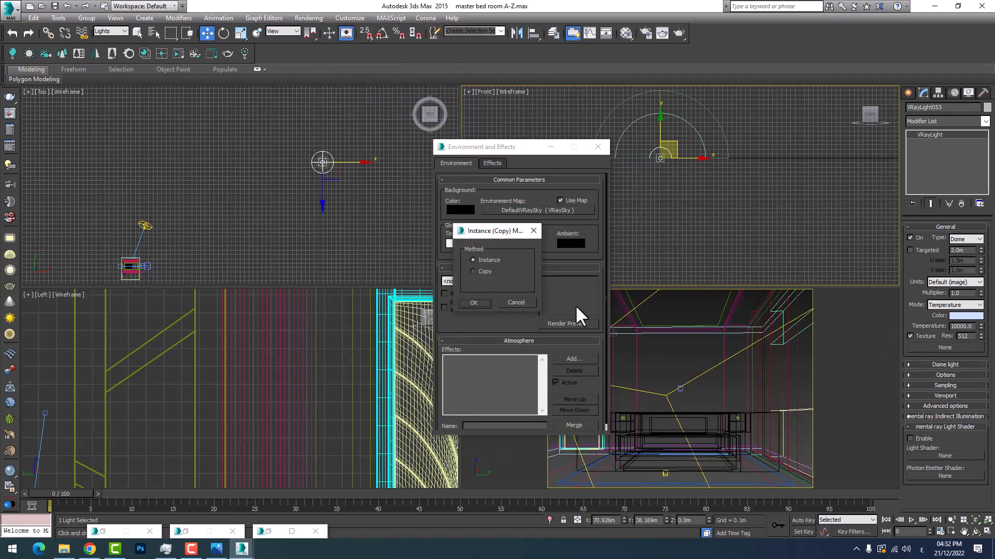
{"action": "left_click", "coordinate": [465, 304]}
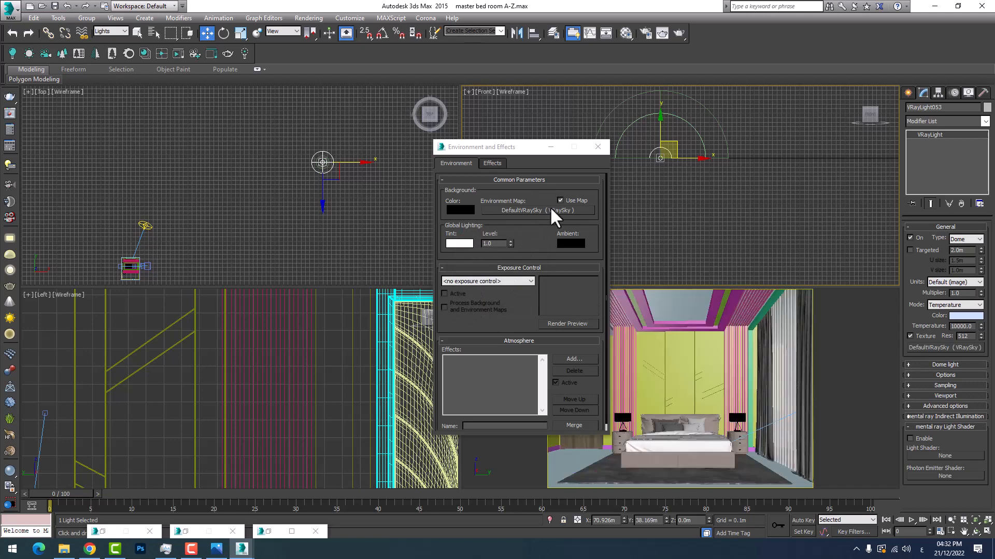
{"action": "left_click_drag", "start_coordinate": [551, 220], "coordinate": [946, 348]}
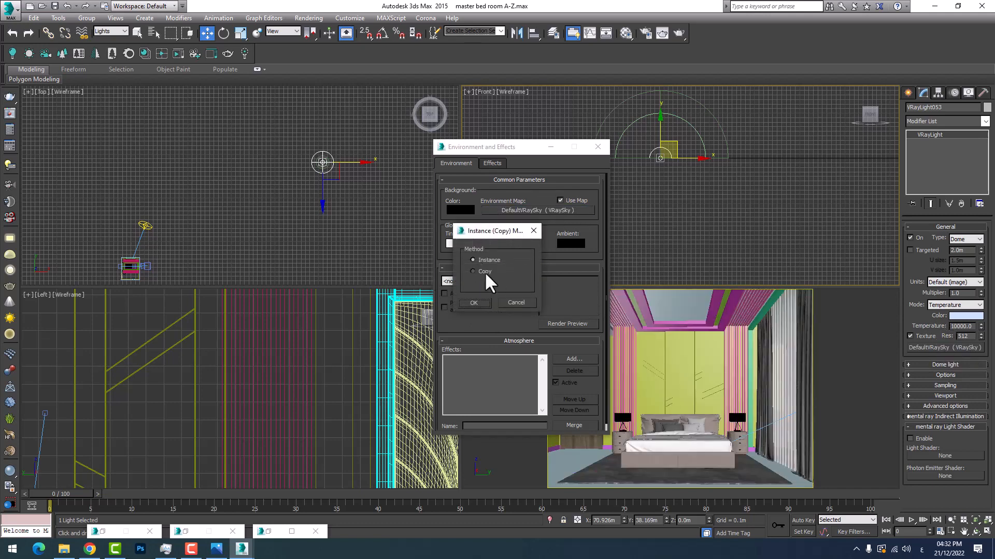
{"action": "left_click", "coordinate": [481, 304]}
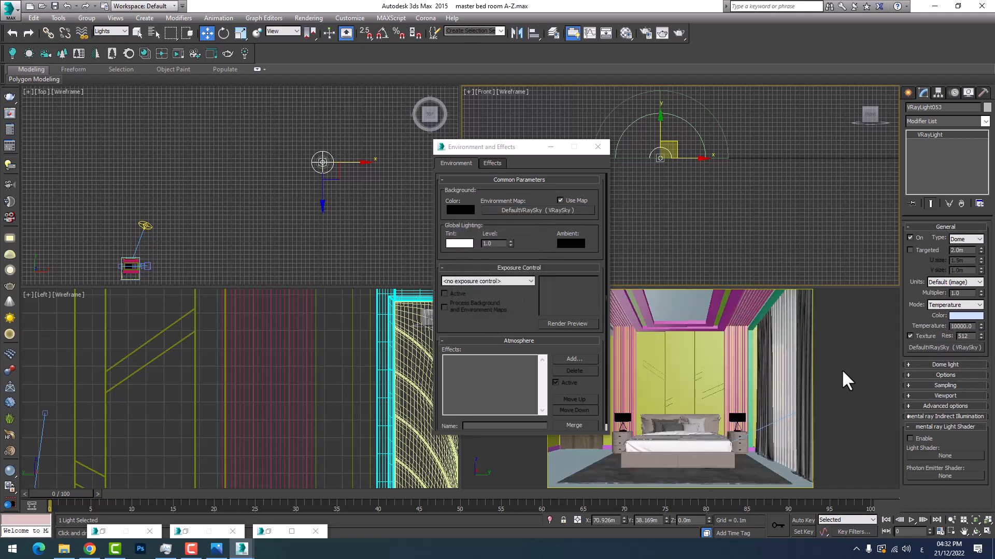
{"action": "left_click", "coordinate": [545, 147]}
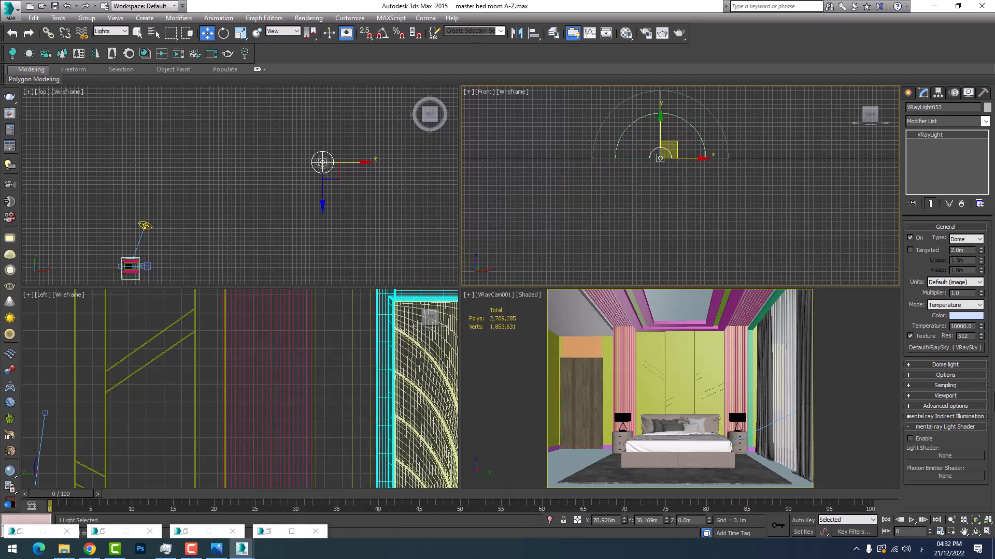
Set the dome light's ray distance to From GI settings
{"action": "left_click", "coordinate": [938, 227]}
{"action": "left_click", "coordinate": [940, 235]}
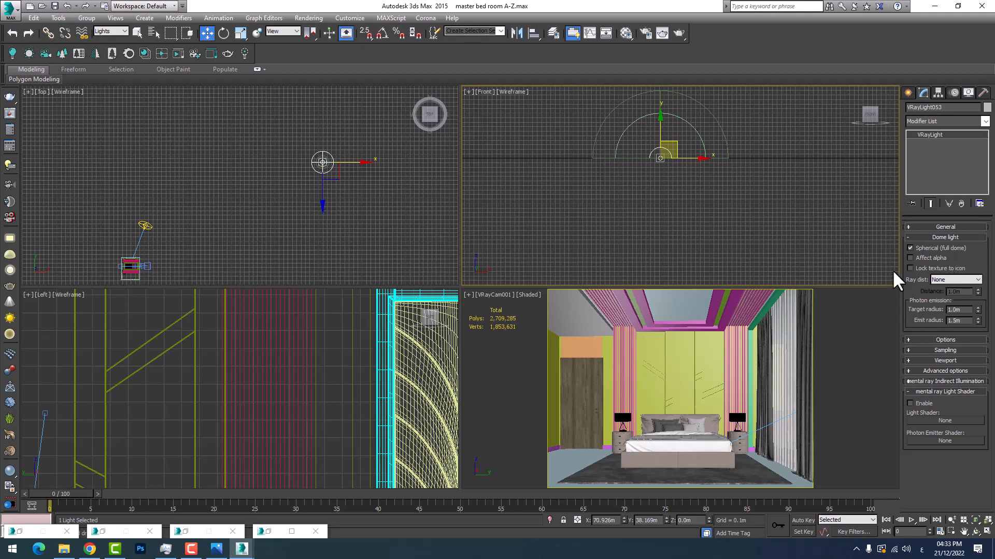
{"action": "left_click", "coordinate": [948, 279]}
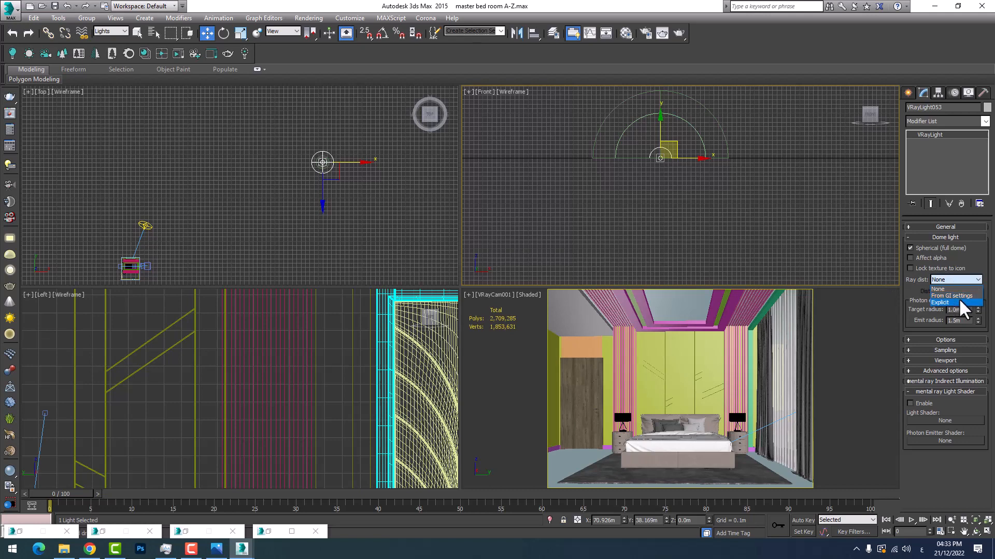
{"action": "left_click", "coordinate": [961, 296]}
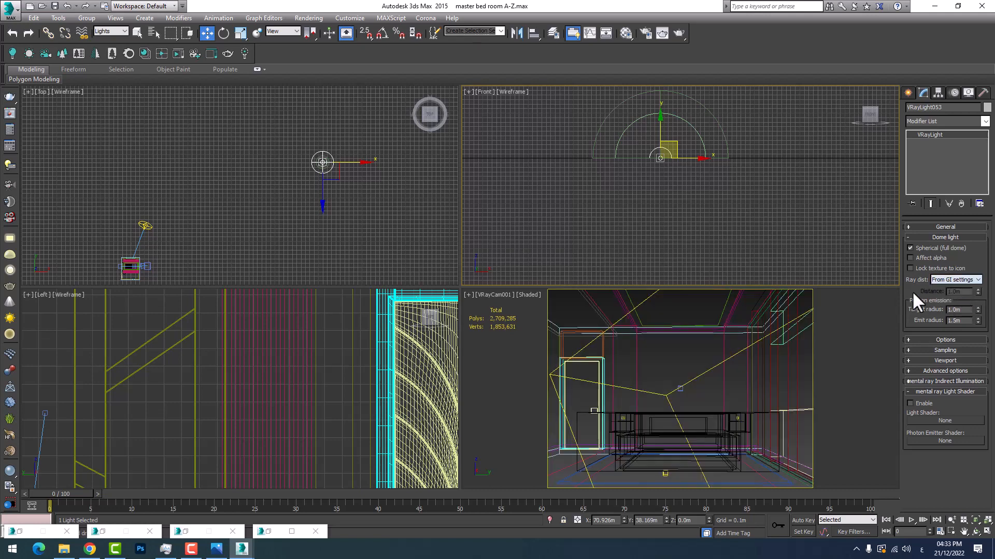
Examine the primary and secondary engine settings for global illumination in the render setup
{"action": "left_click", "coordinate": [311, 17]}
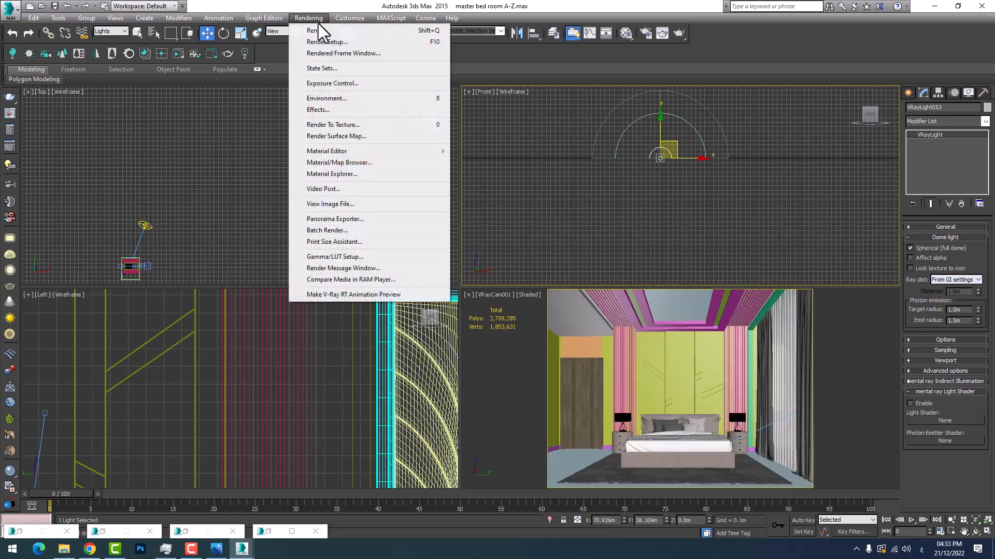
{"action": "left_click", "coordinate": [379, 43]}
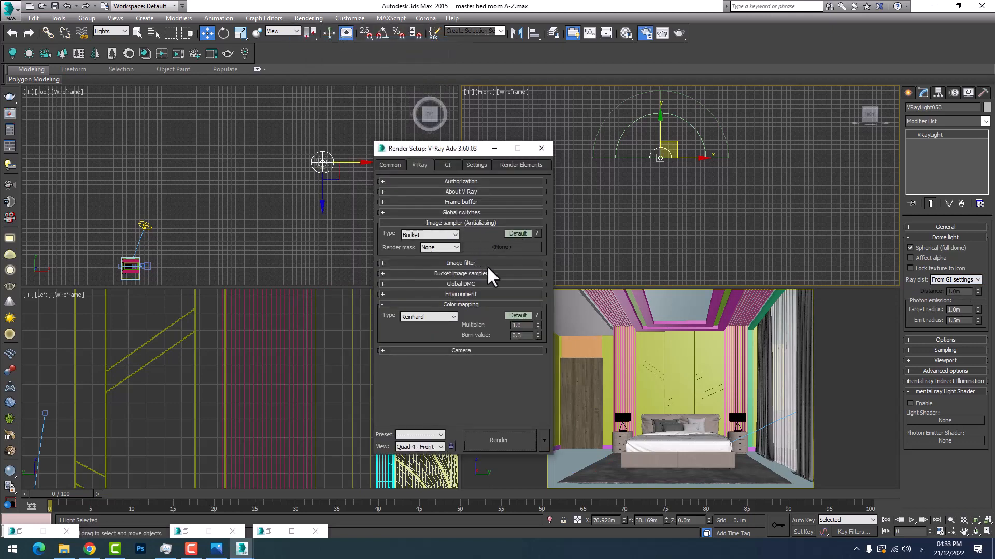
{"action": "left_click", "coordinate": [447, 166]}
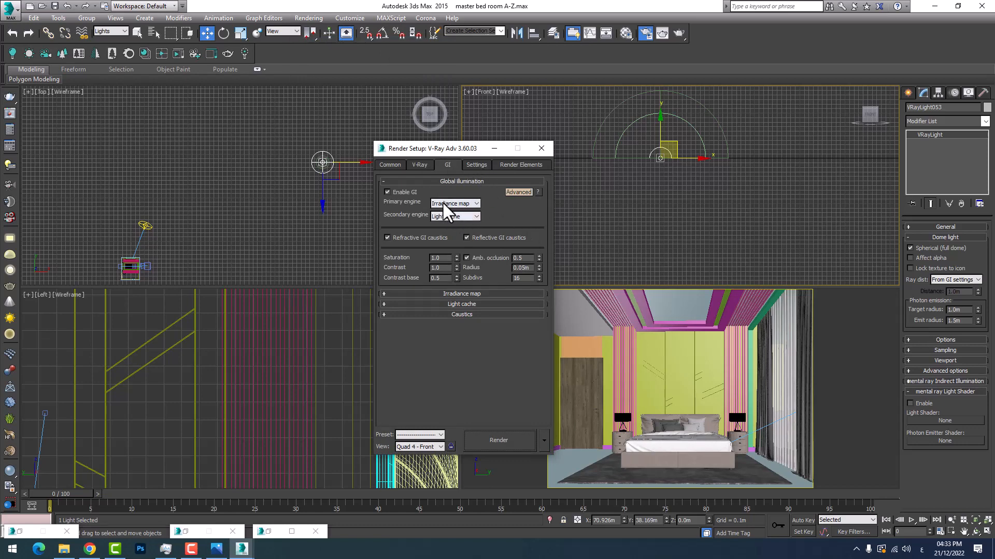
{"action": "left_click", "coordinate": [541, 148]}
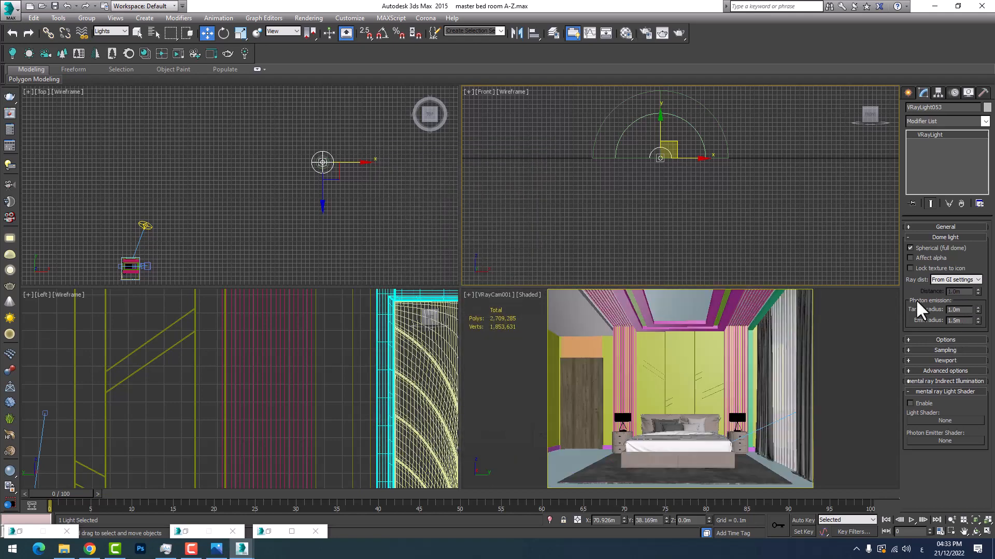
Enable Store with irradiance map in the dome light's options
{"action": "left_click", "coordinate": [943, 237]}
{"action": "left_click", "coordinate": [946, 247]}
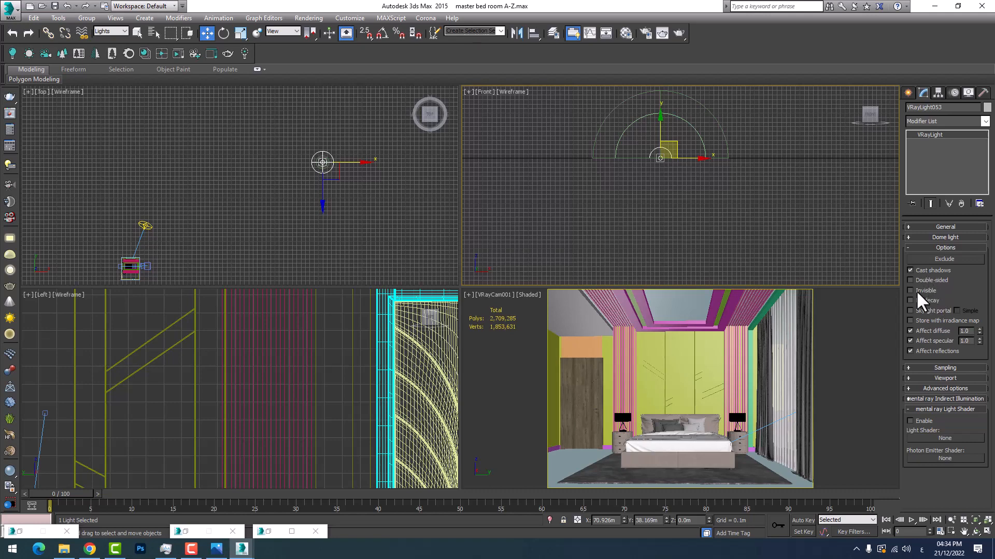
{"action": "middle_click_drag", "start_coordinate": [639, 155], "coordinate": [685, 202]}
{"action": "scroll", "coordinate": [685, 241], "scroll_direction": "up", "scroll_amount": 3}
{"action": "scroll", "coordinate": [670, 239], "scroll_direction": "down", "scroll_amount": 3}
{"action": "scroll", "coordinate": [623, 228], "scroll_direction": "up", "scroll_amount": 2}
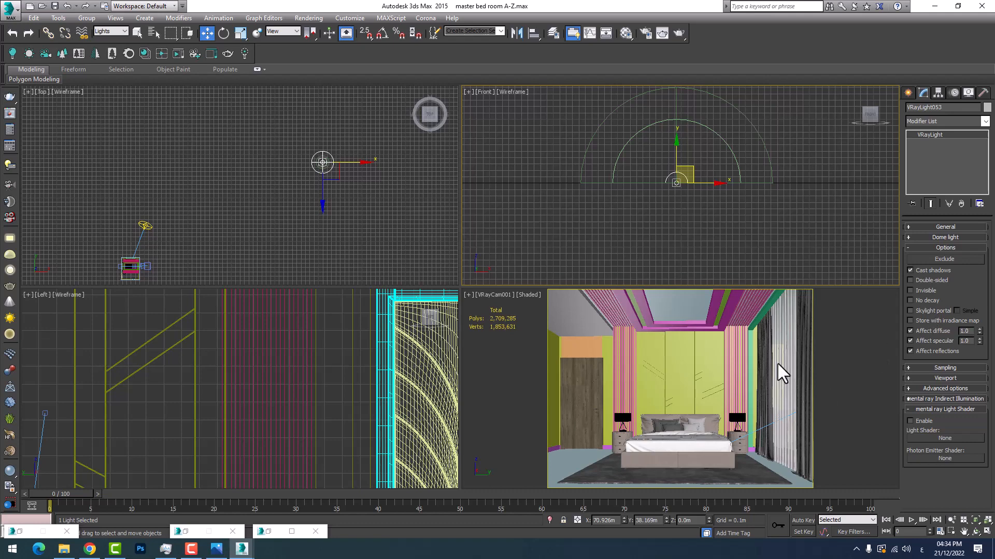
{"action": "scroll", "coordinate": [661, 172], "scroll_direction": "up", "scroll_amount": 3}
{"action": "scroll", "coordinate": [661, 175], "scroll_direction": "down", "scroll_amount": 3}
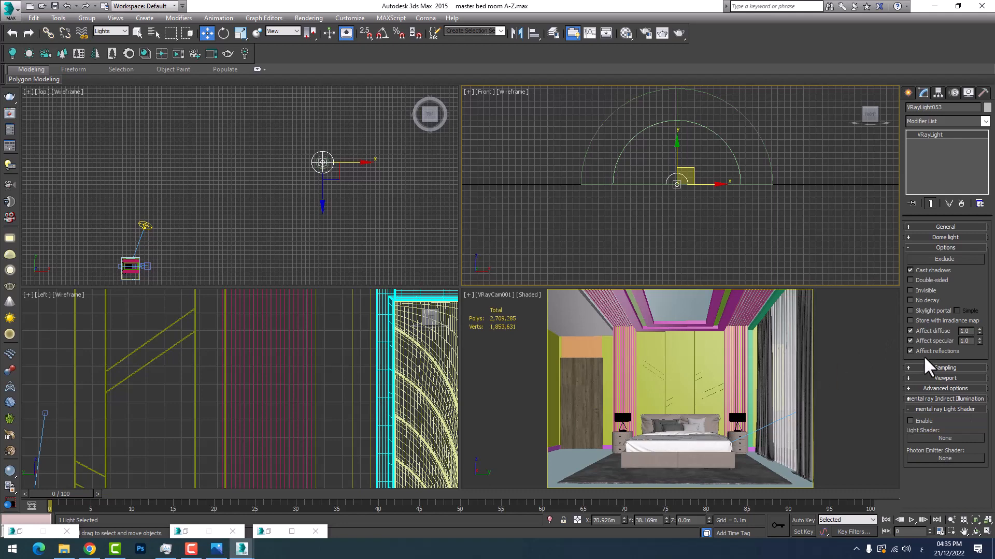
{"action": "left_click", "coordinate": [925, 321]}
{"action": "left_click", "coordinate": [309, 18]}
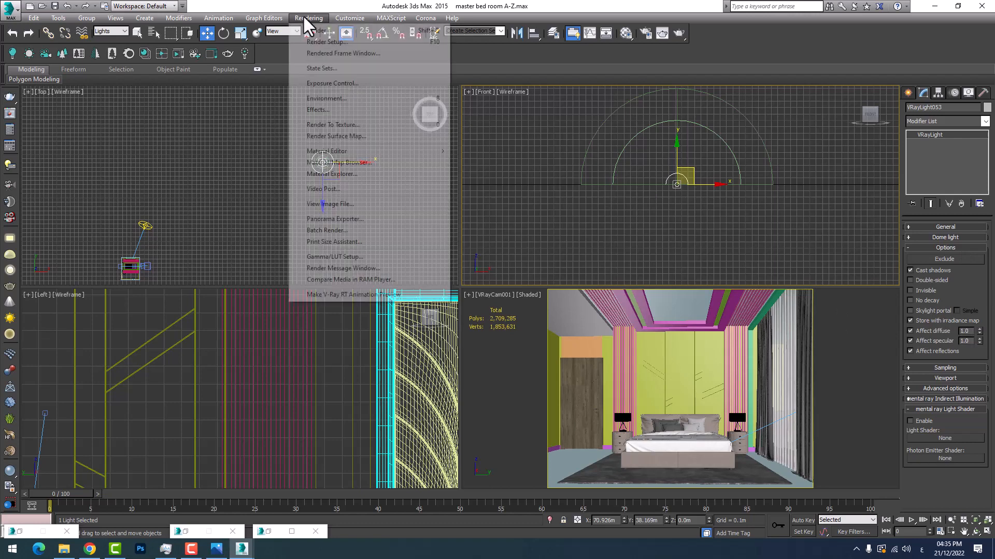
{"action": "left_click", "coordinate": [730, 218]}
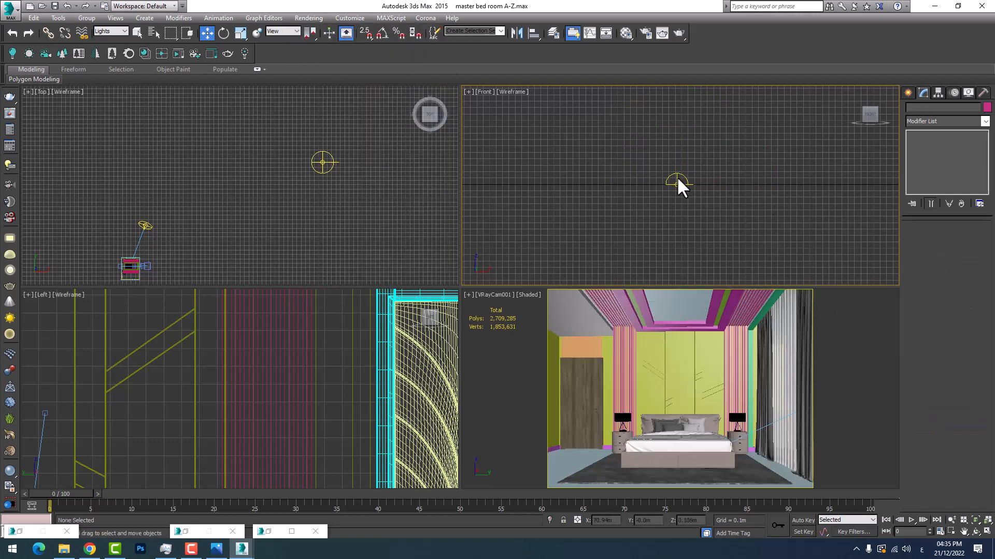
{"action": "left_click", "coordinate": [676, 180]}
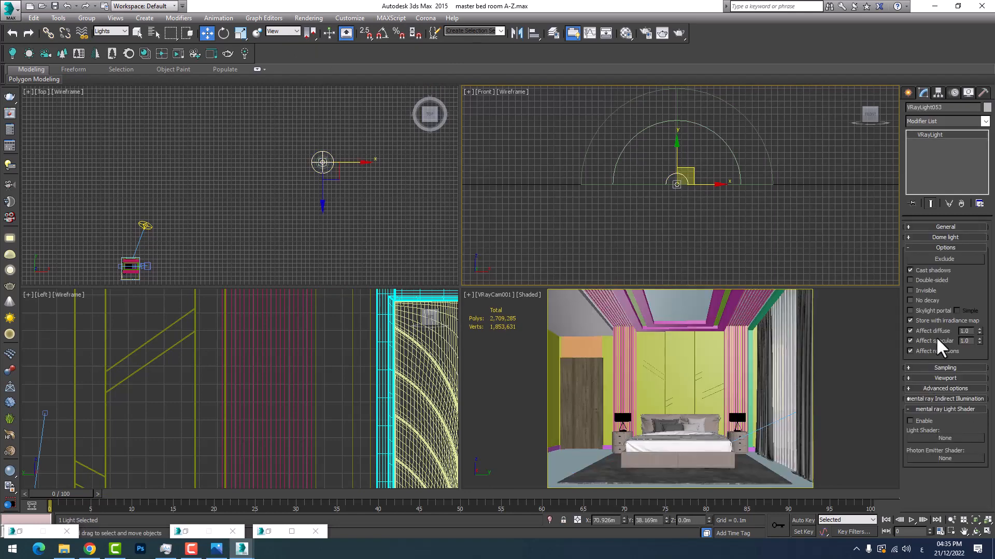
Turn off Affect specular and Affect reflections for the dome light, checking against the bedroom reference image
{"action": "left_click", "coordinate": [932, 351]}
{"action": "left_click", "coordinate": [217, 549]}
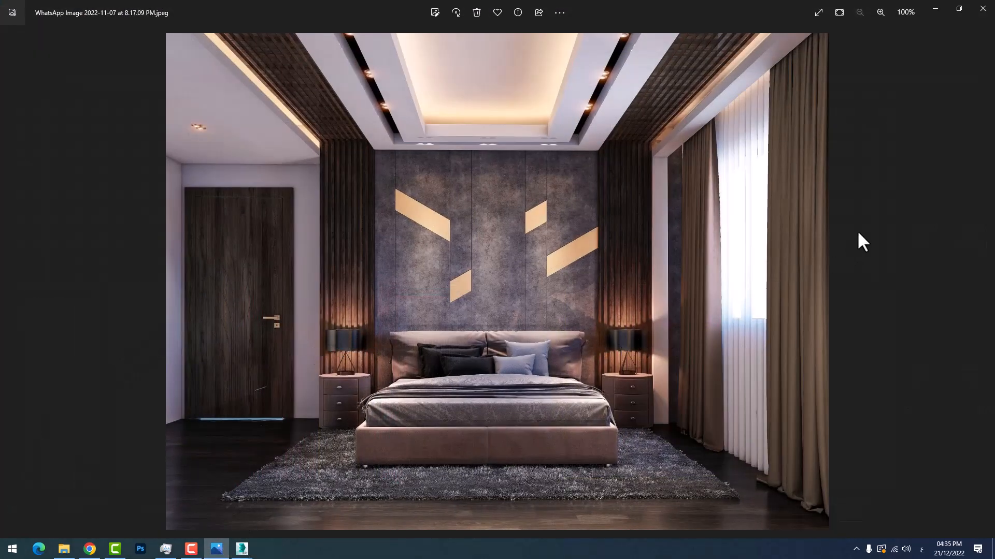
{"action": "left_click", "coordinate": [935, 9]}
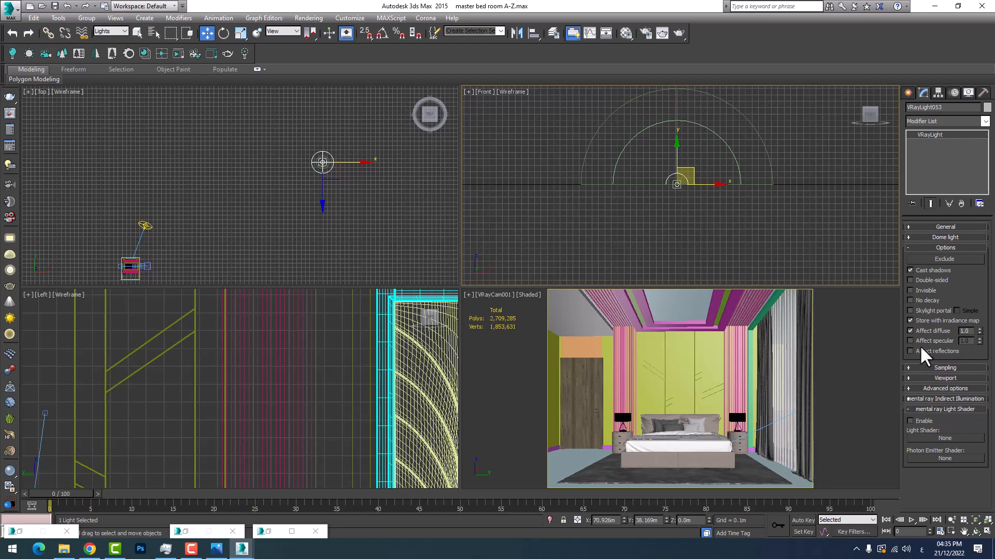
Review the dome light's Sampling, Viewport and Advanced options, and collapse its mental ray Light Shader settings
{"action": "left_click", "coordinate": [948, 367]}
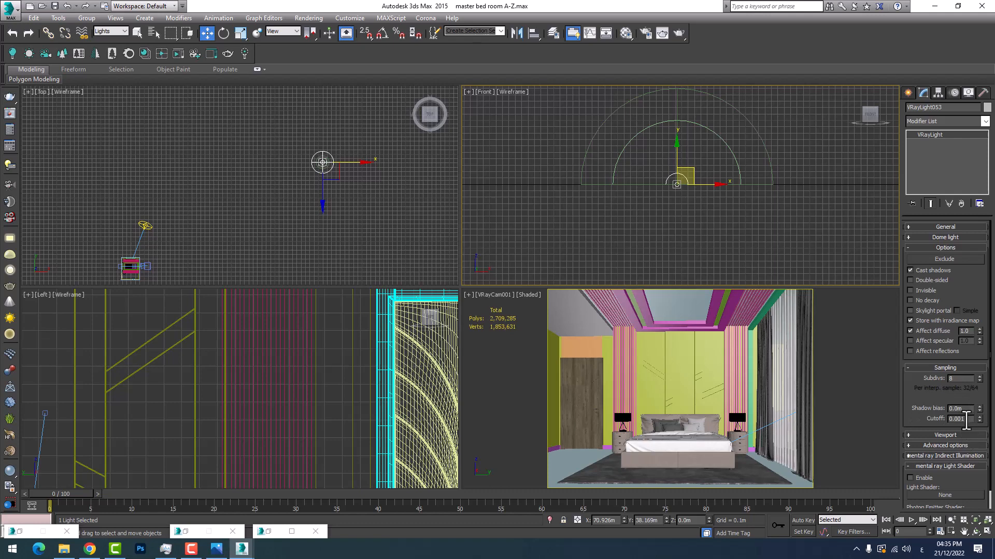
{"action": "left_click", "coordinate": [944, 368]}
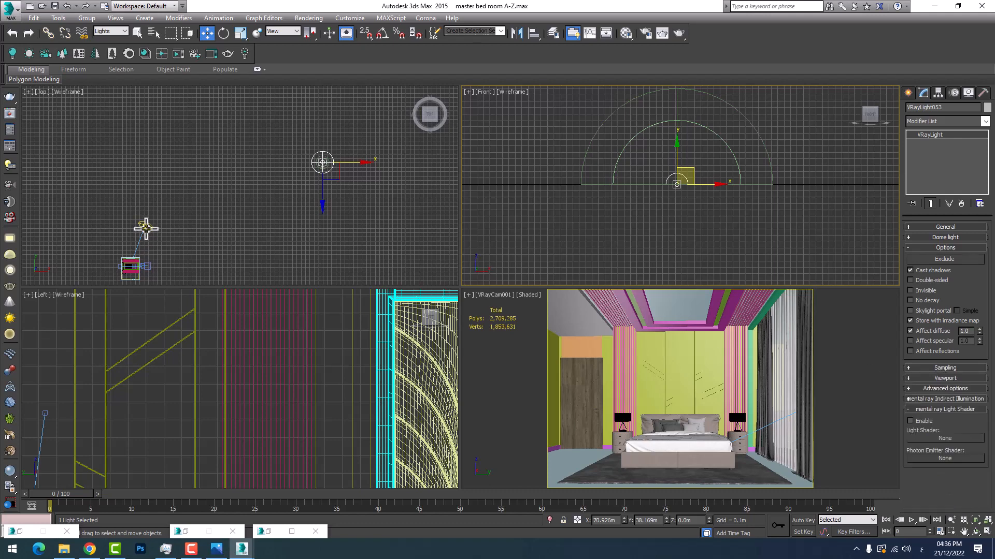
{"action": "left_click", "coordinate": [940, 378]}
{"action": "left_click", "coordinate": [939, 378]}
{"action": "left_click", "coordinate": [942, 389]}
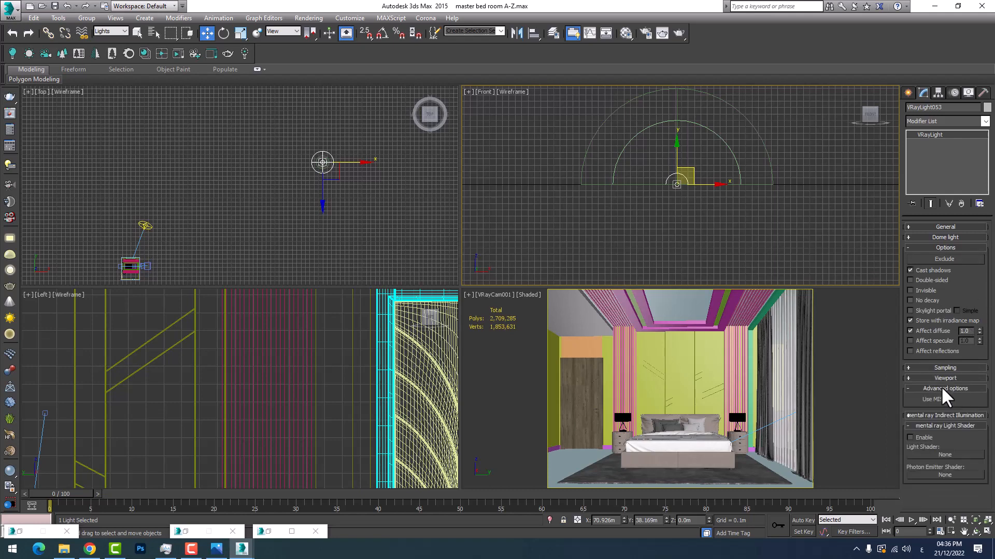
{"action": "left_click", "coordinate": [941, 388]}
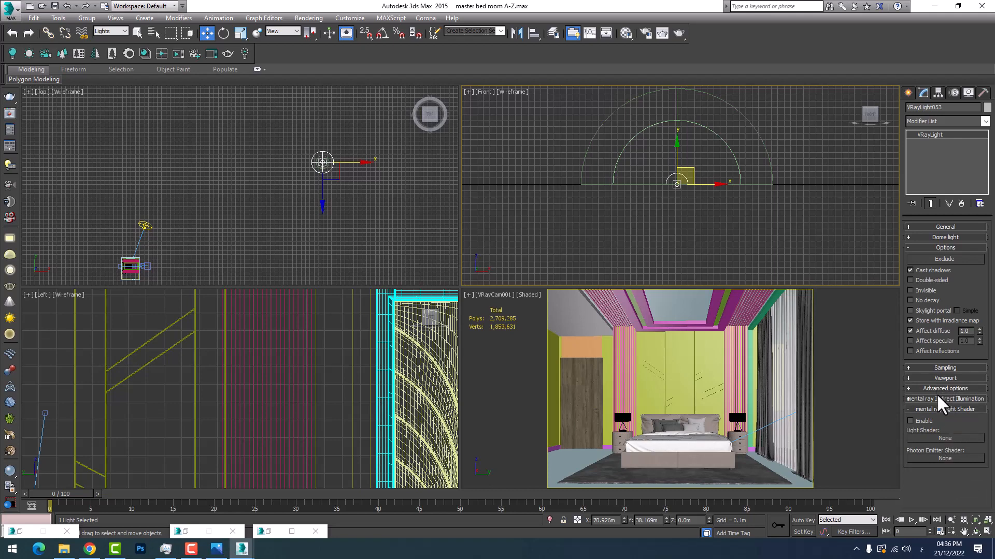
{"action": "left_click", "coordinate": [934, 407]}
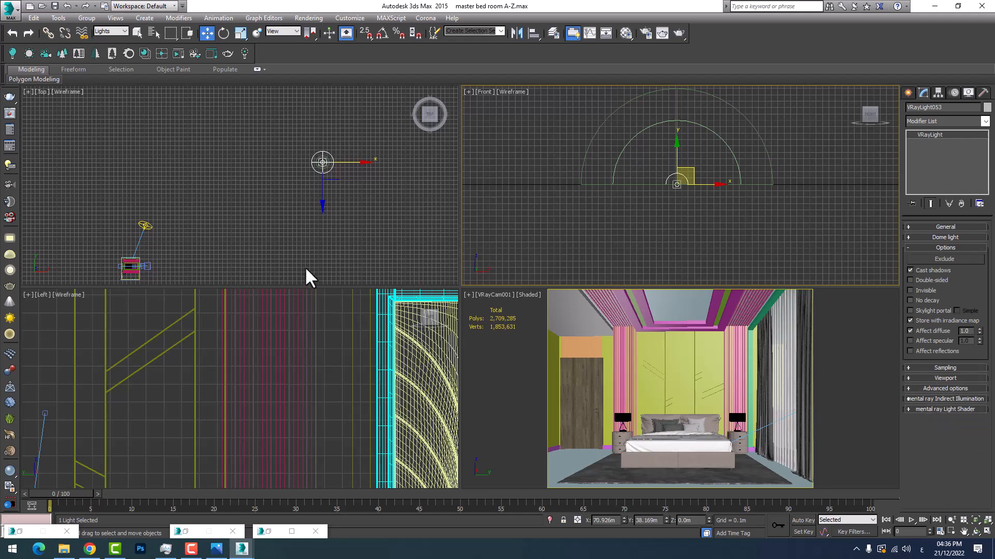
Render the VRayCam001 view again in the V-Ray frame buffer
{"action": "right_click", "coordinate": [725, 353]}
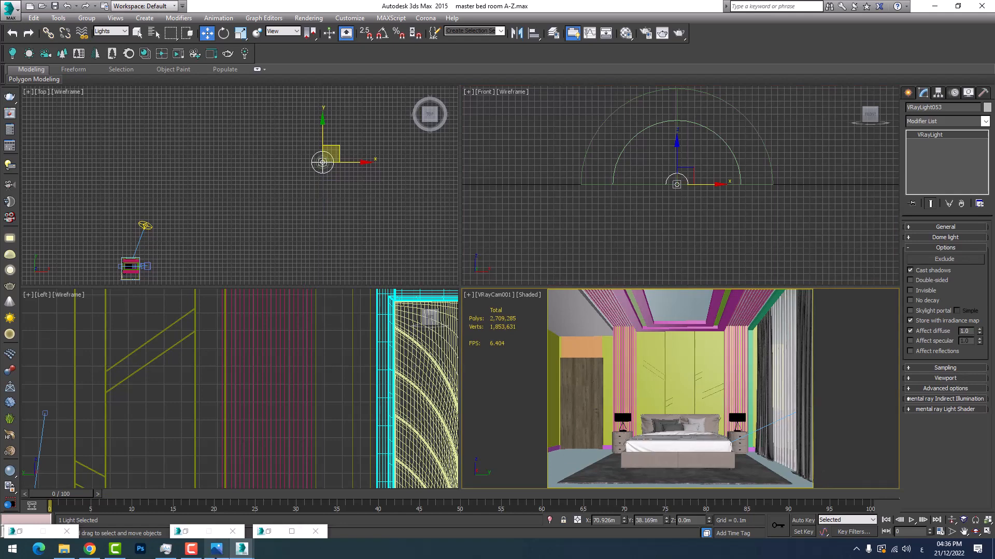
{"action": "mouse_move", "coordinate": [249, 544]}
{"action": "left_click", "coordinate": [272, 506]}
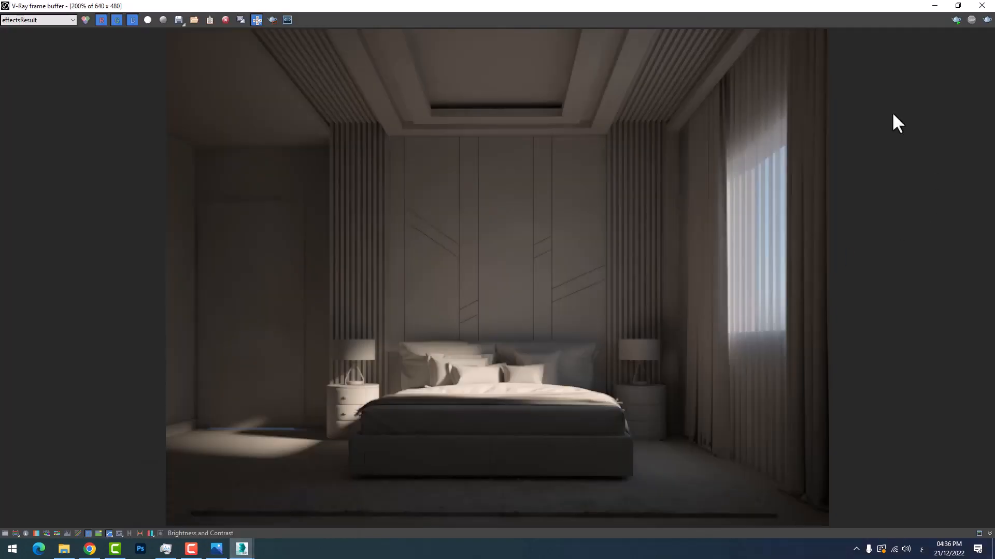
{"action": "left_click", "coordinate": [987, 20]}
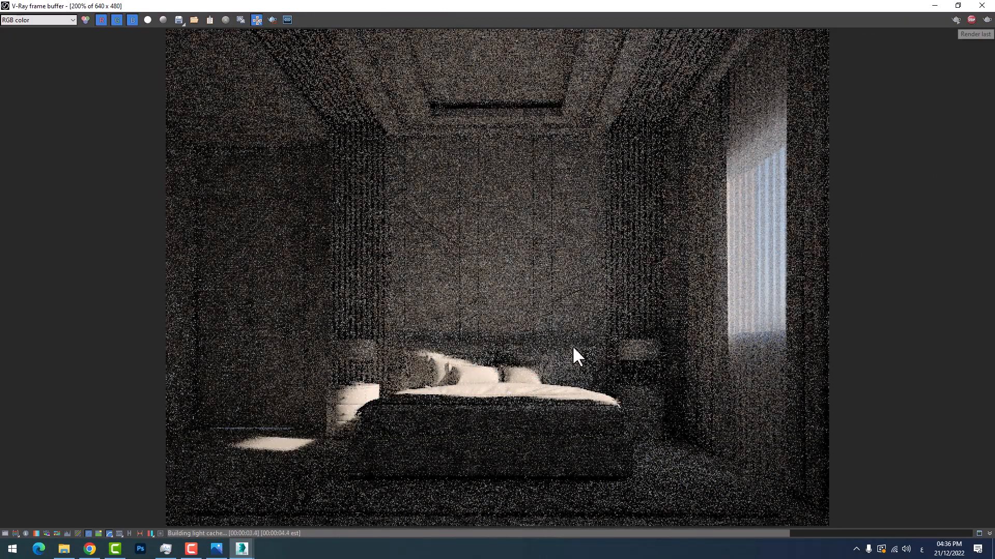
Examine the test render's wall, ceiling, window and bed lighting up close, and minimize the frame buffer
{"action": "scroll", "coordinate": [557, 337], "scroll_direction": "up", "scroll_amount": 3}
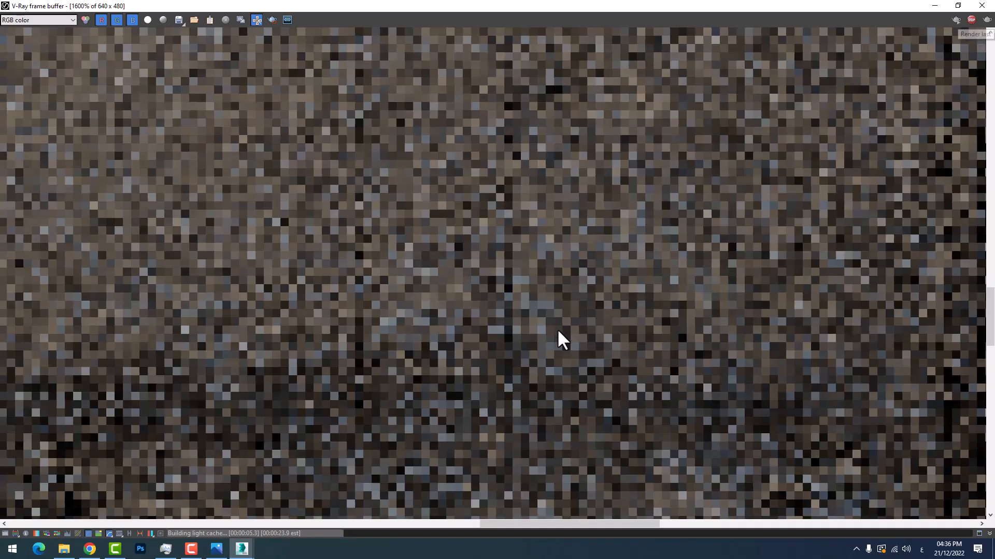
{"action": "scroll", "coordinate": [544, 331], "scroll_direction": "down", "scroll_amount": 3}
{"action": "scroll", "coordinate": [511, 342], "scroll_direction": "up", "scroll_amount": 3}
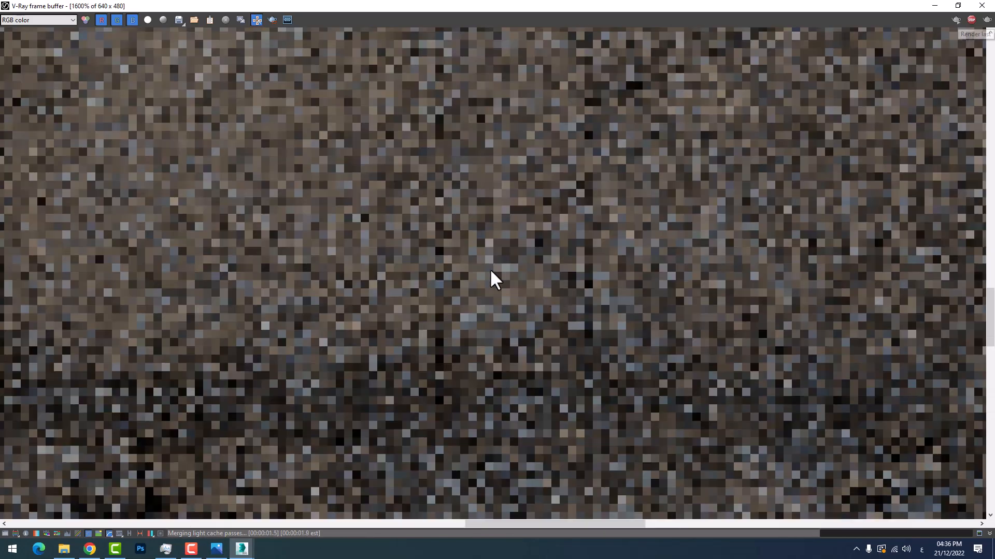
{"action": "scroll", "coordinate": [498, 264], "scroll_direction": "down", "scroll_amount": 1}
{"action": "scroll", "coordinate": [524, 342], "scroll_direction": "down", "scroll_amount": 2}
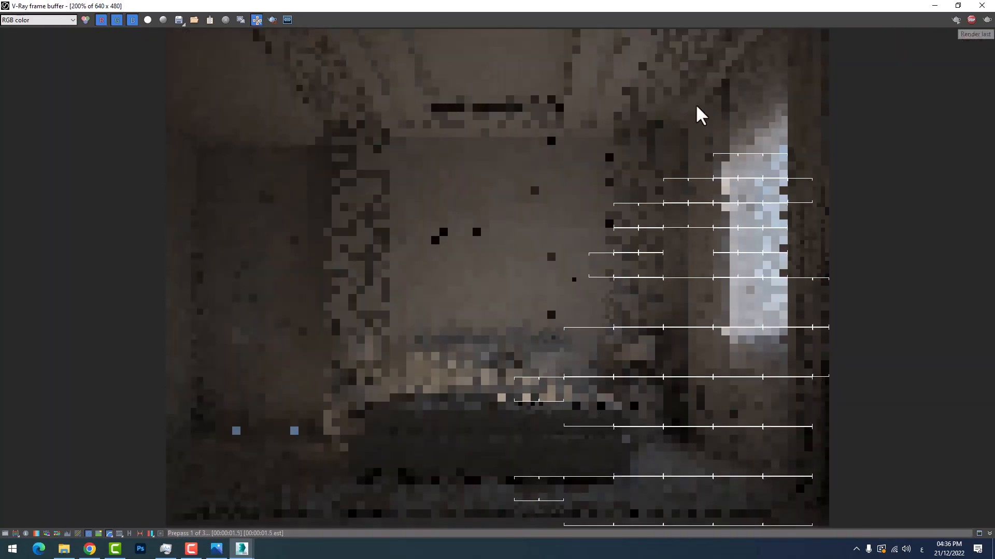
{"action": "scroll", "coordinate": [548, 331], "scroll_direction": "up", "scroll_amount": 3}
{"action": "scroll", "coordinate": [544, 321], "scroll_direction": "down", "scroll_amount": 4}
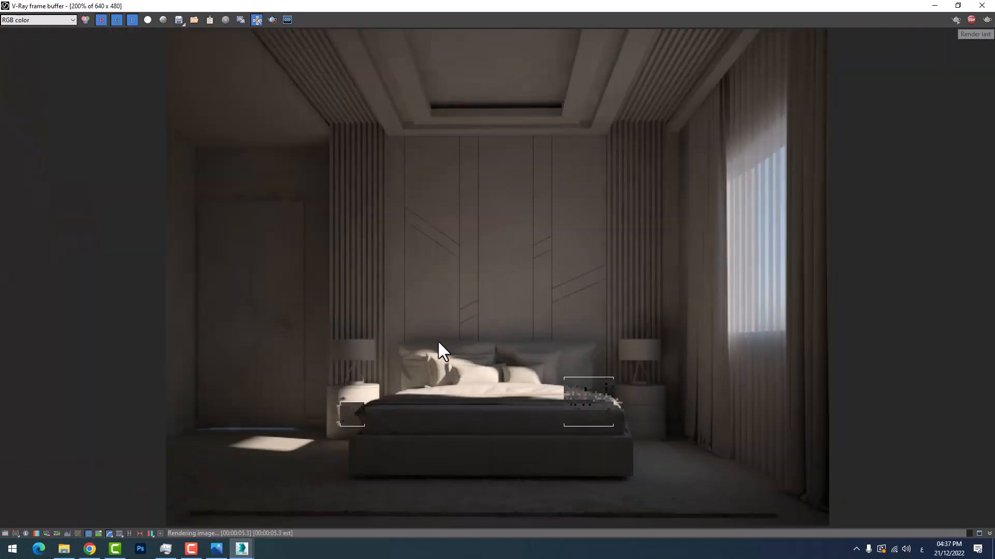
{"action": "scroll", "coordinate": [437, 348], "scroll_direction": "up", "scroll_amount": 3}
{"action": "scroll", "coordinate": [443, 367], "scroll_direction": "down", "scroll_amount": 2}
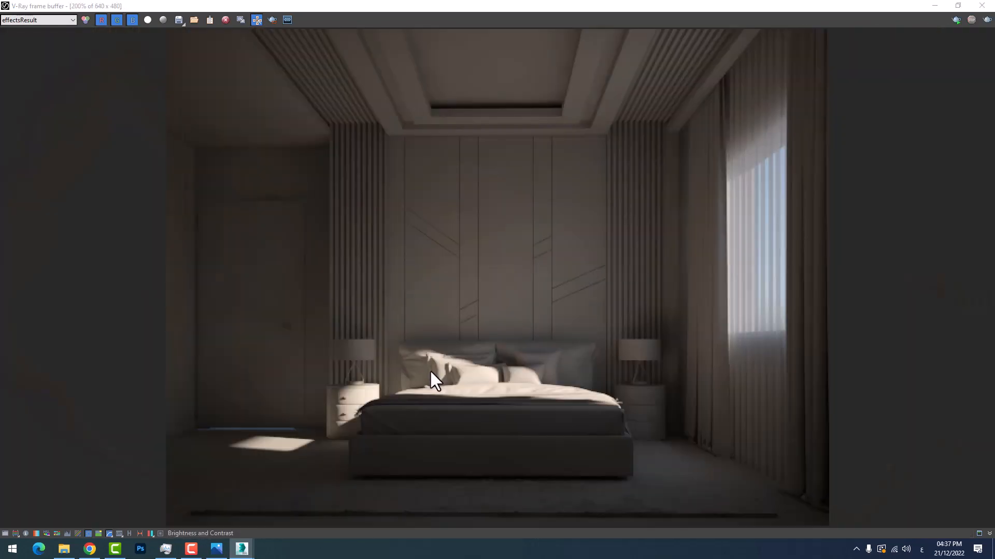
{"action": "left_click", "coordinate": [934, 4]}
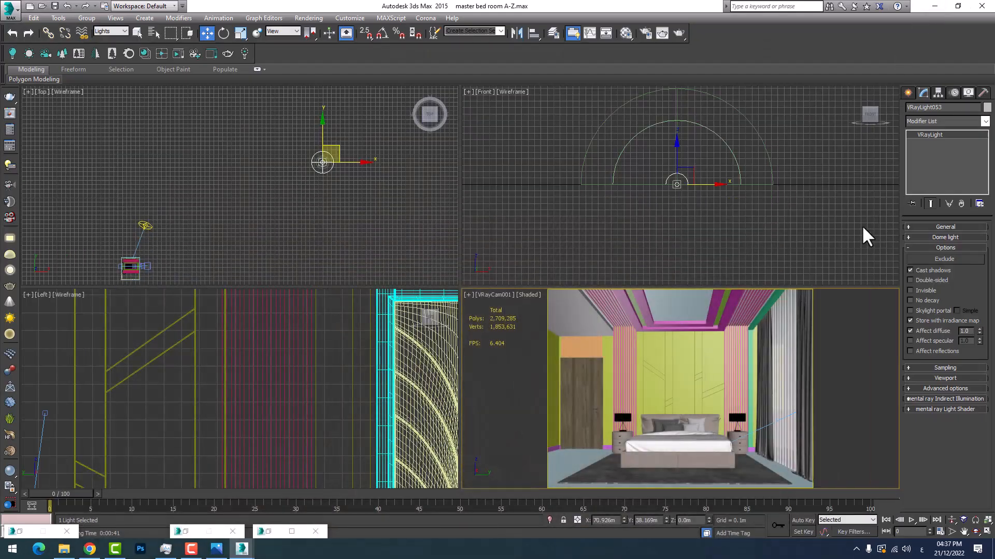
Set the dome light's multiplier to 5
{"action": "left_click", "coordinate": [935, 227]}
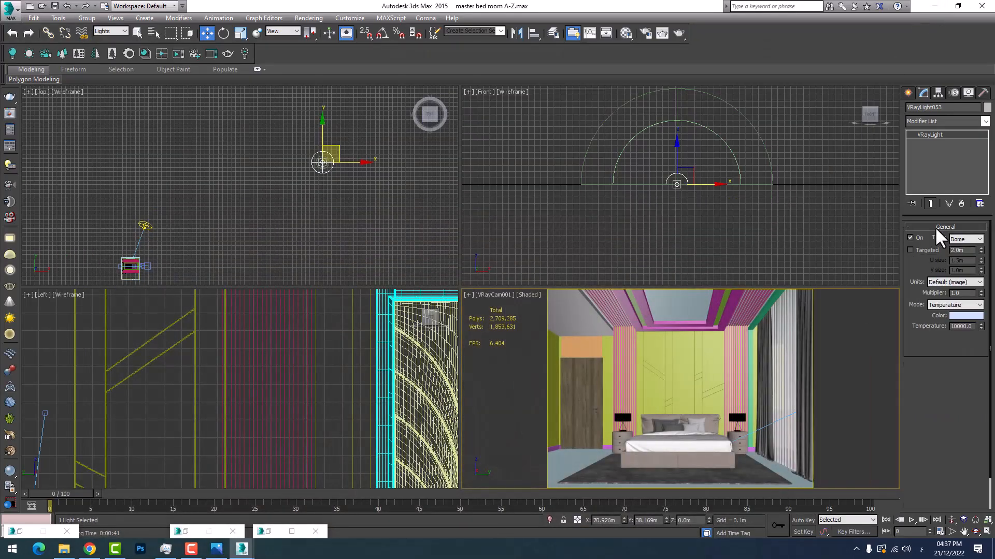
{"action": "double_click", "coordinate": [962, 293]}
{"action": "type", "text": "5"}
{"action": "key", "text": "Return"}
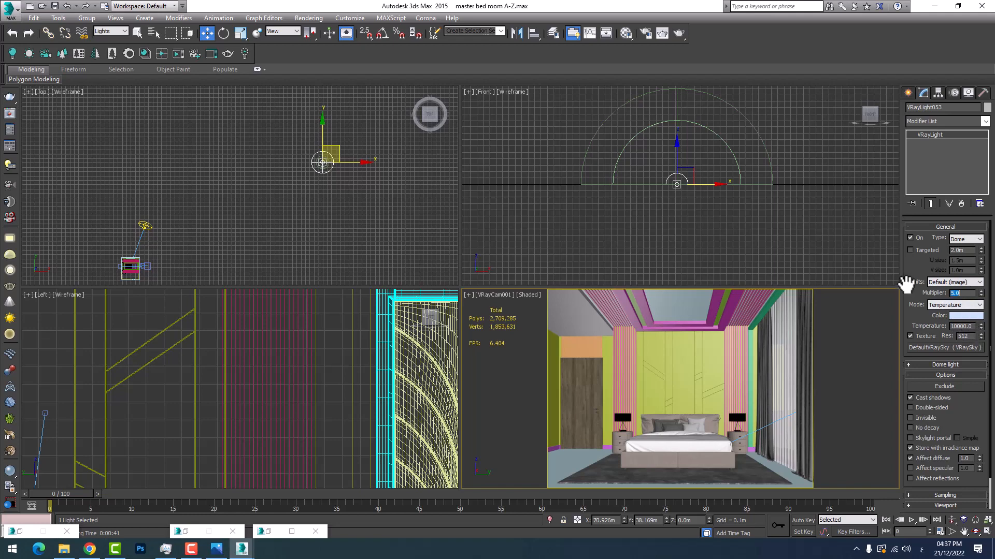
{"action": "right_click", "coordinate": [704, 426]}
{"action": "left_click", "coordinate": [601, 428]}
Exclude the object setara003 from both the illumination and shadow casting of the dome light
{"action": "left_click", "coordinate": [937, 376]}
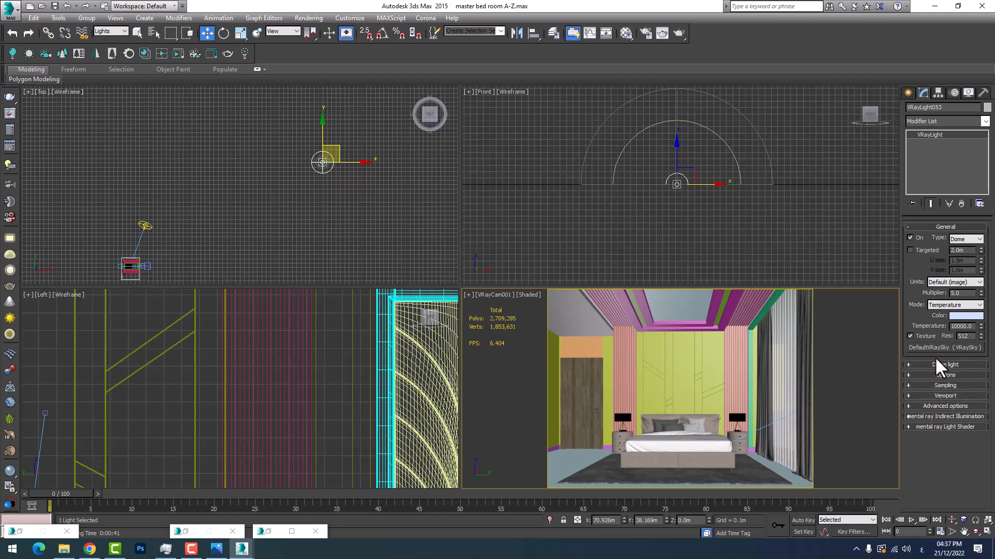
{"action": "left_click", "coordinate": [939, 366]}
{"action": "left_click", "coordinate": [939, 366]}
{"action": "left_click", "coordinate": [943, 374]}
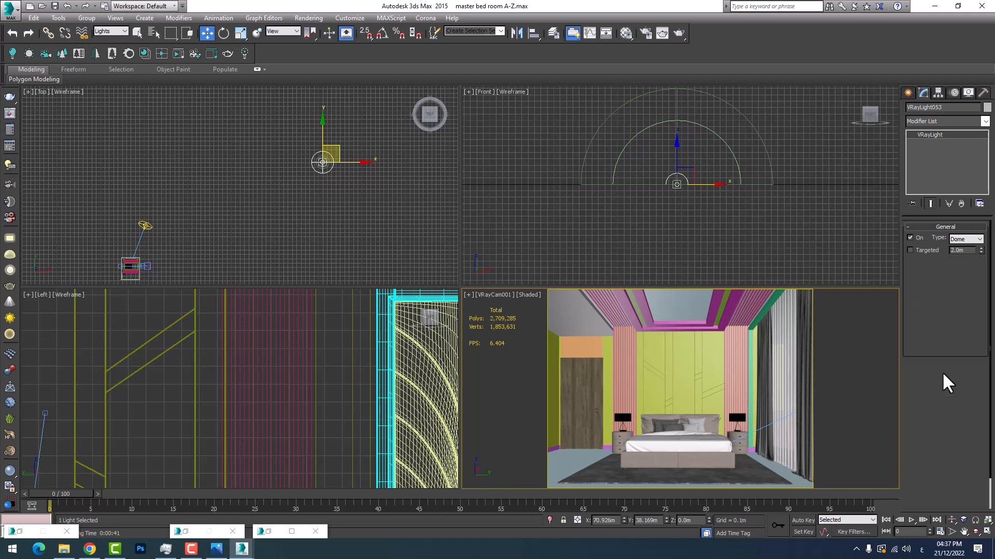
{"action": "left_click", "coordinate": [943, 388]}
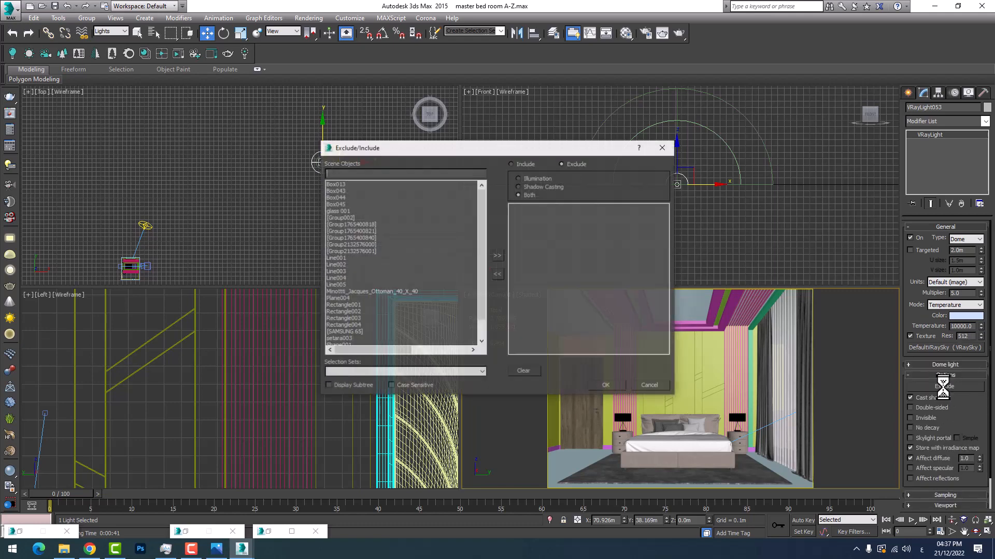
{"action": "scroll", "coordinate": [434, 296], "scroll_direction": "down", "scroll_amount": 2}
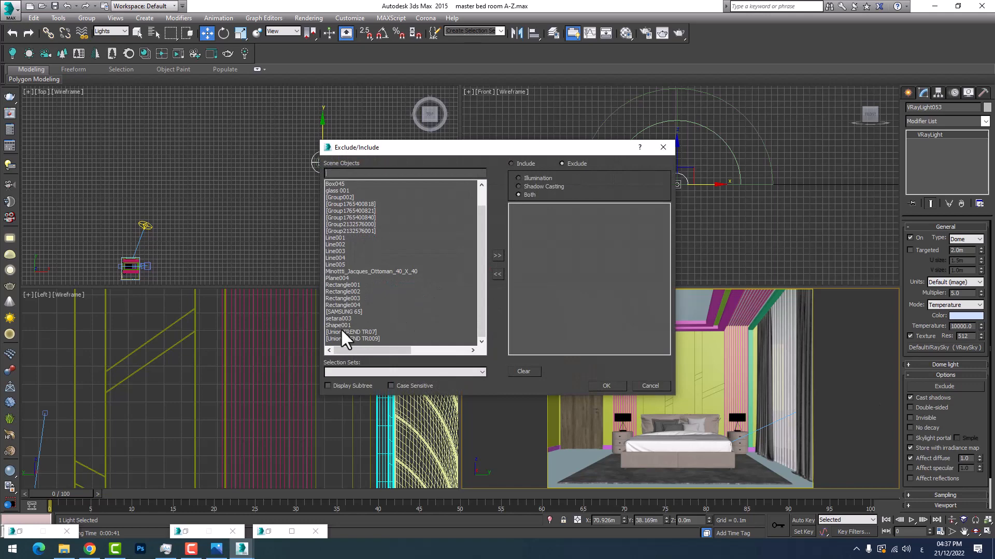
{"action": "double_click", "coordinate": [338, 318]}
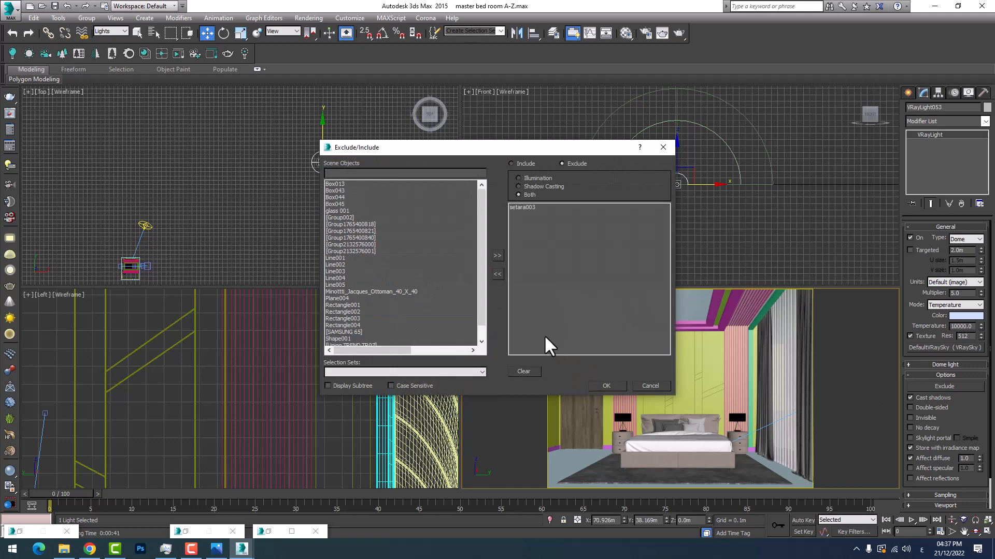
{"action": "left_click", "coordinate": [604, 386]}
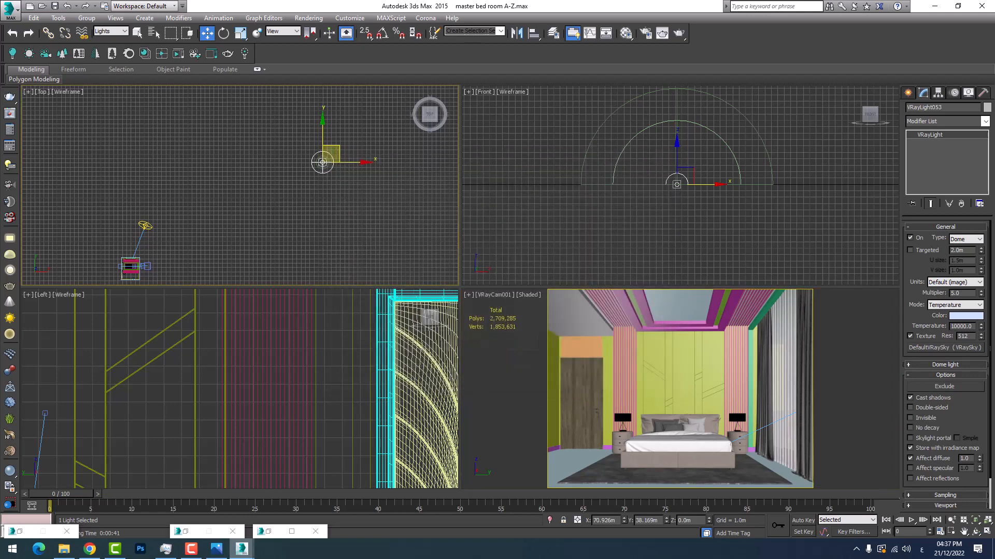
Re-render the bedroom camera view with the stronger dome light in the V-Ray frame buffer
{"action": "mouse_move", "coordinate": [243, 553]}
{"action": "left_click", "coordinate": [324, 500]}
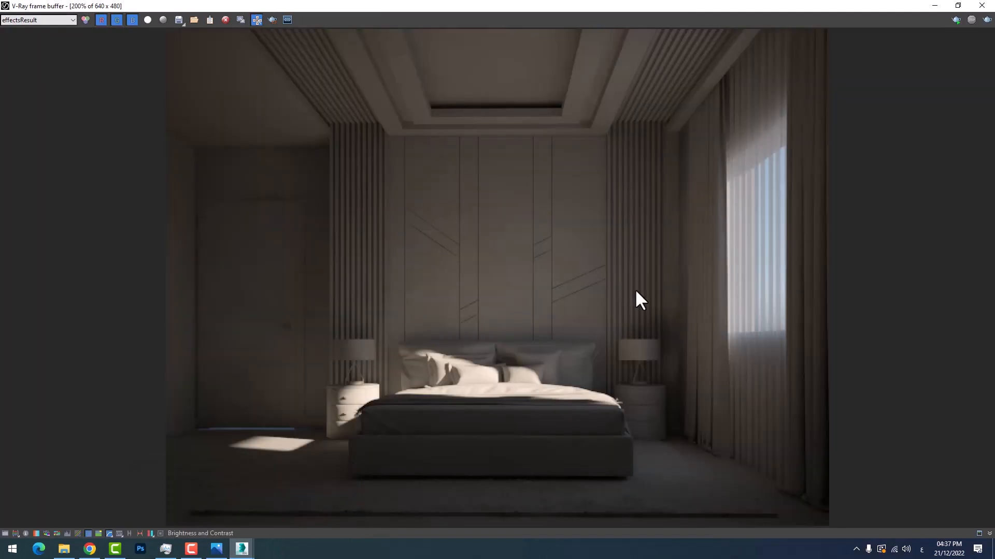
{"action": "left_click", "coordinate": [987, 20]}
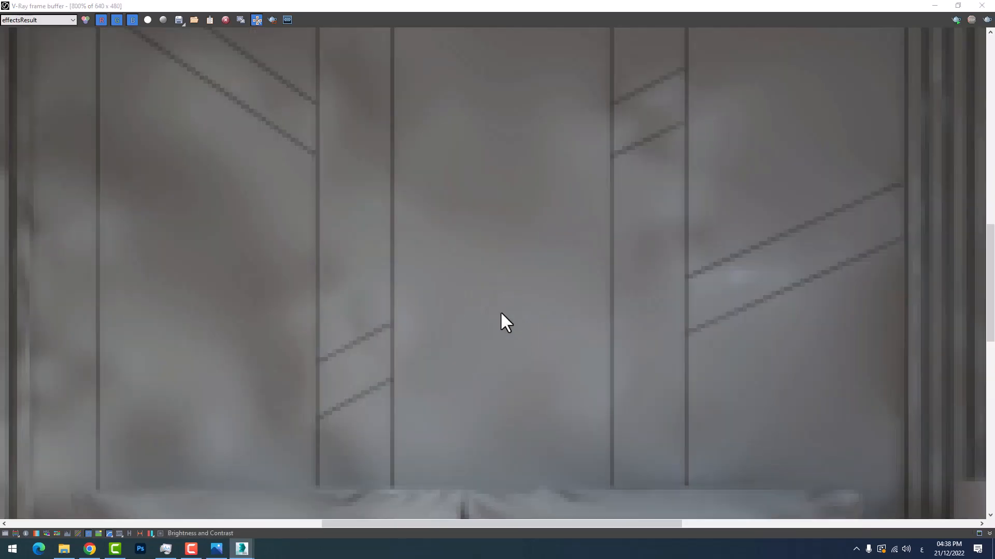
Inspect the headboard wall up close and toggle the clamped-color display to check the overexposed window area
{"action": "scroll", "coordinate": [495, 278], "scroll_direction": "up", "scroll_amount": 1}
{"action": "scroll", "coordinate": [496, 278], "scroll_direction": "down", "scroll_amount": 1}
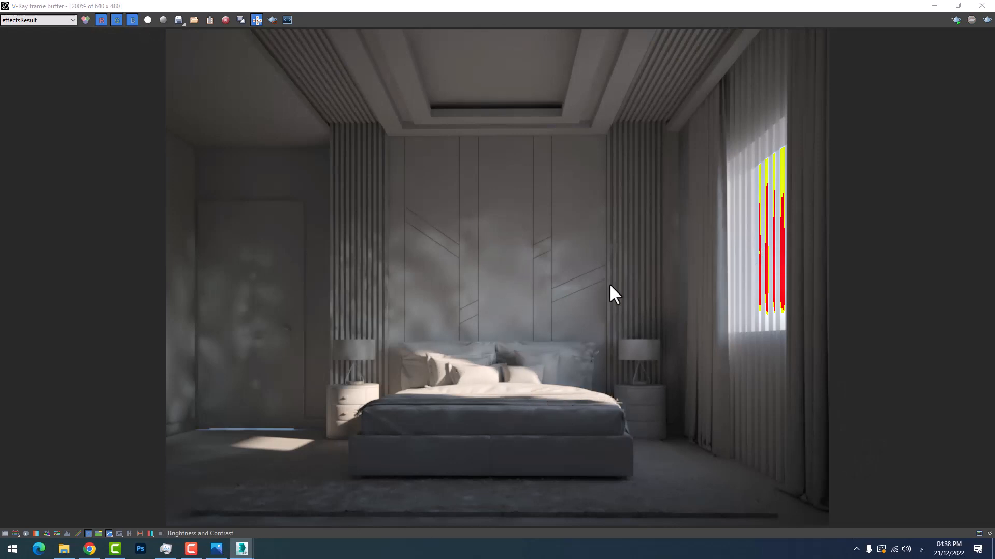
{"action": "left_click", "coordinate": [26, 534]}
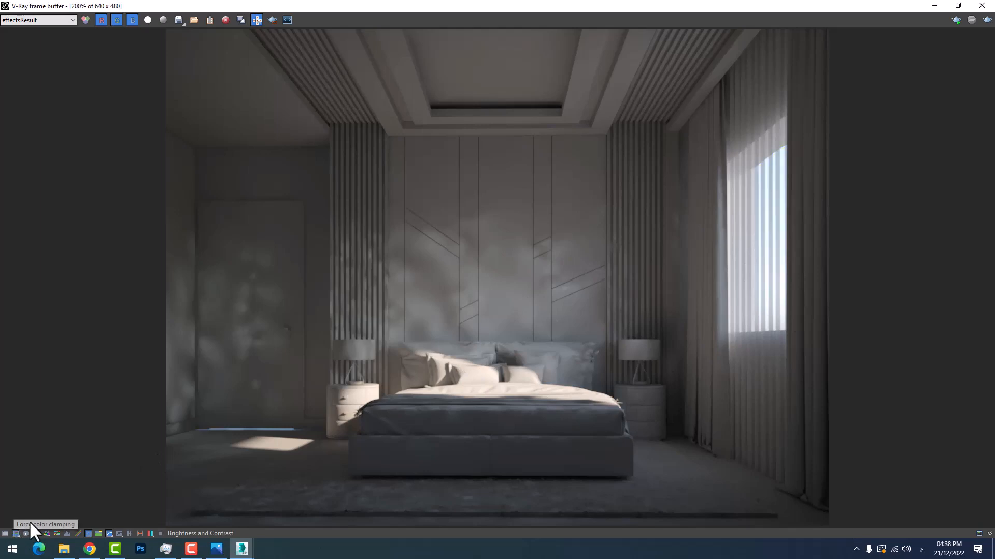
{"action": "left_click", "coordinate": [26, 533]}
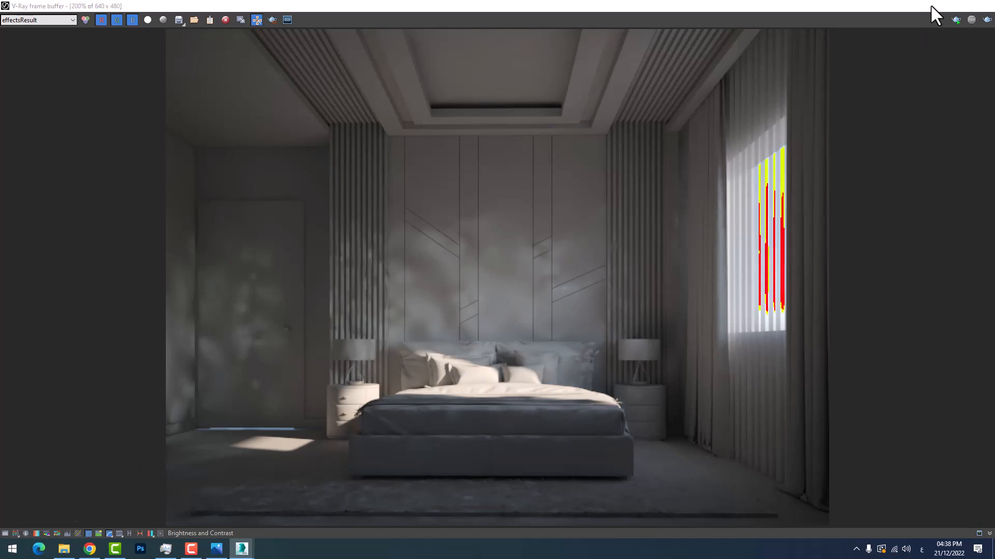
Set the burn value of the Reinhard color mapping to 0.01 in the render setup, and minimize the settings
{"action": "left_click", "coordinate": [935, 5]}
{"action": "left_click", "coordinate": [306, 19]}
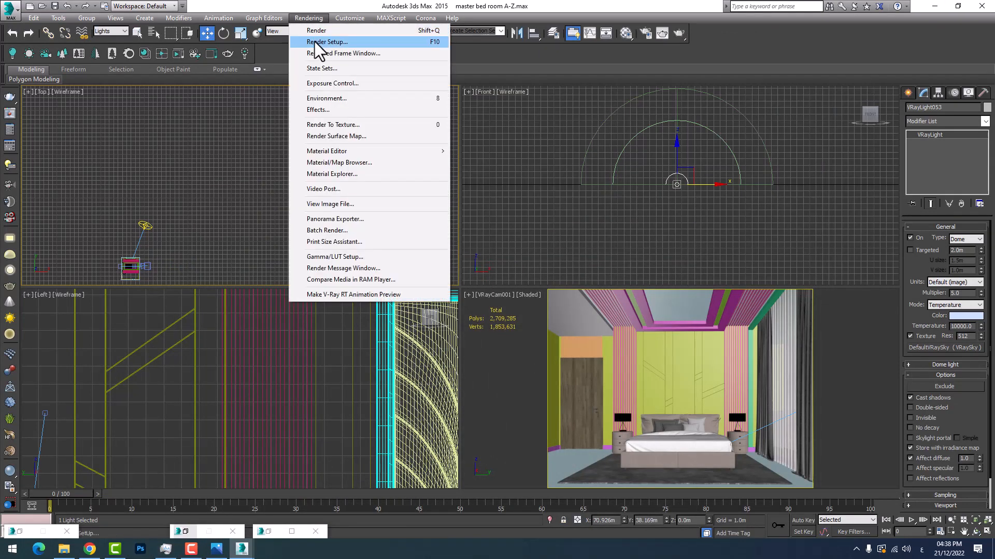
{"action": "left_click", "coordinate": [314, 41]}
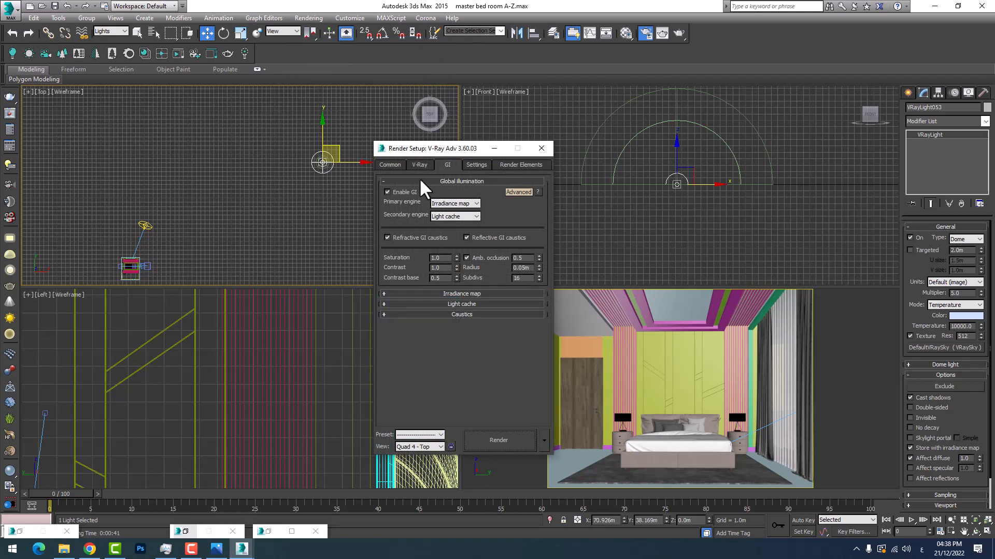
{"action": "left_click", "coordinate": [417, 164]}
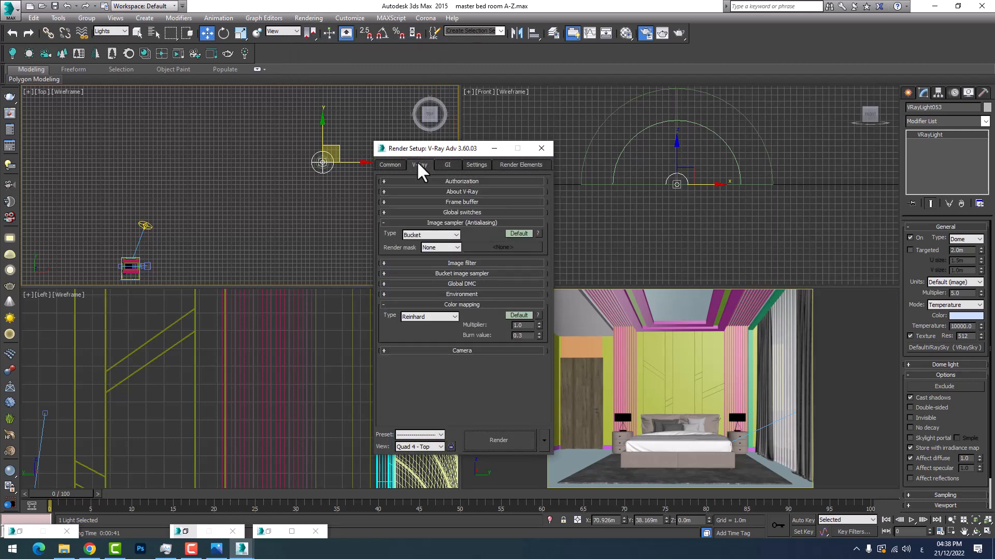
{"action": "double_click", "coordinate": [516, 336]}
{"action": "type", "text": ".0"}
{"action": "type", "text": "1"}
{"action": "key", "text": "Return"}
{"action": "left_click", "coordinate": [494, 149]}
Re-render the bedroom camera view with the new burn value, check the whole image, and minimize the frame buffer
{"action": "mouse_move", "coordinate": [243, 549]}
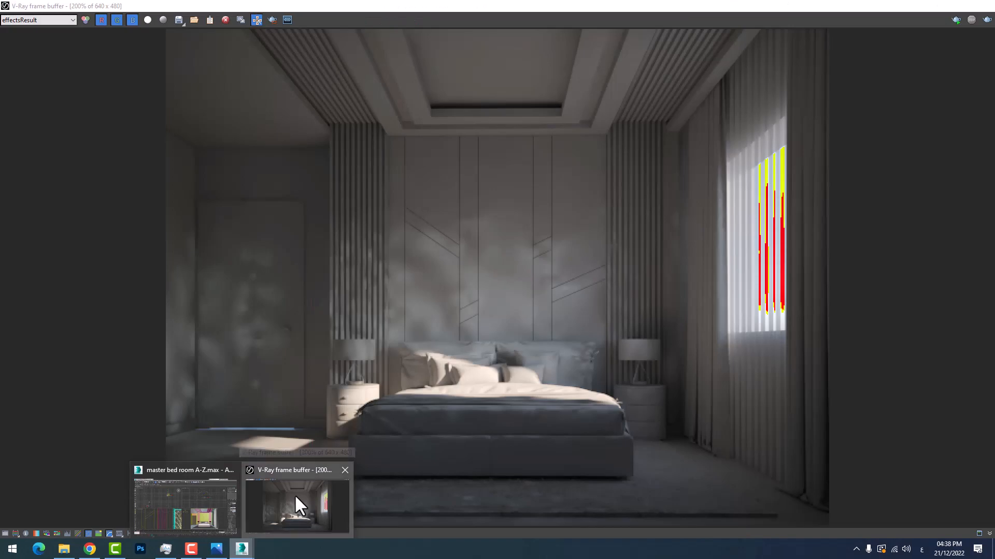
{"action": "left_click", "coordinate": [294, 494]}
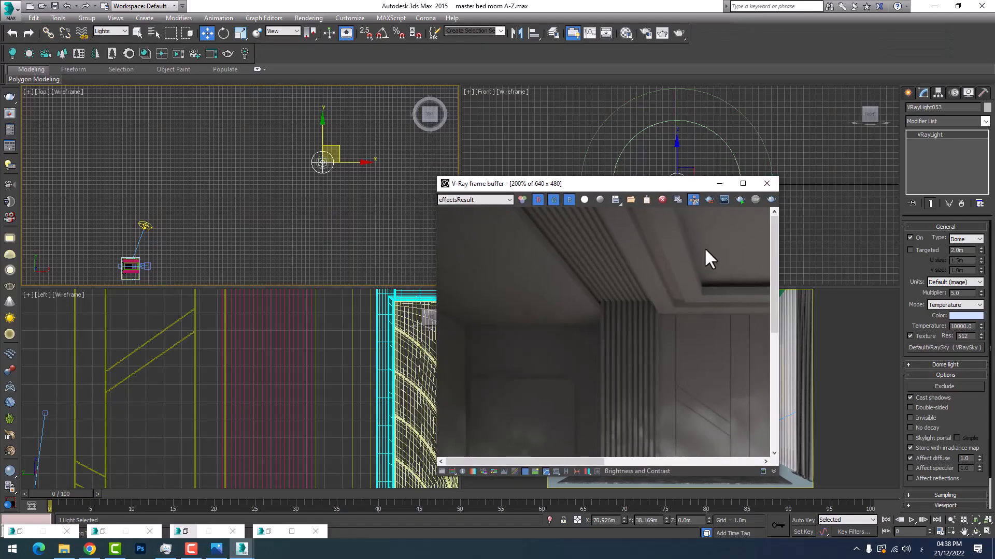
{"action": "left_click_drag", "start_coordinate": [601, 181], "coordinate": [333, 188]}
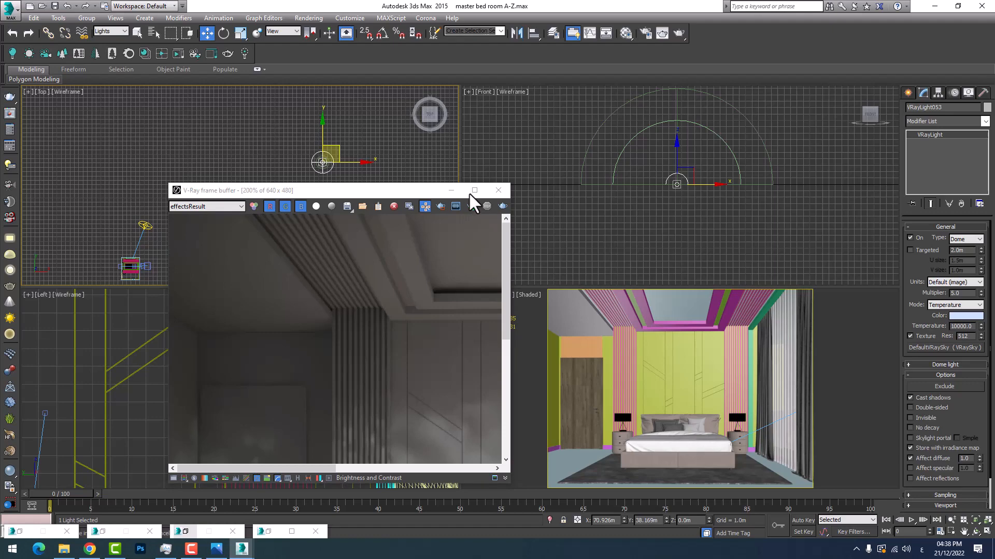
{"action": "left_click", "coordinate": [474, 190]}
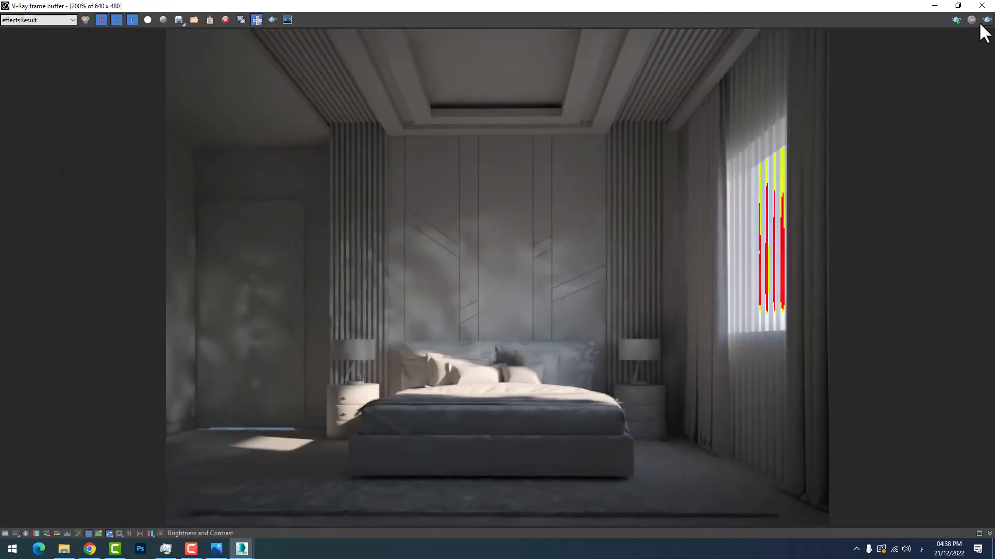
{"action": "left_click", "coordinate": [981, 23]}
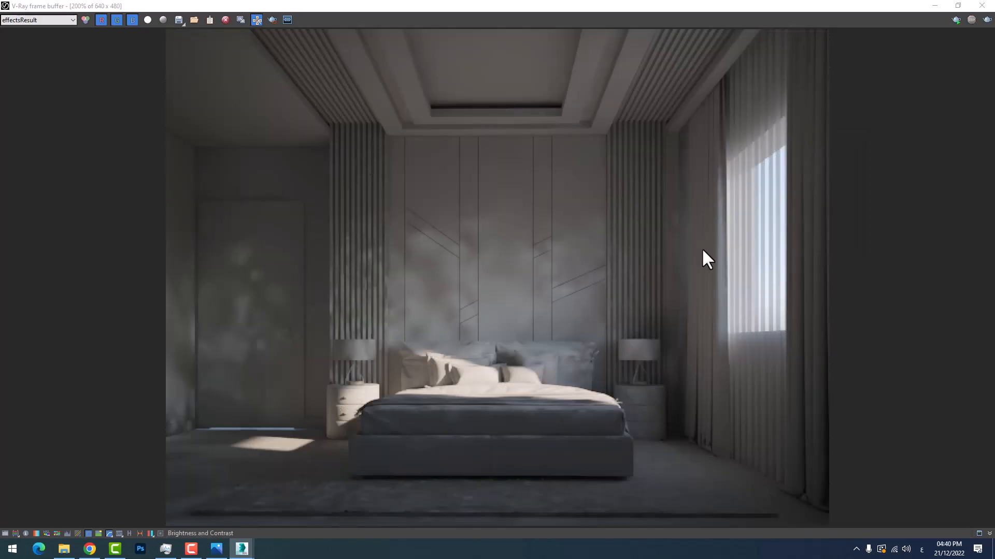
{"action": "double_click", "coordinate": [466, 5]}
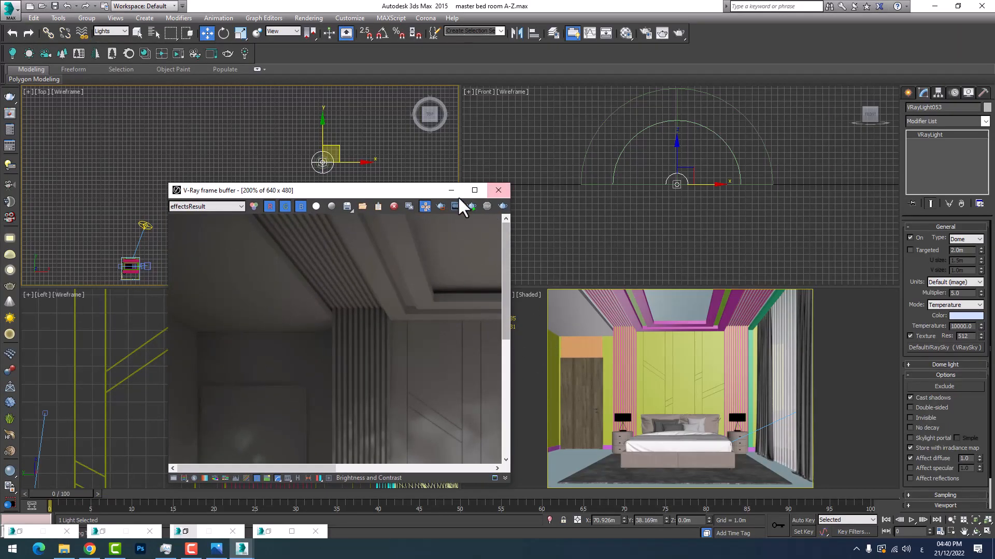
{"action": "left_click", "coordinate": [473, 190]}
{"action": "scroll", "coordinate": [749, 388], "scroll_direction": "down", "scroll_amount": 1}
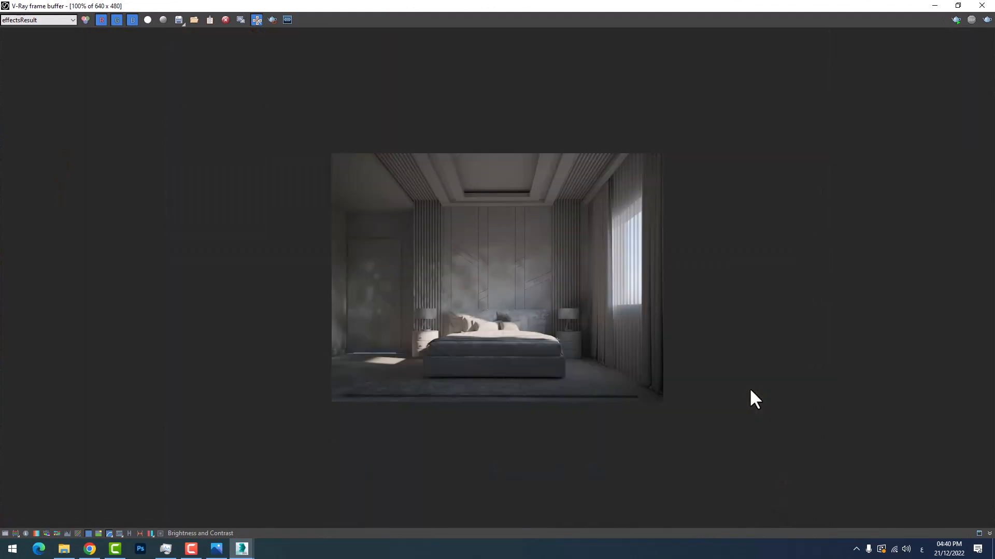
{"action": "scroll", "coordinate": [625, 360], "scroll_direction": "up", "scroll_amount": 1}
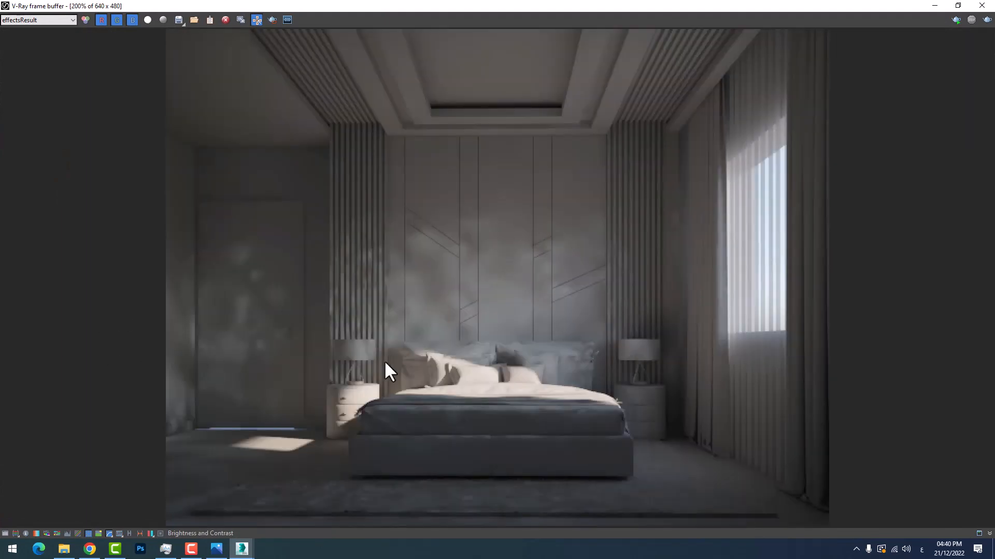
{"action": "left_click", "coordinate": [933, 5]}
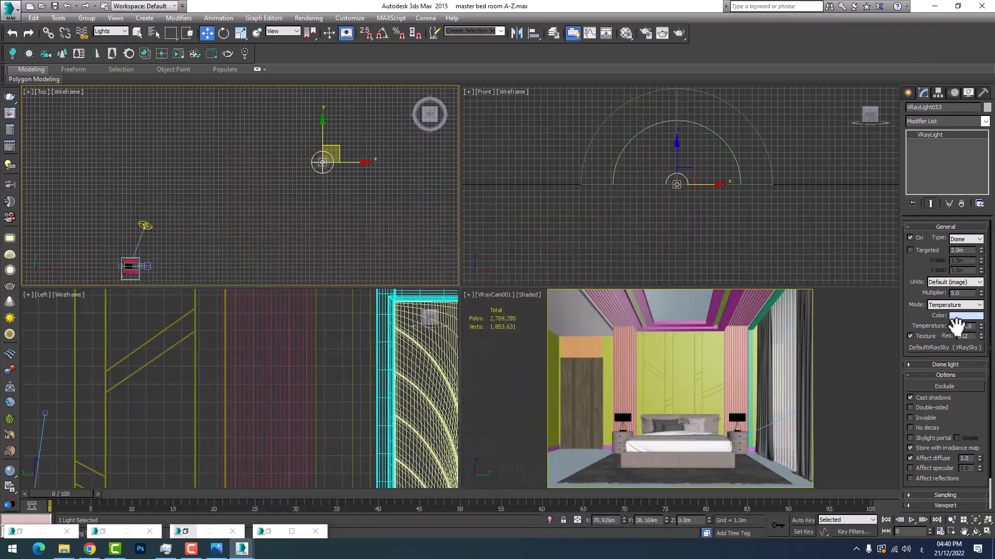
Turn off the dome light and re-render the bedroom view for a comparison image
{"action": "left_click", "coordinate": [910, 237]}
{"action": "mouse_move", "coordinate": [242, 548]}
{"action": "left_click", "coordinate": [288, 505]}
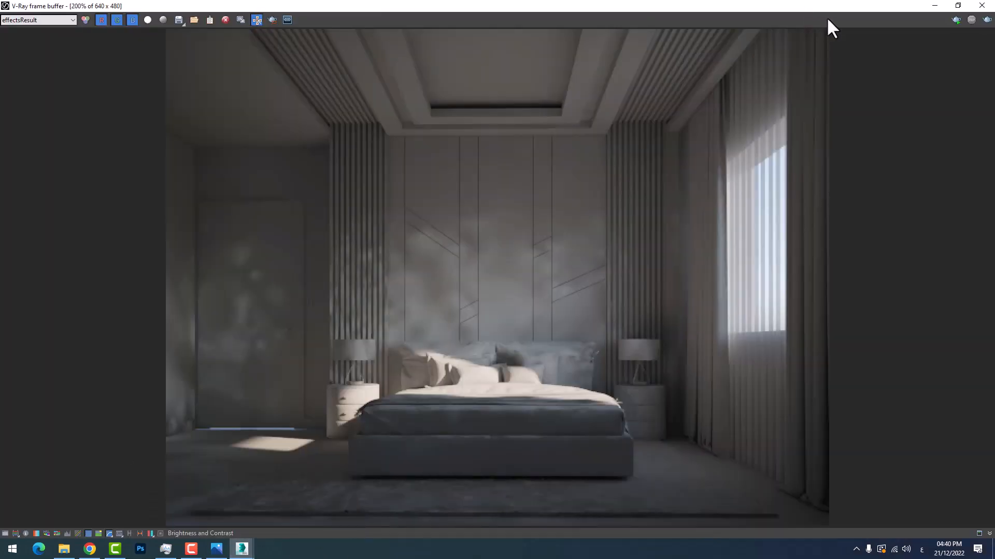
{"action": "left_click", "coordinate": [980, 20]}
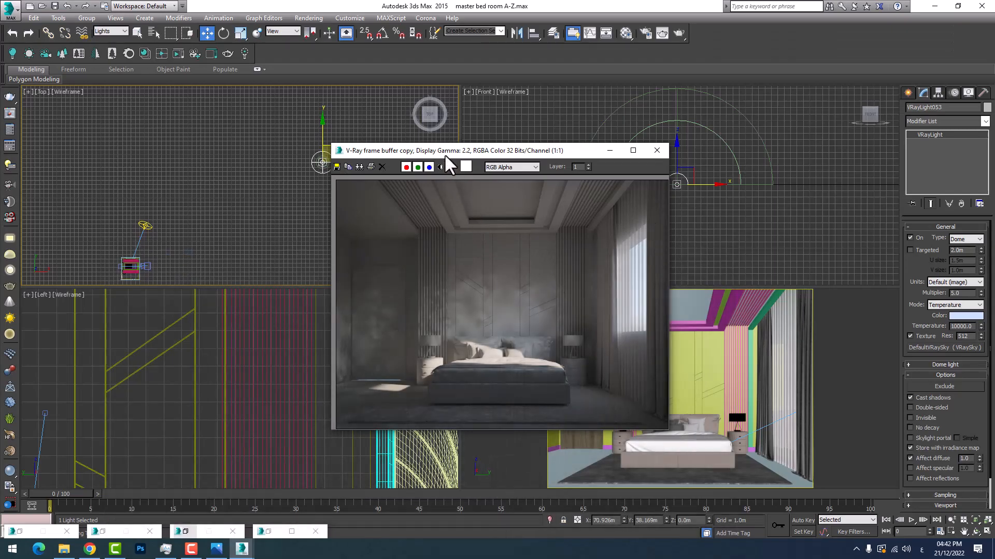
Arrange the two frame buffer copies side by side, the render without the dome light beside the one with it
{"action": "left_click_drag", "start_coordinate": [444, 154], "coordinate": [732, 193]}
{"action": "left_click_drag", "start_coordinate": [504, 148], "coordinate": [331, 179]}
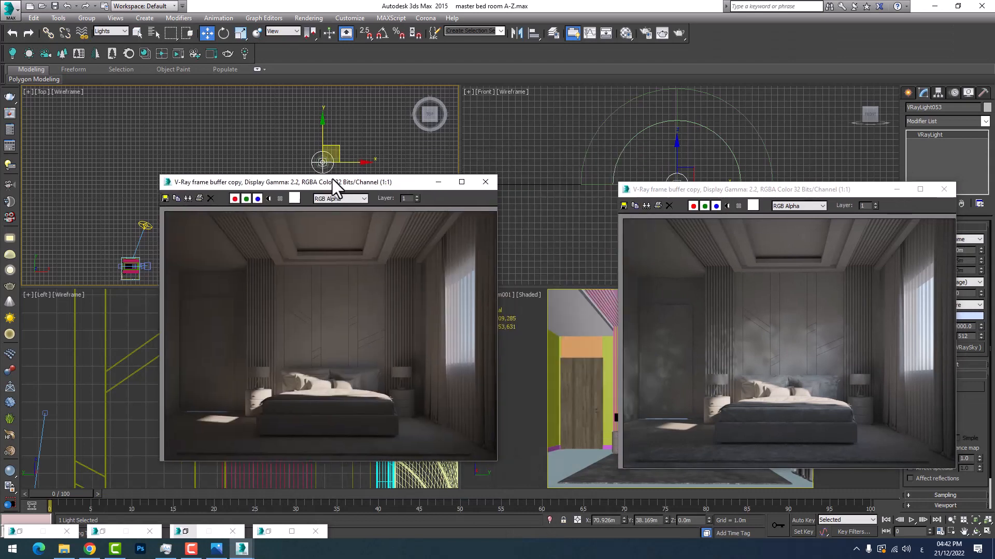
{"action": "left_click_drag", "start_coordinate": [722, 191], "coordinate": [598, 188]}
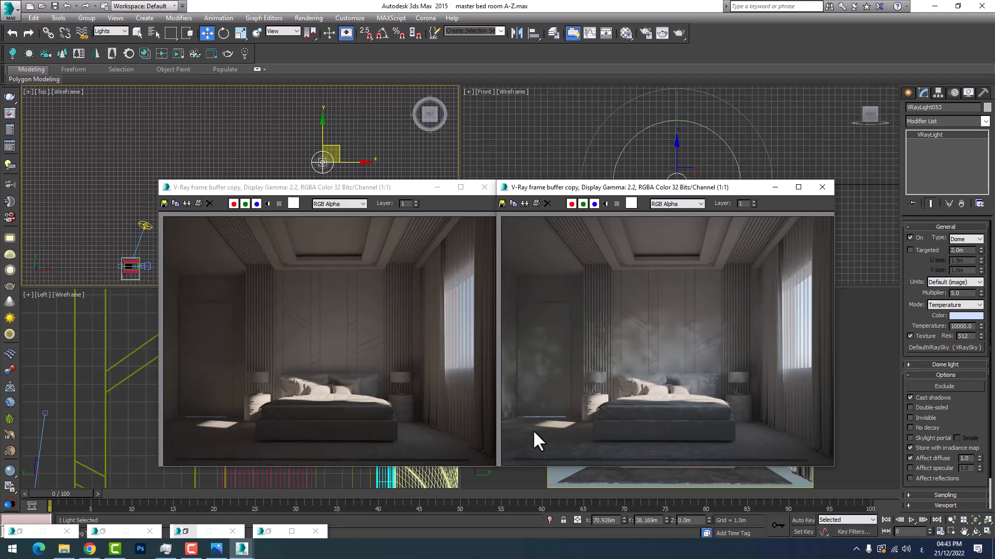
Examine the dome-lit render copy up close around the bedside lamps, headboard wall and door for light quality and blotches
{"action": "scroll", "coordinate": [744, 404], "scroll_direction": "up", "scroll_amount": 2}
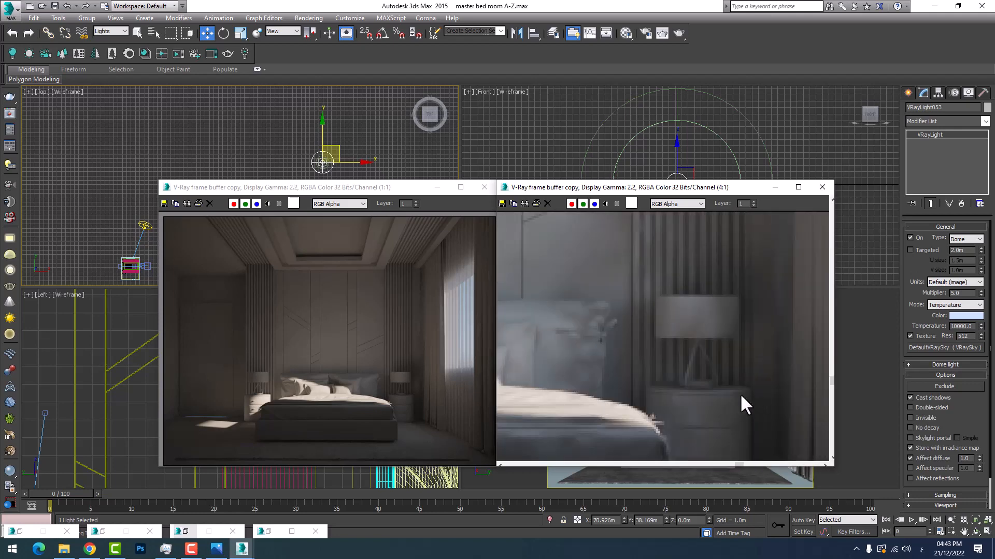
{"action": "scroll", "coordinate": [740, 393], "scroll_direction": "down", "scroll_amount": 1}
{"action": "middle_click_drag", "start_coordinate": [526, 350], "coordinate": [673, 367]}
{"action": "scroll", "coordinate": [671, 366], "scroll_direction": "down", "scroll_amount": 1}
{"action": "scroll", "coordinate": [654, 356], "scroll_direction": "up", "scroll_amount": 2}
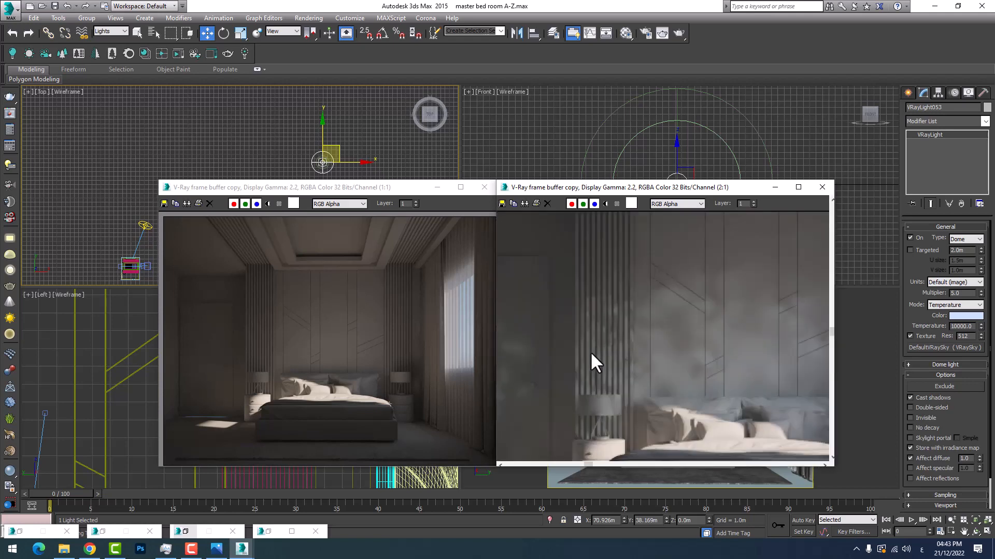
{"action": "scroll", "coordinate": [592, 362], "scroll_direction": "down", "scroll_amount": 2}
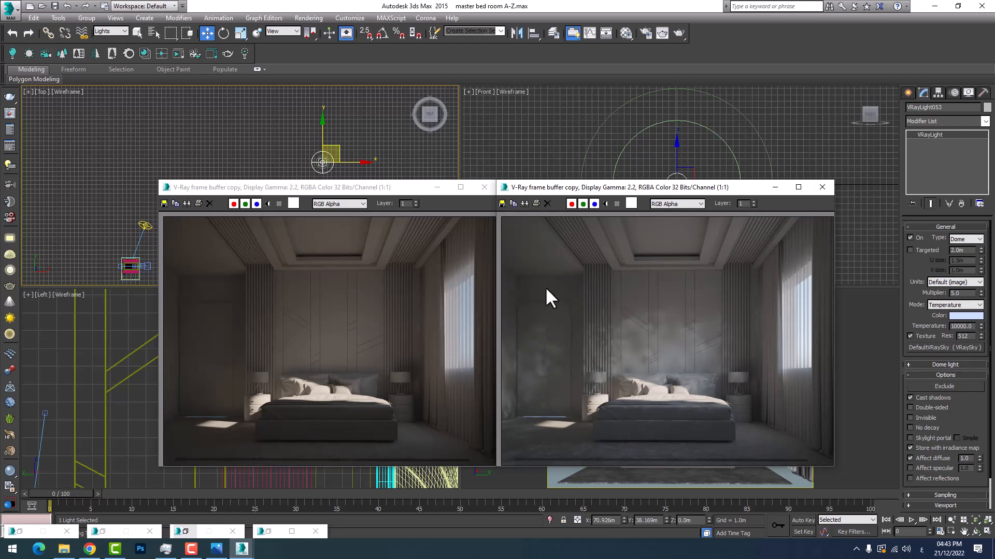
{"action": "scroll", "coordinate": [539, 337], "scroll_direction": "up", "scroll_amount": 2}
{"action": "scroll", "coordinate": [537, 377], "scroll_direction": "down", "scroll_amount": 2}
Set the dome light's sampling subdivs to 128 and minimize both render copies
{"action": "scroll", "coordinate": [968, 422], "scroll_direction": "down", "scroll_amount": 2}
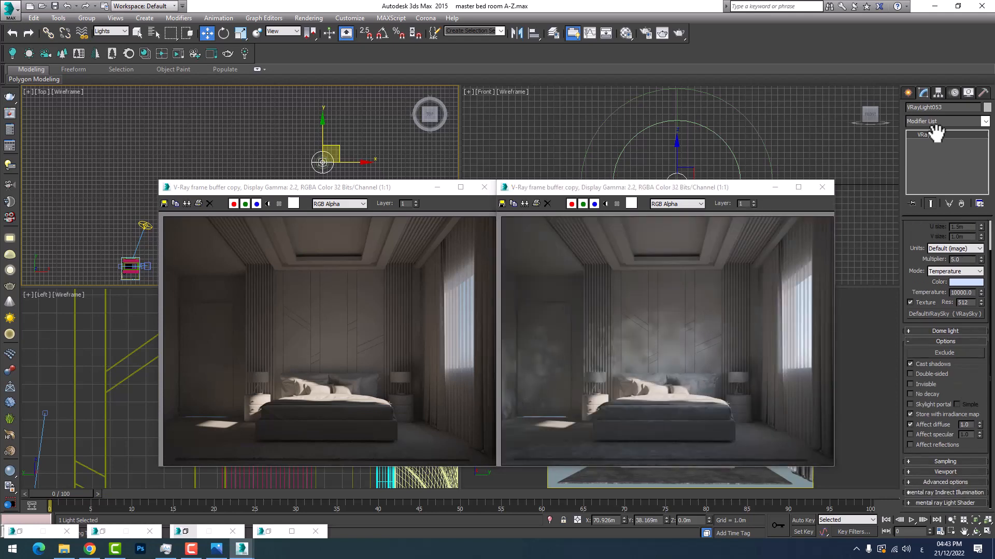
{"action": "left_click", "coordinate": [945, 341]}
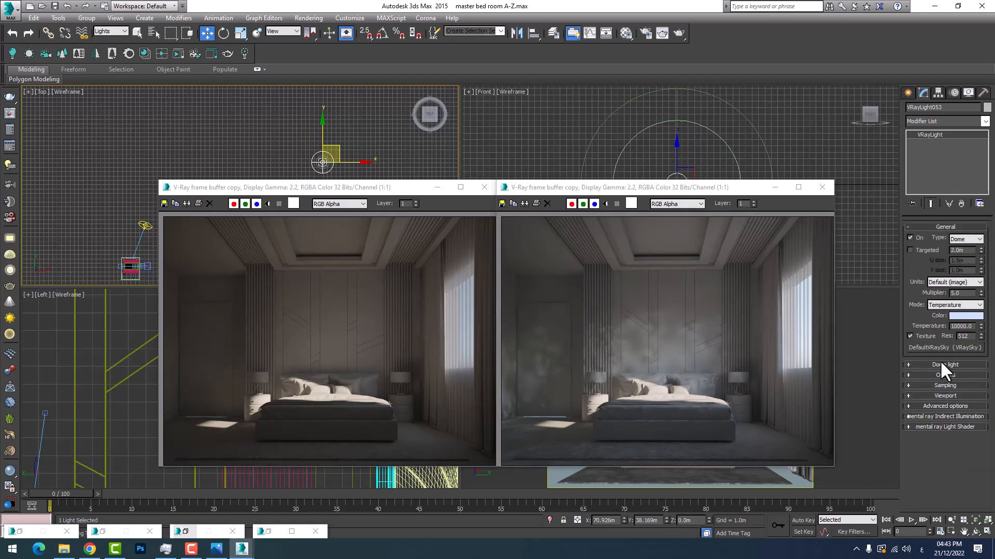
{"action": "left_click", "coordinate": [943, 385]}
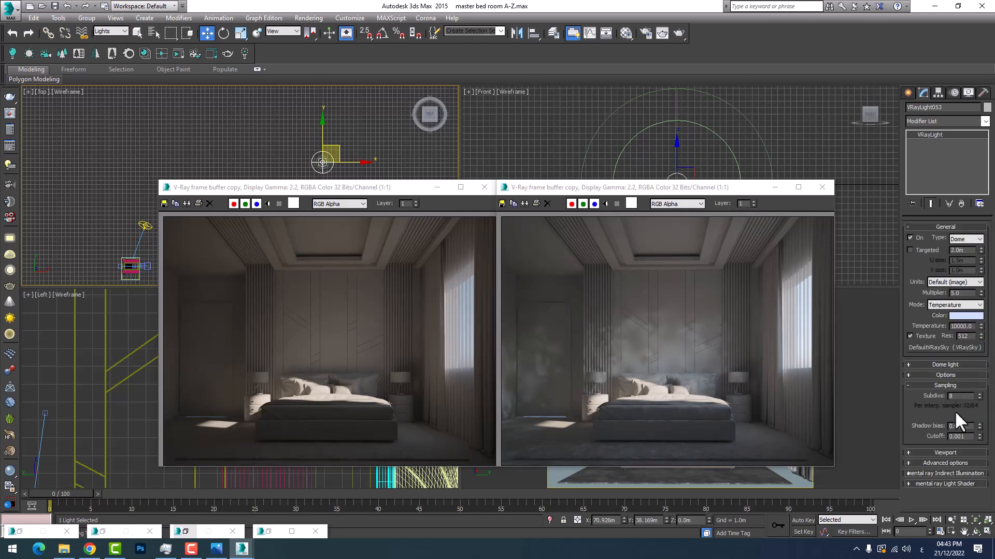
{"action": "double_click", "coordinate": [953, 396]}
{"action": "type", "text": "128"}
{"action": "key", "text": "Return"}
{"action": "left_click", "coordinate": [775, 187]}
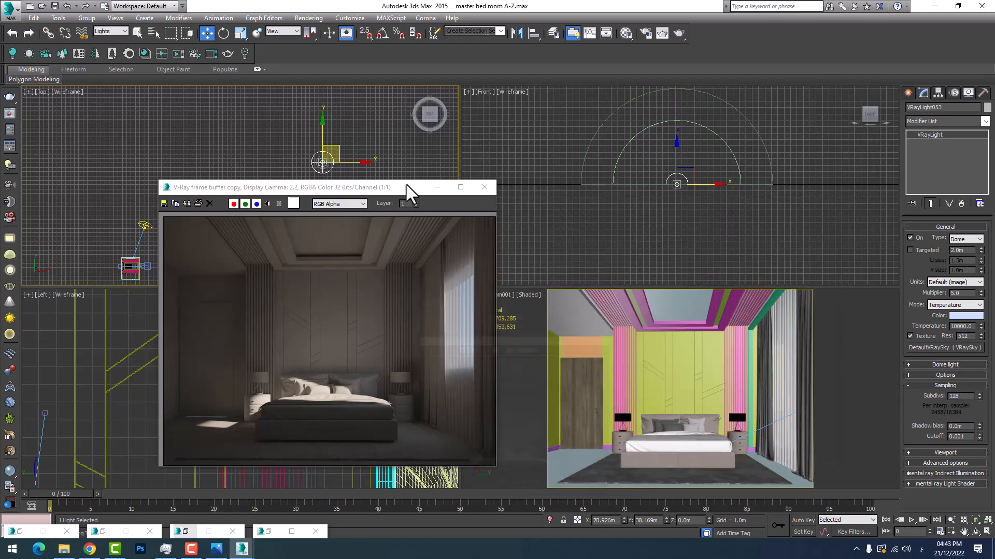
{"action": "left_click", "coordinate": [437, 187]}
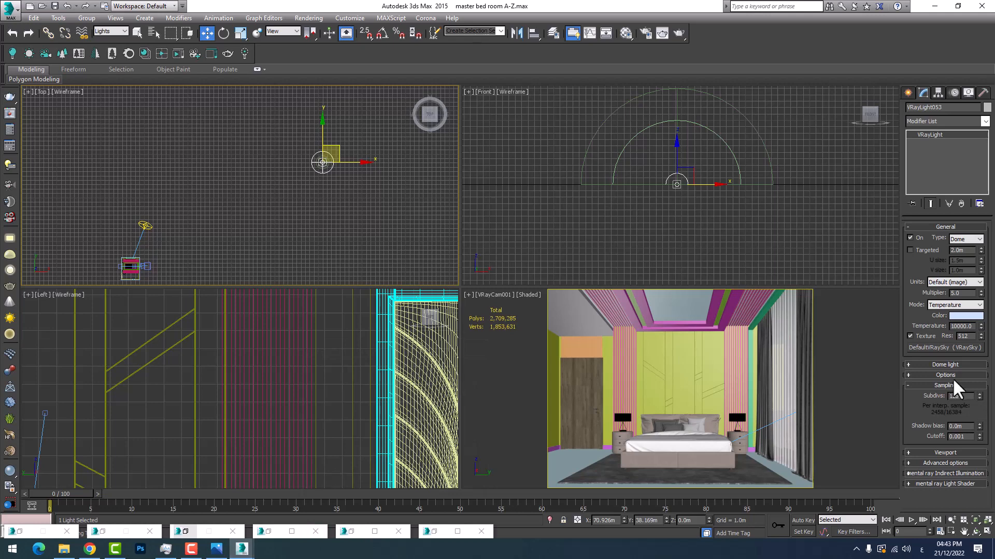
{"action": "double_click", "coordinate": [961, 396]}
Make the bedroom camera view active and re-render it in the V-Ray frame buffer with the higher light subdivs
{"action": "right_click", "coordinate": [543, 381]}
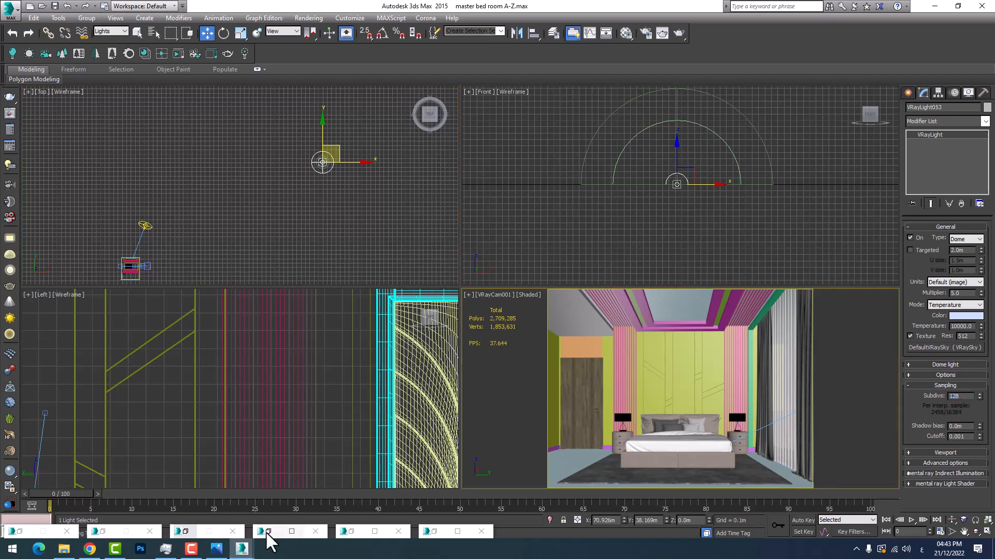
{"action": "mouse_move", "coordinate": [242, 547]}
{"action": "left_click", "coordinate": [280, 505]}
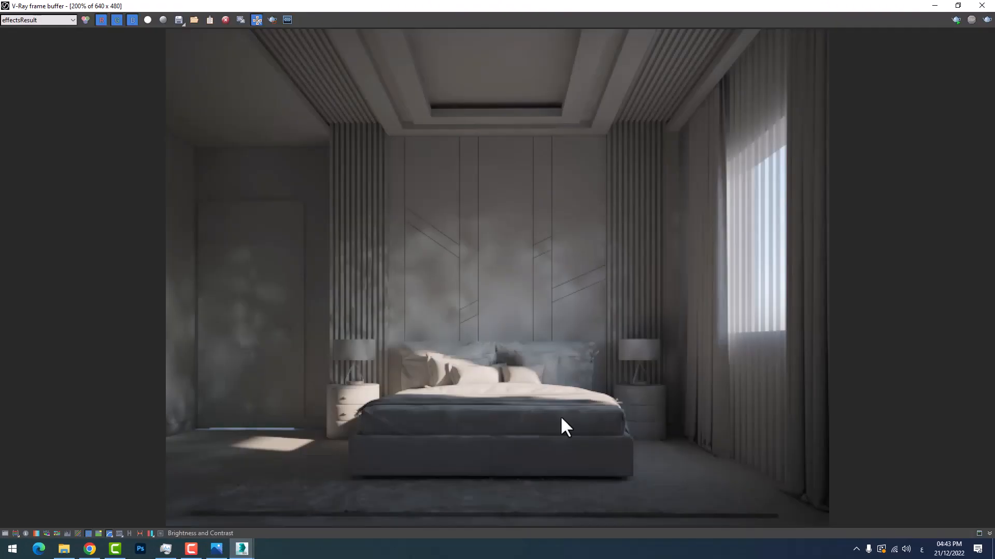
{"action": "left_click", "coordinate": [987, 20]}
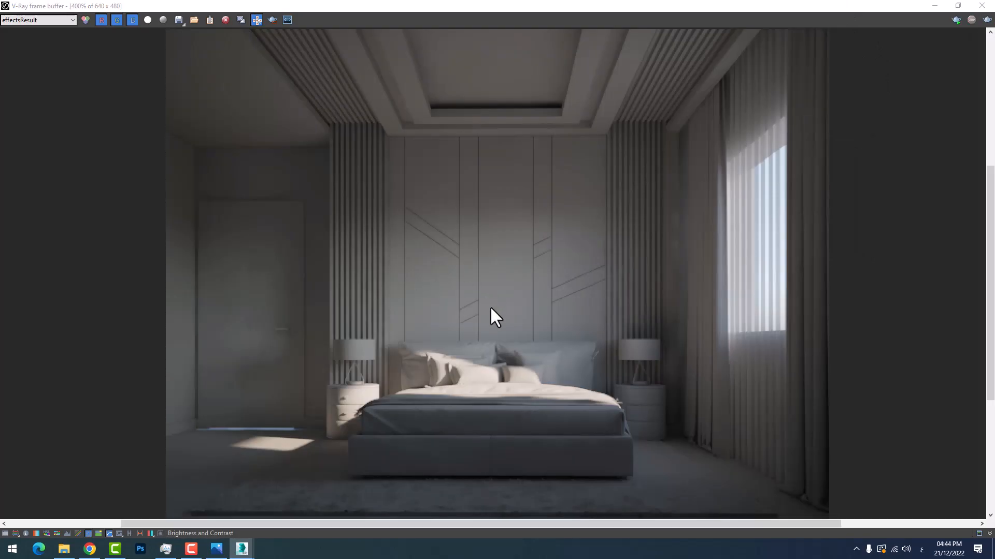
Compare the new render's wall and door shading with the earlier dome-lit render copy
{"action": "scroll", "coordinate": [489, 311], "scroll_direction": "up", "scroll_amount": 2}
{"action": "scroll", "coordinate": [510, 369], "scroll_direction": "down", "scroll_amount": 2}
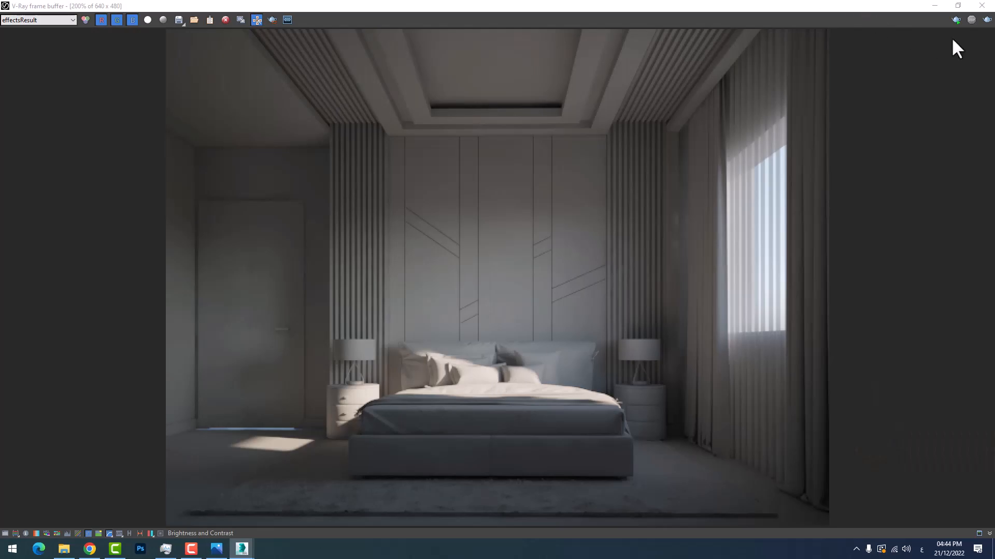
{"action": "left_click", "coordinate": [957, 6]}
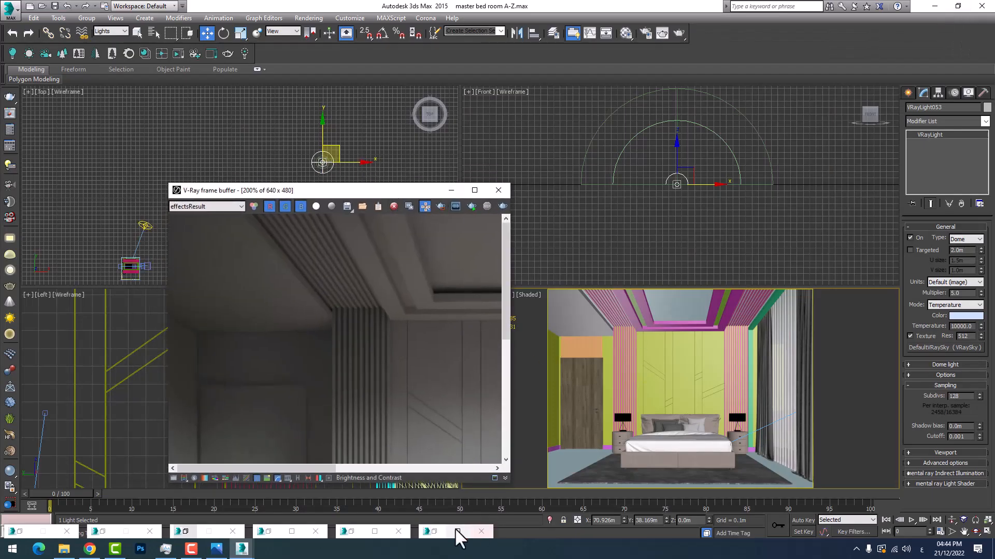
{"action": "left_click", "coordinate": [433, 531]}
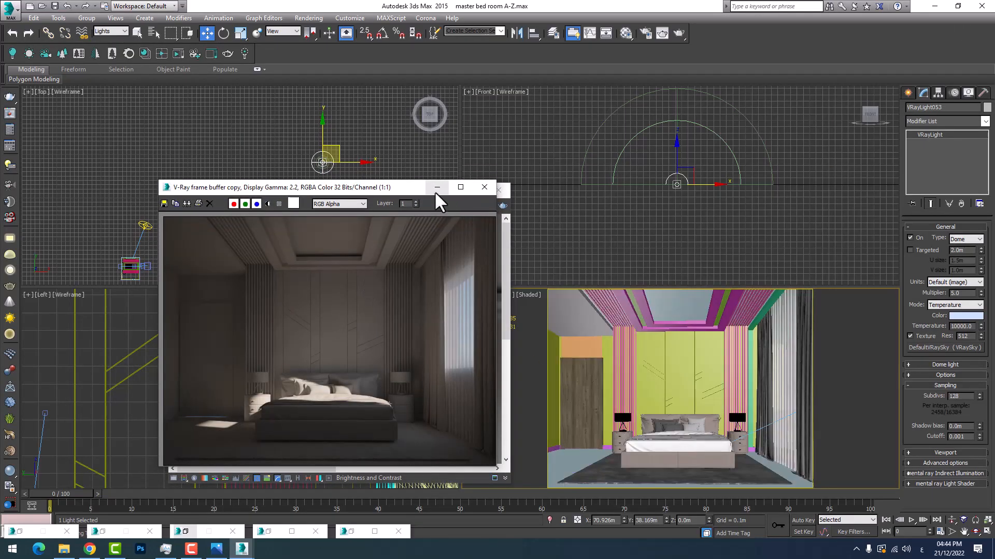
{"action": "left_click", "coordinate": [435, 189]}
{"action": "left_click", "coordinate": [356, 532]}
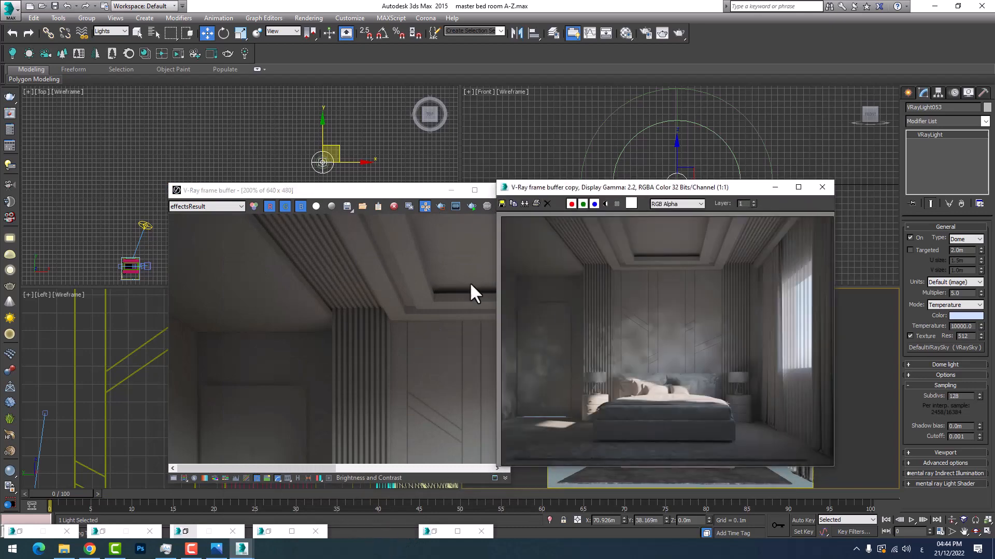
{"action": "left_click", "coordinate": [394, 344]}
{"action": "scroll", "coordinate": [354, 350], "scroll_direction": "down", "scroll_amount": 4}
{"action": "scroll", "coordinate": [348, 358], "scroll_direction": "up", "scroll_amount": 4}
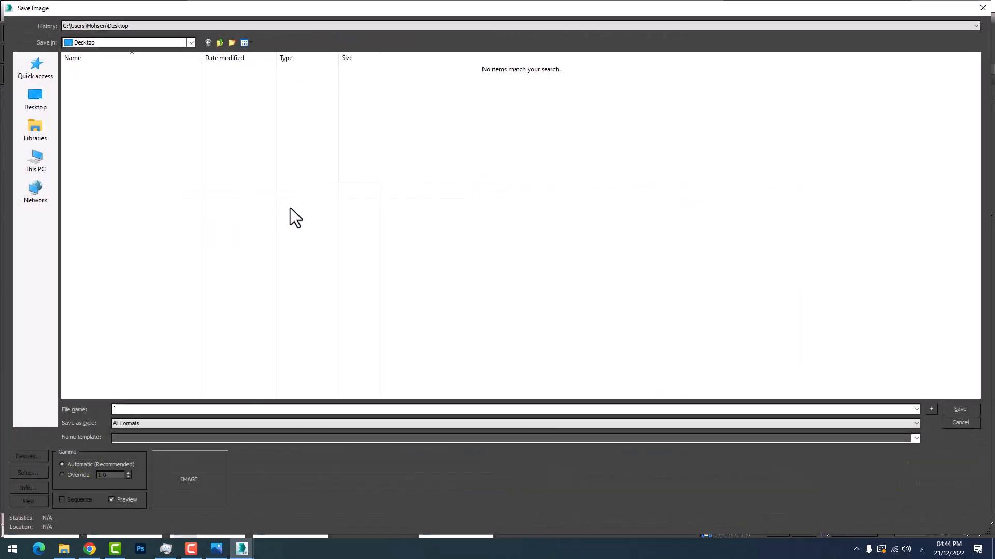
Duplicate the new render as a frame buffer copy and place it beside the earlier copy for comparison
{"action": "left_click", "coordinate": [970, 423]}
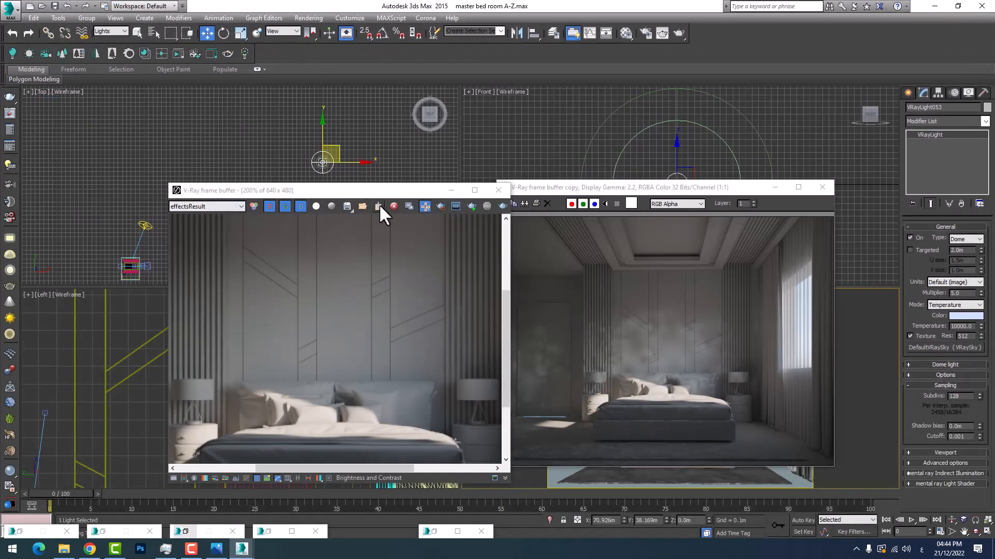
{"action": "left_click", "coordinate": [411, 206]}
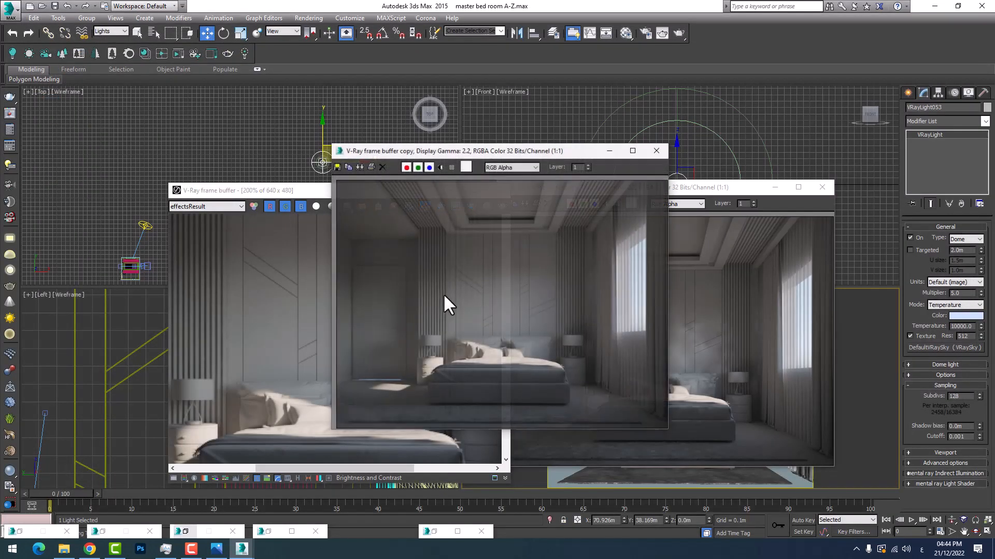
{"action": "left_click", "coordinate": [276, 191]}
{"action": "left_click", "coordinate": [449, 188]}
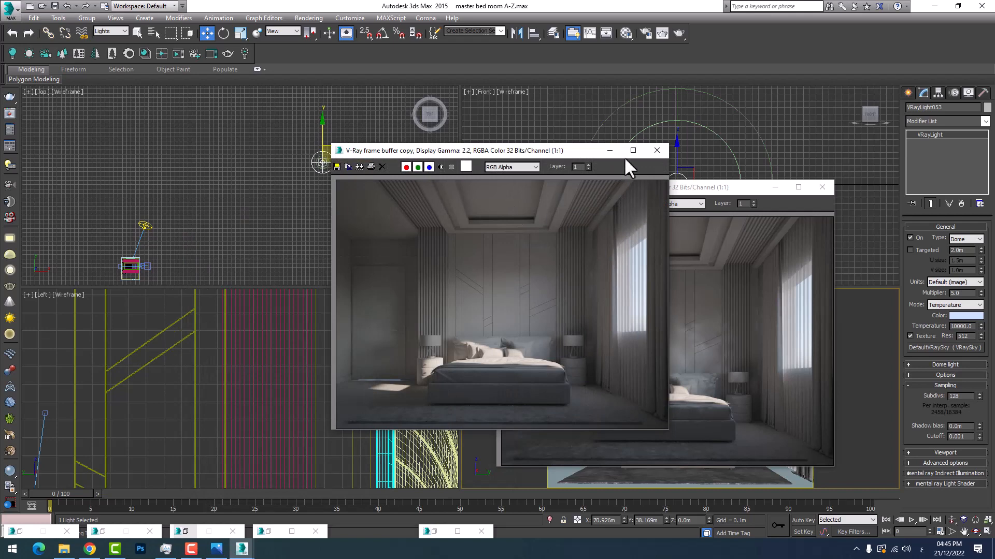
{"action": "left_click", "coordinate": [723, 266]}
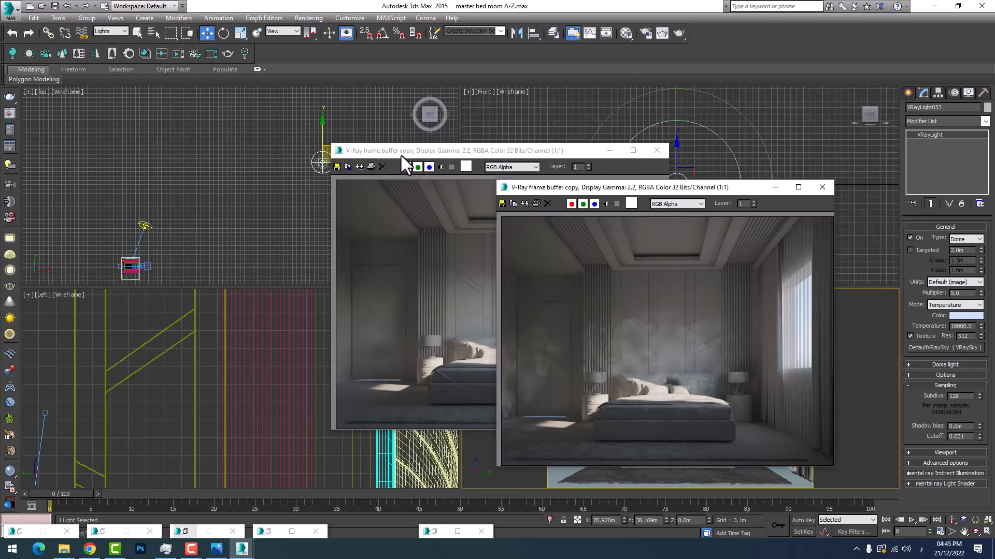
{"action": "left_click_drag", "start_coordinate": [389, 155], "coordinate": [208, 189]}
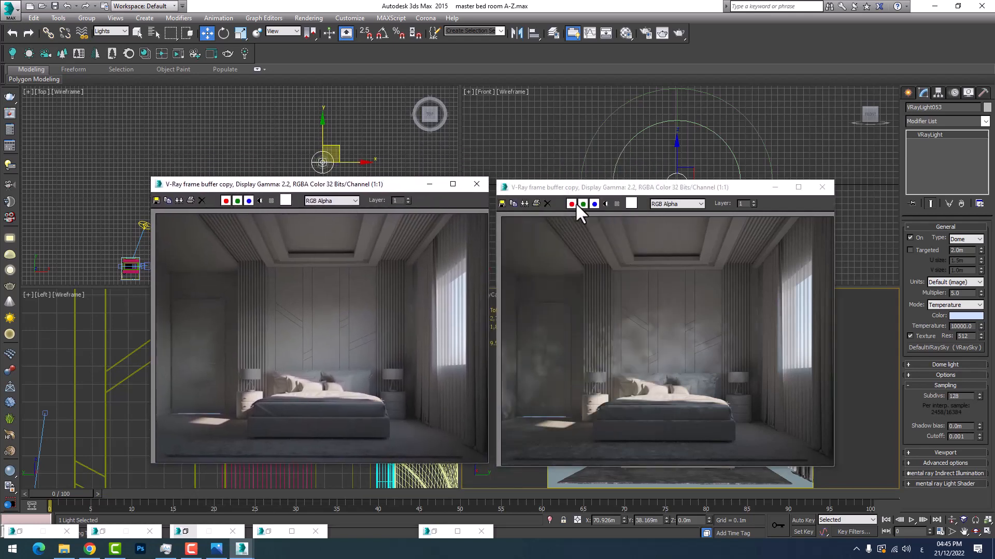
{"action": "left_click_drag", "start_coordinate": [549, 188], "coordinate": [539, 185]}
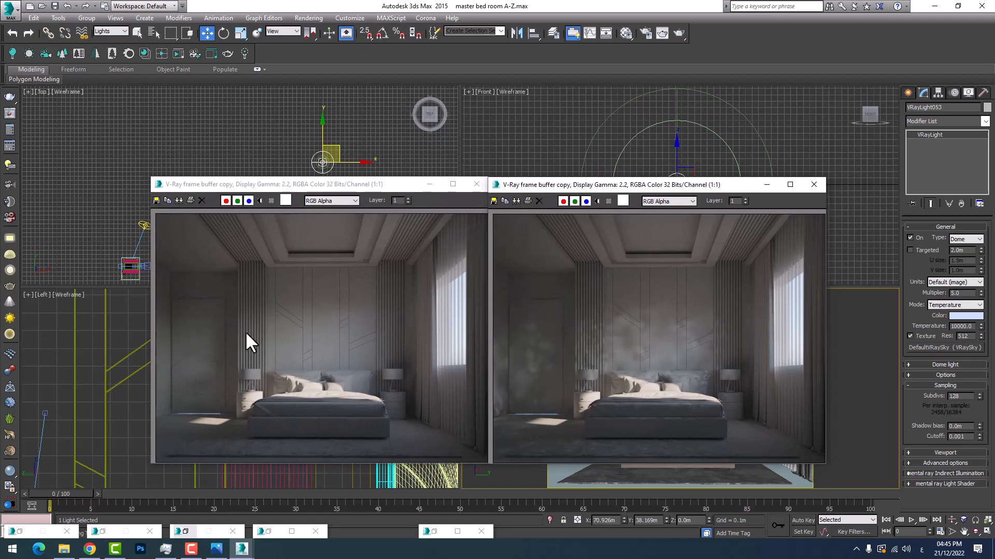
Compare the headboard wall and bedside lamps in both render copies up close for blotches and shadow quality
{"action": "scroll", "coordinate": [358, 308], "scroll_direction": "up", "scroll_amount": 3}
{"action": "scroll", "coordinate": [291, 366], "scroll_direction": "down", "scroll_amount": 3}
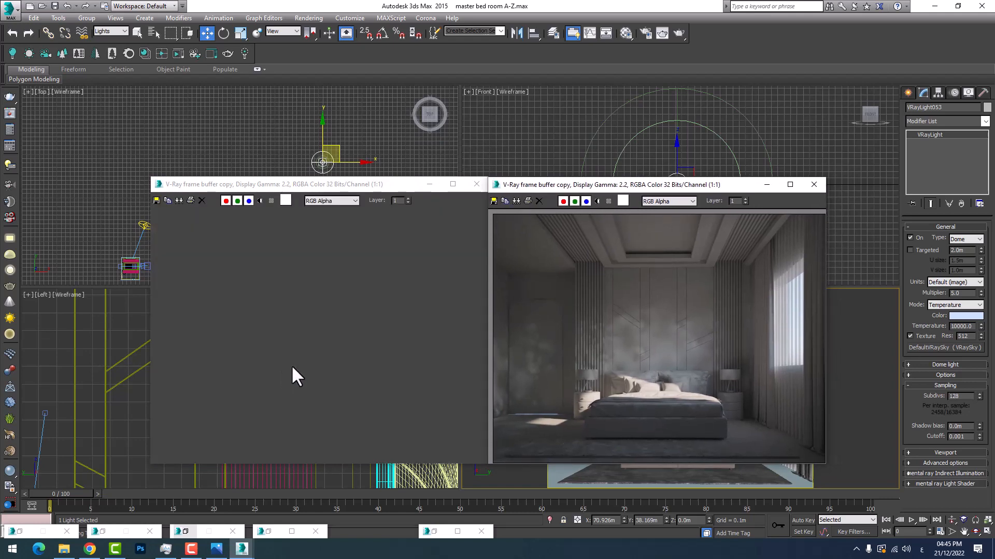
{"action": "scroll", "coordinate": [642, 361], "scroll_direction": "up", "scroll_amount": 1}
{"action": "scroll", "coordinate": [641, 361], "scroll_direction": "up", "scroll_amount": 1}
{"action": "scroll", "coordinate": [645, 390], "scroll_direction": "down", "scroll_amount": 1}
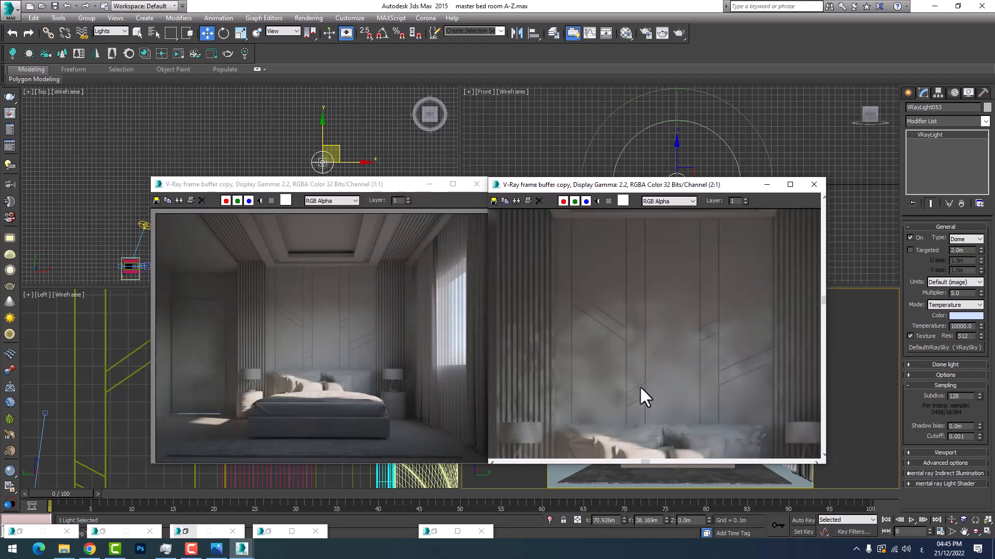
{"action": "scroll", "coordinate": [327, 338], "scroll_direction": "up", "scroll_amount": 1}
{"action": "scroll", "coordinate": [645, 356], "scroll_direction": "down", "scroll_amount": 1}
{"action": "scroll", "coordinate": [616, 346], "scroll_direction": "up", "scroll_amount": 1}
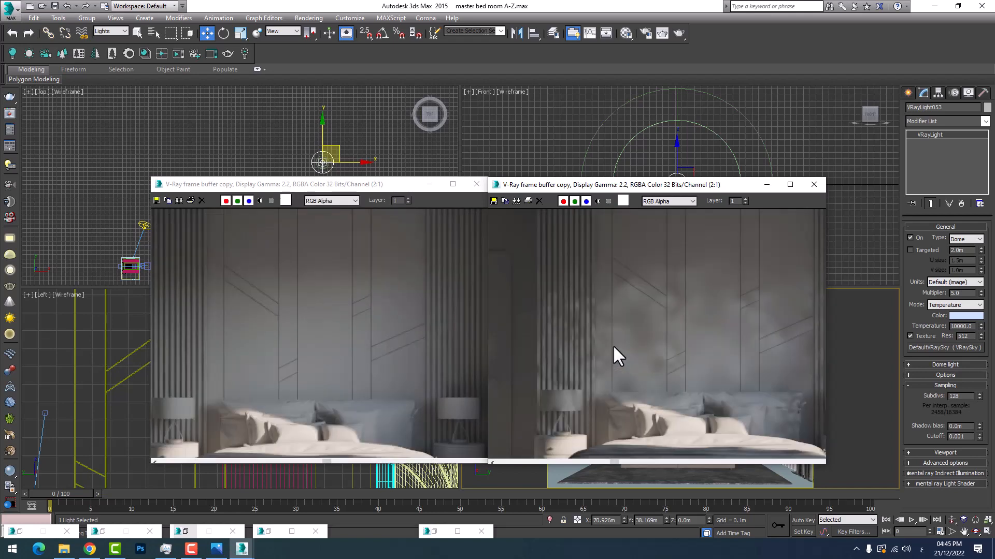
{"action": "scroll", "coordinate": [580, 339], "scroll_direction": "down", "scroll_amount": 1}
{"action": "scroll", "coordinate": [274, 338], "scroll_direction": "down", "scroll_amount": 1}
{"action": "scroll", "coordinate": [259, 337], "scroll_direction": "up", "scroll_amount": 2}
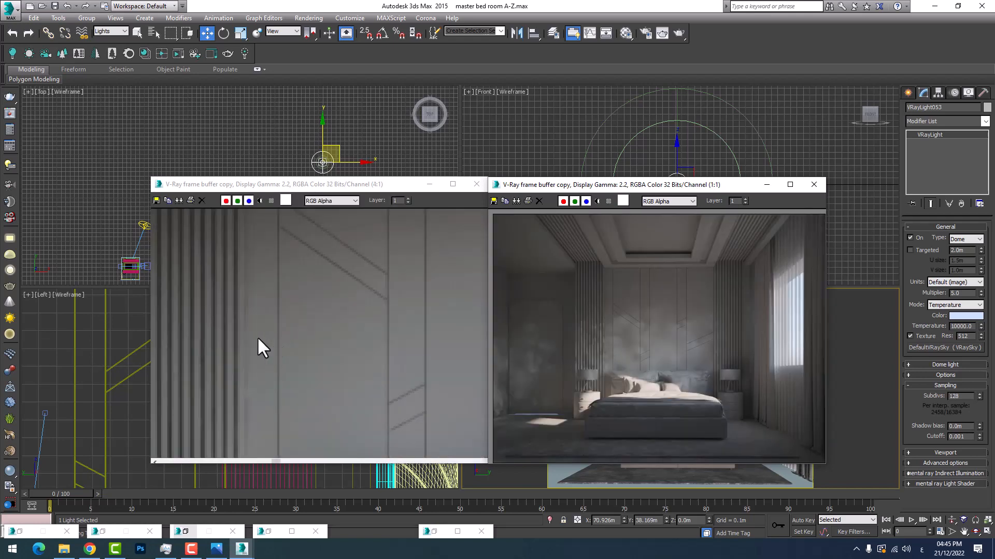
{"action": "scroll", "coordinate": [236, 358], "scroll_direction": "down", "scroll_amount": 1}
{"action": "scroll", "coordinate": [418, 353], "scroll_direction": "down", "scroll_amount": 1}
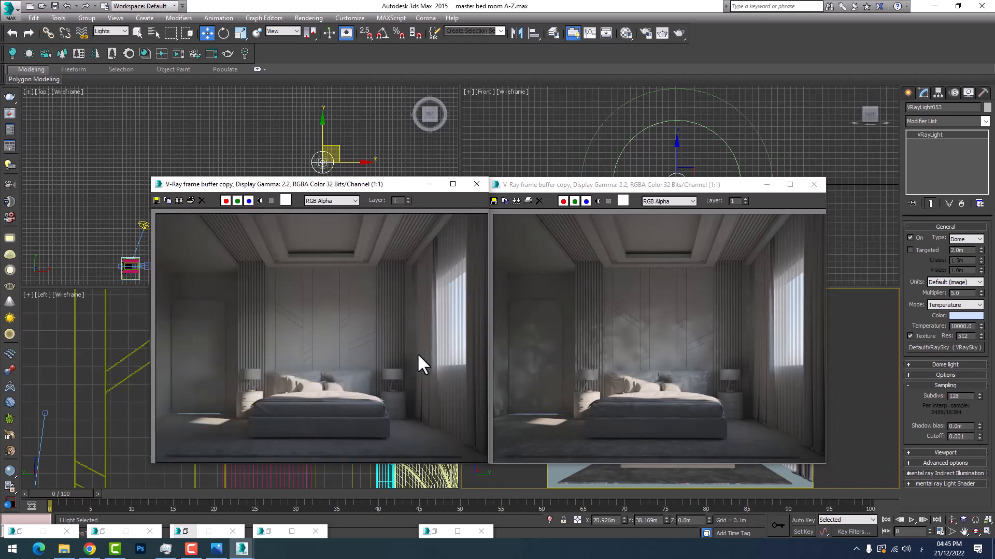
Examine the new render copy up close around the headboard wall, ceiling edge and door for remaining blotches
{"action": "scroll", "coordinate": [394, 358], "scroll_direction": "up", "scroll_amount": 1}
{"action": "middle_click_drag", "start_coordinate": [381, 359], "coordinate": [343, 365]}
{"action": "scroll", "coordinate": [343, 365], "scroll_direction": "down", "scroll_amount": 1}
{"action": "scroll", "coordinate": [404, 336], "scroll_direction": "up", "scroll_amount": 2}
{"action": "middle_click_drag", "start_coordinate": [404, 336], "coordinate": [375, 375]}
{"action": "scroll", "coordinate": [385, 358], "scroll_direction": "down", "scroll_amount": 1}
{"action": "scroll", "coordinate": [392, 343], "scroll_direction": "down", "scroll_amount": 1}
{"action": "scroll", "coordinate": [480, 365], "scroll_direction": "up", "scroll_amount": 1}
{"action": "scroll", "coordinate": [378, 371], "scroll_direction": "down", "scroll_amount": 1}
{"action": "scroll", "coordinate": [218, 344], "scroll_direction": "up", "scroll_amount": 2}
{"action": "scroll", "coordinate": [328, 344], "scroll_direction": "down", "scroll_amount": 1}
{"action": "scroll", "coordinate": [260, 373], "scroll_direction": "down", "scroll_amount": 1}
{"action": "scroll", "coordinate": [193, 279], "scroll_direction": "up", "scroll_amount": 1}
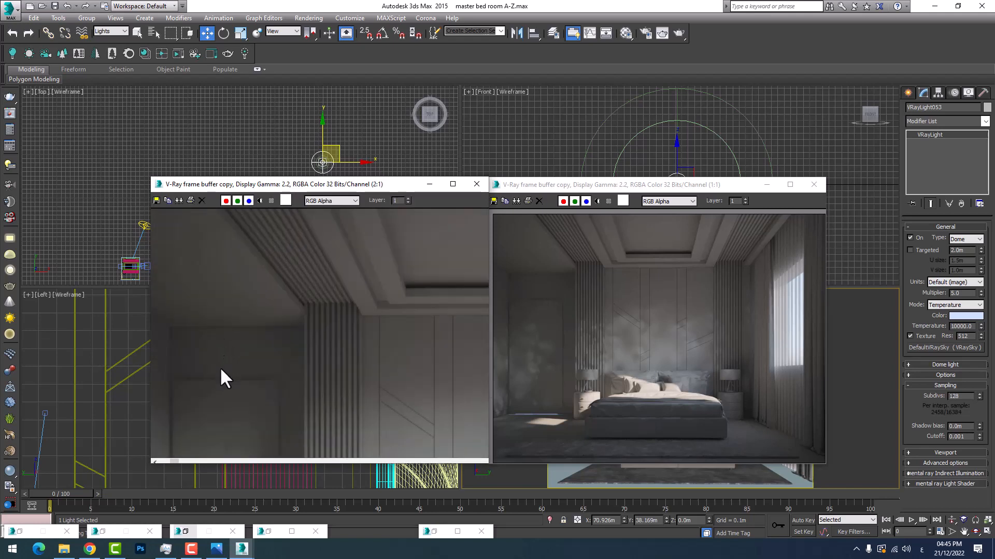
{"action": "scroll", "coordinate": [220, 368], "scroll_direction": "down", "scroll_amount": 1}
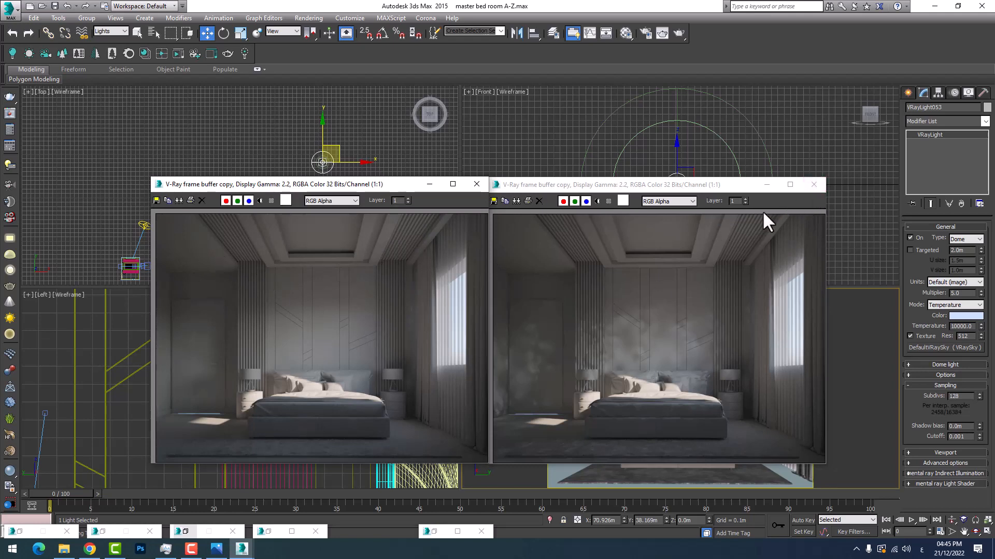
Close both render copies and check the bedroom camera view at full size, returning to the four-view layout
{"action": "left_click", "coordinate": [814, 185]}
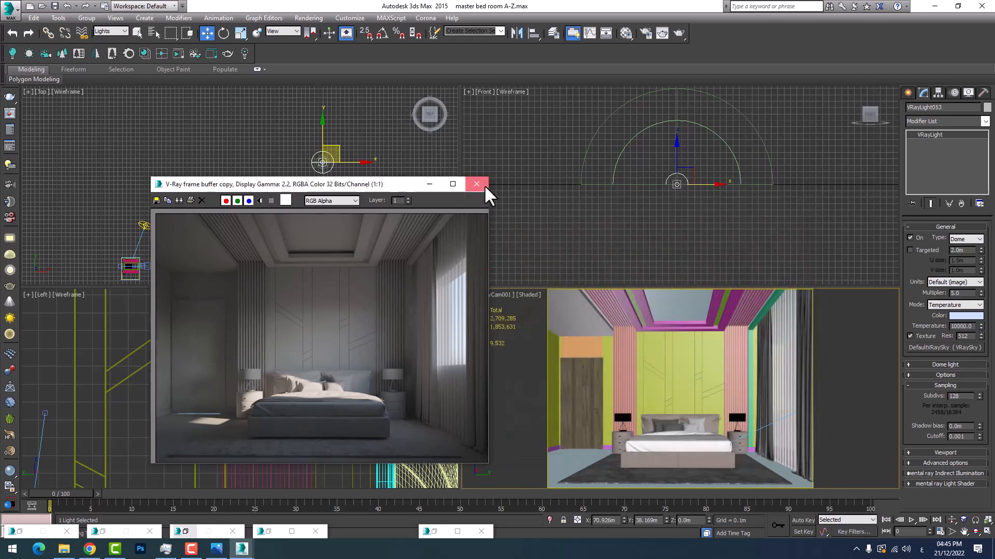
{"action": "left_click", "coordinate": [484, 185]}
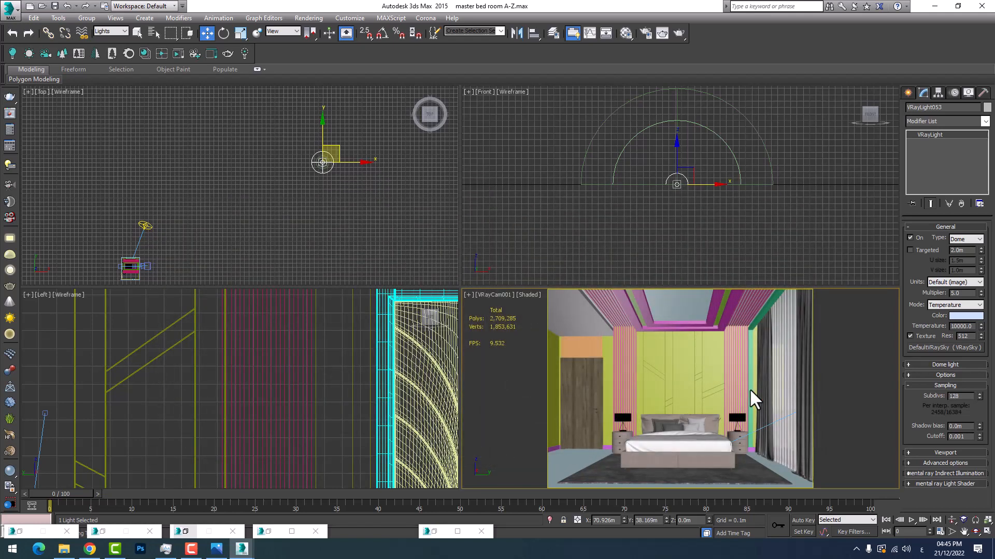
{"action": "right_click", "coordinate": [778, 415]}
{"action": "left_click", "coordinate": [985, 532]}
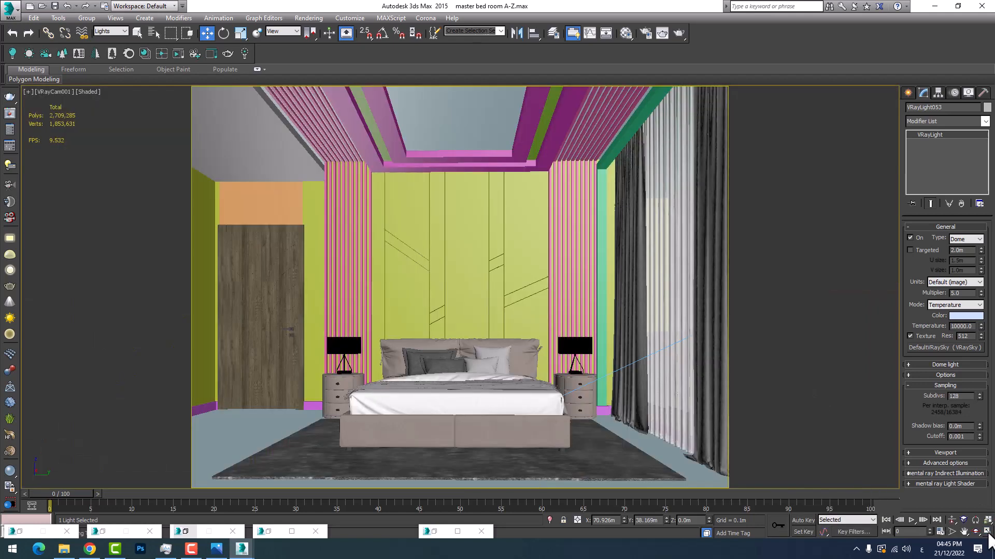
{"action": "left_click", "coordinate": [986, 532]}
{"action": "middle_click_drag", "start_coordinate": [313, 245], "coordinate": [303, 237]}
{"action": "scroll", "coordinate": [301, 236], "scroll_direction": "down", "scroll_amount": 3}
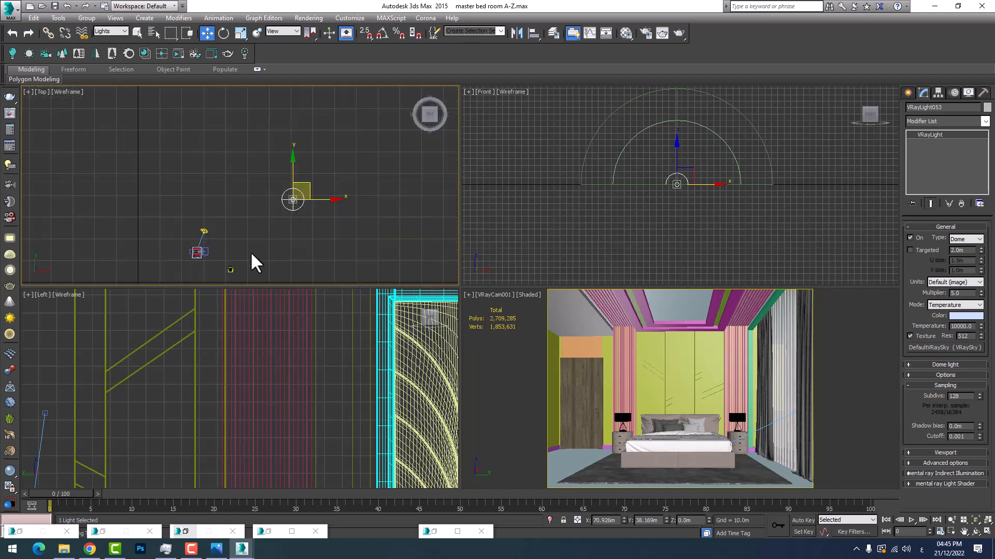
{"action": "scroll", "coordinate": [233, 258], "scroll_direction": "up", "scroll_amount": 5}
{"action": "left_click", "coordinate": [907, 93]}
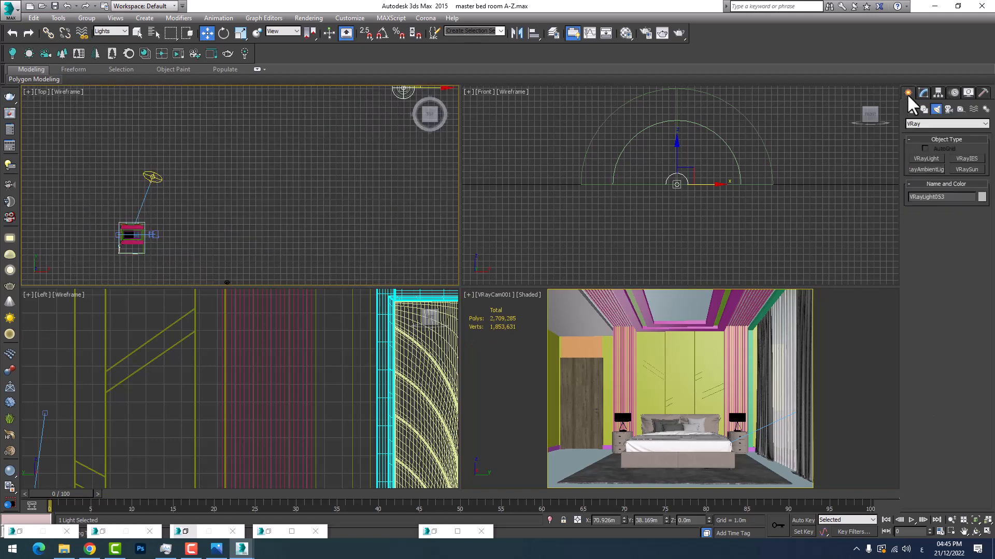
{"action": "left_click", "coordinate": [932, 158]}
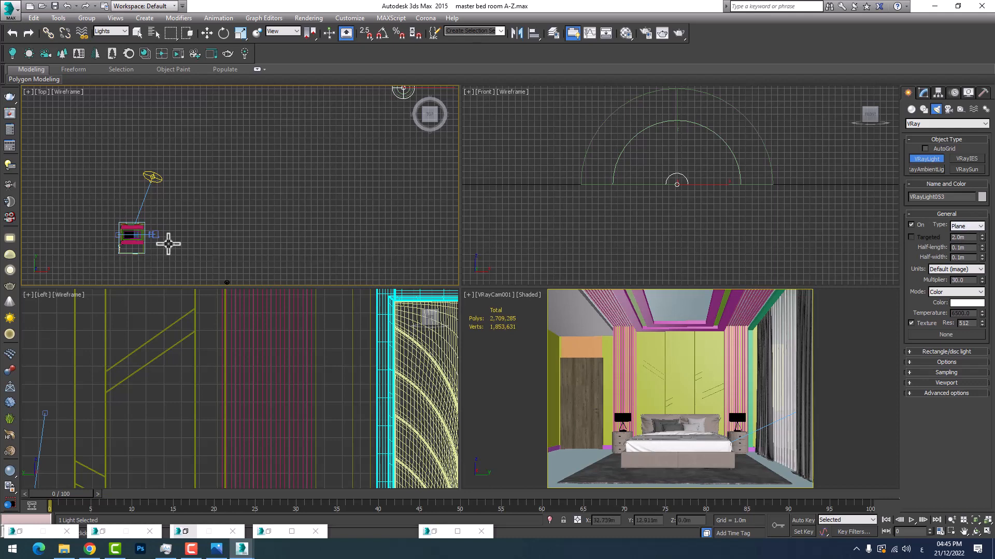
{"action": "middle_click_drag", "start_coordinate": [169, 244], "coordinate": [282, 231]}
Examine the bedroom's window wall and curtains in the top, front, left and camera views, and leave the V-Ray light command
{"action": "scroll", "coordinate": [282, 231], "scroll_direction": "up", "scroll_amount": 3}
{"action": "scroll", "coordinate": [271, 222], "scroll_direction": "up", "scroll_amount": 8}
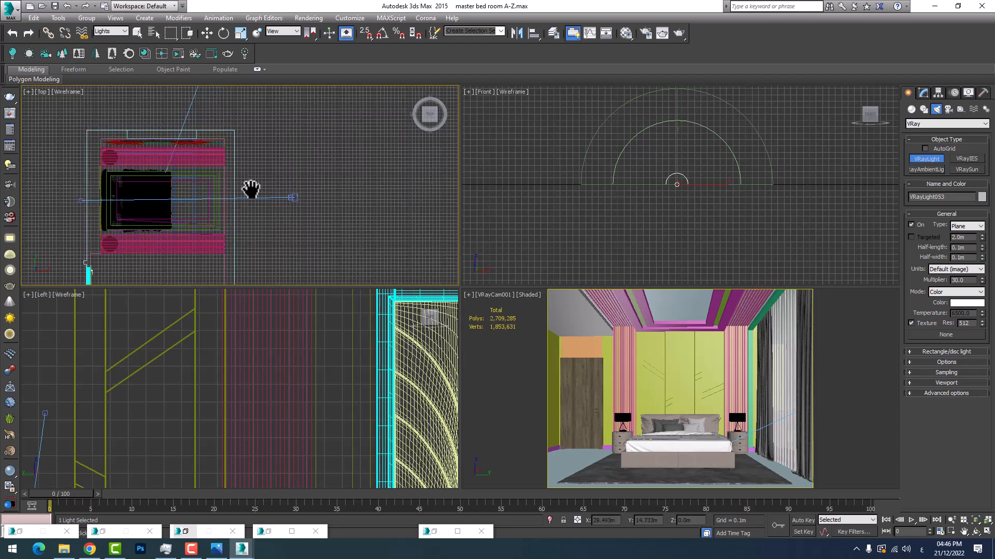
{"action": "scroll", "coordinate": [251, 188], "scroll_direction": "down", "scroll_amount": 10}
{"action": "scroll", "coordinate": [259, 192], "scroll_direction": "down", "scroll_amount": 3}
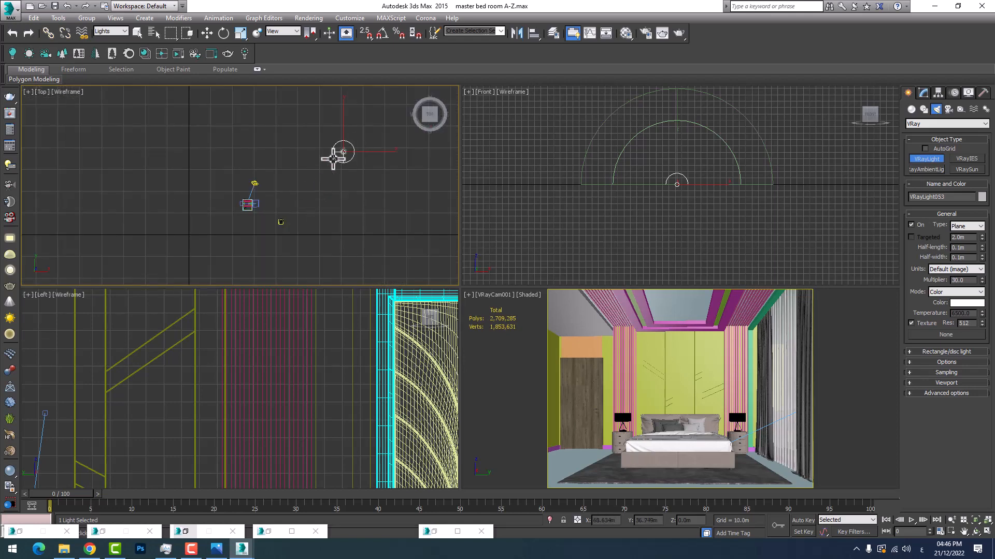
{"action": "scroll", "coordinate": [246, 207], "scroll_direction": "up", "scroll_amount": 6}
{"action": "scroll", "coordinate": [251, 200], "scroll_direction": "up", "scroll_amount": 5}
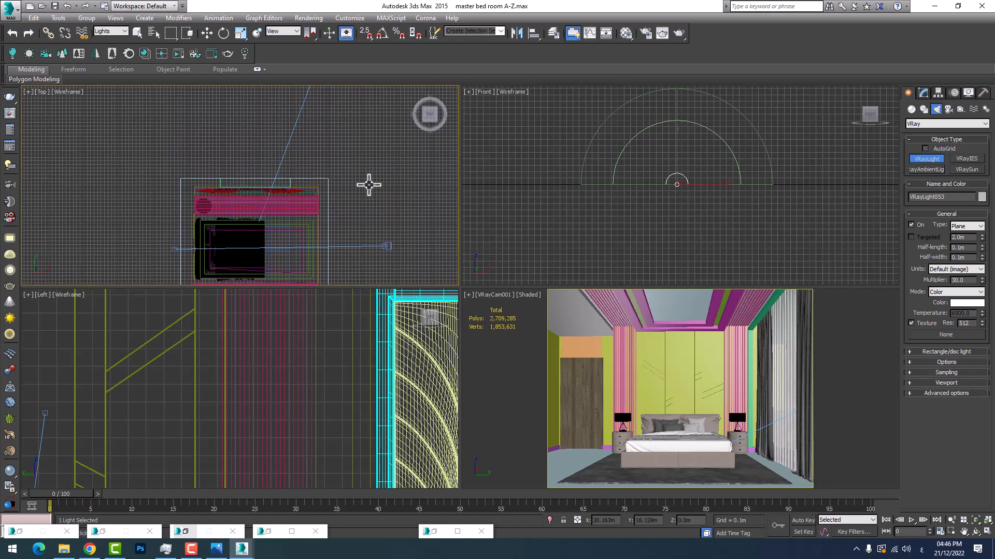
{"action": "scroll", "coordinate": [368, 184], "scroll_direction": "up", "scroll_amount": 1}
{"action": "scroll", "coordinate": [642, 202], "scroll_direction": "down", "scroll_amount": 8}
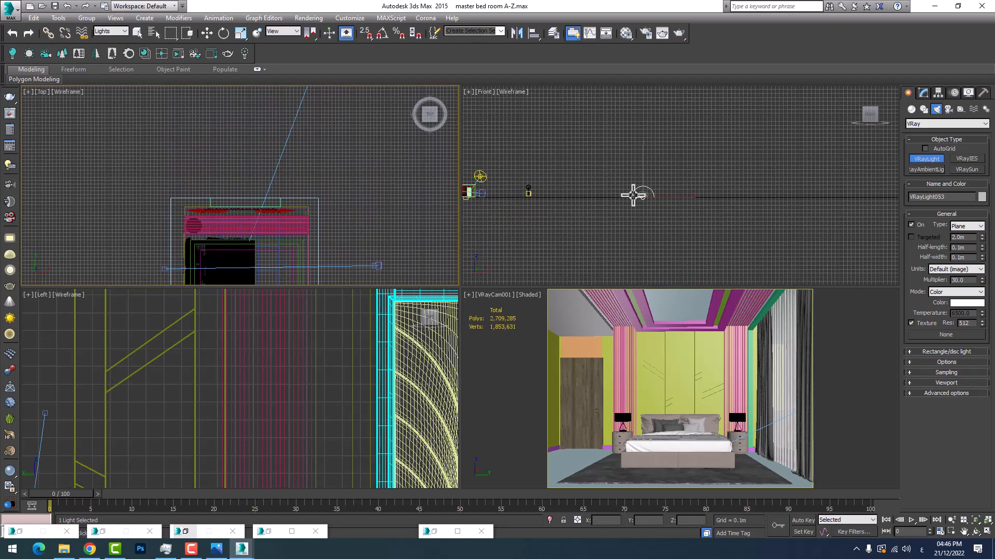
{"action": "scroll", "coordinate": [673, 150], "scroll_direction": "up", "scroll_amount": 6}
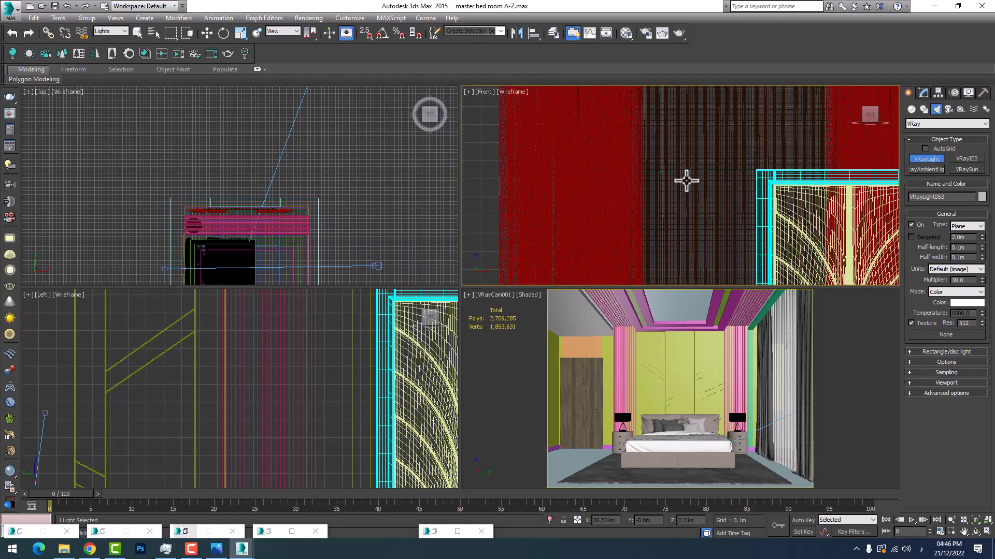
{"action": "scroll", "coordinate": [686, 180], "scroll_direction": "down", "scroll_amount": 3}
{"action": "middle_click", "coordinate": [163, 417]}
{"action": "scroll", "coordinate": [164, 418], "scroll_direction": "down", "scroll_amount": 4}
{"action": "scroll", "coordinate": [278, 373], "scroll_direction": "up", "scroll_amount": 3}
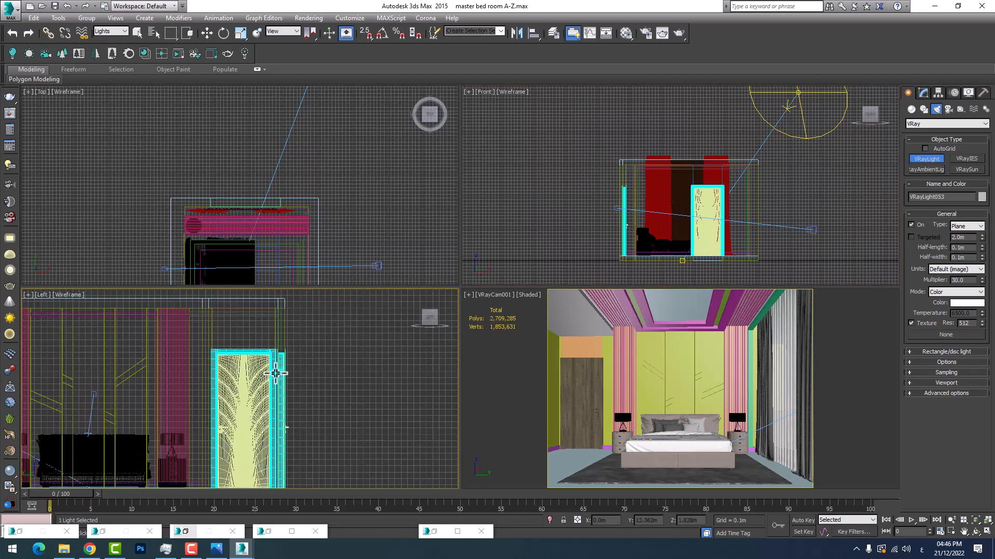
{"action": "scroll", "coordinate": [673, 211], "scroll_direction": "up", "scroll_amount": 5}
{"action": "middle_click_drag", "start_coordinate": [698, 205], "coordinate": [664, 224]}
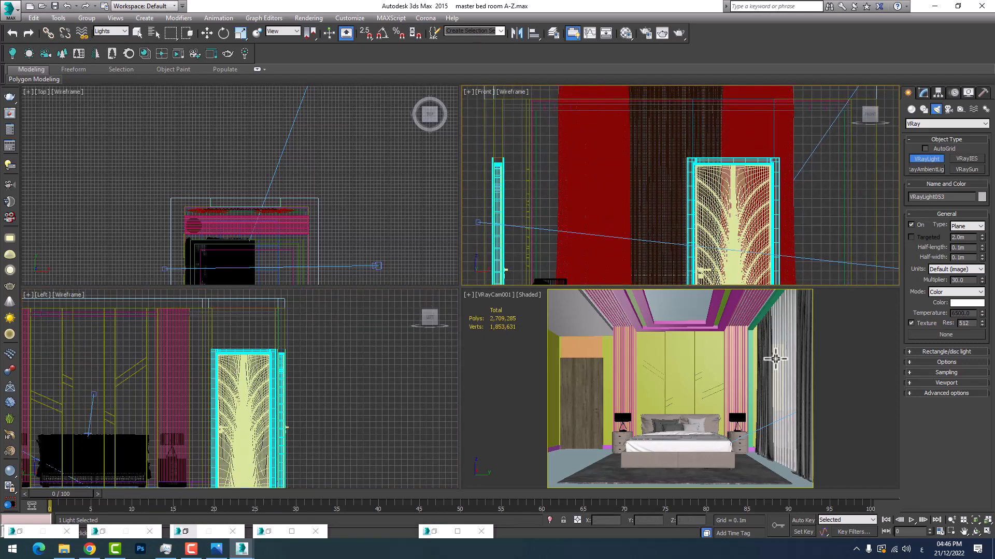
{"action": "middle_click", "coordinate": [776, 359]}
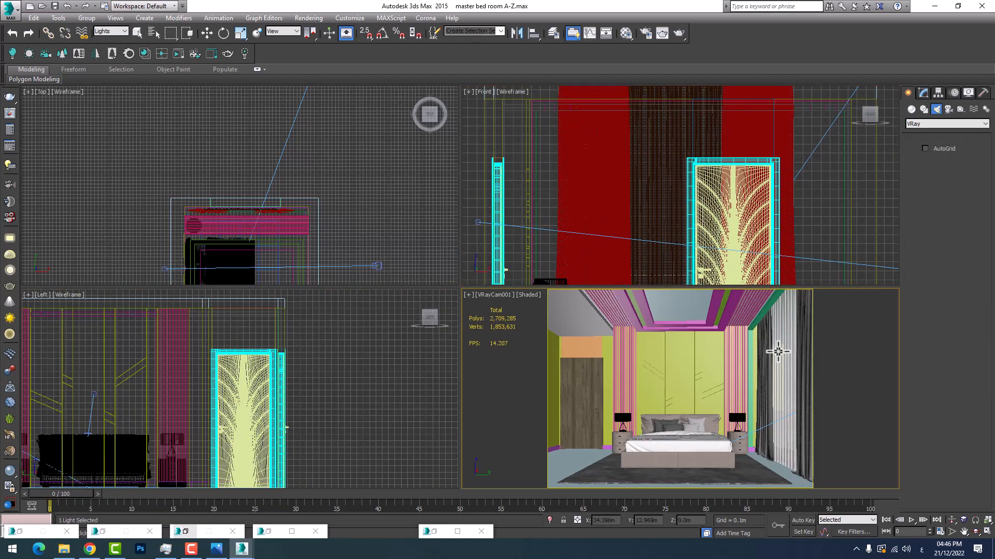
{"action": "key", "text": "w"}
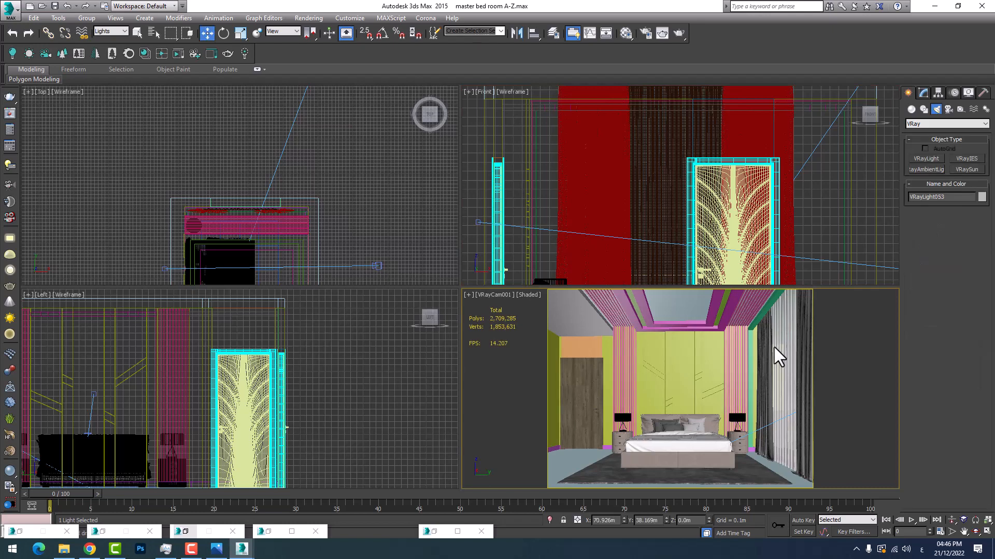
Set the selection filter to All so that any object type can be picked
{"action": "scroll", "coordinate": [299, 191], "scroll_direction": "down", "scroll_amount": 14}
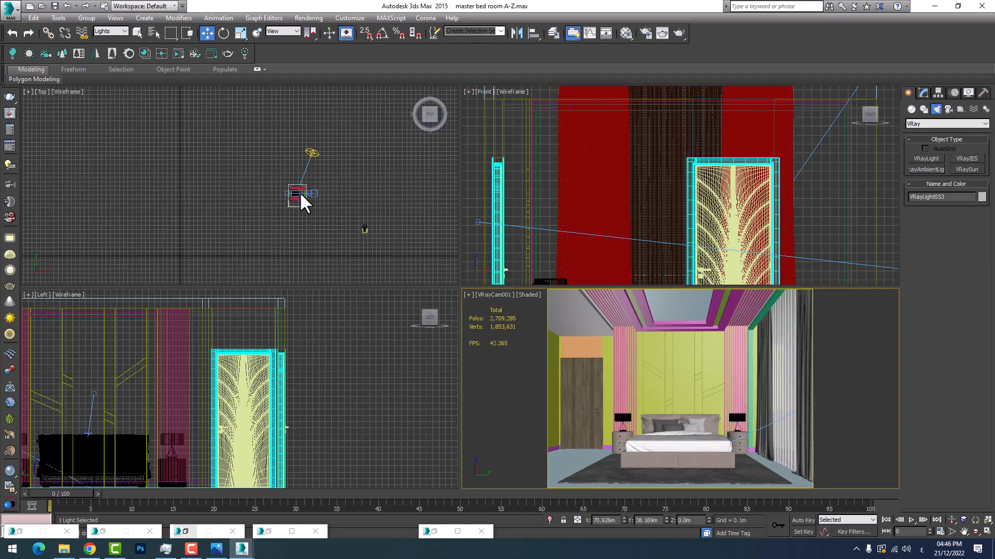
{"action": "scroll", "coordinate": [288, 199], "scroll_direction": "up", "scroll_amount": 12}
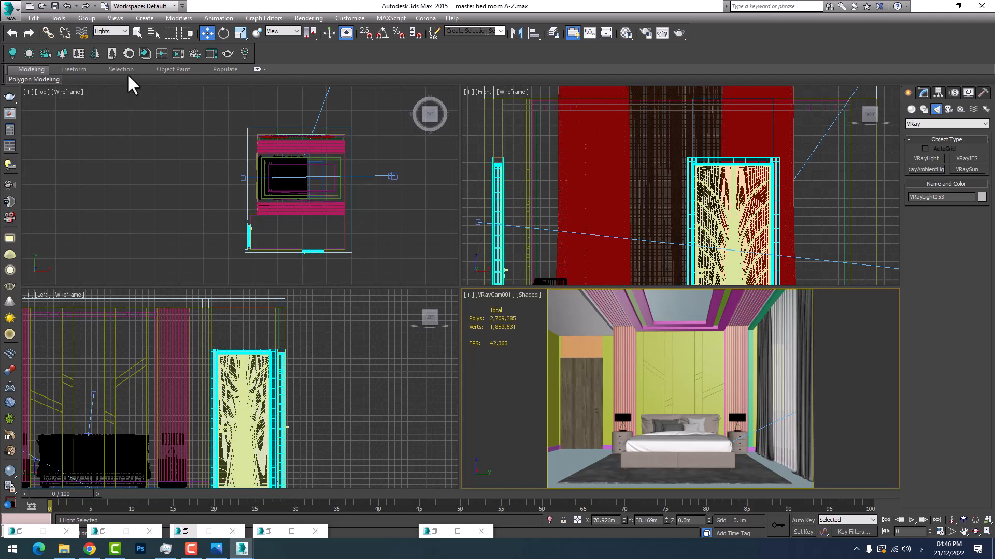
{"action": "left_click", "coordinate": [110, 31]}
{"action": "left_click", "coordinate": [110, 38]}
Try hiding the dark curtain group at the window, and undo the hiding
{"action": "left_click", "coordinate": [770, 349]}
{"action": "right_click", "coordinate": [771, 348]}
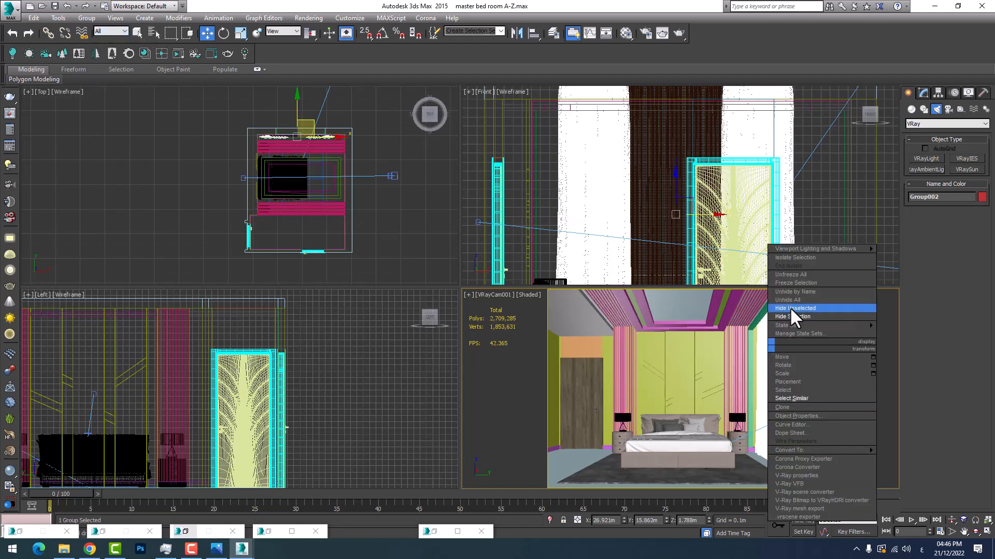
{"action": "left_click", "coordinate": [792, 316]}
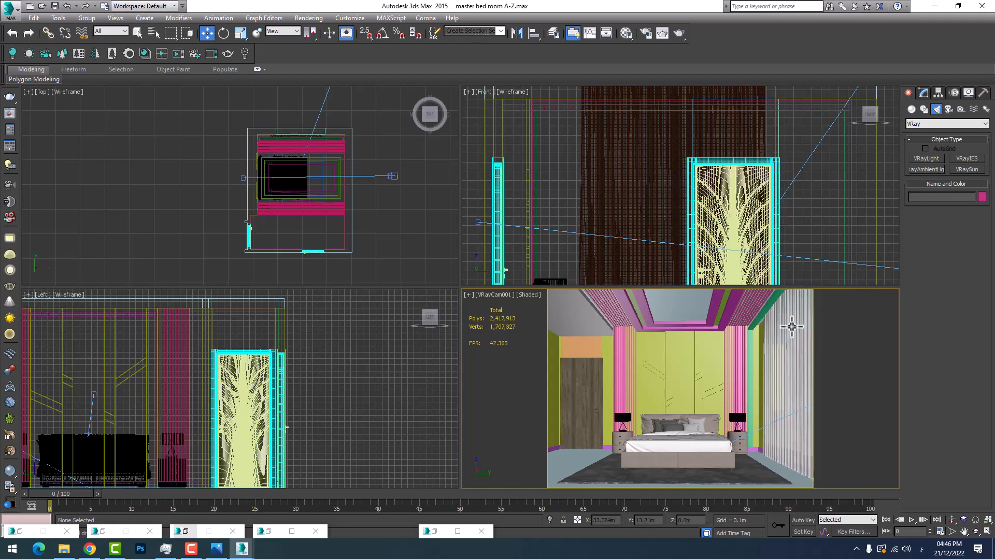
{"action": "key", "text": "ctrl+z"}
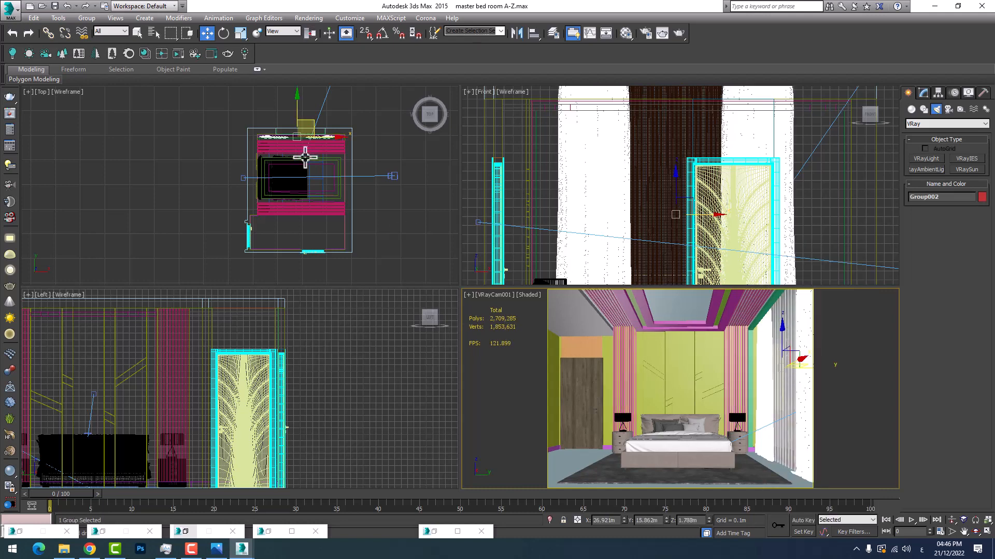
Select the room's walls together with the pieces above and below the window opening, and isolate them
{"action": "scroll", "coordinate": [303, 145], "scroll_direction": "up", "scroll_amount": 5}
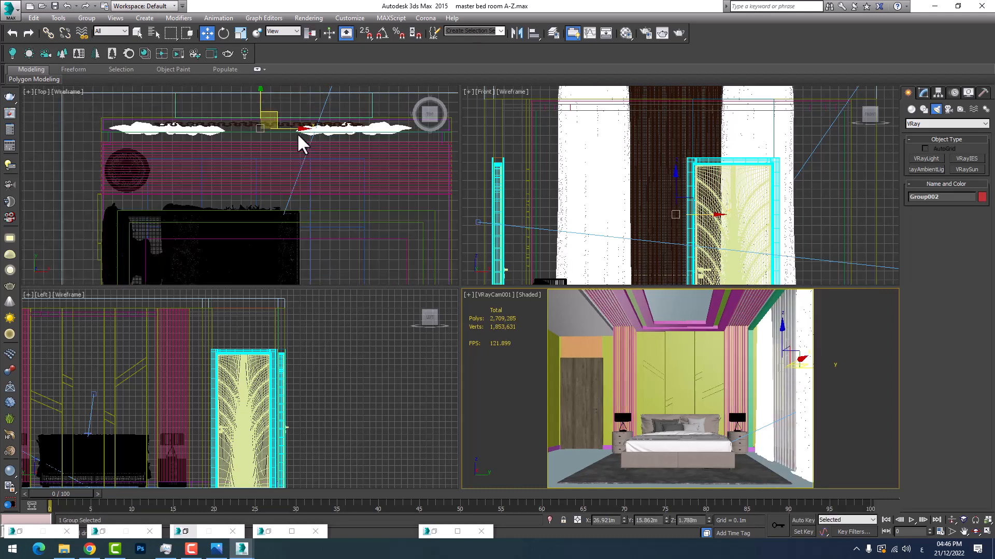
{"action": "left_click", "coordinate": [373, 107]}
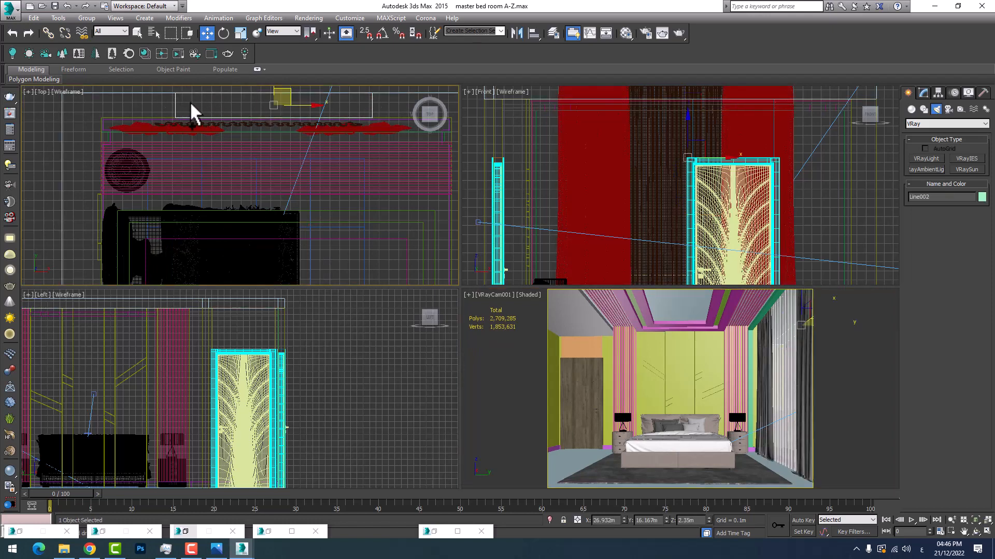
{"action": "left_click_drag", "start_coordinate": [368, 109], "coordinate": [110, 112]}
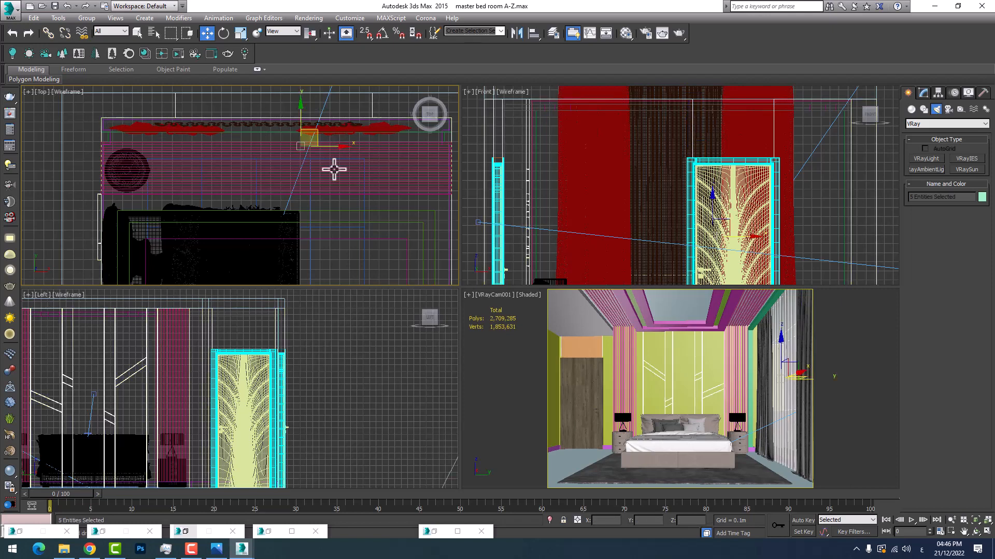
{"action": "right_click", "coordinate": [372, 215]}
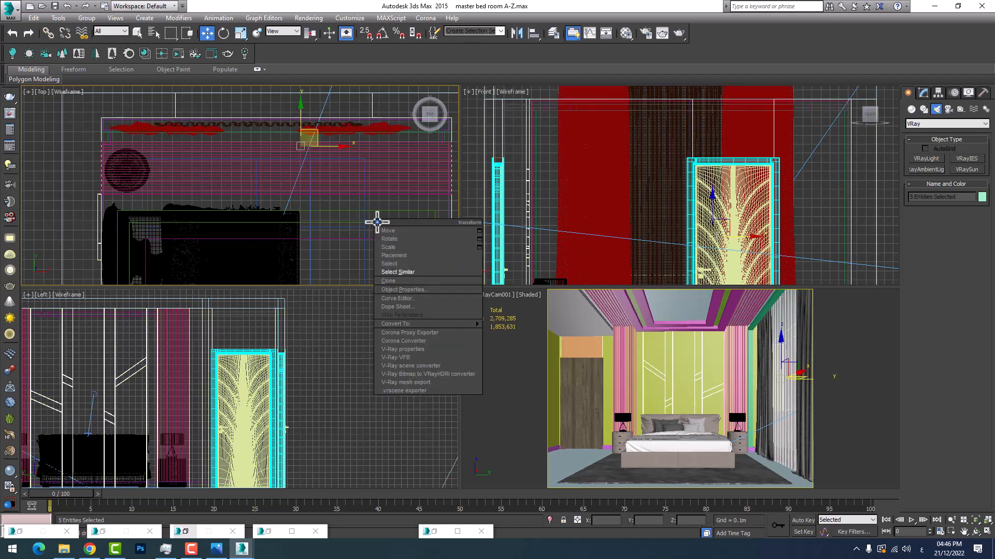
{"action": "left_click", "coordinate": [549, 520]}
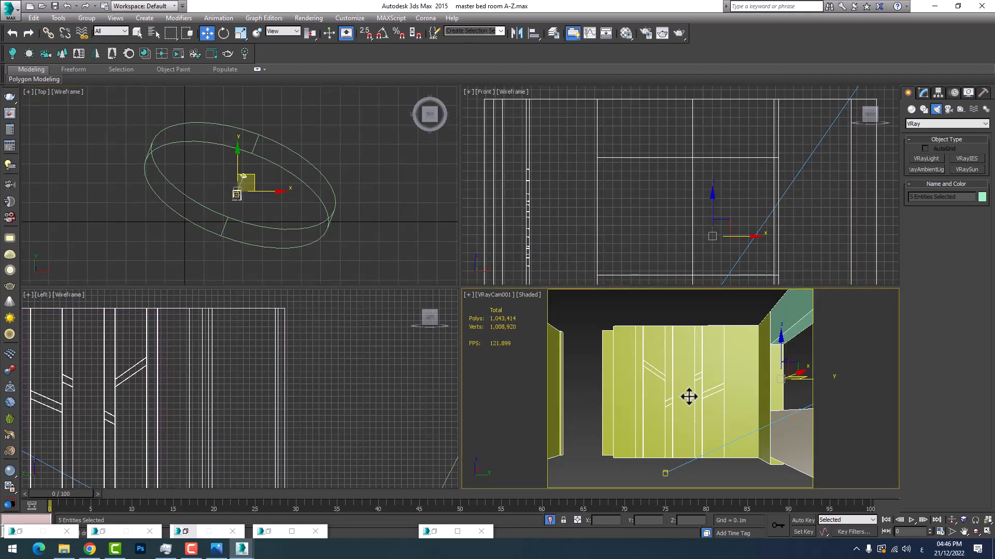
Switch the camera view to perspective and examine the isolated walls and their window opening from outside
{"action": "scroll", "coordinate": [662, 181], "scroll_direction": "down", "scroll_amount": 5}
{"action": "scroll", "coordinate": [672, 200], "scroll_direction": "up", "scroll_amount": 5}
{"action": "middle_click_drag", "start_coordinate": [673, 200], "coordinate": [614, 175]}
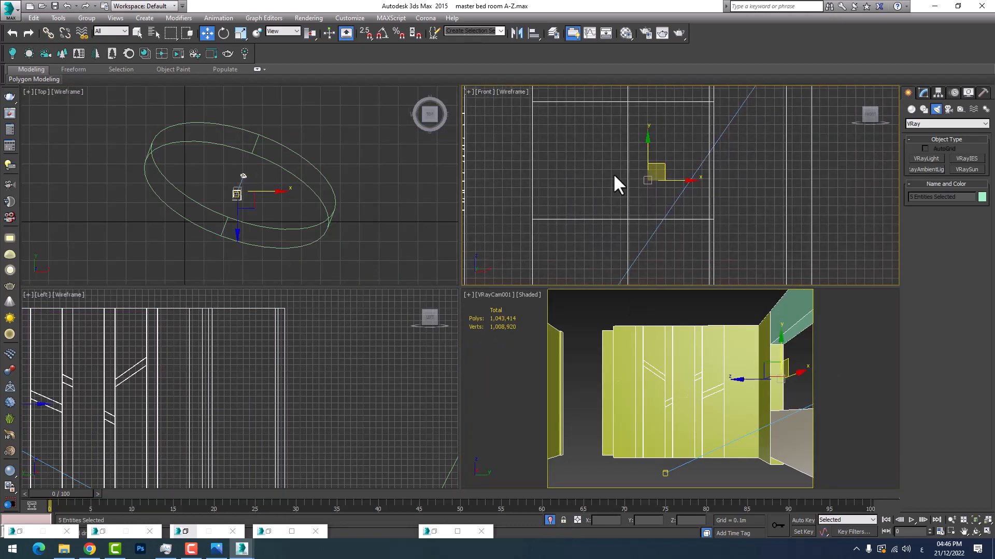
{"action": "scroll", "coordinate": [628, 178], "scroll_direction": "down", "scroll_amount": 3}
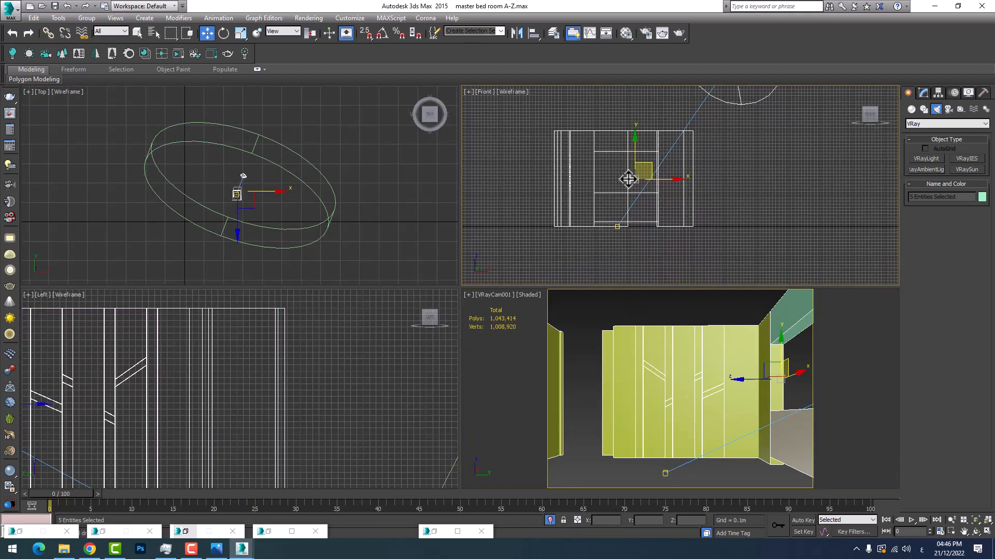
{"action": "left_click", "coordinate": [628, 179]}
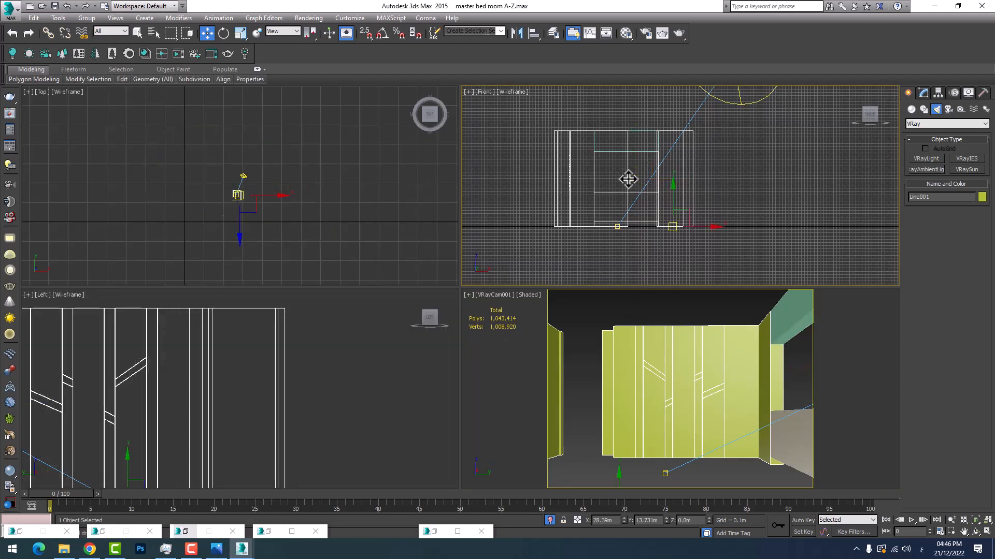
{"action": "scroll", "coordinate": [636, 181], "scroll_direction": "up", "scroll_amount": 5}
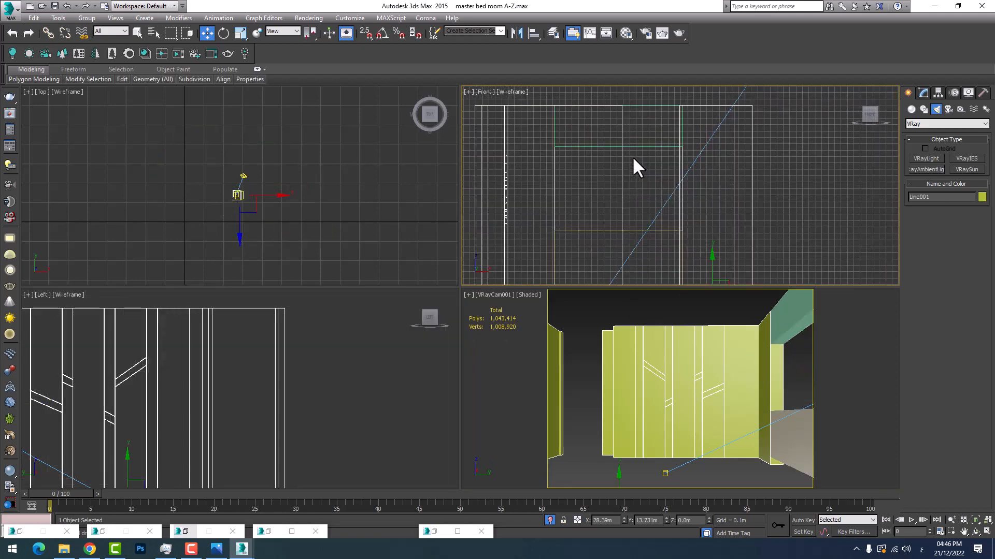
{"action": "middle_click_drag", "start_coordinate": [632, 160], "coordinate": [615, 166]}
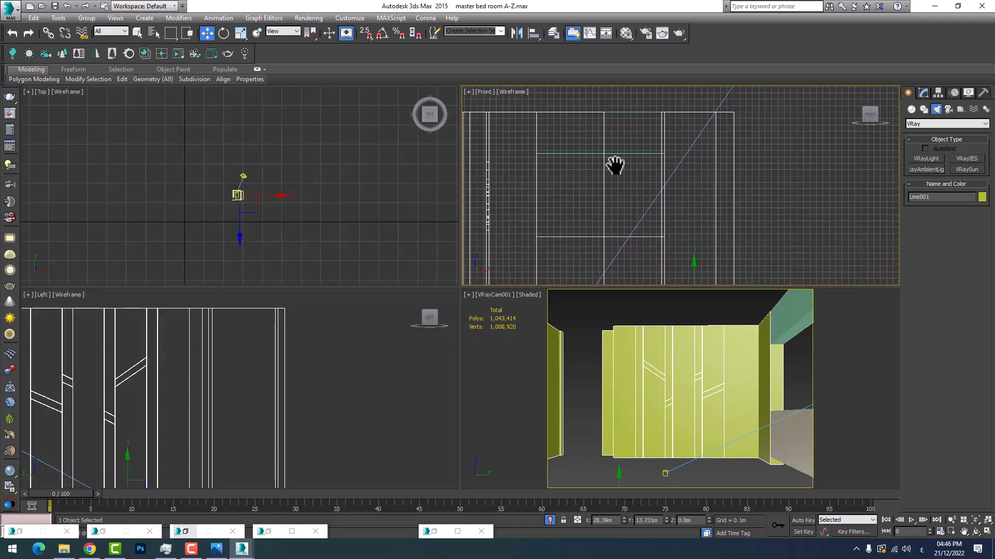
{"action": "right_click", "coordinate": [795, 389]}
{"action": "key", "text": "p"}
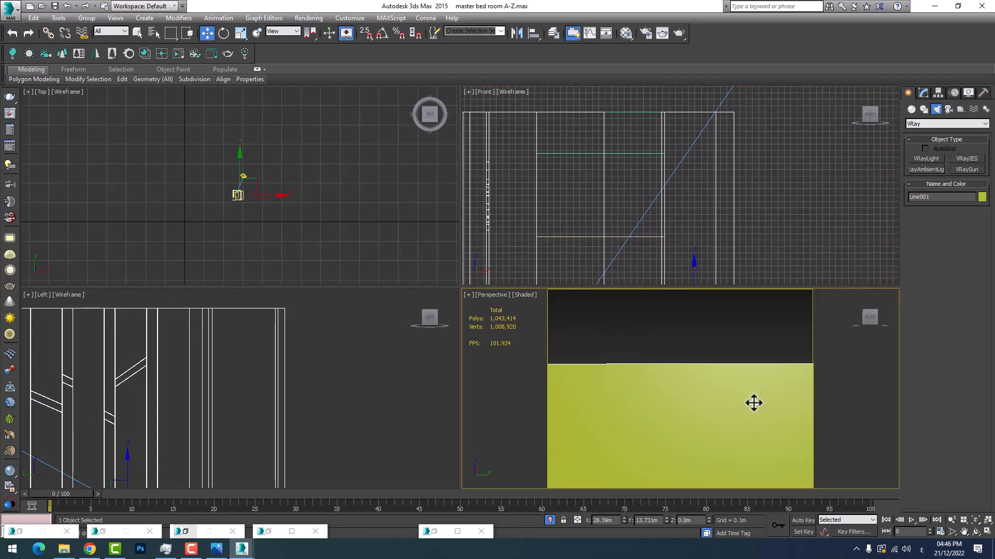
{"action": "key", "text": "z"}
{"action": "scroll", "coordinate": [754, 403], "scroll_direction": "down", "scroll_amount": 6}
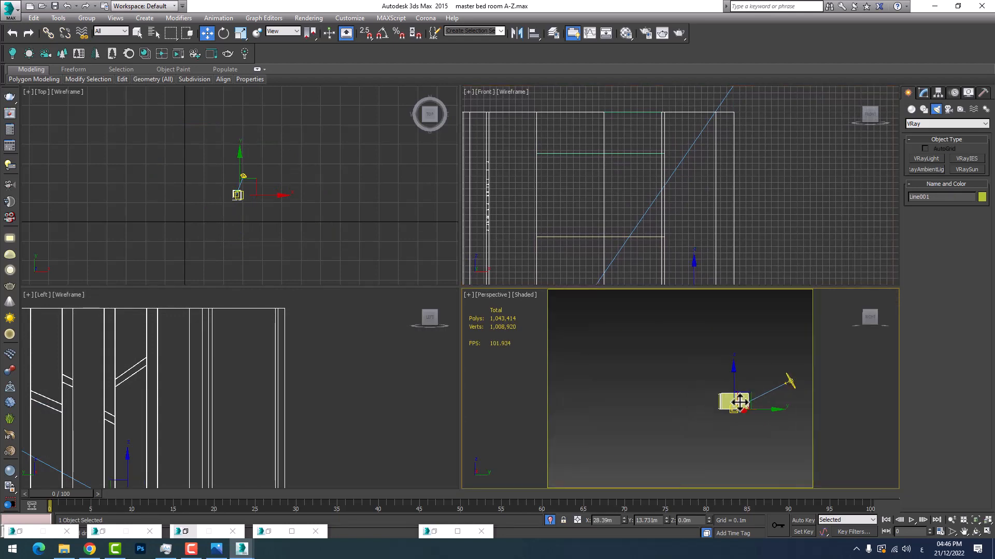
{"action": "left_click", "coordinate": [987, 533]}
{"action": "left_click", "coordinate": [975, 532]}
{"action": "mouse_move", "coordinate": [526, 324]}
{"action": "left_mouse_down"}
{"action": "mouse_move", "coordinate": [391, 349]}
{"action": "mouse_move", "coordinate": [446, 369]}
{"action": "mouse_move", "coordinate": [587, 330]}
{"action": "mouse_move", "coordinate": [523, 341]}
{"action": "left_mouse_up"}
{"action": "scroll", "coordinate": [587, 330], "scroll_direction": "up", "scroll_amount": 6}
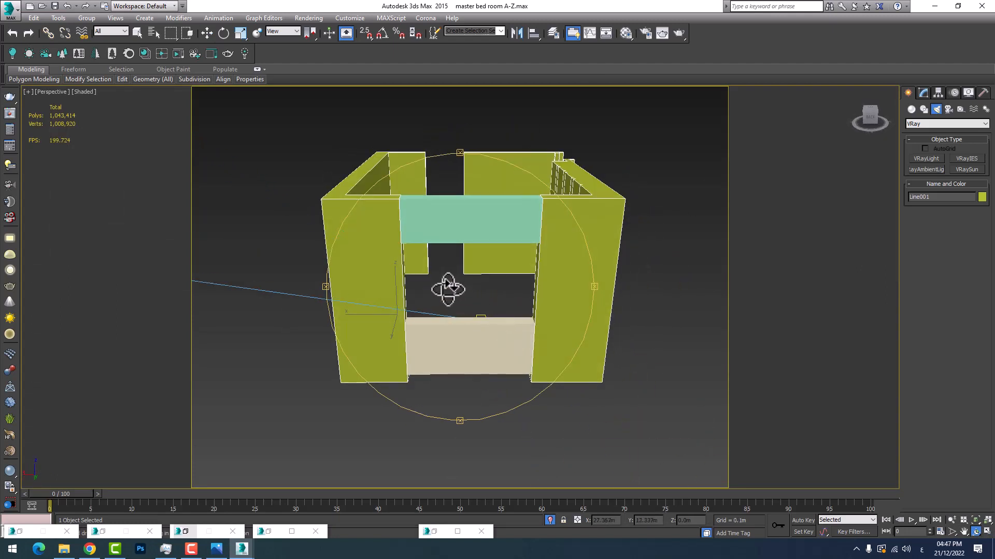
{"action": "right_click", "coordinate": [449, 289]}
Turn on 3D snapping and draw a V-Ray plane light across the window opening, 1.0 m half-length and 0.65 m half-width
{"action": "left_click", "coordinate": [922, 158]}
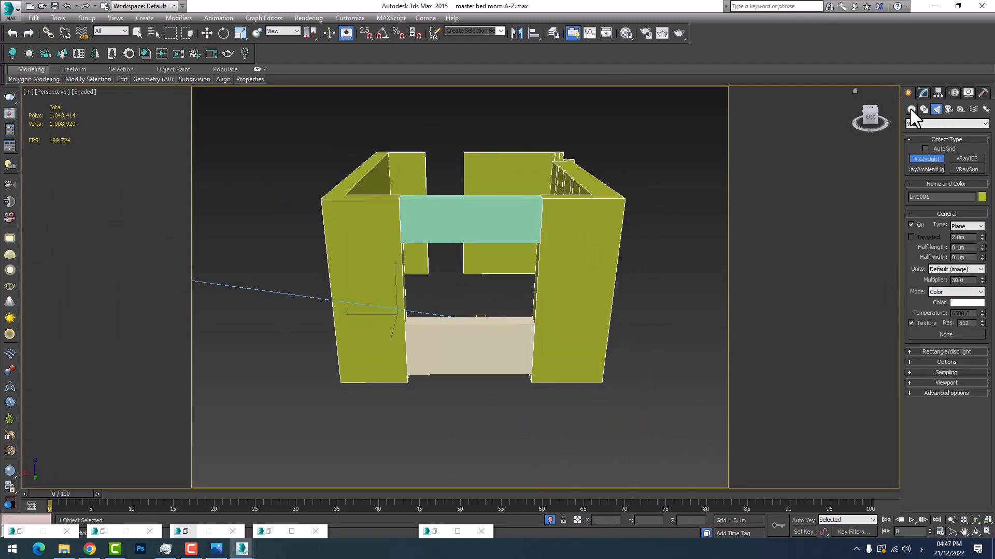
{"action": "left_click", "coordinate": [987, 532]}
{"action": "middle_click_drag", "start_coordinate": [587, 185], "coordinate": [603, 186]}
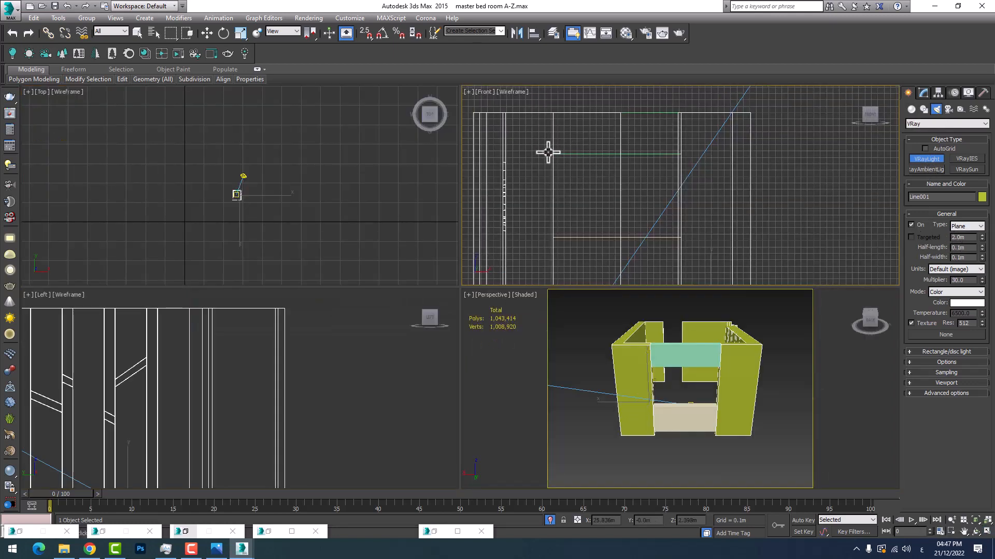
{"action": "right_click", "coordinate": [564, 160]}
{"action": "left_click", "coordinate": [364, 32]}
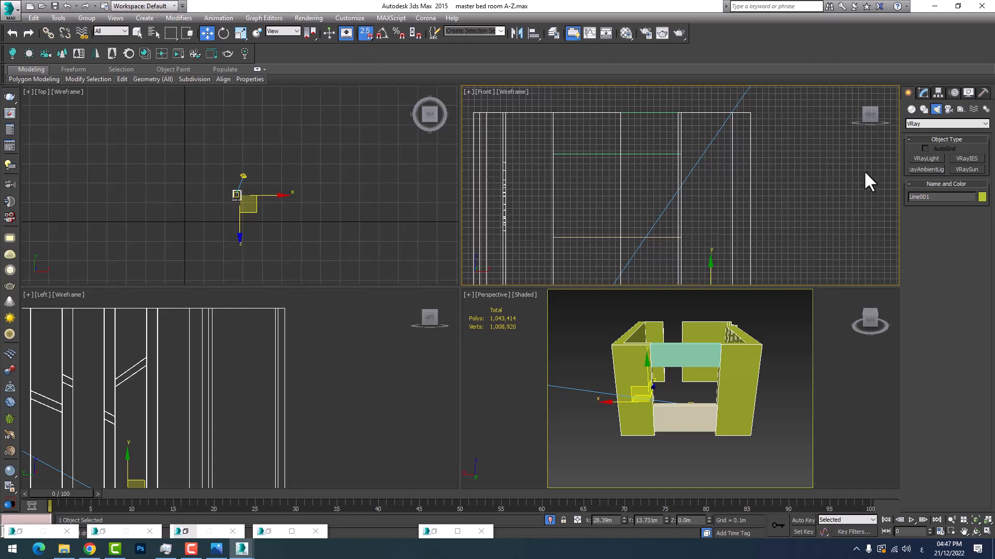
{"action": "left_click", "coordinate": [929, 158]}
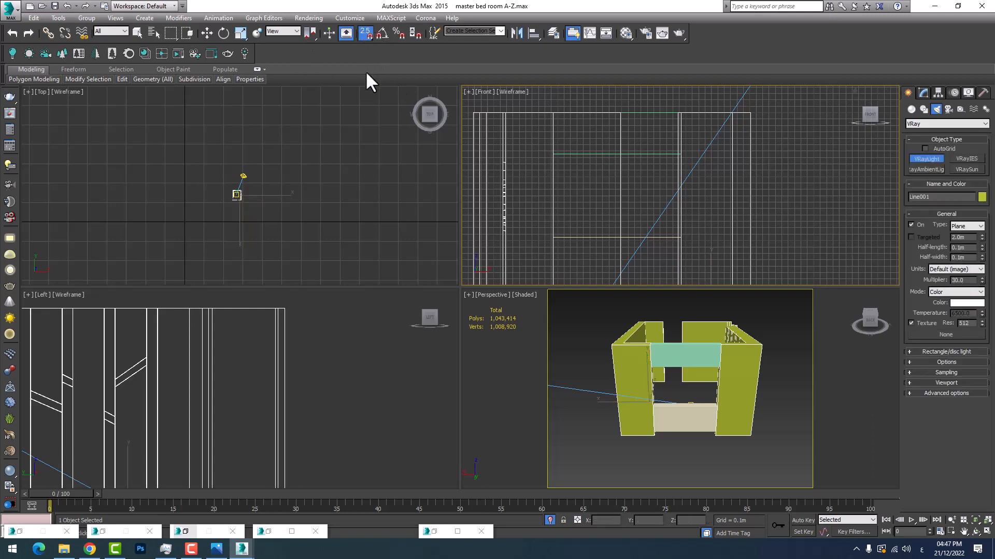
{"action": "left_click_drag", "start_coordinate": [369, 85], "coordinate": [366, 82]}
{"action": "left_click_drag", "start_coordinate": [553, 154], "coordinate": [683, 239]}
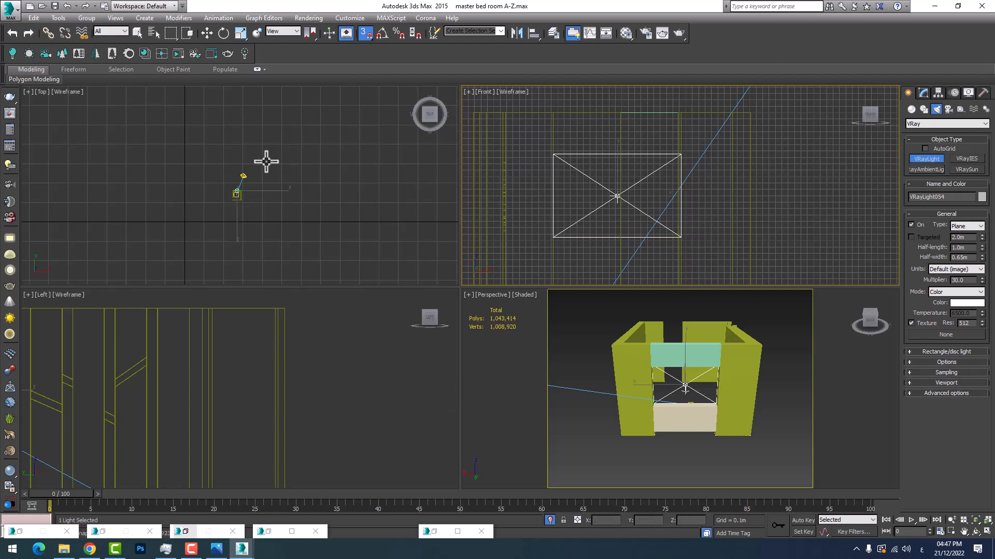
Rotate the window plane light 180 degrees with a 90-degree angle snap so that it points into the room
{"action": "scroll", "coordinate": [235, 191], "scroll_direction": "up", "scroll_amount": 5}
{"action": "scroll", "coordinate": [228, 241], "scroll_direction": "up", "scroll_amount": 6}
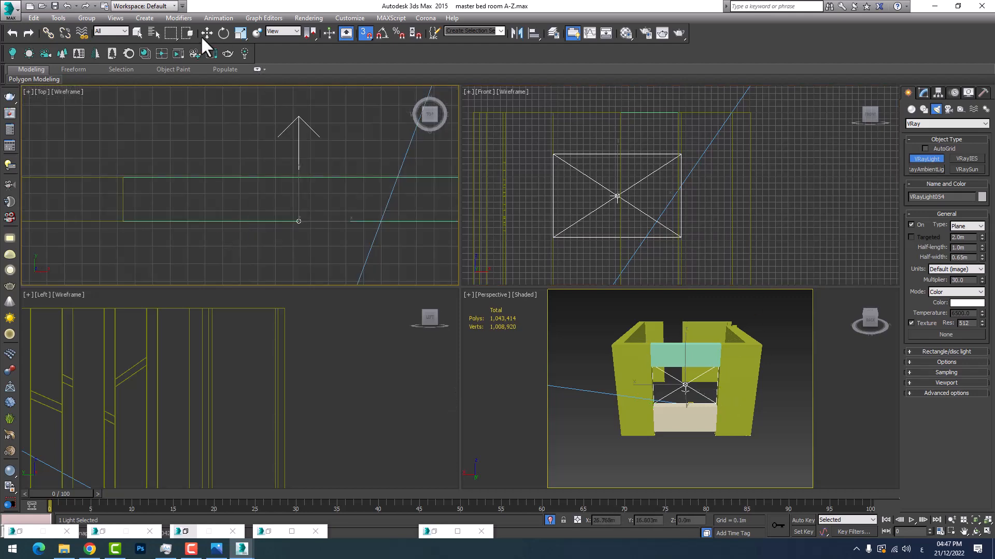
{"action": "left_click", "coordinate": [225, 33]}
{"action": "right_click", "coordinate": [383, 33]}
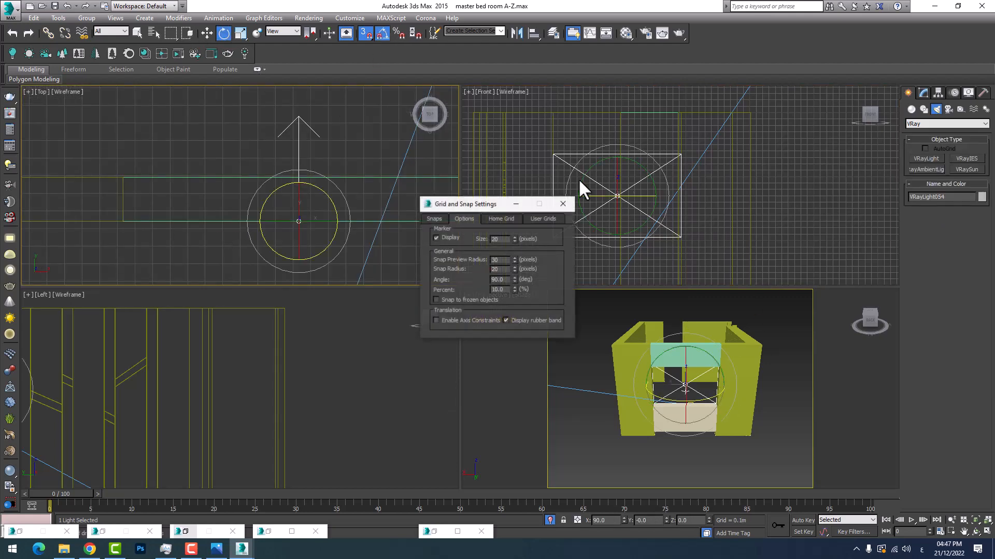
{"action": "left_click", "coordinate": [564, 205]}
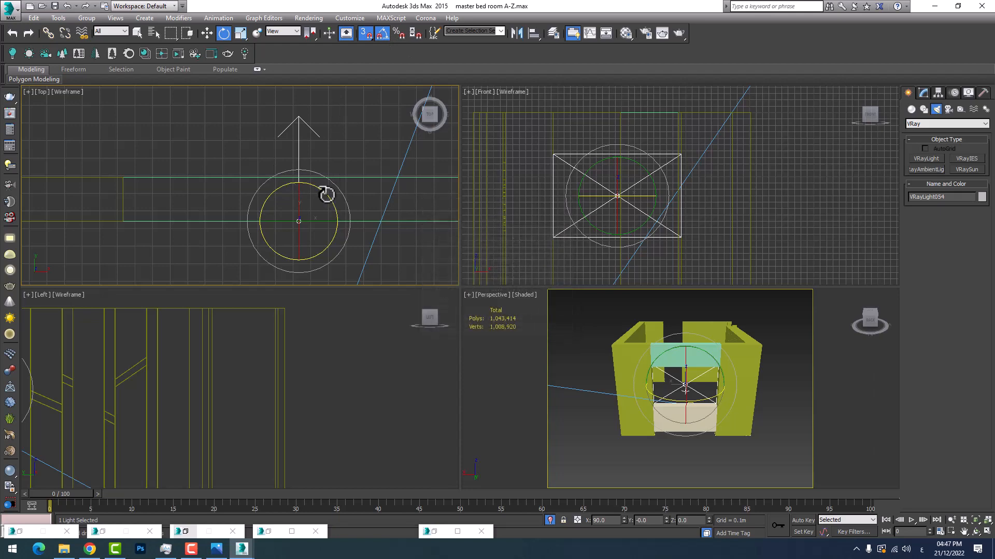
{"action": "left_click_drag", "start_coordinate": [326, 195], "coordinate": [320, 189]}
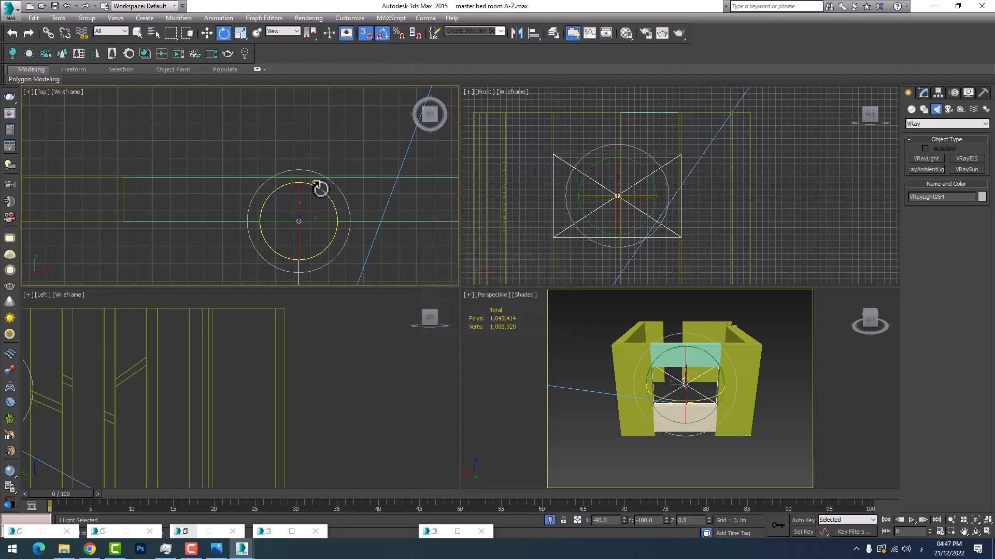
Turn off 3D snapping and move the plane light just outside the window wall, to about Y 16.38 m
{"action": "left_click", "coordinate": [207, 32]}
{"action": "scroll", "coordinate": [284, 165], "scroll_direction": "down", "scroll_amount": 3}
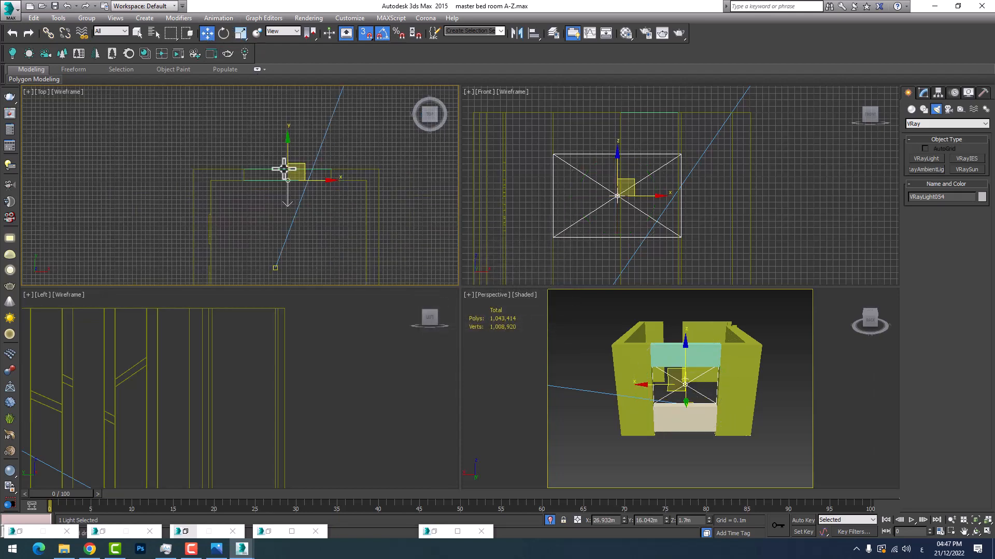
{"action": "left_click", "coordinate": [368, 29]}
{"action": "left_click_drag", "start_coordinate": [298, 173], "coordinate": [291, 131]}
{"action": "middle_click_drag", "start_coordinate": [280, 161], "coordinate": [267, 224]}
{"action": "scroll", "coordinate": [266, 223], "scroll_direction": "down", "scroll_amount": 1}
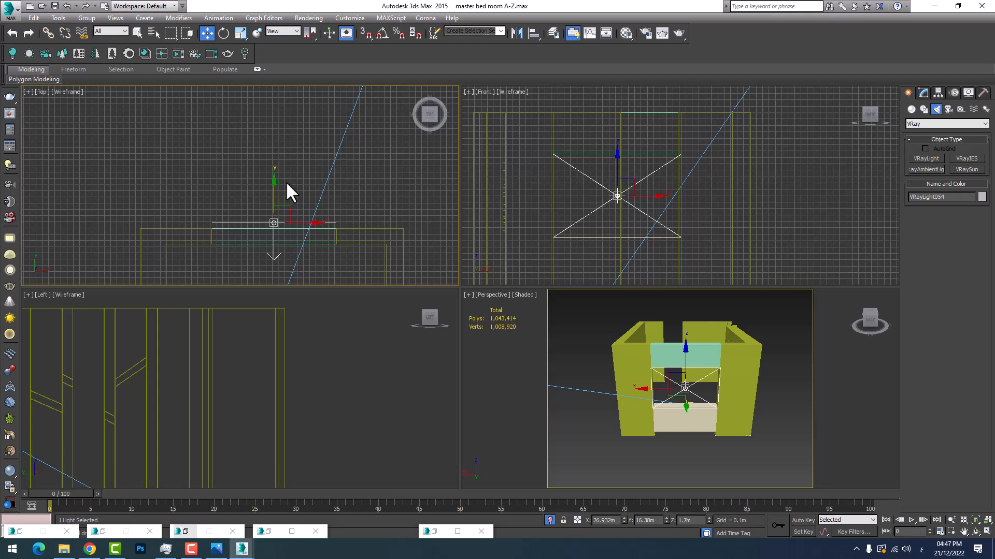
{"action": "middle_click_drag", "start_coordinate": [286, 182], "coordinate": [248, 178]}
{"action": "scroll", "coordinate": [270, 216], "scroll_direction": "down", "scroll_amount": 1}
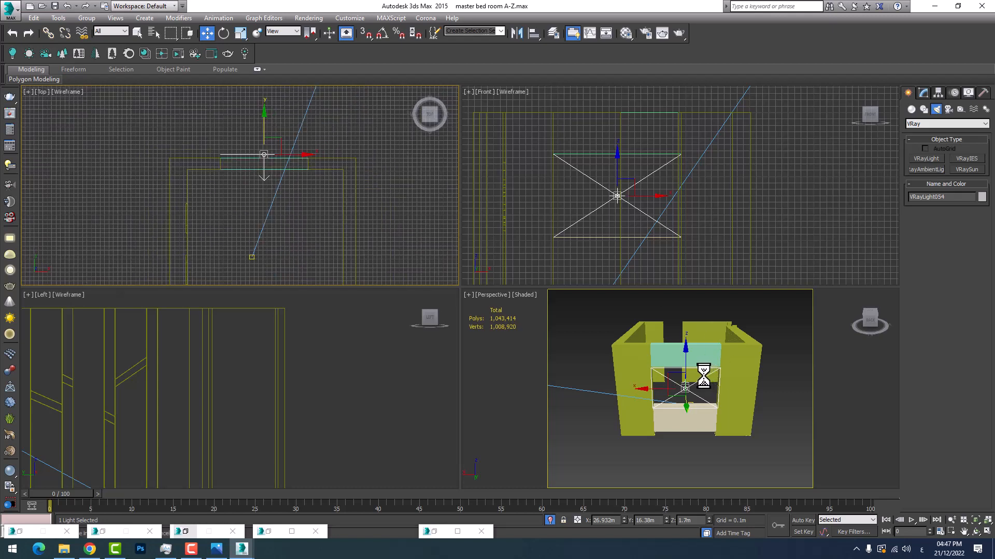
End the isolation to bring back the whole bedroom and return the perspective view to the VRayCam001 camera
{"action": "key", "text": "Escape"}
{"action": "left_click", "coordinate": [703, 383]}
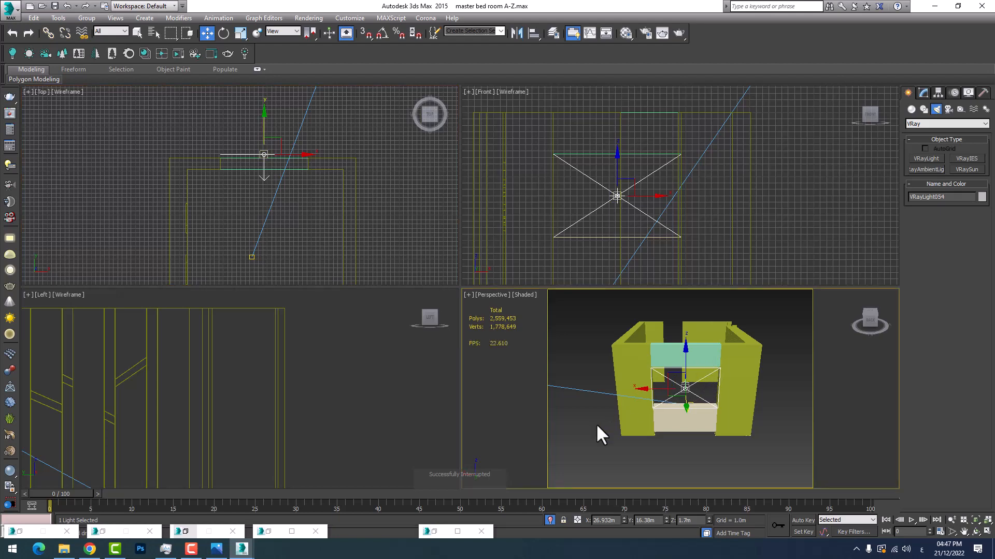
{"action": "left_click", "coordinate": [550, 520]}
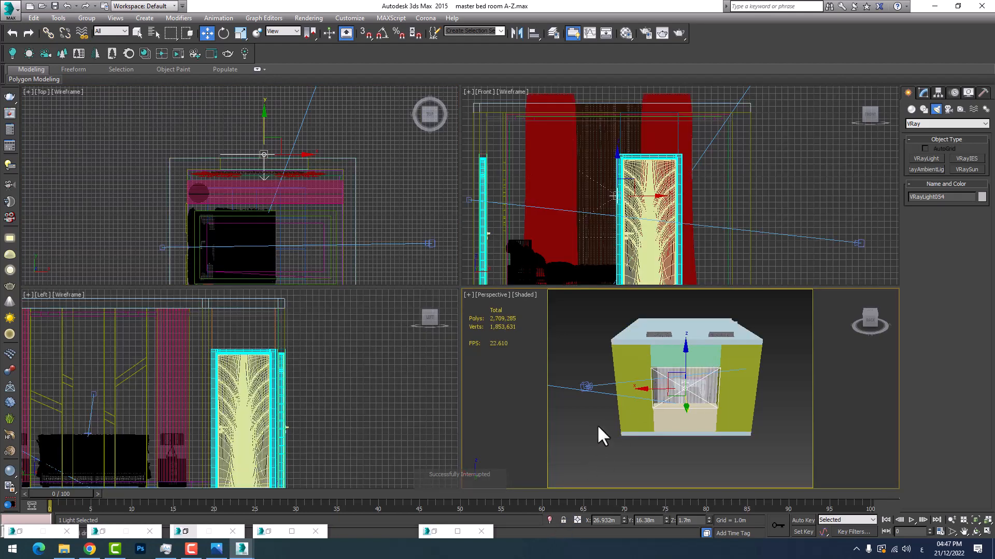
{"action": "right_click", "coordinate": [595, 371]}
{"action": "key", "text": "c"}
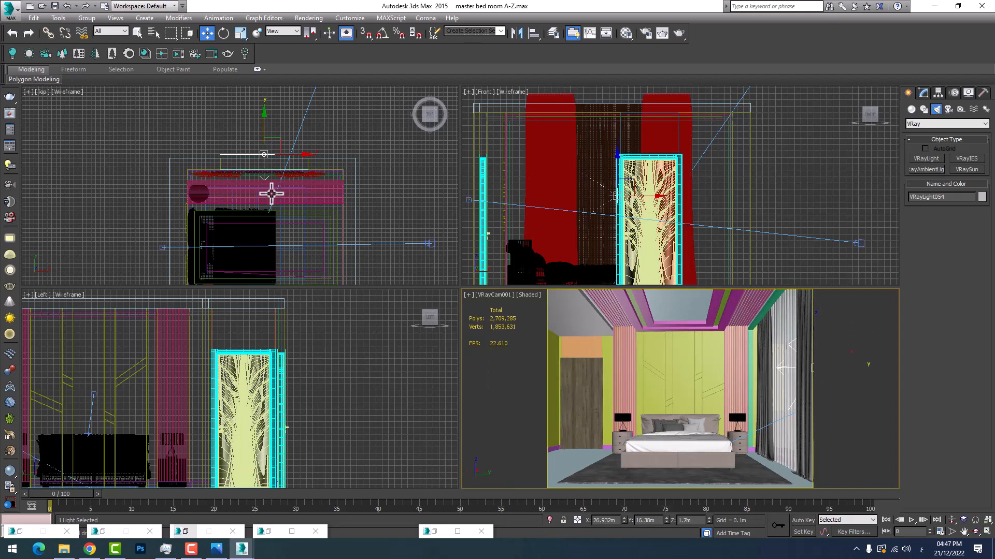
Set the window plane light's colour mode to Temperature, keeping the units at Default (image)
{"action": "scroll", "coordinate": [264, 179], "scroll_direction": "up", "scroll_amount": 6}
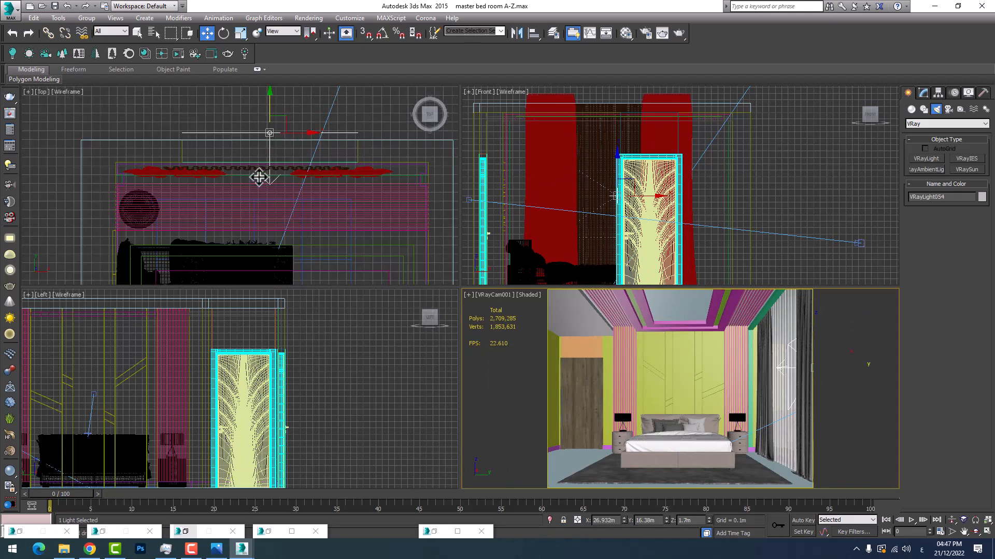
{"action": "left_click", "coordinate": [922, 93]}
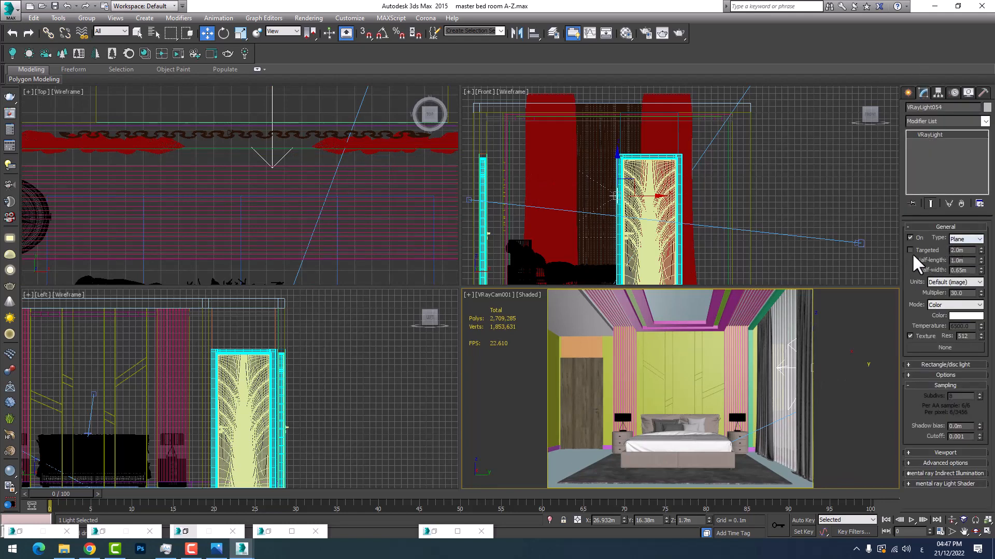
{"action": "left_click", "coordinate": [962, 283]}
{"action": "left_click", "coordinate": [956, 290]}
{"action": "double_click", "coordinate": [965, 294]}
{"action": "left_click_drag", "start_coordinate": [973, 325], "coordinate": [881, 312]}
Examine the dome light's texture, temperature and sampling settings, and reselect the window plane light
{"action": "scroll", "coordinate": [233, 162], "scroll_direction": "down", "scroll_amount": 10}
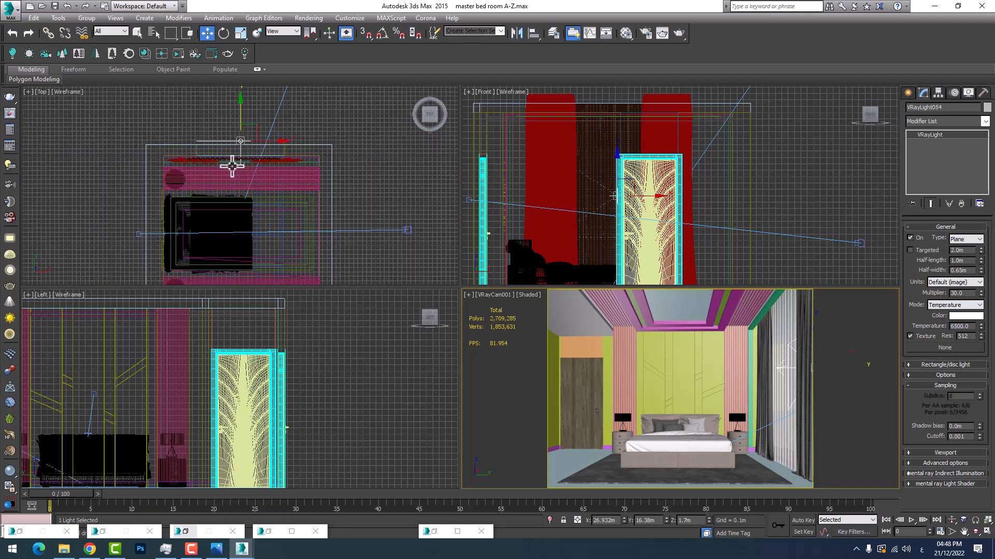
{"action": "scroll", "coordinate": [267, 165], "scroll_direction": "down", "scroll_amount": 3}
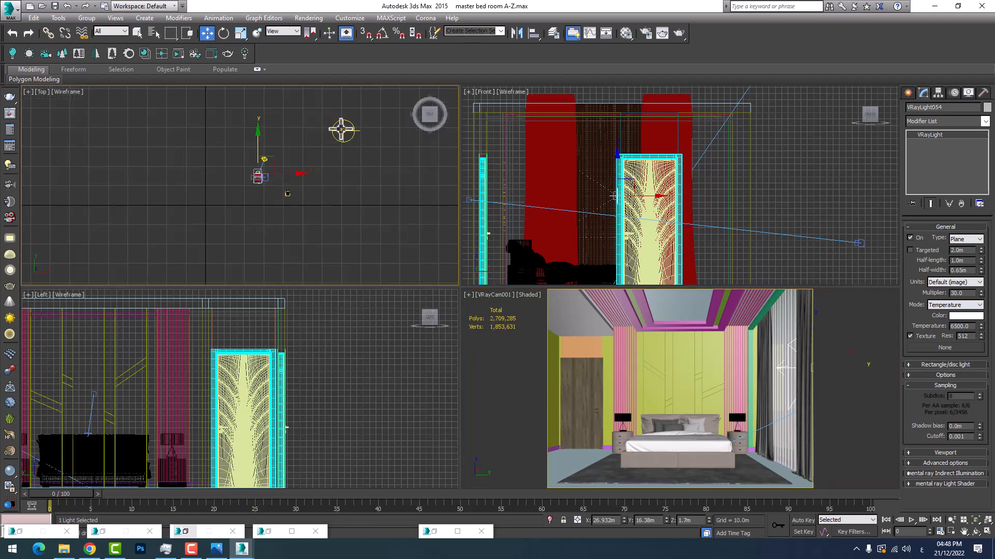
{"action": "left_click", "coordinate": [342, 130]}
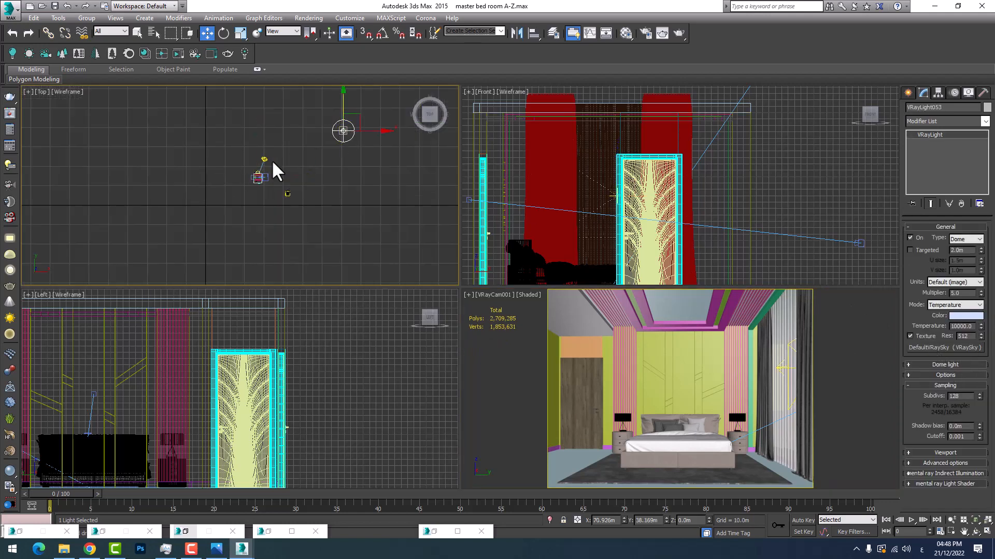
{"action": "scroll", "coordinate": [273, 166], "scroll_direction": "up", "scroll_amount": 12}
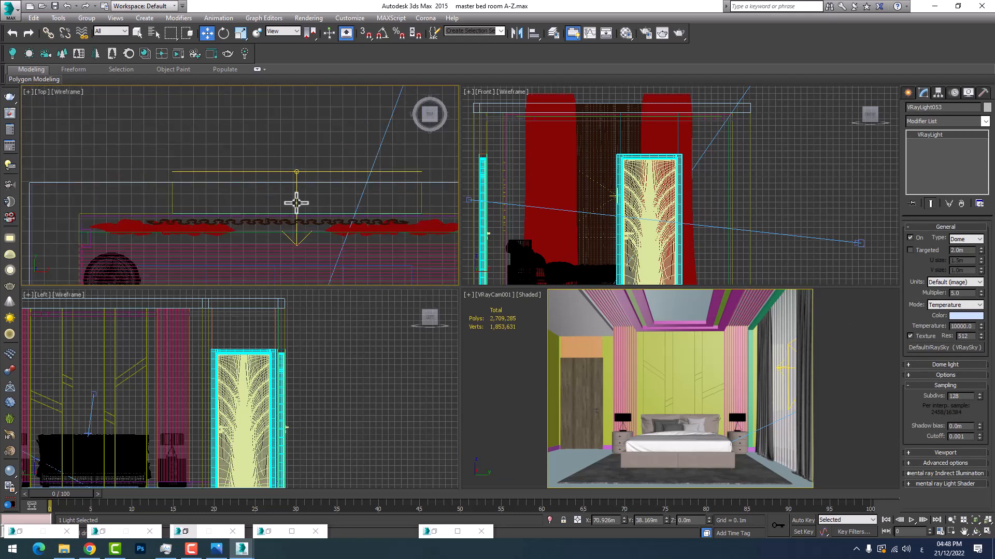
{"action": "left_click", "coordinate": [297, 202]}
Assign the environment's DefaultVRaySky map as an instance to the window plane light's texture slot
{"action": "left_click", "coordinate": [309, 18]}
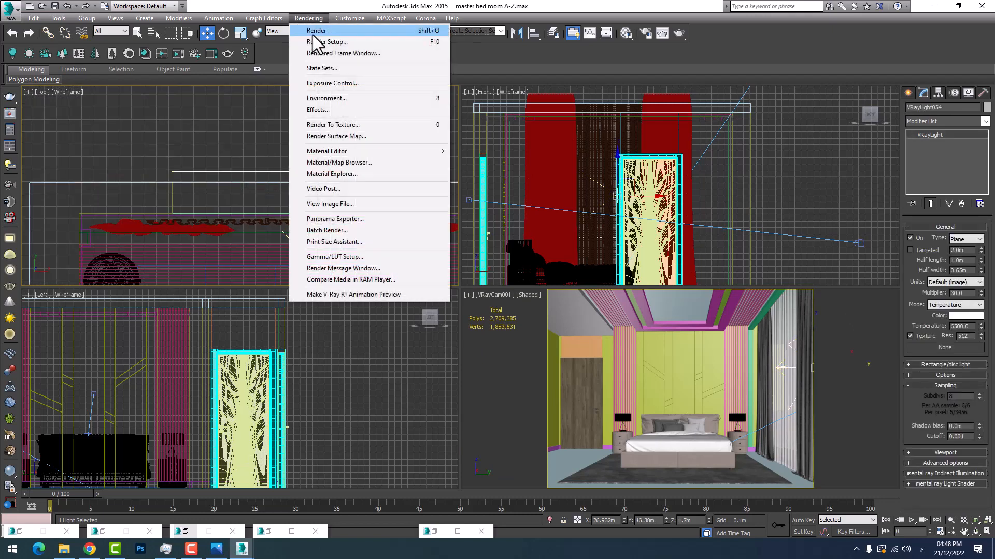
{"action": "left_click", "coordinate": [333, 97]}
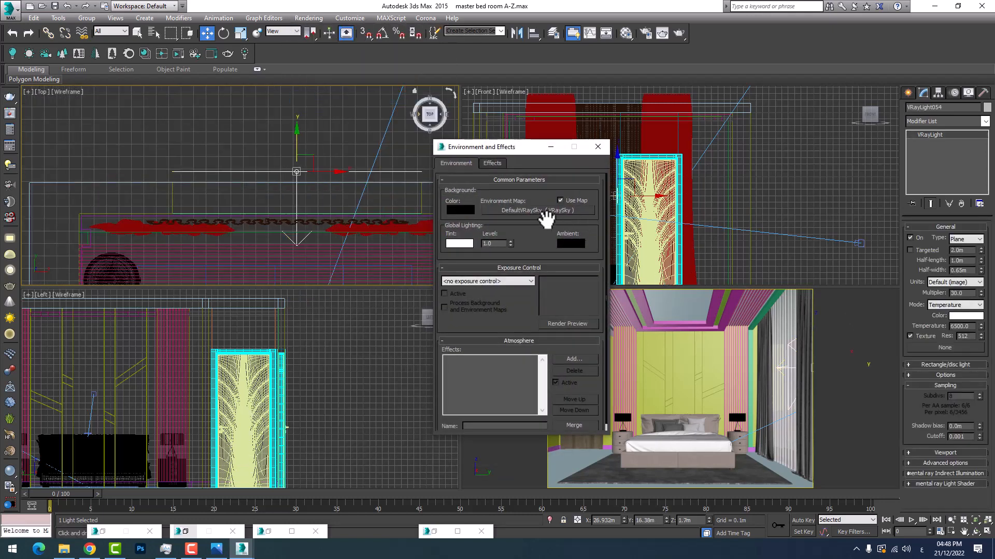
{"action": "left_click_drag", "start_coordinate": [990, 311], "coordinate": [944, 348]}
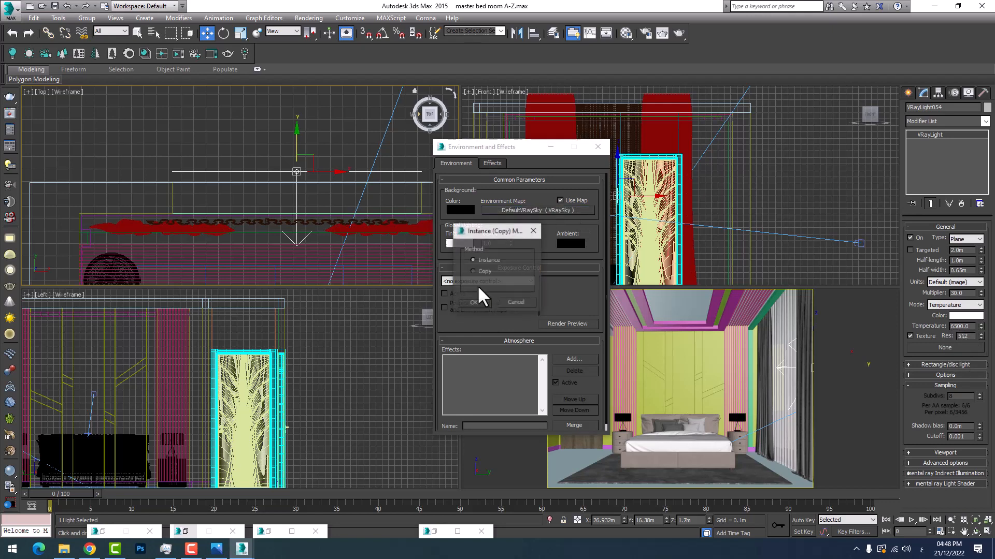
Review the plane light's directional, preview and general option settings, and close the environment settings
{"action": "left_click", "coordinate": [944, 375]}
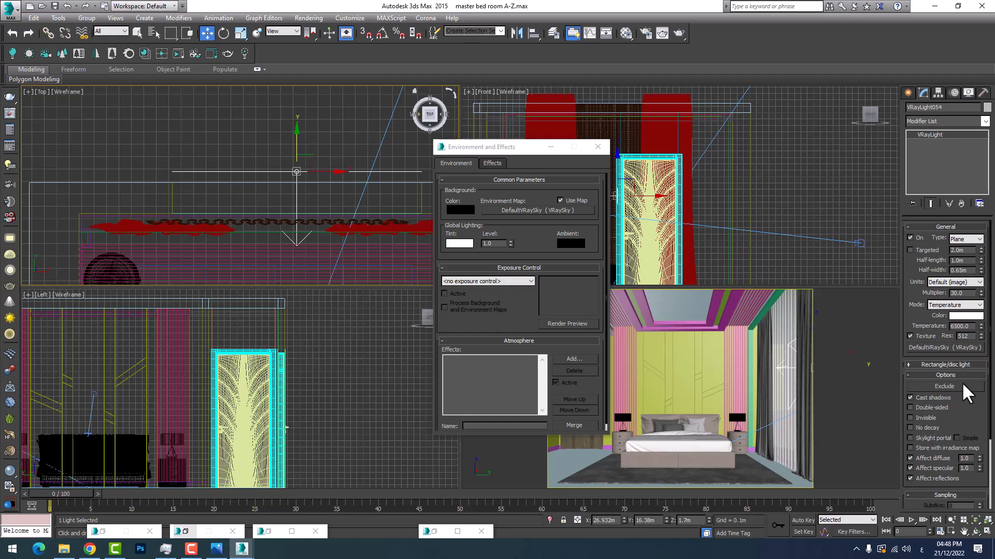
{"action": "left_click", "coordinate": [934, 364]}
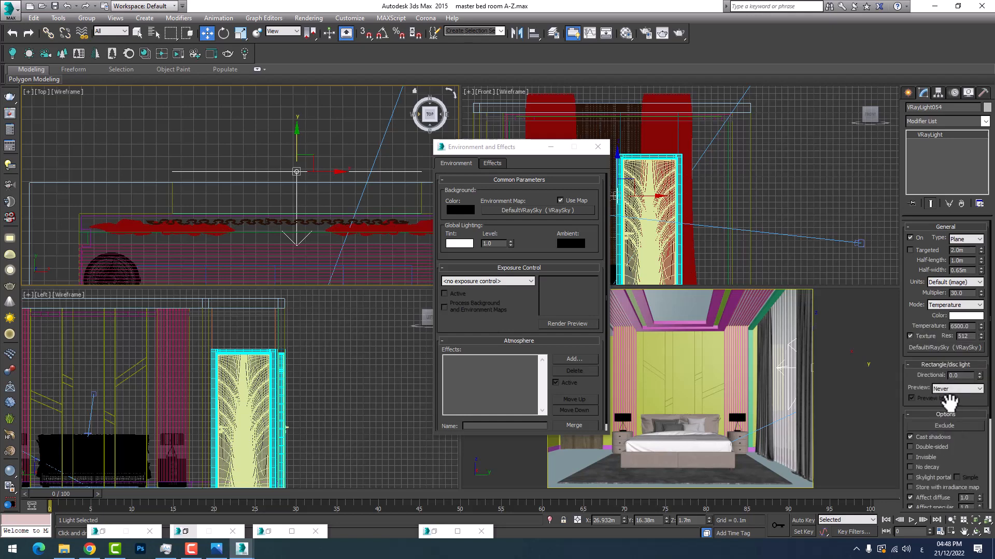
{"action": "left_click", "coordinate": [962, 376]}
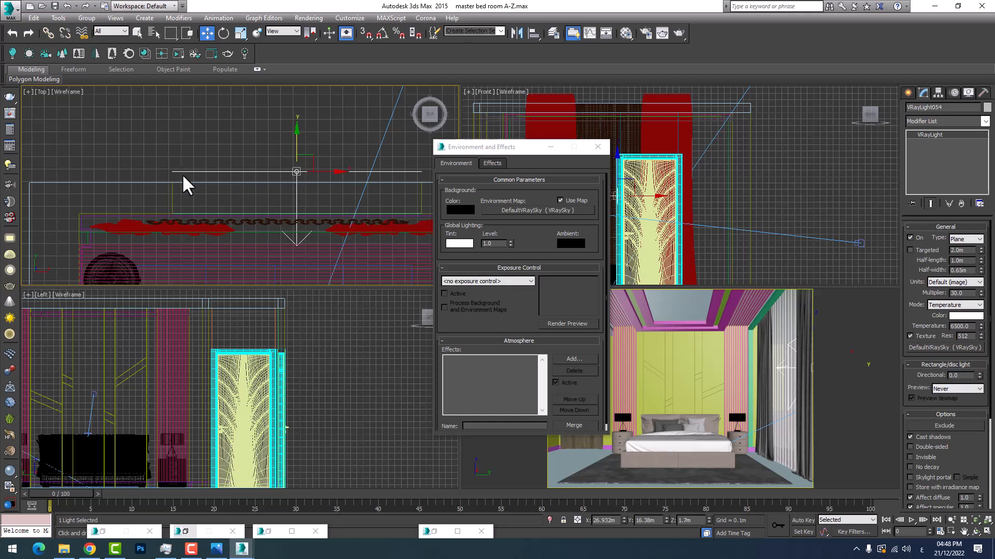
{"action": "left_click", "coordinate": [558, 152]}
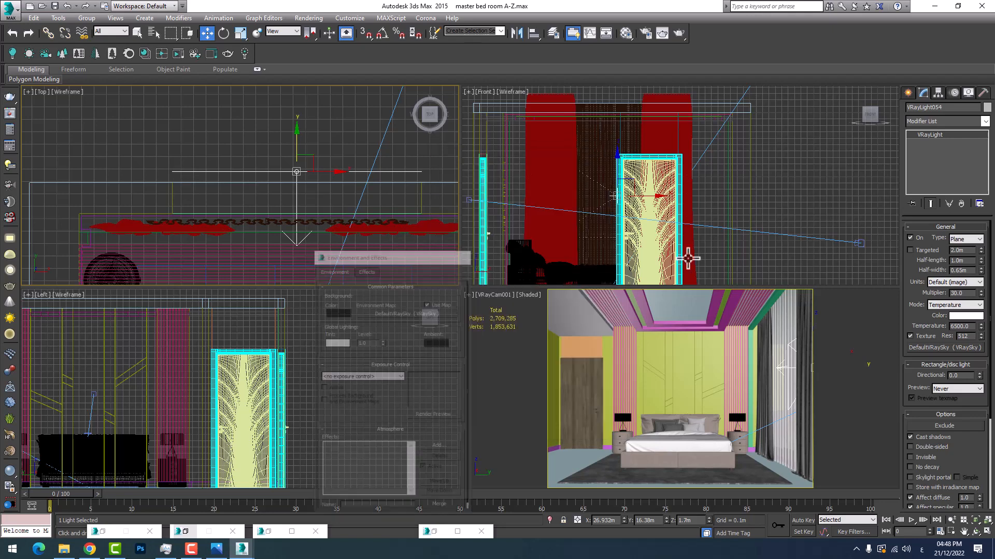
{"action": "left_click", "coordinate": [937, 365]}
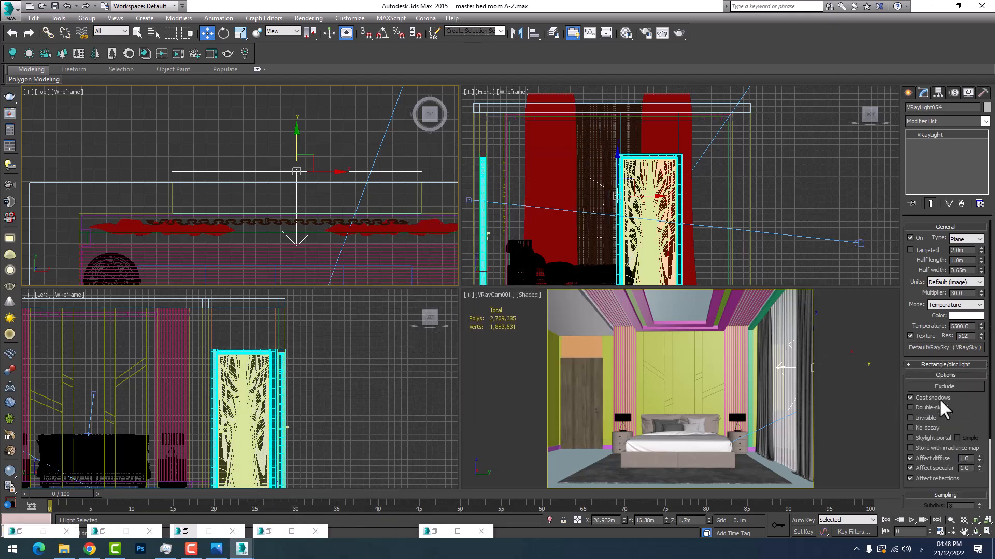
Exclude the curtain object setara003 from both the illumination and shadow casting of the plane light
{"action": "left_click", "coordinate": [943, 386]}
{"action": "scroll", "coordinate": [426, 287], "scroll_direction": "down", "scroll_amount": 5}
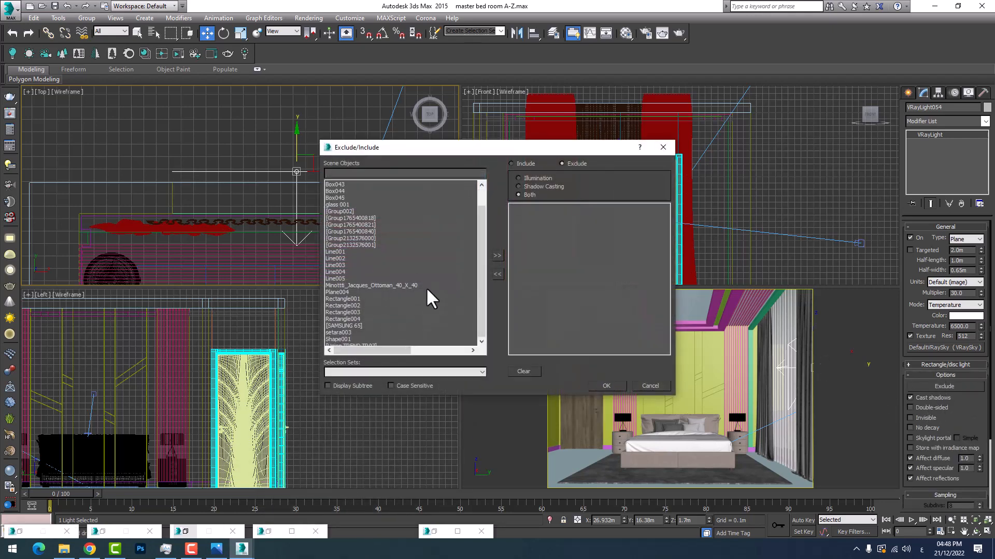
{"action": "double_click", "coordinate": [337, 319]}
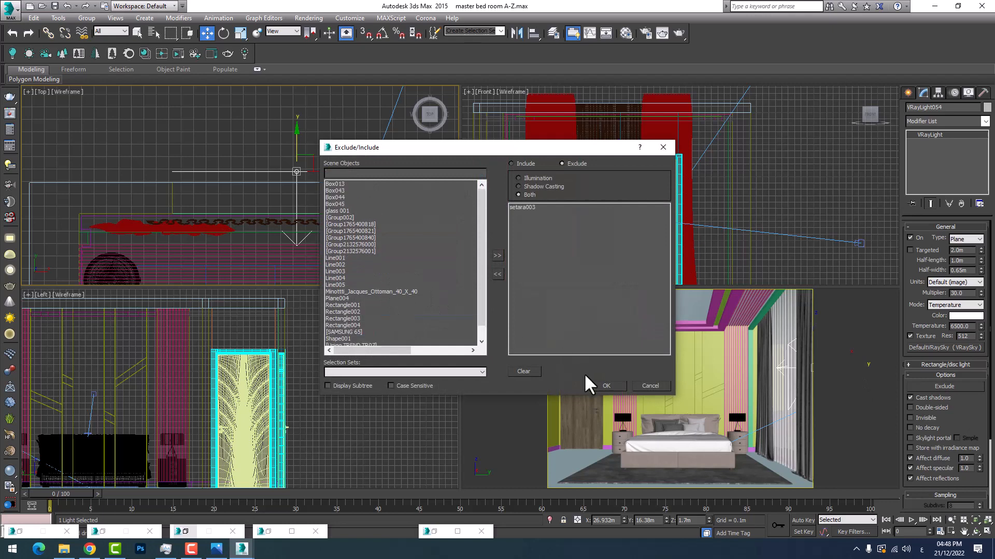
{"action": "left_click", "coordinate": [606, 387]}
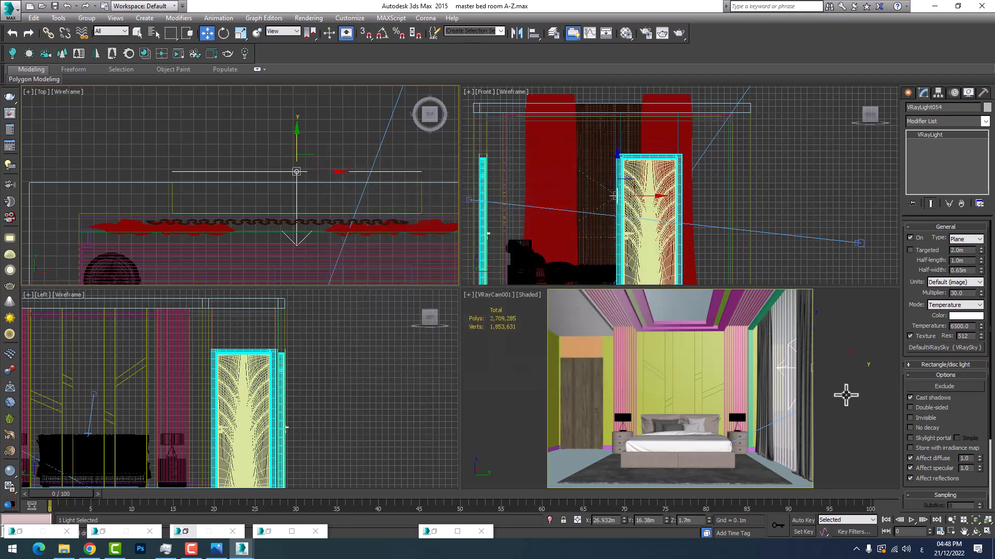
Make the plane light a skylight portal stored with the irradiance map, disable its effect on specular and reflections, and set its subdivisions to 128
{"action": "left_click", "coordinate": [920, 438]}
{"action": "left_click", "coordinate": [910, 448]}
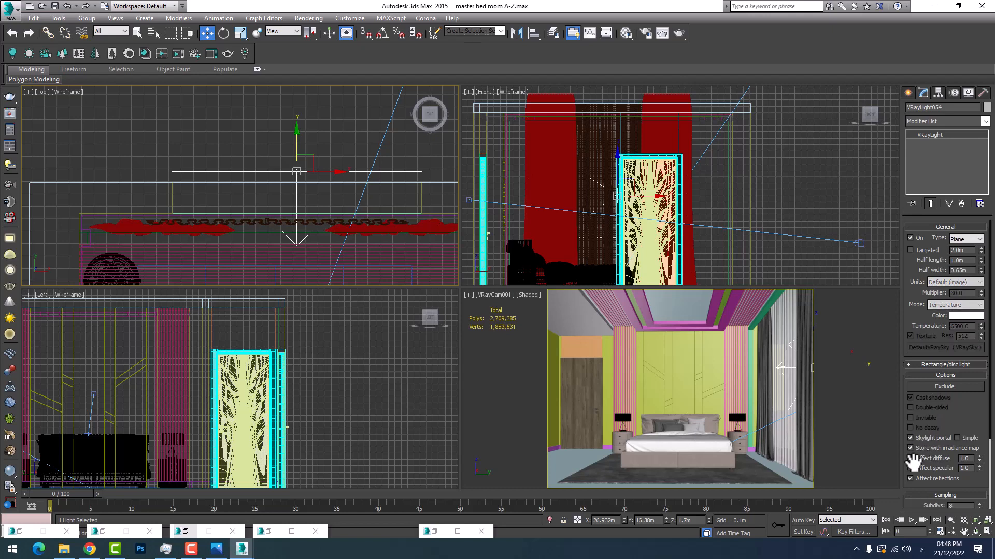
{"action": "left_click", "coordinate": [911, 469]}
{"action": "scroll", "coordinate": [951, 468], "scroll_direction": "down", "scroll_amount": 5}
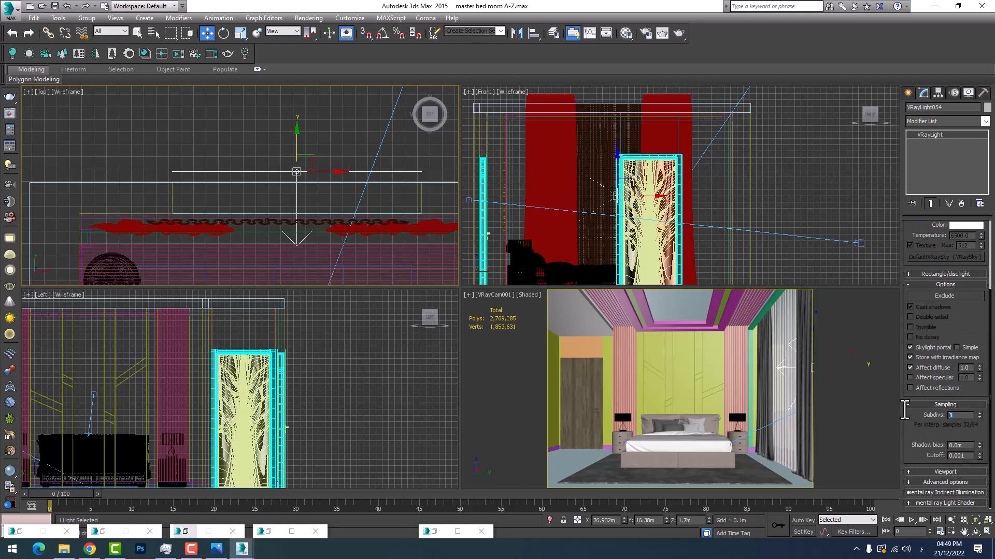
{"action": "key", "text": "Return"}
Activate the VRayCam001 view, enlarge the V-Ray frame buffer to full screen and start a new test render
{"action": "right_click", "coordinate": [839, 449]}
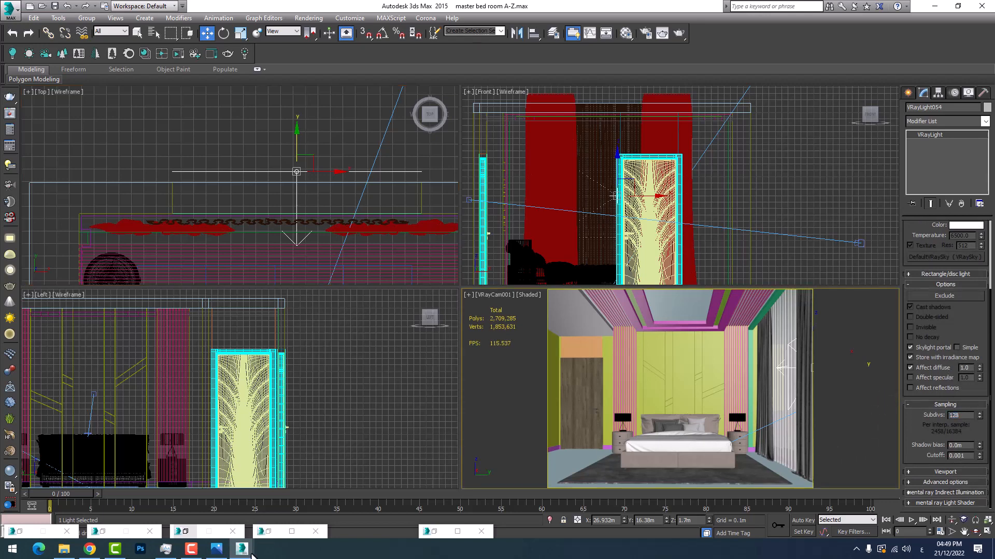
{"action": "mouse_move", "coordinate": [242, 548]}
{"action": "left_click", "coordinate": [300, 517]}
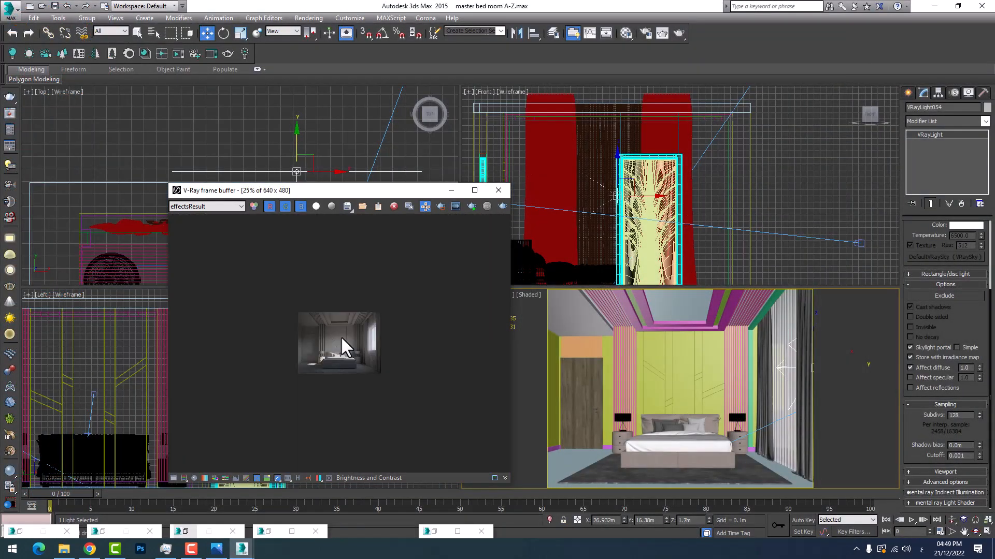
{"action": "left_click", "coordinate": [474, 190]}
{"action": "scroll", "coordinate": [480, 282], "scroll_direction": "up", "scroll_amount": 1}
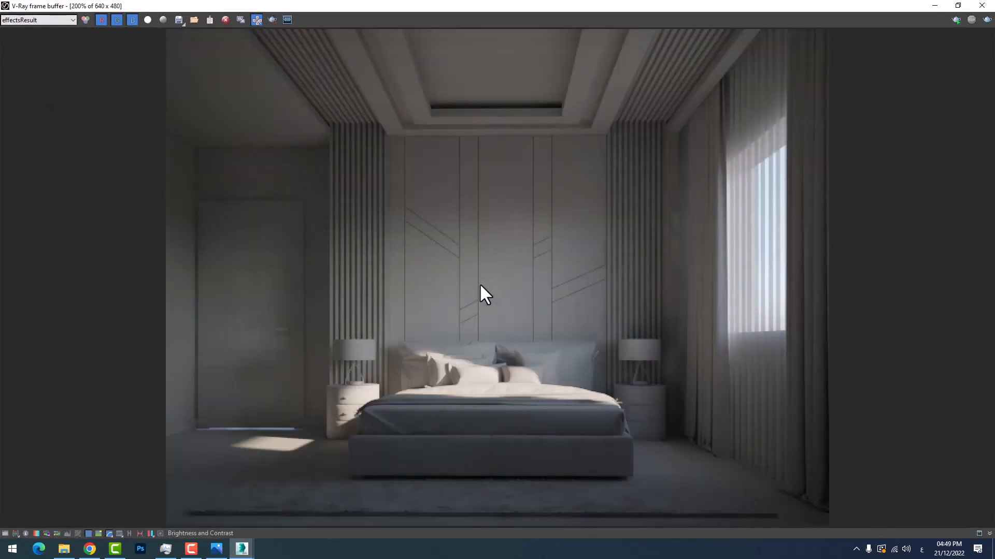
{"action": "left_click", "coordinate": [987, 20]}
Inspect the rendered bedroom up close and minimise the frame buffer to return to the scene
{"action": "scroll", "coordinate": [220, 322], "scroll_direction": "up", "scroll_amount": 2}
{"action": "scroll", "coordinate": [227, 331], "scroll_direction": "down", "scroll_amount": 2}
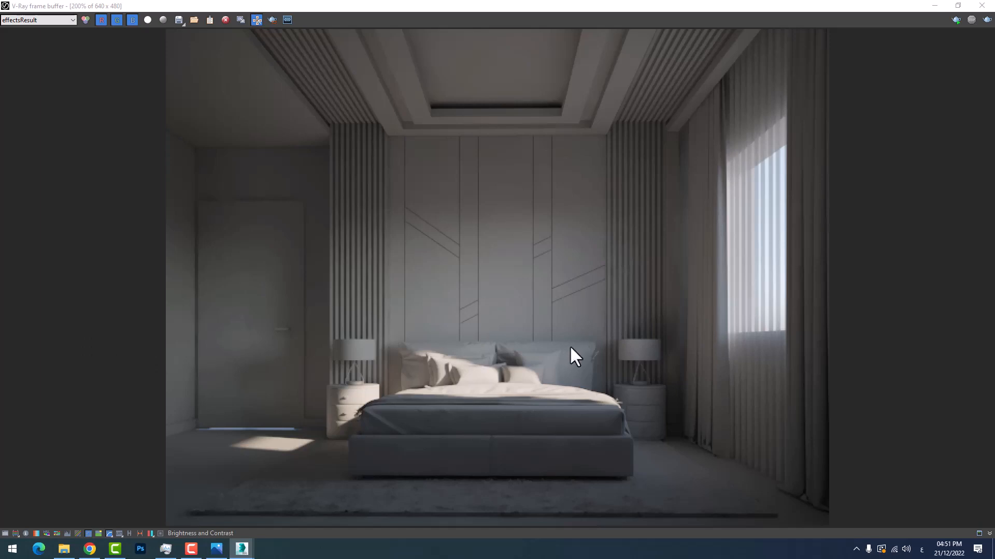
{"action": "left_click", "coordinate": [935, 5]}
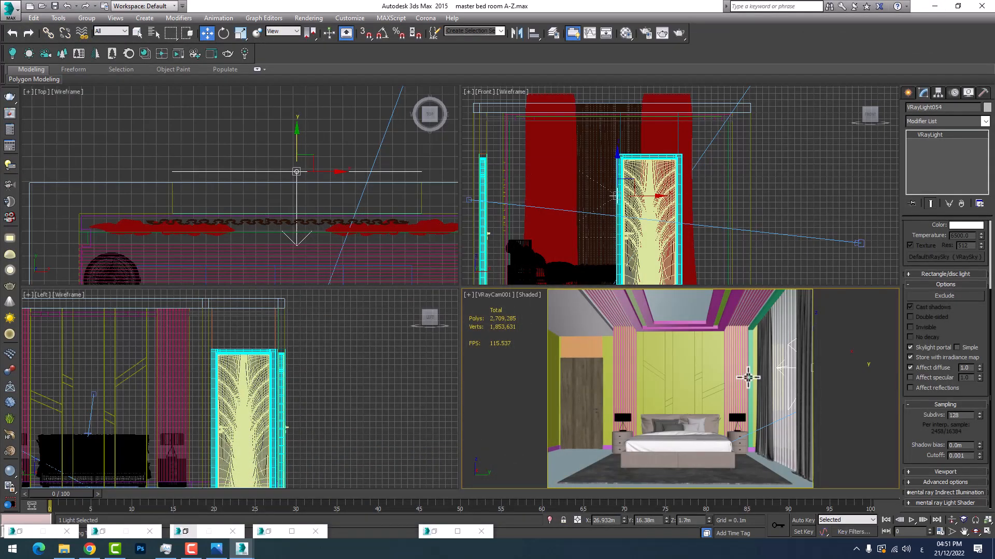